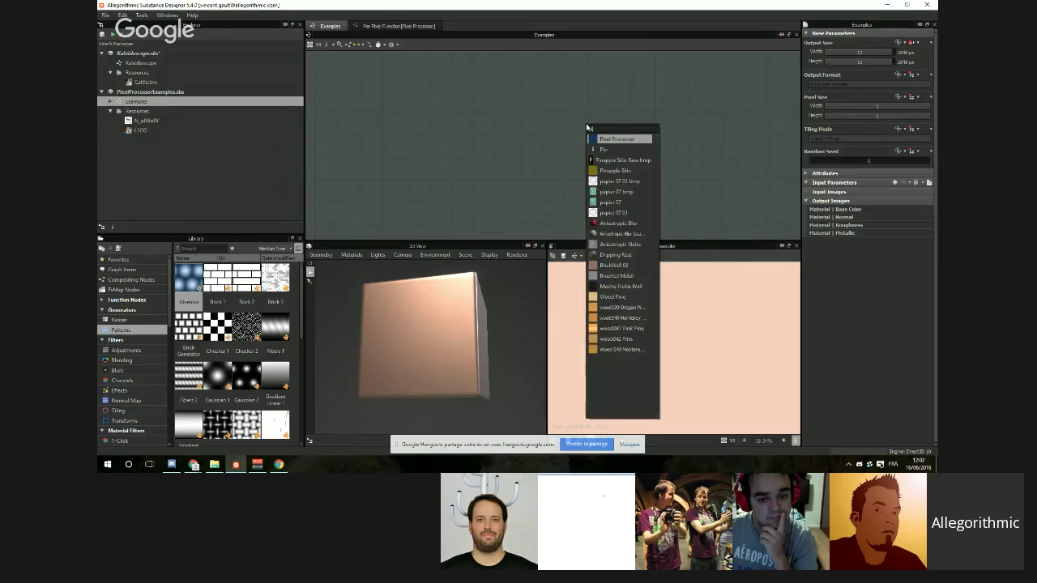
Step: Add a Pixel Processor node to an empty area of the Examples graph and reposition it
text(pixel)
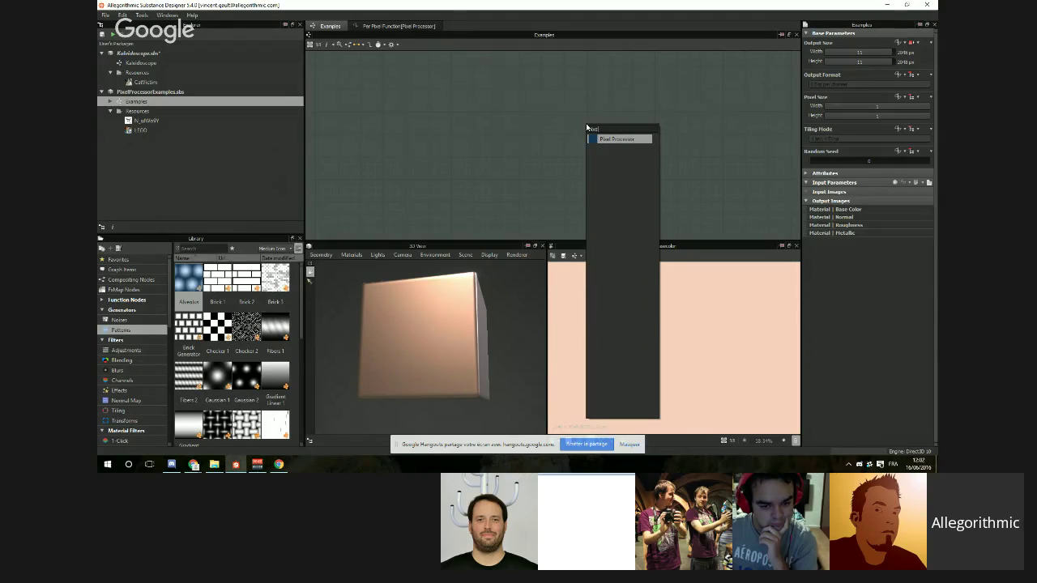
click(619, 139)
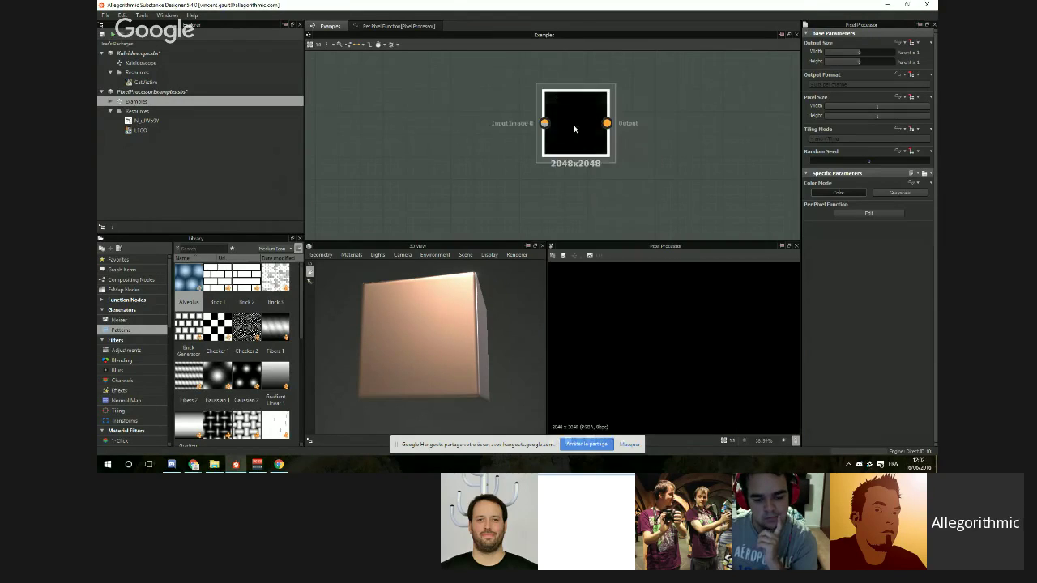
drag(573, 127, 541, 125)
scroll(563, 117, up, 1)
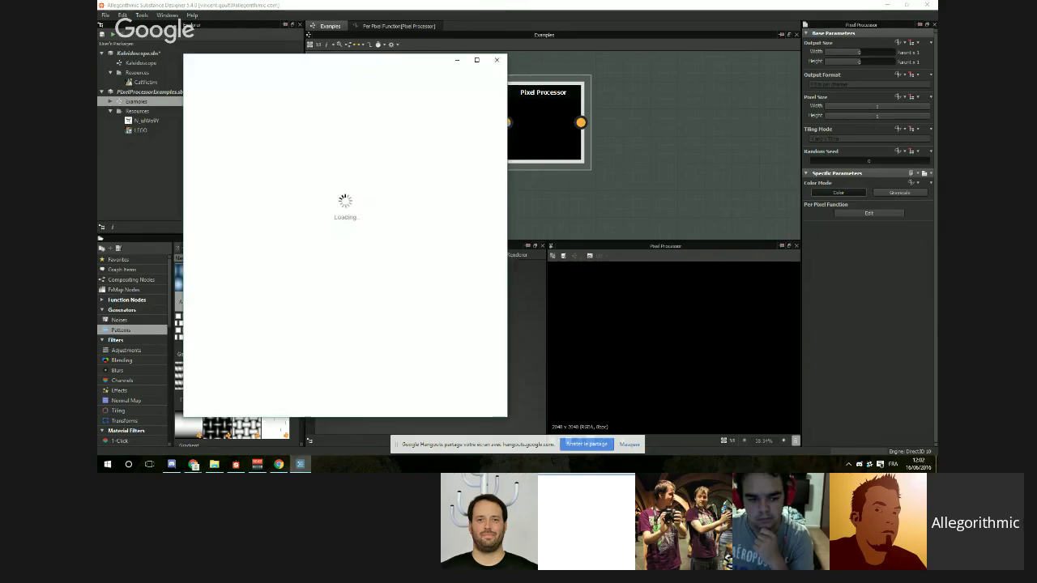
drag(372, 59, 937, 62)
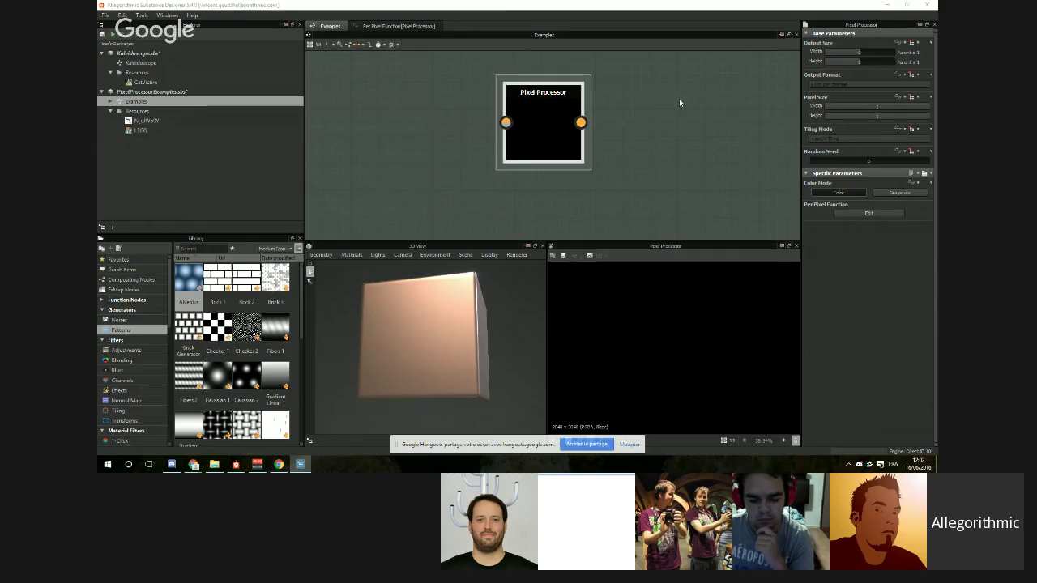
drag(535, 106, 547, 134)
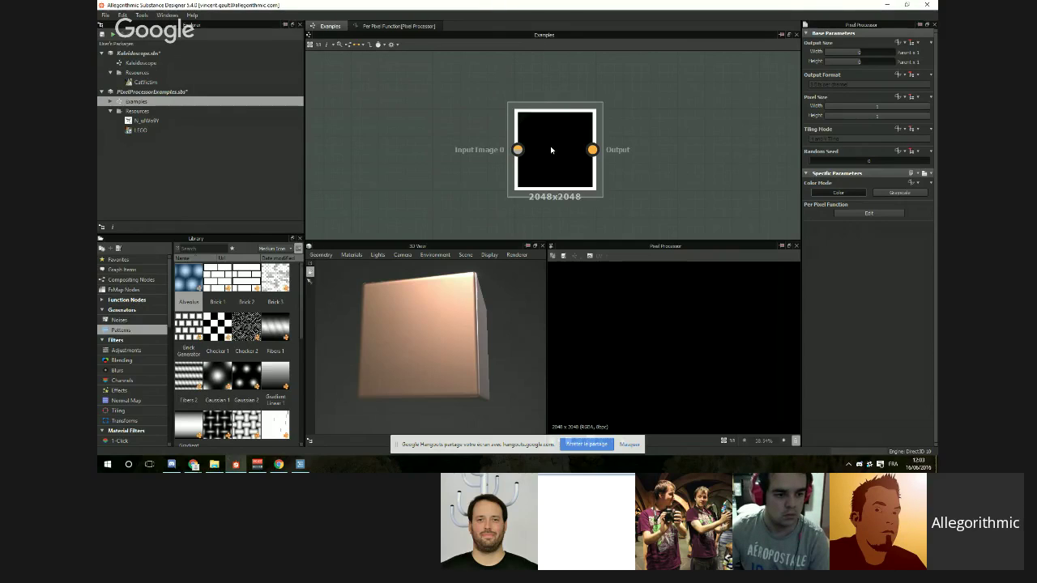
drag(551, 150, 527, 145)
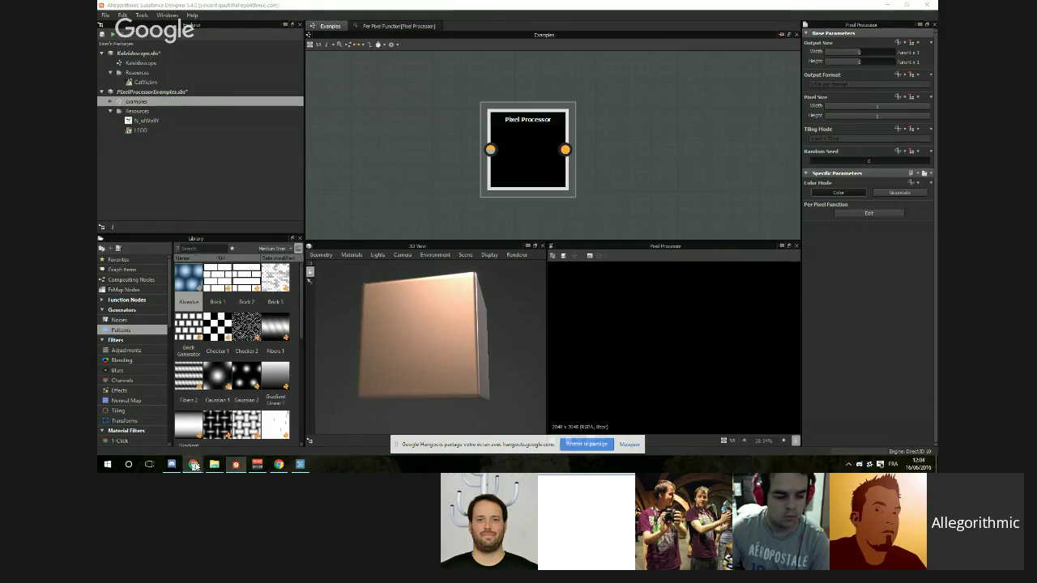
Step: Delete the new Pixel Processor node from the Examples graph
mouse_move(194, 467)
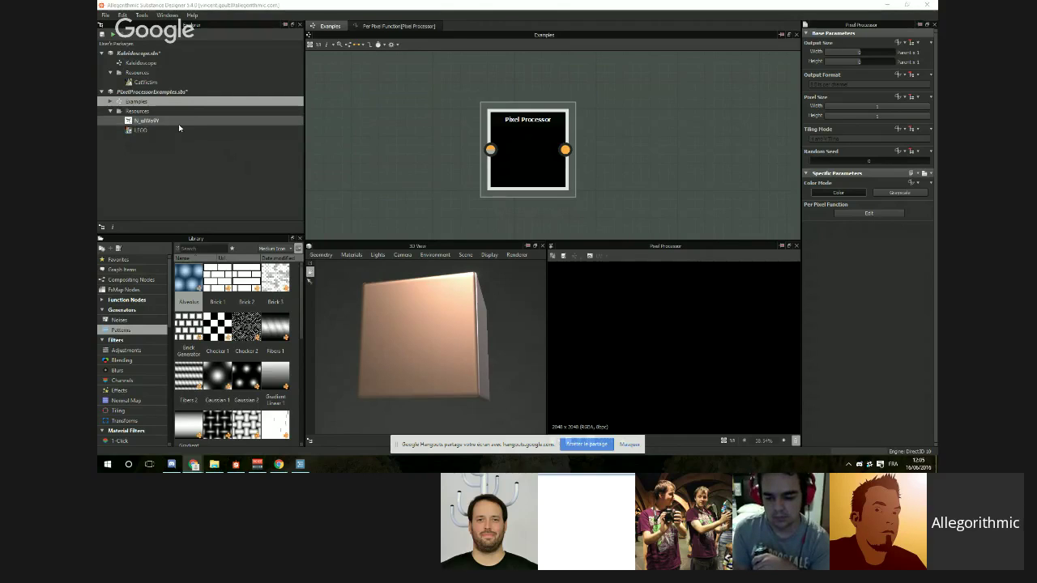
scroll(523, 135, down, 3)
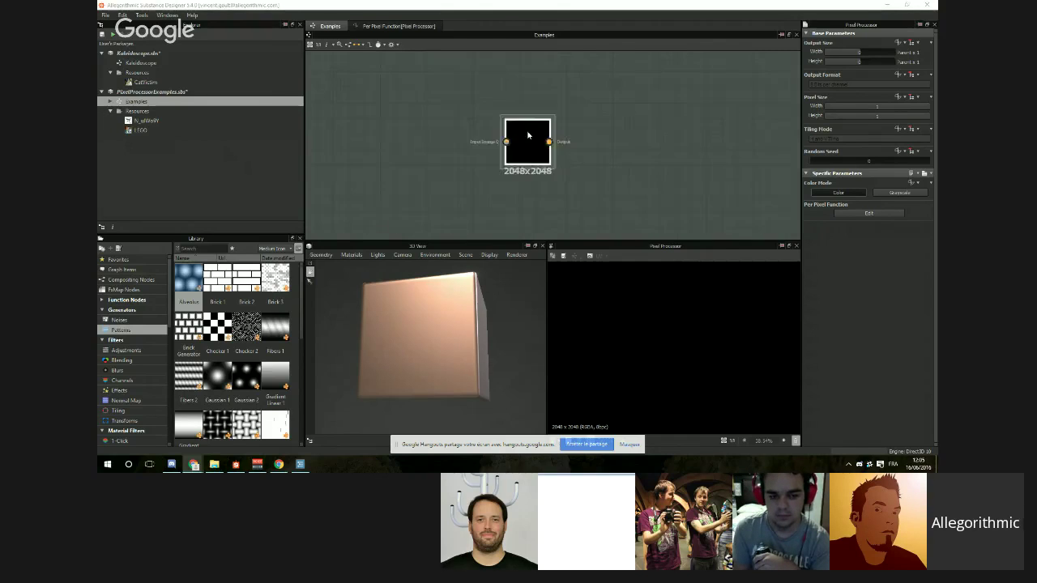
scroll(527, 134, up, 5)
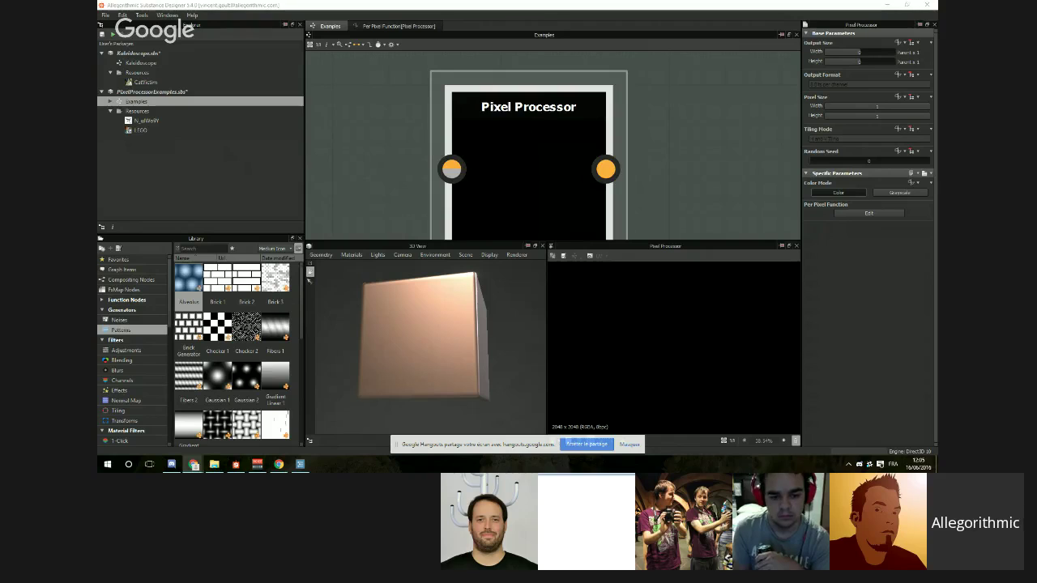
scroll(706, 158, down, 5)
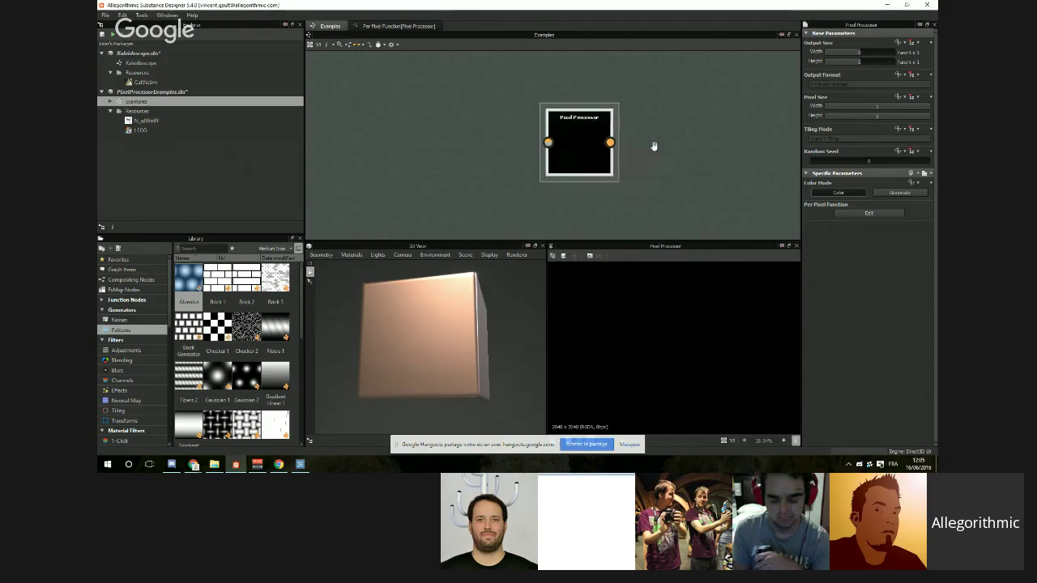
scroll(655, 146, down, 3)
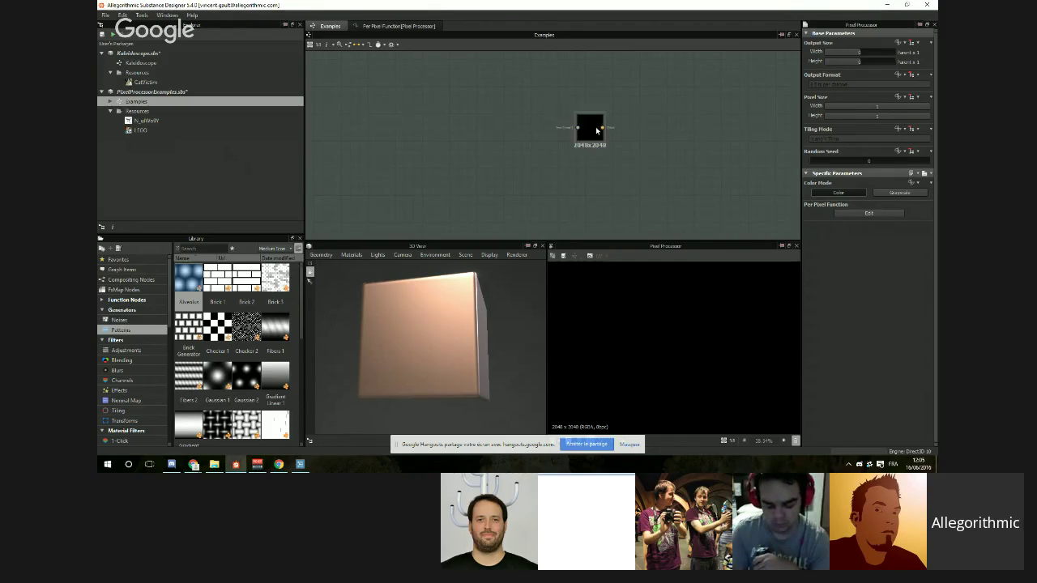
key(Delete)
Step: Locate the Squash example in the graph and display its Squash node's output in the 2D view
key(f)
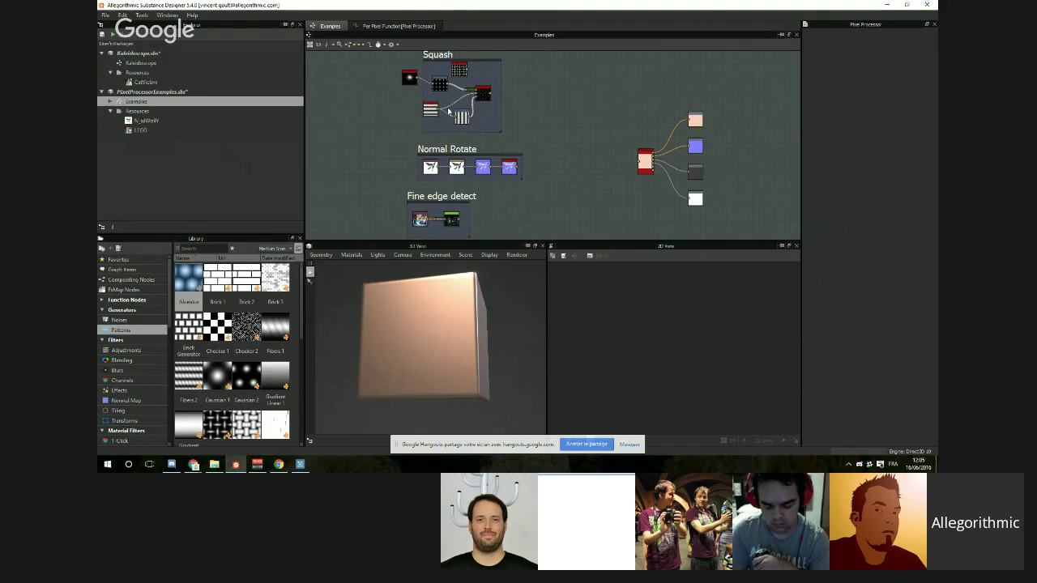
middle_drag(432, 99, 478, 144)
scroll(471, 116, up, 5)
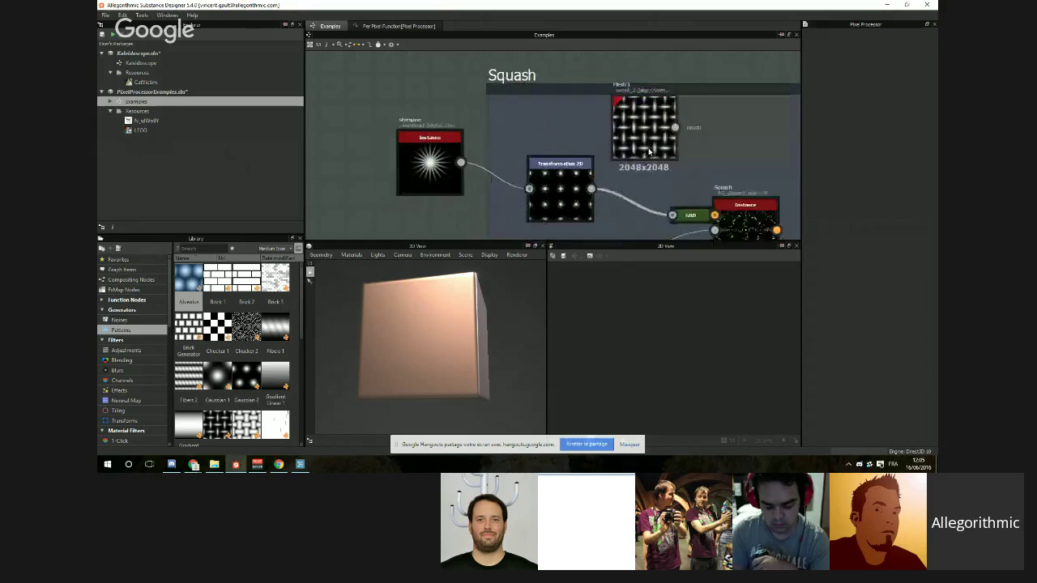
scroll(640, 138, down, 1)
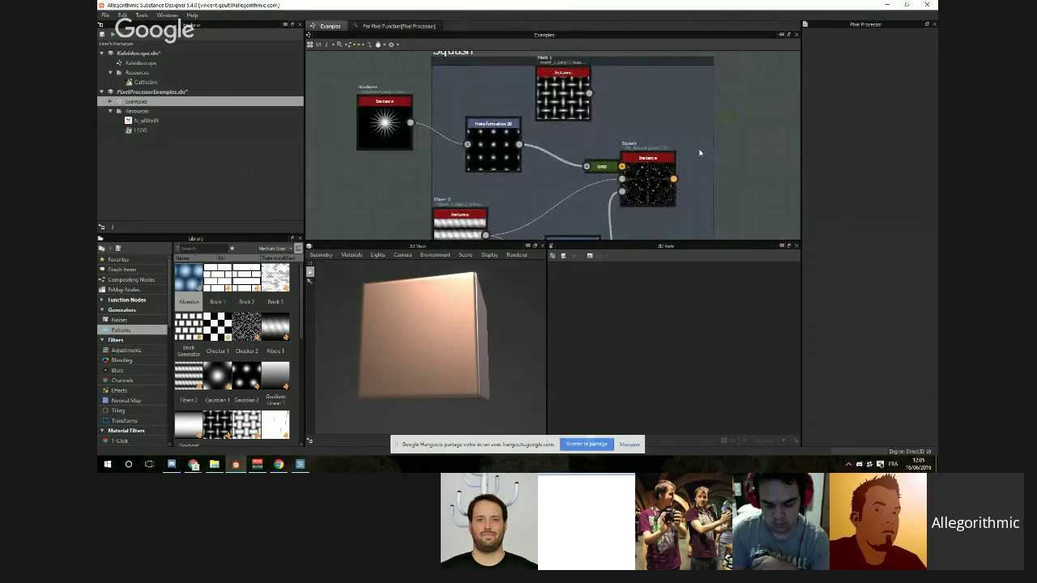
scroll(667, 166, up, 3)
scroll(640, 168, down, 1)
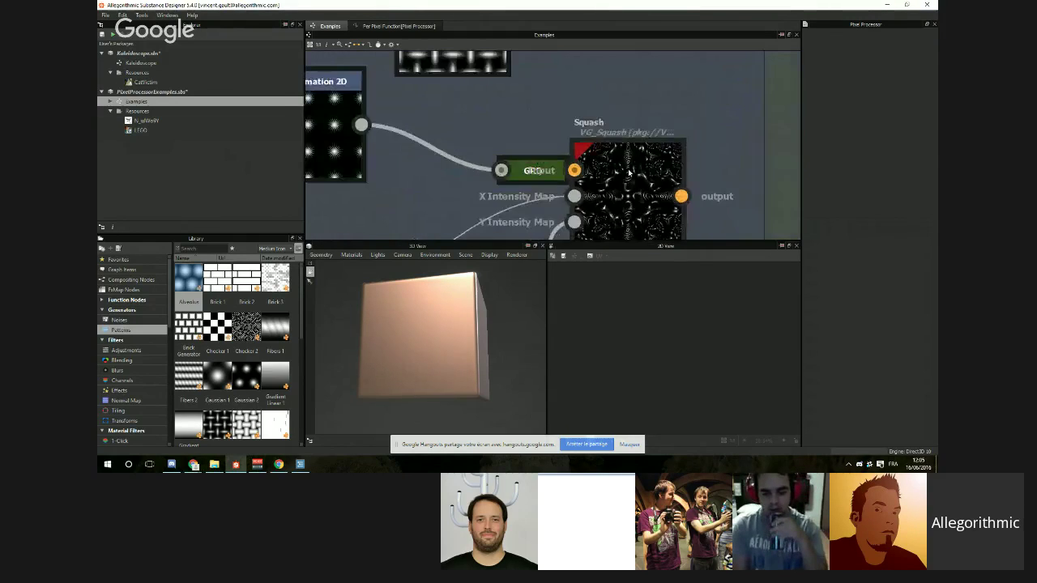
double_click(628, 172)
middle_drag(629, 172, 609, 118)
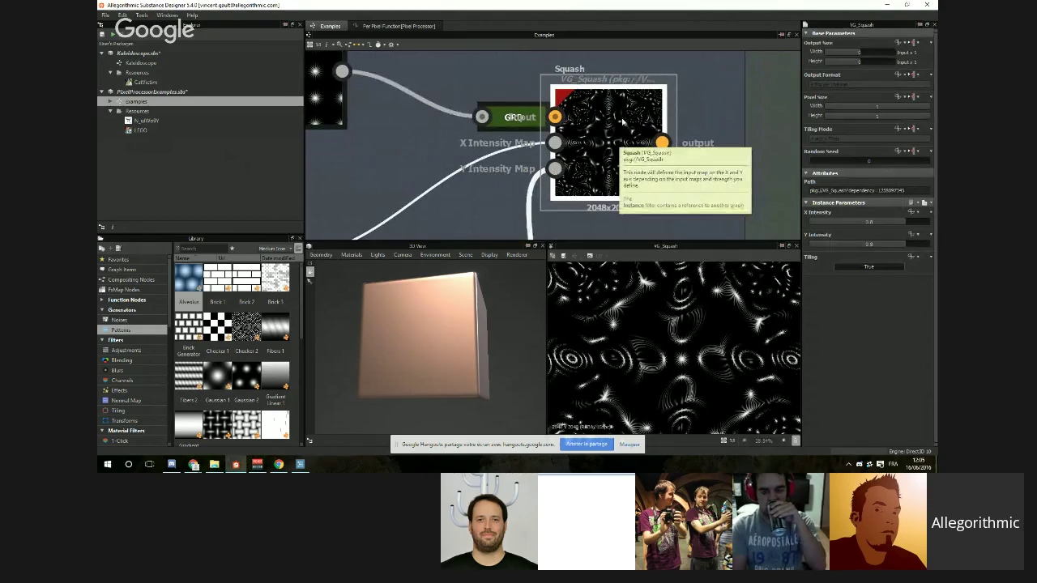
Step: Examine the starburst, Transformation 2D and Fibers nodes that feed the Squash node's input and intensity maps
scroll(622, 122, down, 5)
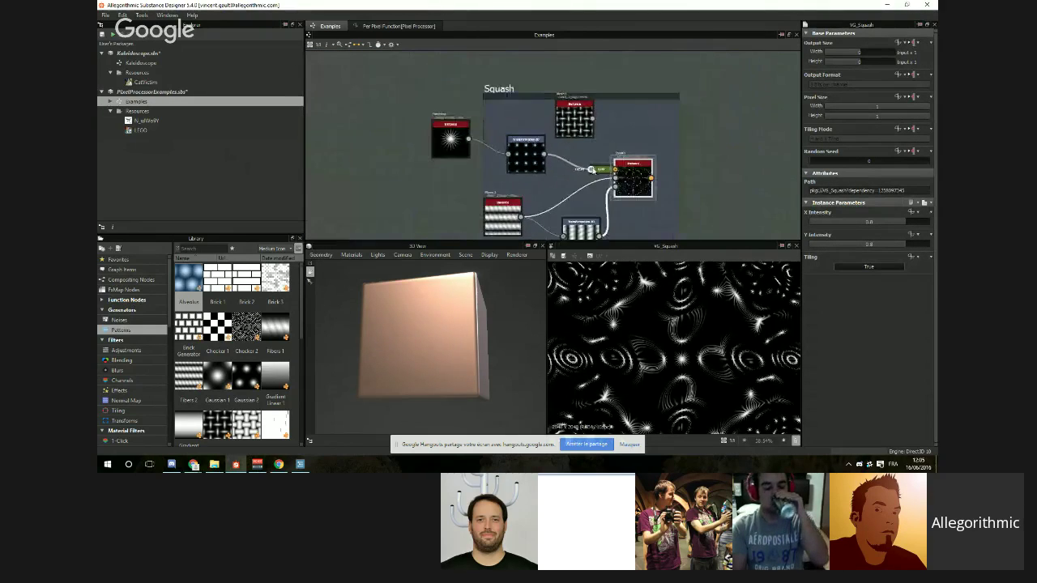
scroll(591, 168, up, 3)
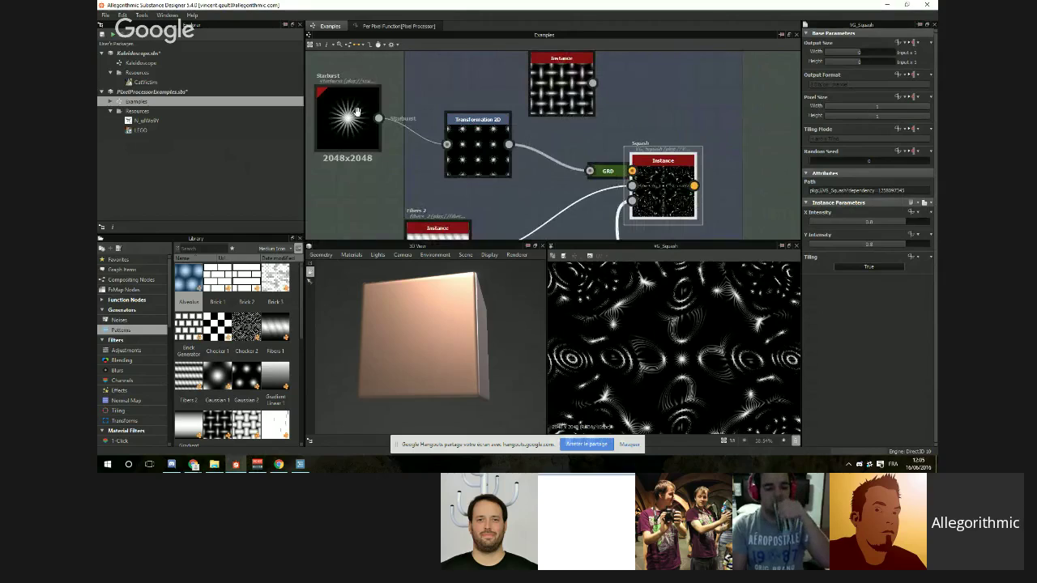
middle_drag(356, 111, 465, 110)
scroll(465, 110, down, 3)
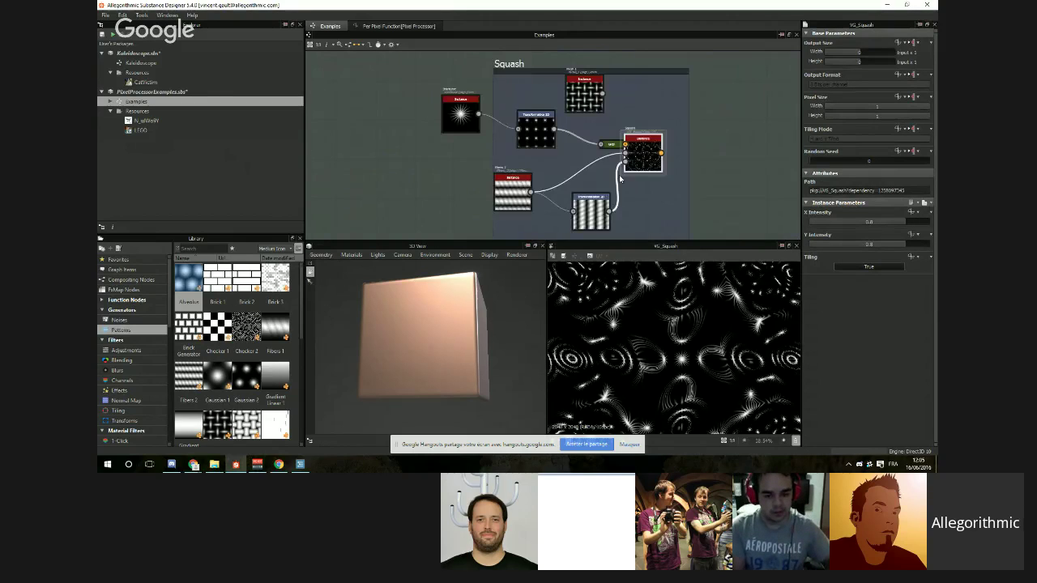
scroll(552, 219, up, 4)
middle_drag(638, 123, 576, 154)
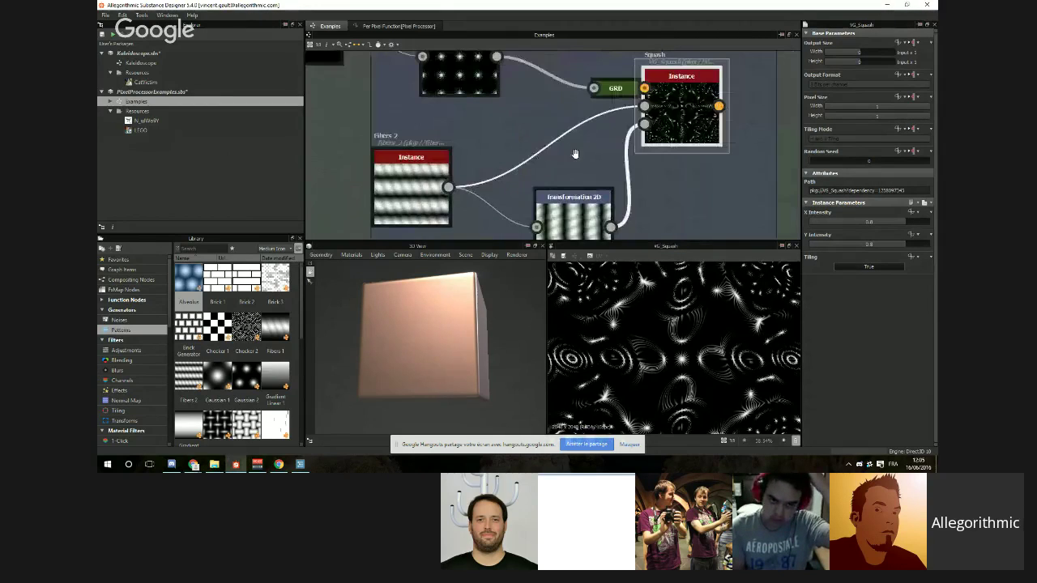
middle_drag(689, 109, 598, 110)
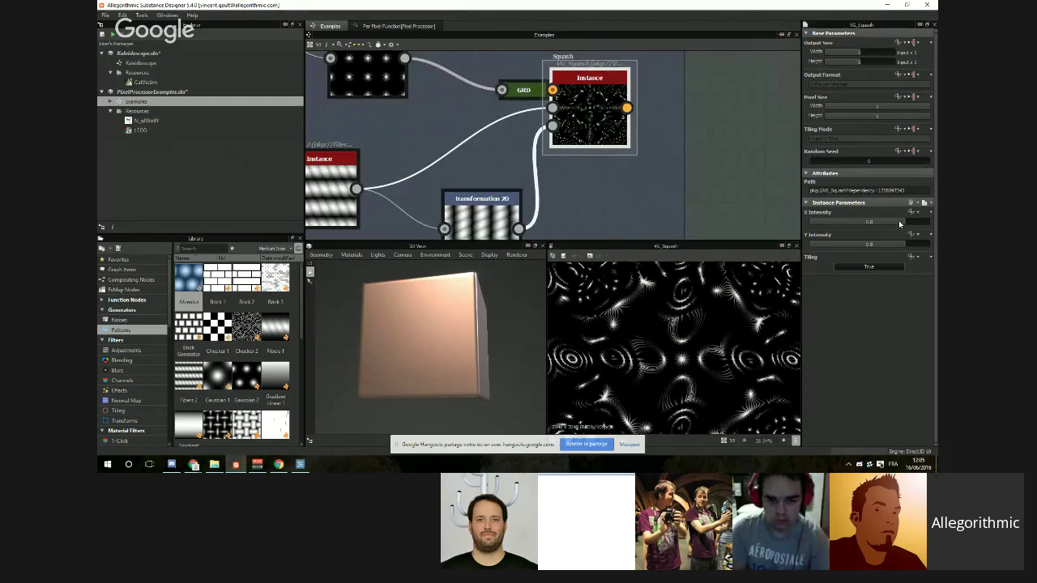
Step: Set both the X Intensity and the Y Intensity of the Squash node to 0
drag(900, 221, 773, 235)
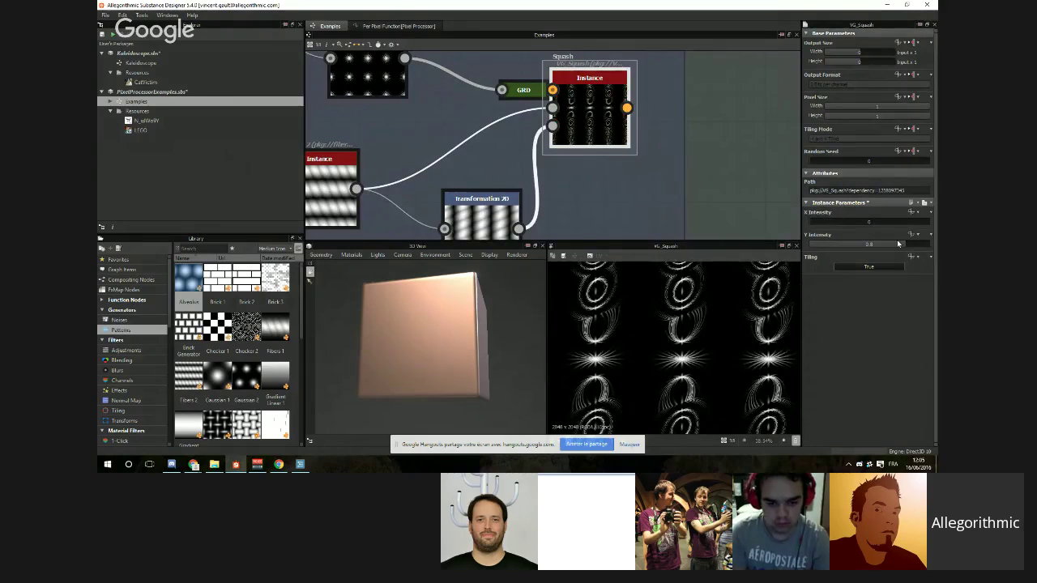
drag(901, 243, 746, 266)
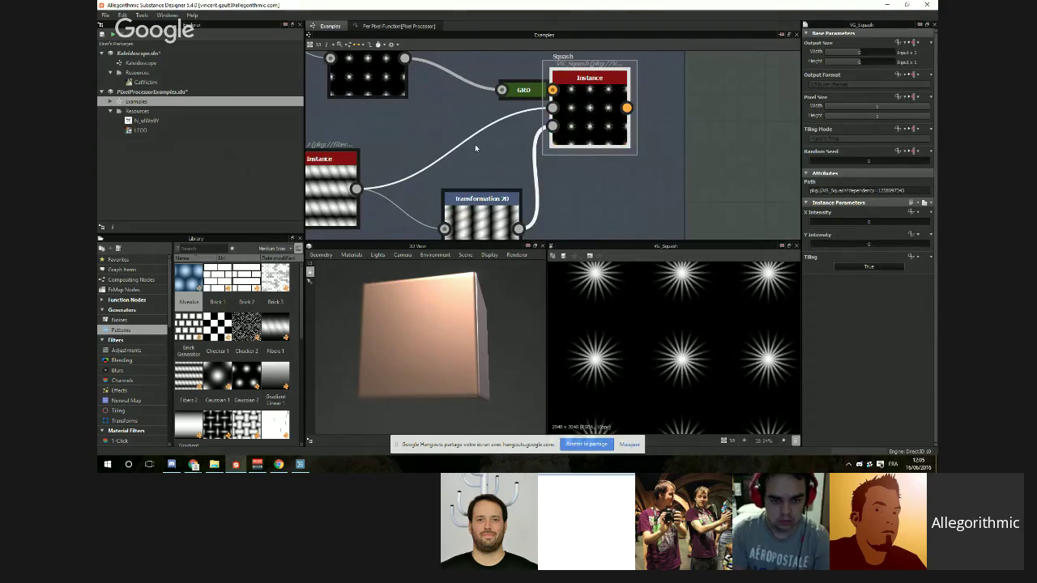
scroll(473, 130, down, 3)
middle_drag(471, 120, 508, 149)
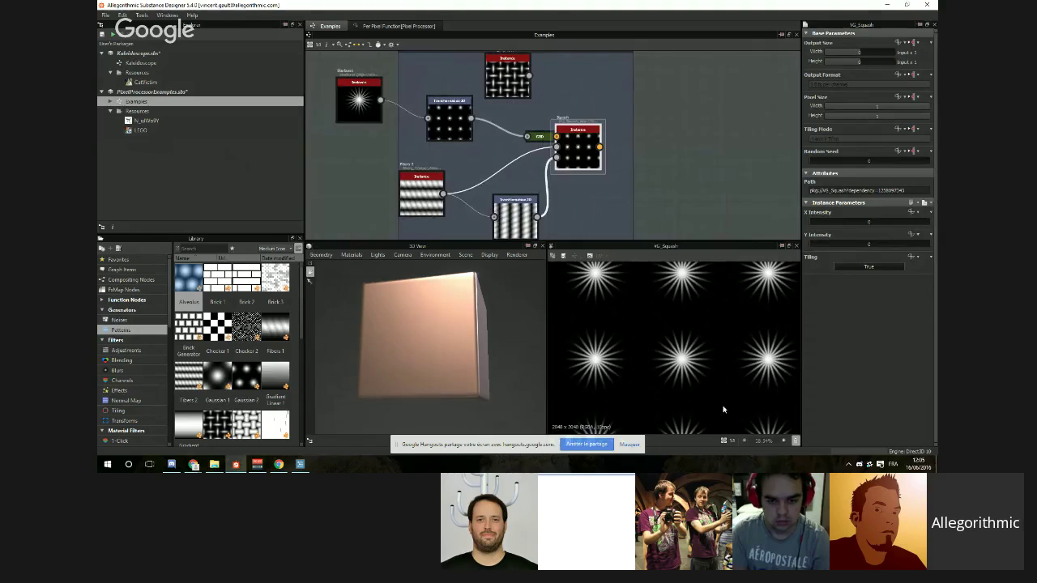
Step: Set the Squash node's X Intensity to 0.81 and its Y Intensity to 1
click(452, 136)
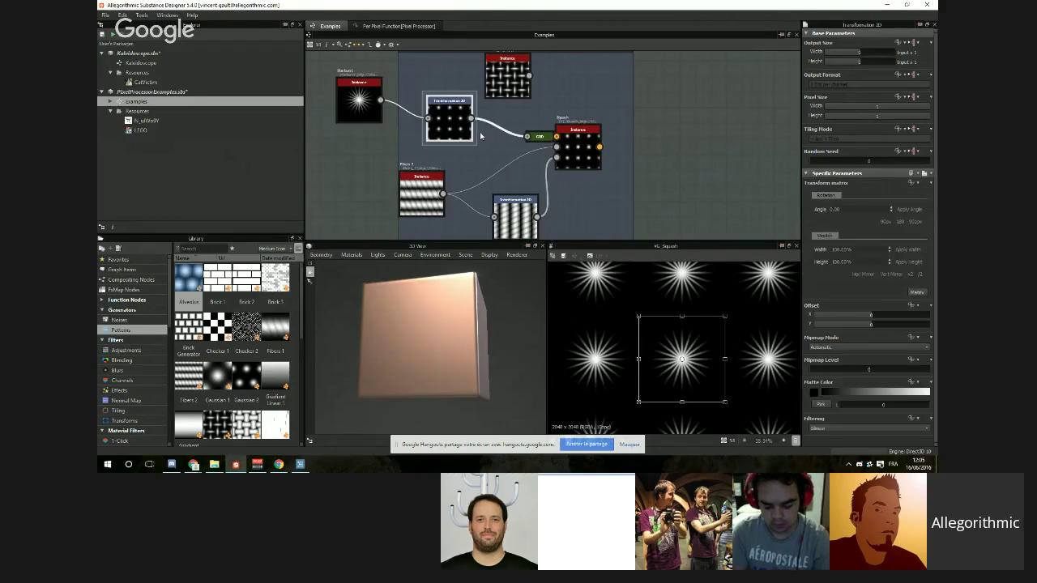
click(580, 150)
scroll(713, 187, down, 2)
scroll(613, 187, up, 2)
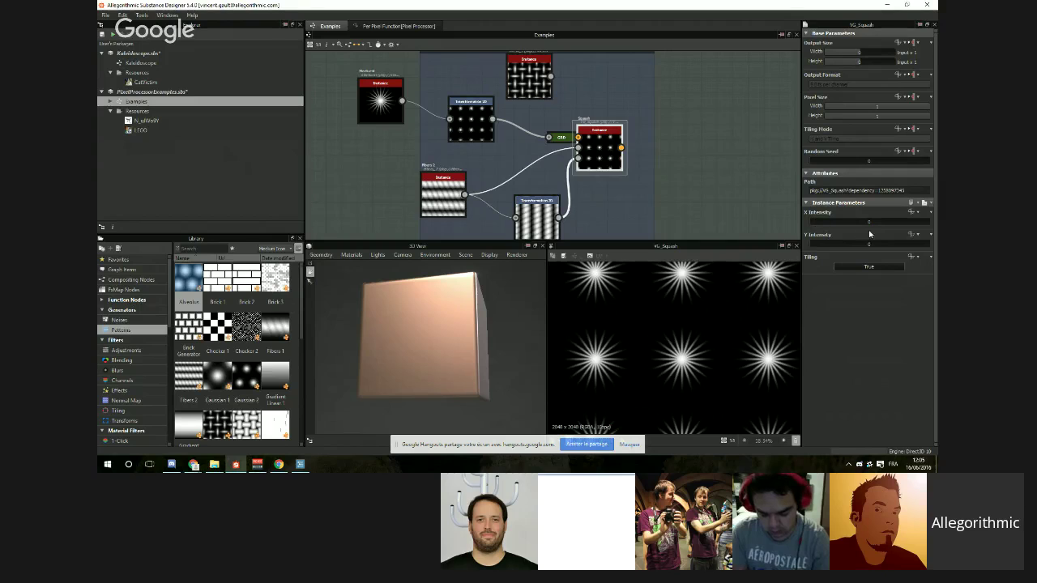
drag(826, 227, 927, 228)
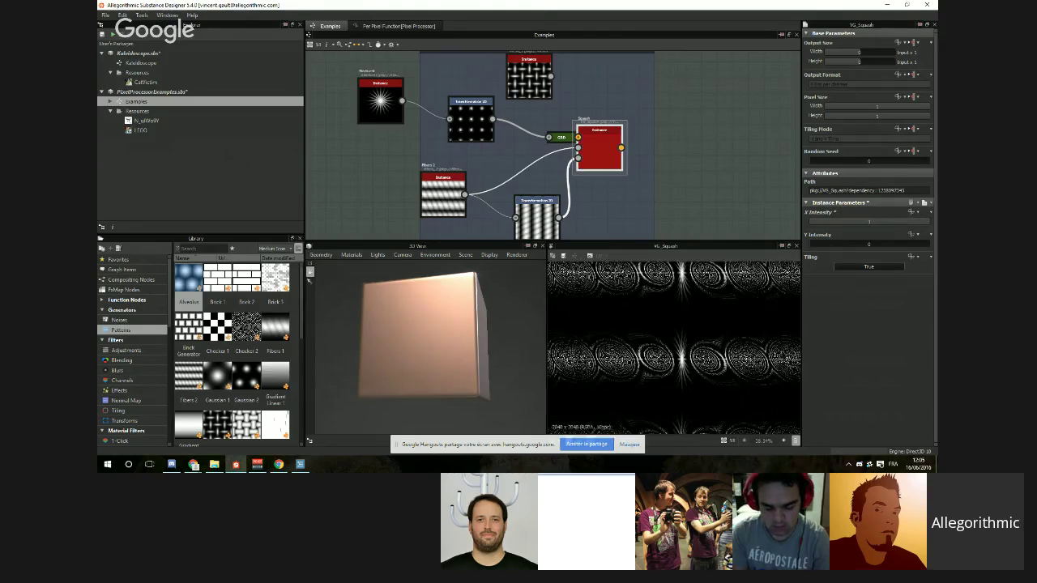
scroll(640, 166, down, 3)
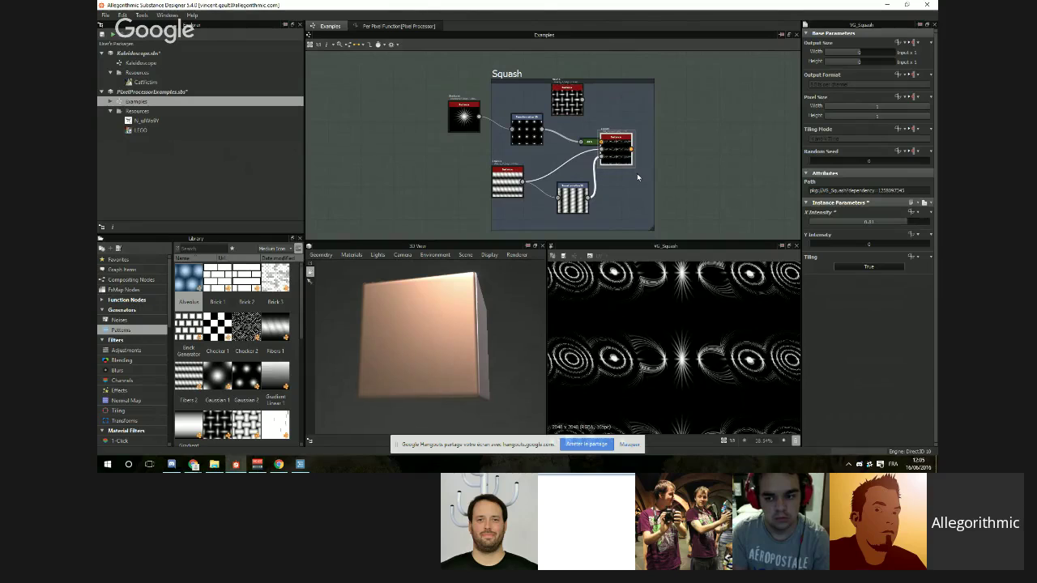
scroll(607, 166, up, 2)
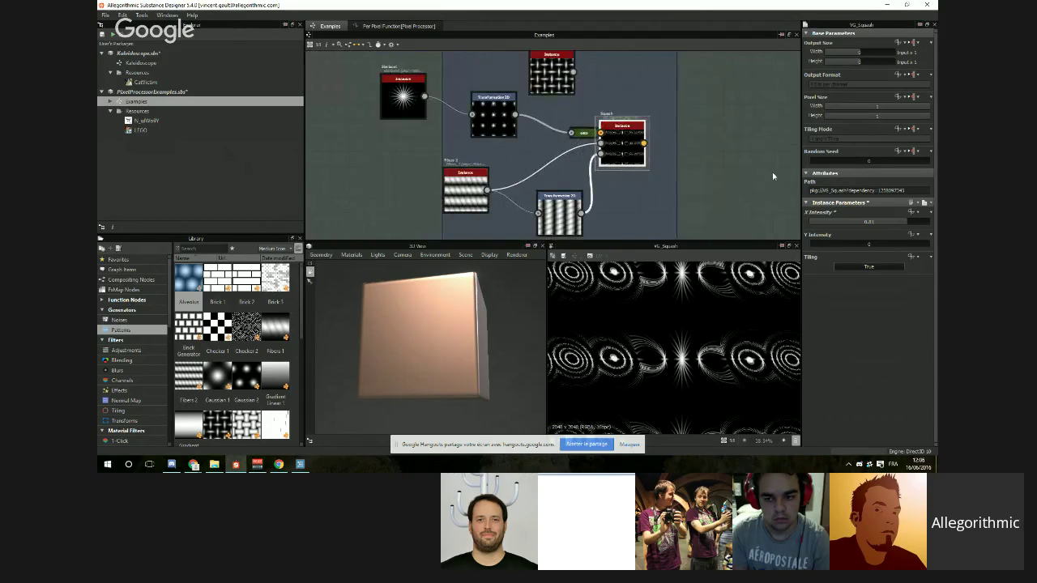
drag(818, 245, 868, 244)
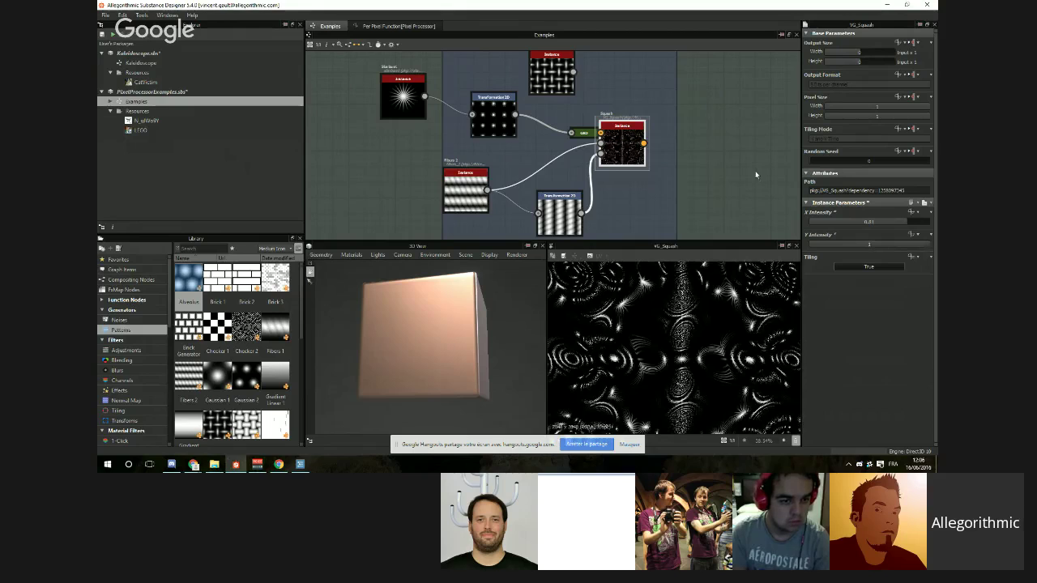
scroll(595, 126, up, 3)
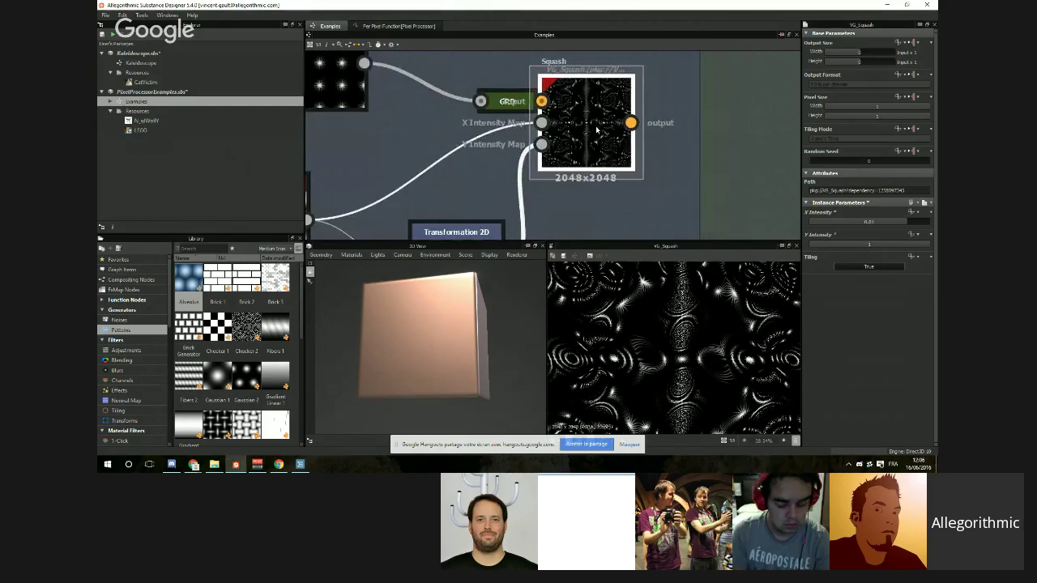
Step: Open the Squash node's referenced graph and select its Pixel Processor node to inspect its connections and parameters
right_click(595, 125)
click(657, 222)
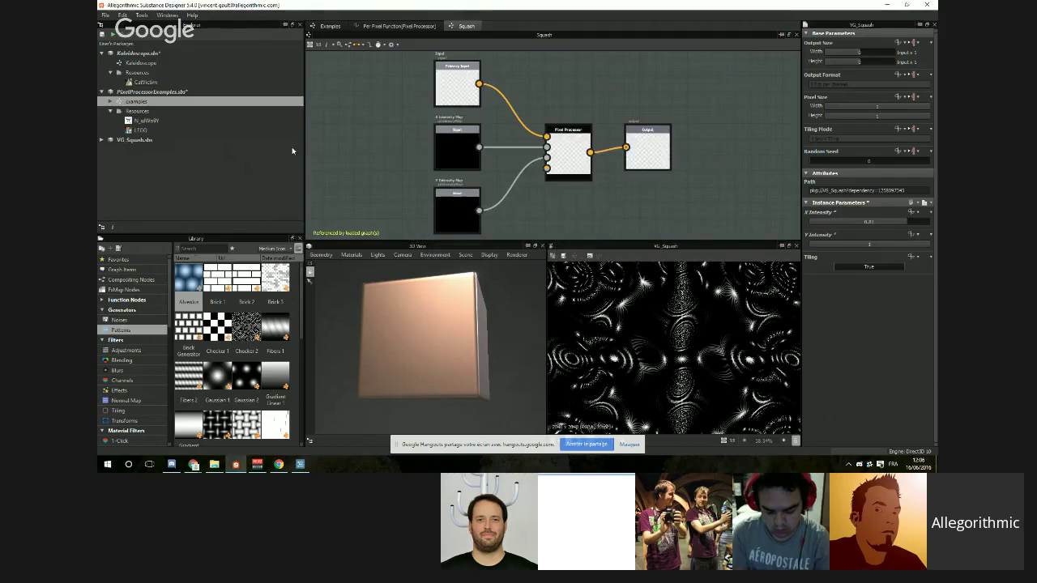
click(576, 135)
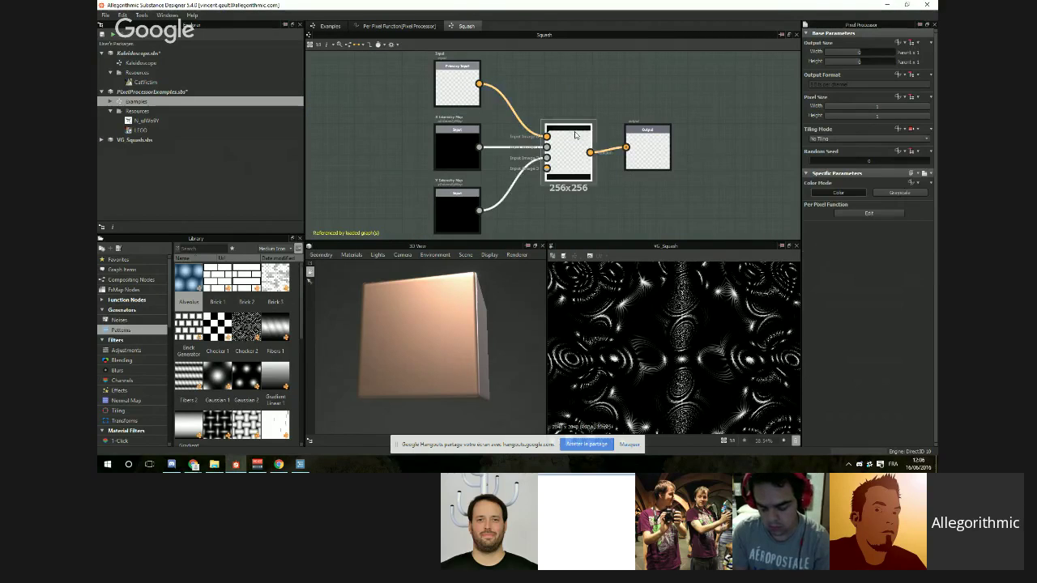
scroll(575, 135, up, 4)
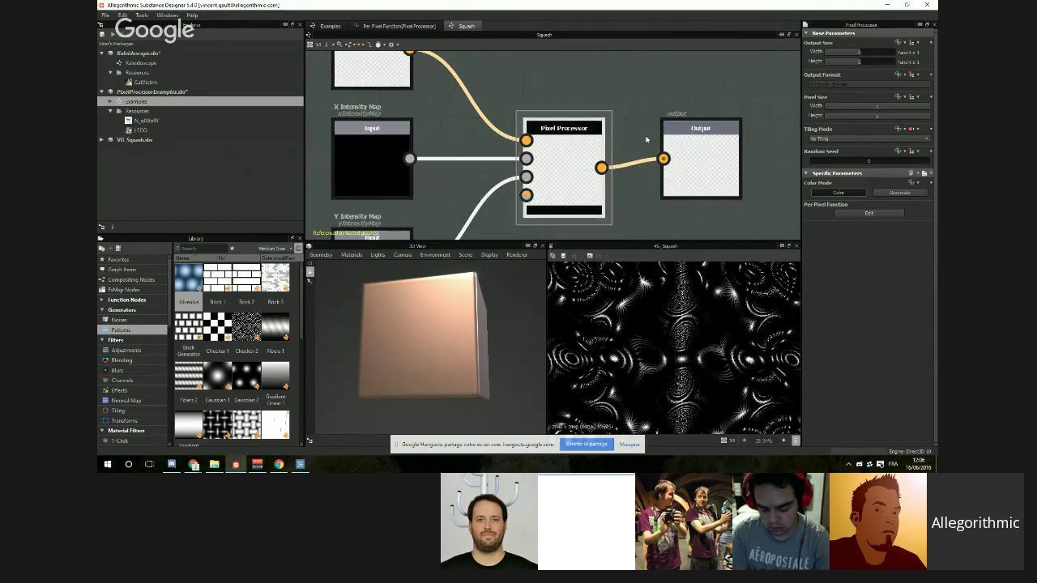
scroll(576, 135, down, 4)
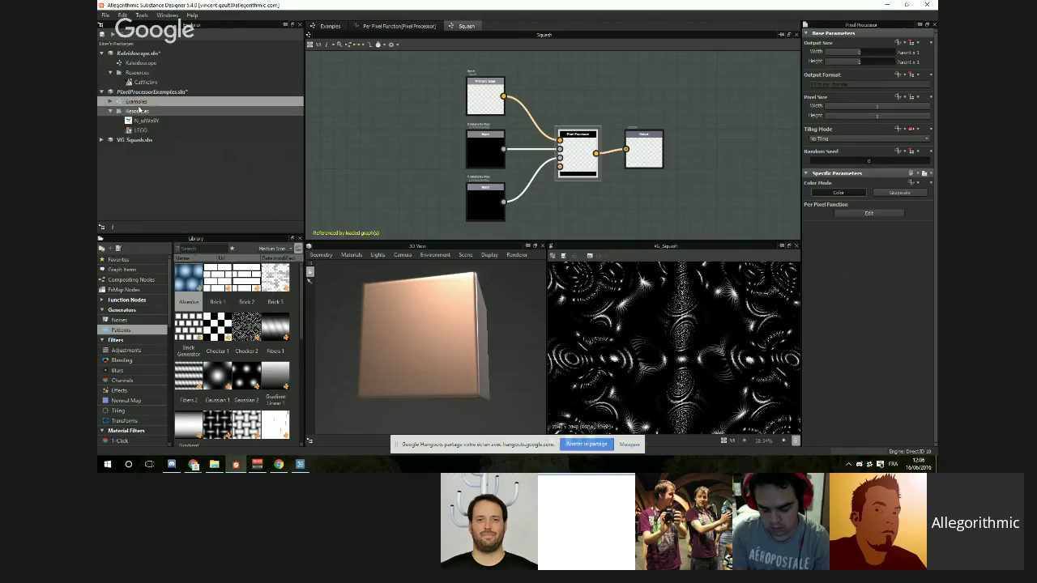
Step: Open the Examples graph and display the Normal node of the Normal Rotate example in the 2D view
double_click(140, 104)
scroll(521, 128, down, 5)
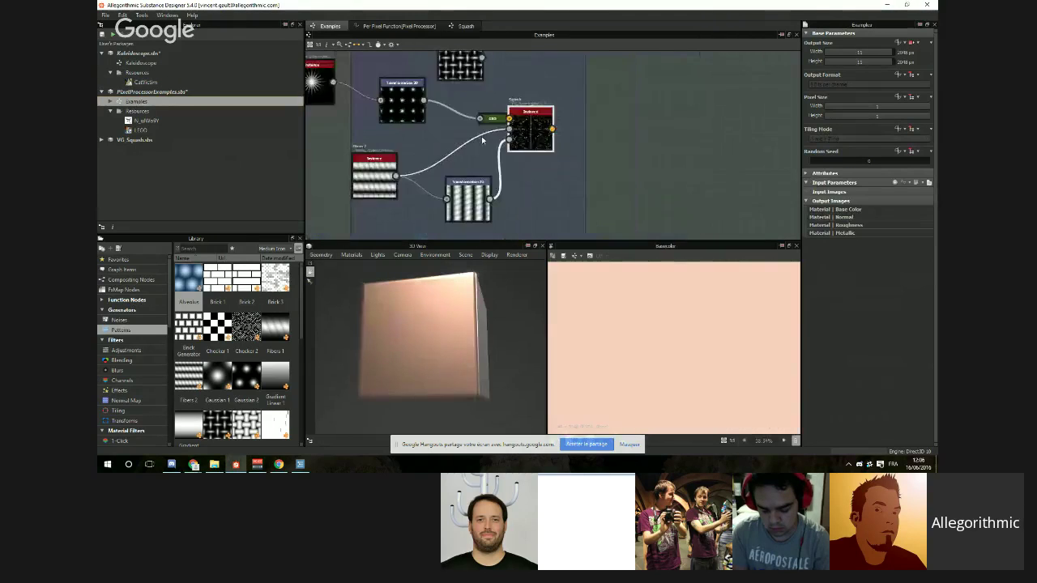
middle_drag(521, 128, 508, 98)
scroll(584, 150, up, 4)
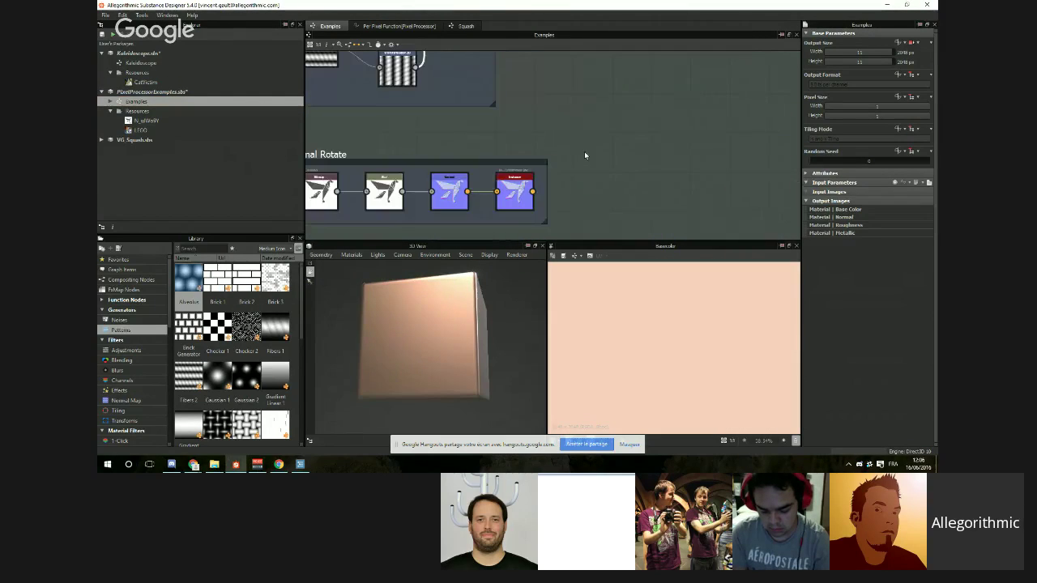
middle_drag(529, 173, 659, 106)
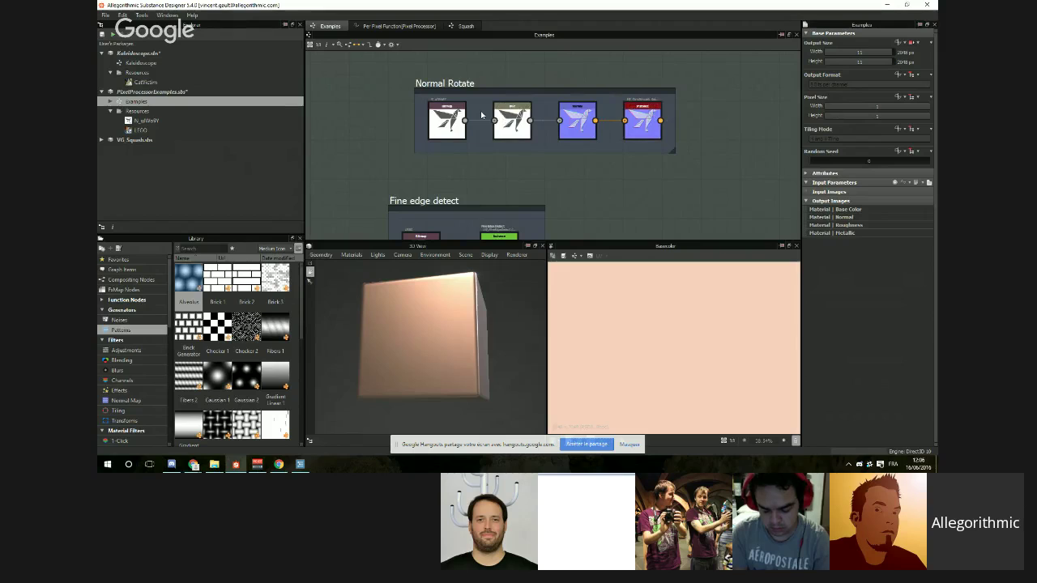
double_click(576, 119)
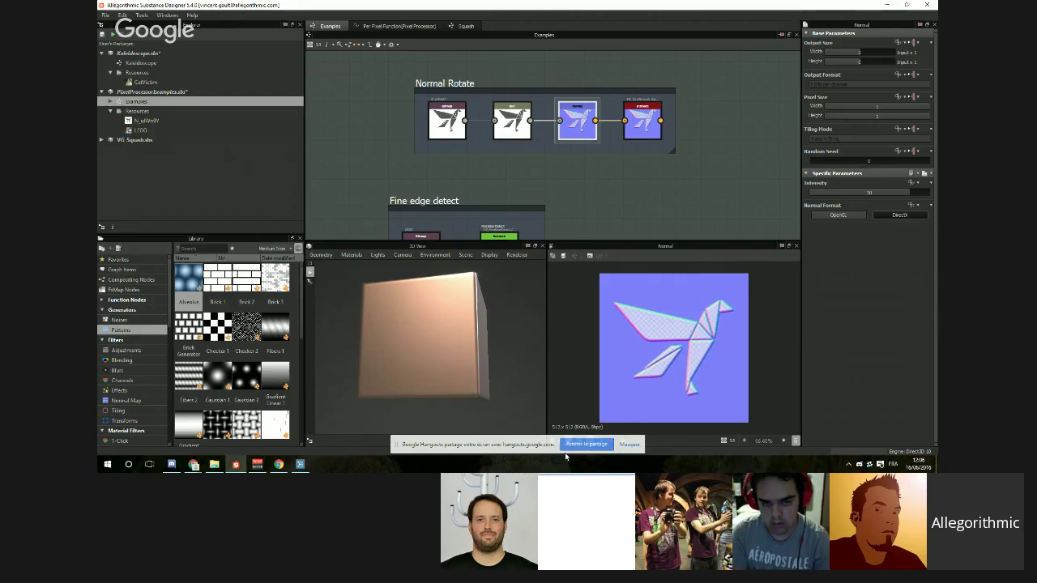
mouse_move(776, 4)
mouse_down()
mouse_move(783, 44)
mouse_move(756, 15)
mouse_move(757, 27)
mouse_move(767, 0)
mouse_up()
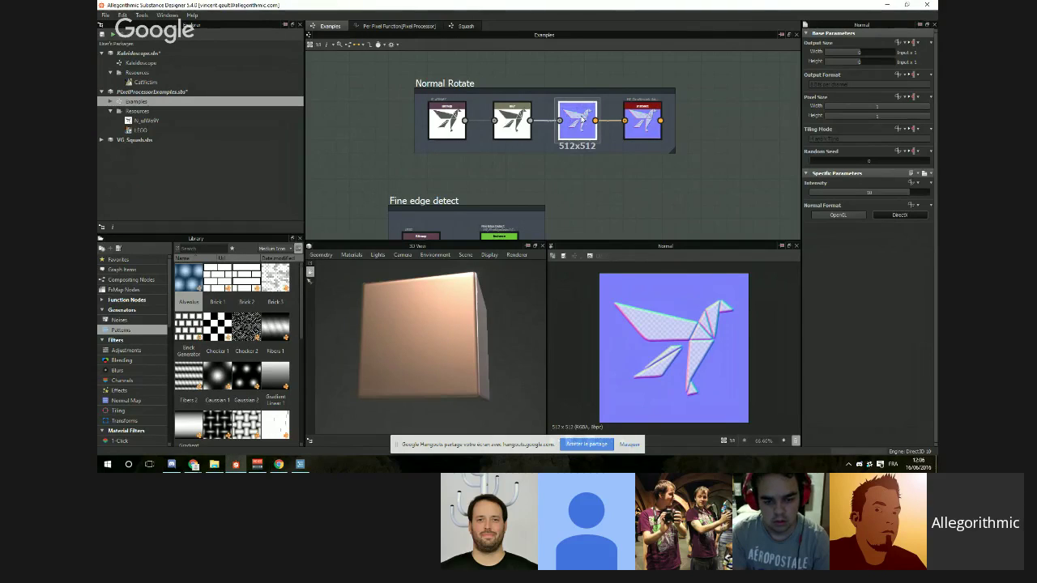
Step: Select the VG_TurnNormals instance of the Normal Rotate example and display its output in the 2D view
click(634, 117)
scroll(634, 118, up, 3)
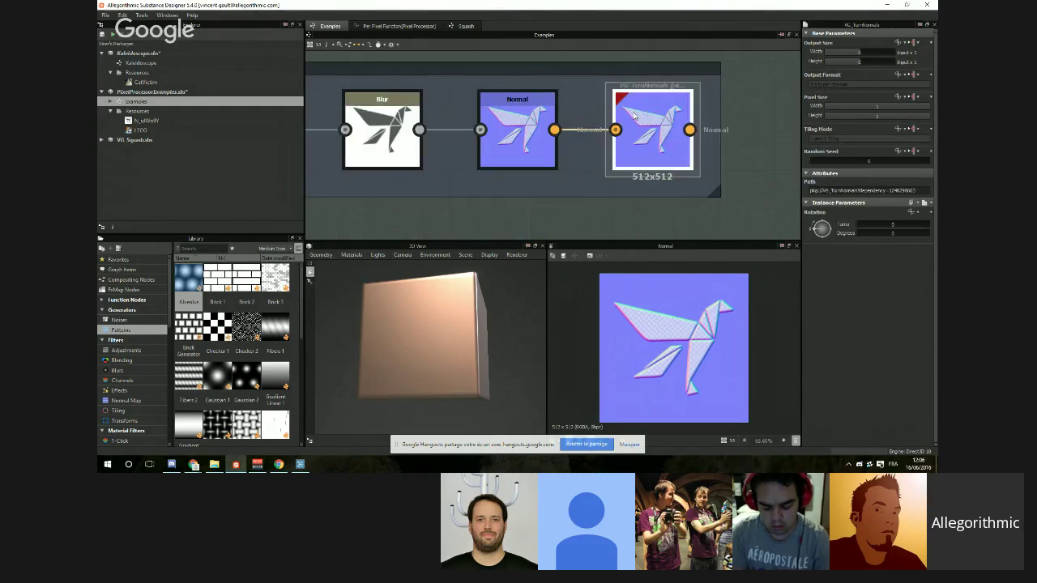
double_click(634, 117)
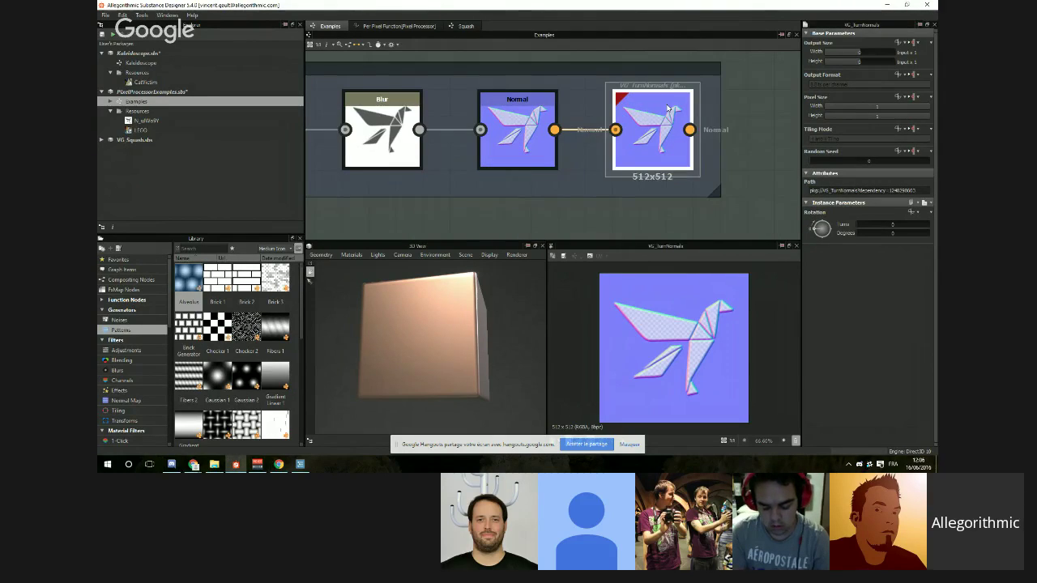
click(548, 443)
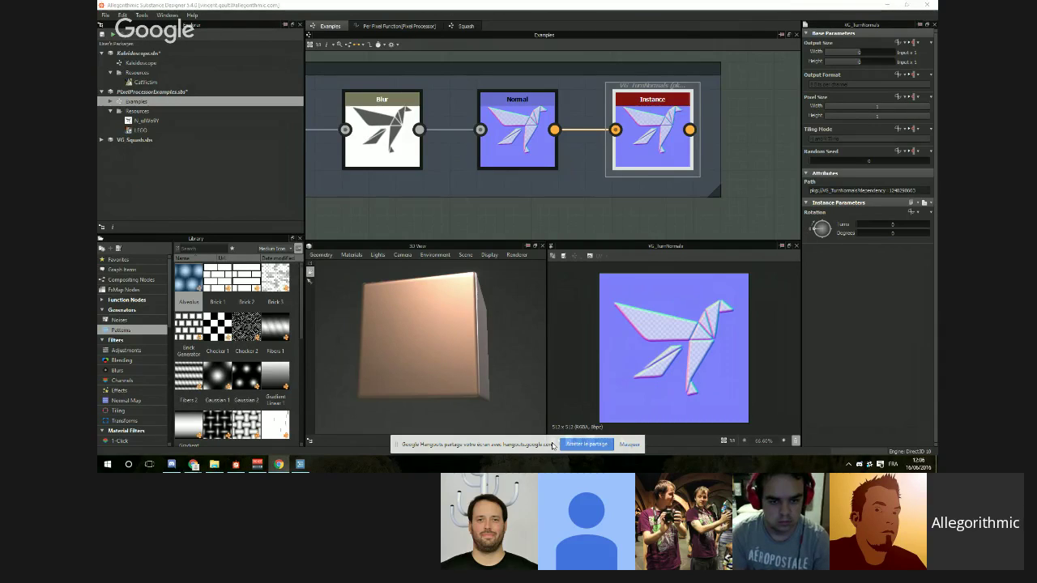
mouse_move(604, 6)
mouse_down()
mouse_move(648, 41)
mouse_move(628, 57)
mouse_move(596, 16)
mouse_up()
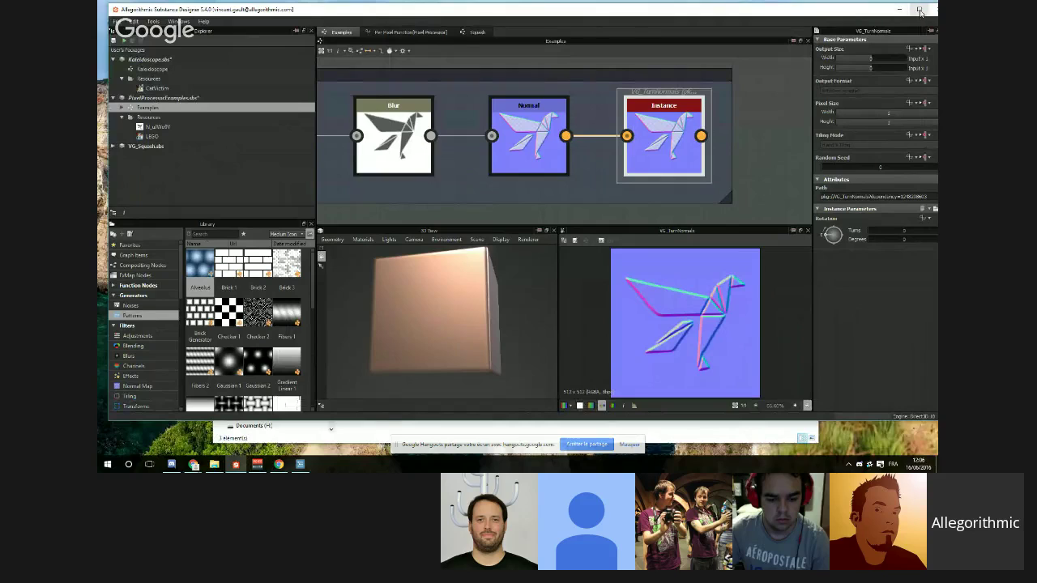
click(918, 9)
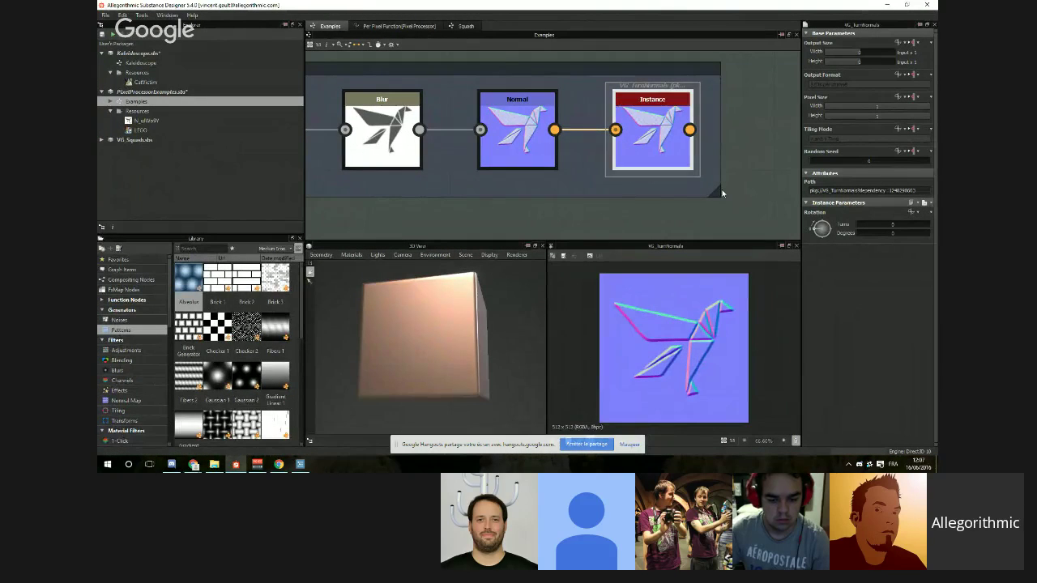
Step: Try several angles for the VG_TurnNormals node's Rotation, ending at about 71 degrees
drag(818, 229, 806, 247)
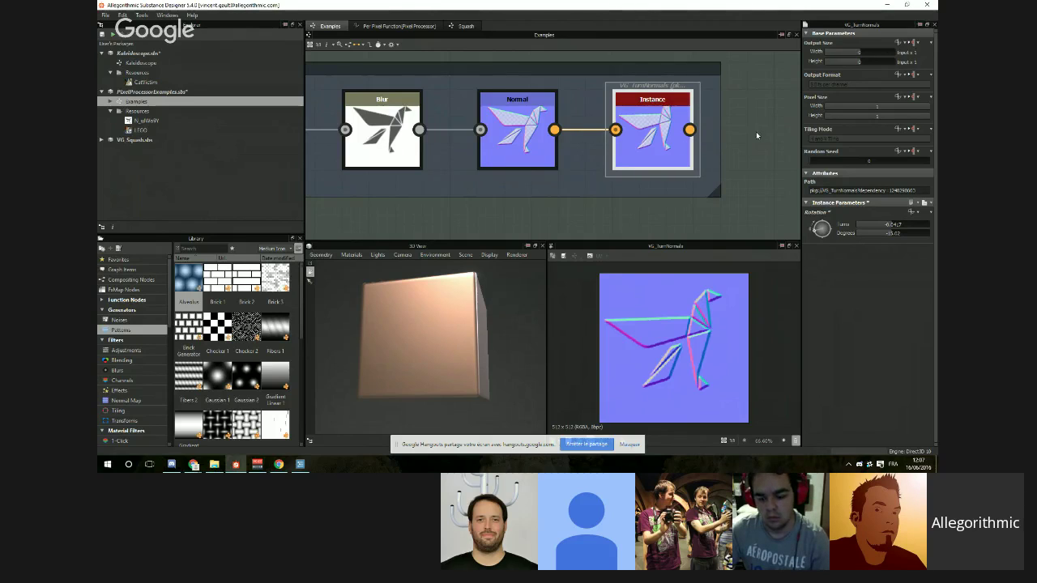
drag(822, 235, 819, 221)
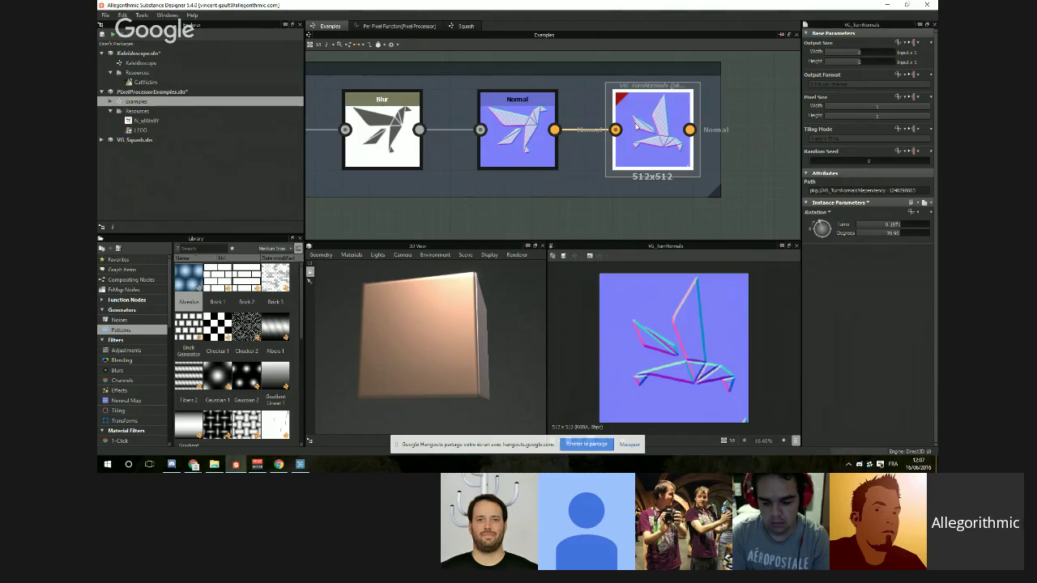
Step: Display the LEGO bitmap of the Fine edge detect example enlarged in the 2D view
scroll(662, 157, down, 4)
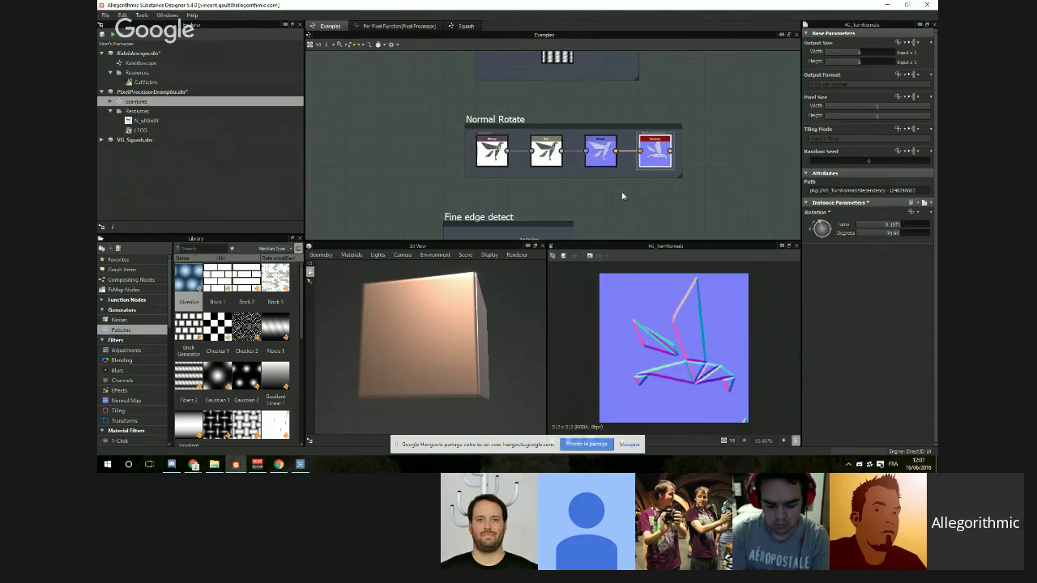
middle_drag(605, 213, 662, 104)
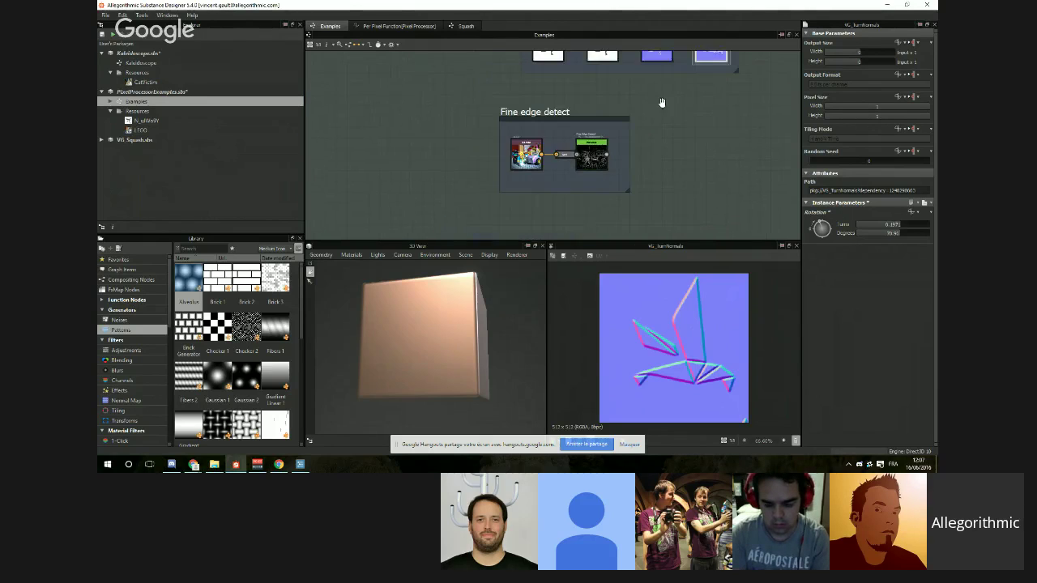
double_click(528, 152)
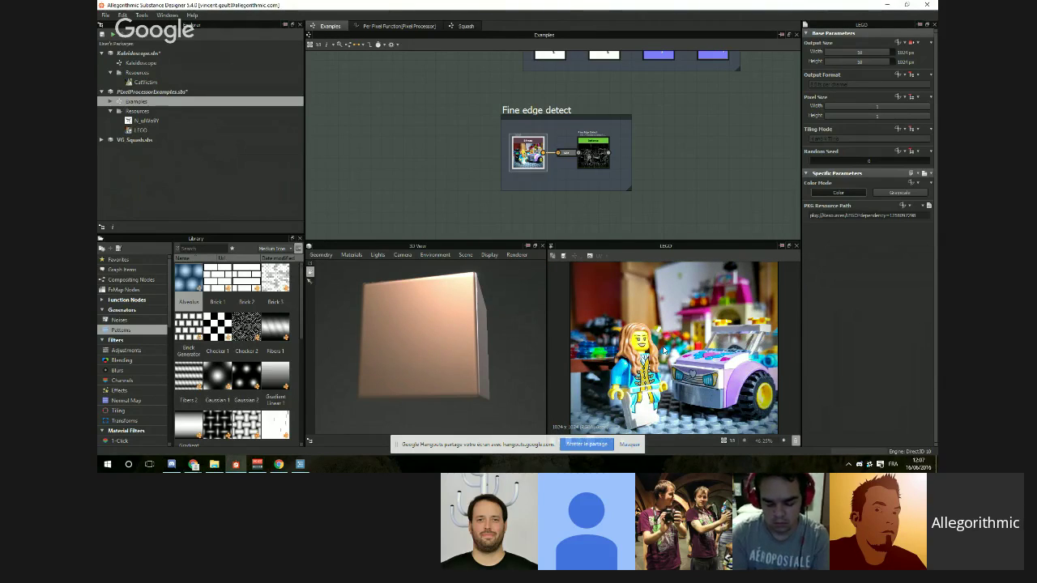
scroll(662, 350, up, 1)
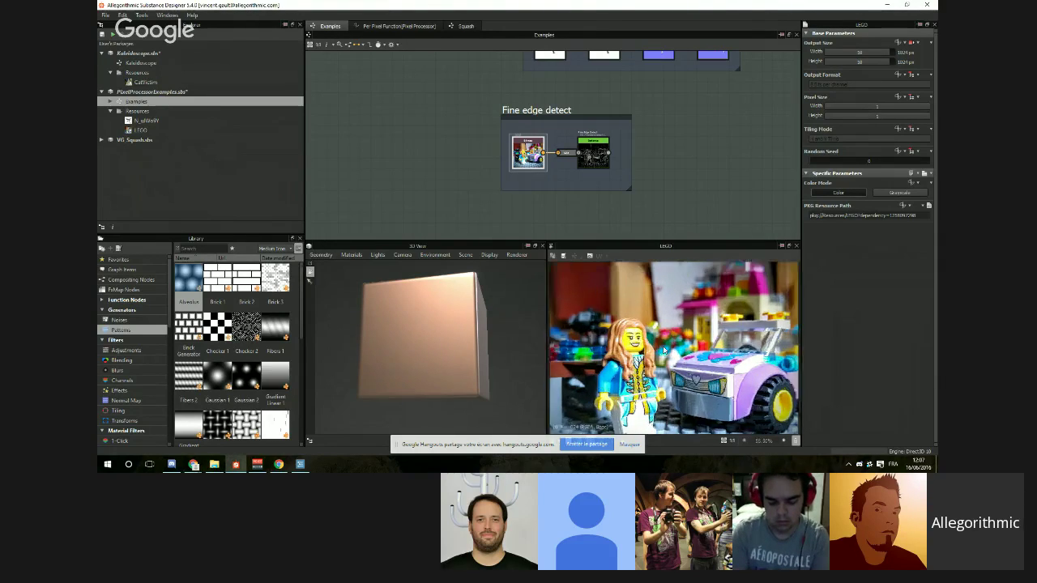
Step: Display the VG_FineEdgeDetect output, then slightly reduce its Edges Strength and set its Black Threshold to 0.07
double_click(598, 153)
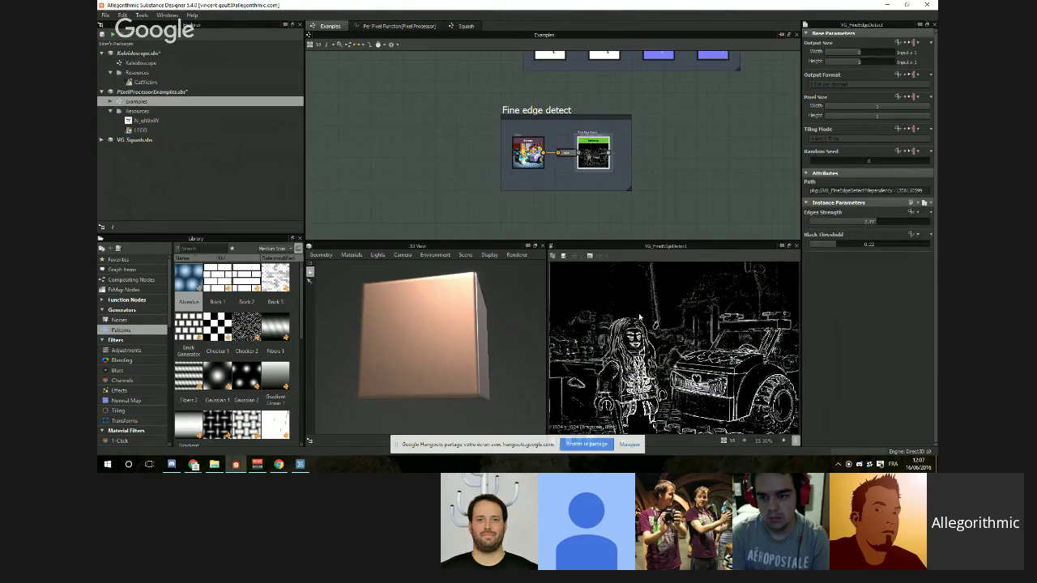
scroll(664, 348, up, 1)
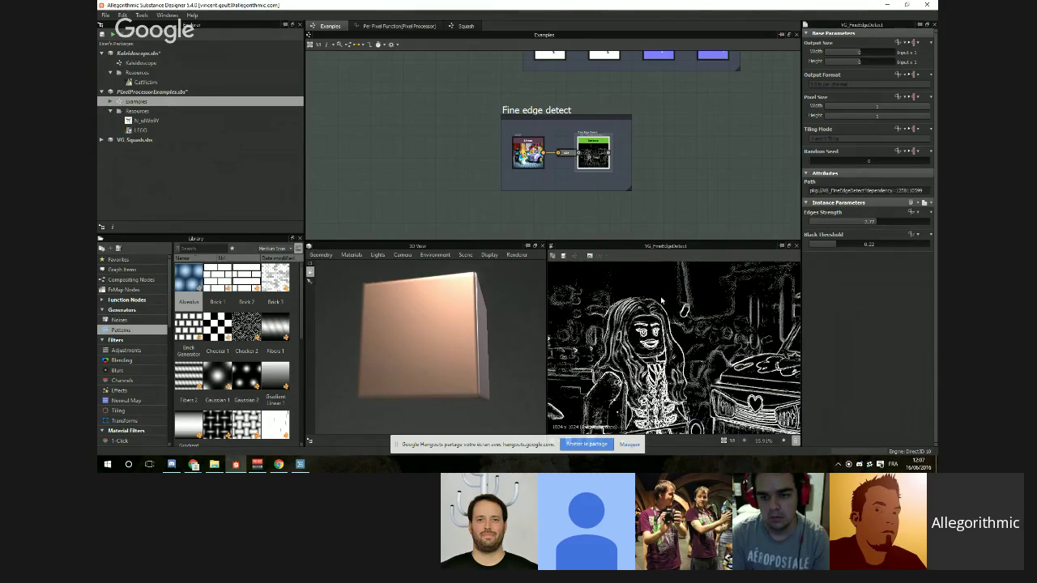
scroll(640, 318, down, 1)
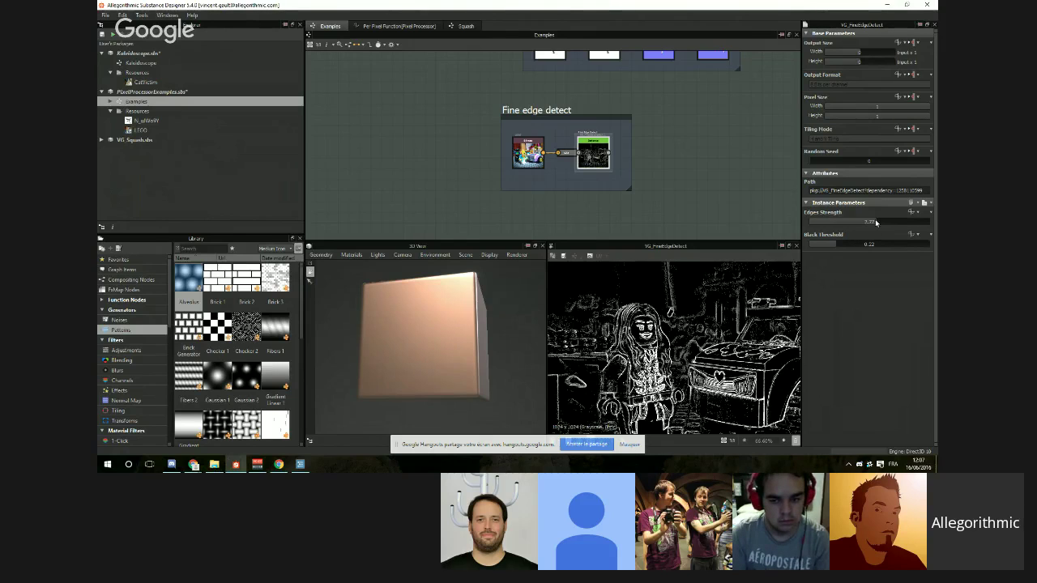
drag(876, 221, 817, 252)
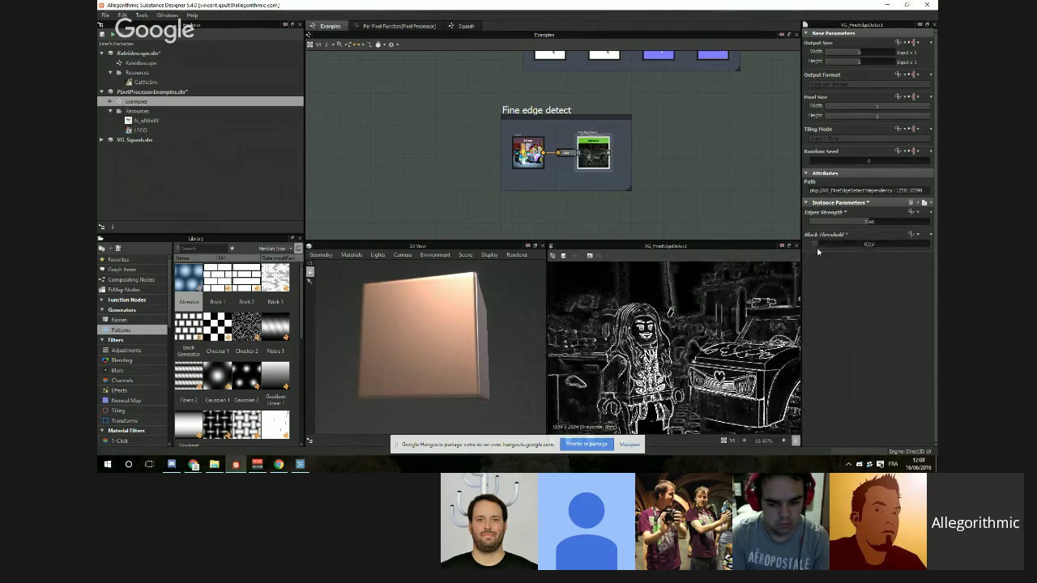
Step: Connect the Squash node's output to the material instance's input and inspect the relief up close in the 3D view
scroll(580, 209, down, 3)
scroll(610, 127, down, 2)
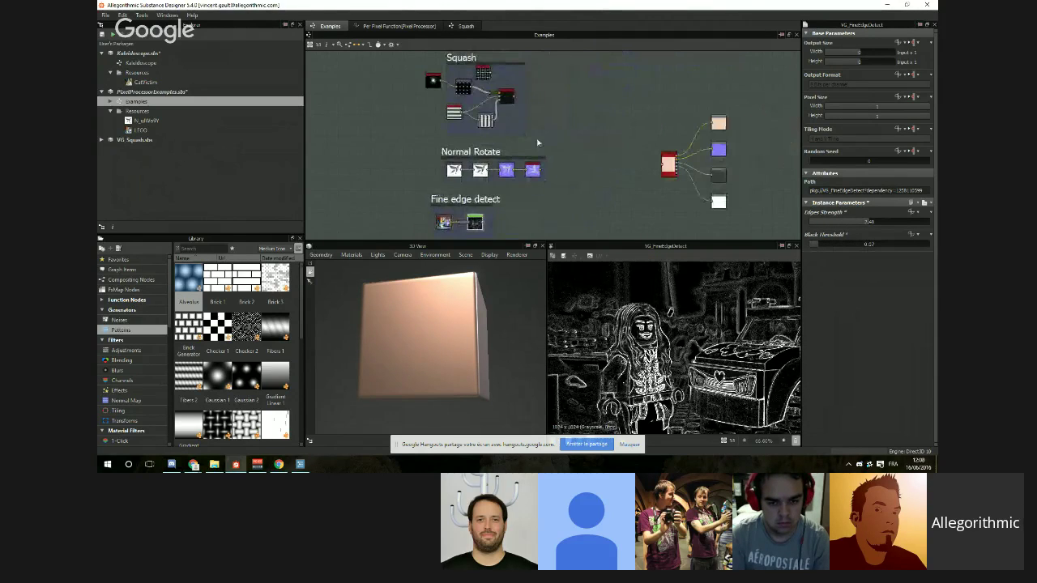
scroll(536, 129, up, 1)
drag(519, 98, 657, 164)
scroll(418, 333, up, 6)
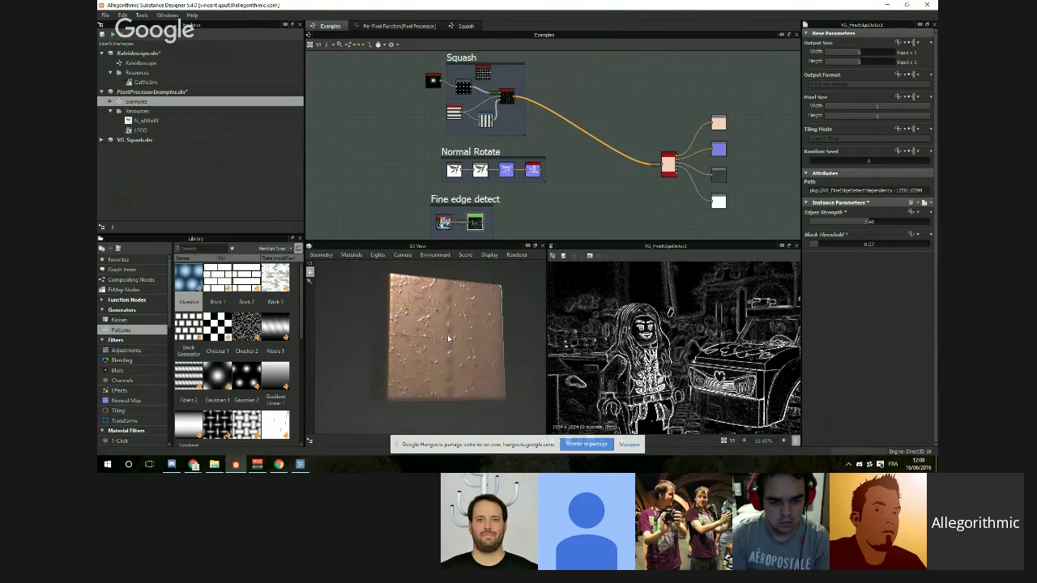
scroll(418, 334, up, 3)
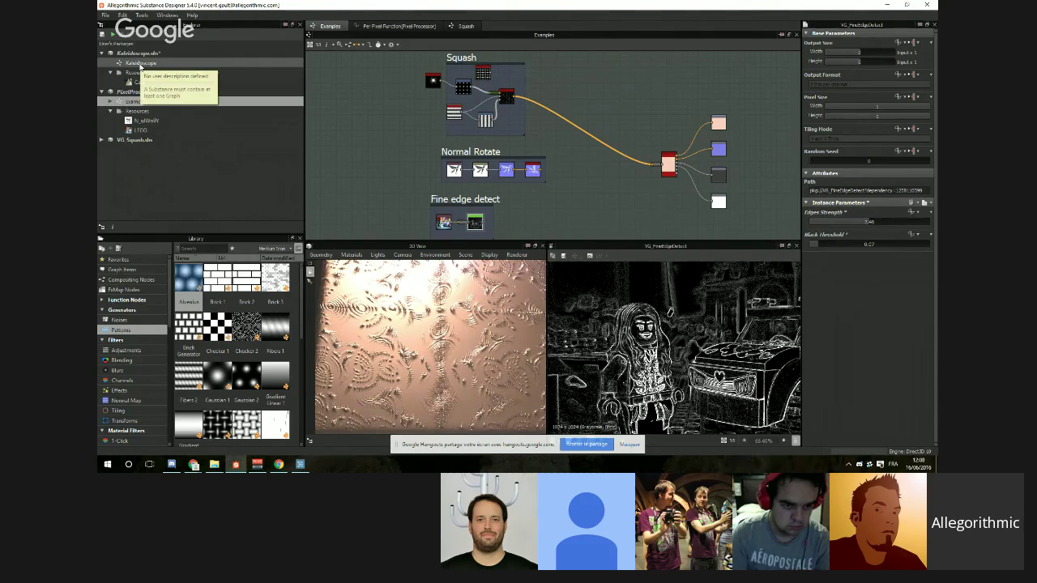
Step: Open the Kaleidoscope graph and display its Pixel Processor output fitted to the 2D view
double_click(140, 64)
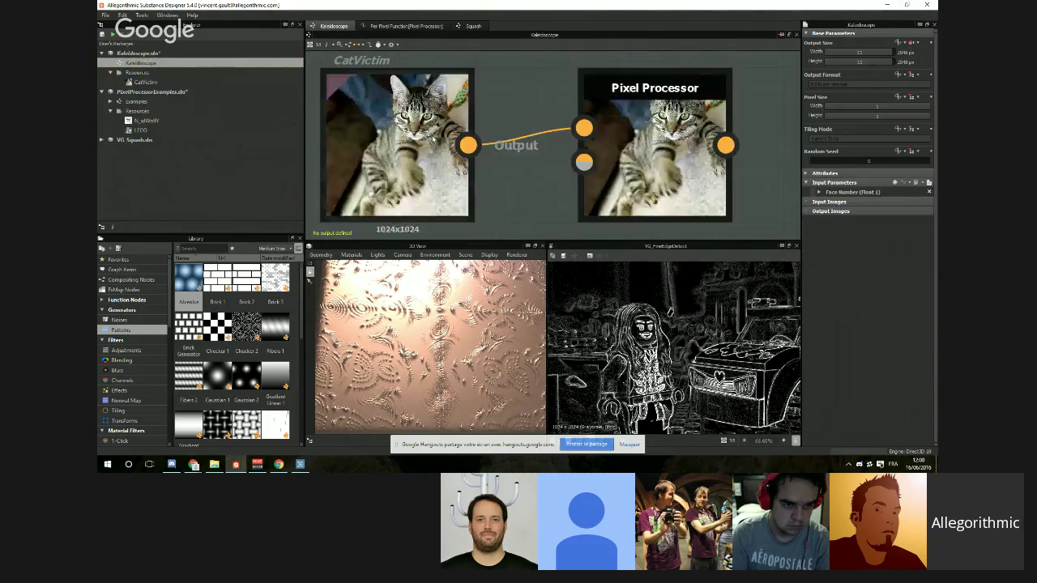
click(672, 170)
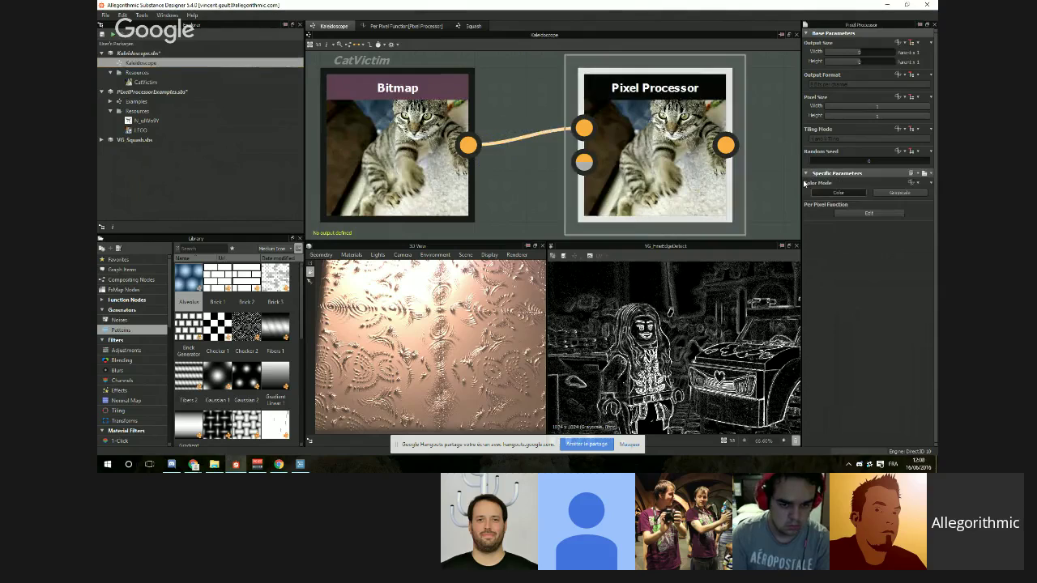
middle_drag(769, 179, 742, 171)
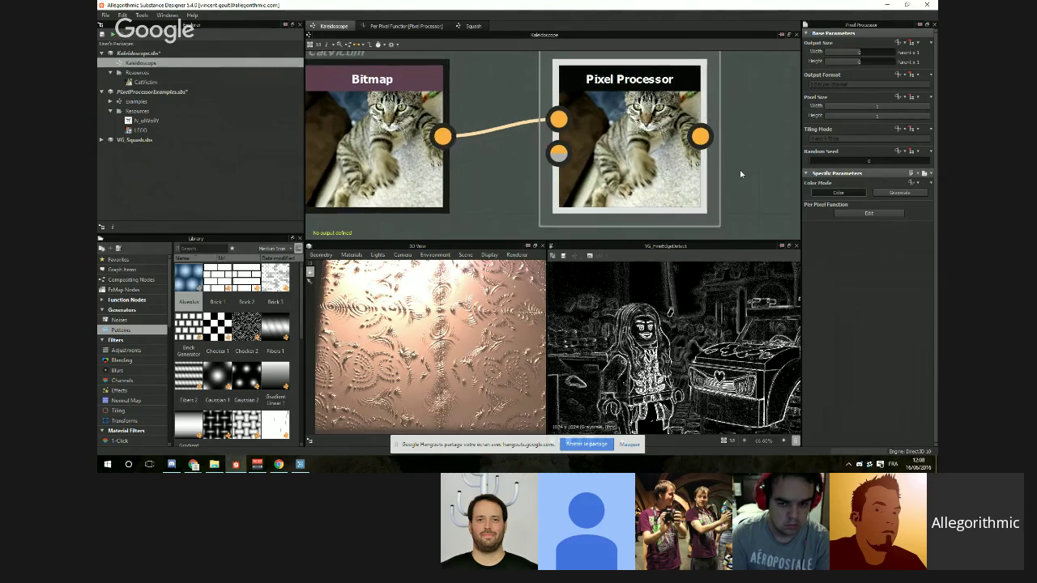
scroll(741, 171, down, 1)
click(741, 164)
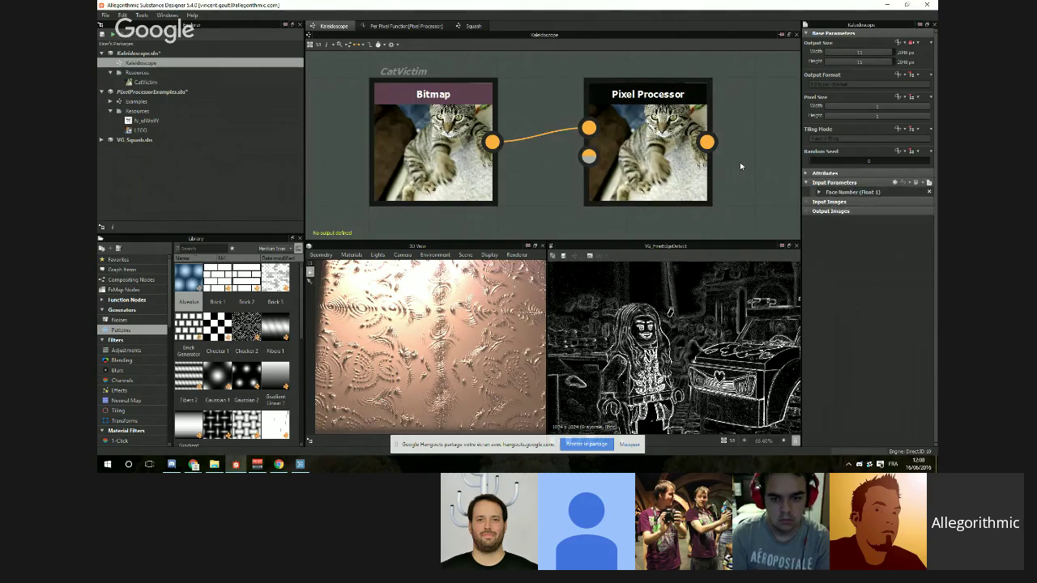
double_click(676, 162)
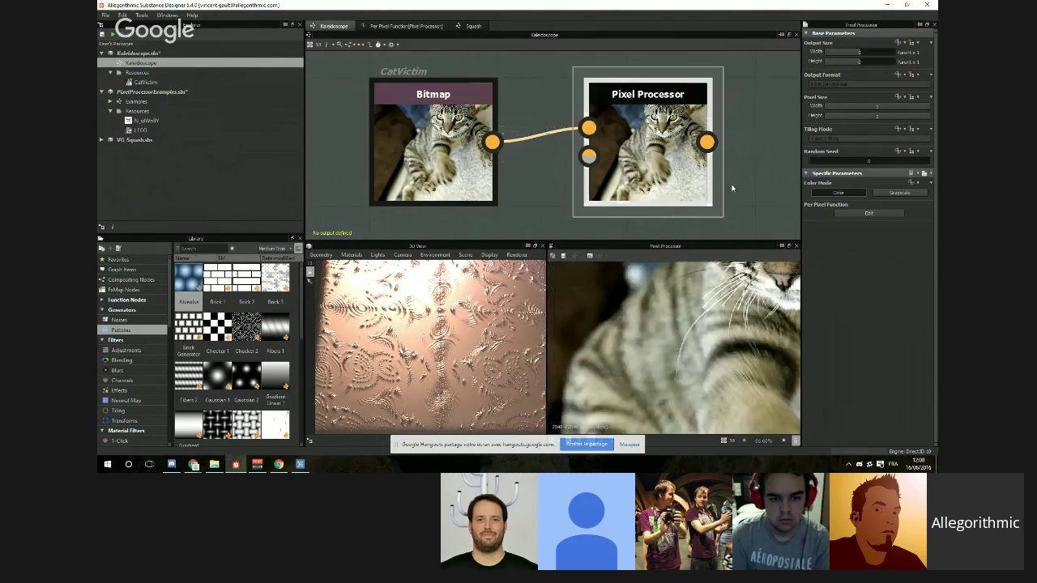
click(724, 442)
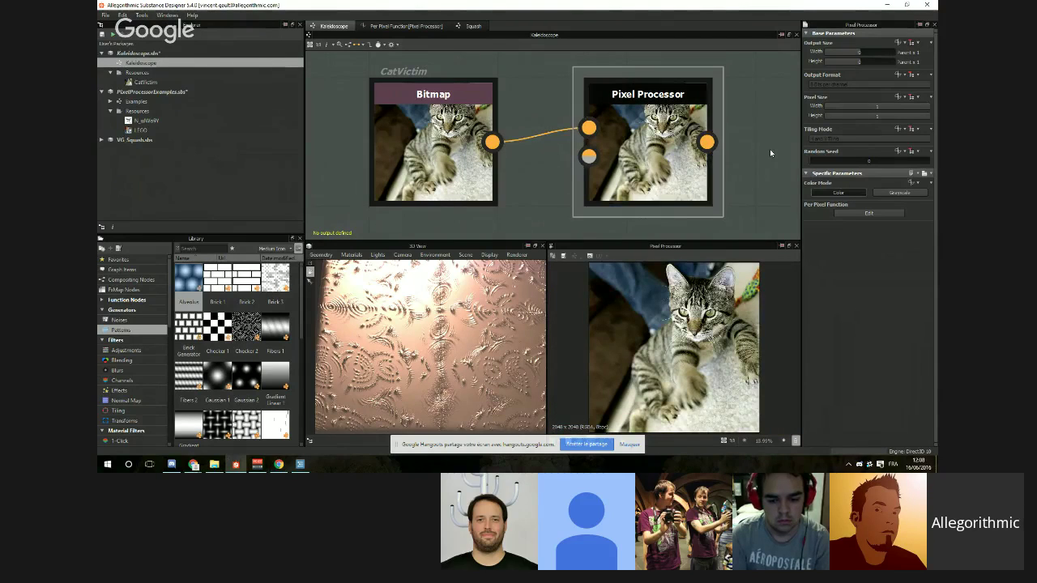
Step: Switch the Kaleidoscope graph's input parameters to preview mode and raise Face Number to about 10
click(769, 149)
click(930, 183)
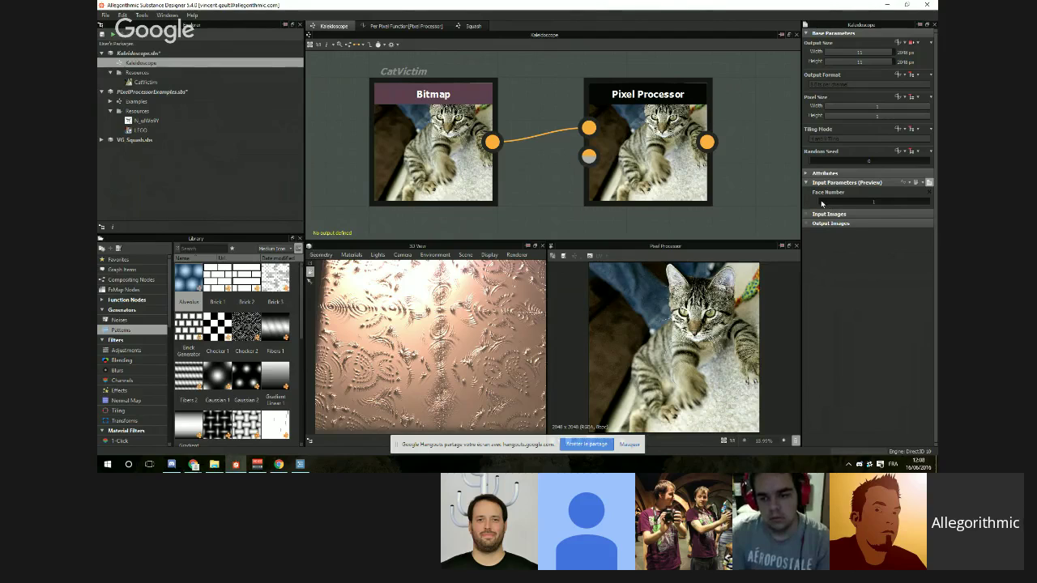
drag(827, 203, 869, 204)
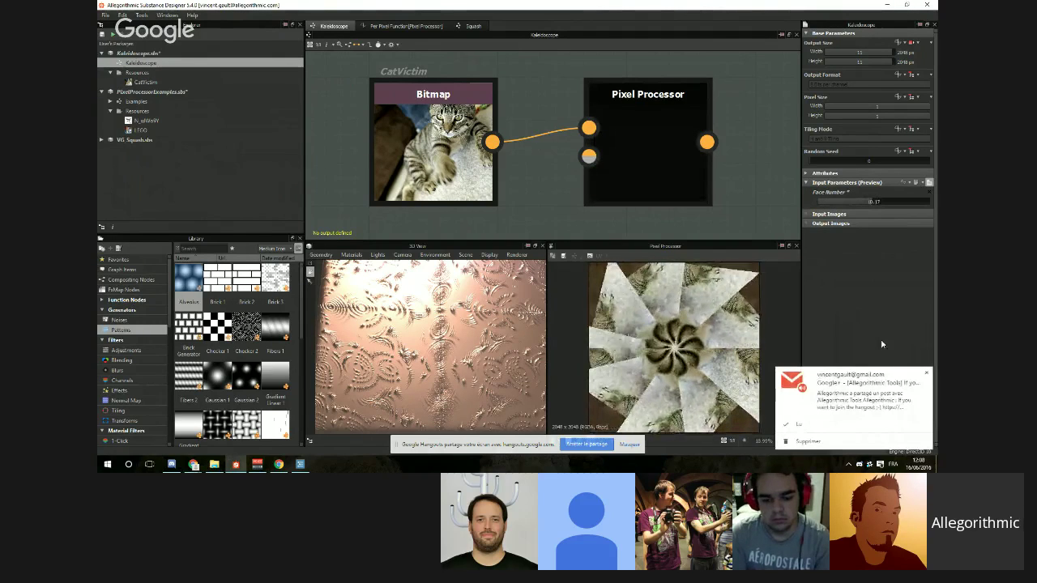
click(926, 374)
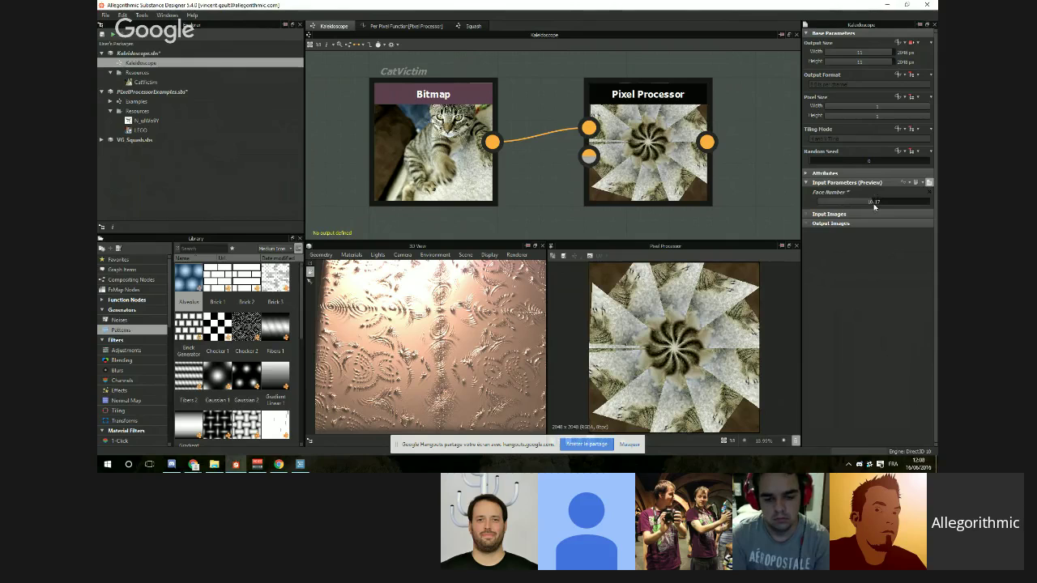
Step: Lower the Kaleidoscope graph's Face Number to 1
drag(874, 206, 807, 212)
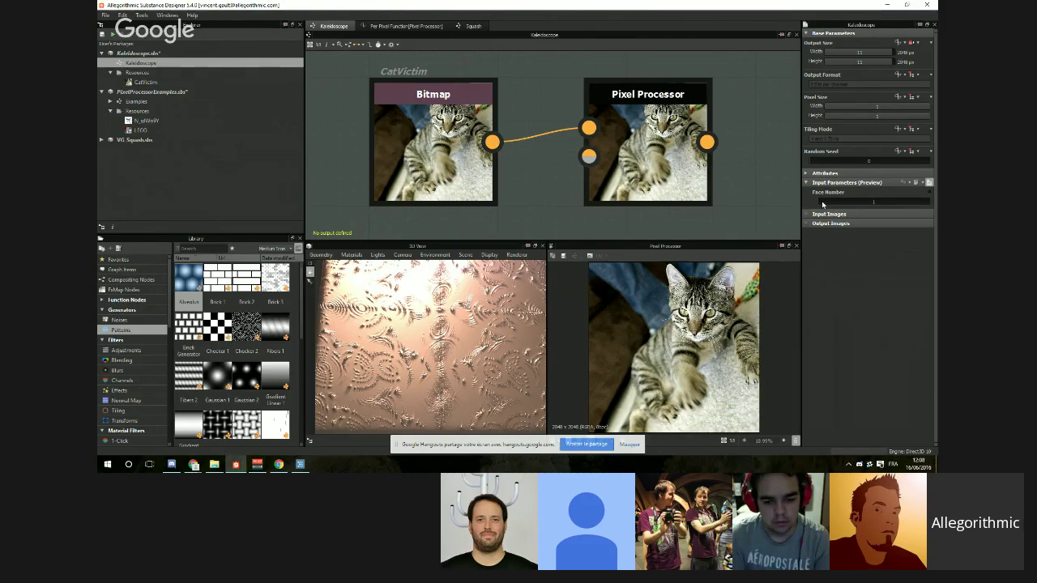
mouse_move(822, 204)
mouse_down()
mouse_move(913, 204)
mouse_move(802, 208)
mouse_up()
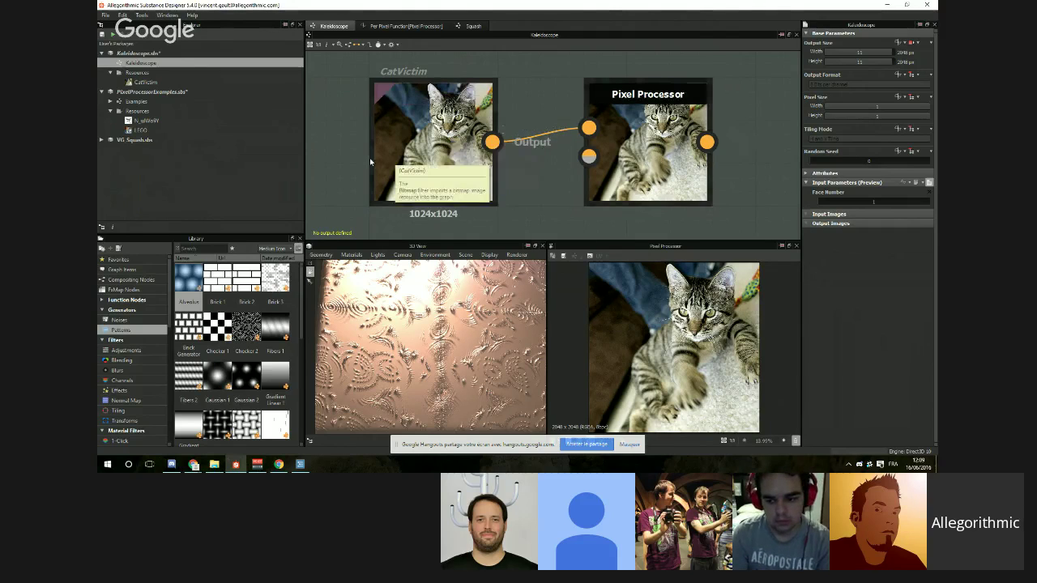
scroll(370, 158, up, 2)
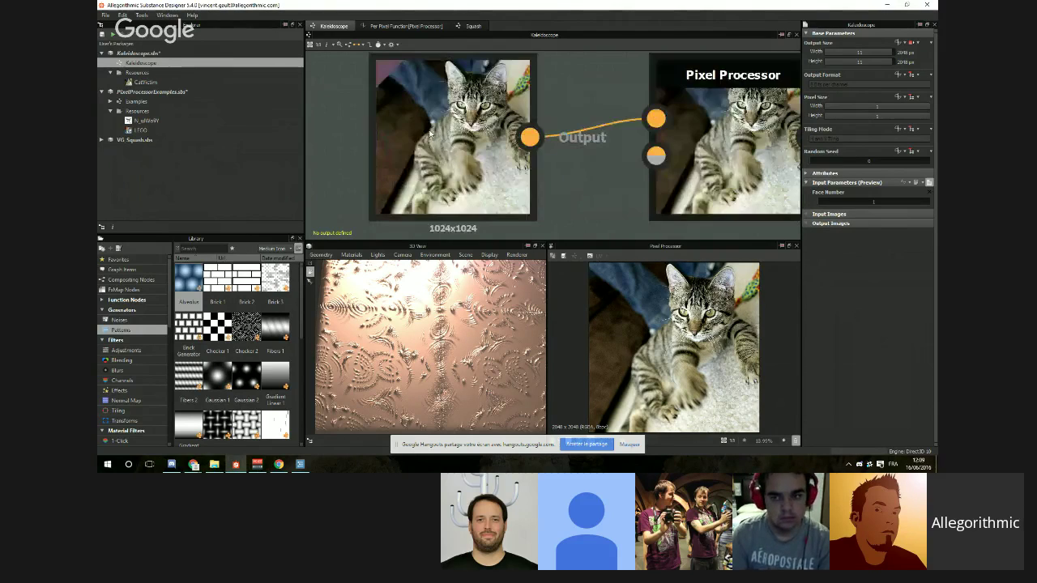
scroll(431, 133, down, 1)
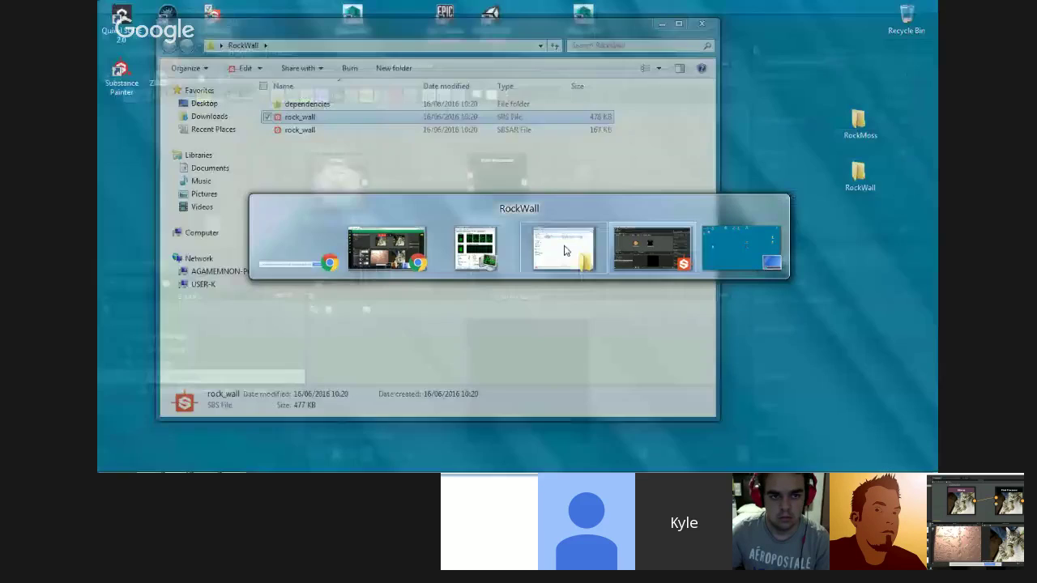
click(627, 250)
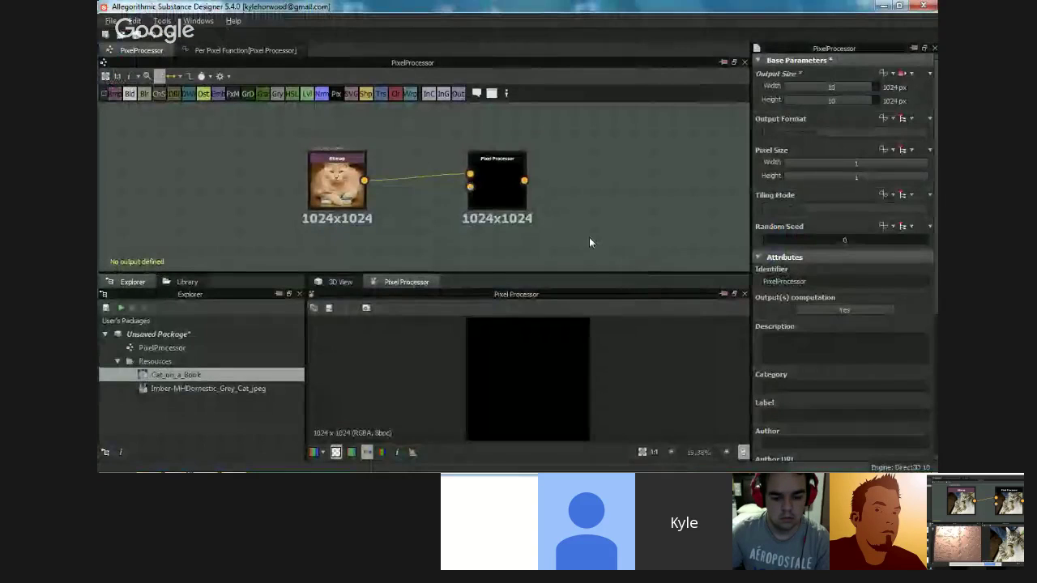
mouse_move(522, 230)
middle_down()
mouse_move(528, 216)
mouse_move(526, 248)
mouse_move(539, 231)
mouse_move(533, 216)
middle_up()
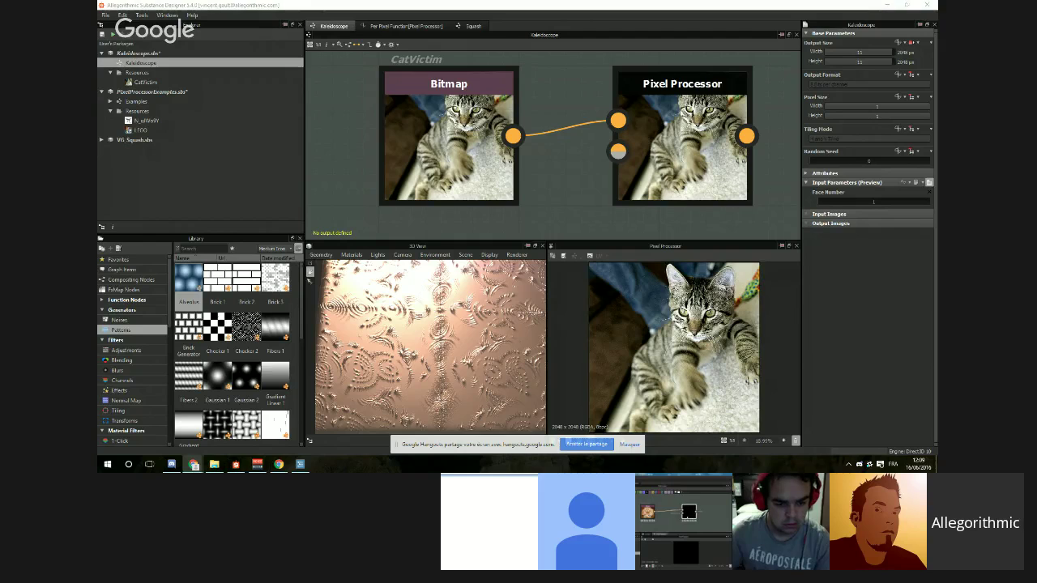
key(alt+Tab)
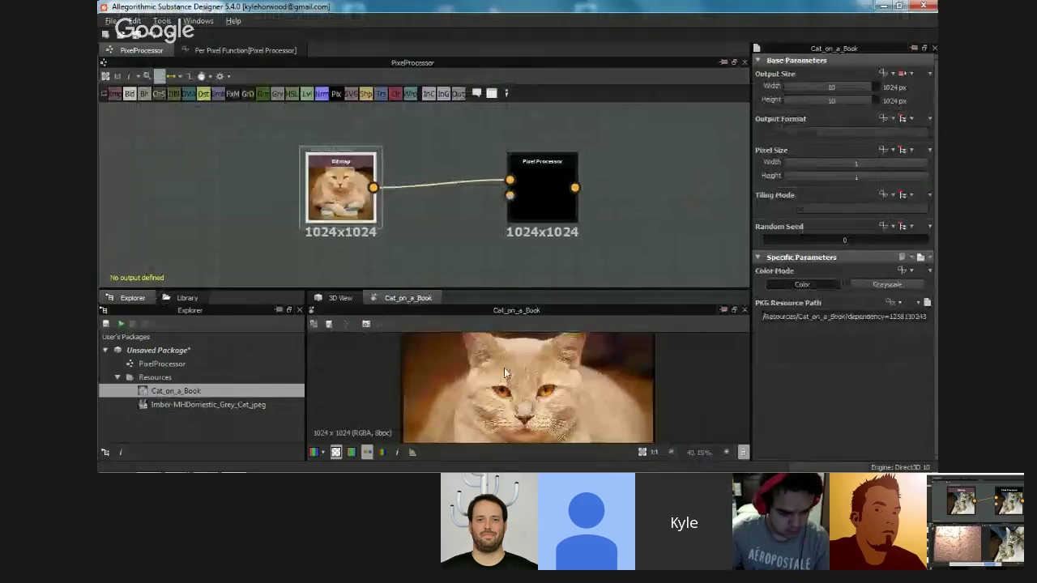
scroll(504, 368, up, 5)
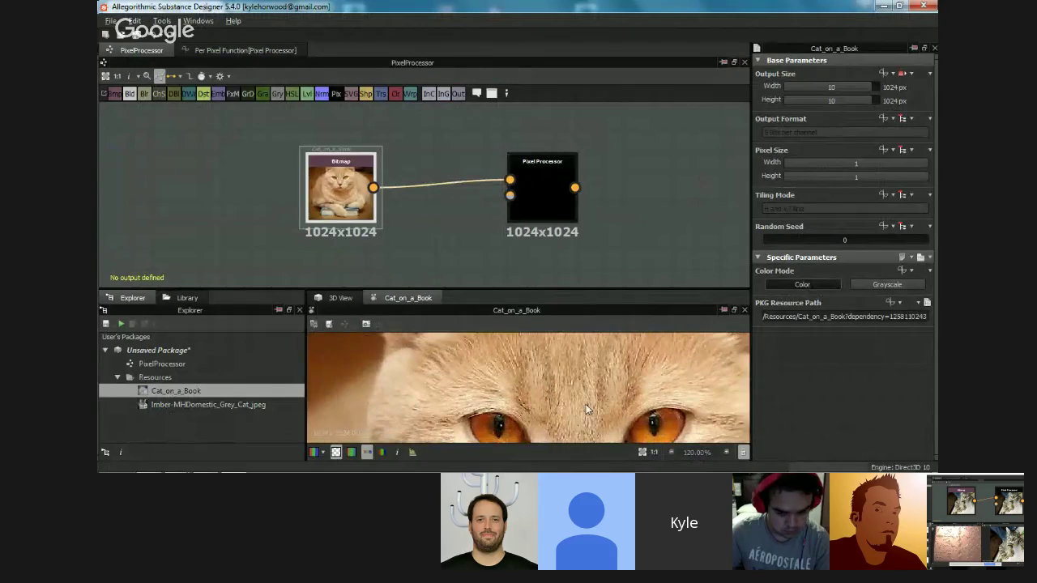
scroll(586, 409, up, 3)
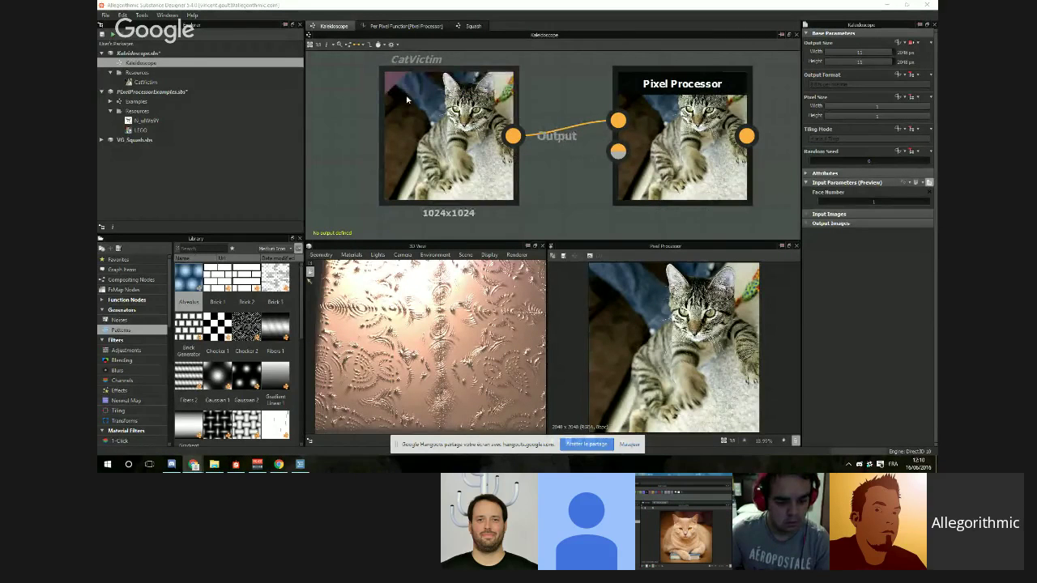
key(f)
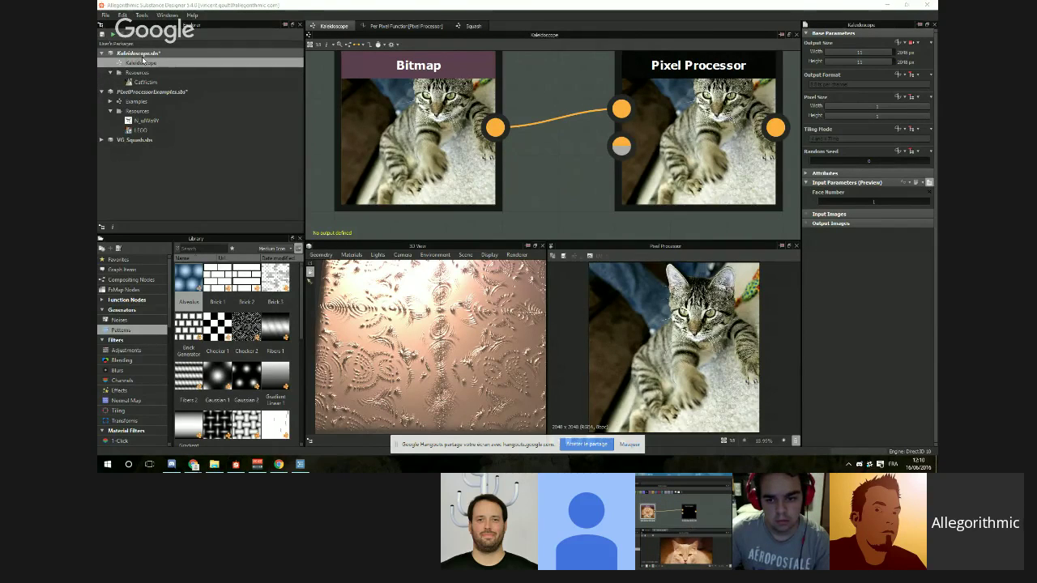
Step: Collapse the Kaleidoscope and PixelProcessorExamples packages and create a graph from the Empty template, absolute size 1024 by 1024 px
click(102, 54)
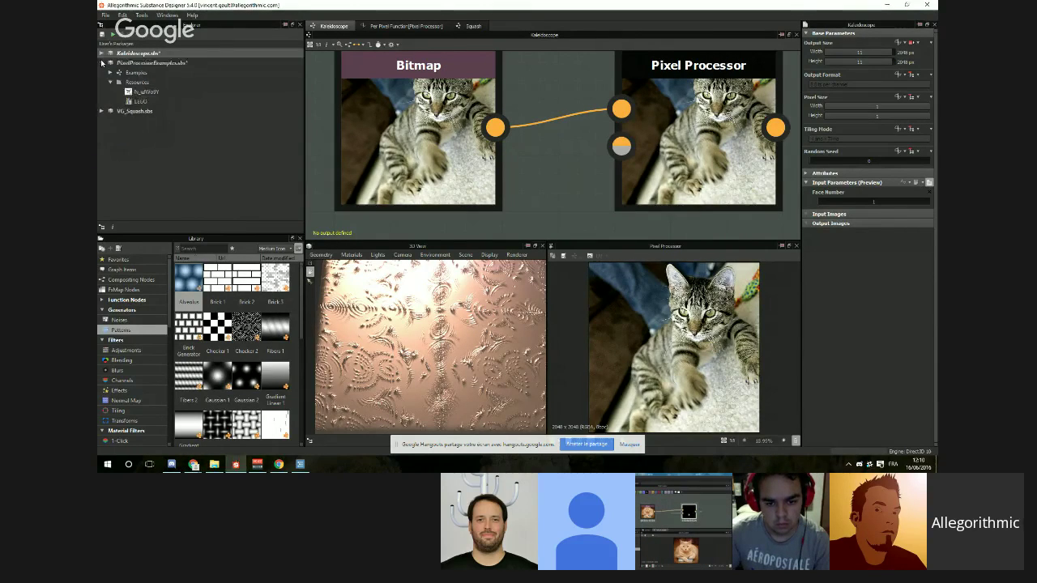
click(101, 63)
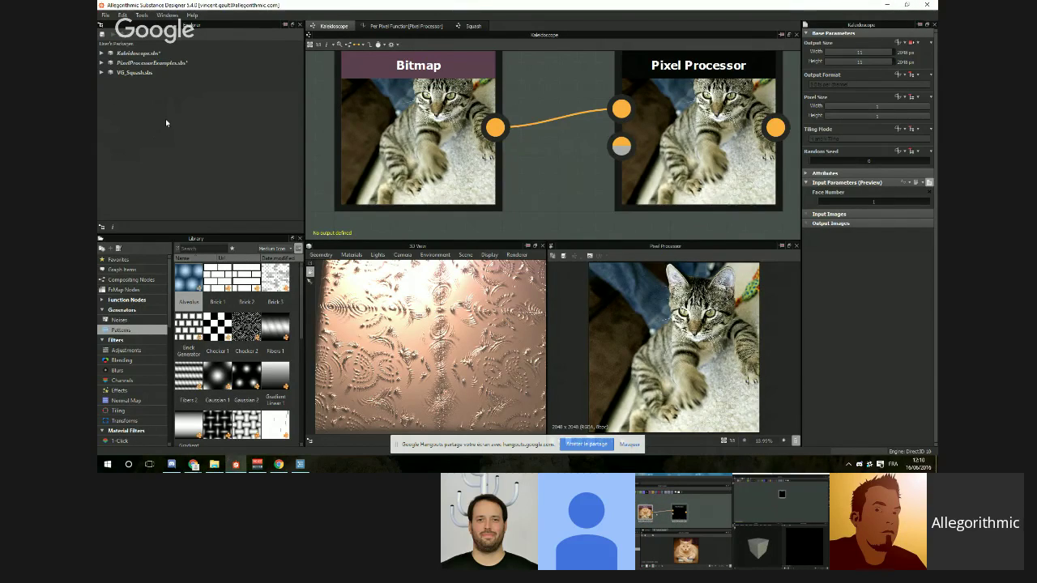
key(ctrl+n)
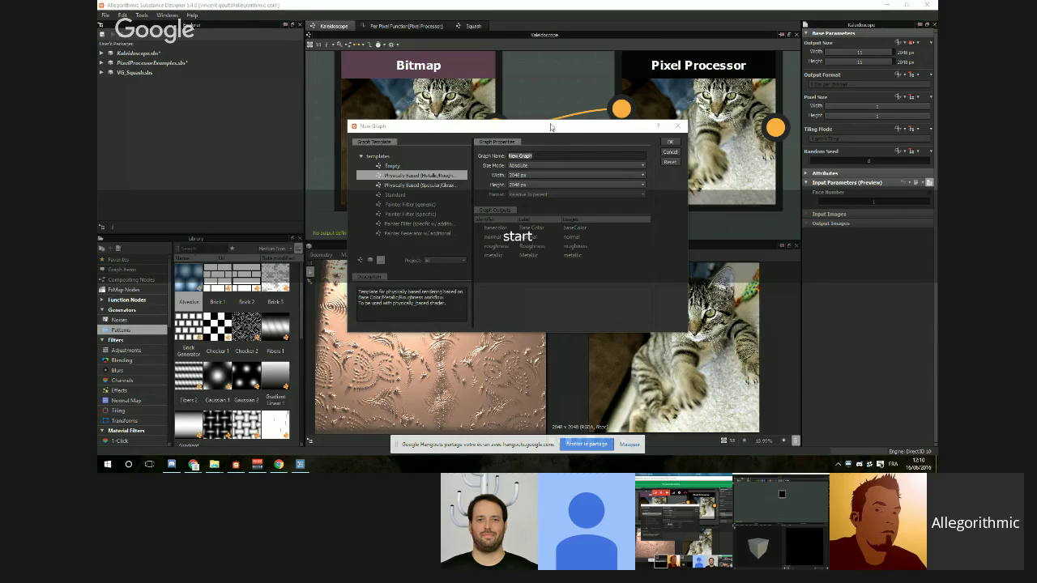
drag(551, 128, 524, 113)
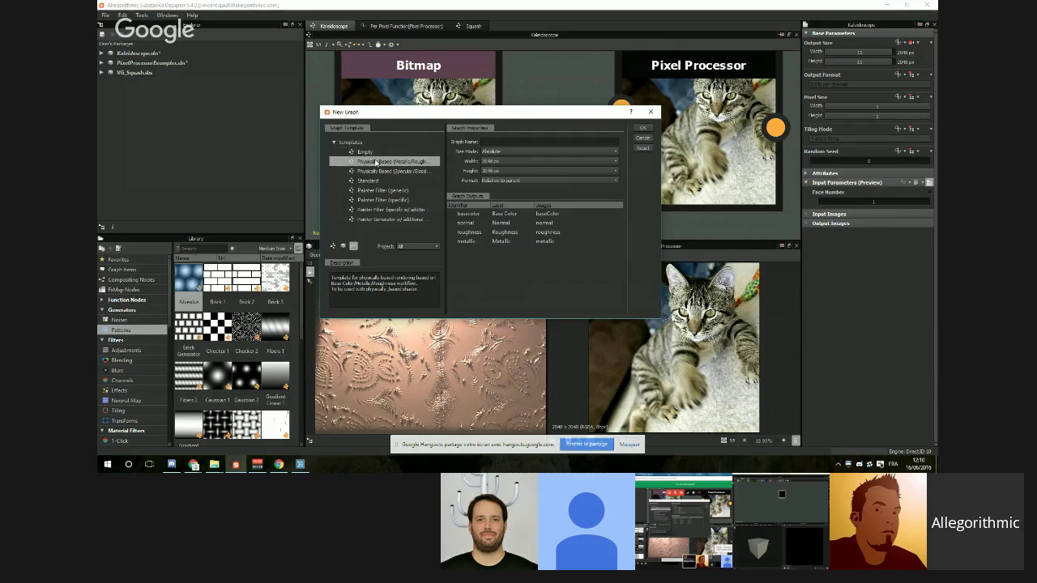
click(375, 153)
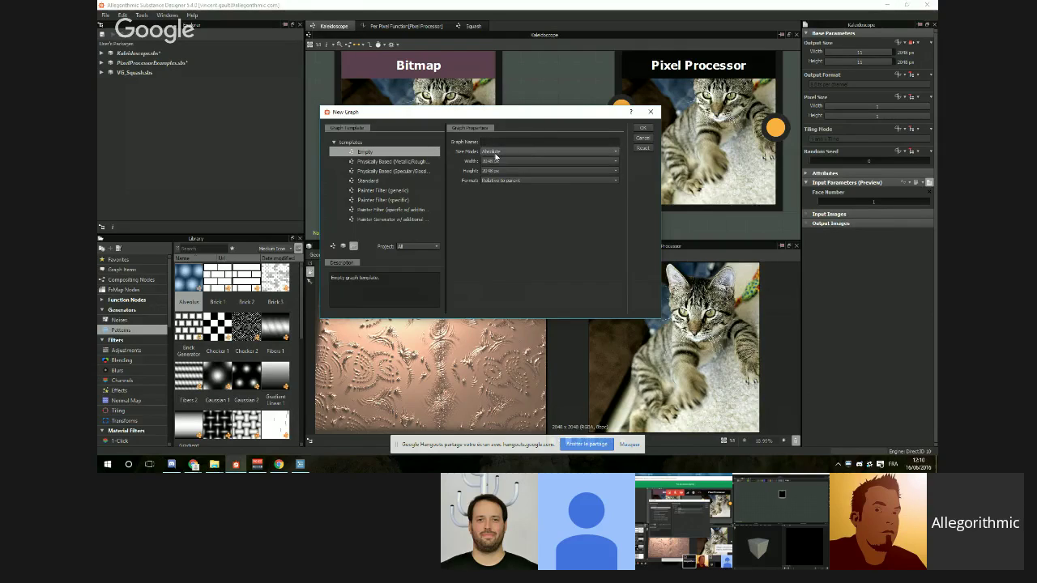
click(503, 170)
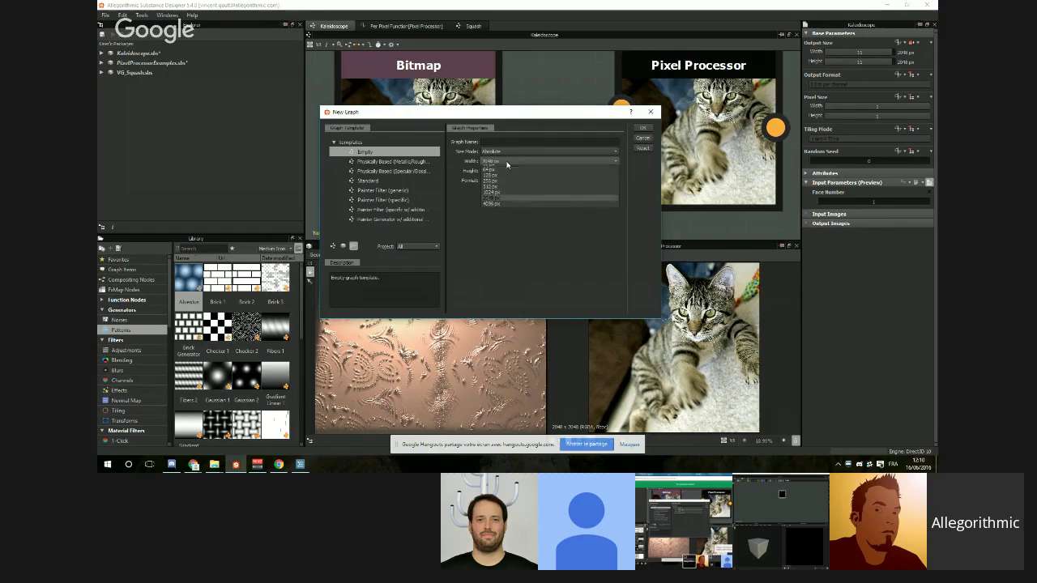
click(509, 204)
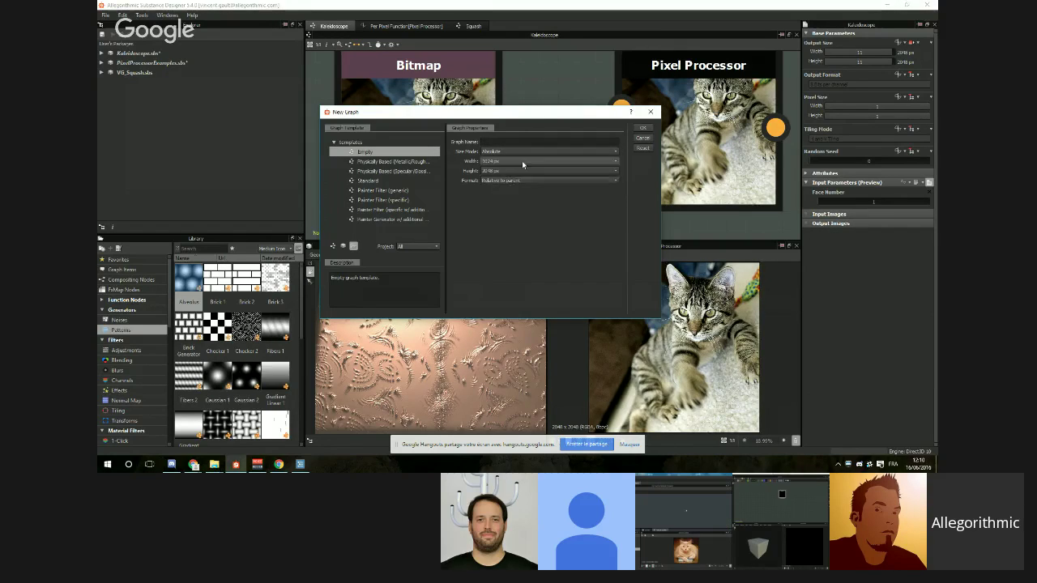
click(525, 170)
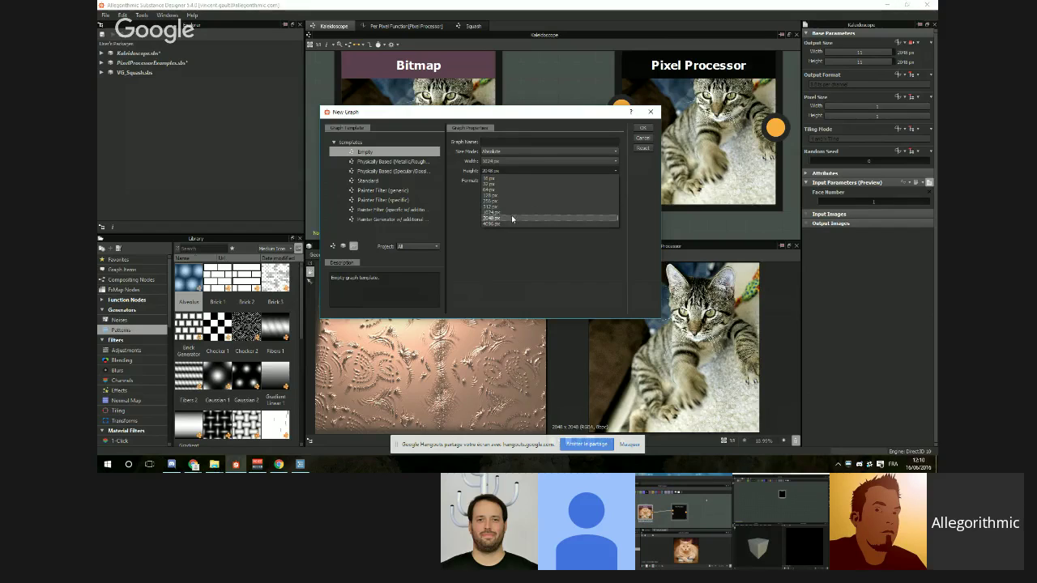
click(512, 212)
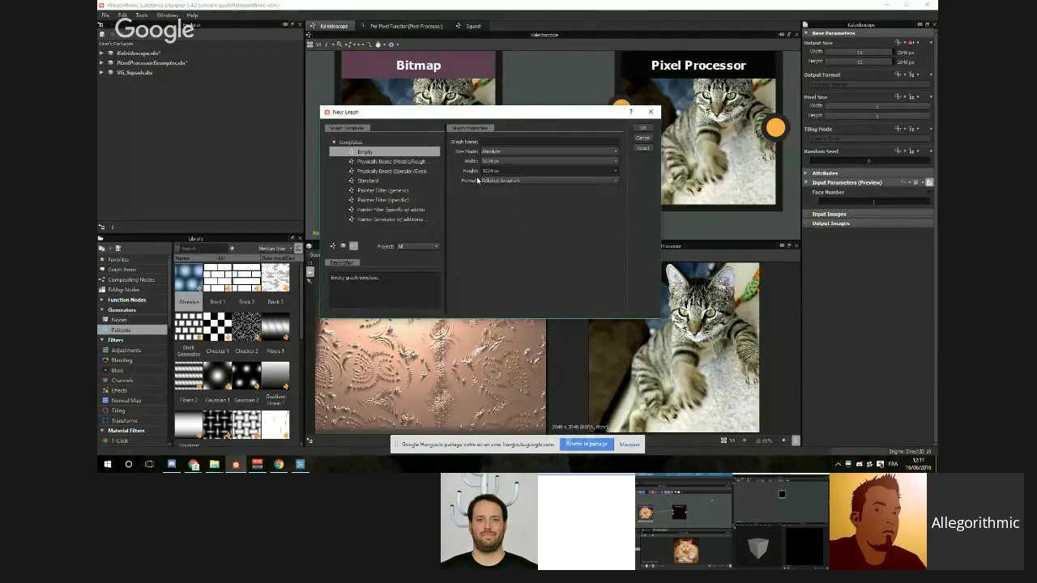
click(646, 130)
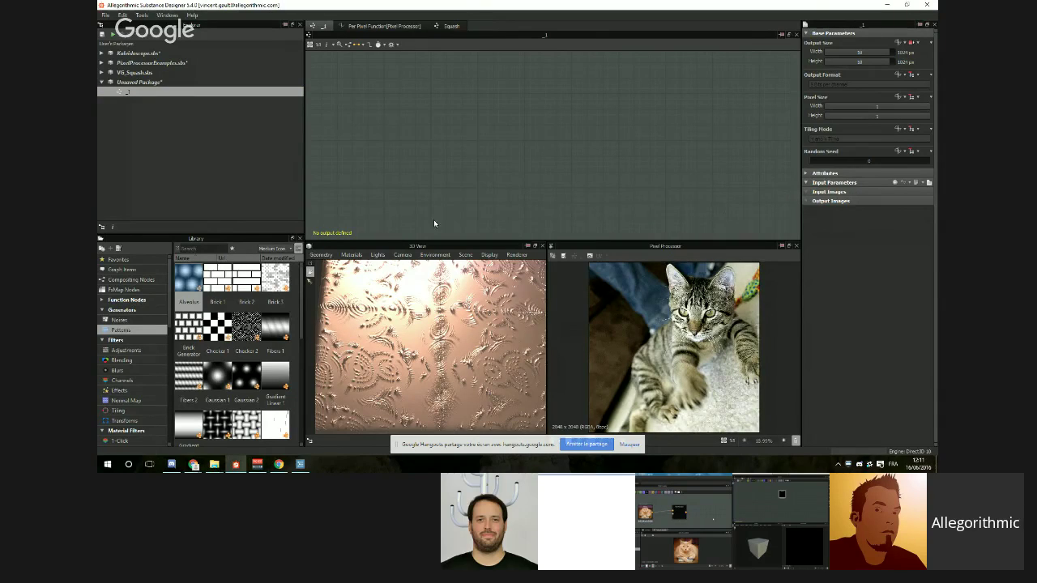
Step: Close the Library and 3D View, and dock the 2D view beneath the Explorer in a taller, slightly wider pane
click(298, 241)
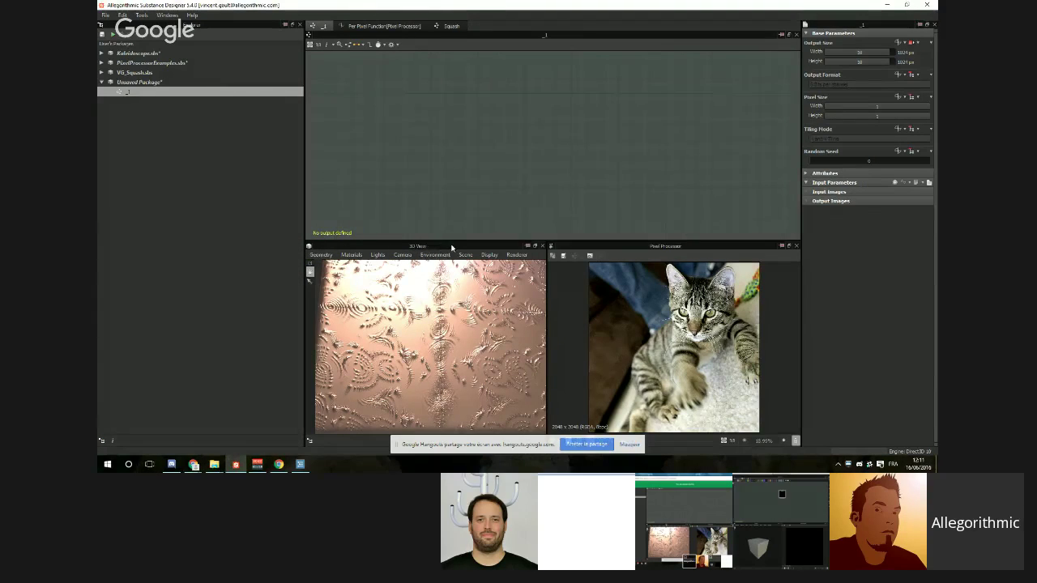
click(542, 245)
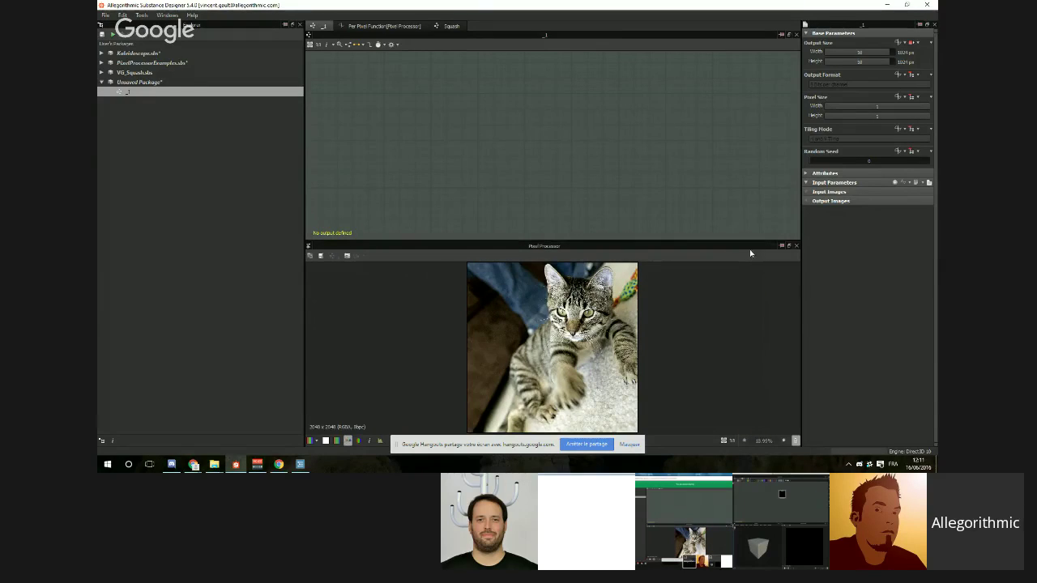
drag(739, 245, 264, 360)
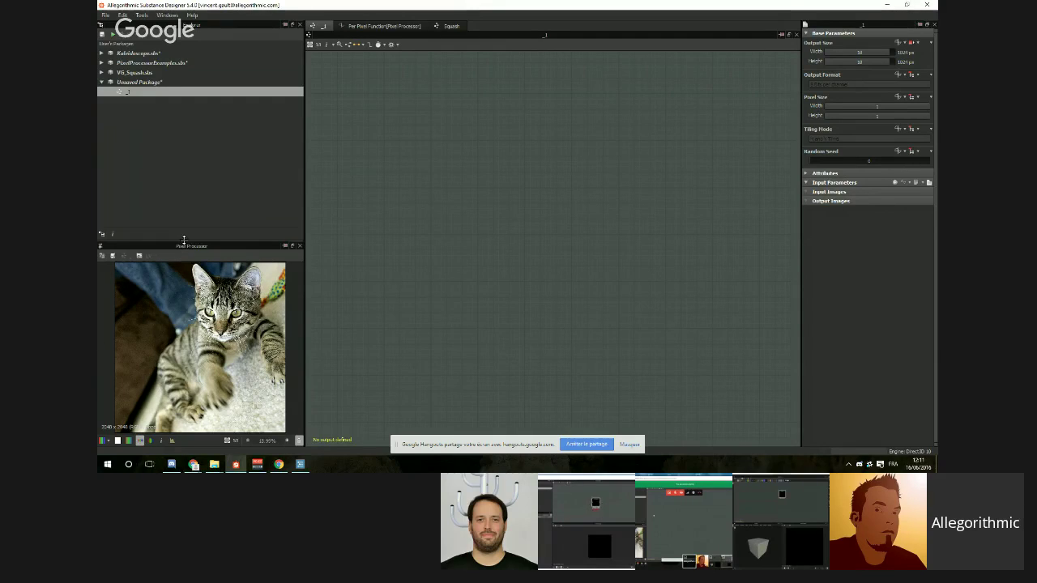
drag(184, 240, 194, 131)
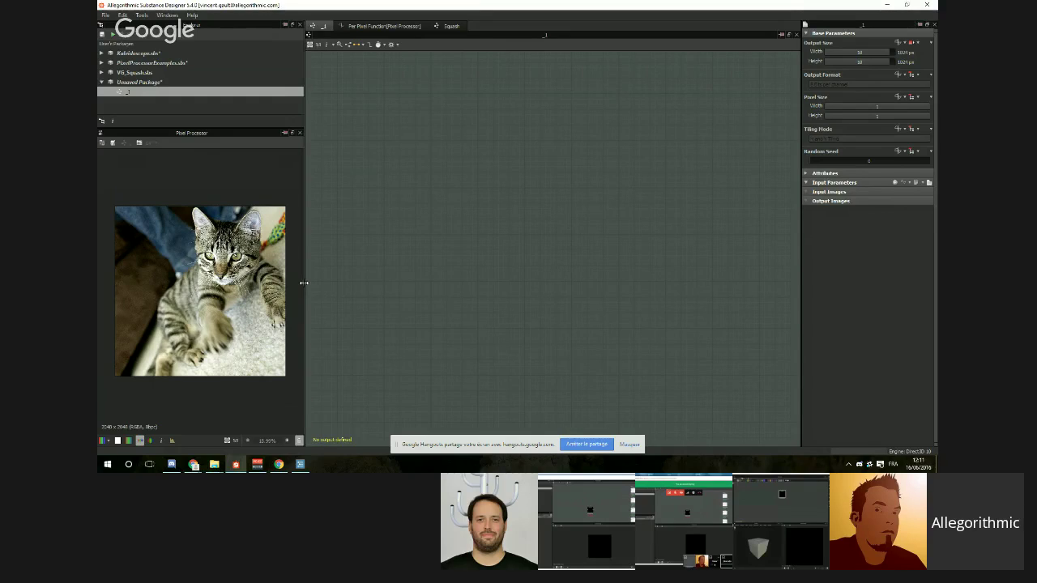
drag(304, 285, 337, 285)
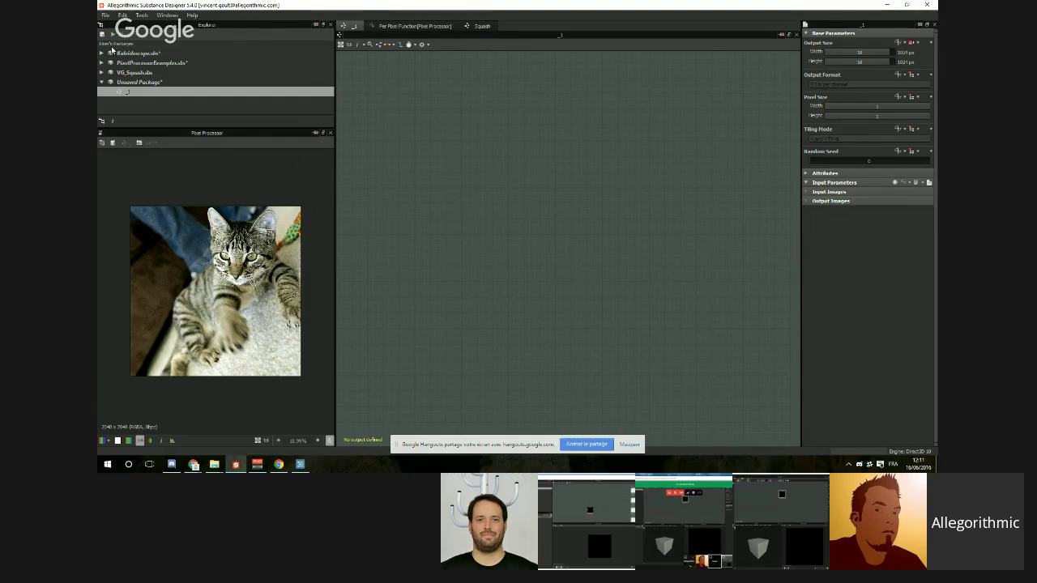
Step: Add the CatVictim bitmap from the Kaleidoscope package's resources to the new graph as a Bitmap node
click(101, 53)
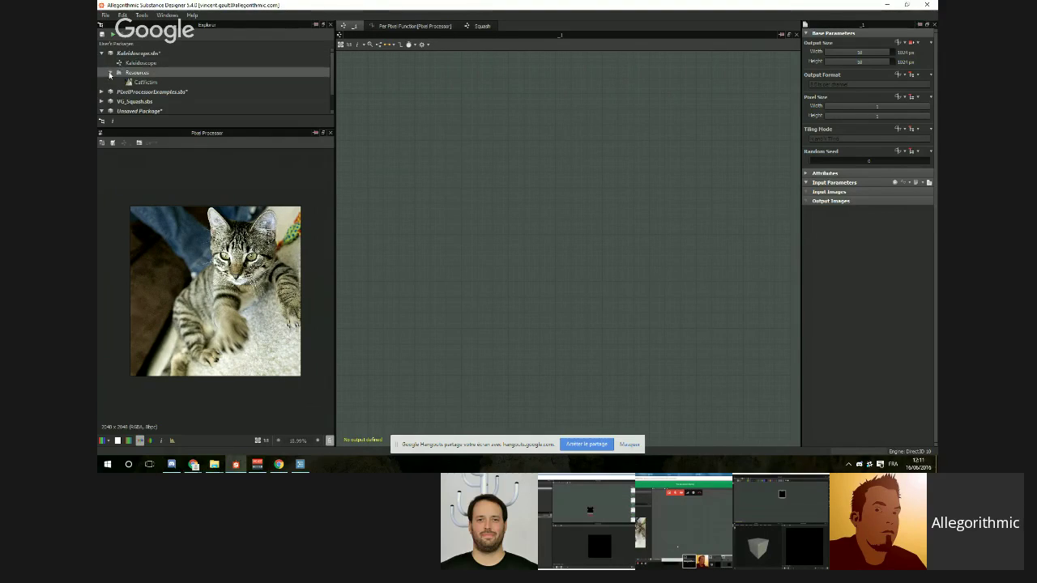
scroll(149, 71, down, 1)
click(146, 62)
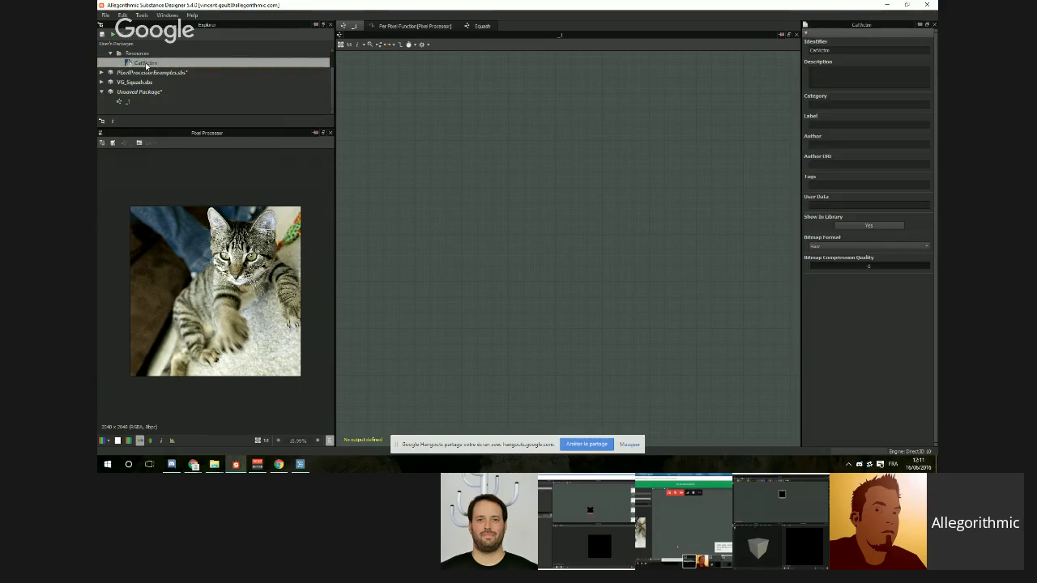
drag(146, 62, 501, 232)
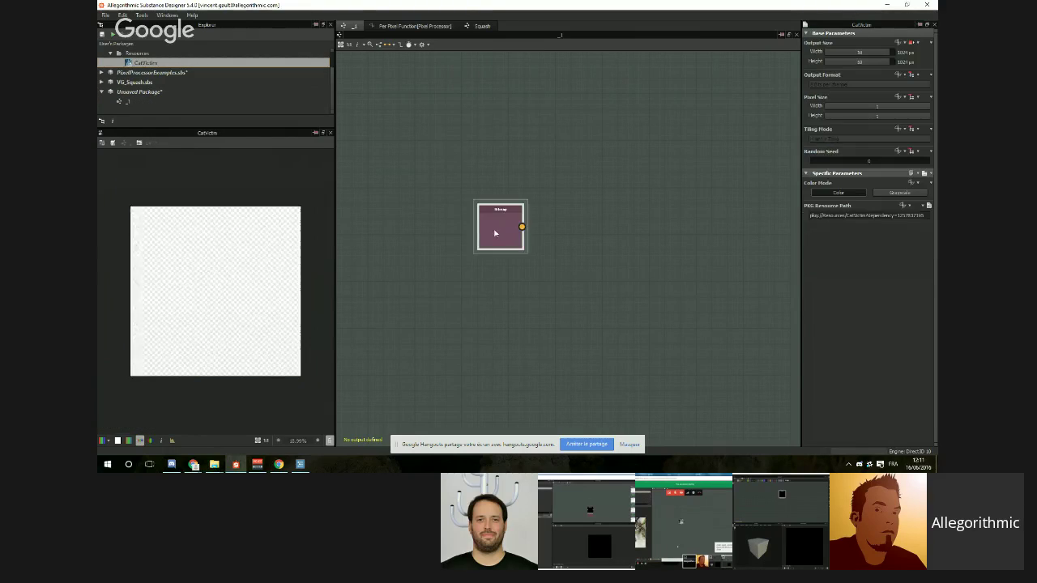
scroll(508, 231, up, 5)
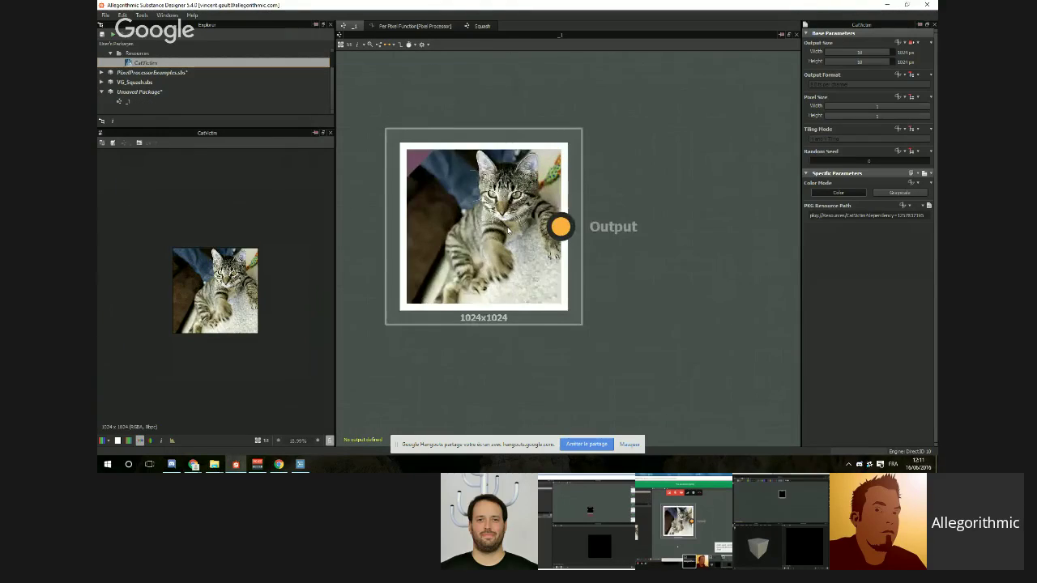
scroll(673, 225, down, 2)
middle_drag(673, 228, 599, 236)
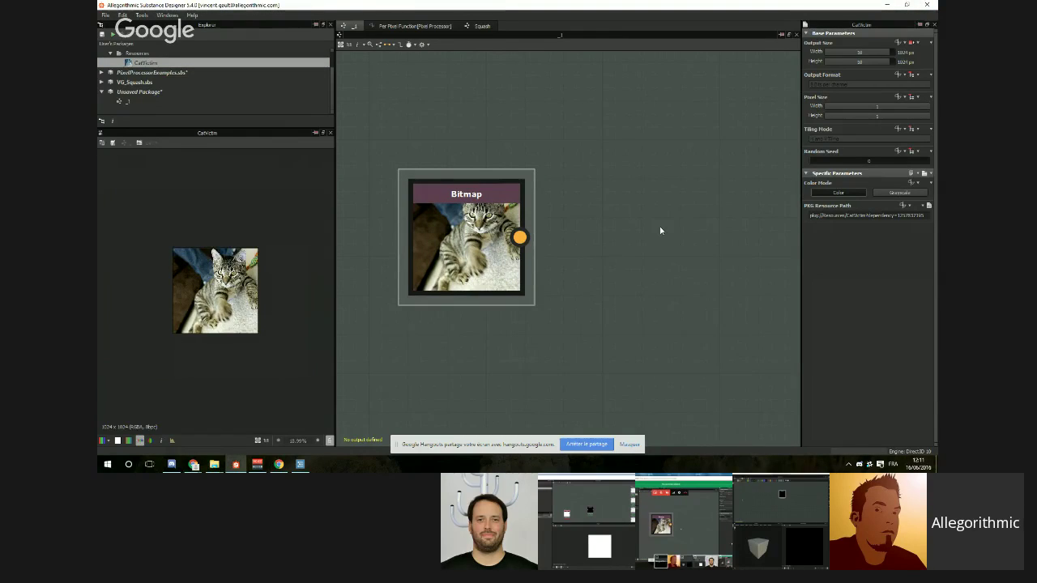
Step: Add a Pixel Processor node beside the Bitmap node, connect the bitmap's output to it and space the two nodes further apart
key(space)
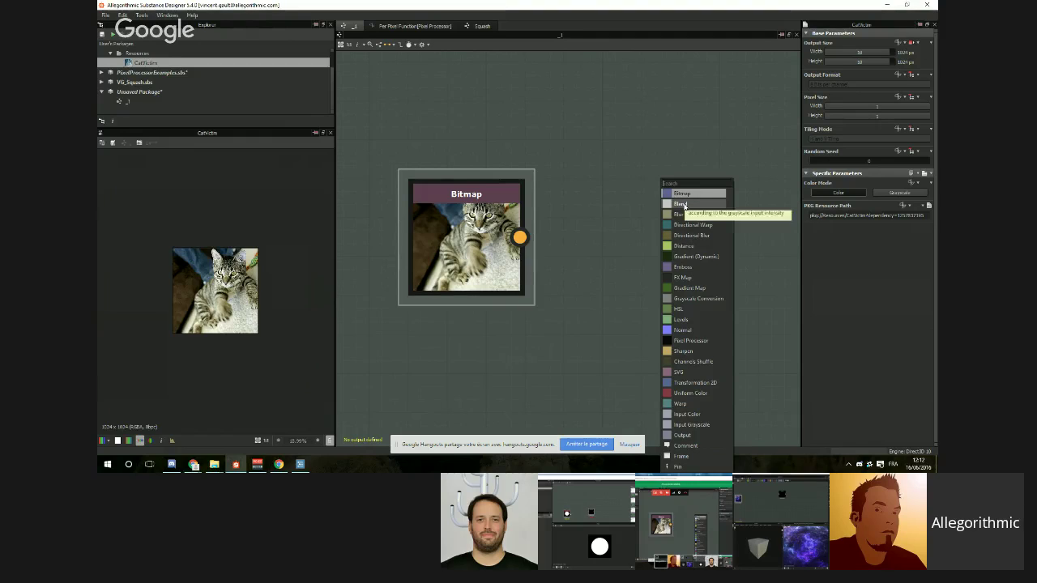
text(pix)
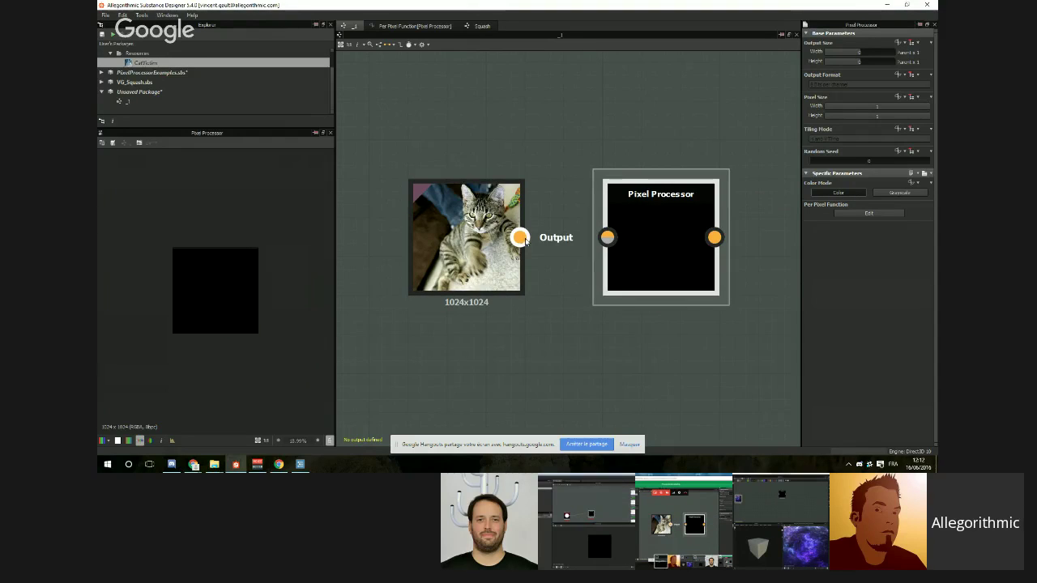
drag(519, 237, 606, 237)
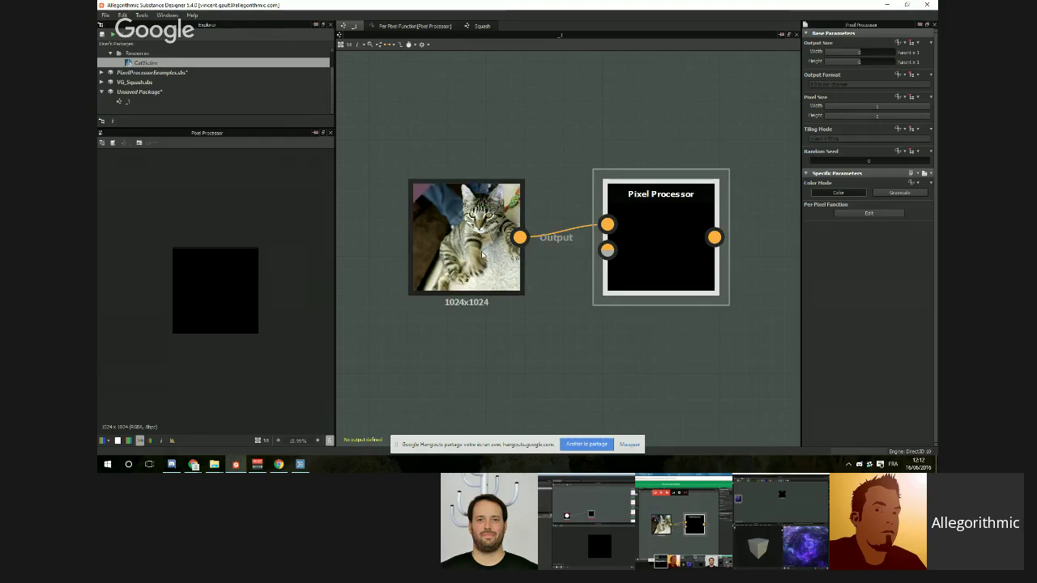
drag(482, 255, 443, 253)
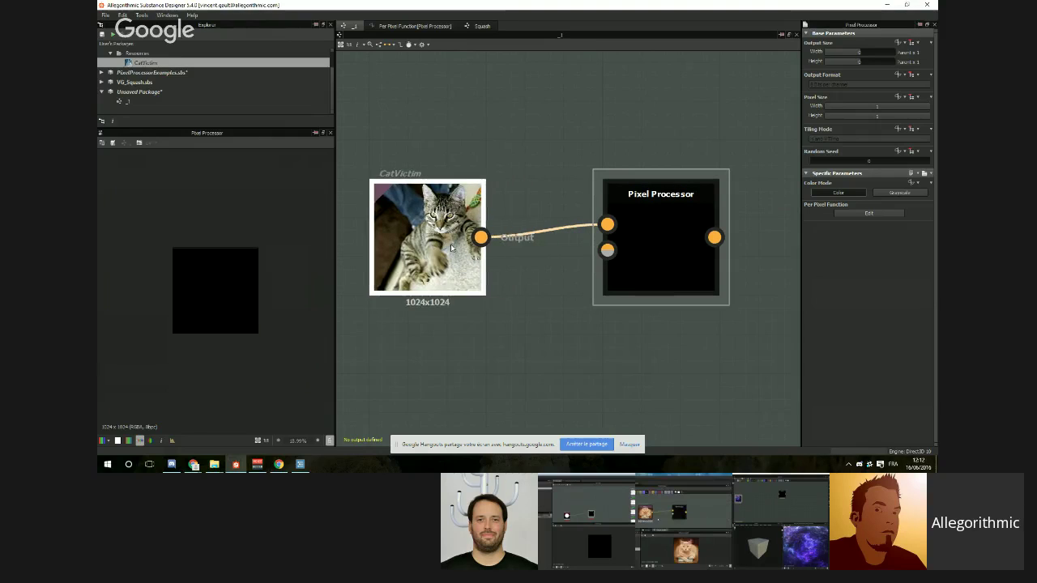
click(676, 225)
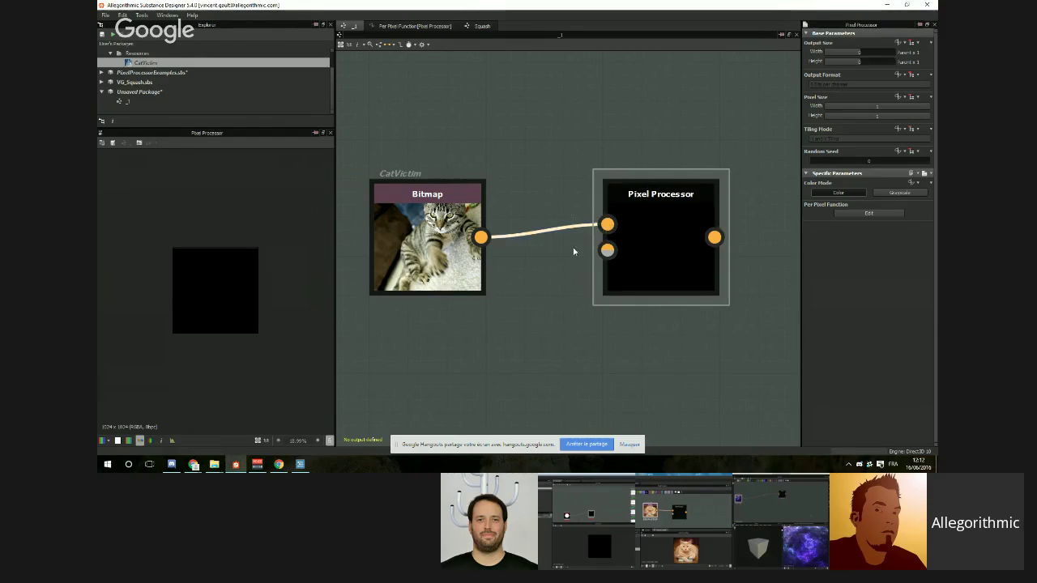
Step: Relink the bitmap's output to three Pixel Processor inputs, then delete the extra links so only one remains
key(Delete)
drag(481, 237, 604, 238)
drag(481, 237, 606, 250)
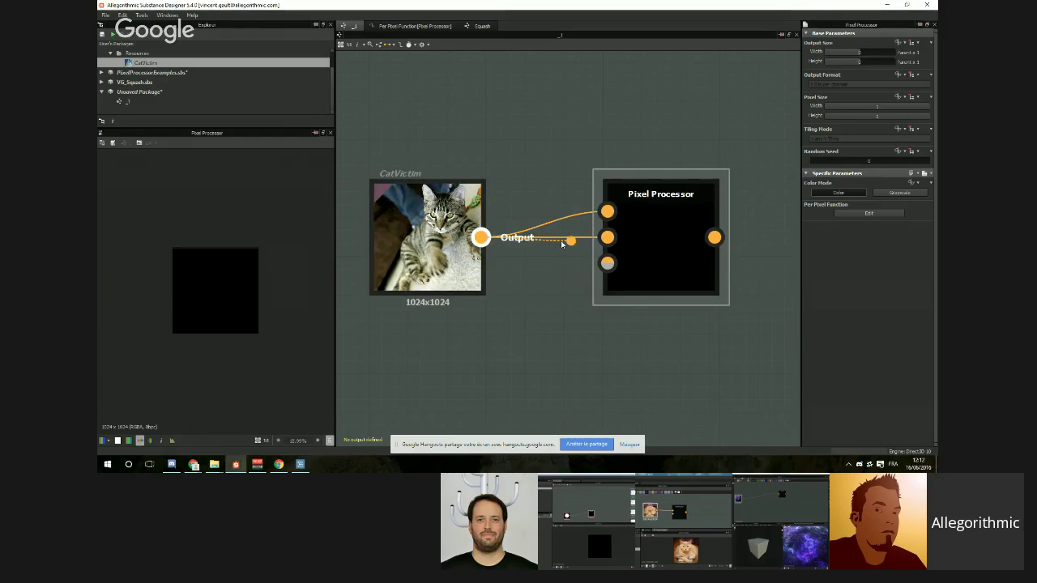
drag(480, 237, 607, 263)
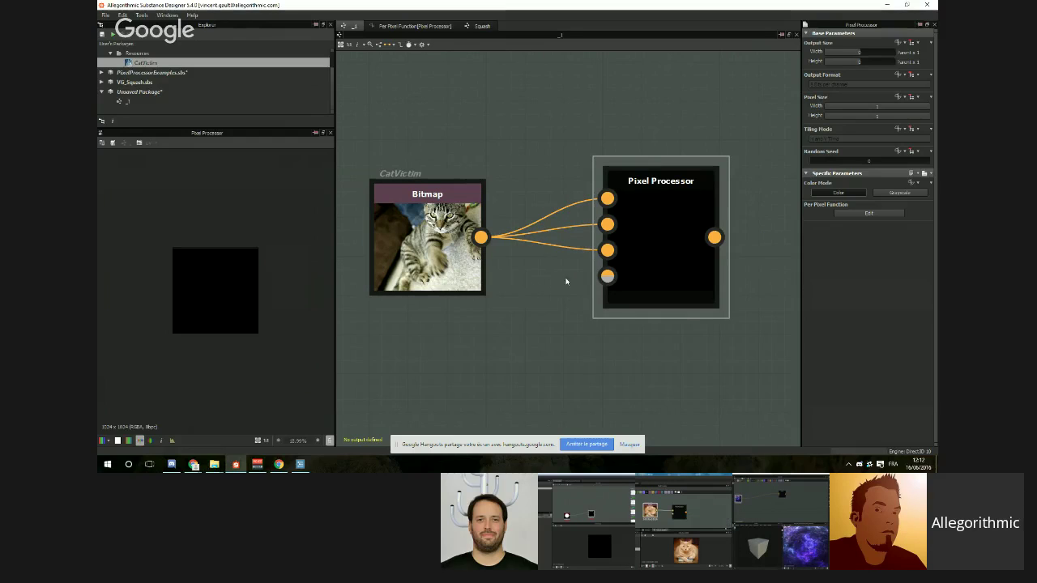
drag(565, 279, 573, 250)
key(Delete)
scroll(573, 250, down, 1)
middle_drag(574, 250, 576, 192)
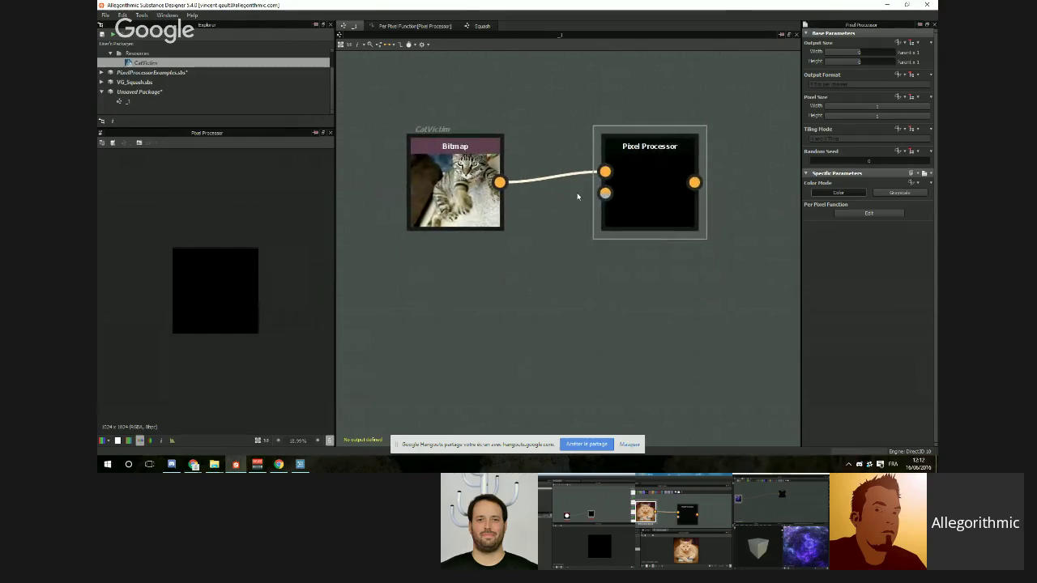
Step: Open the Pixel Processor node's Per Pixel Function for editing
mouse_move(661, 187)
mouse_down()
mouse_move(682, 188)
mouse_move(665, 187)
mouse_up()
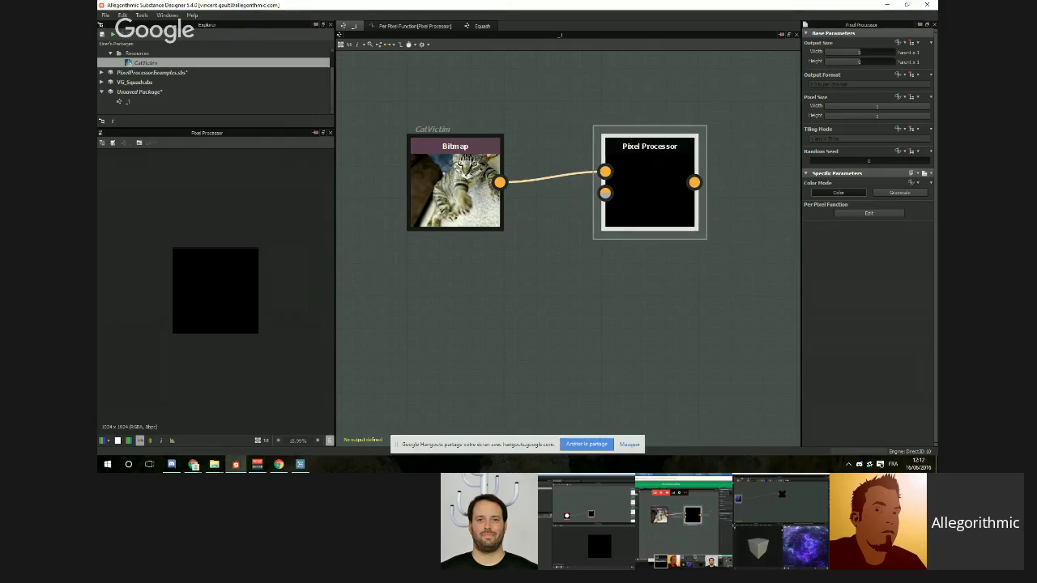
click(891, 193)
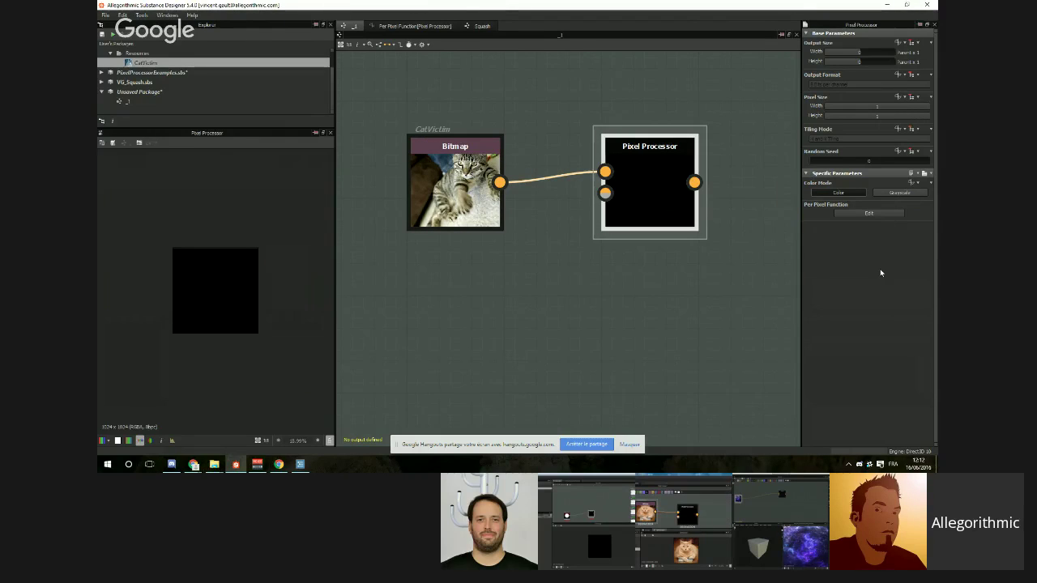
click(870, 213)
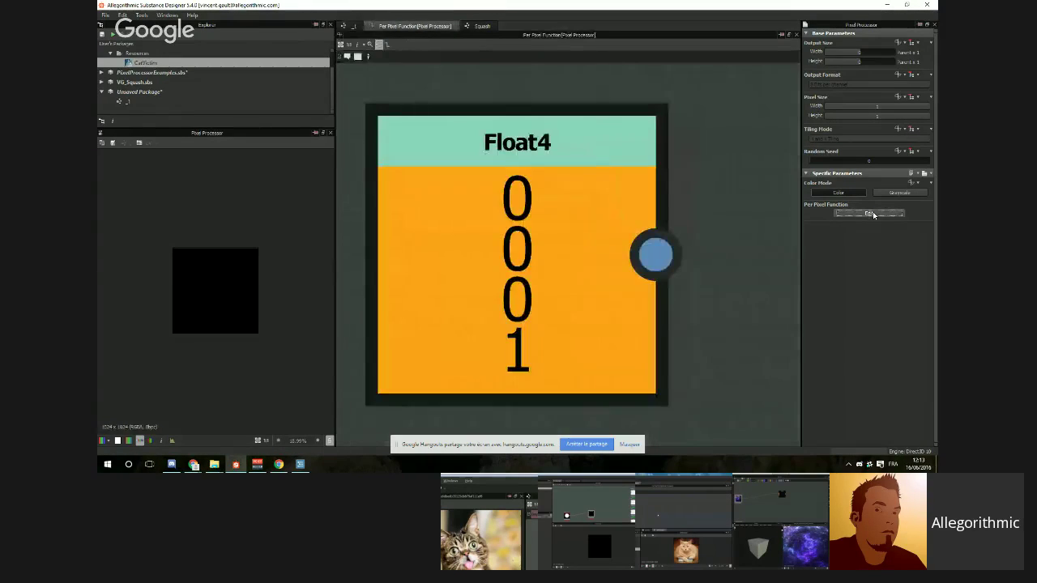
scroll(696, 288, down, 4)
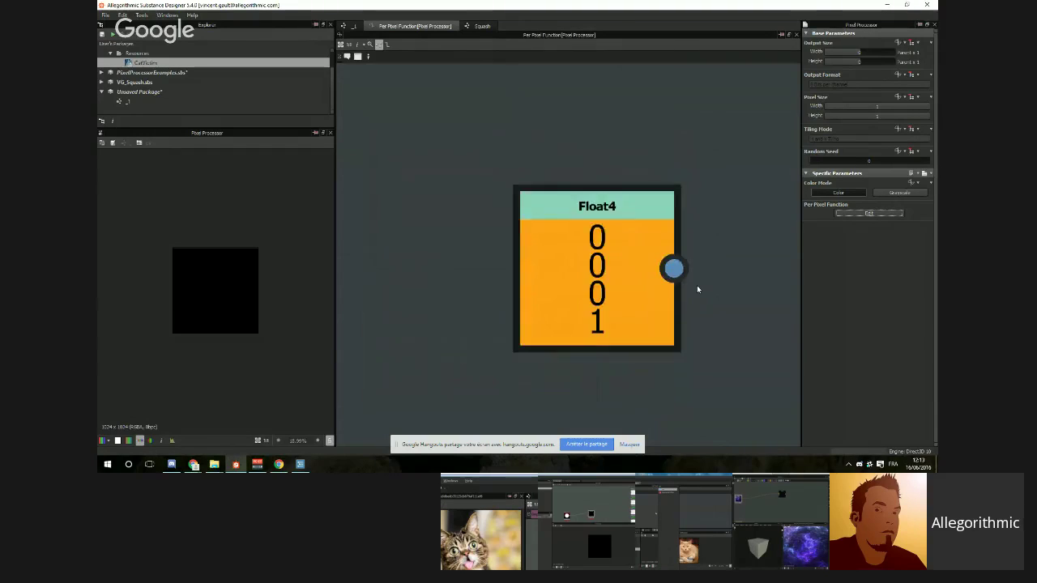
middle_drag(718, 289, 597, 242)
scroll(604, 250, down, 3)
scroll(607, 252, up, 2)
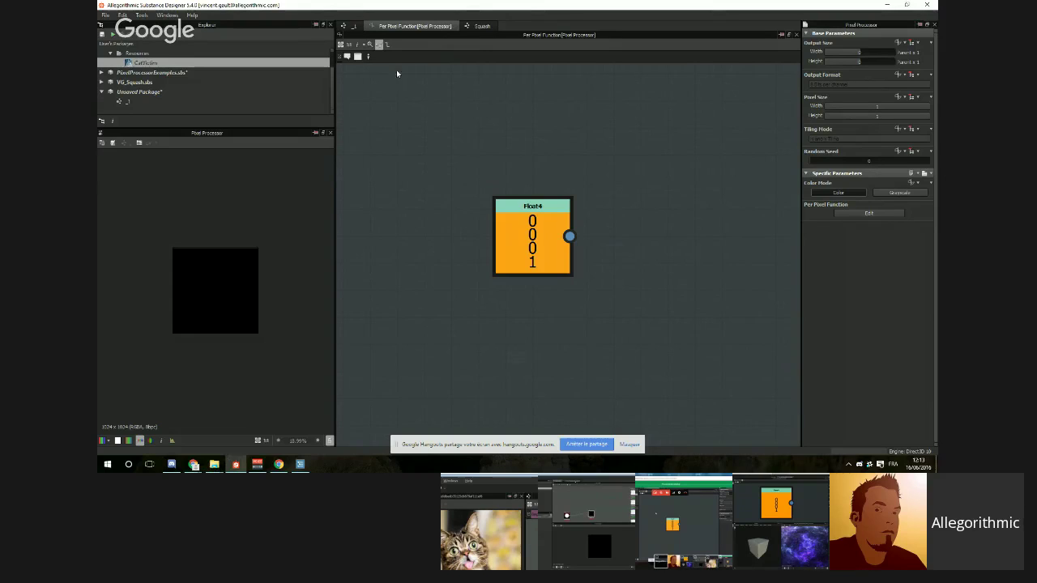
middle_drag(460, 175, 537, 249)
scroll(495, 196, down, 2)
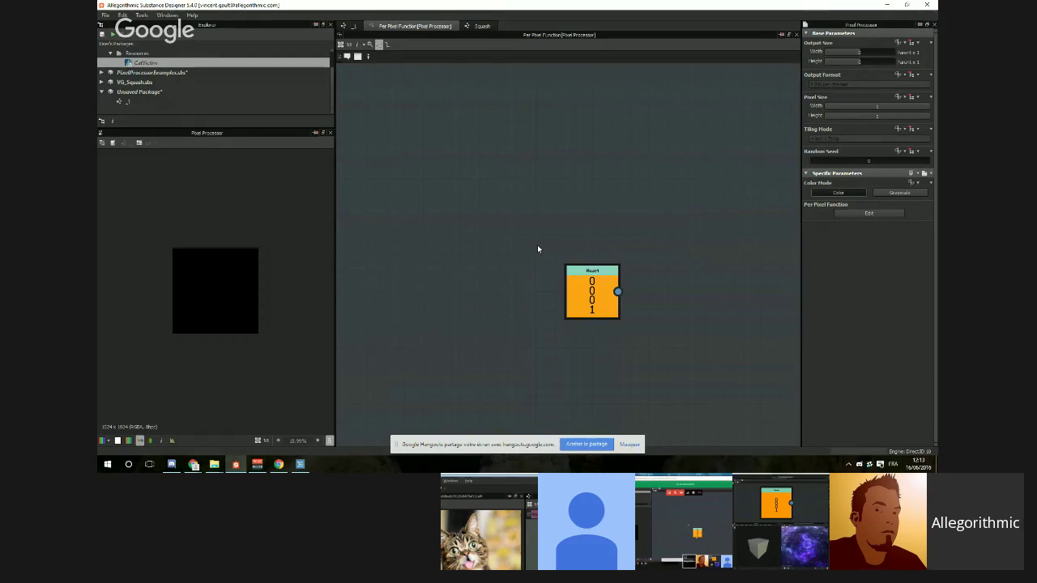
Step: Add a comment to the function graph and place it above and to the left of the Float4 node
right_click(477, 183)
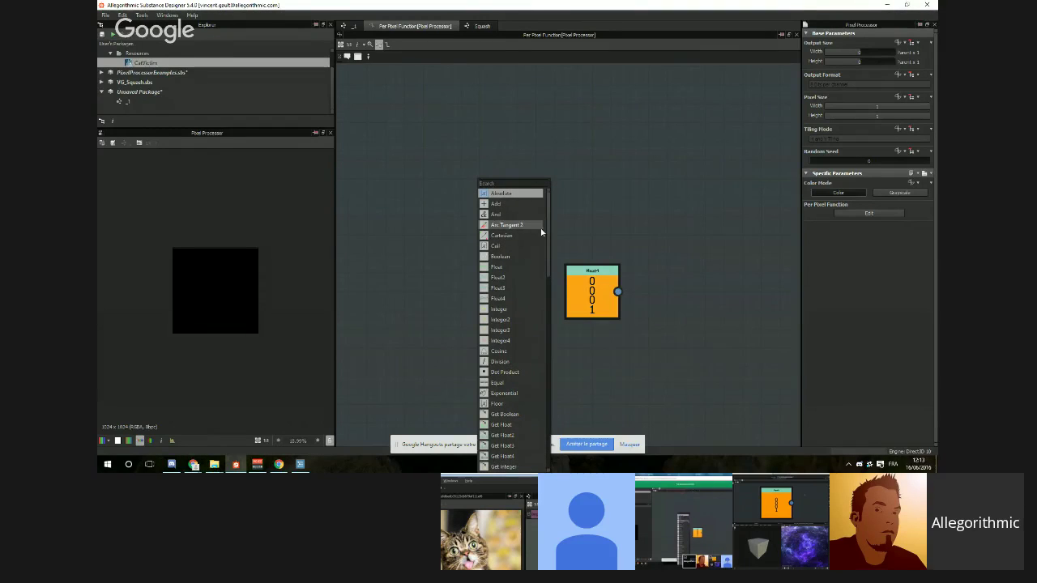
text(comm)
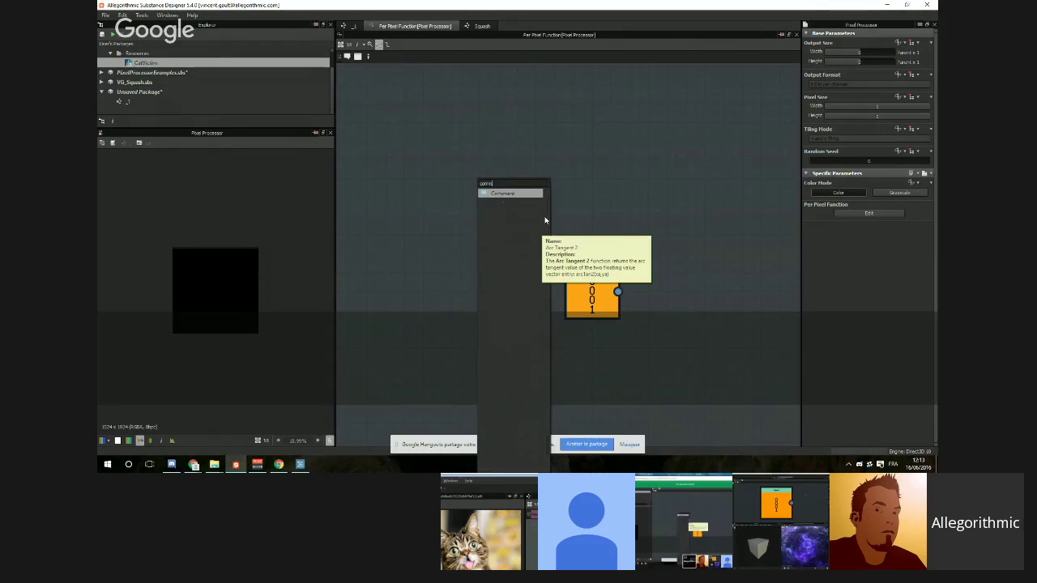
key(Return)
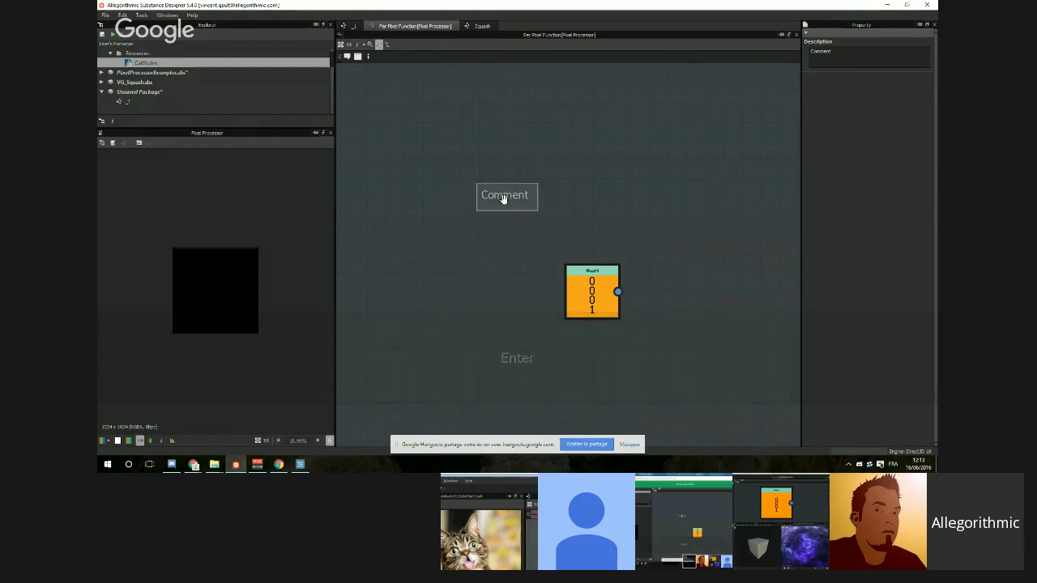
drag(504, 200, 453, 206)
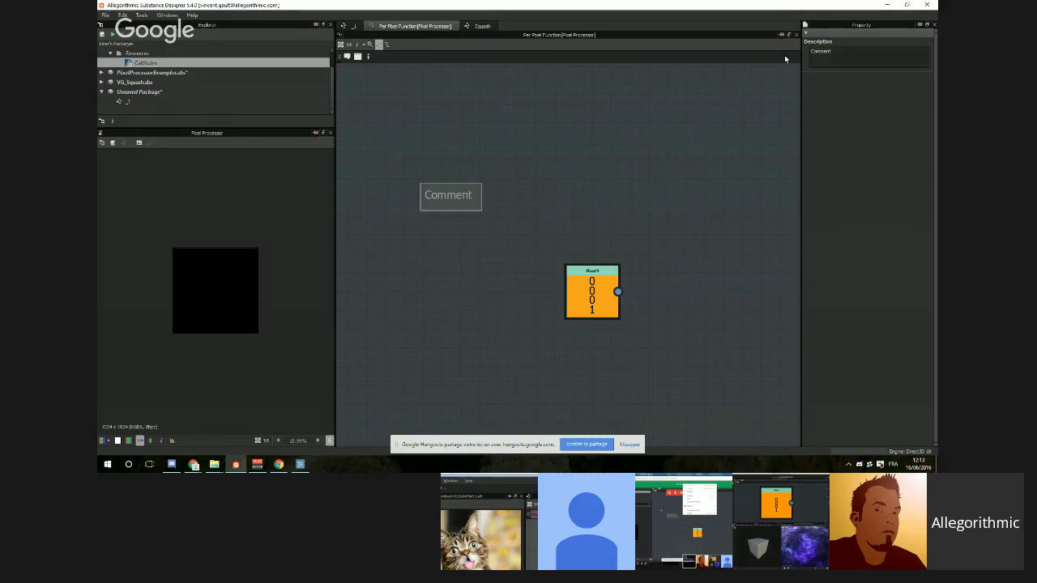
Step: Replace the comment's text with '"For each pixel, do that:'
double_click(821, 51)
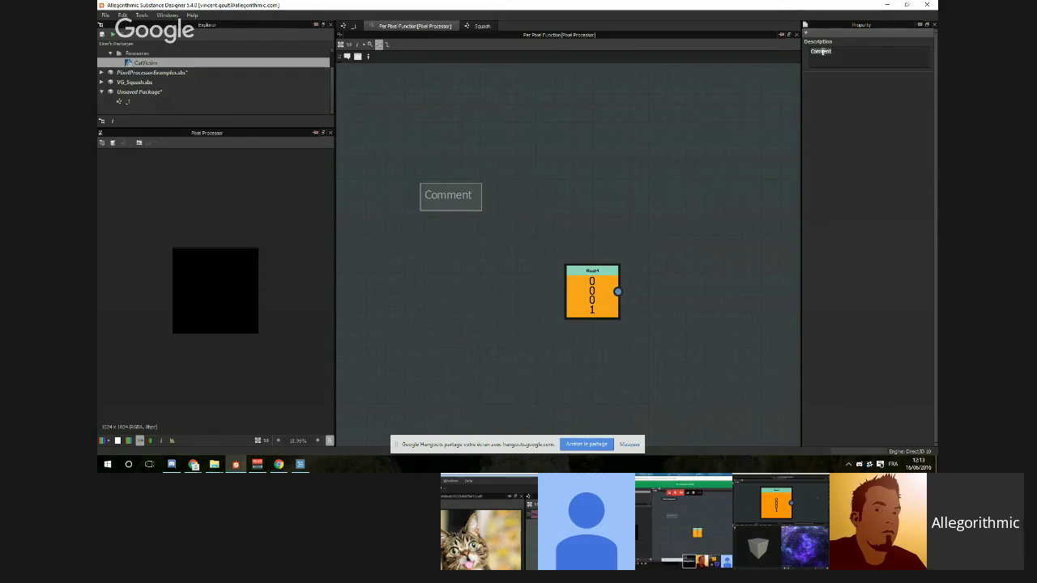
key(BackSpace)
text("For)
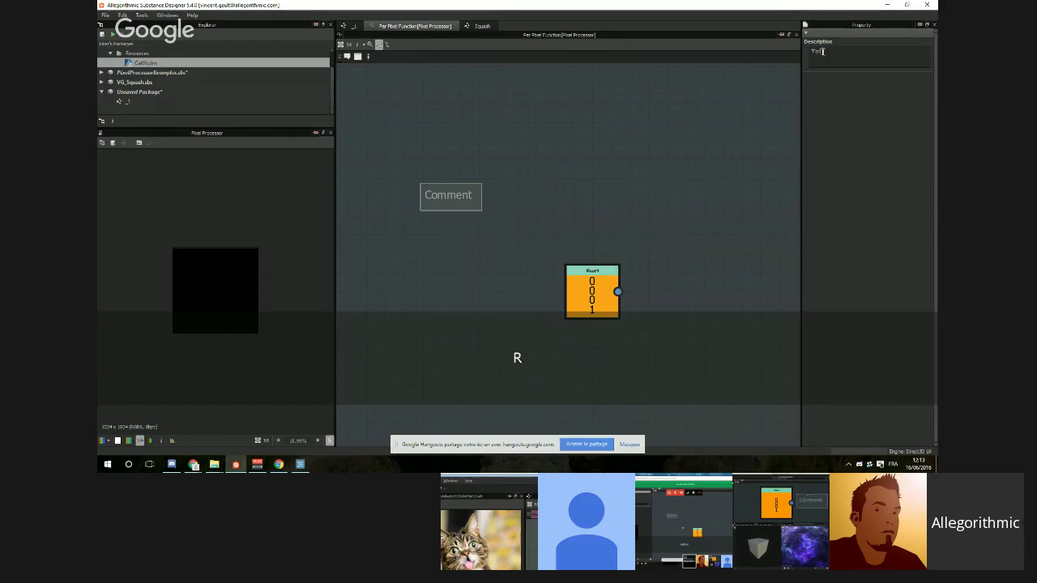
text( E)
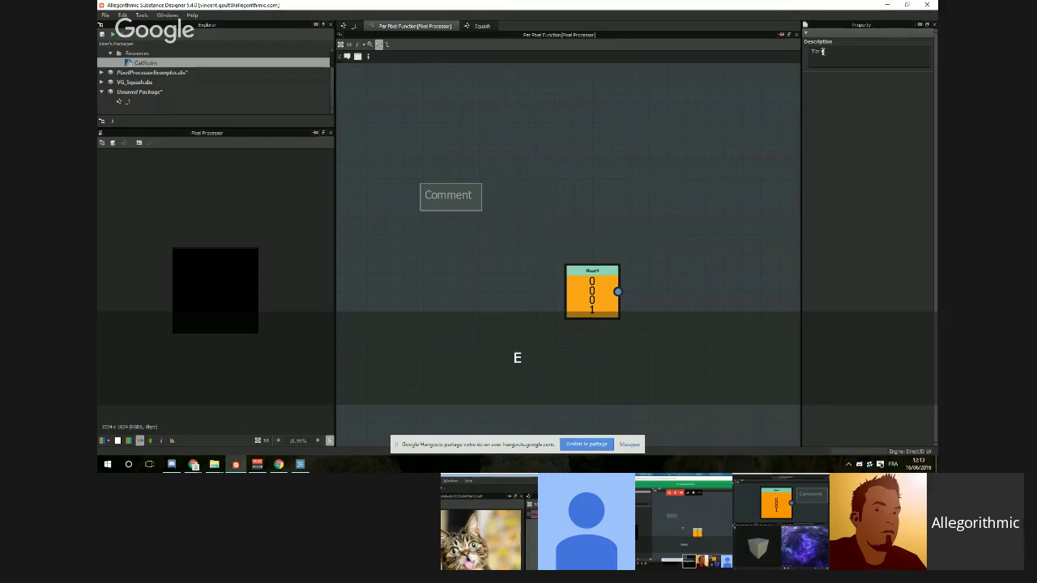
text(ach pixel, do that:)
key(Return)
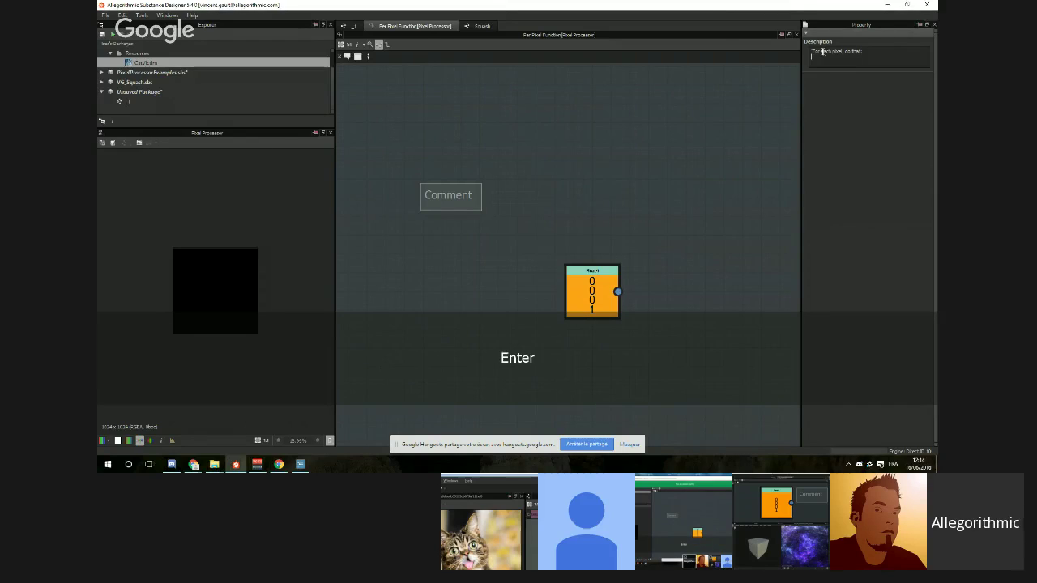
key(BackSpace)
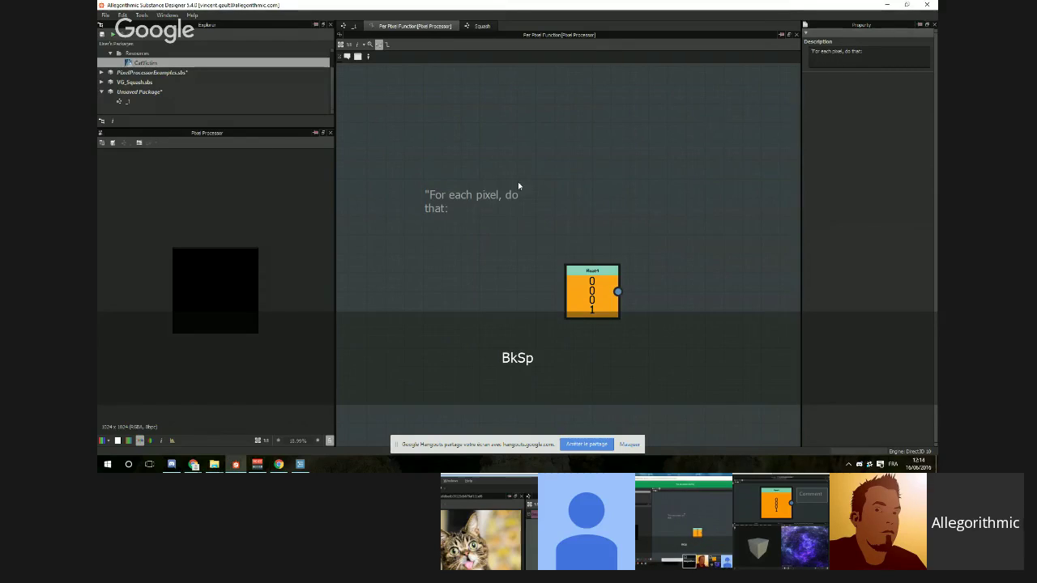
Step: Shift the comment up and to the left, and move the Float4 node closer beneath it
drag(479, 197, 454, 162)
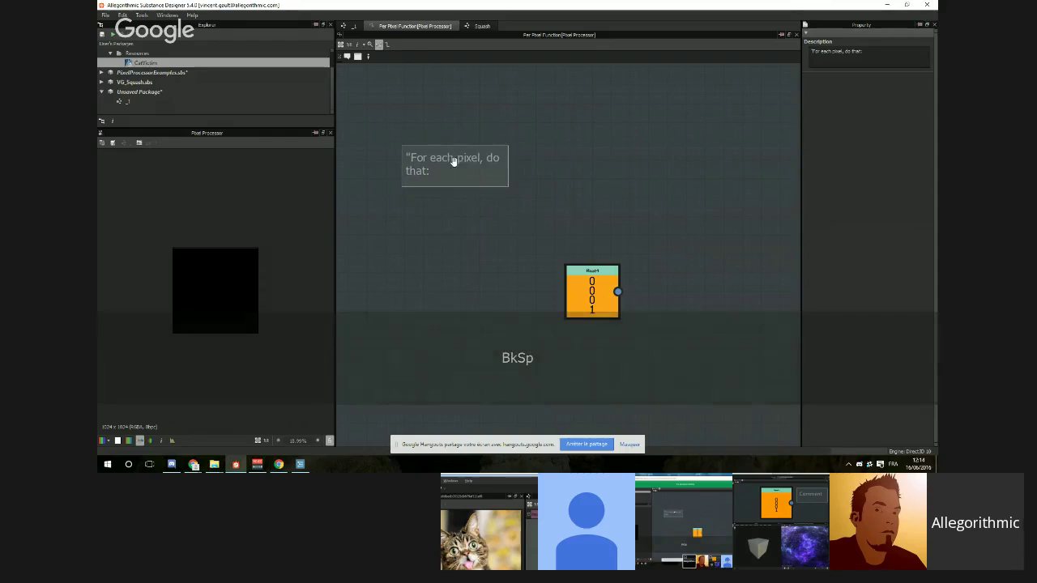
click(508, 189)
click(473, 157)
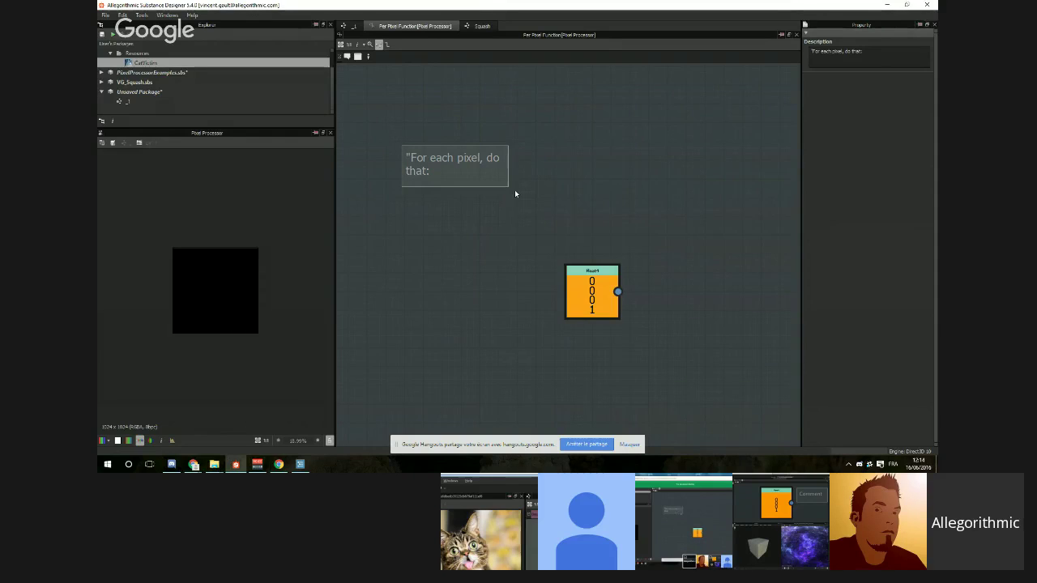
scroll(481, 264, down, 2)
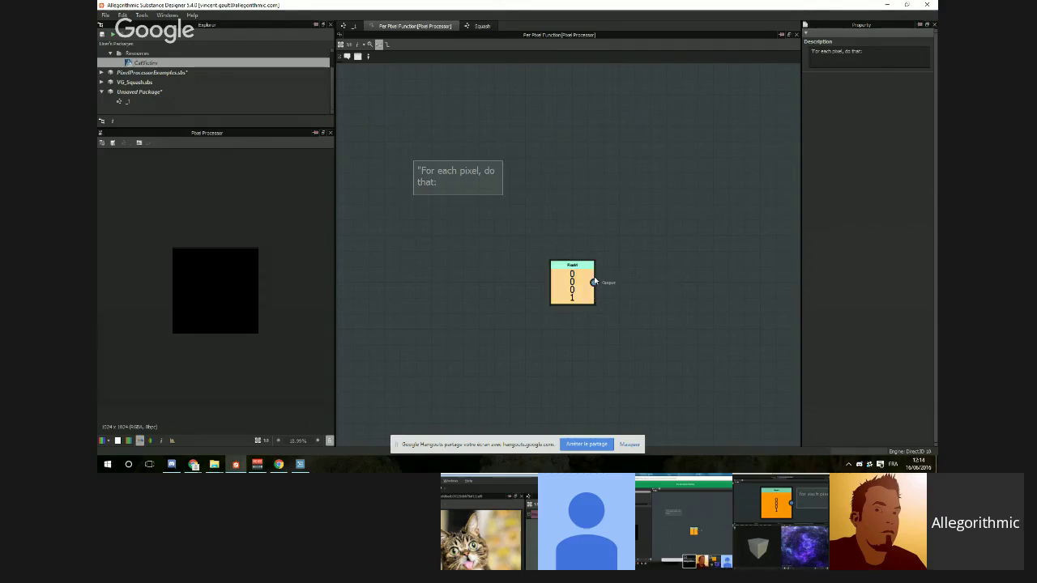
drag(572, 281, 532, 233)
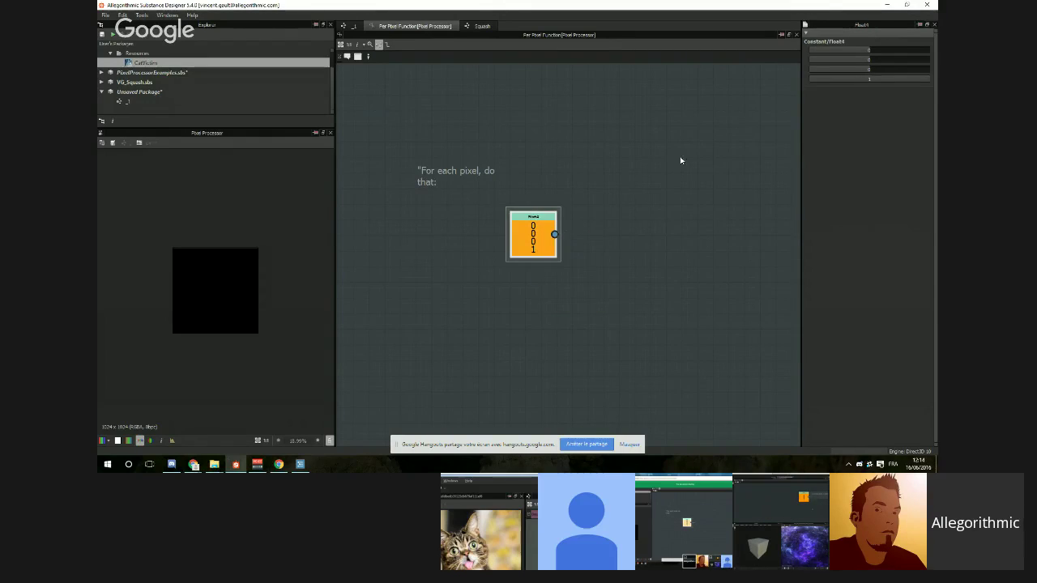
Step: Set the first component of the Float4 constant to 0.35, and after that to 1
scroll(559, 219, up, 1)
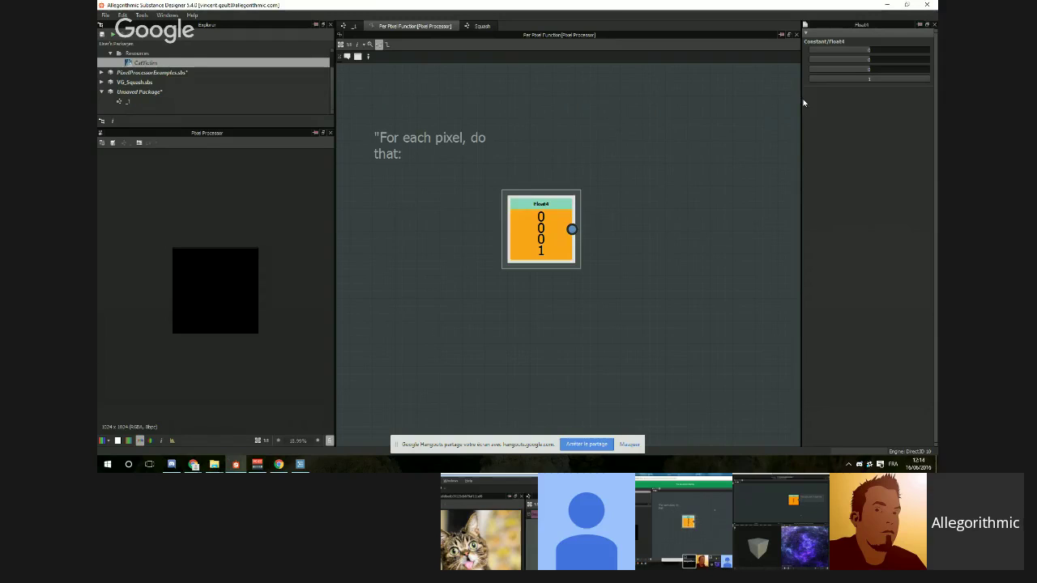
mouse_move(872, 49)
mouse_down()
mouse_move(905, 49)
mouse_move(872, 50)
mouse_move(890, 56)
mouse_up()
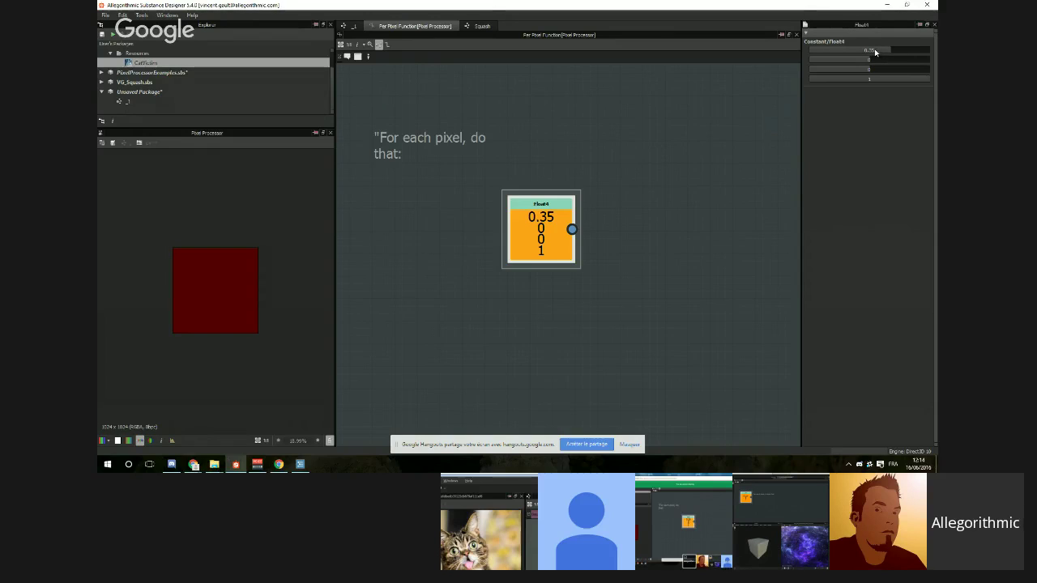
double_click(875, 50)
text(1)
key(Return)
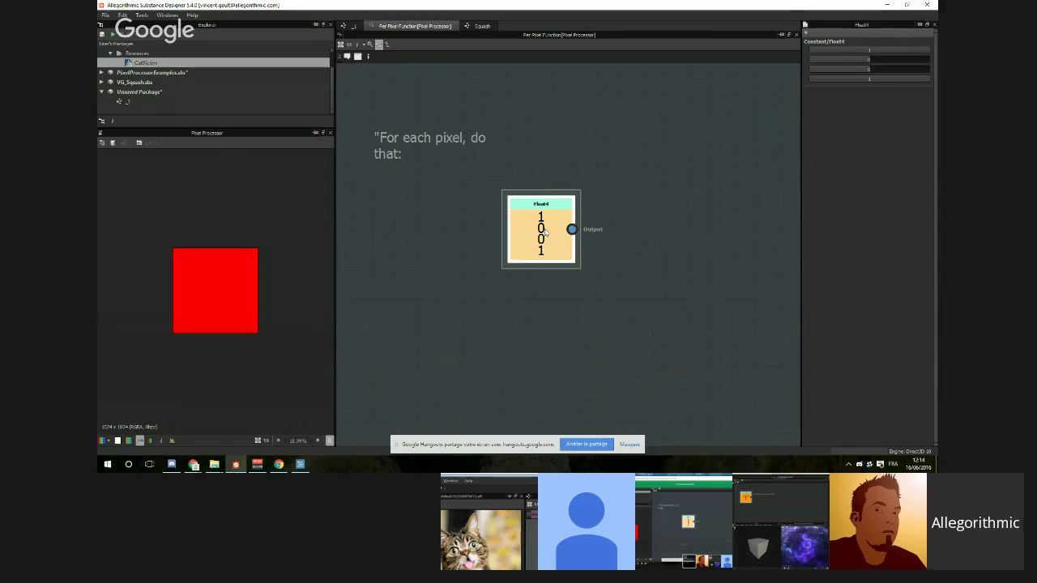
scroll(545, 233, up, 2)
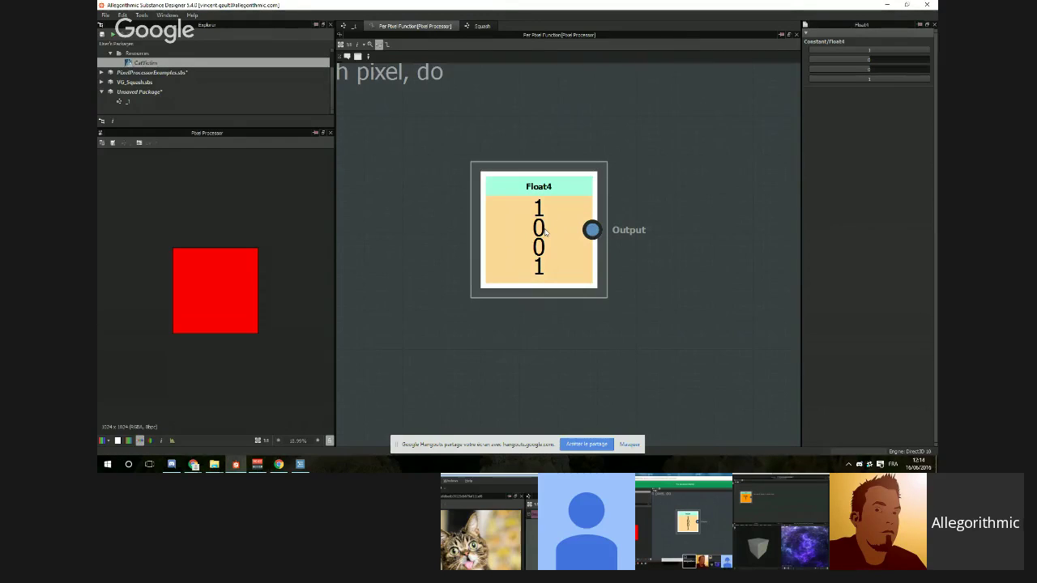
scroll(552, 234, down, 3)
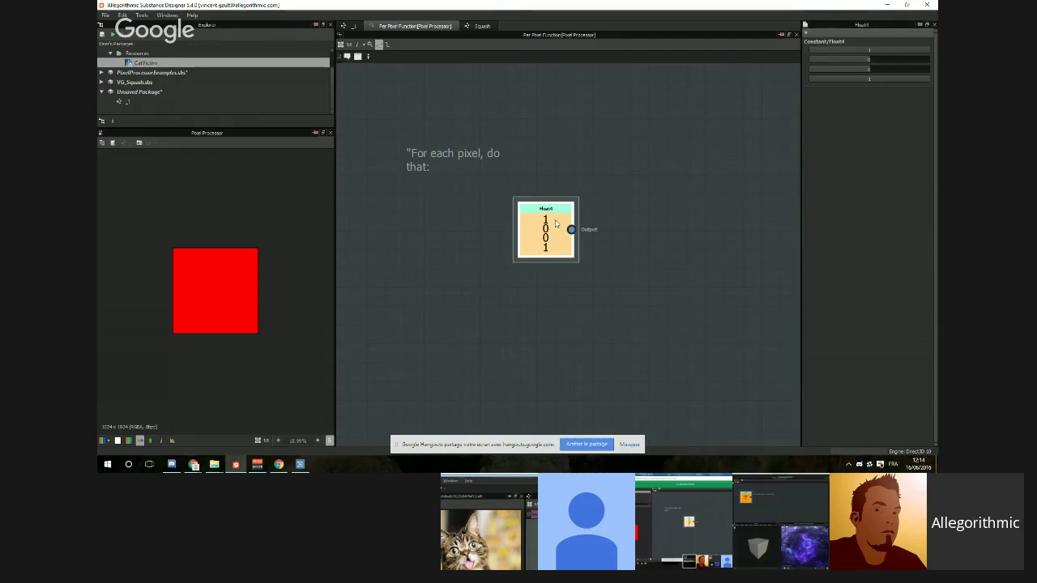
Step: Delete the Float4 node and add a Get Float2 node in its place, just below the comment
drag(528, 223, 566, 222)
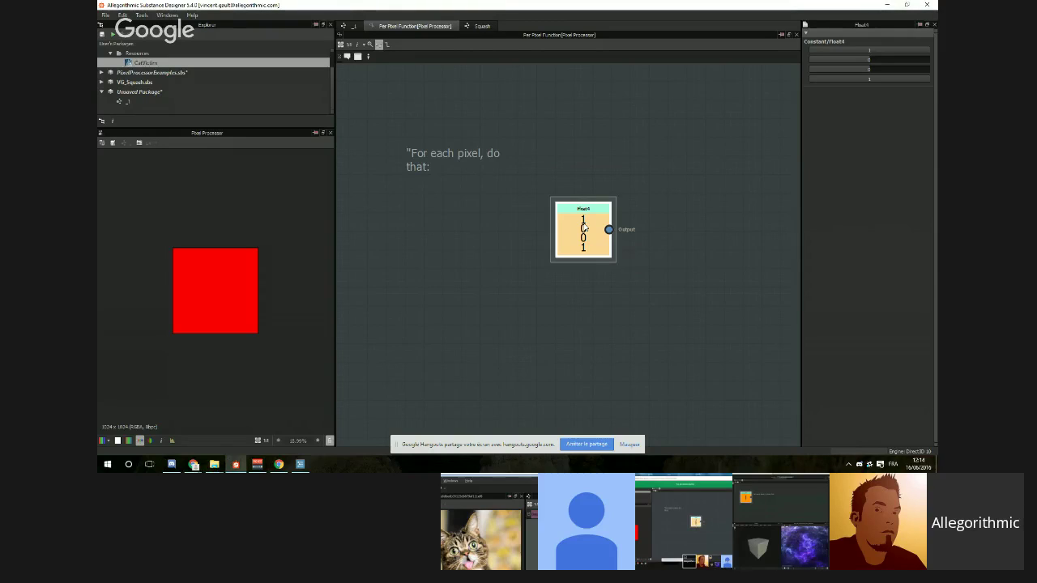
key(Delete)
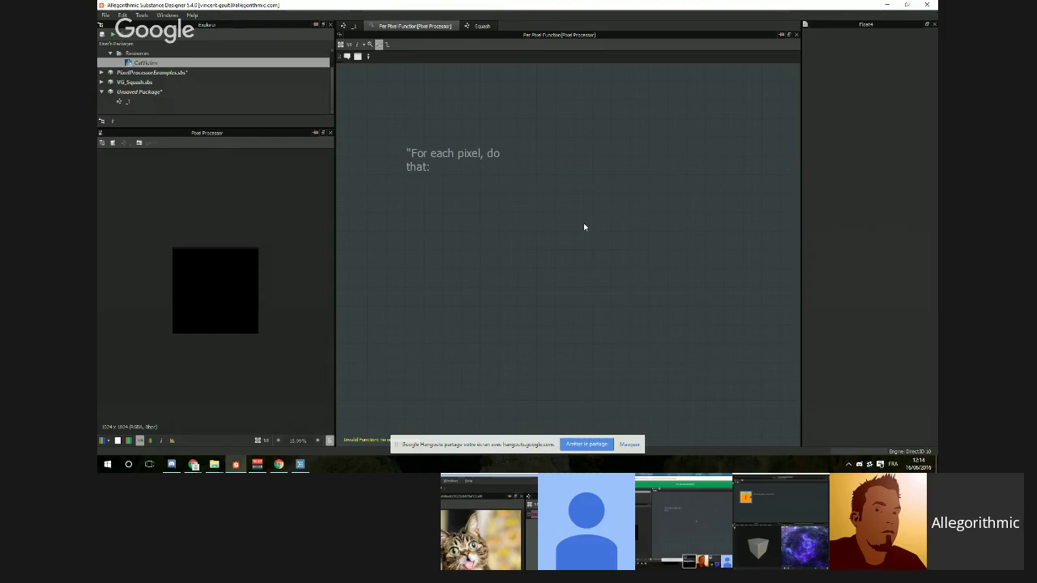
key(space)
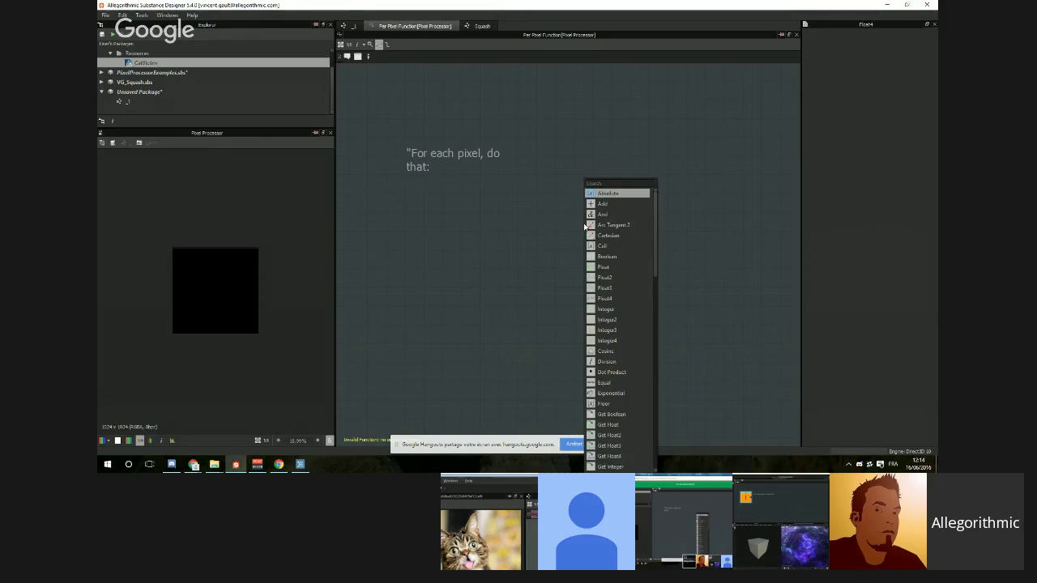
text(get)
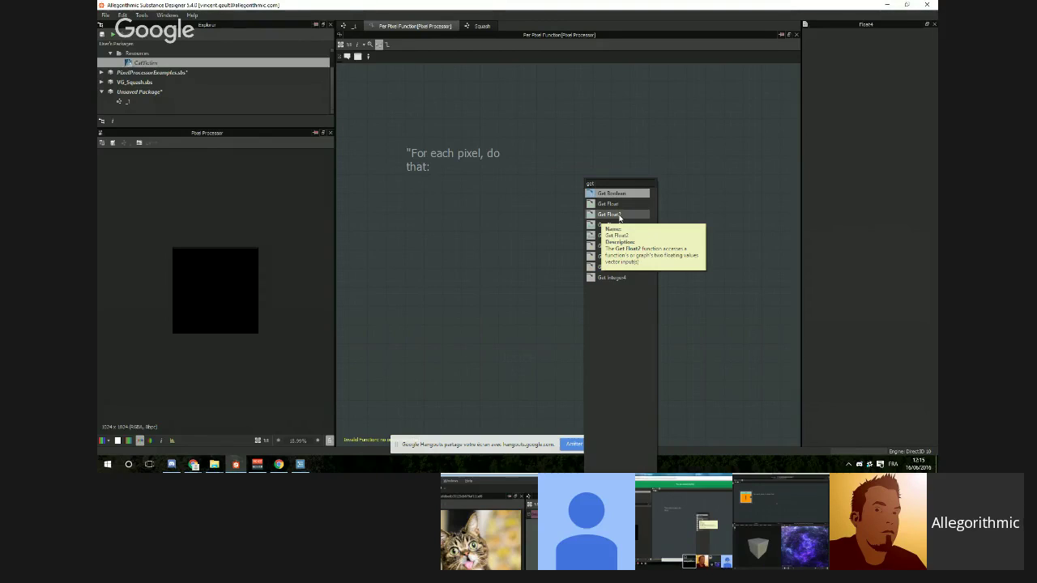
click(620, 216)
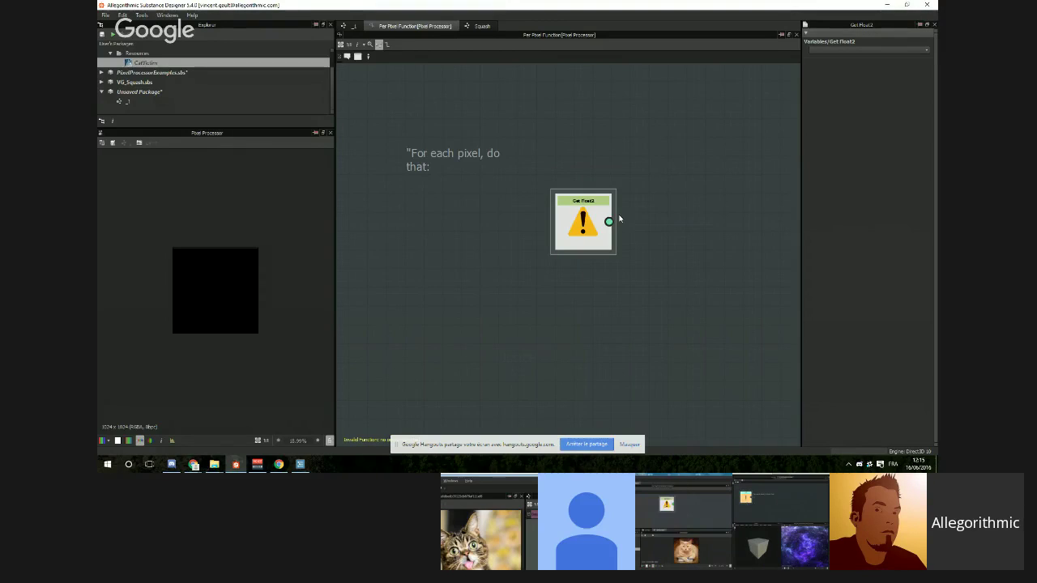
drag(576, 217, 557, 235)
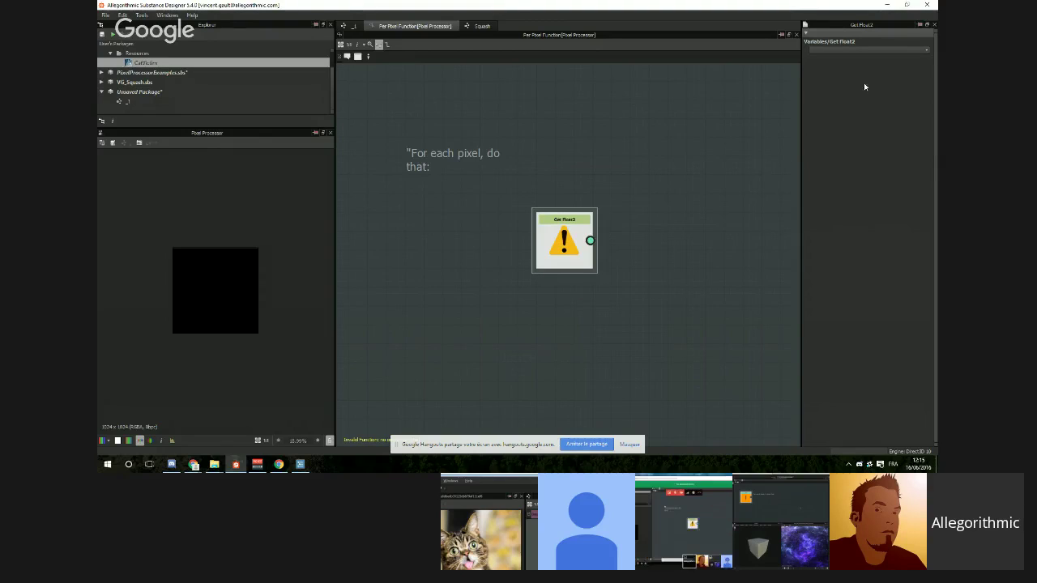
Step: Set the Get Float2 node's variable to $pos and move the node to the left, directly below the comment
click(928, 52)
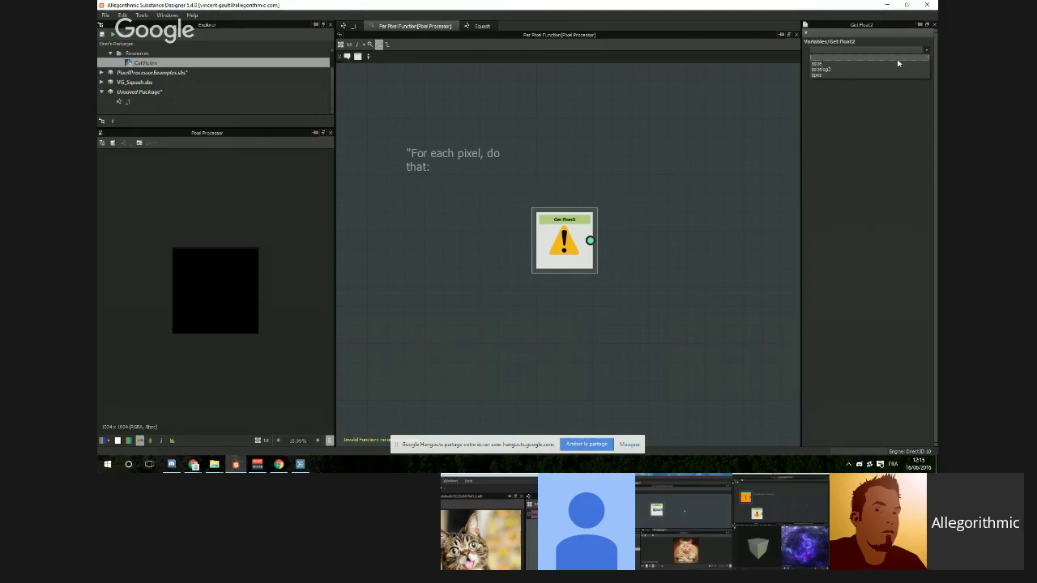
click(839, 75)
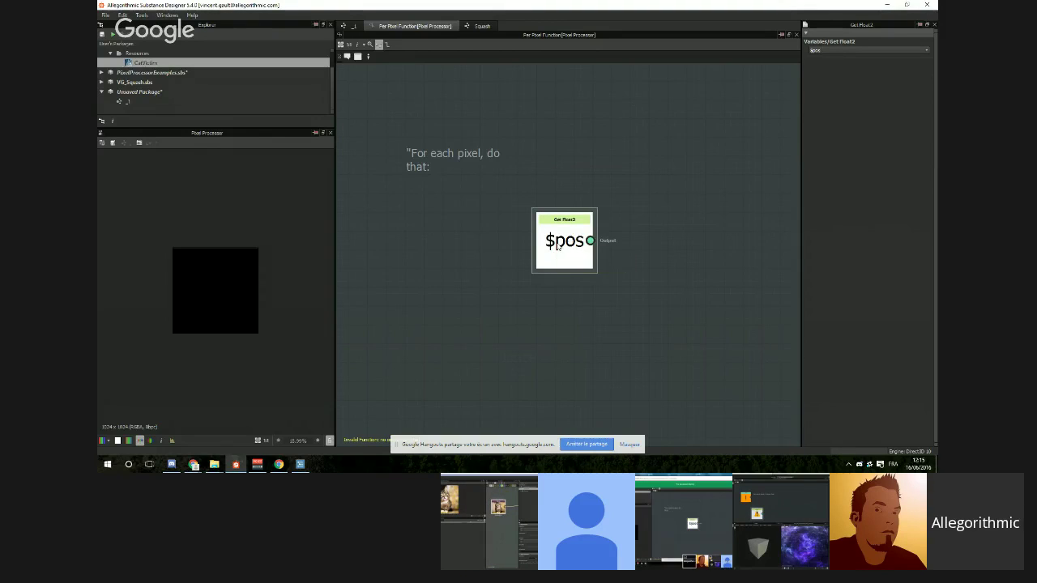
drag(550, 249, 502, 264)
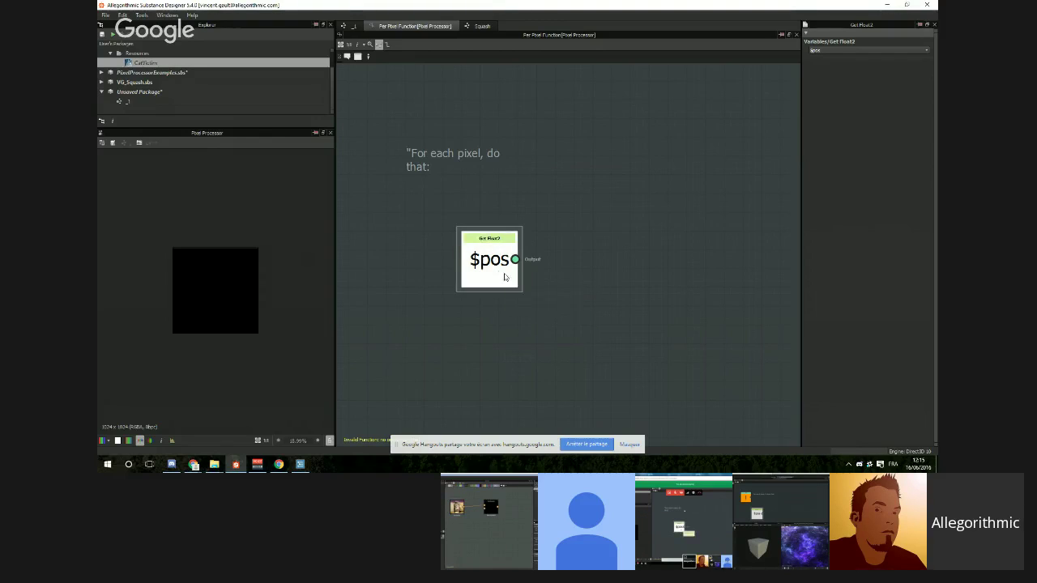
drag(505, 278, 469, 278)
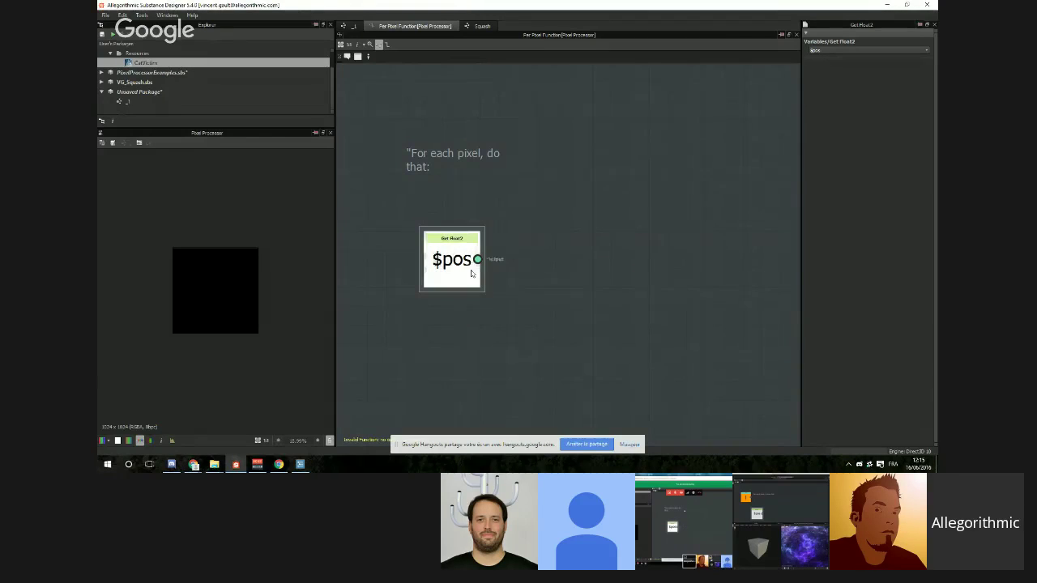
right_click(453, 260)
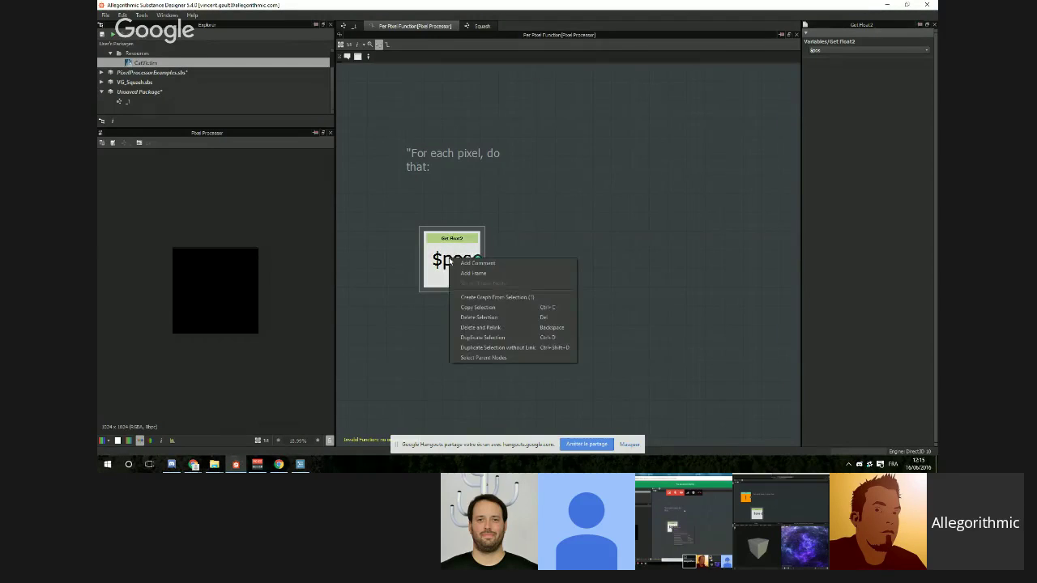
click(539, 220)
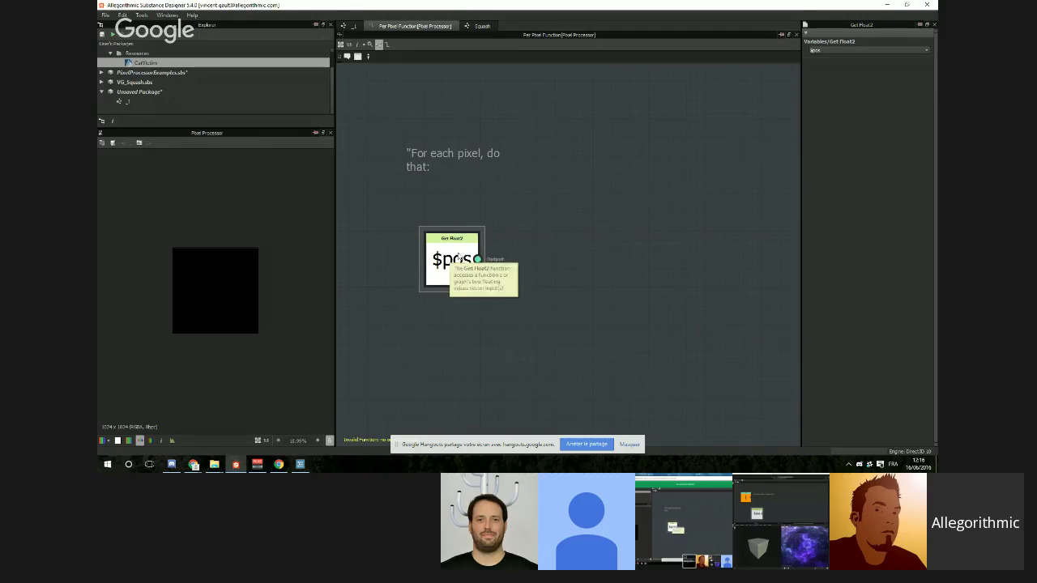
key(space)
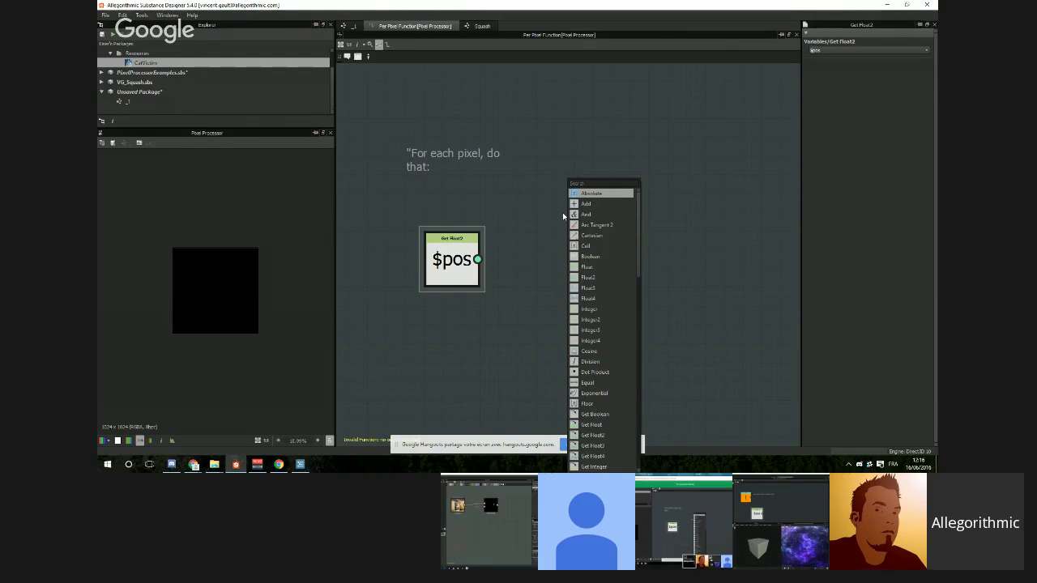
click(555, 218)
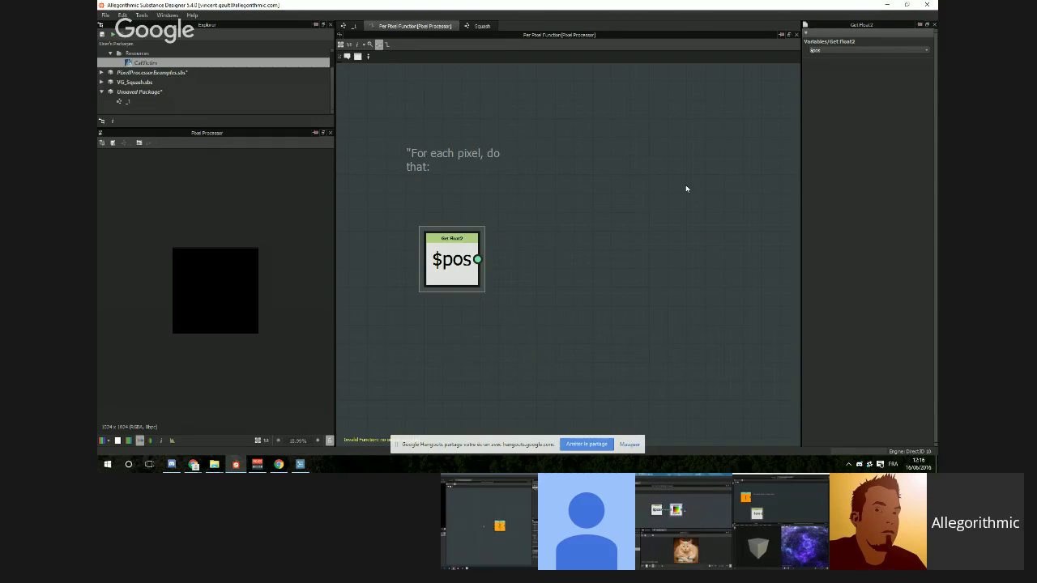
Step: Add a Sample Color node and place it level with the $pos node, a short distance to its right
key(space)
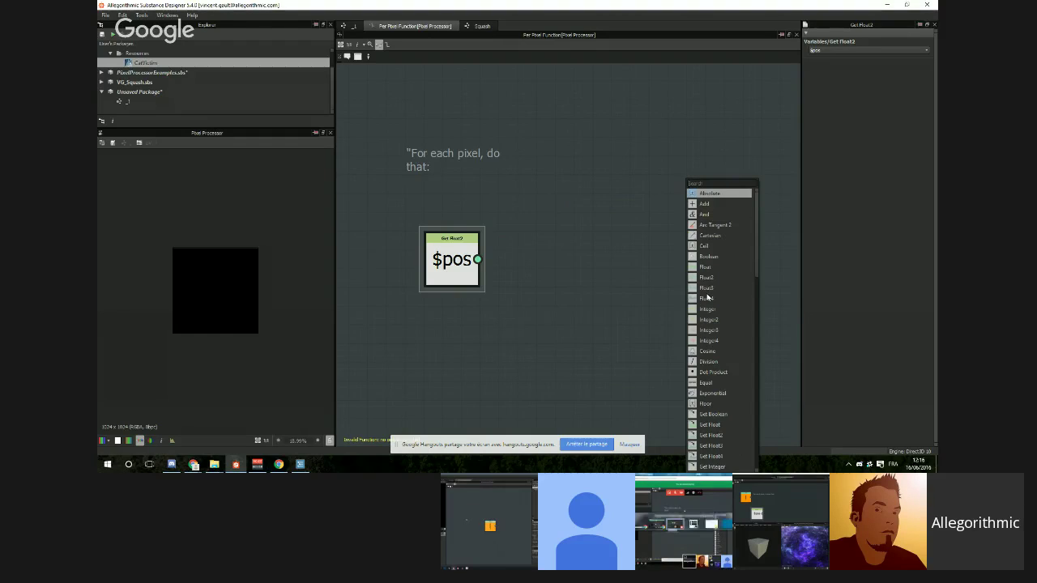
text(smp)
key(BackSpace)
key(BackSpace)
key(BackSpace)
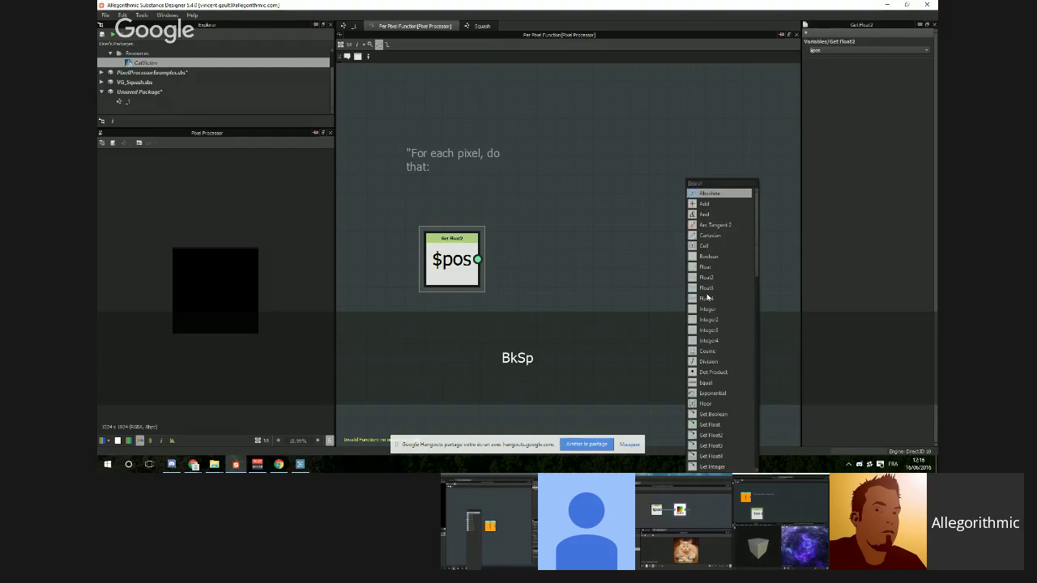
text(sampl)
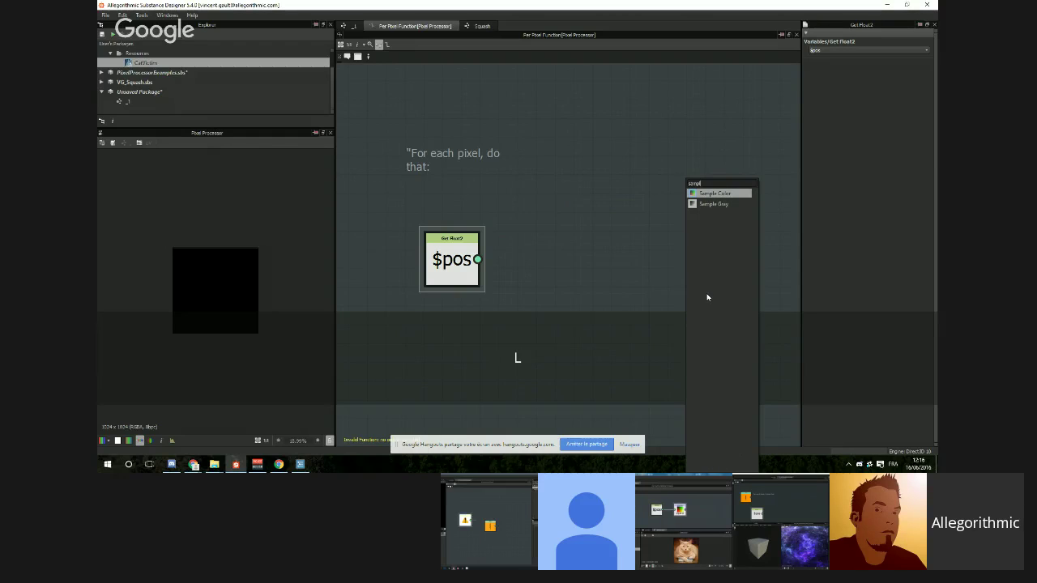
click(713, 193)
drag(665, 194, 588, 268)
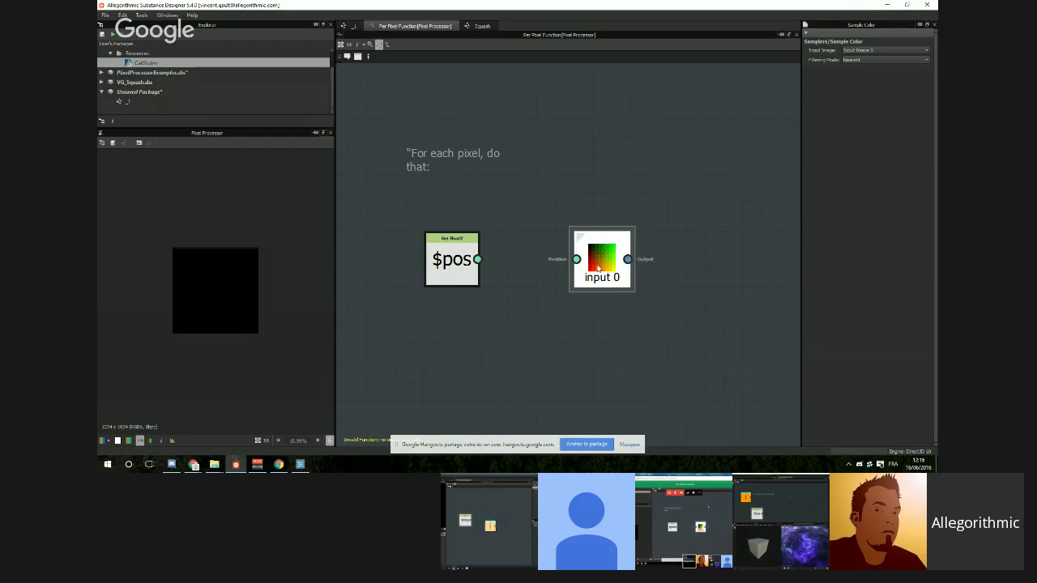
Step: Make the Sample Color node the function's output and connect the $pos node to its Position input
right_click(594, 265)
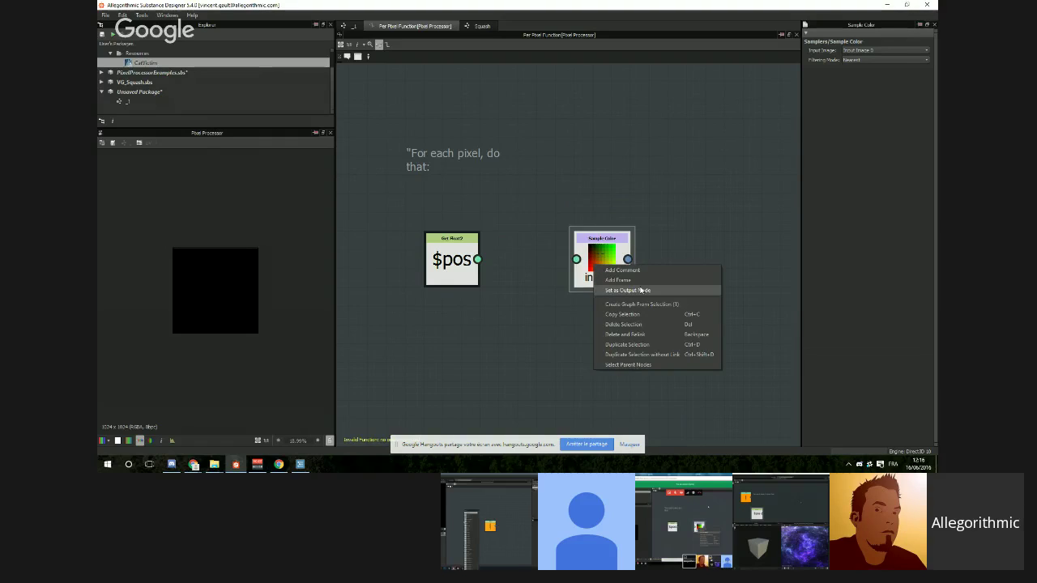
click(642, 290)
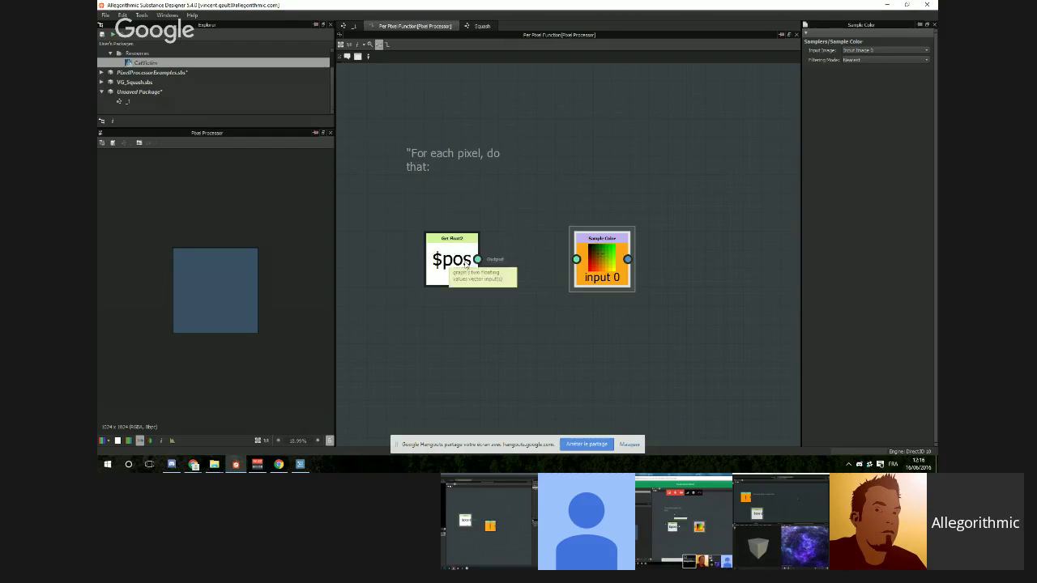
drag(478, 259, 576, 259)
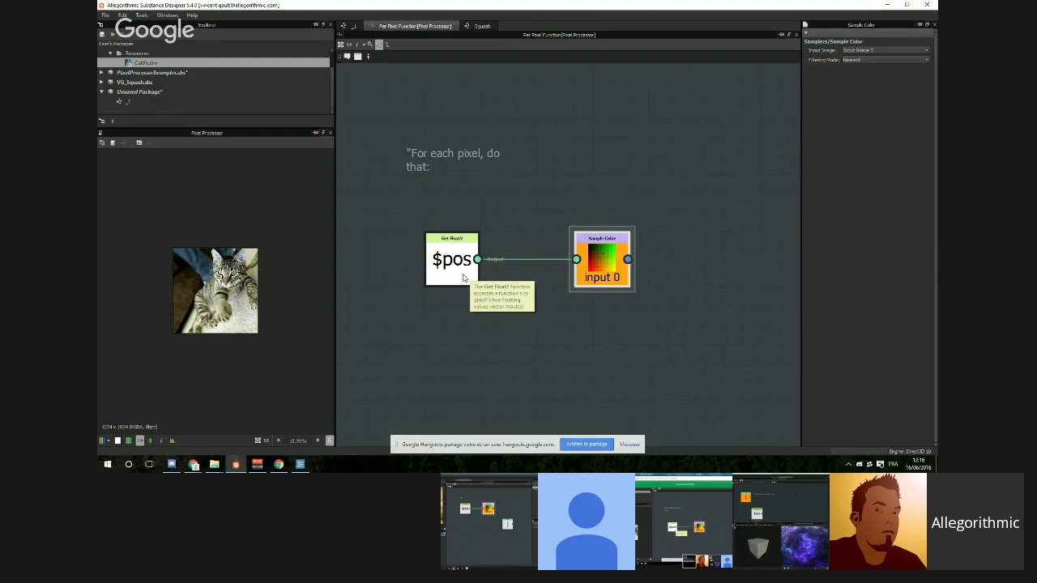
right_click(611, 276)
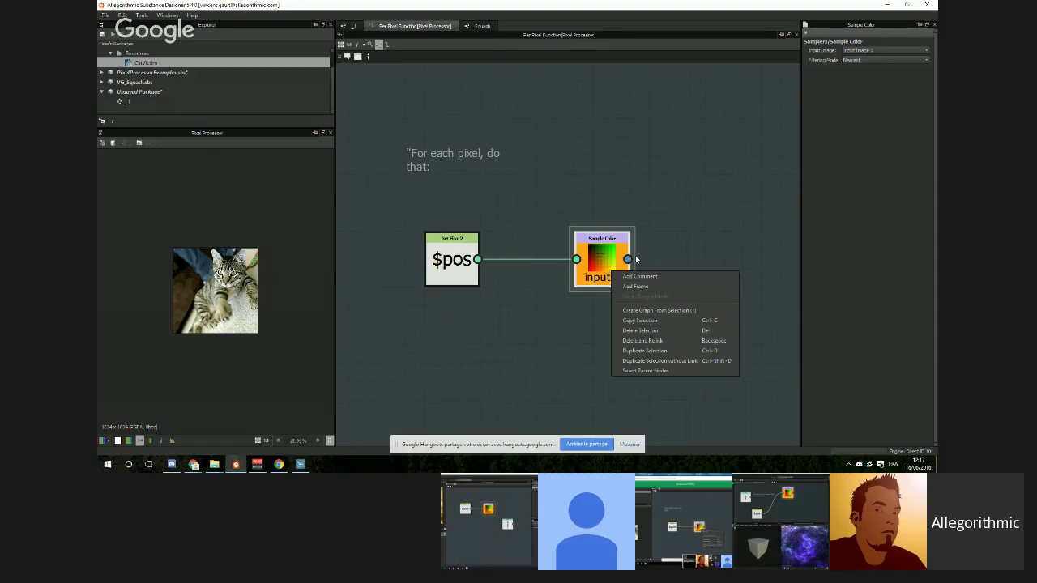
click(613, 238)
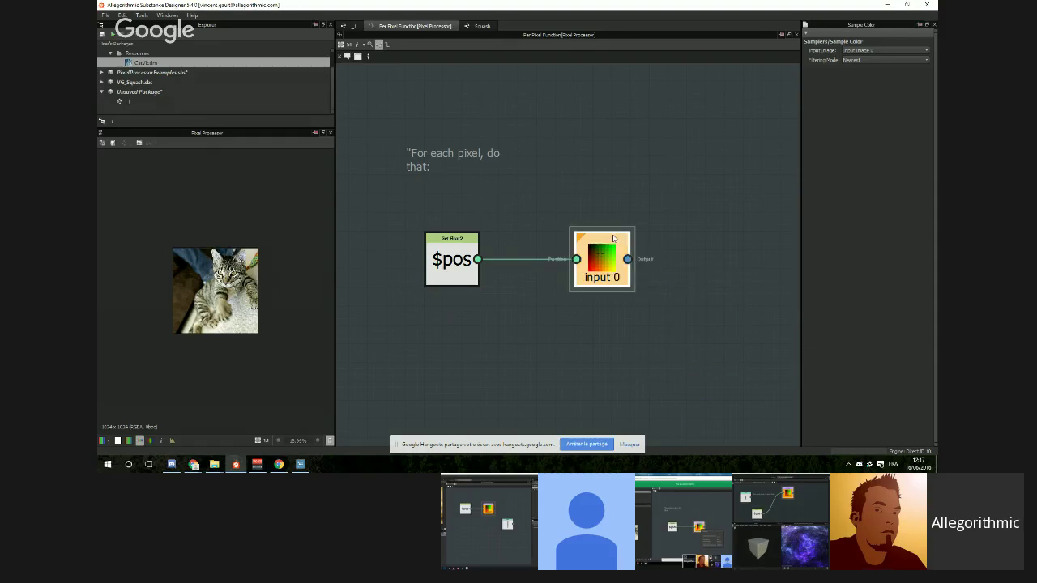
right_click(444, 276)
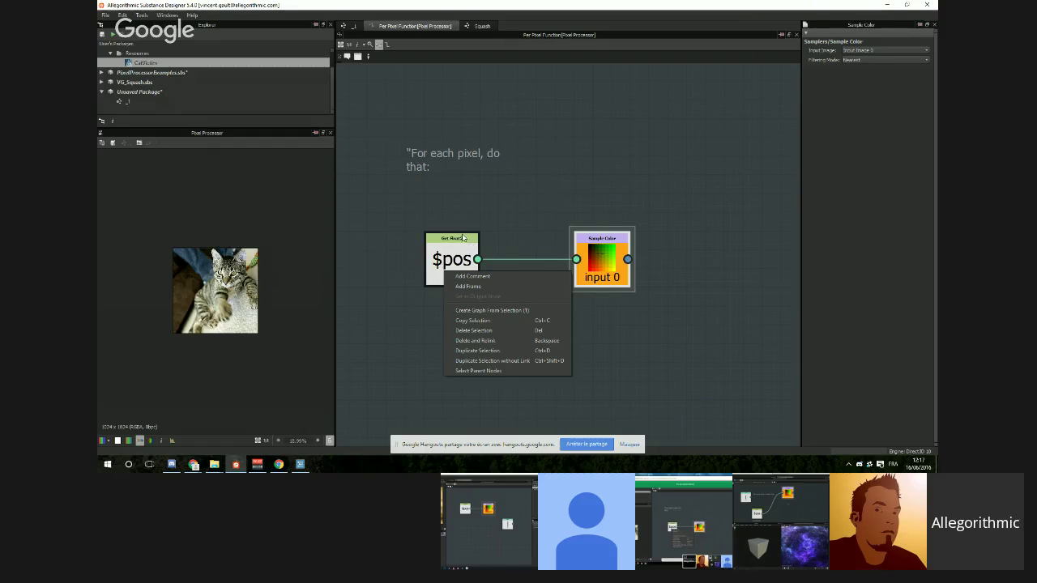
click(452, 265)
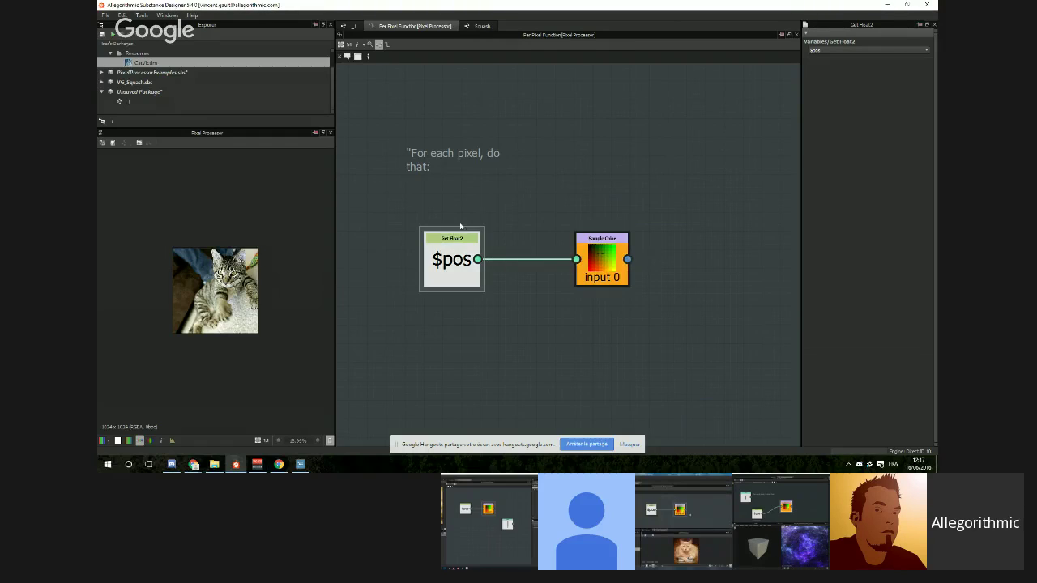
drag(407, 199, 517, 313)
drag(591, 179, 655, 299)
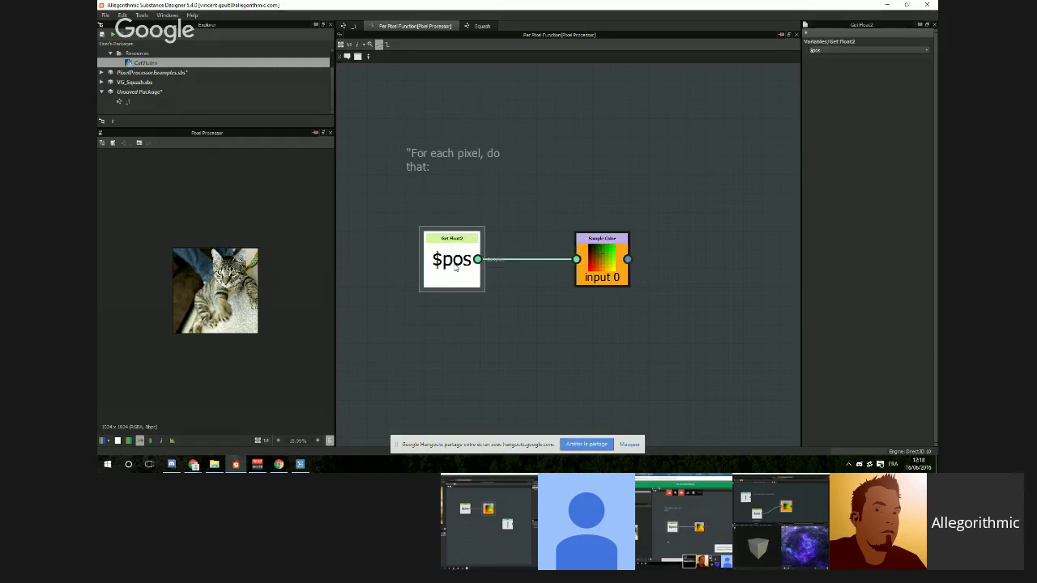
Step: Move the $pos node slightly up and left, and the Sample Color node level with it and well to the right
drag(437, 288, 437, 269)
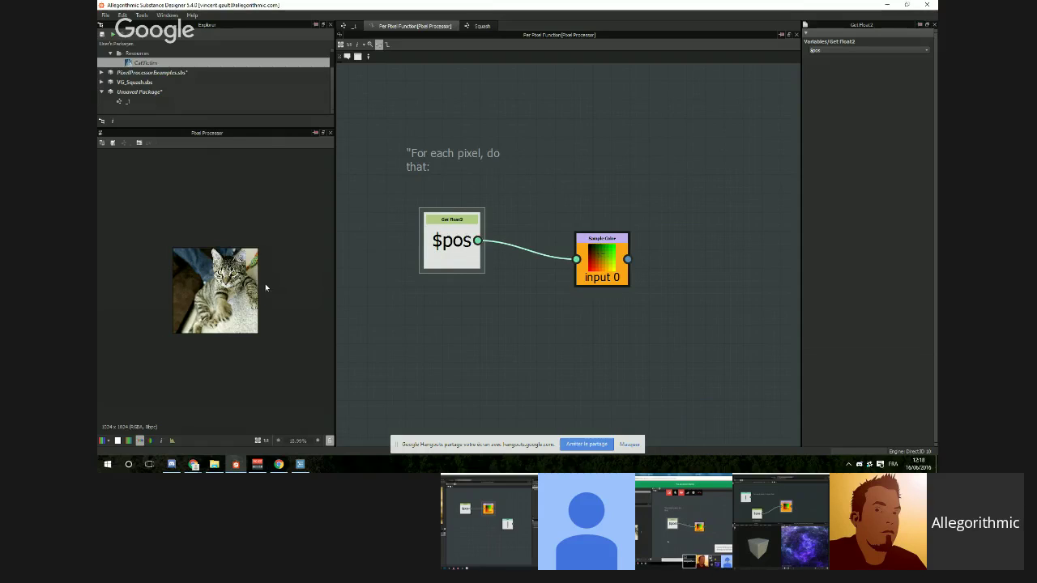
scroll(184, 298, up, 3)
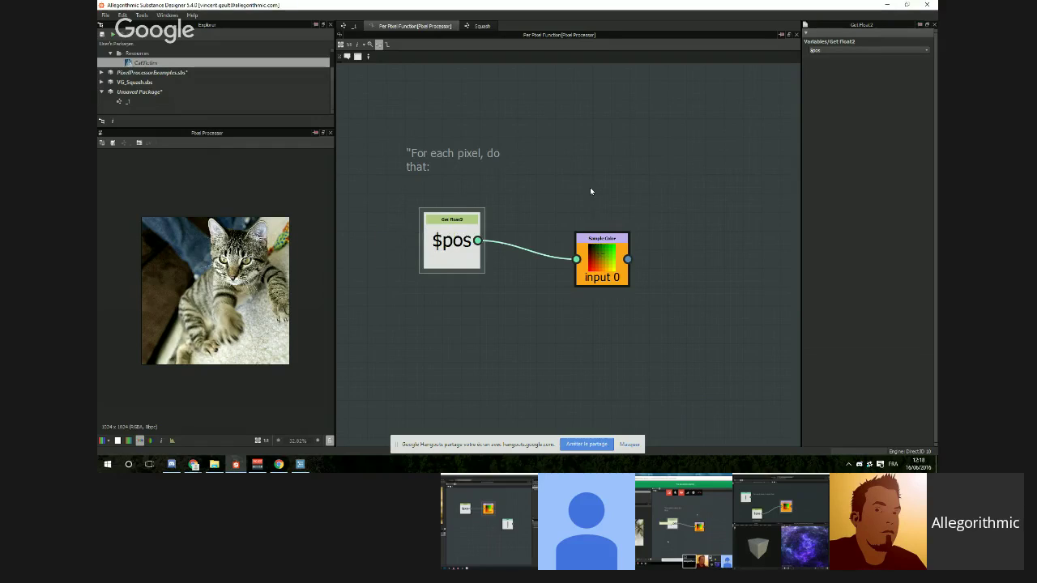
drag(604, 257, 604, 239)
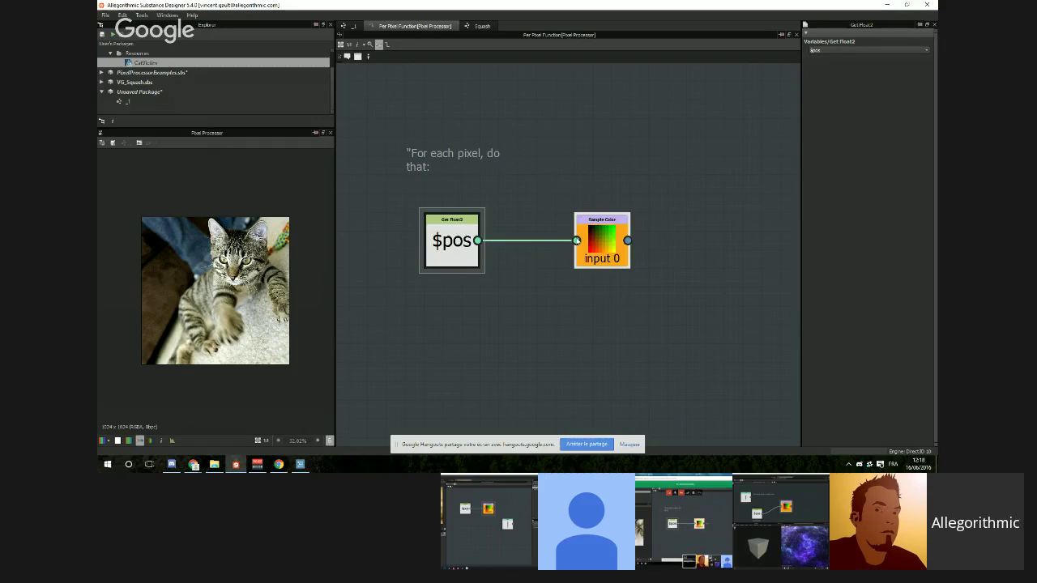
drag(444, 255, 425, 254)
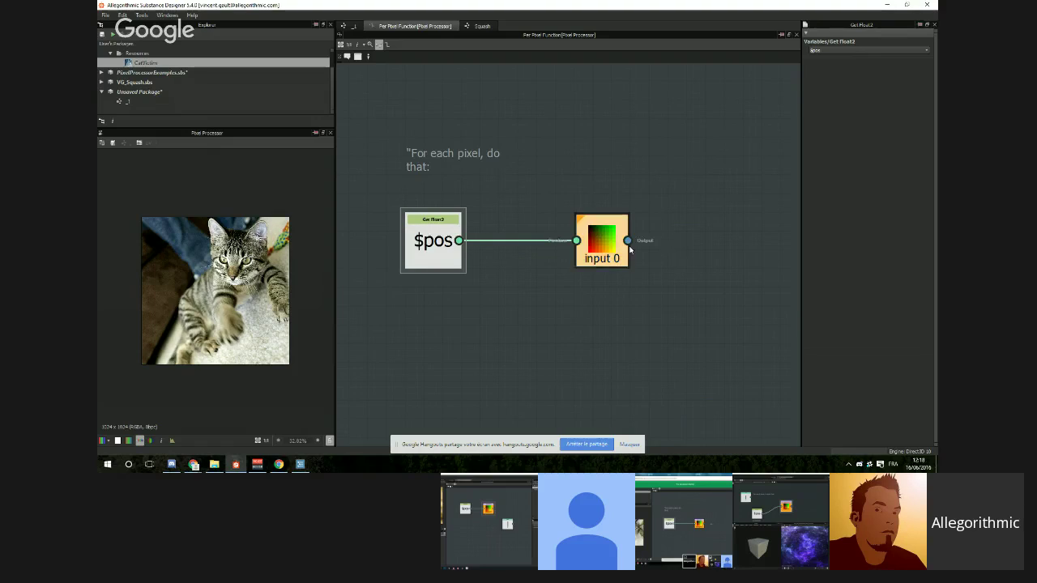
drag(601, 259, 704, 258)
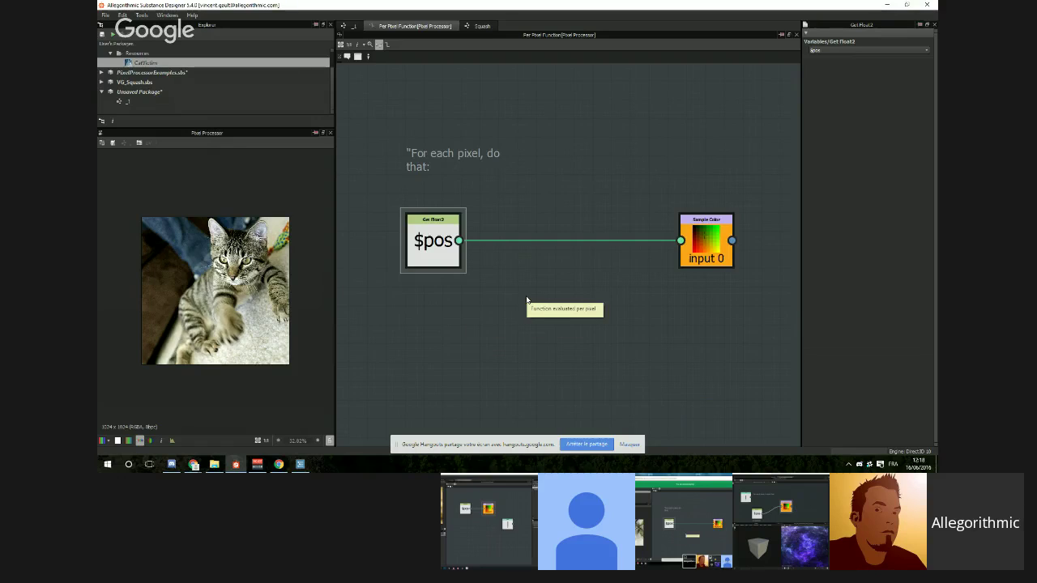
Step: Add a Swizzle Float1 node just below the link between the $pos and Sample Color nodes
key(space)
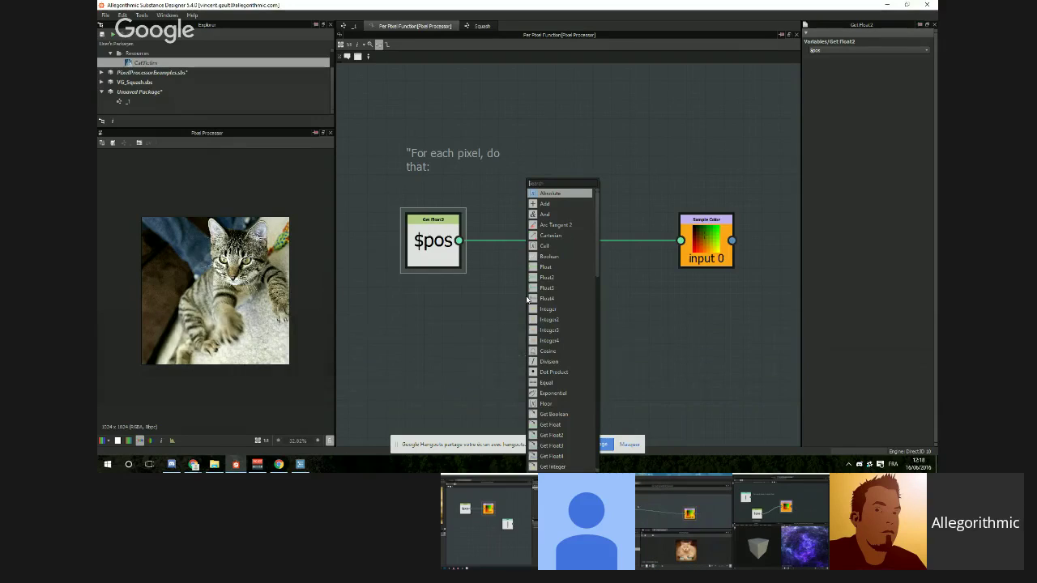
text(swizz)
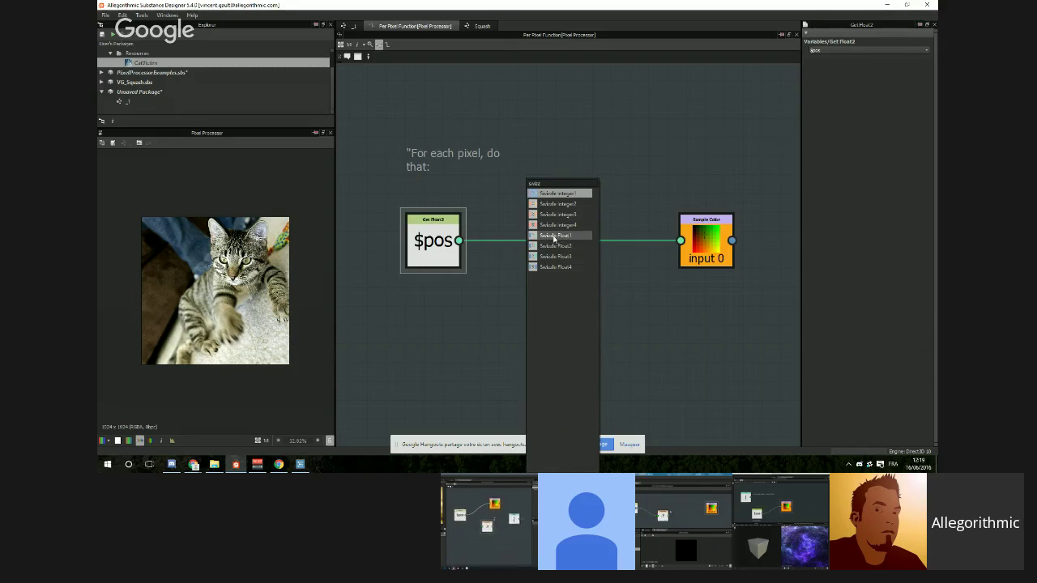
click(557, 236)
drag(541, 265, 559, 266)
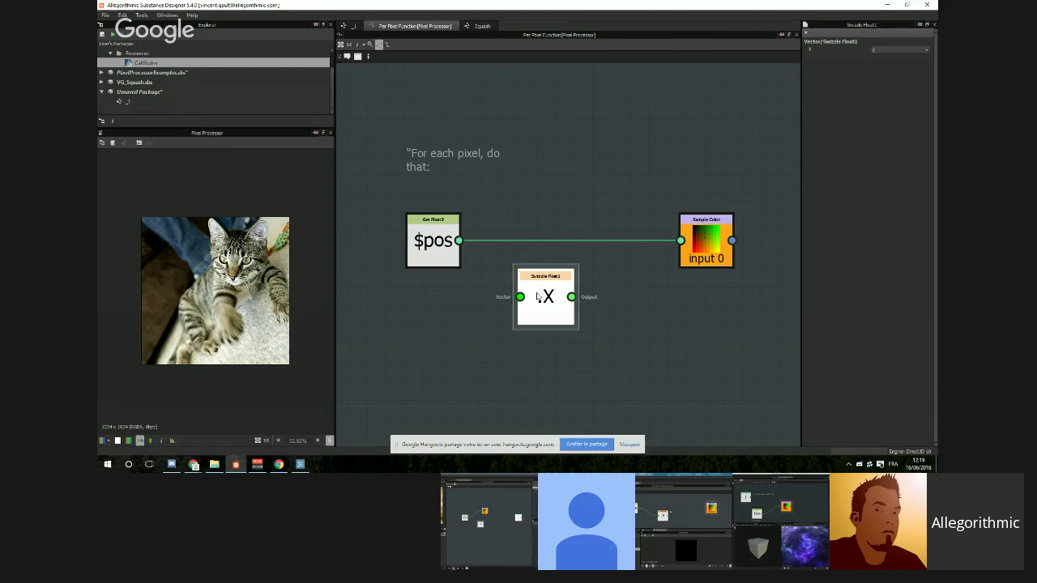
Step: Set the Swizzle Float1 node's component to Y, feed it from the $pos node, and position it further below the link
click(896, 51)
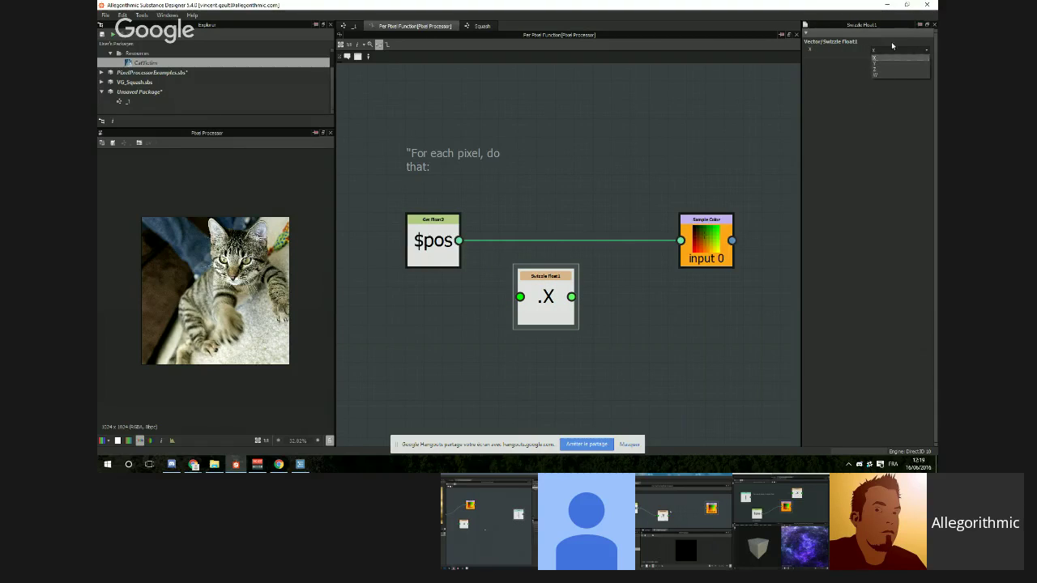
click(886, 67)
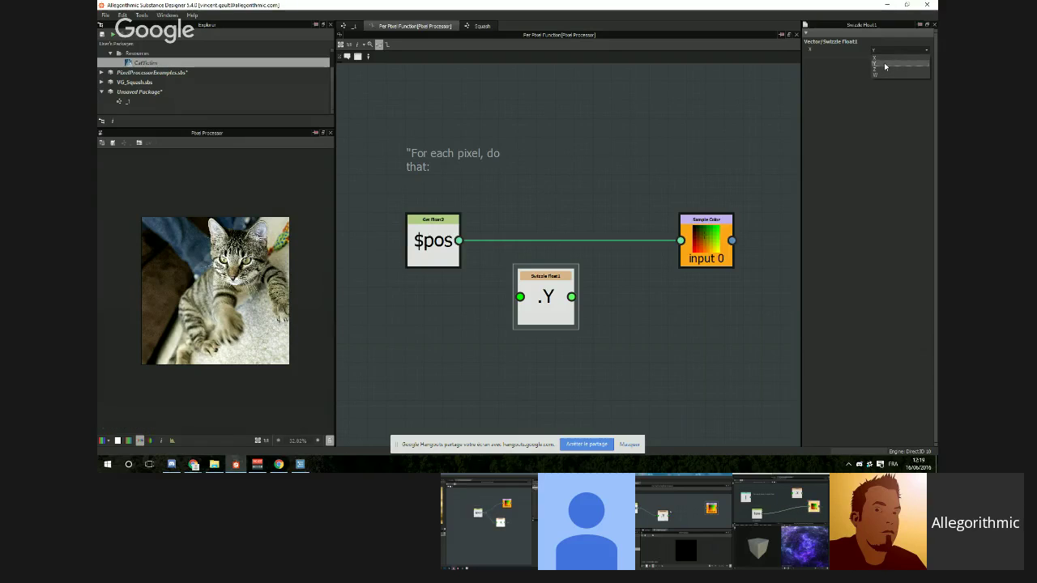
drag(458, 241, 554, 315)
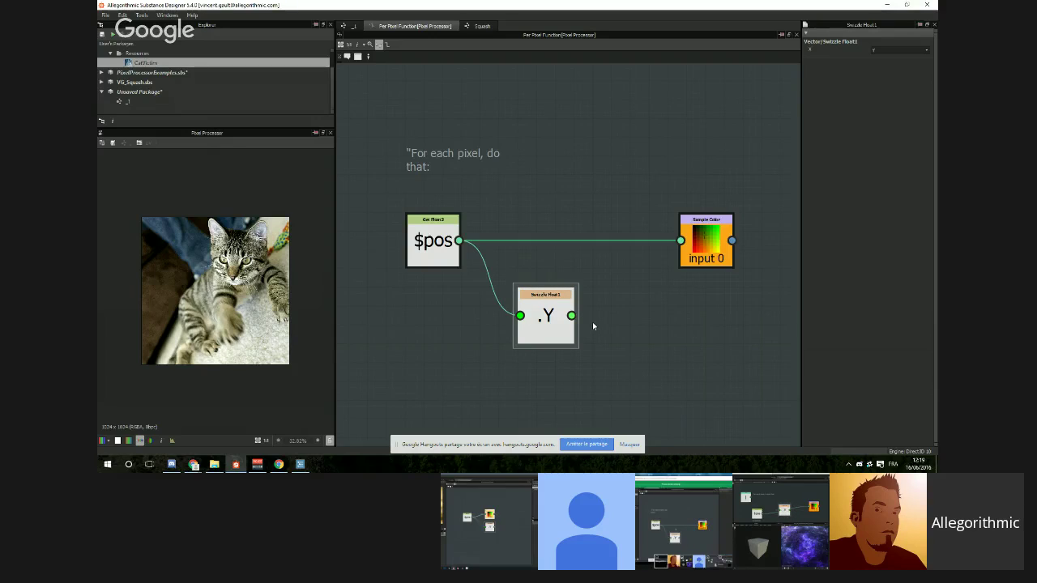
drag(541, 316, 528, 324)
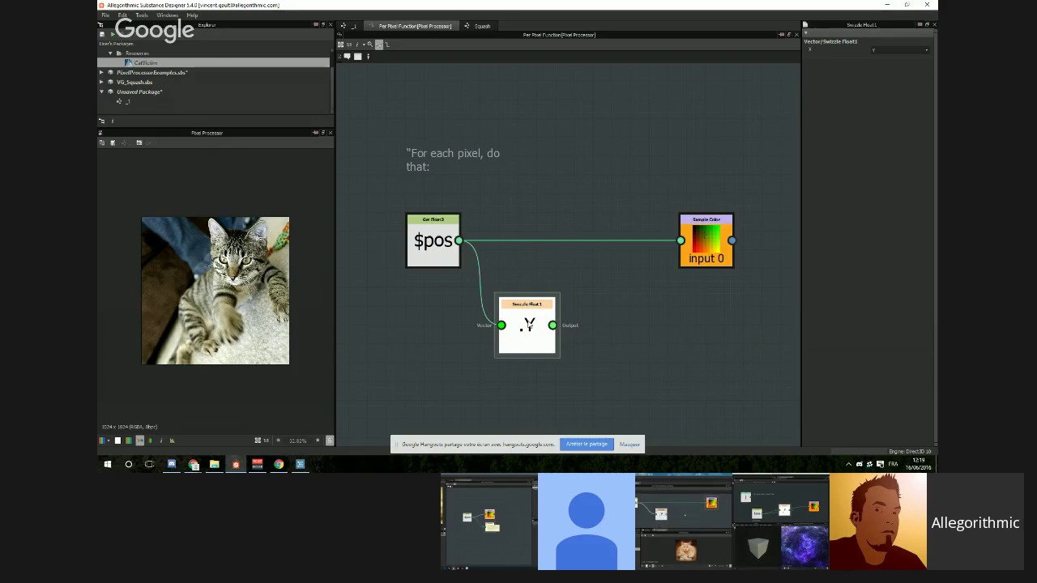
Step: Duplicate the Y swizzle node with its link, place the copy above the $pos link, and set its component to X
key(ctrl+d)
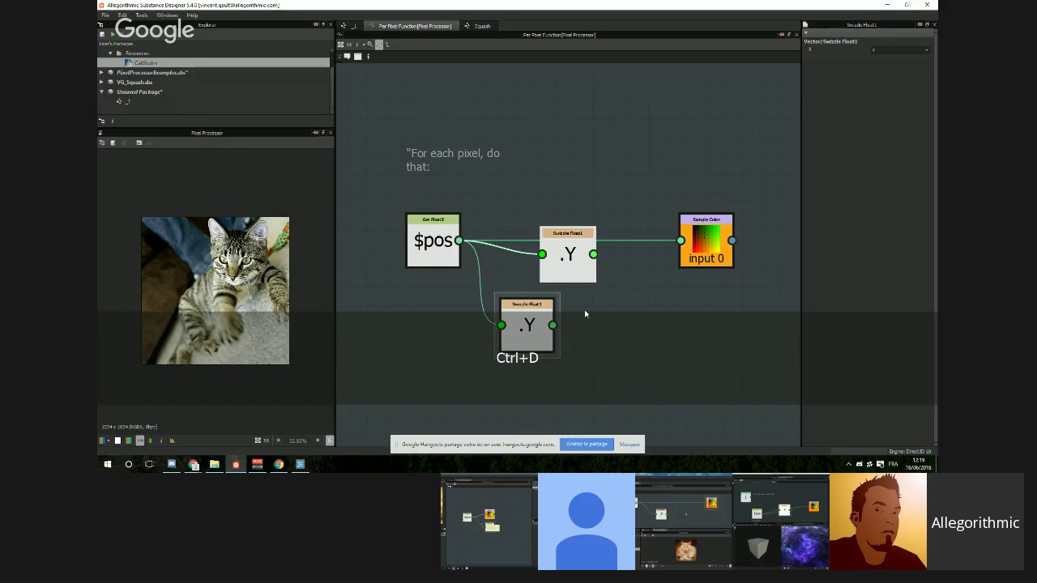
drag(579, 270, 549, 193)
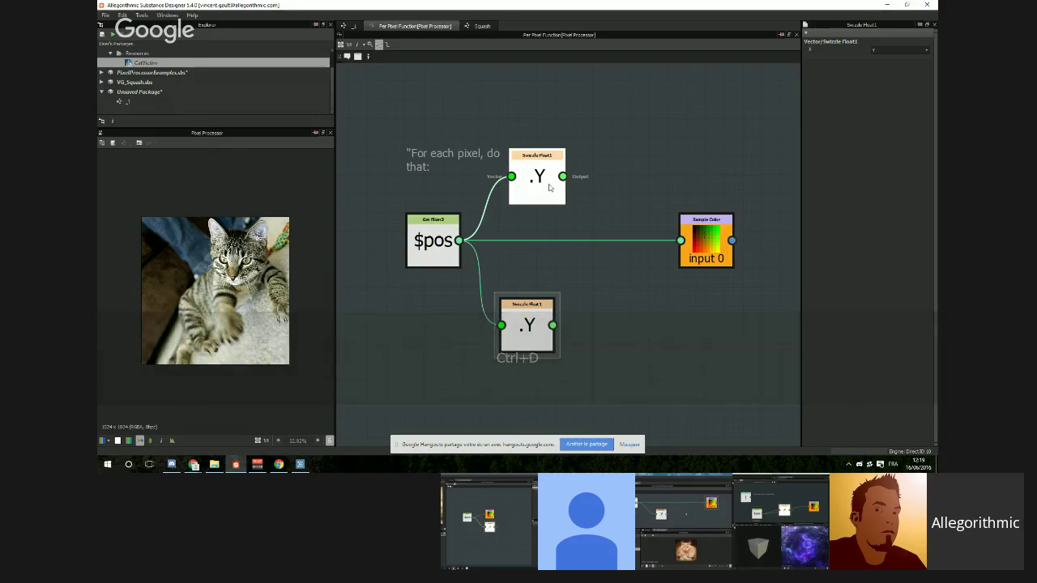
click(921, 50)
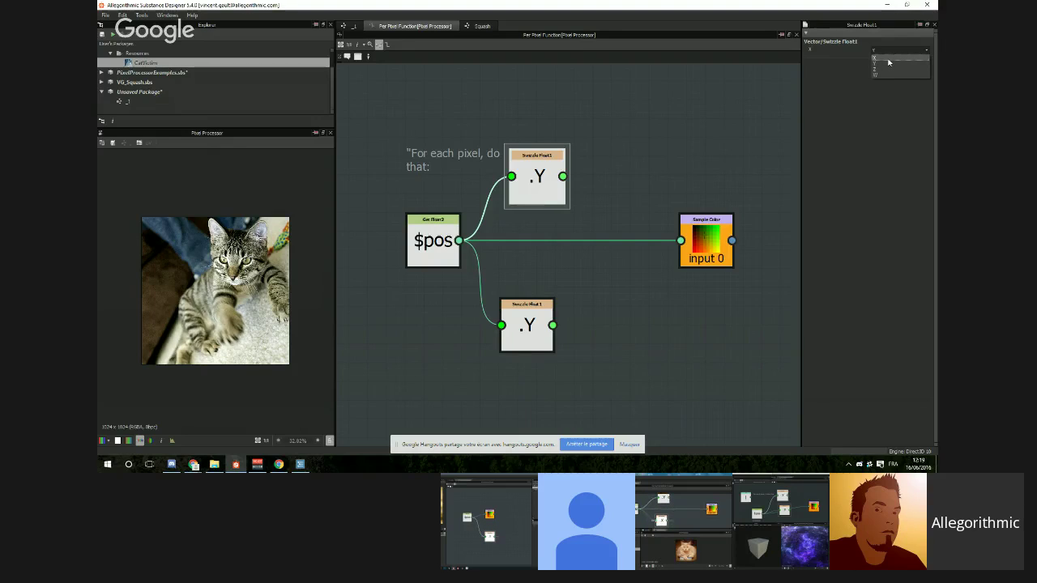
click(888, 59)
Step: Move the comment up and left clear of the nodes, and align the X and Y swizzle nodes in one column
drag(414, 160, 367, 104)
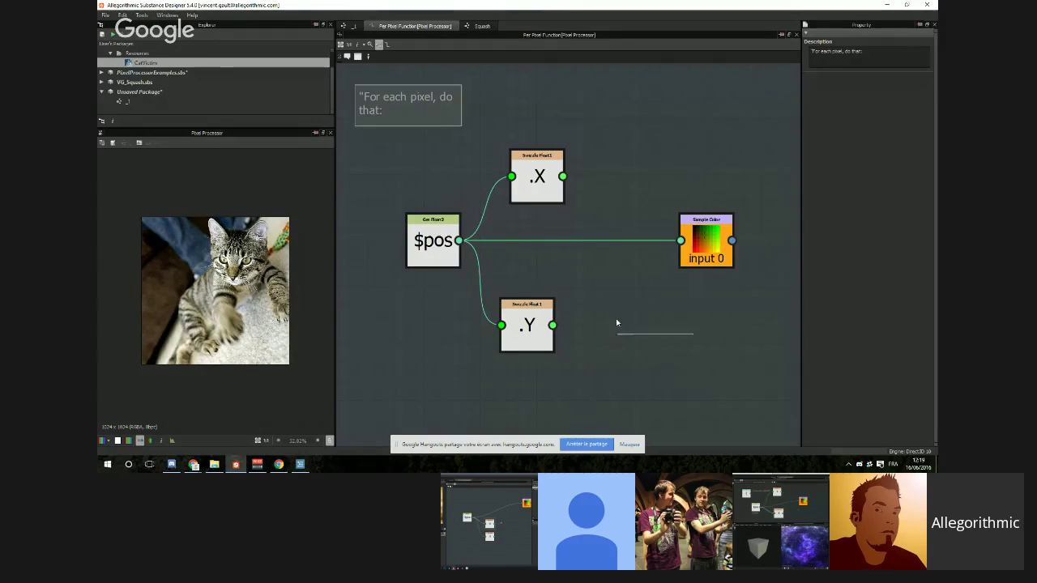
middle_drag(623, 293, 616, 273)
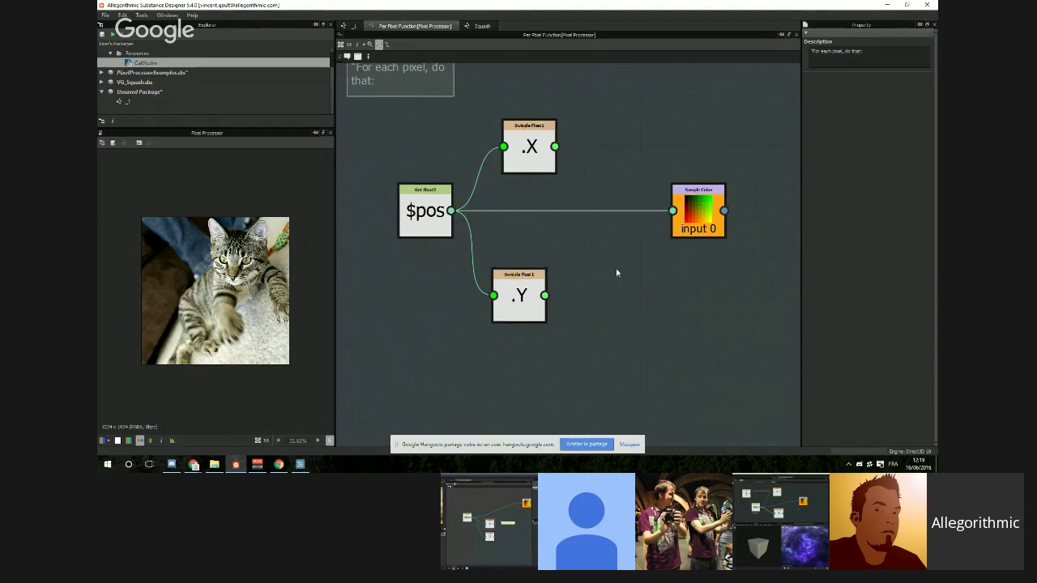
drag(546, 282, 546, 272)
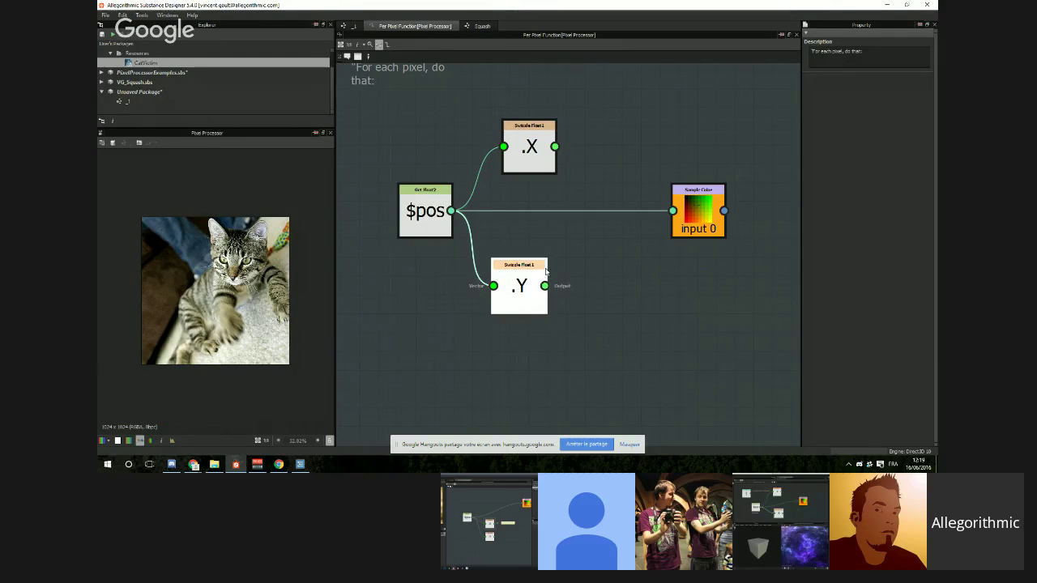
drag(530, 134, 519, 133)
click(595, 294)
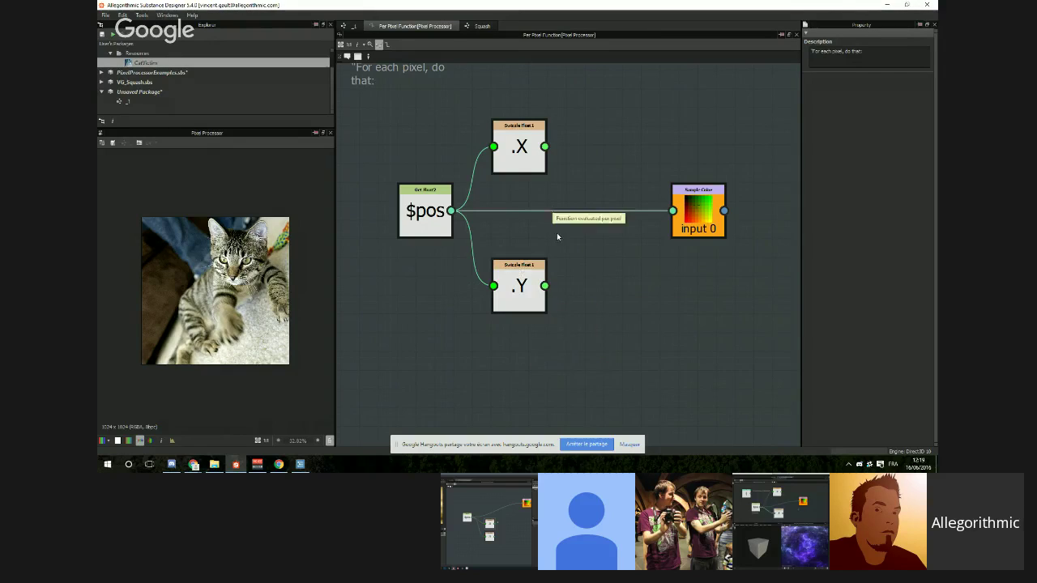
Step: Move the Sample Color node further away from the swizzle nodes to make room for more nodes
middle_drag(741, 225, 656, 229)
drag(588, 194, 708, 194)
scroll(607, 247, down, 1)
middle_drag(511, 251, 528, 256)
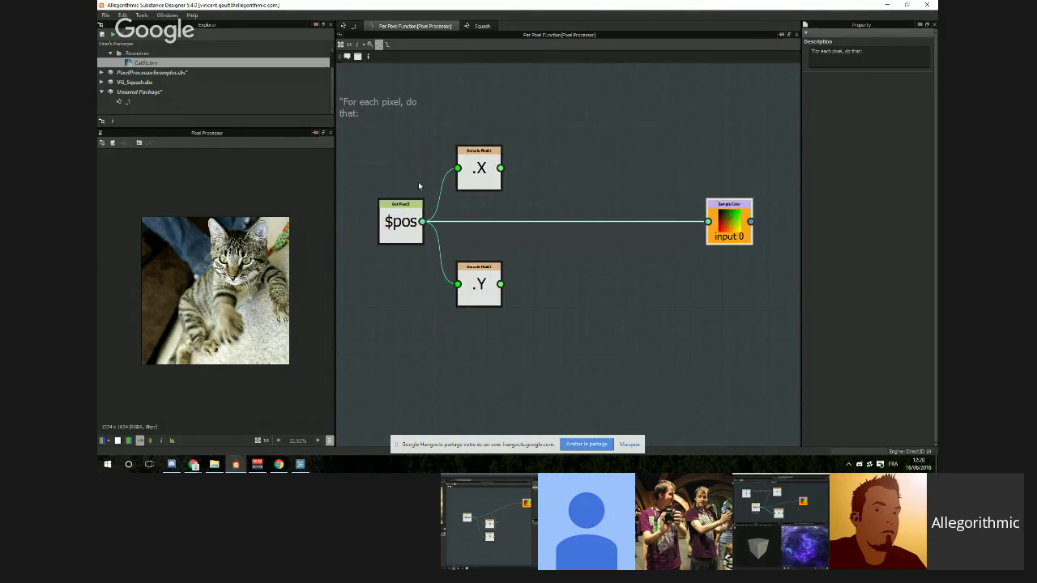
Step: Add a constant Float node directly below the Y swizzle node
click(485, 291)
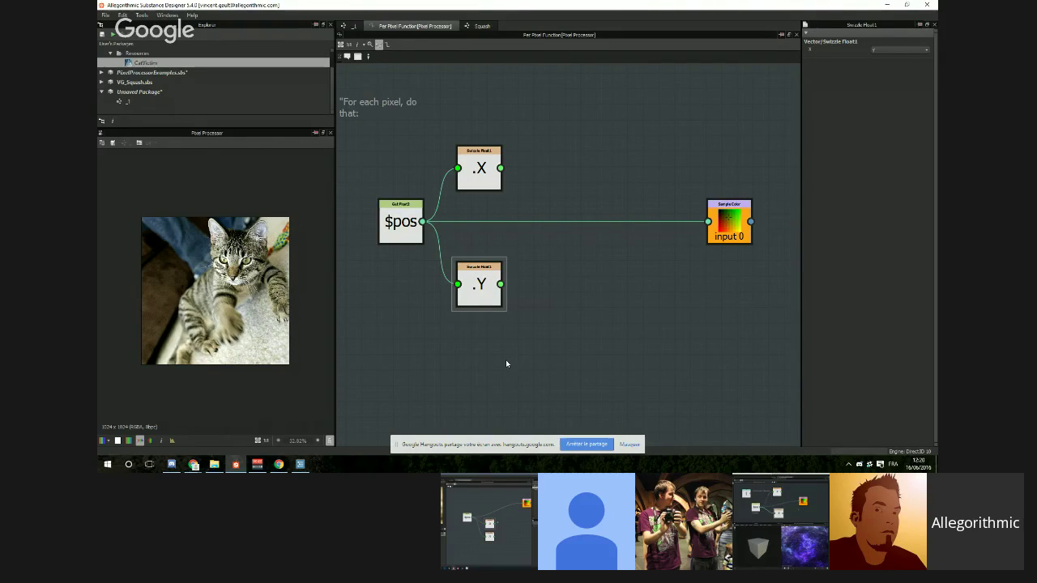
key(space)
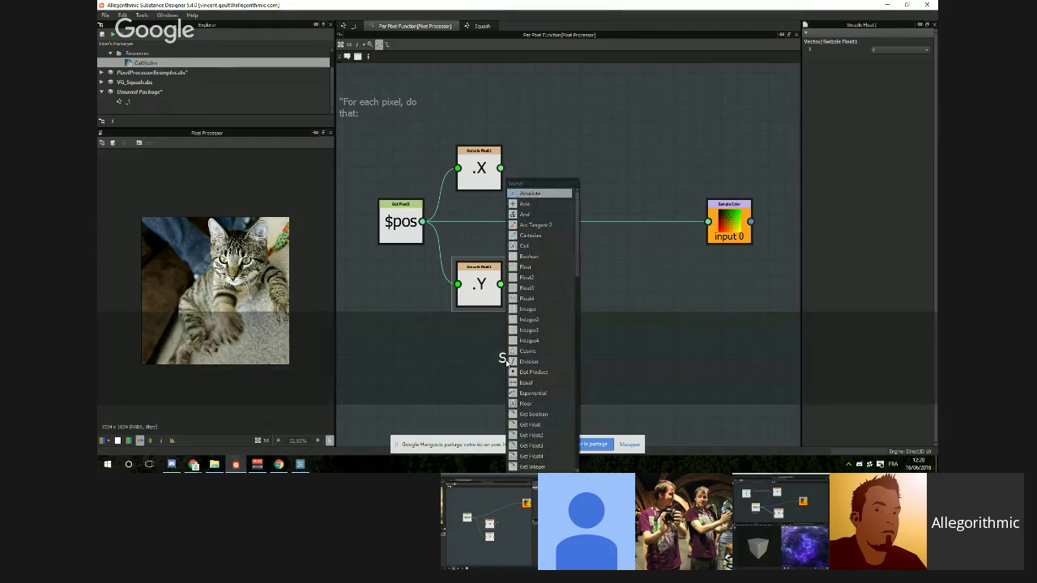
text(flo)
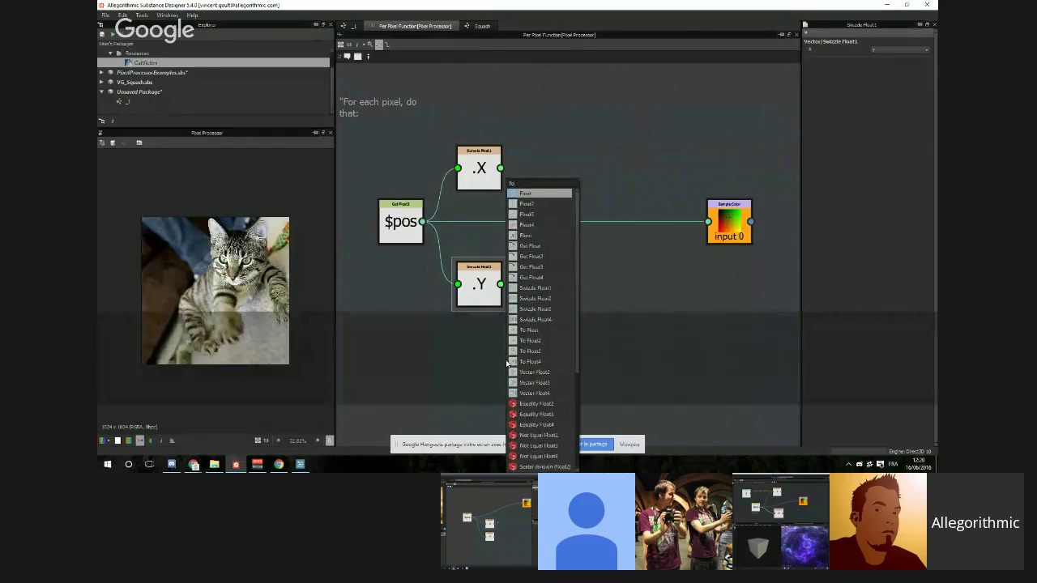
key(Return)
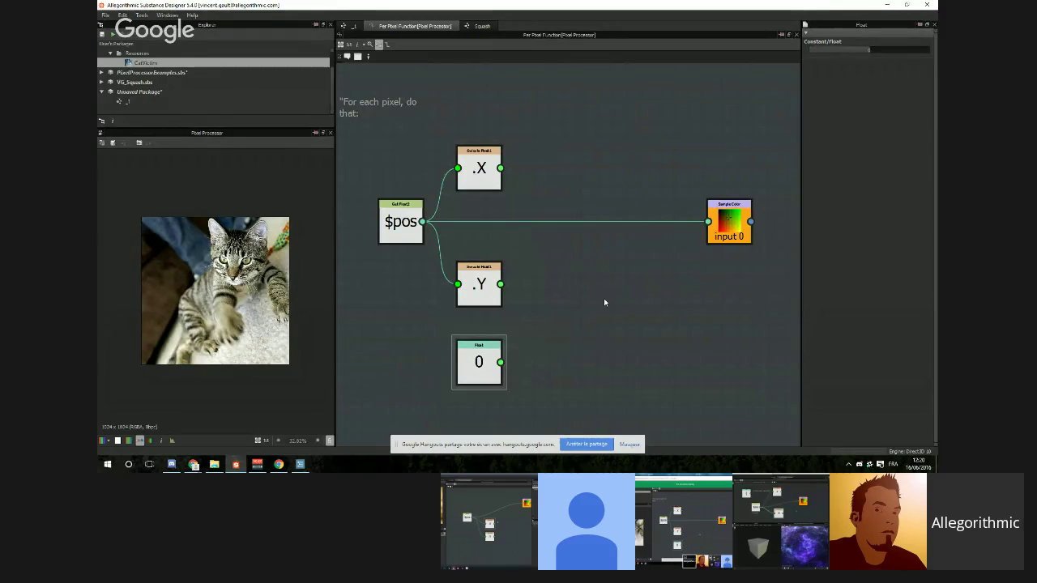
Step: Insert an Add node to the right of the Y swizzle and Float nodes, at a height between them
key(space)
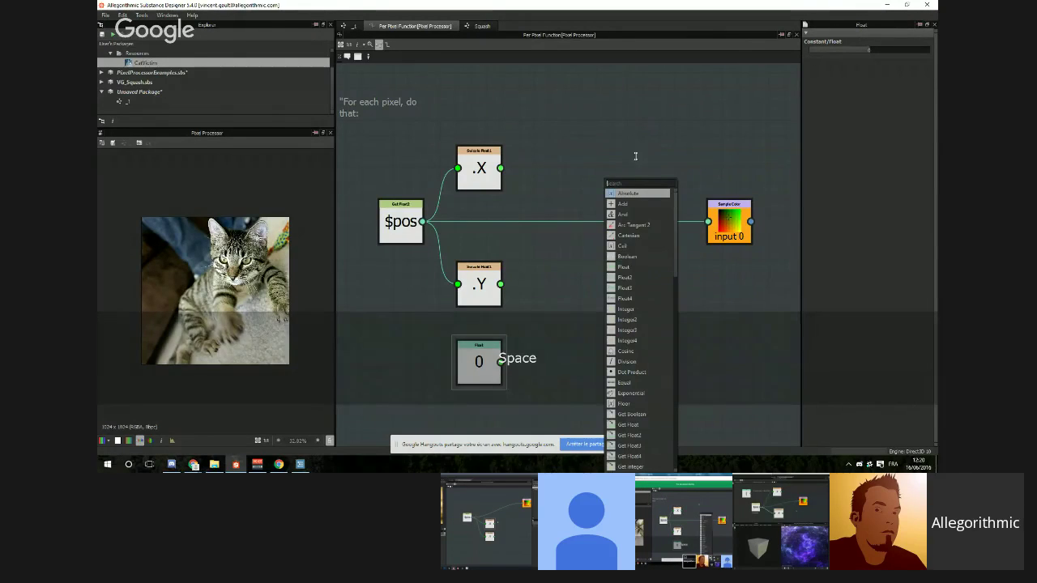
click(624, 203)
drag(612, 299, 586, 313)
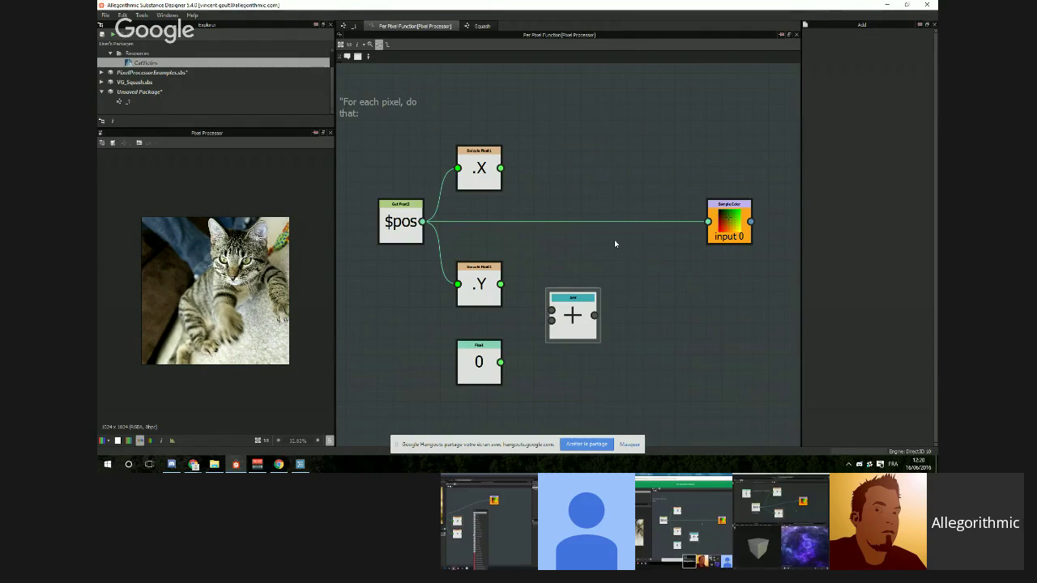
key(space)
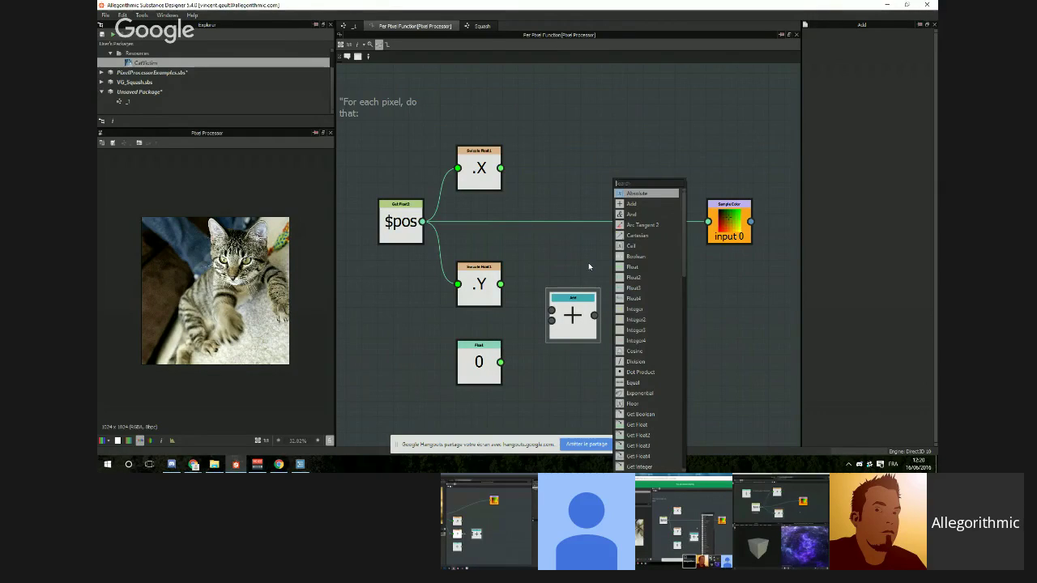
click(579, 321)
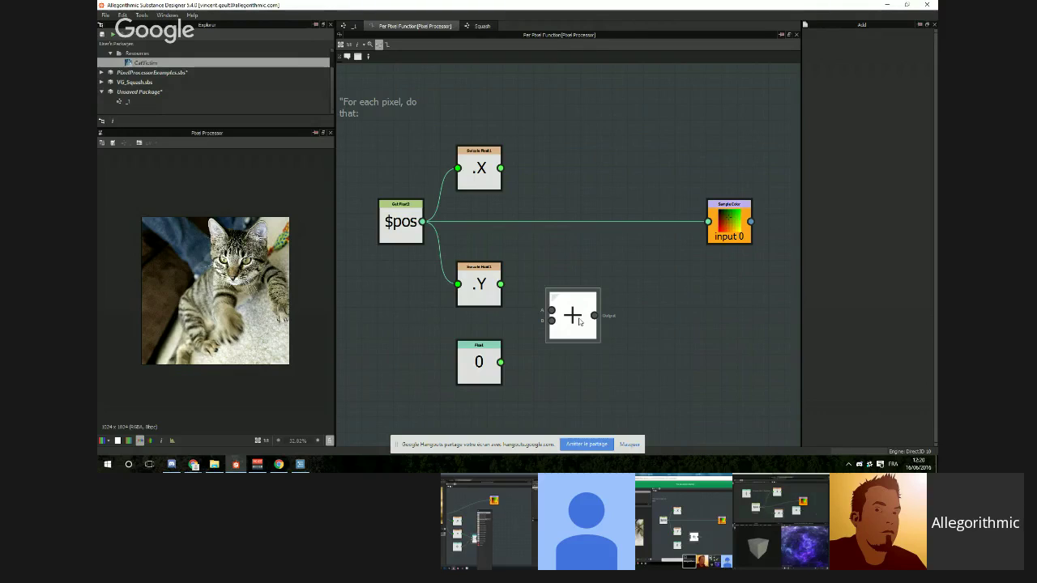
right_click(629, 273)
mouse_move(678, 275)
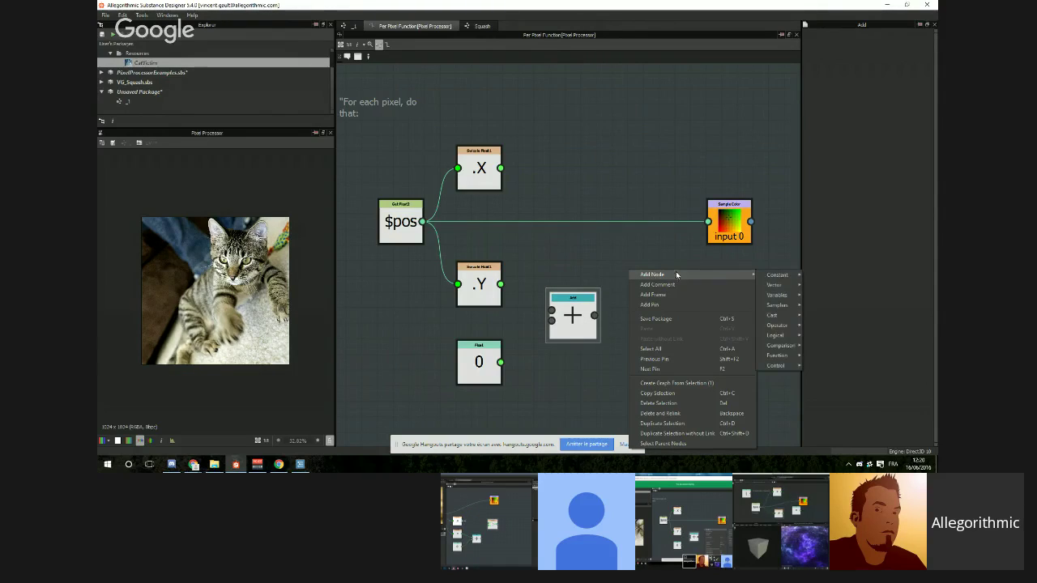
mouse_move(780, 276)
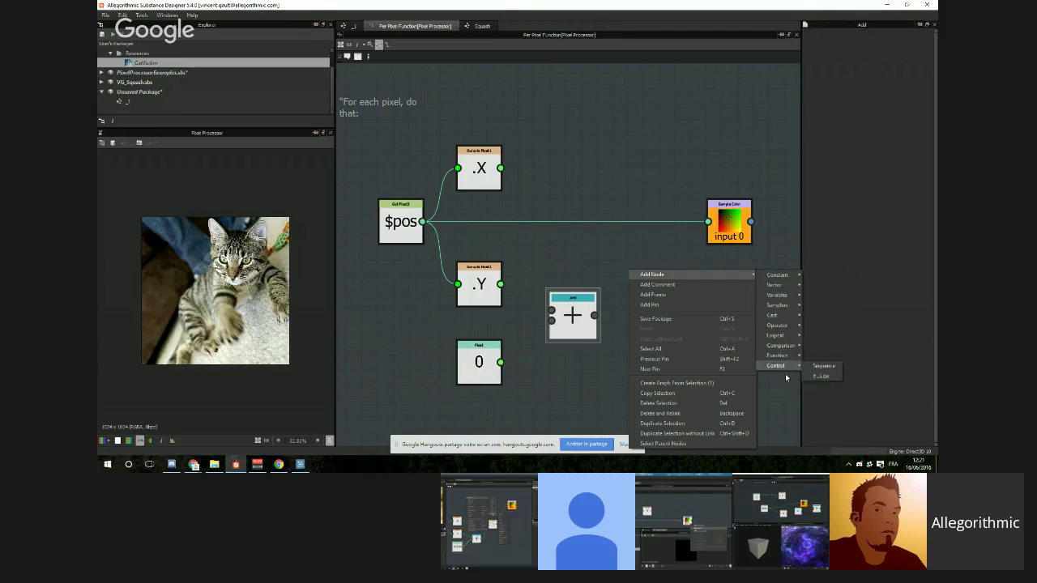
click(780, 267)
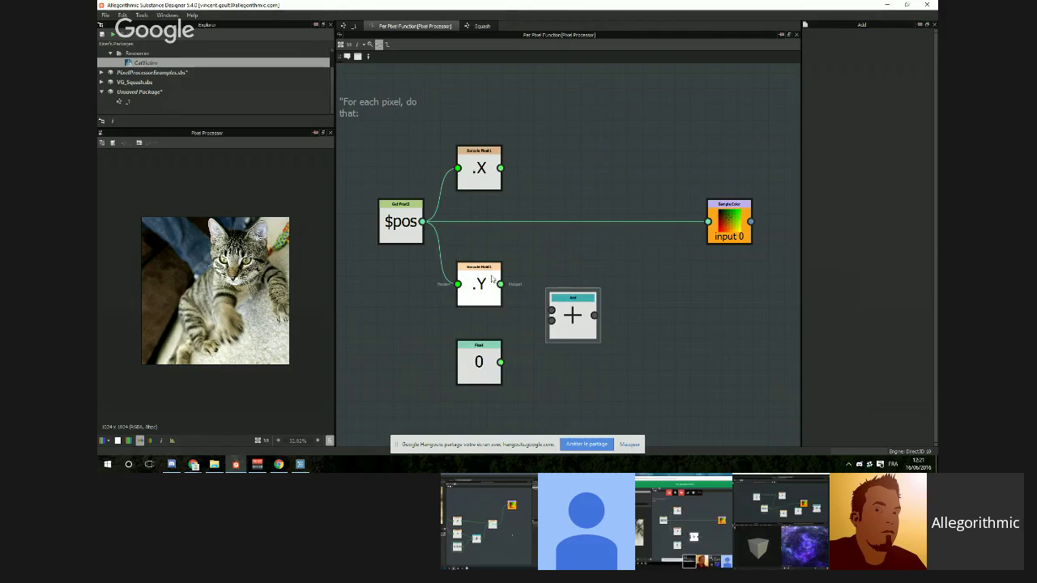
Step: Feed the Y swizzle output into input A of the Add node and the Float constant into input B
drag(502, 285, 551, 310)
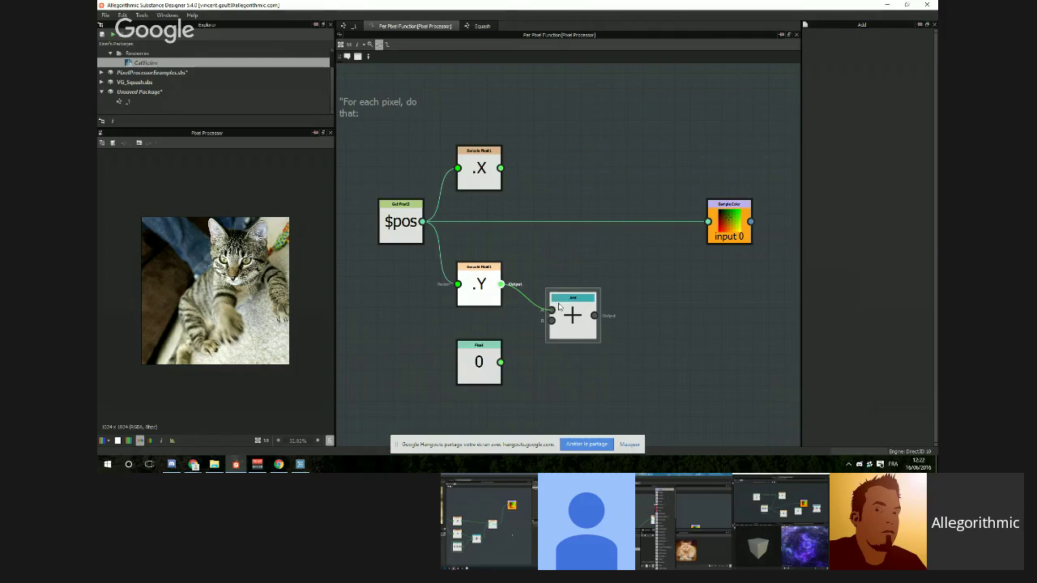
drag(501, 362, 551, 321)
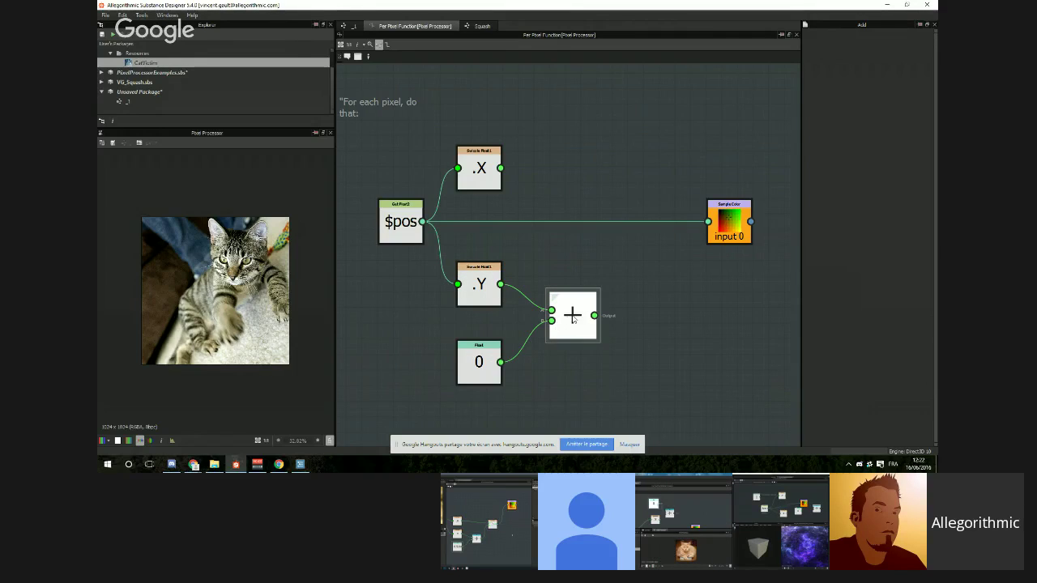
click(480, 362)
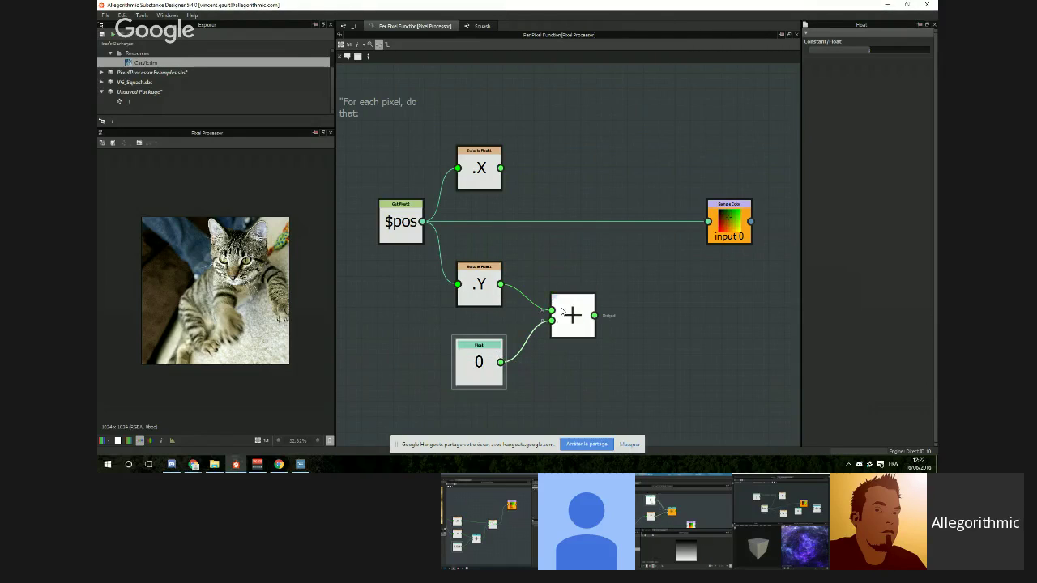
Step: Shift the Sample Color node further right to widen the gap after the Add node
middle_drag(605, 277, 574, 247)
scroll(574, 247, down, 1)
drag(695, 212, 747, 212)
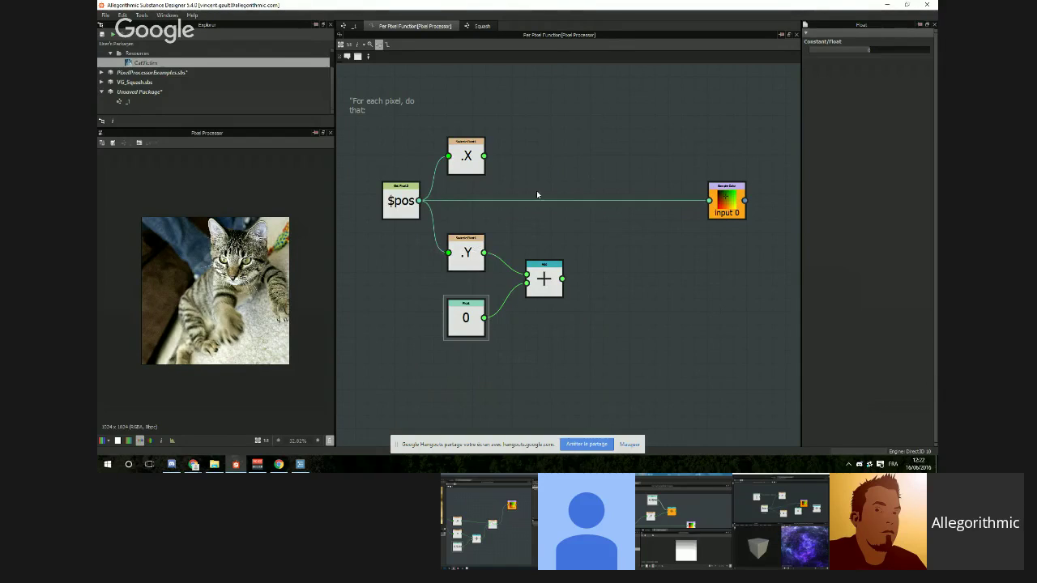
key(space)
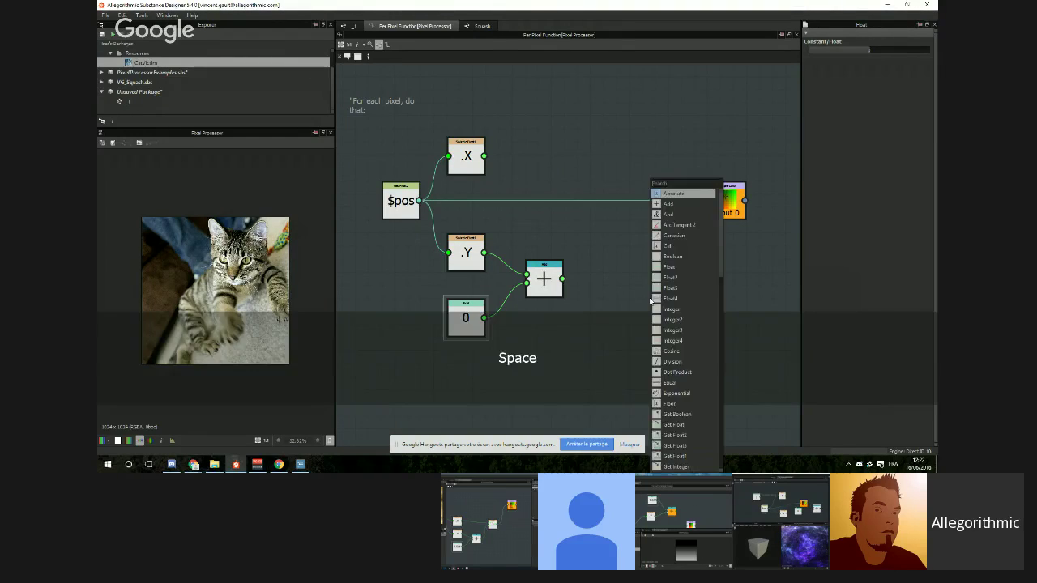
text(vecto)
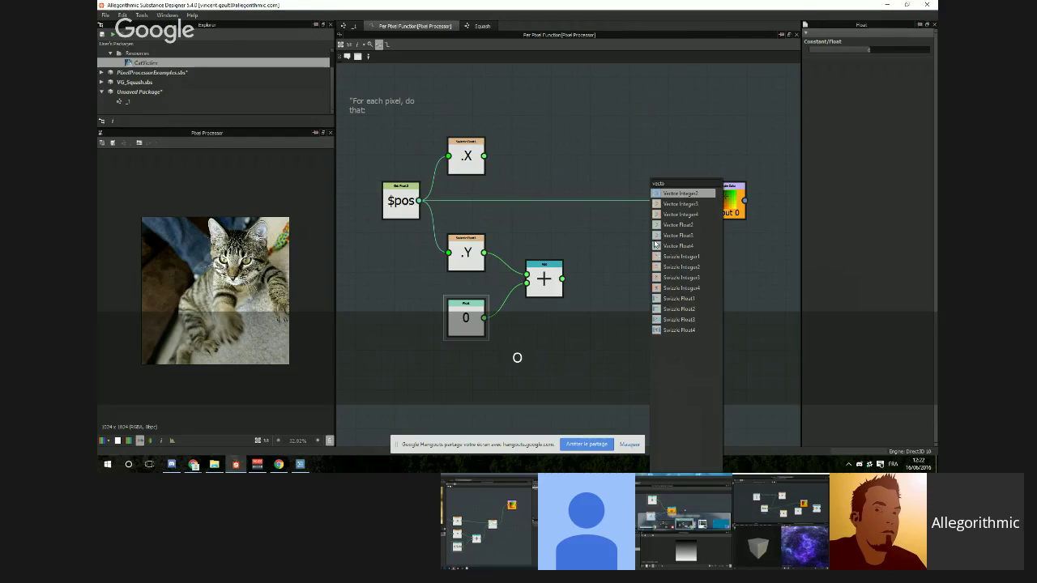
click(686, 308)
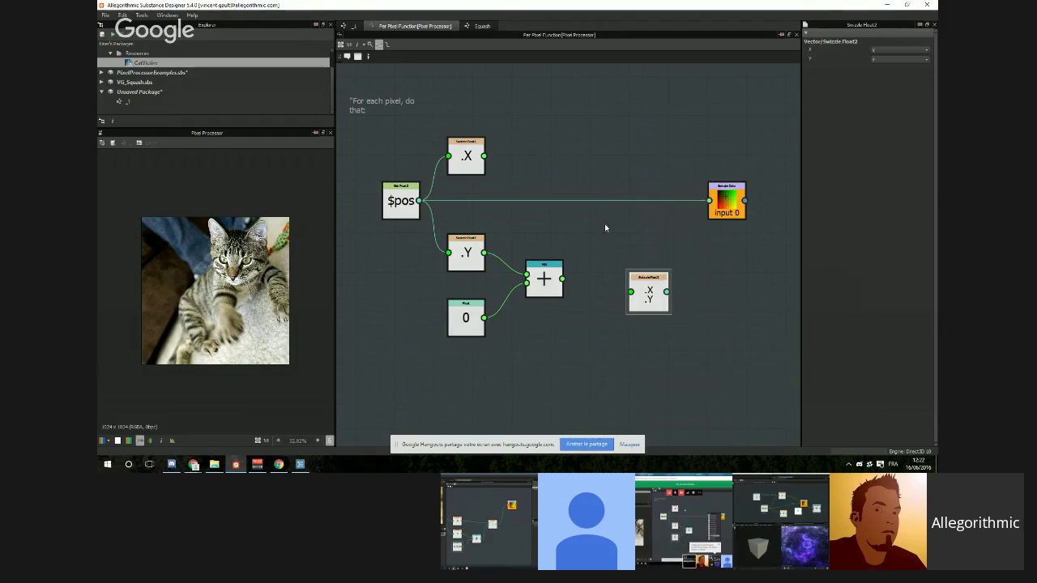
drag(644, 284, 625, 246)
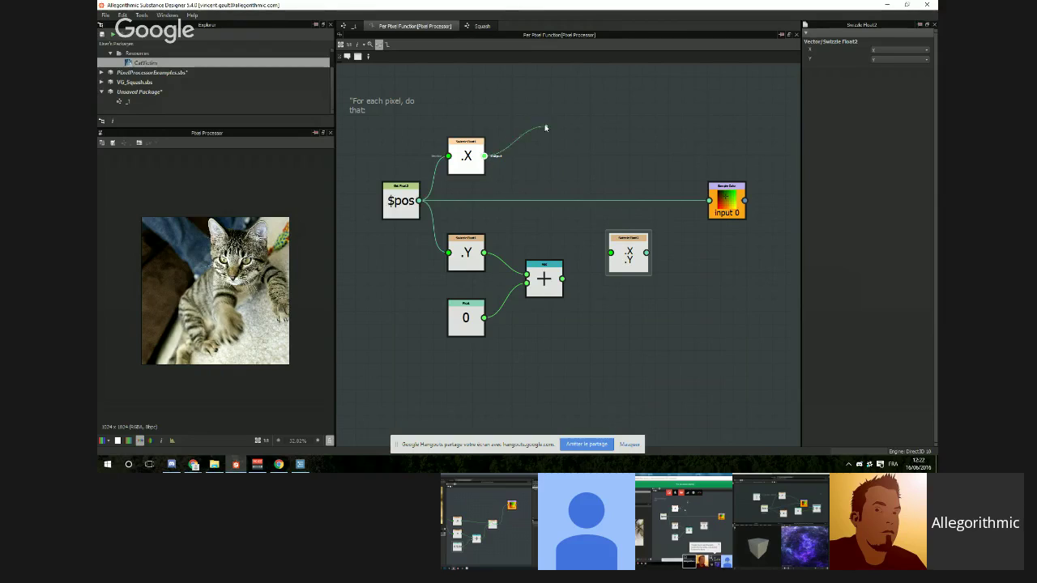
drag(545, 128, 641, 222)
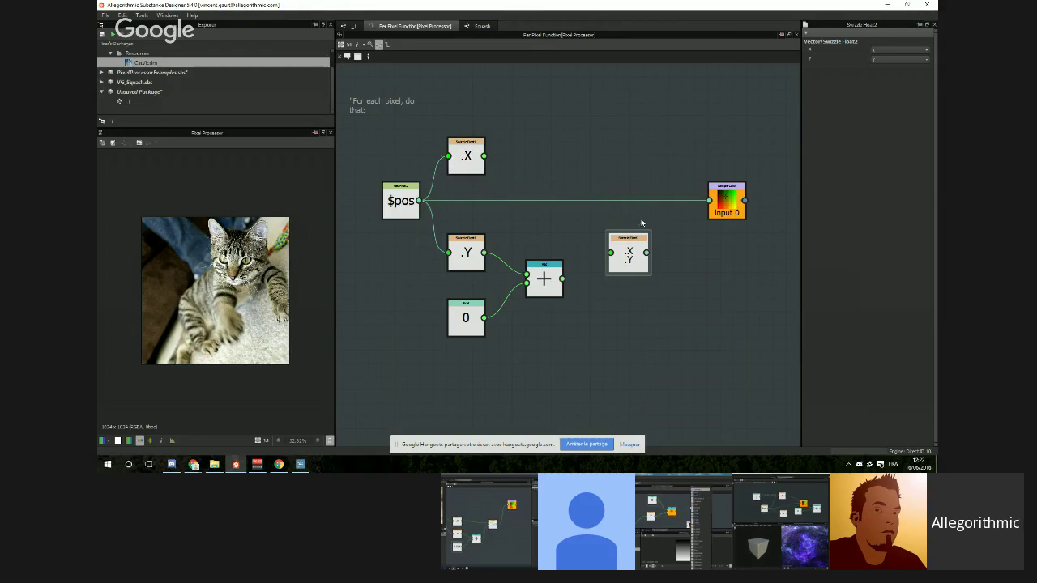
Step: Replace the Swizzle Float2 node with a Vector Float2 node placed between the Add and Sample Color nodes
key(space)
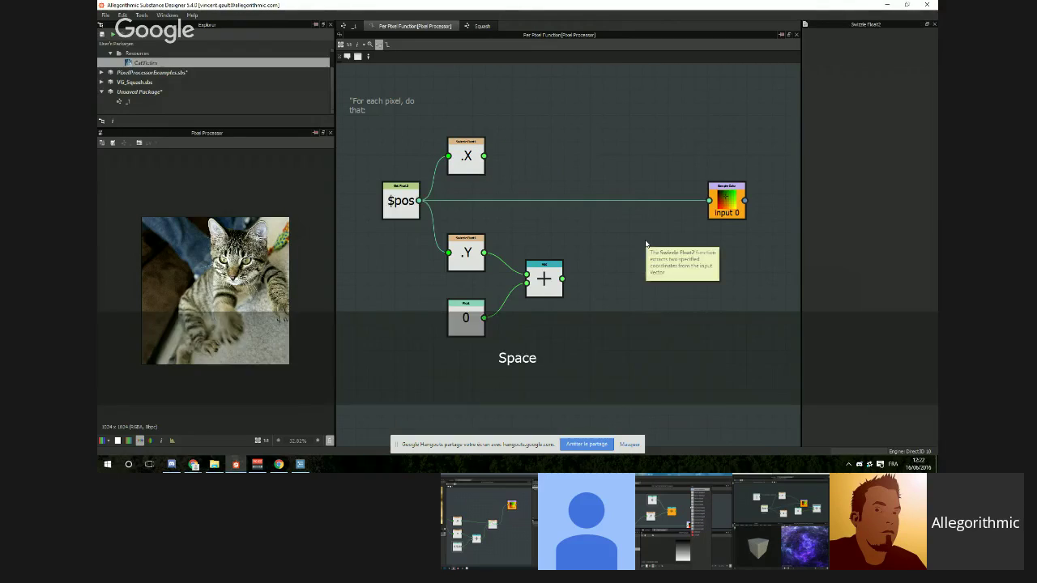
text(vect)
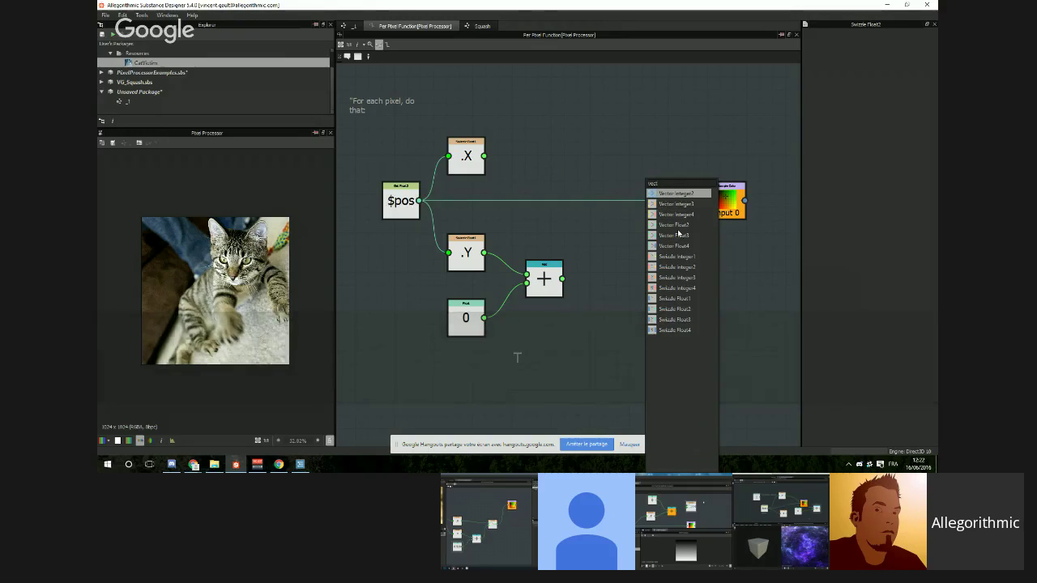
click(679, 228)
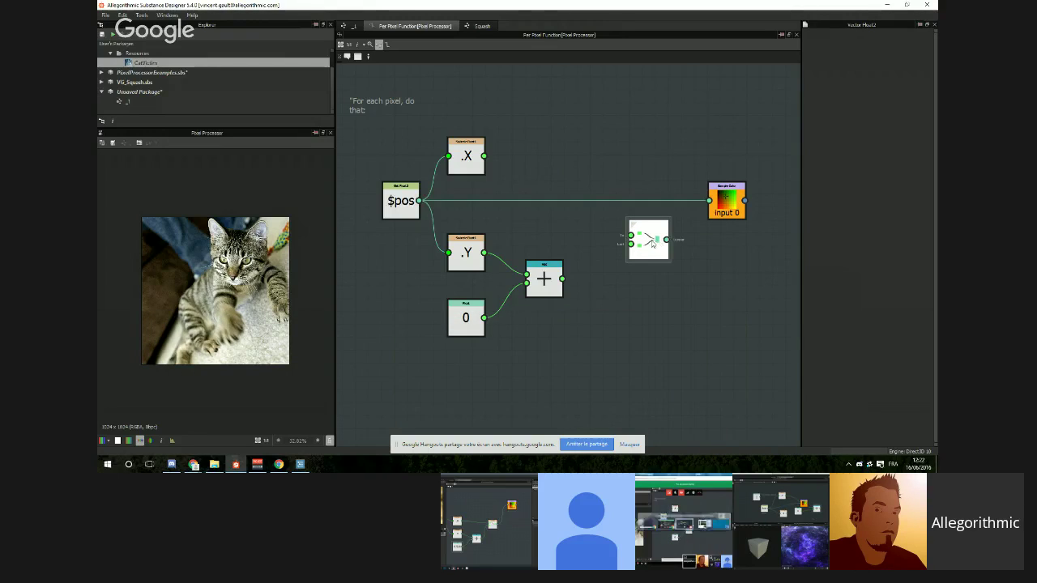
drag(655, 241, 647, 255)
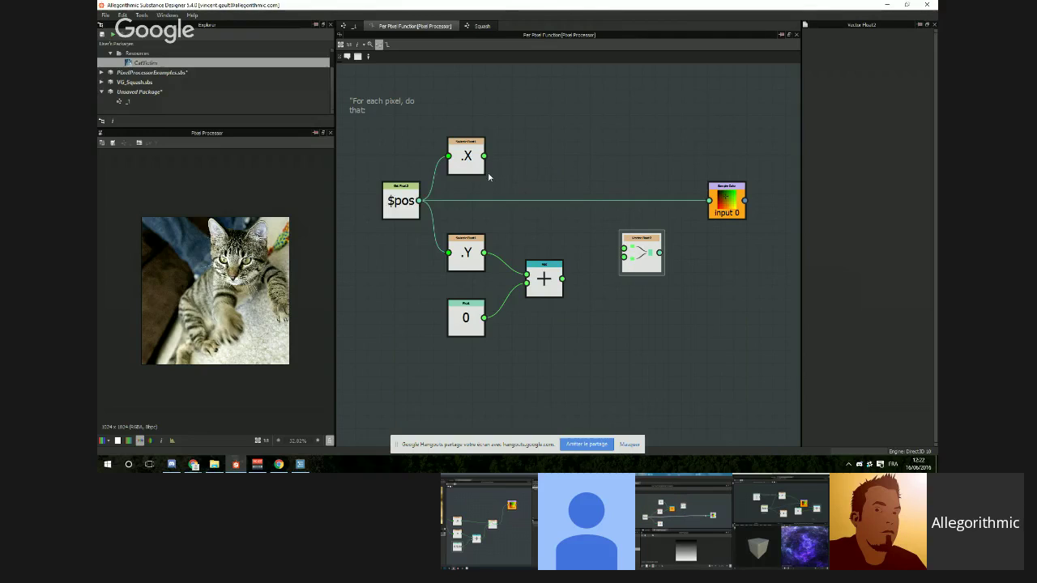
Step: Link the X swizzle and the Add result into the Vector Float2 node, and feed its output to Sample Color in place of $pos
drag(516, 163, 624, 248)
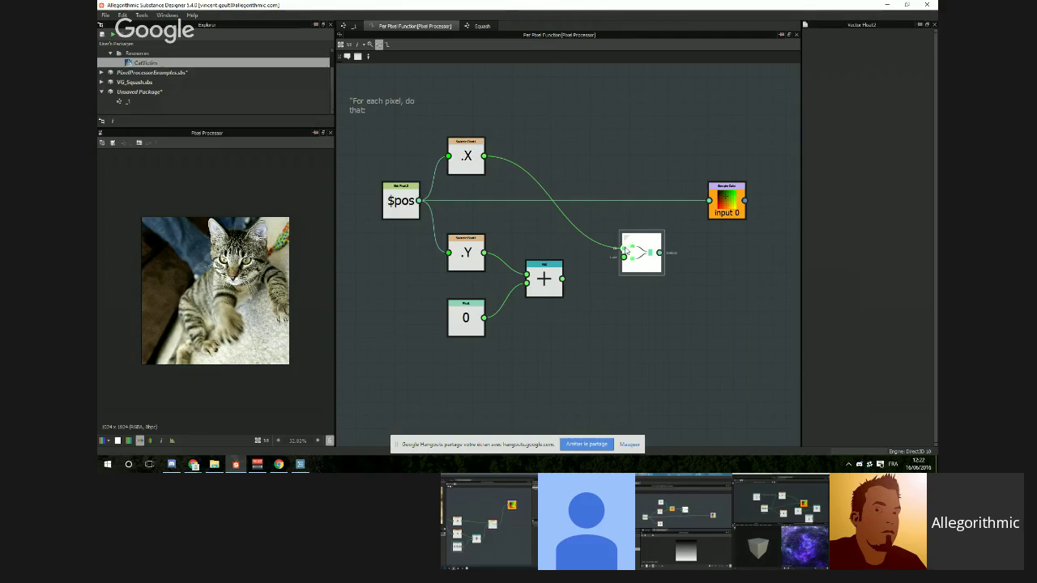
drag(564, 278, 623, 258)
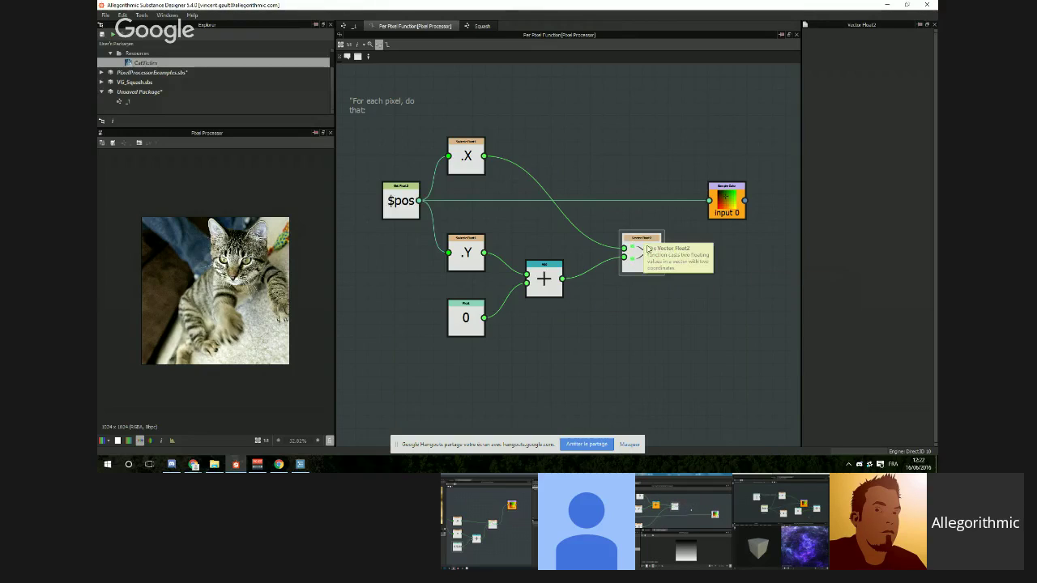
drag(663, 257, 684, 243)
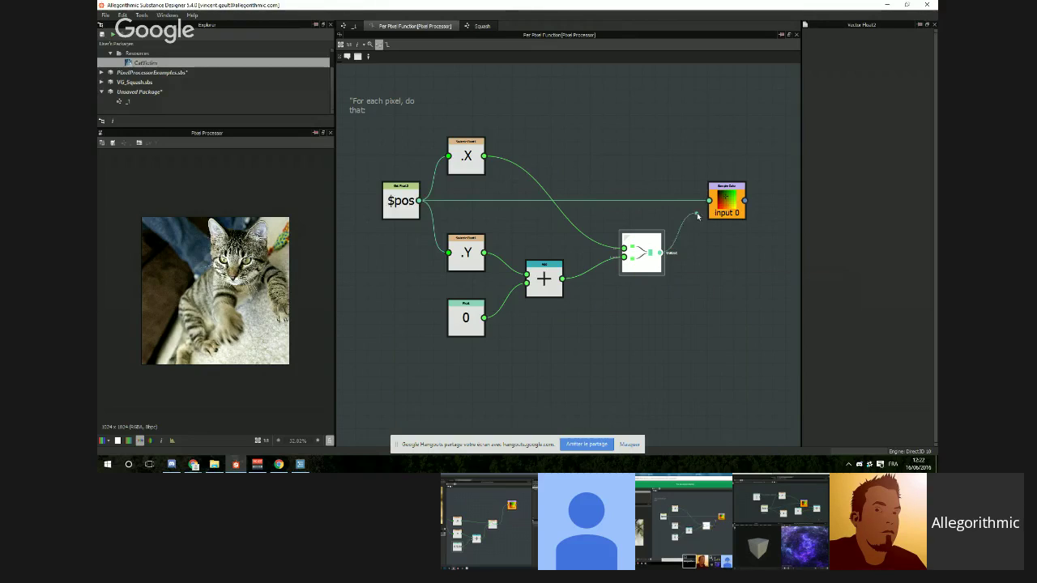
drag(704, 207, 709, 202)
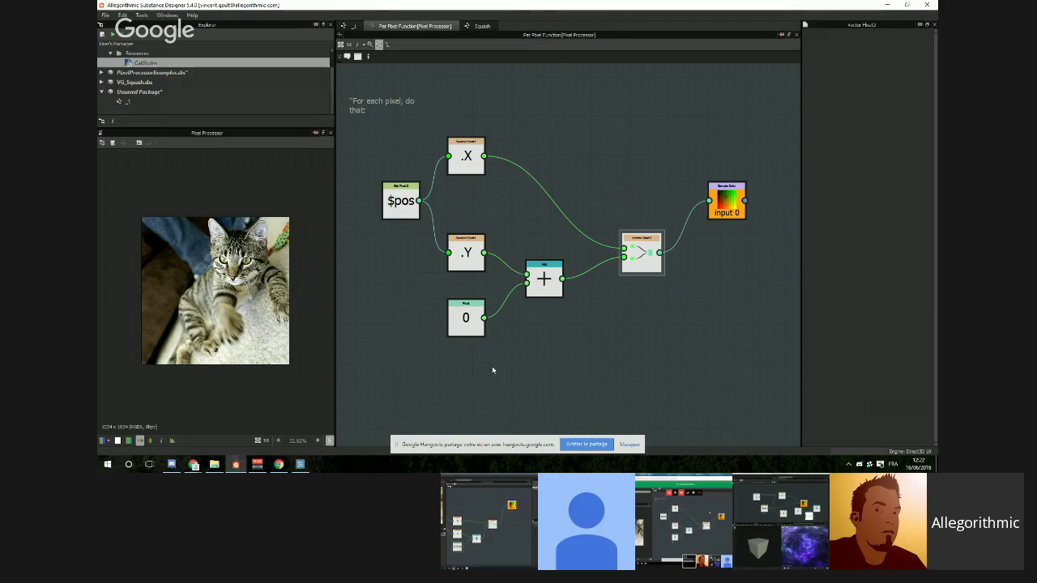
Step: Try Y offsets of 0.496 and -0.117 on the Float constant, and set it back to 0
click(472, 318)
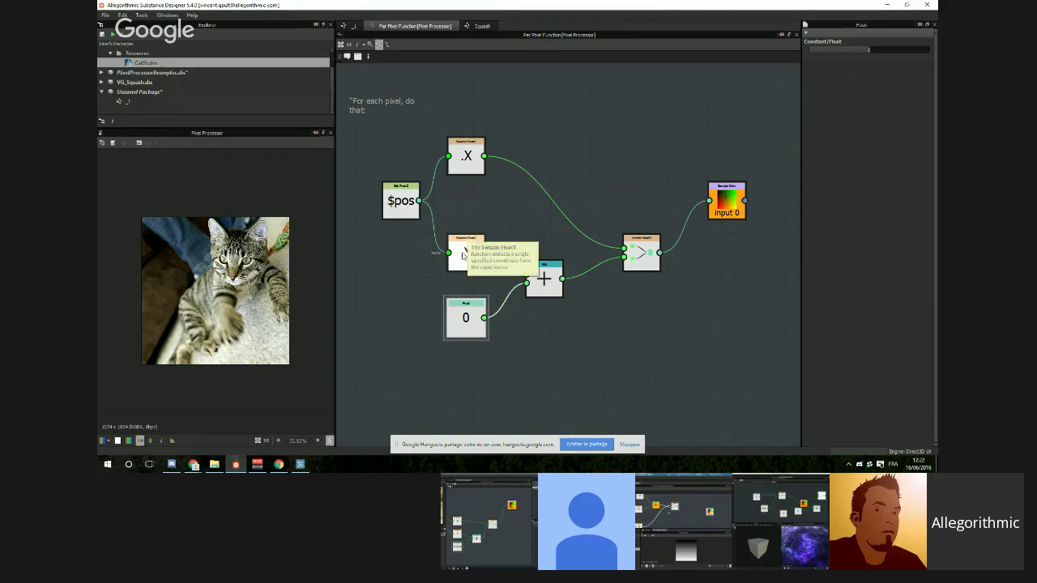
click(870, 50)
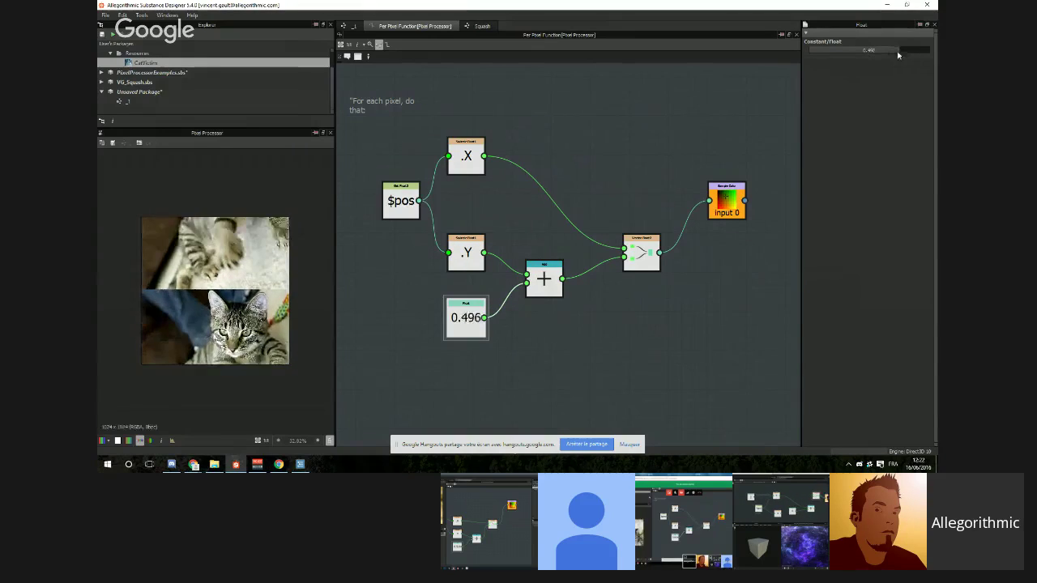
drag(899, 54, 865, 53)
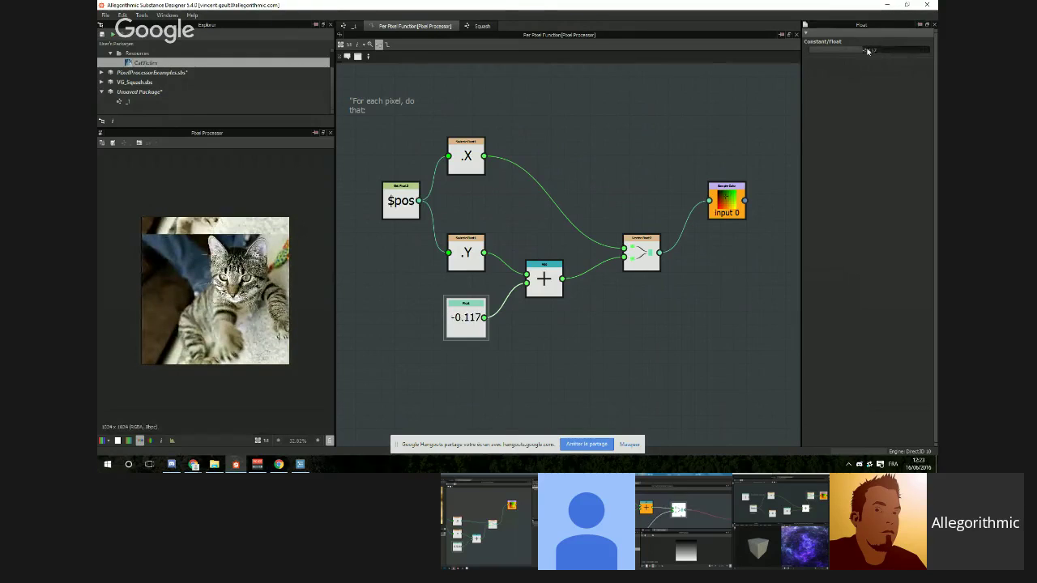
click(866, 49)
text(0)
key(Return)
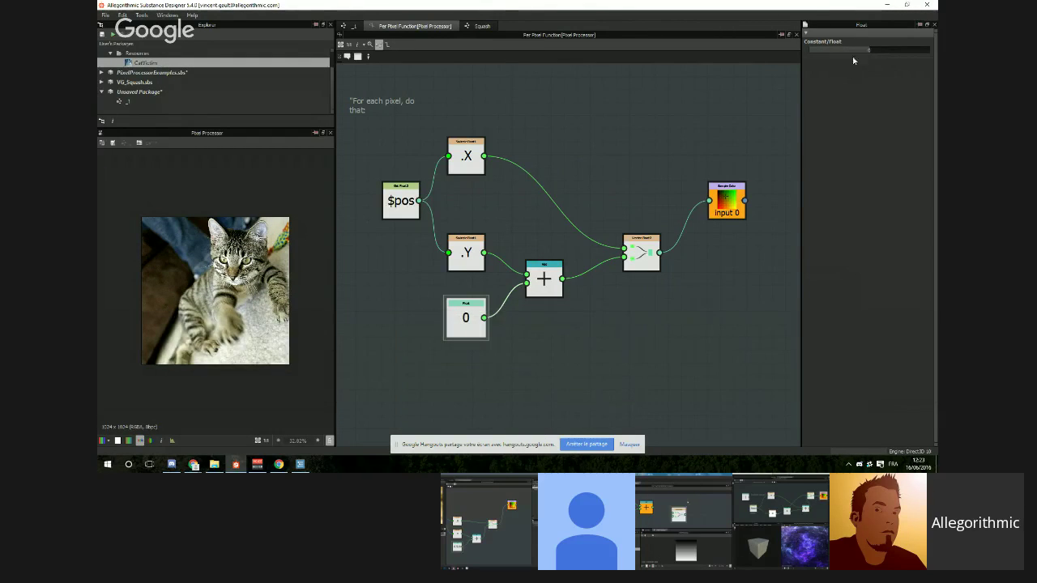
Step: Return from the per-pixel function to the main graph holding the Bitmap and Pixel Processor nodes
middle_drag(343, 319, 455, 295)
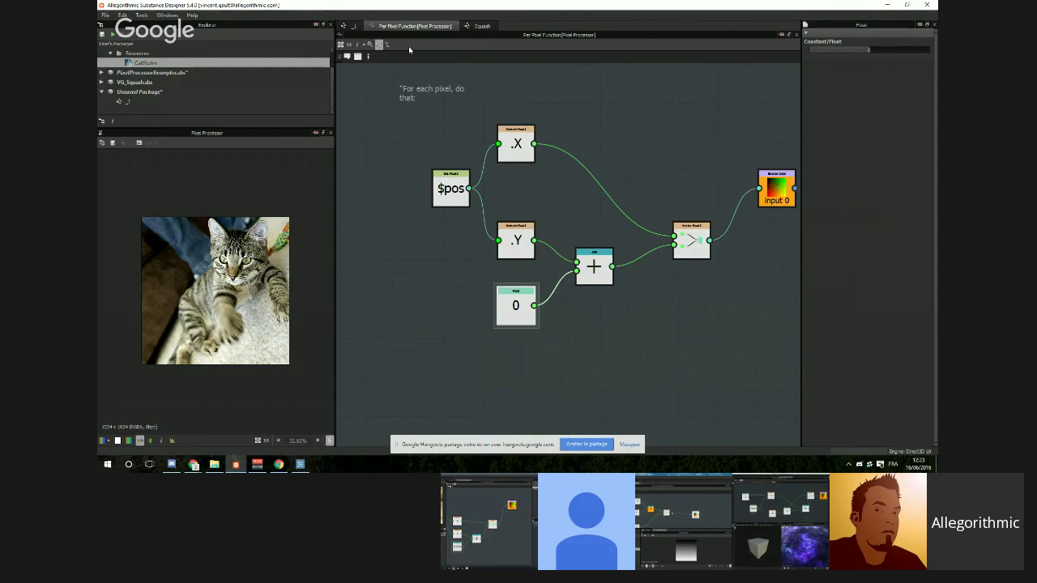
click(353, 28)
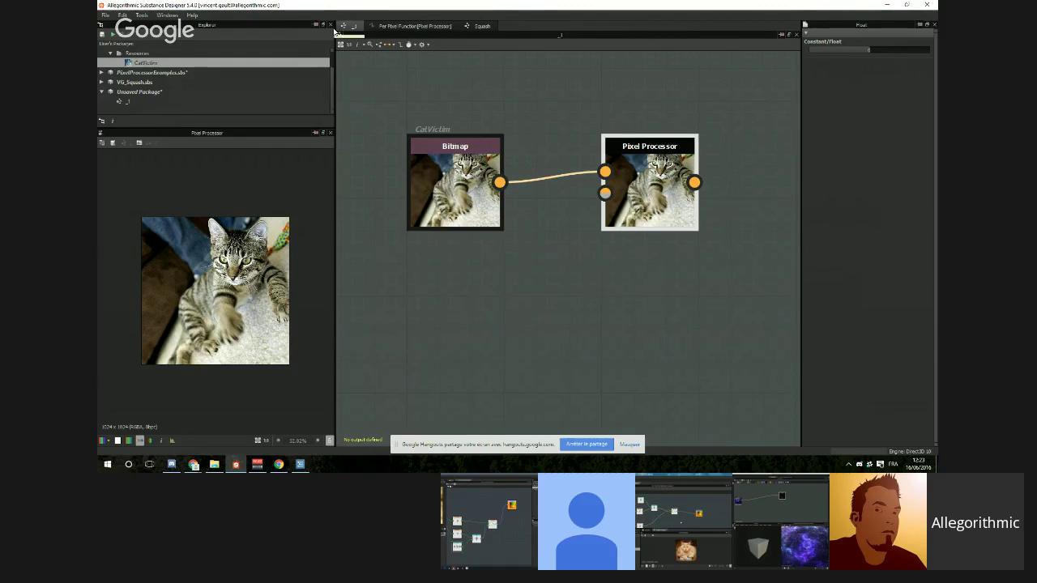
Step: Rename the graph in the unsaved package as training
click(130, 103)
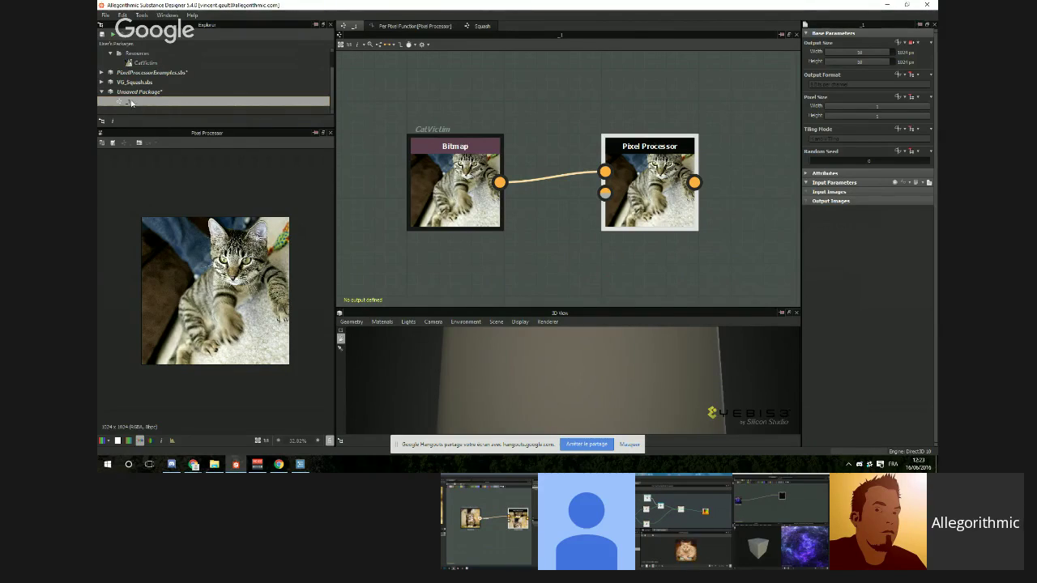
key(F2)
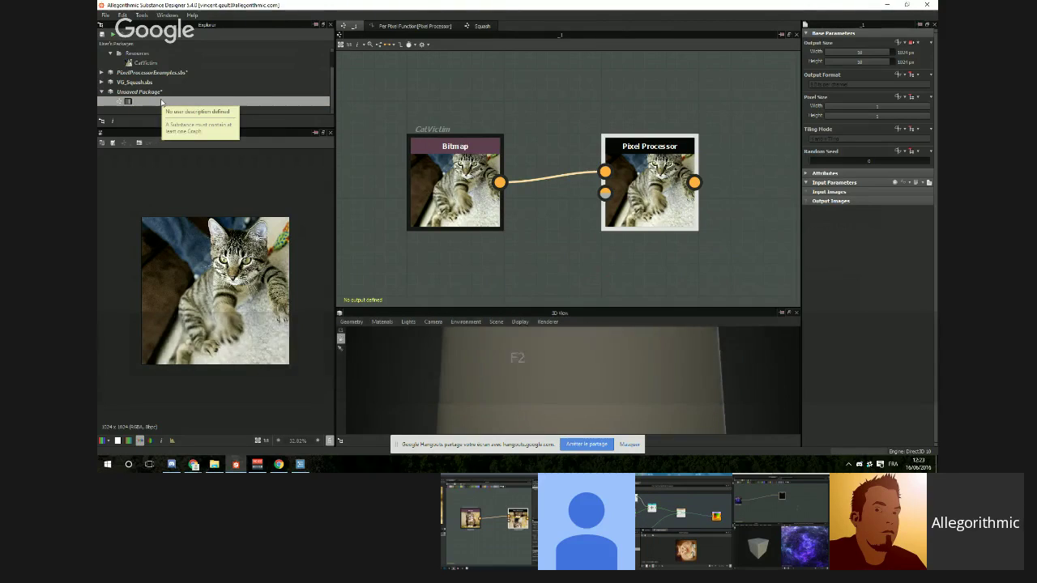
text(R)
key(Return)
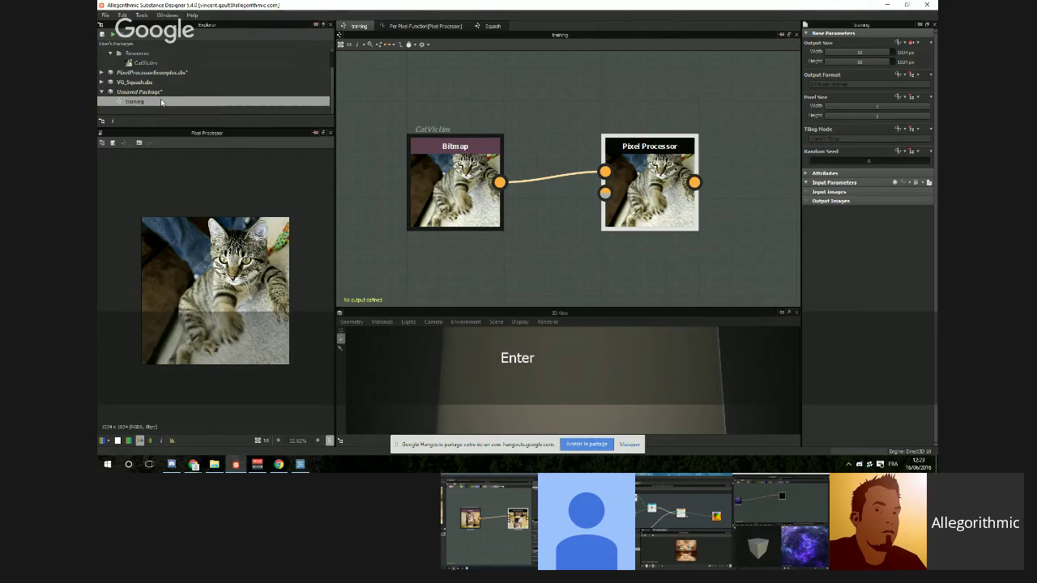
Step: Close the 3D view so that the training graph gets the full height of the work area
scroll(570, 232, down, 3)
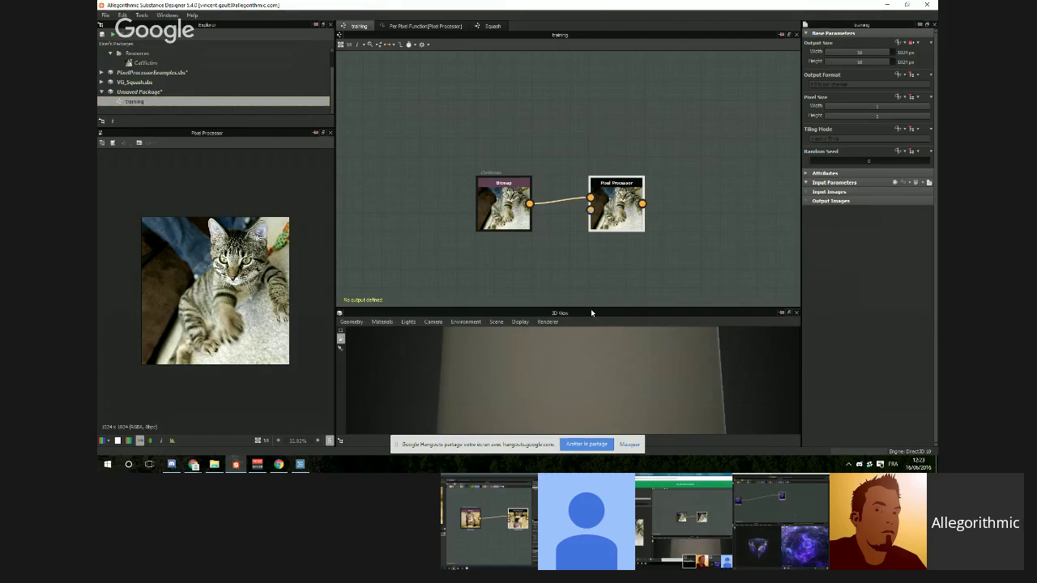
drag(590, 310, 803, 254)
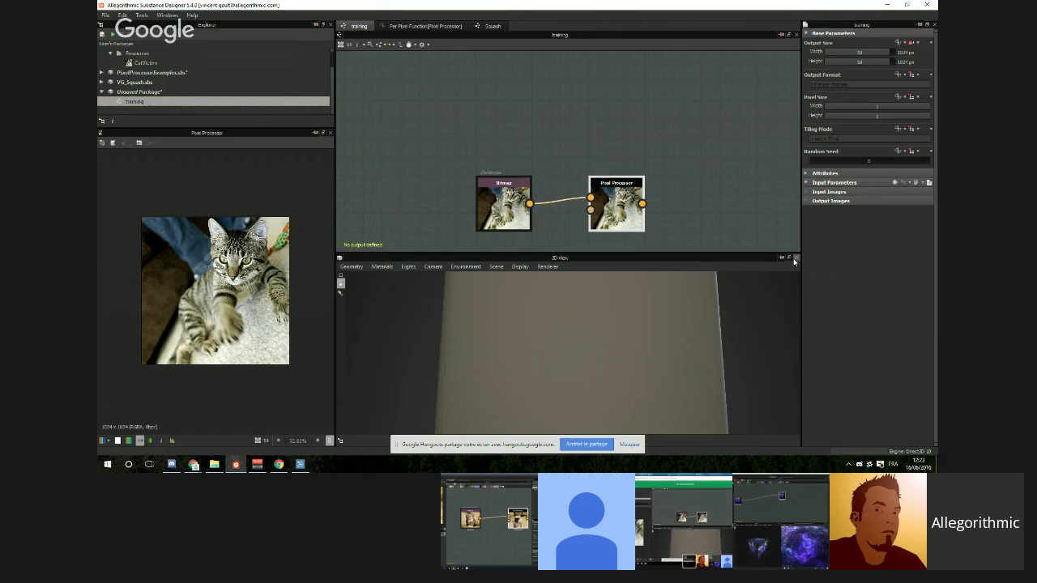
click(796, 258)
scroll(552, 257, up, 3)
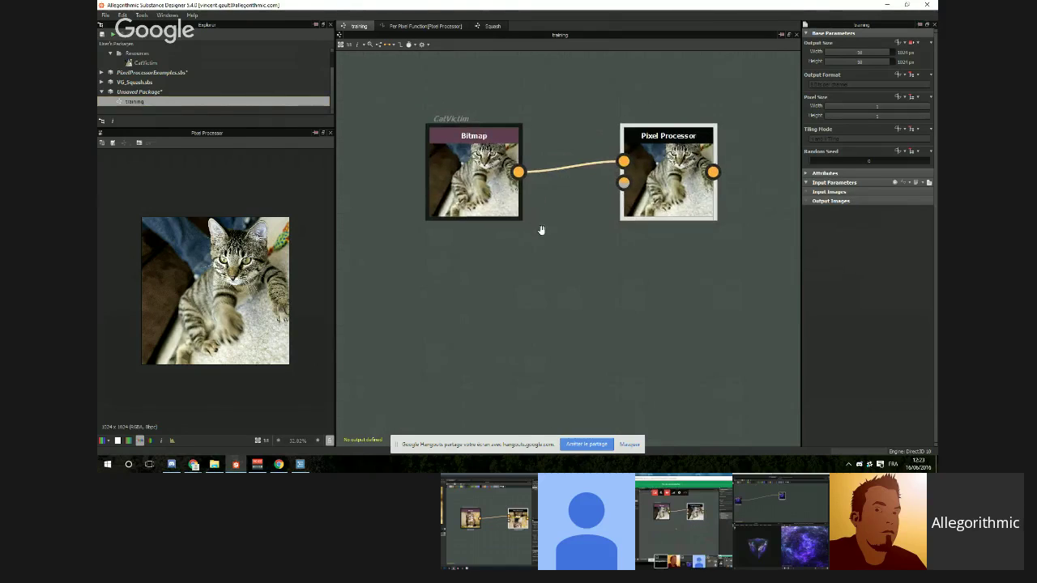
Step: Space out the Bitmap and Pixel Processor nodes, add a Creased noise node beneath the Bitmap, and link it to the Pixel Processor's second input
drag(664, 202, 664, 234)
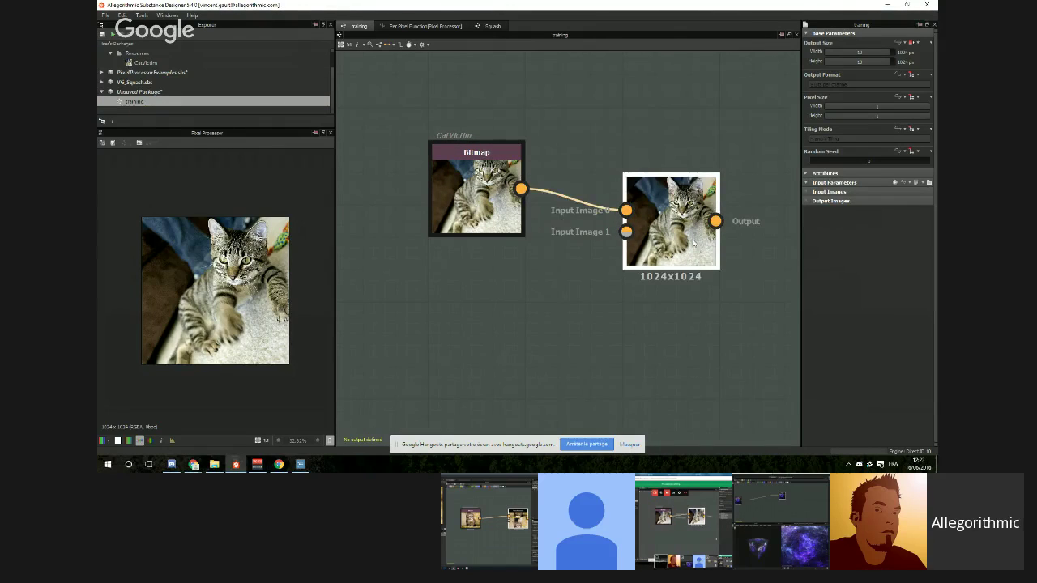
drag(494, 205, 493, 170)
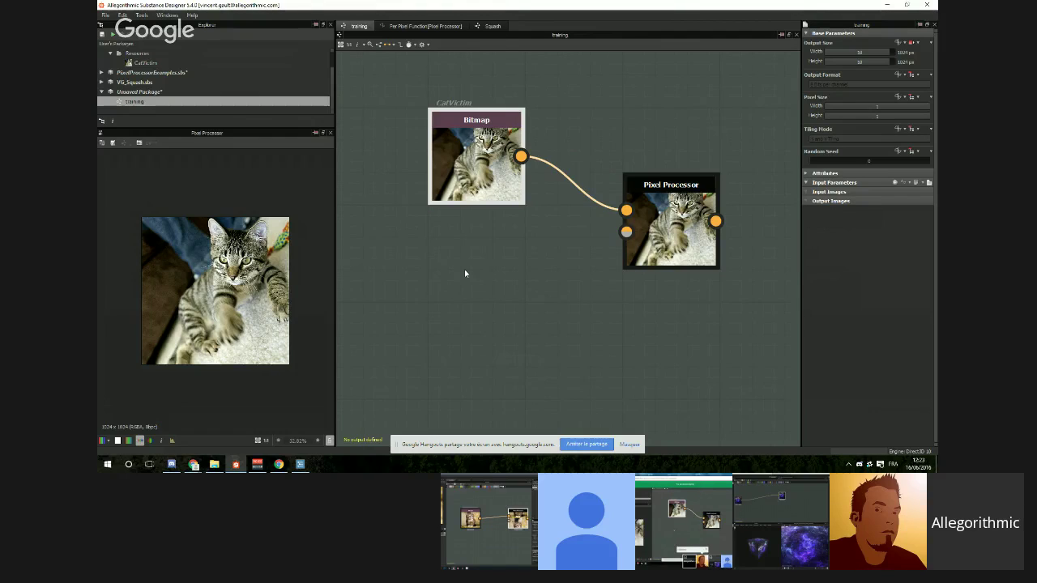
key(space)
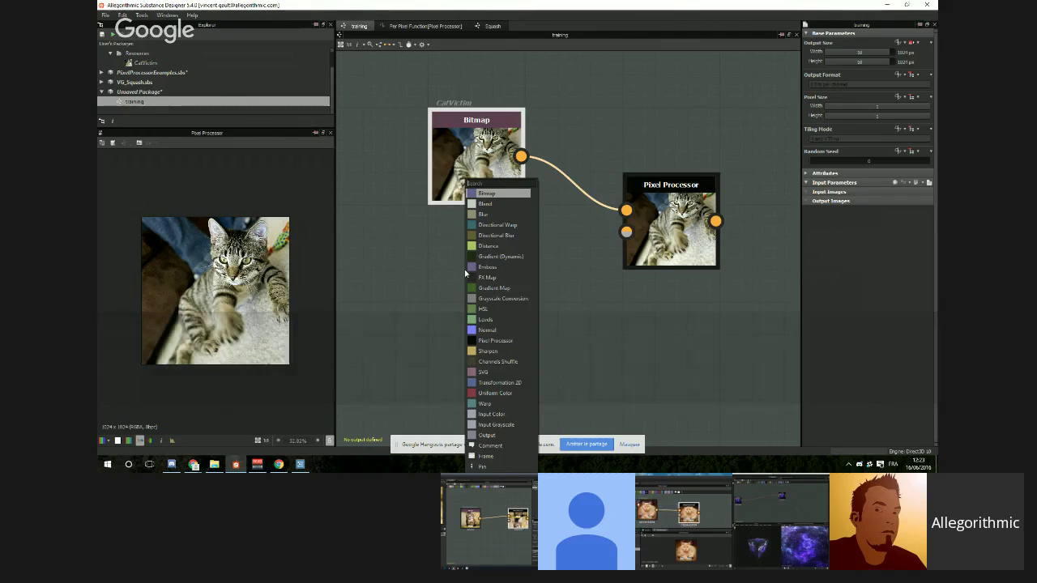
text(noi)
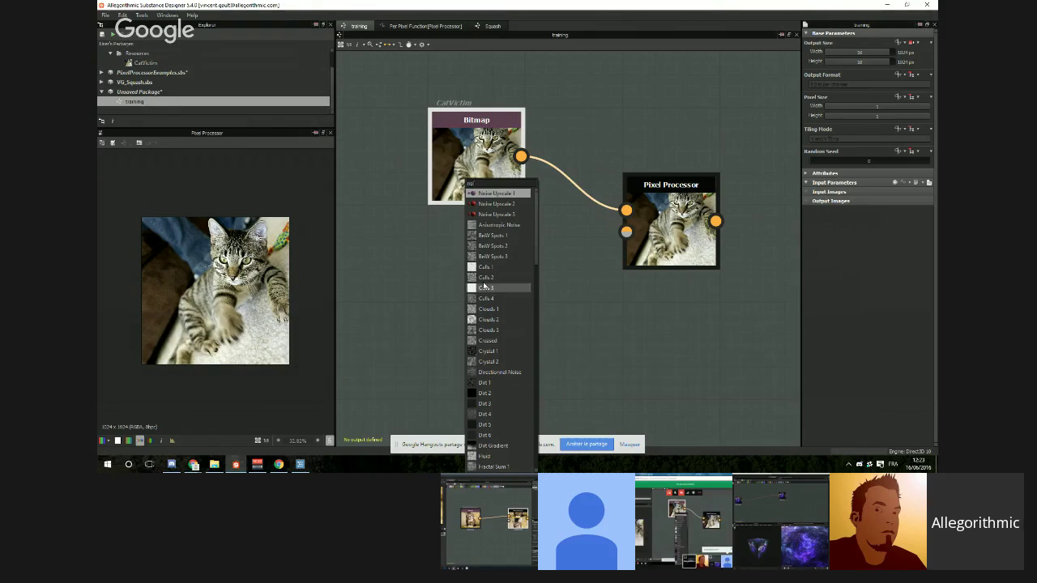
click(488, 341)
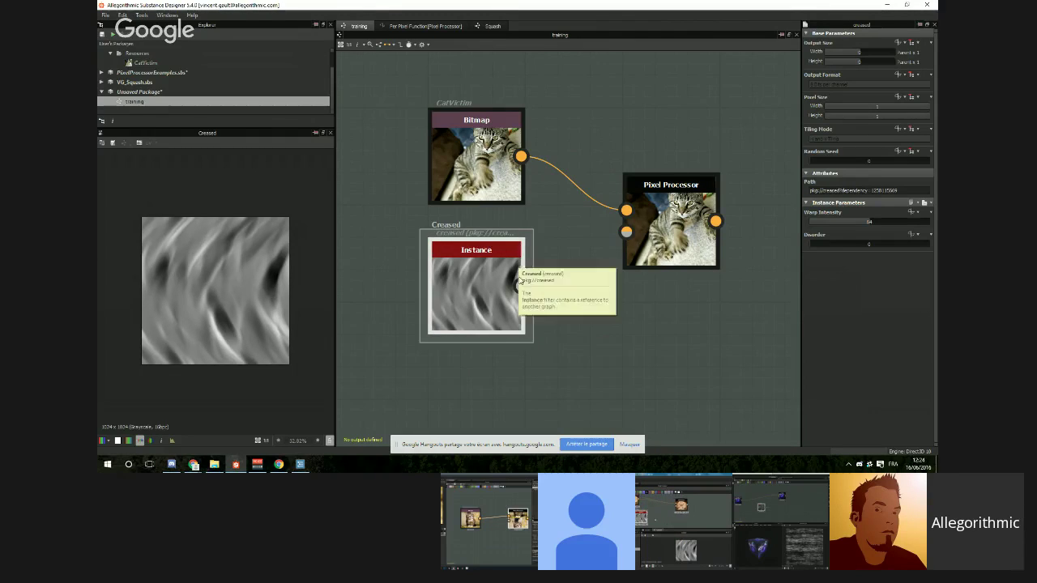
drag(603, 249, 625, 239)
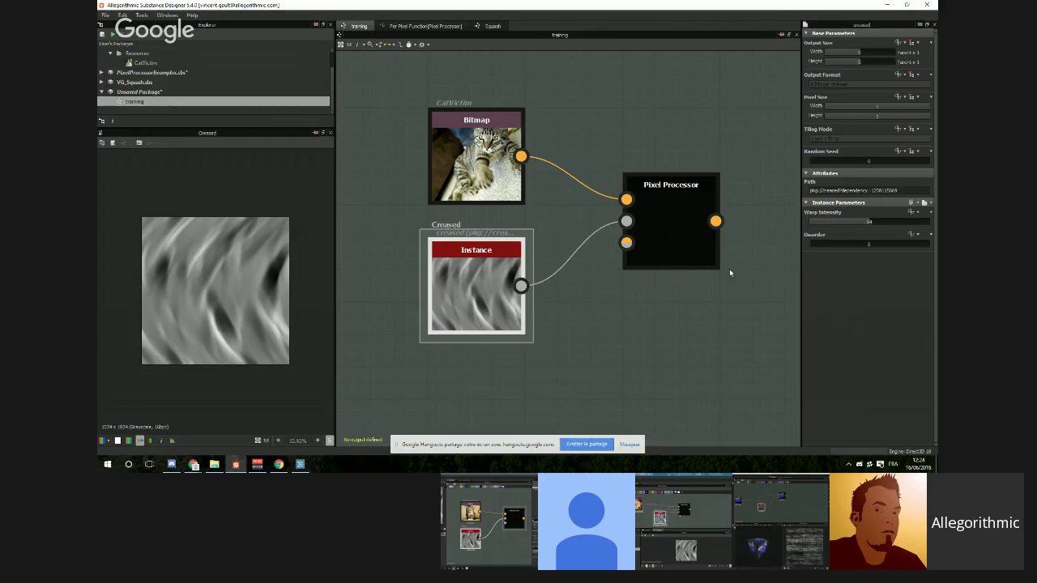
Step: Return to the per-pixel function and move the $pos node farther away from the X and Y swizzle nodes
click(420, 27)
middle_drag(697, 284, 639, 284)
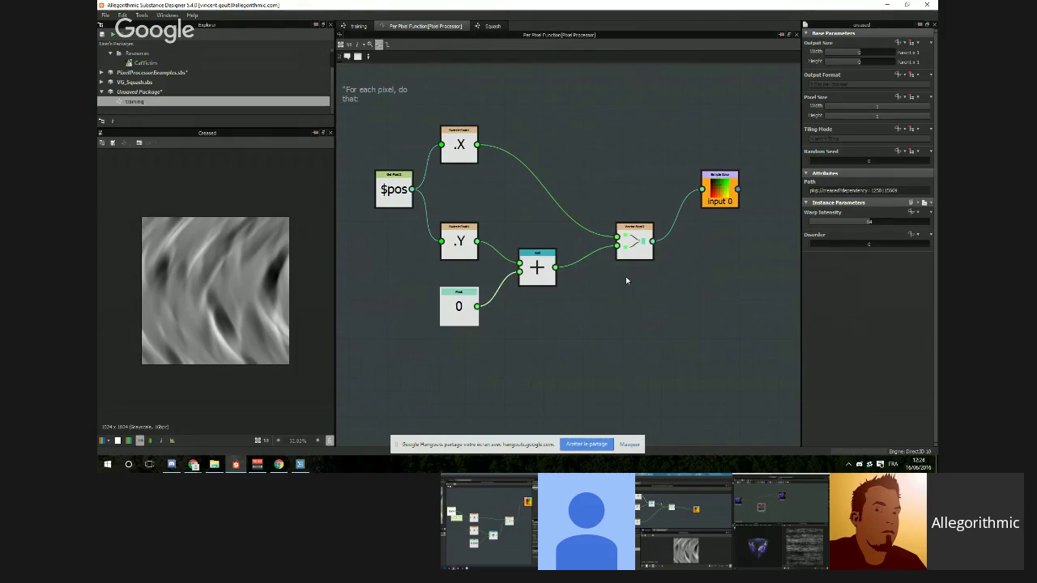
middle_drag(479, 301, 519, 268)
drag(432, 162, 381, 160)
middle_drag(414, 187, 521, 186)
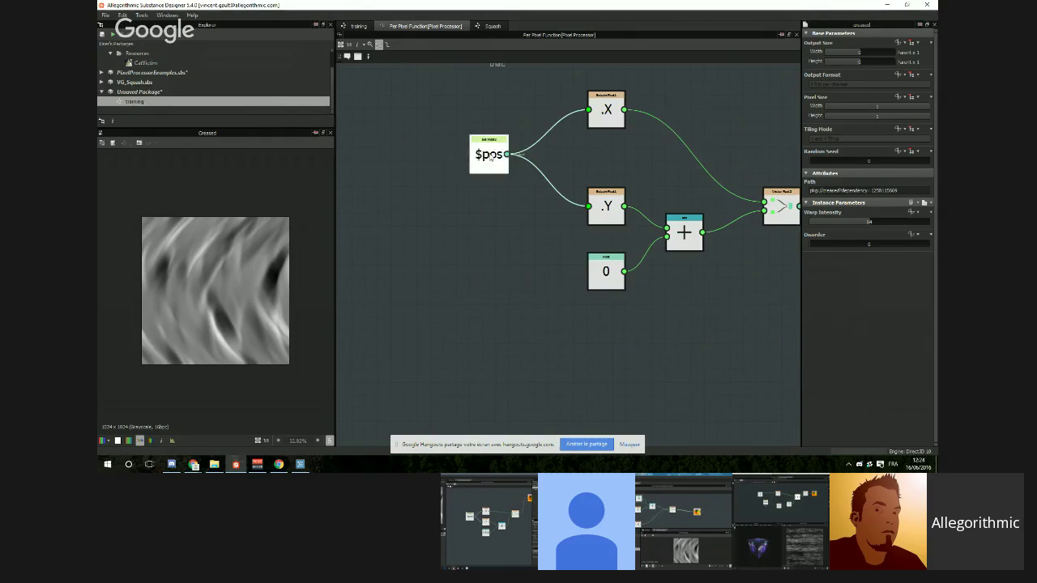
drag(490, 156, 452, 169)
middle_drag(526, 76, 526, 130)
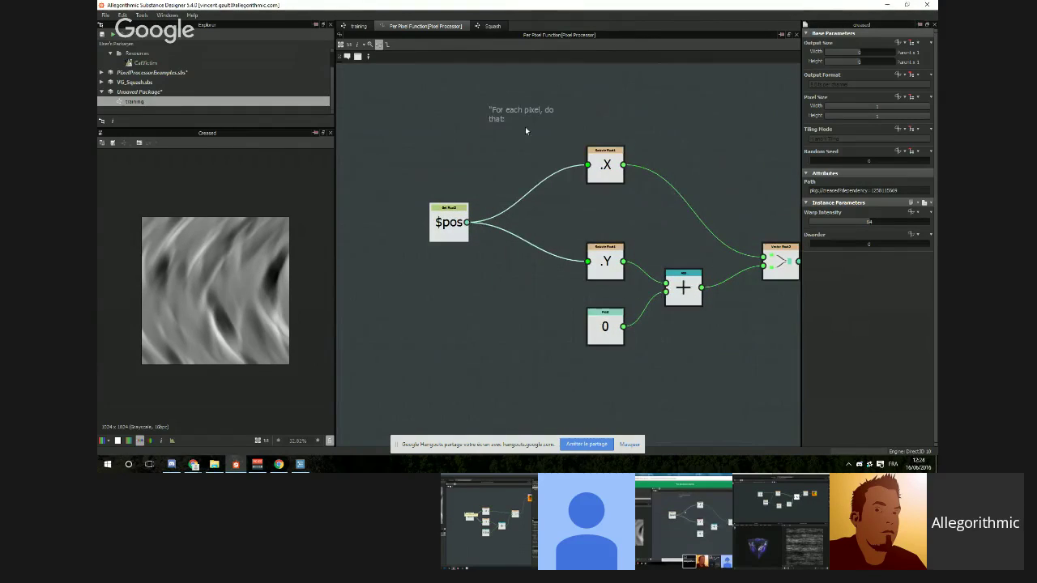
click(494, 278)
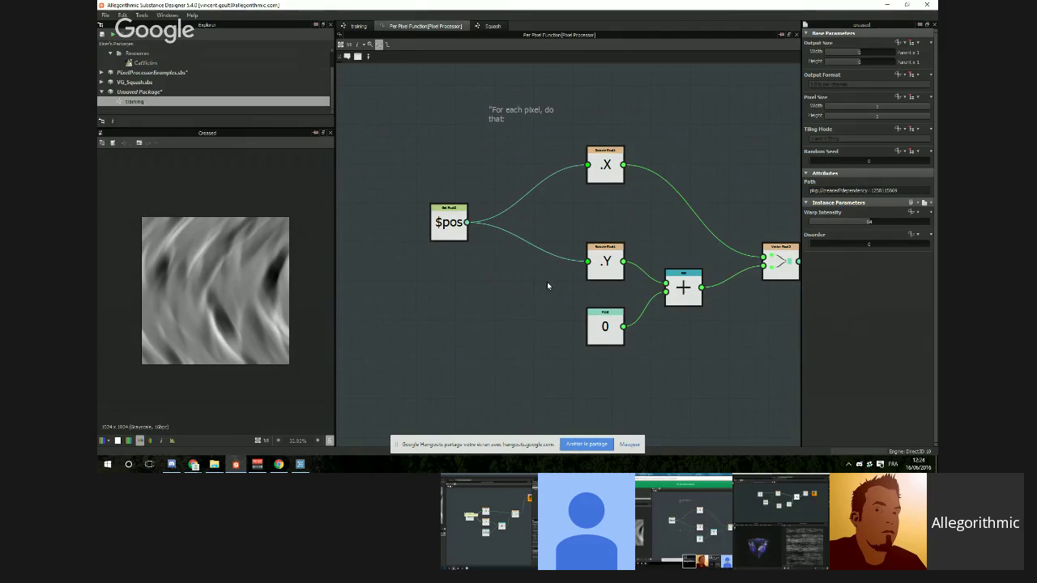
Step: Add a Sample Gray node between $pos and the Float constant, and set its input to Input Image 1
key(space)
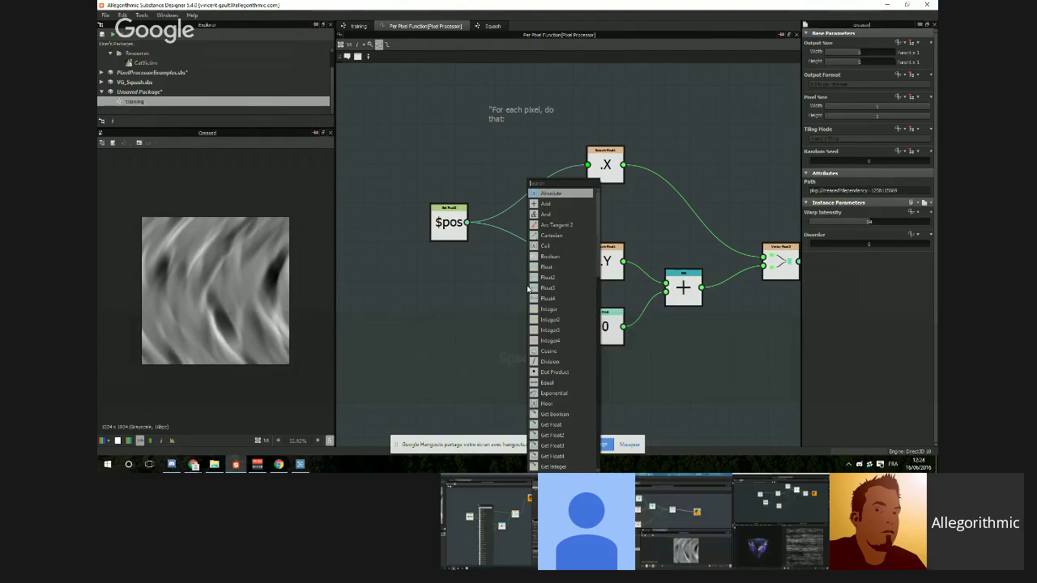
text(sam)
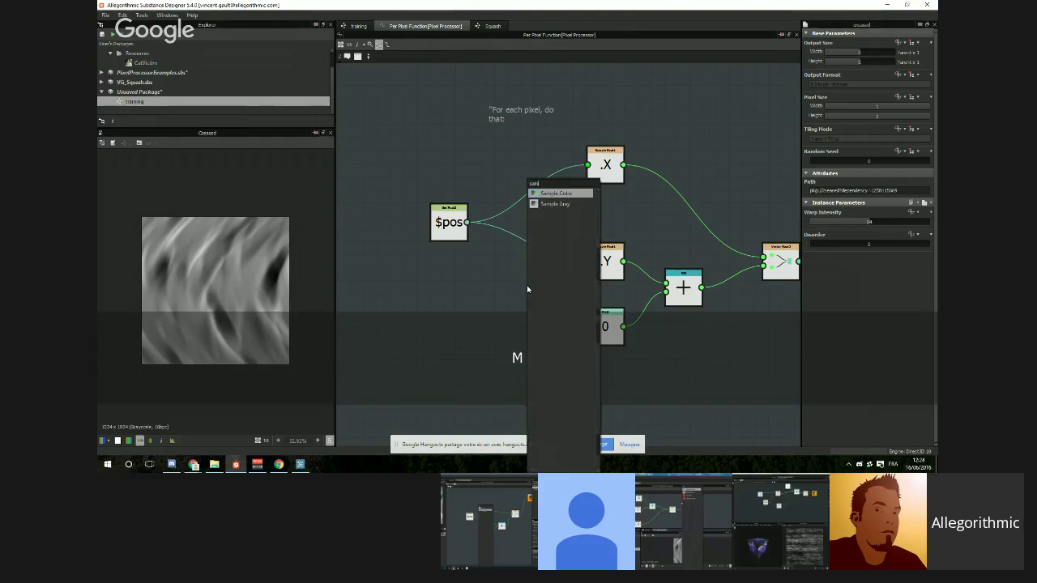
click(549, 204)
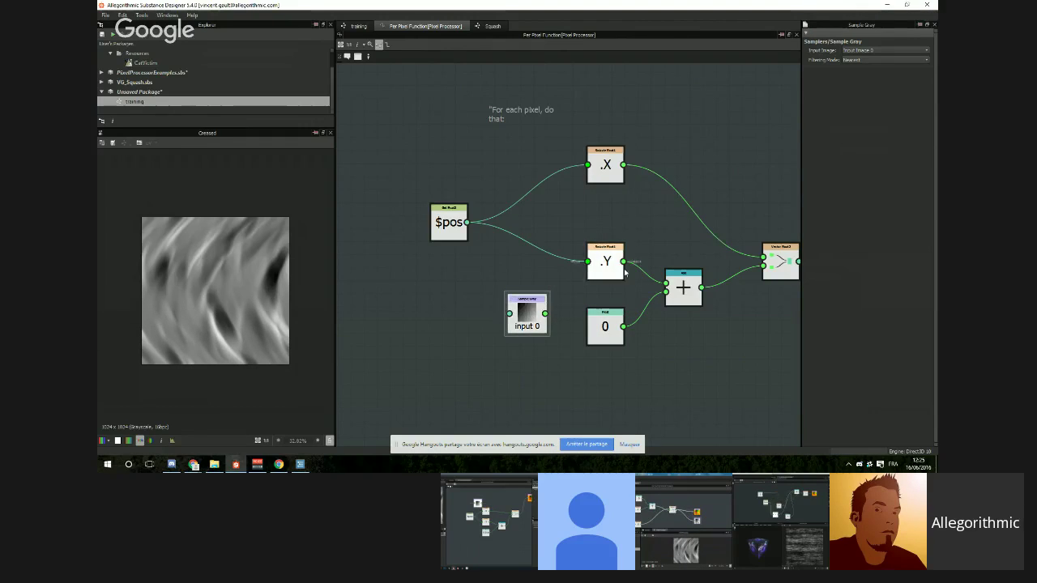
scroll(509, 338, up, 3)
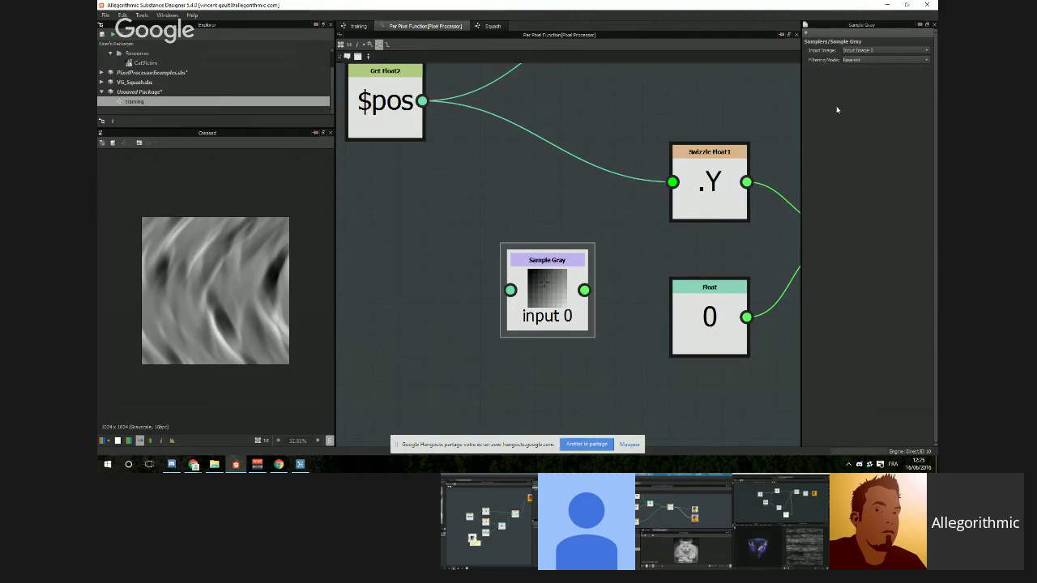
click(904, 51)
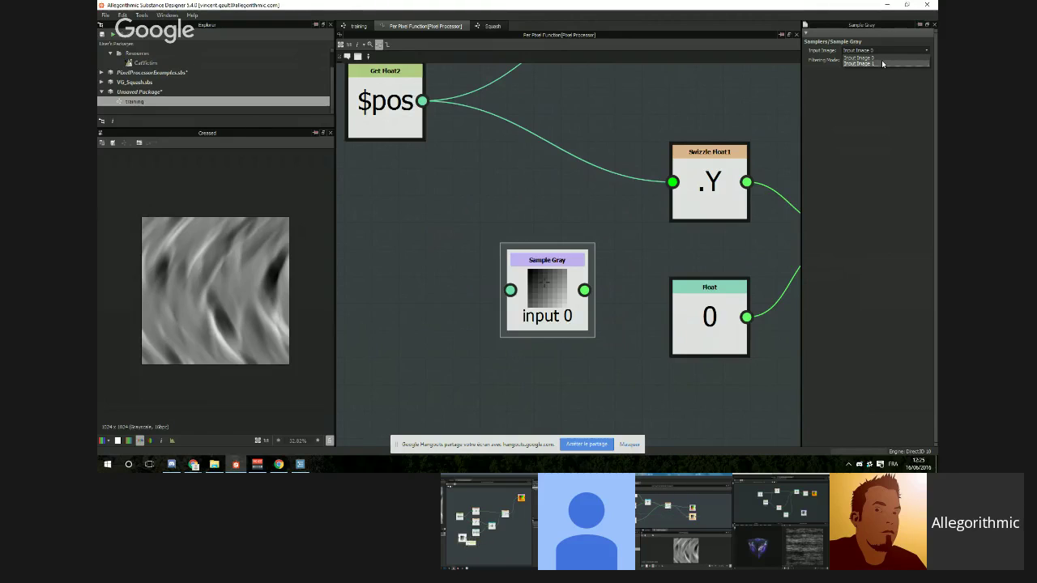
click(882, 63)
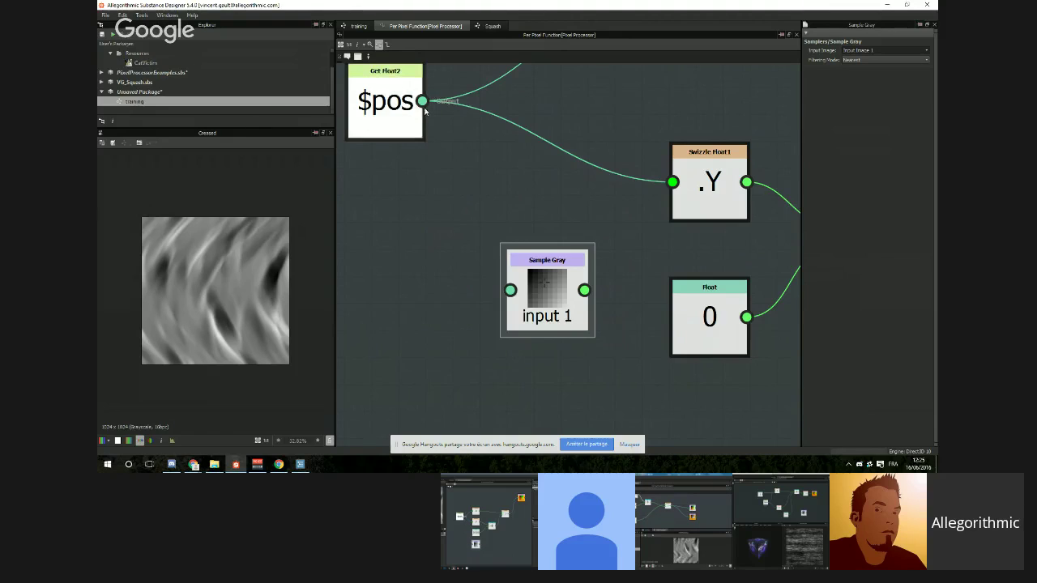
Step: Connect $pos to the Sample Gray node's Position input and shift the node slightly closer to the Float constant
drag(422, 100, 503, 295)
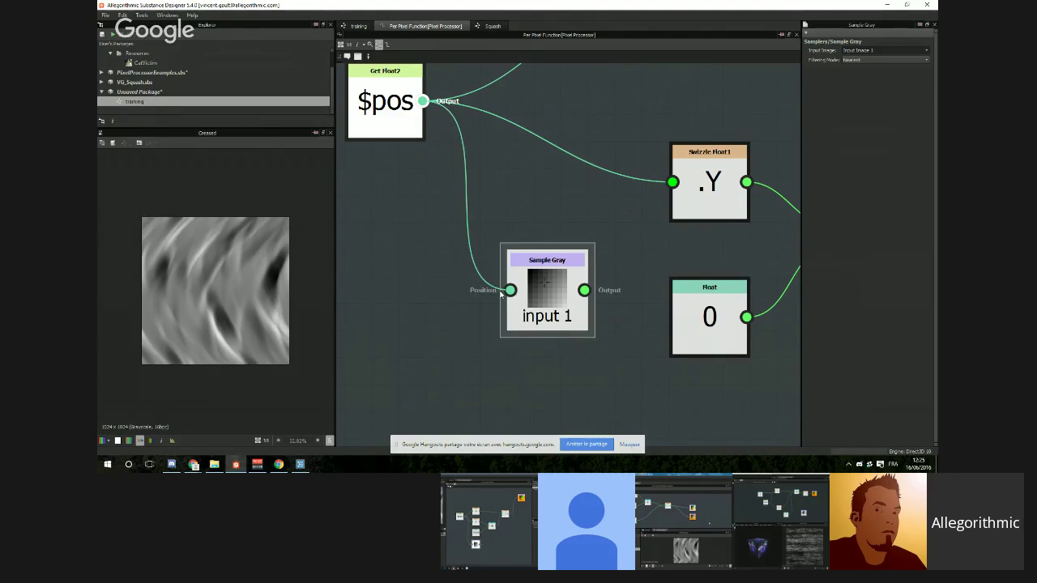
scroll(600, 249, down, 2)
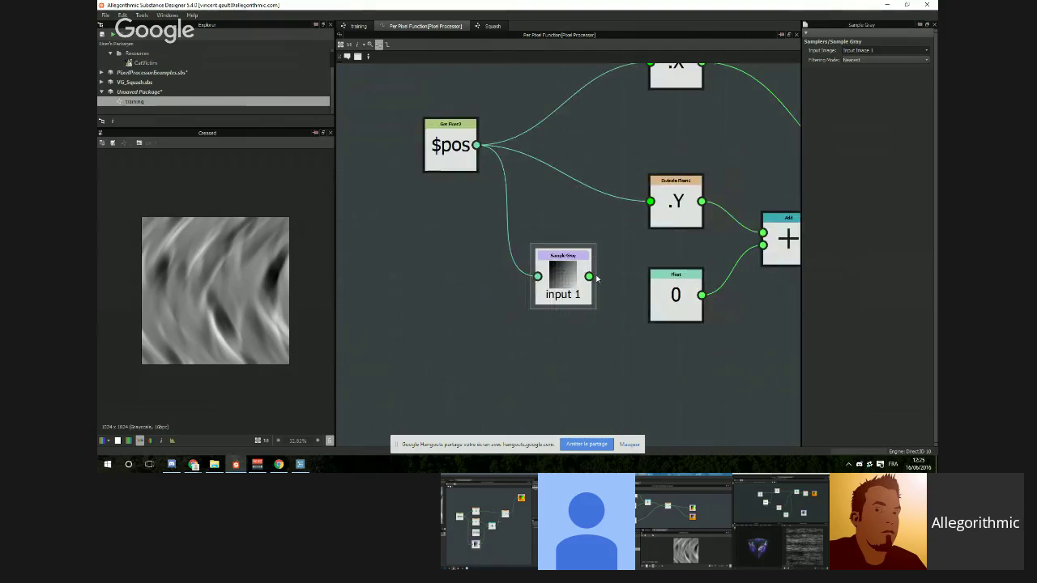
middle_drag(597, 279, 525, 293)
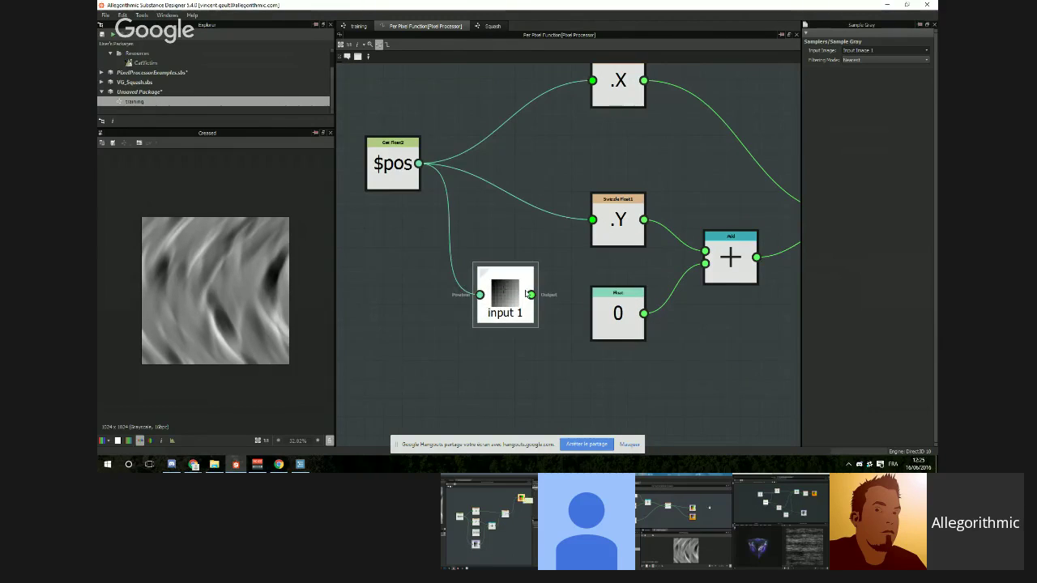
drag(516, 289, 535, 287)
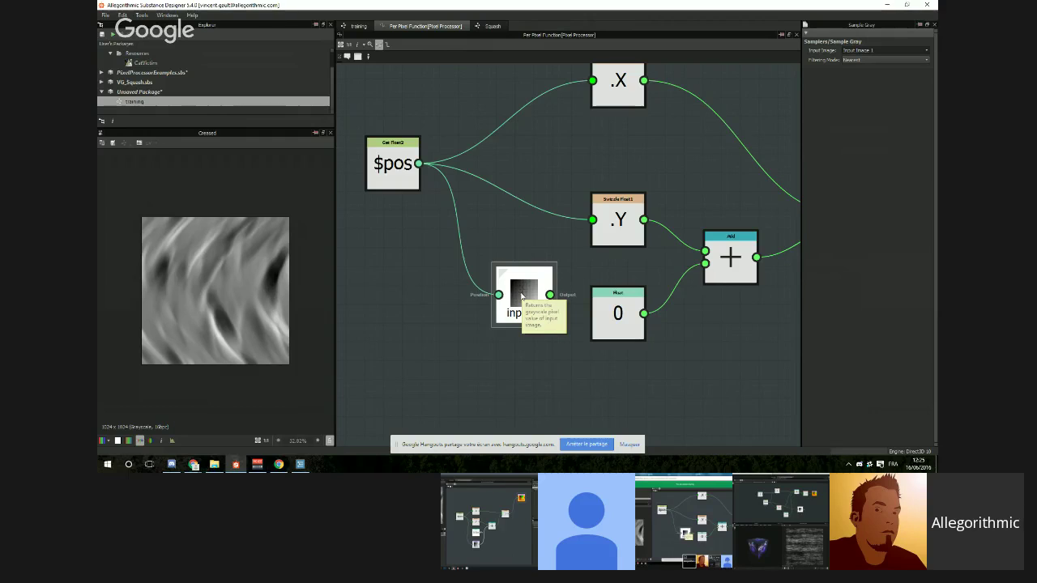
Step: Show the Pixel Processor's output from the training graph in the 2D view, and go back to the per-pixel function
middle_drag(660, 333, 615, 337)
click(576, 321)
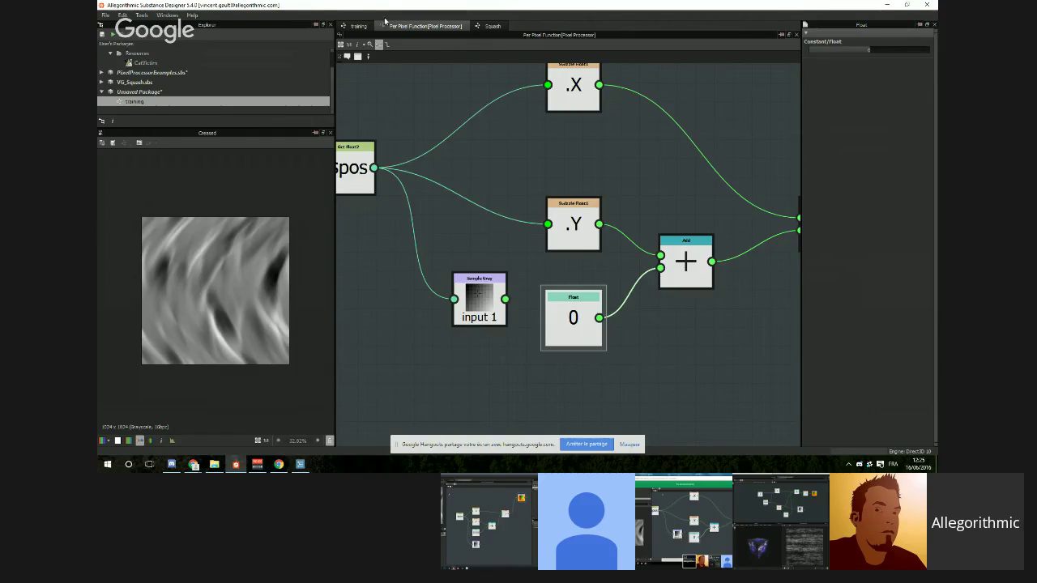
click(356, 25)
double_click(669, 222)
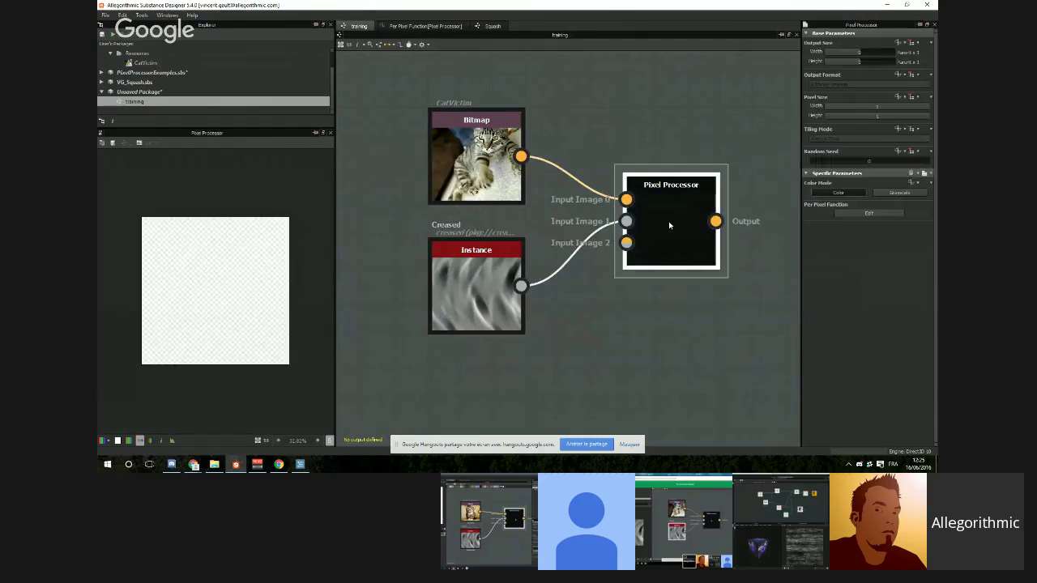
click(430, 27)
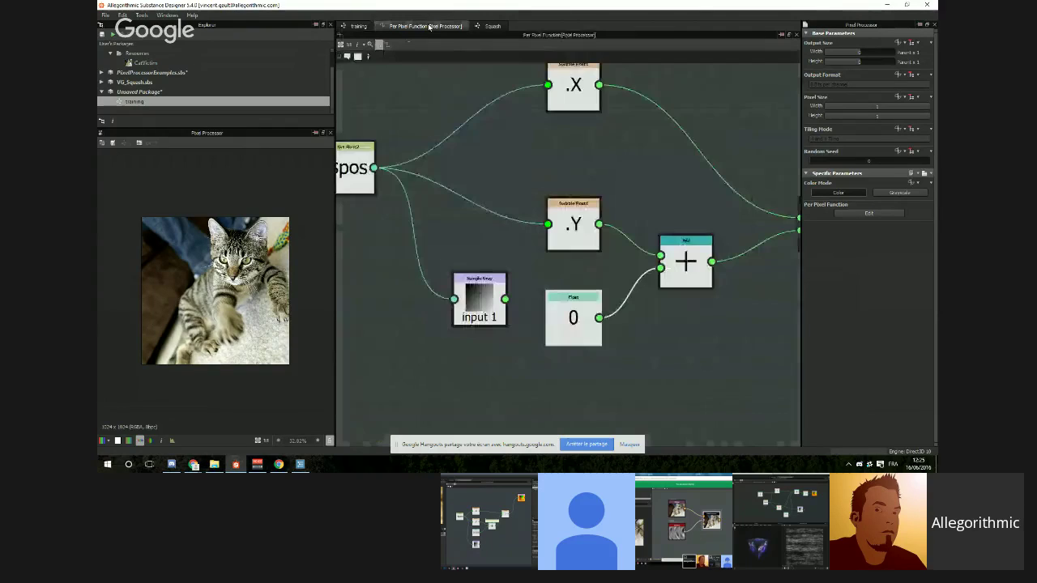
Step: Feed the Sample Gray output into the Add node in place of the Float constant, and move the unlinked Float node out of the way below
scroll(569, 313, down, 1)
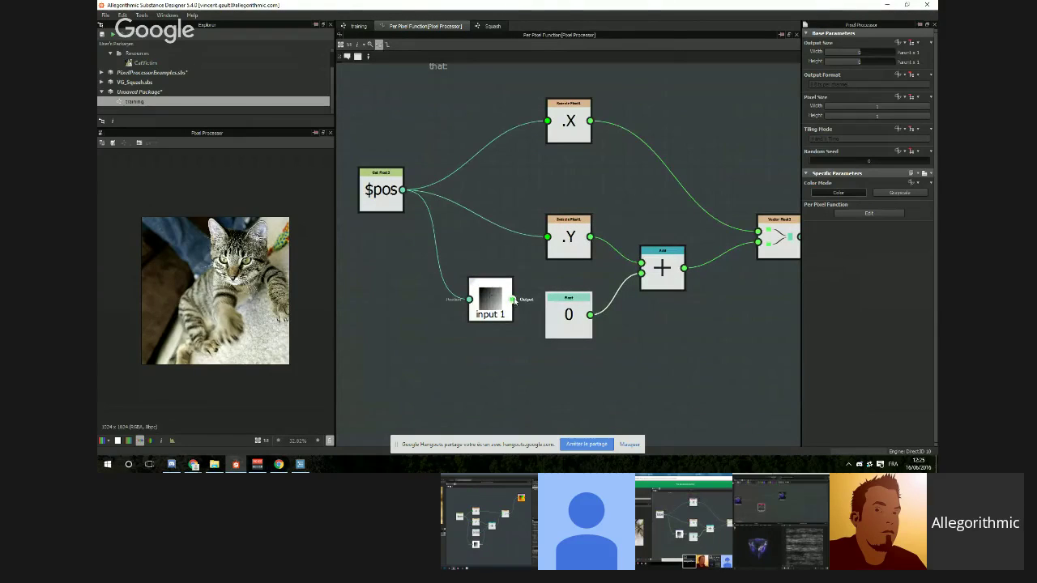
drag(512, 300, 640, 273)
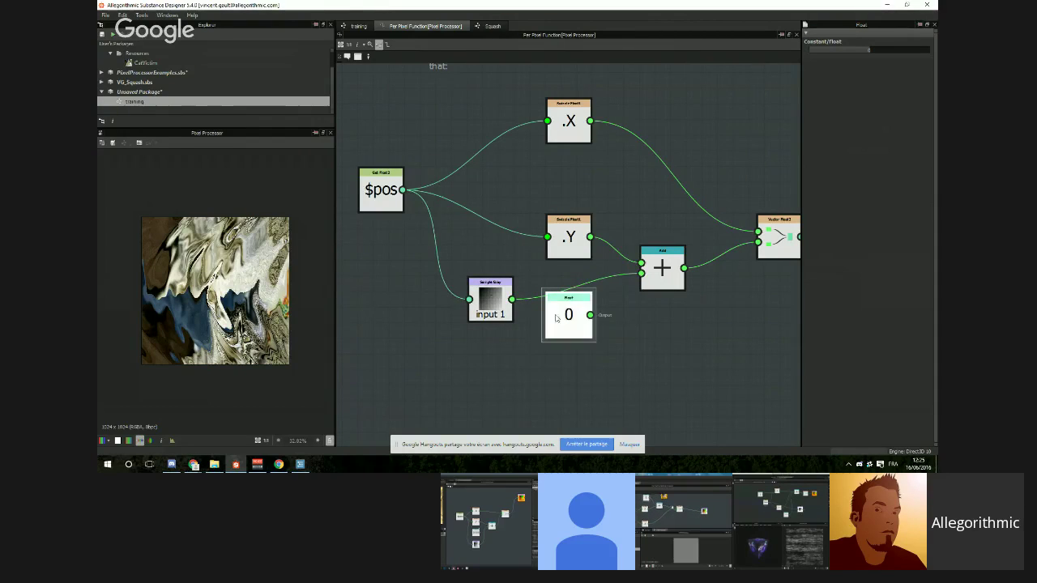
middle_drag(633, 311, 615, 275)
scroll(243, 275, up, 2)
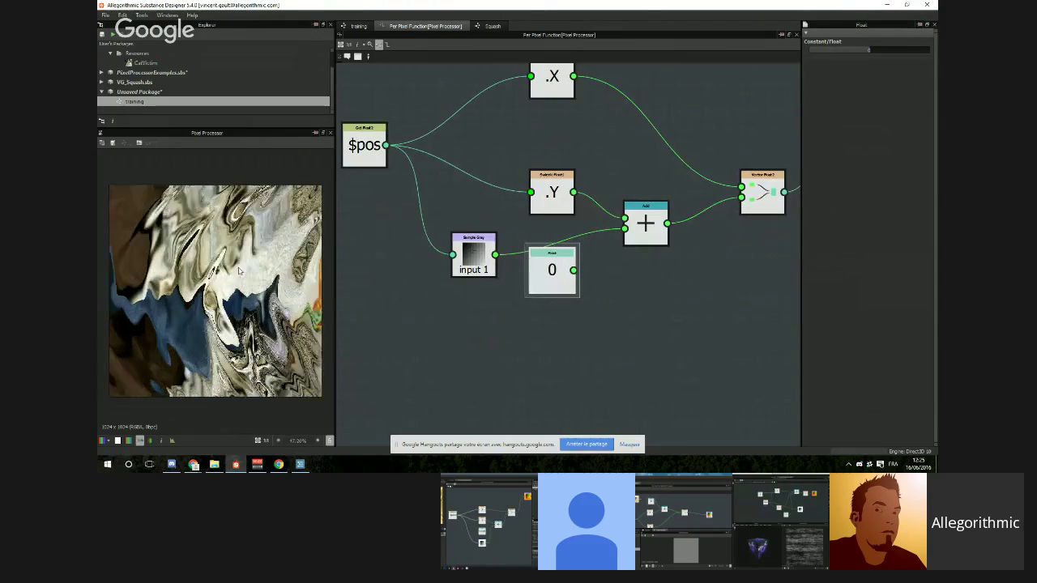
scroll(243, 275, down, 1)
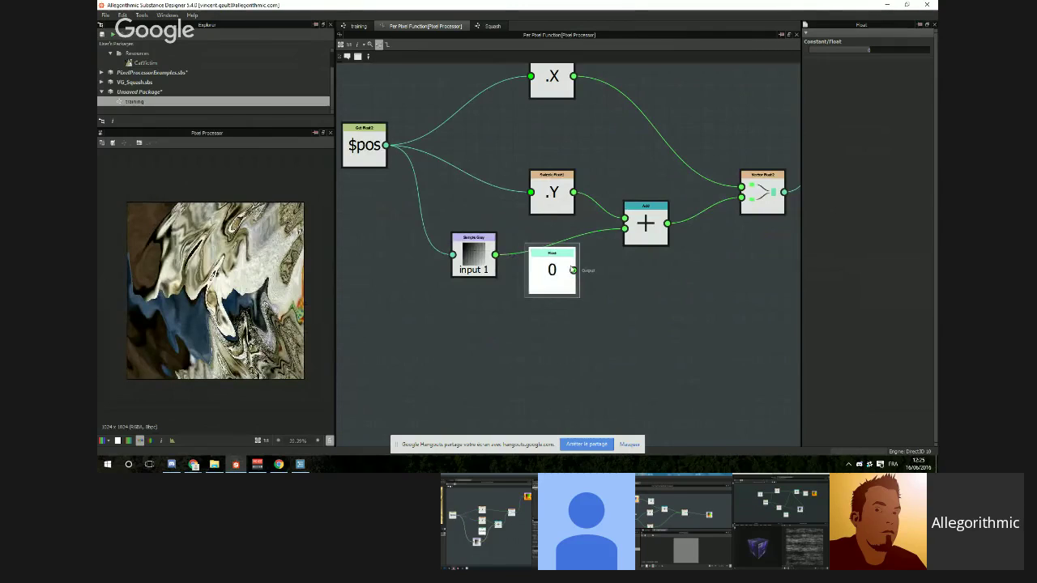
drag(551, 279, 556, 316)
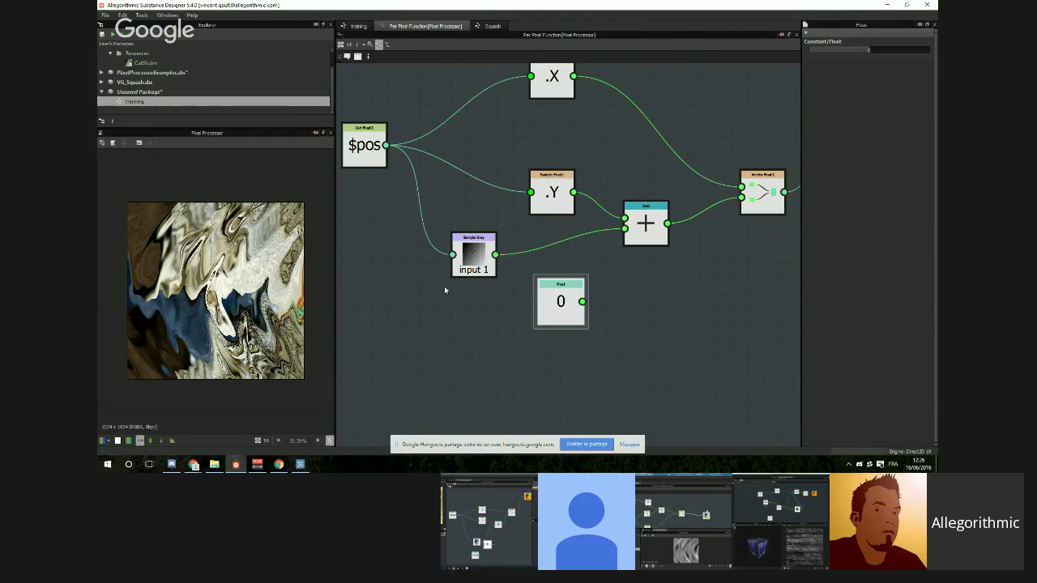
drag(587, 305, 609, 352)
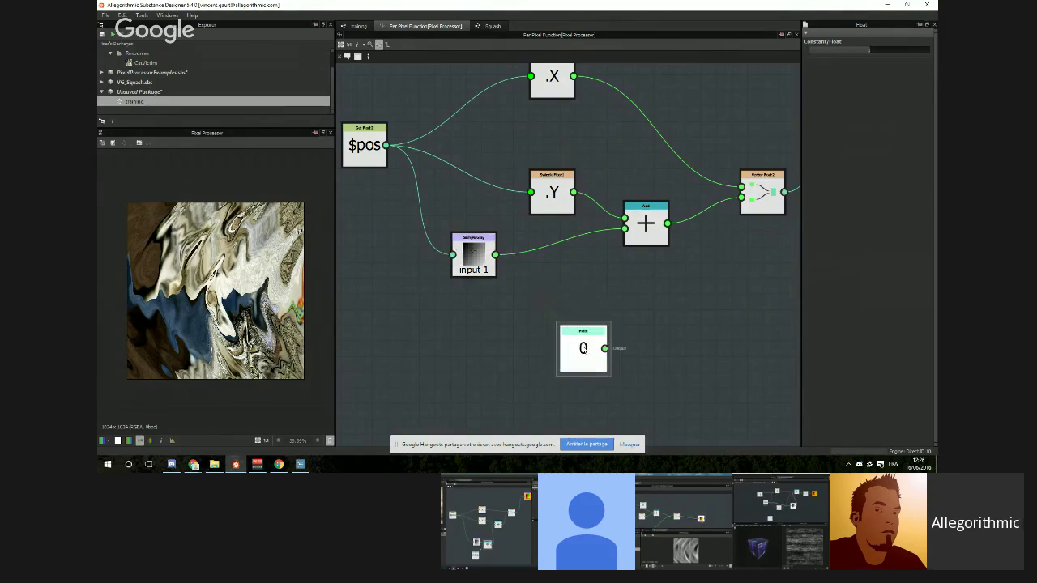
Step: Line up the Sample Gray node beneath the .Y Swizzle node, and show the training graph's Creased noise before returning to the per-pixel function
drag(474, 261, 553, 264)
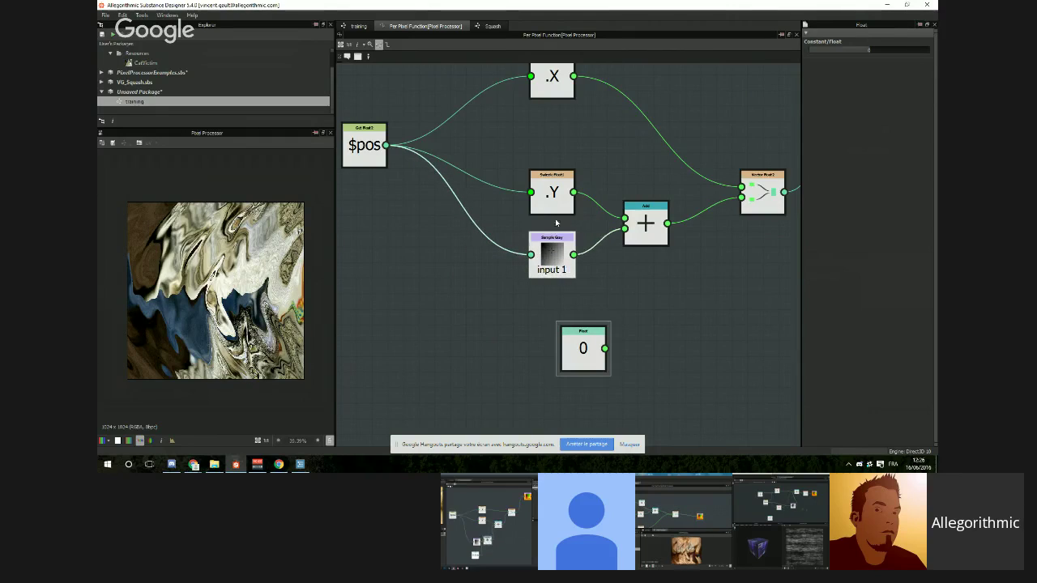
drag(512, 140, 593, 284)
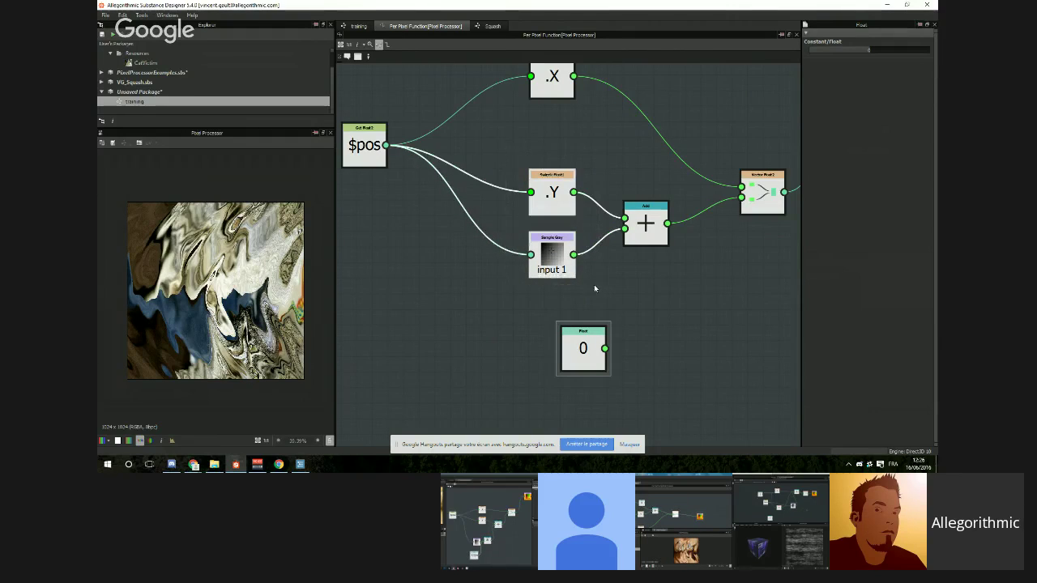
click(557, 253)
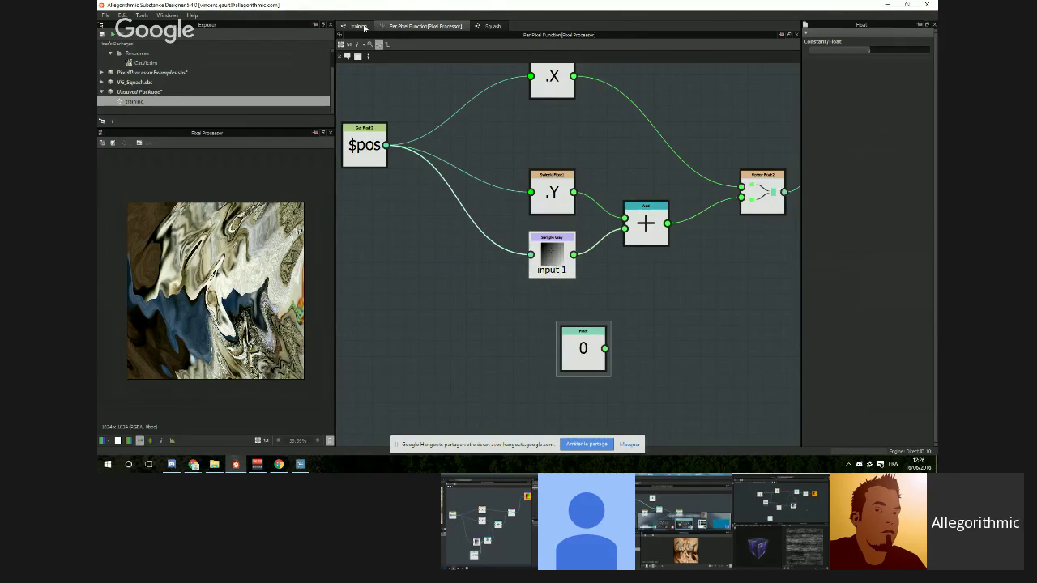
click(359, 26)
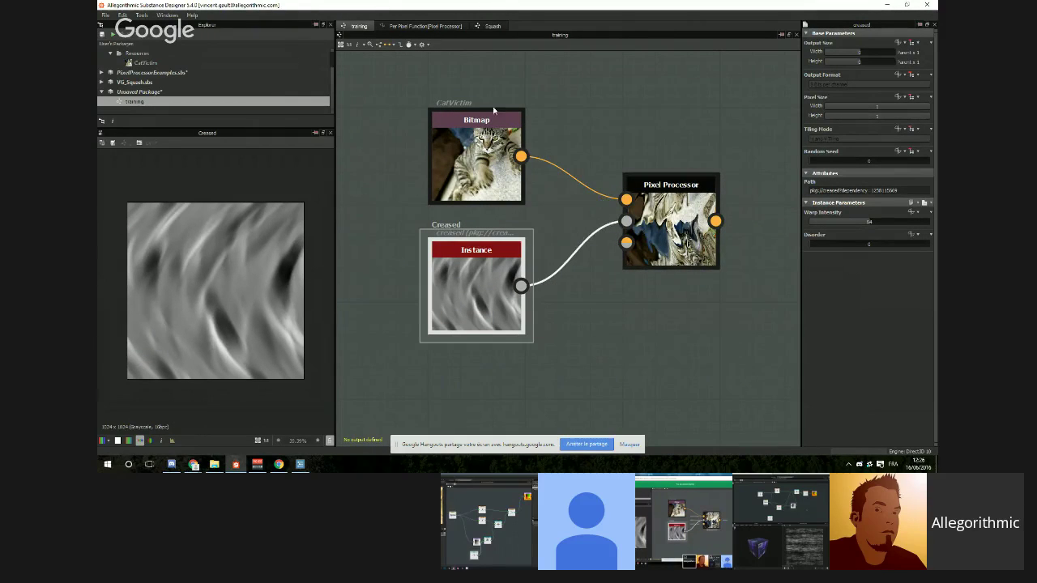
click(427, 27)
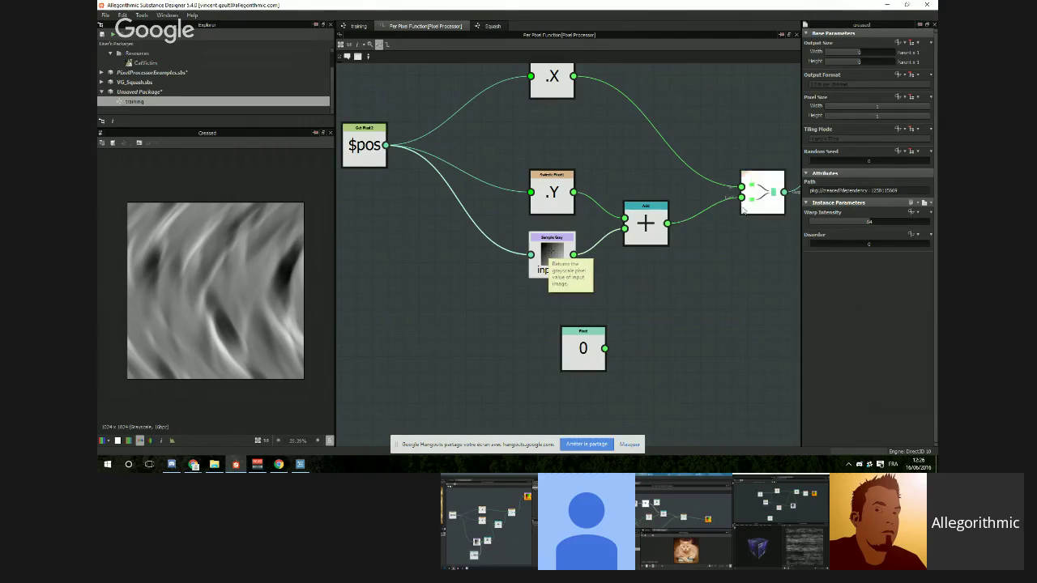
Step: Add a Multiplication node below the Add node and feed it the Add output and the Float constant
middle_drag(742, 206, 664, 232)
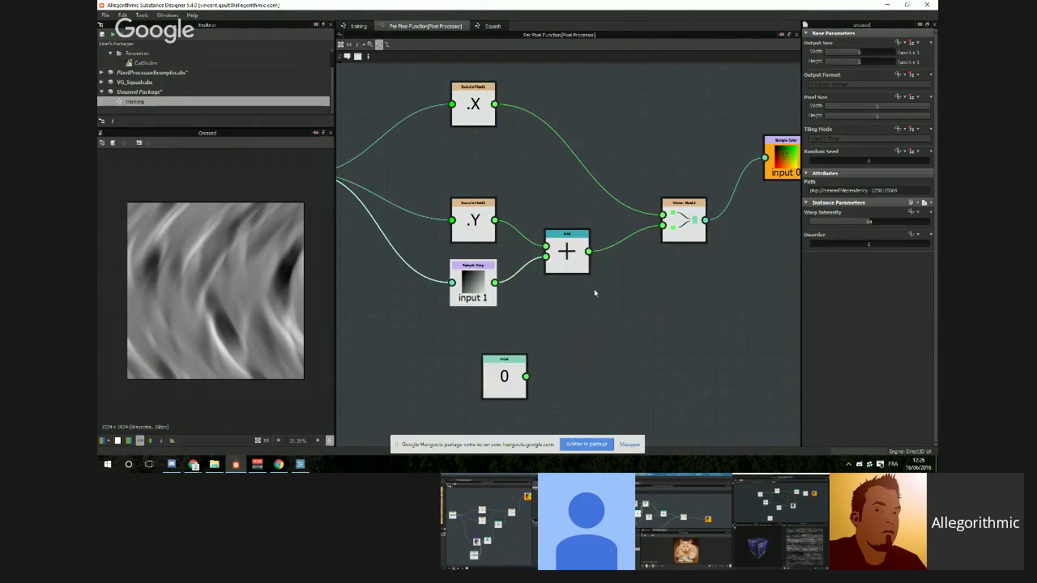
scroll(595, 289, down, 2)
drag(543, 357, 571, 347)
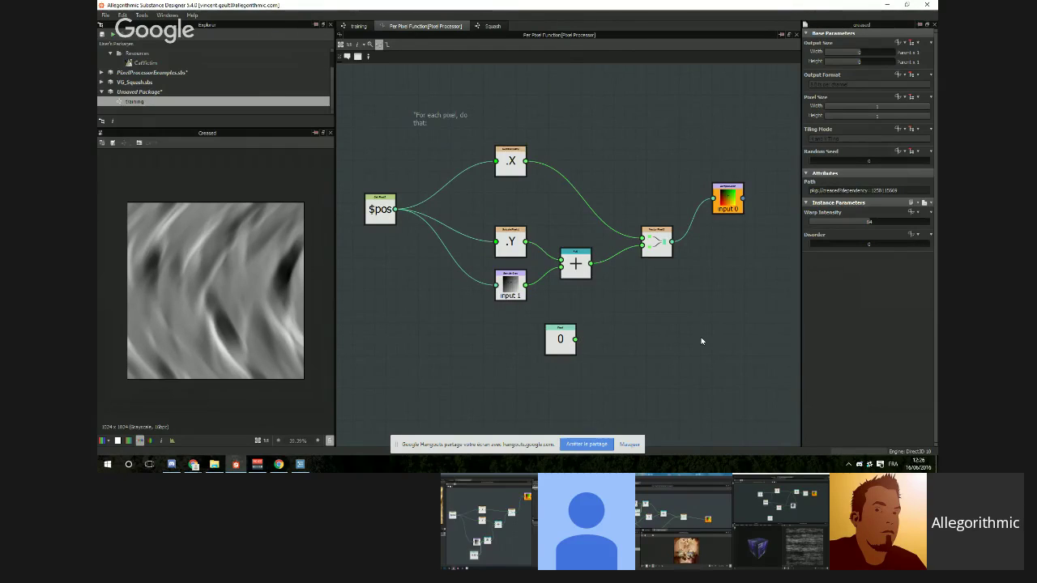
key(space)
text(mult)
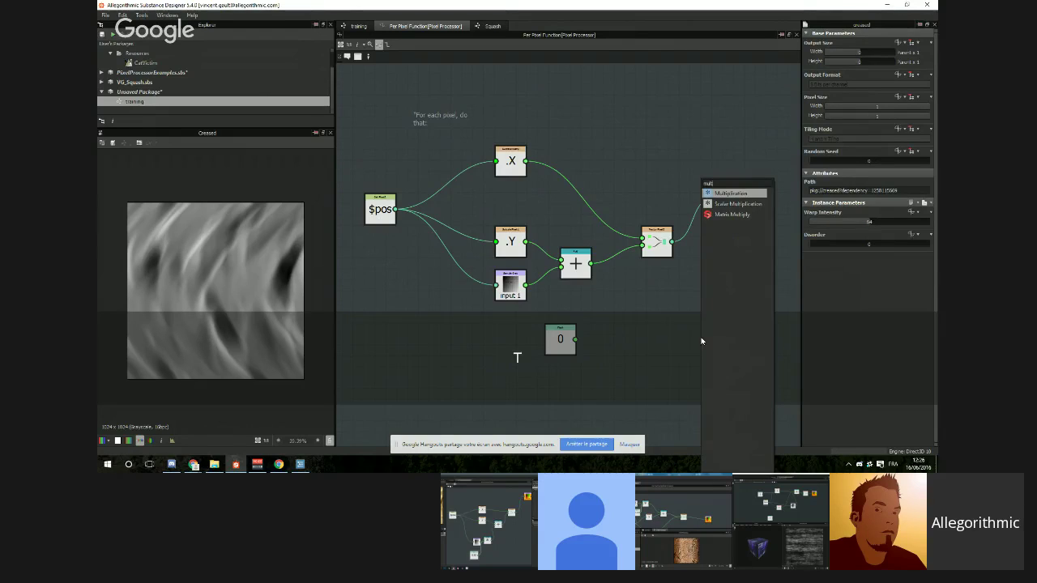
key(Return)
drag(701, 341, 637, 303)
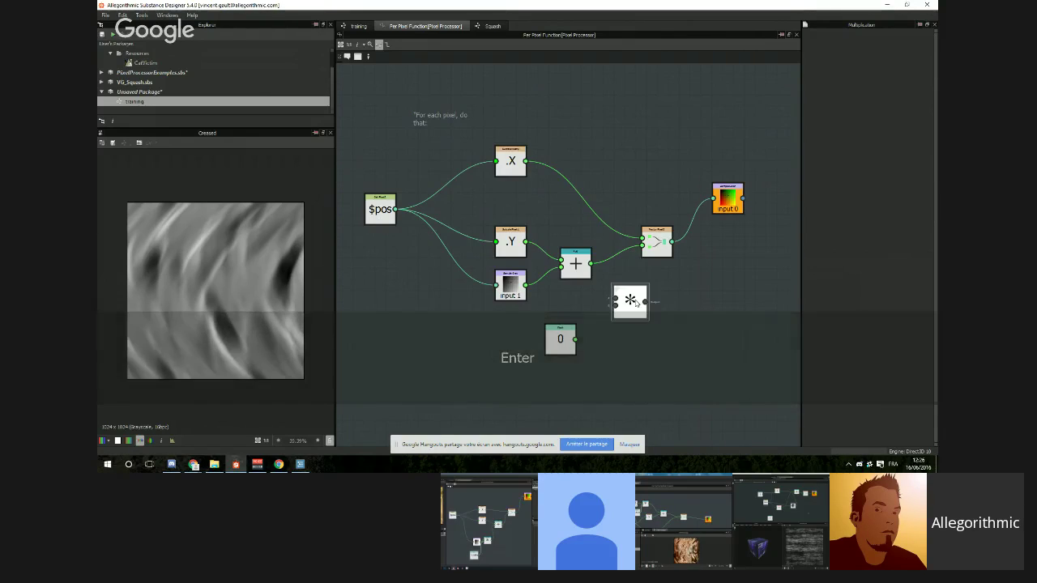
drag(576, 339, 615, 306)
drag(592, 263, 617, 299)
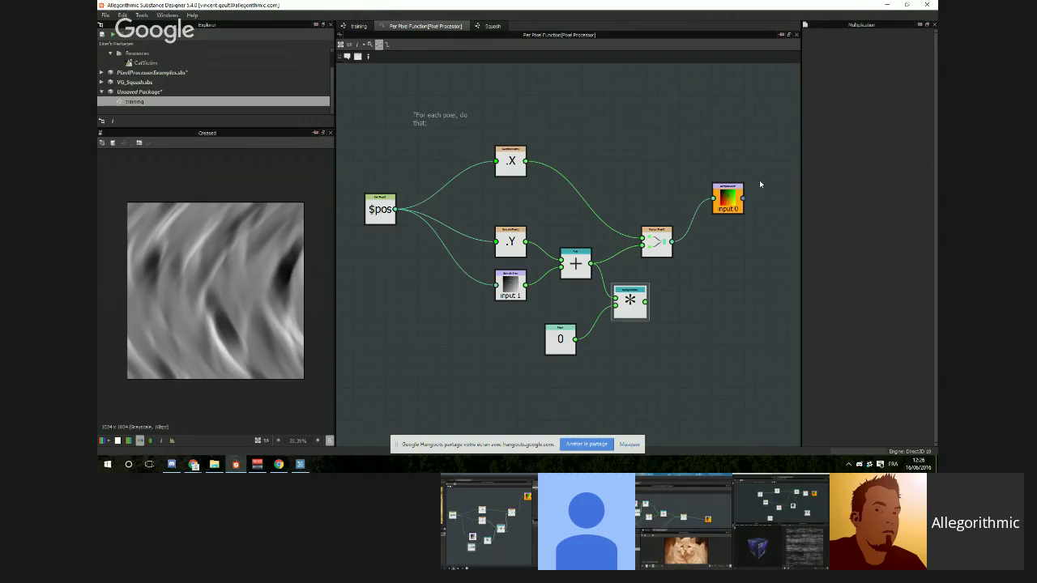
Step: Shift the Sample Color and Vector Float2 nodes further along, and feed the Multiplication output into the Vector node in place of Add
drag(733, 199, 702, 241)
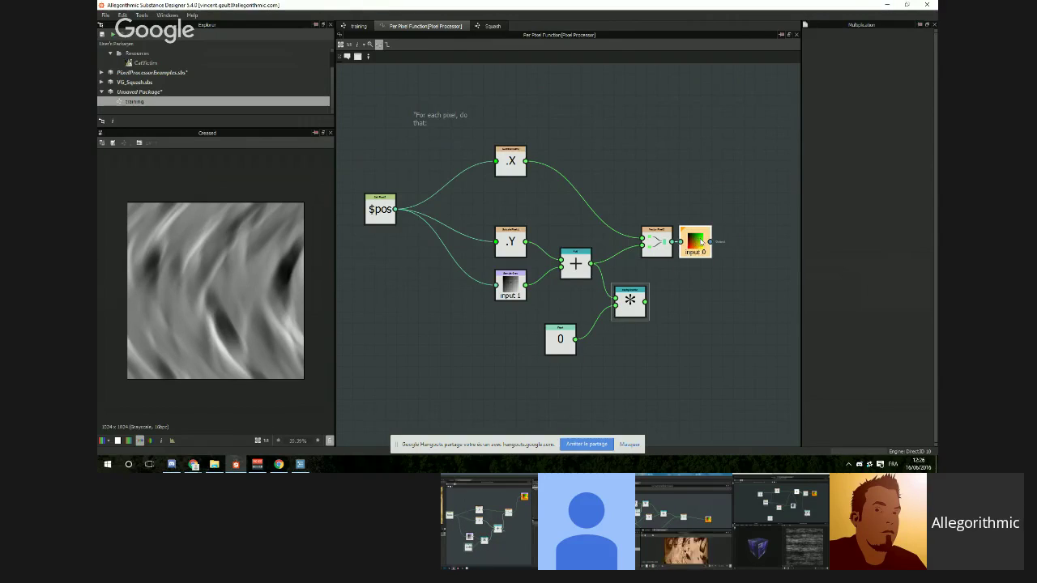
drag(655, 207, 692, 261)
drag(668, 250, 706, 250)
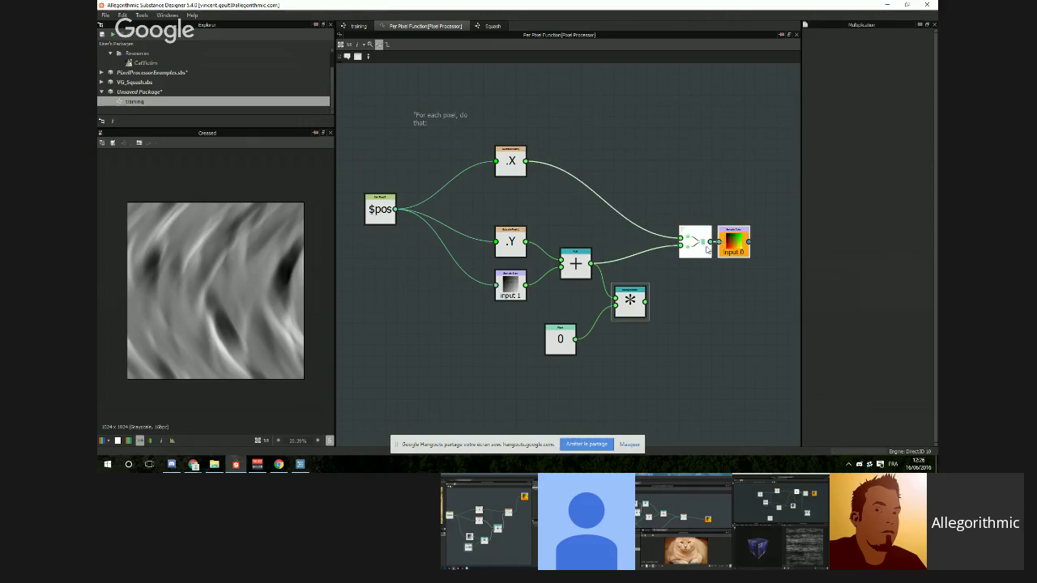
key(Delete)
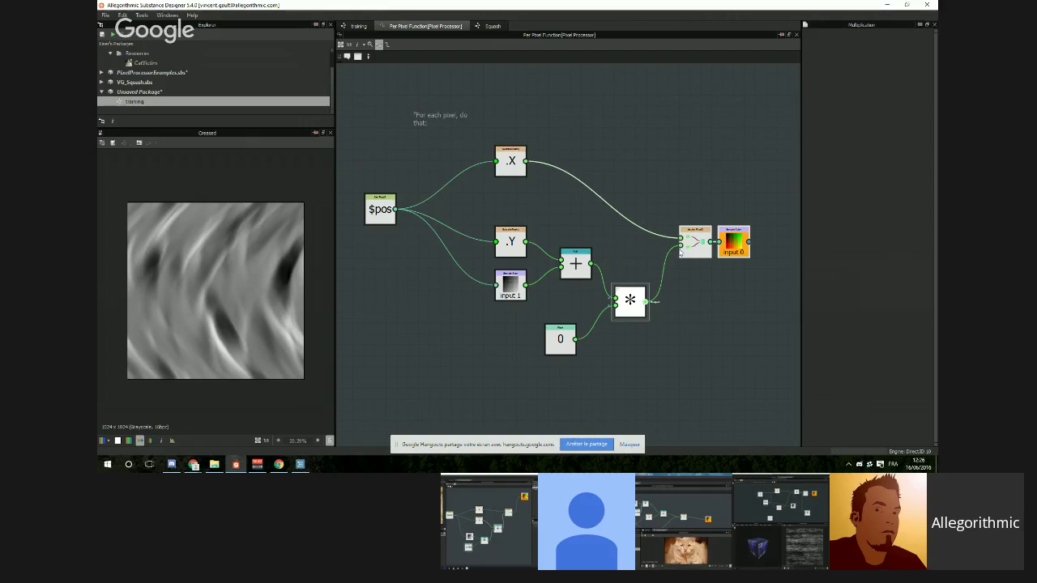
Step: View the Pixel Processor's output in the 2D view from the training graph, and return to the per-pixel function
click(374, 28)
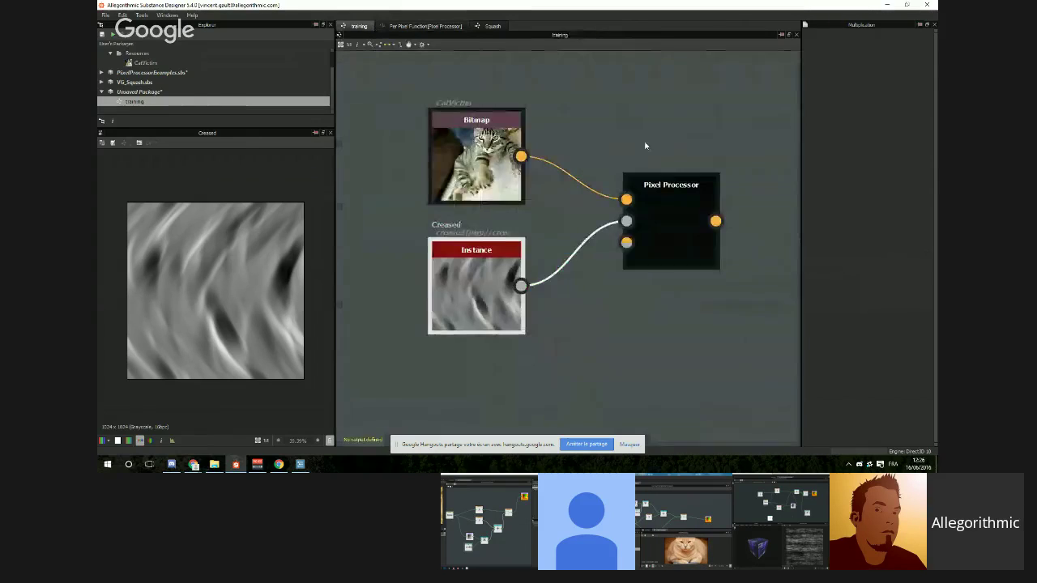
double_click(686, 234)
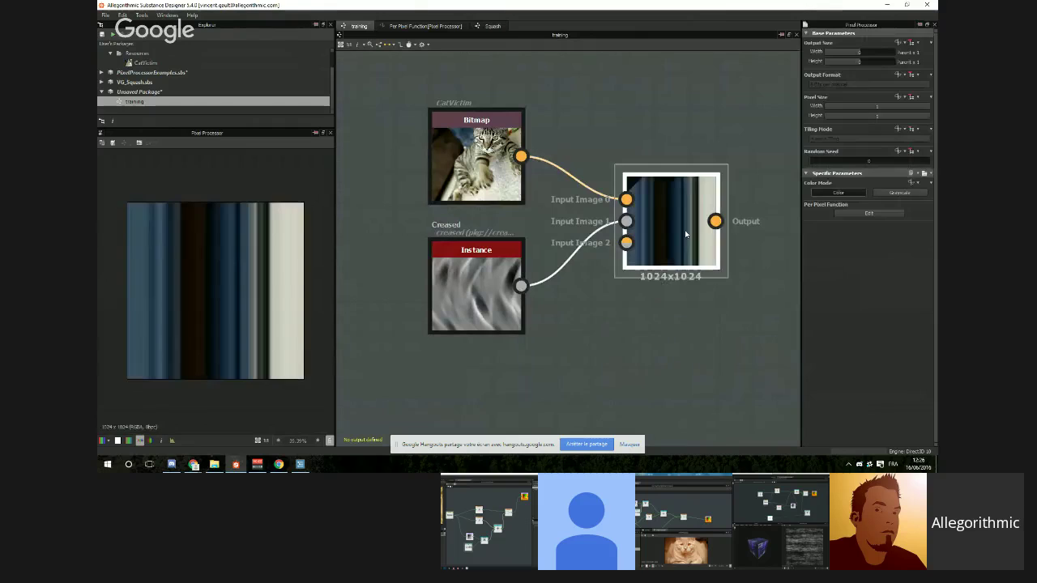
click(417, 26)
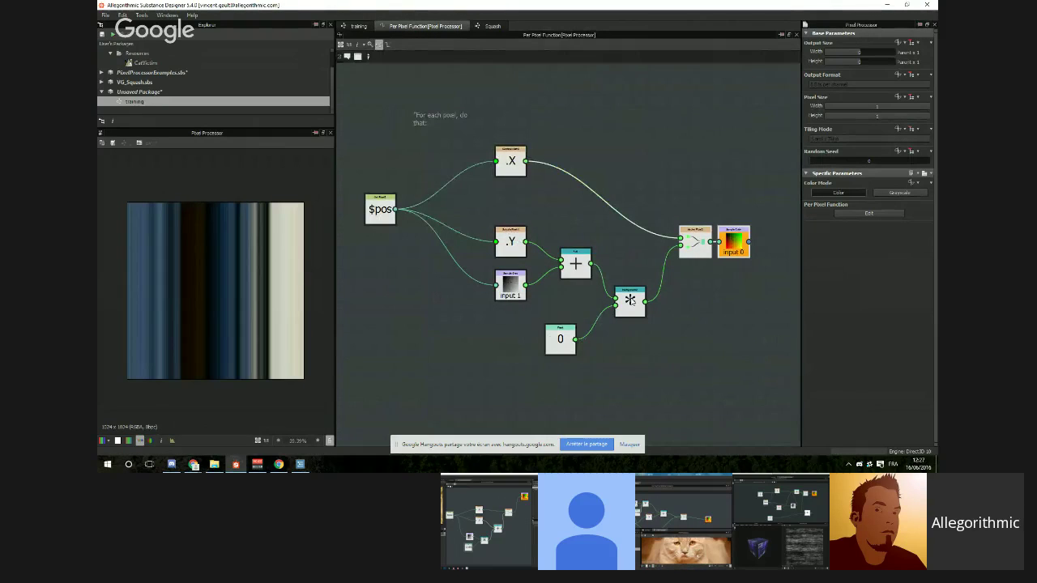
Step: Set the Float constant feeding the Multiplication node to about 0.226
click(559, 341)
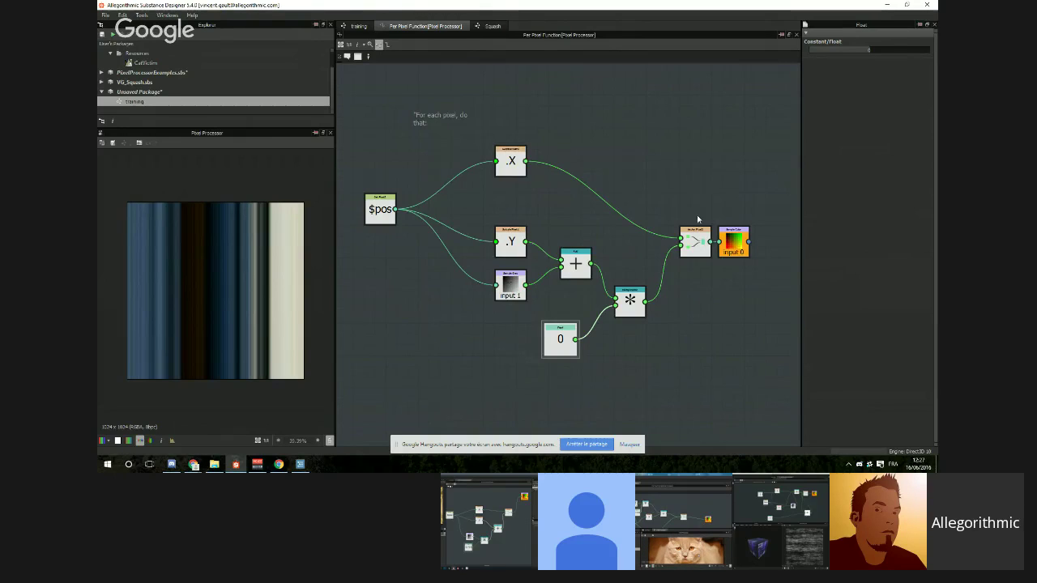
middle_drag(698, 280, 673, 280)
click(599, 304)
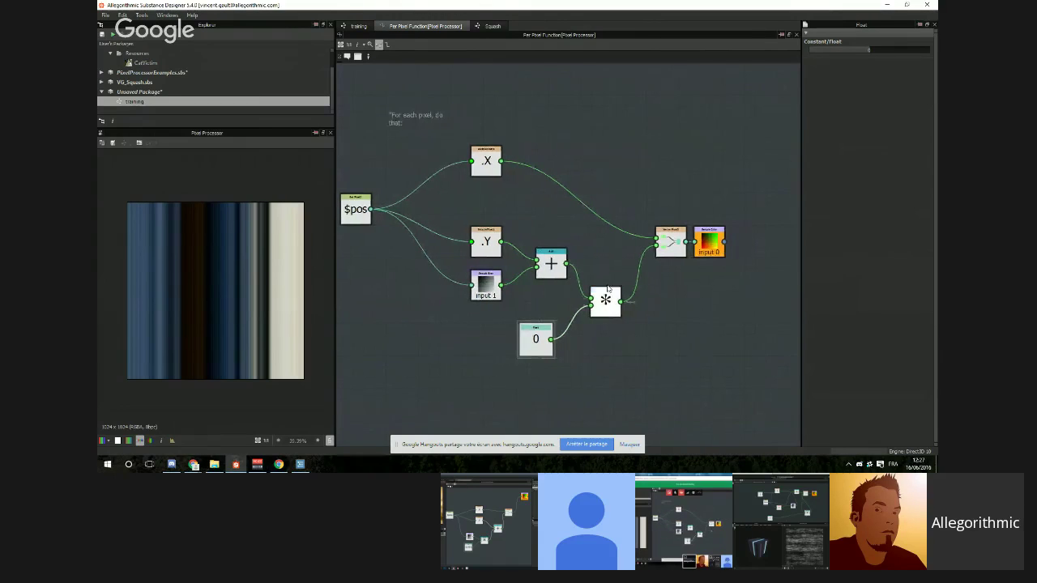
click(548, 329)
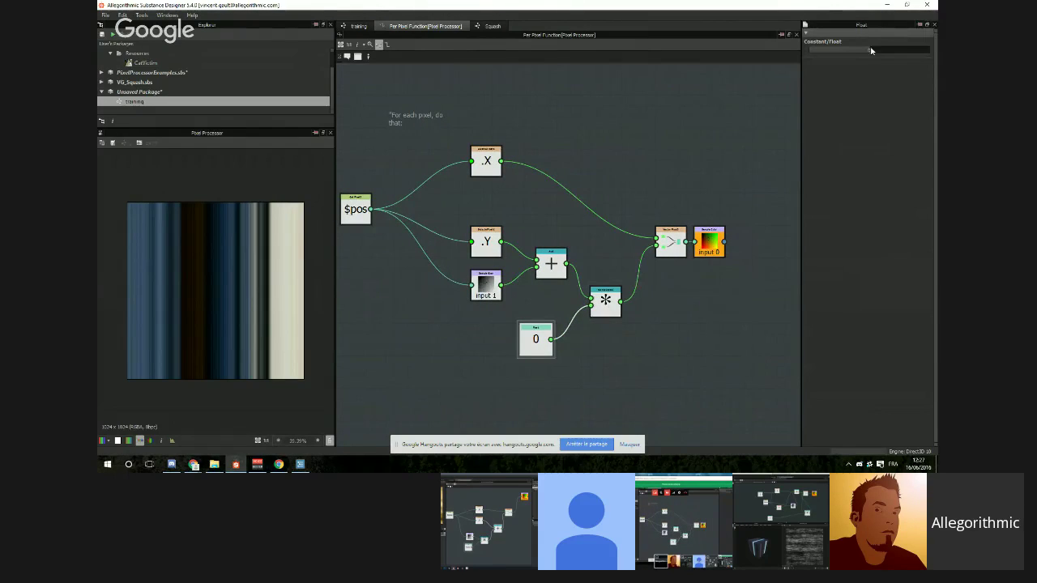
drag(871, 50, 881, 70)
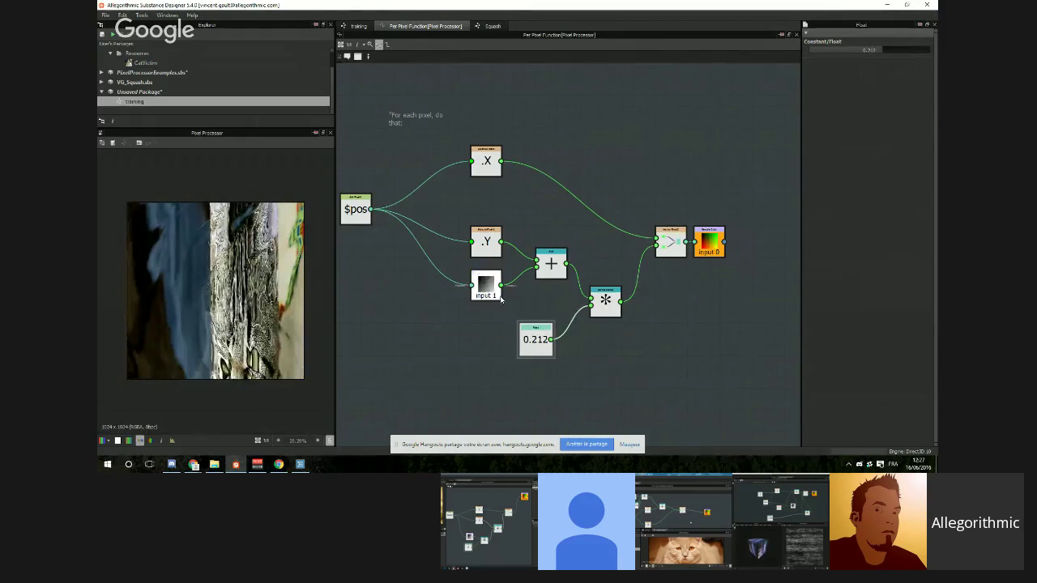
click(884, 51)
Step: Move the Float constant down below the Sample Gray node, and place the Multiplication node beneath the Add node
middle_drag(488, 387, 490, 347)
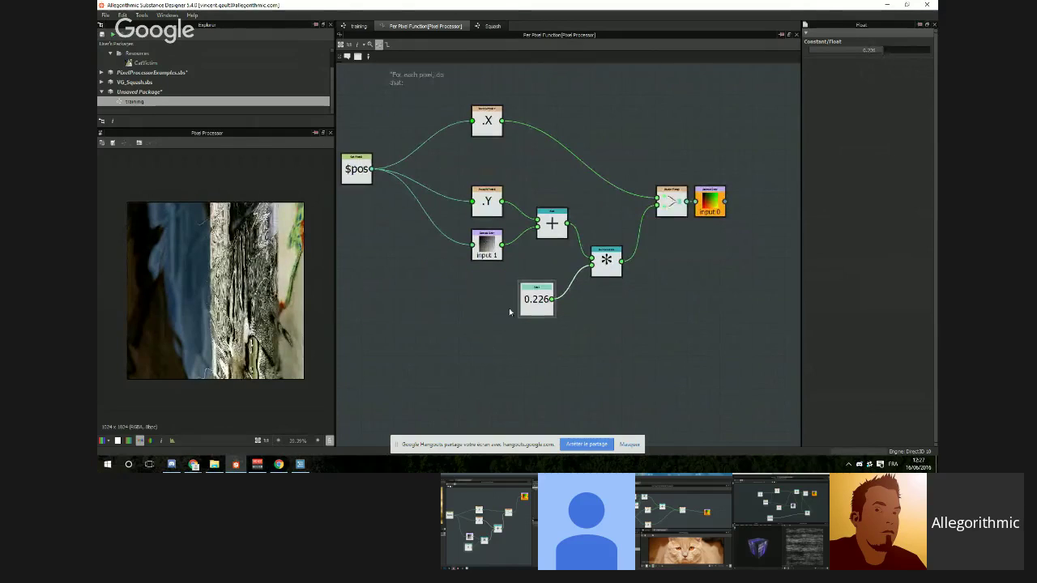
drag(535, 303, 486, 345)
drag(617, 262, 562, 294)
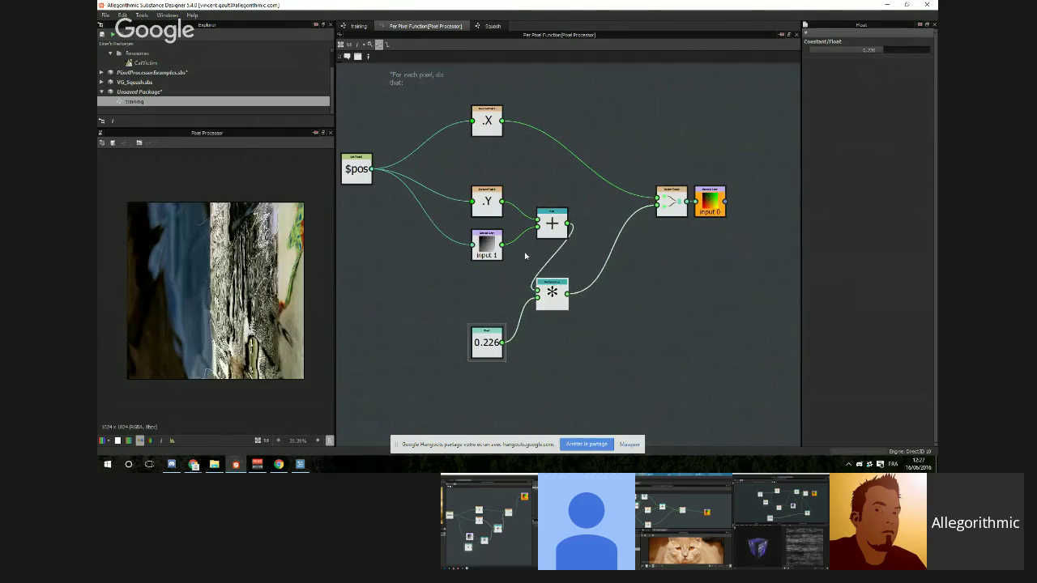
Step: Rewire so Multiplication scales the Sample Gray output by the Float and feeds Add, with Add connected straight to the Vector Float2 node
drag(488, 243, 477, 243)
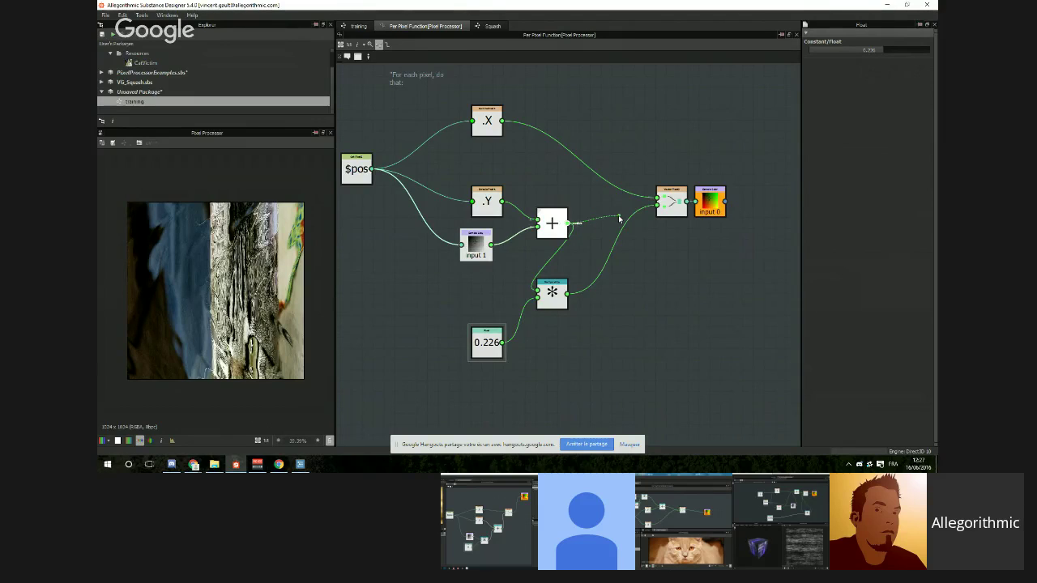
click(484, 247)
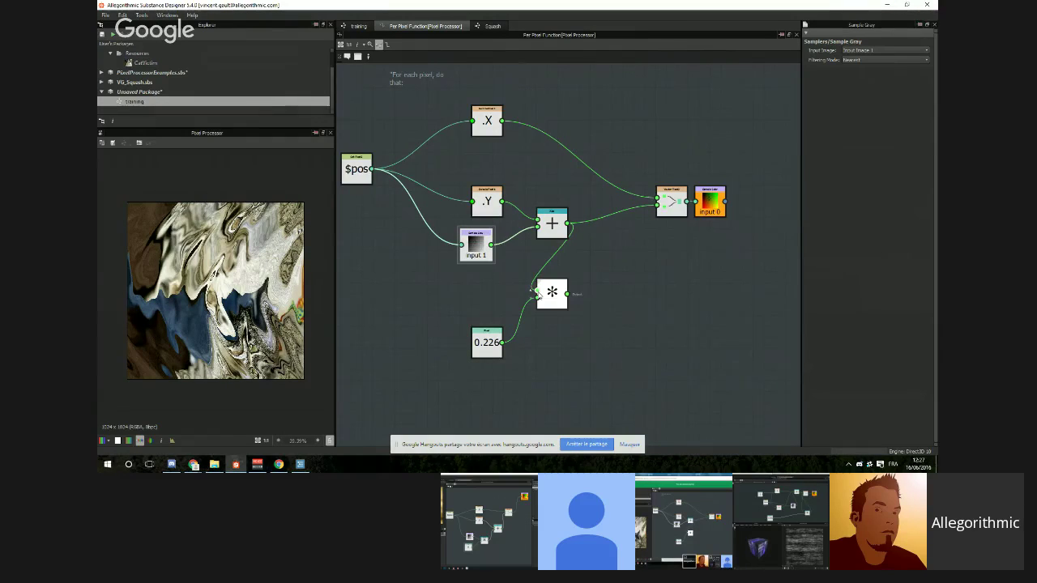
drag(490, 244, 568, 293)
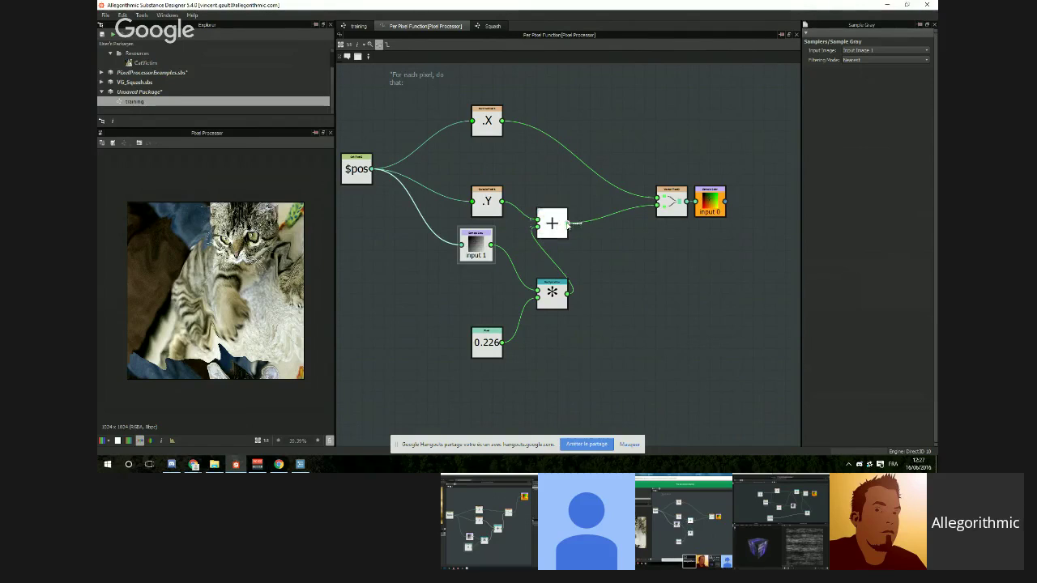
Step: Tidy the layout by placing Multiplication between Sample Gray and Add, with the Float constant directly beneath Sample Gray
drag(561, 227, 615, 228)
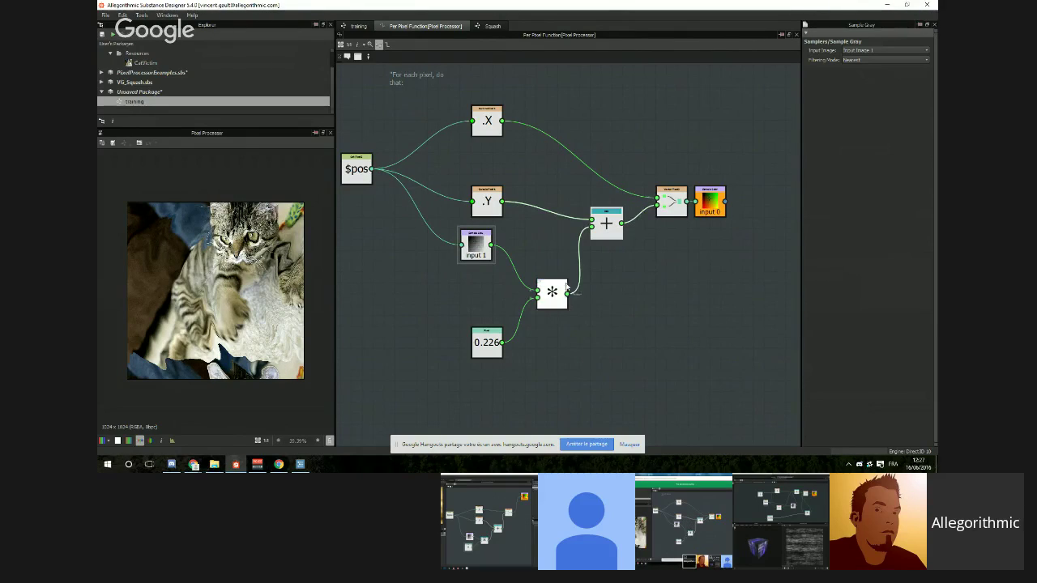
drag(553, 299, 541, 272)
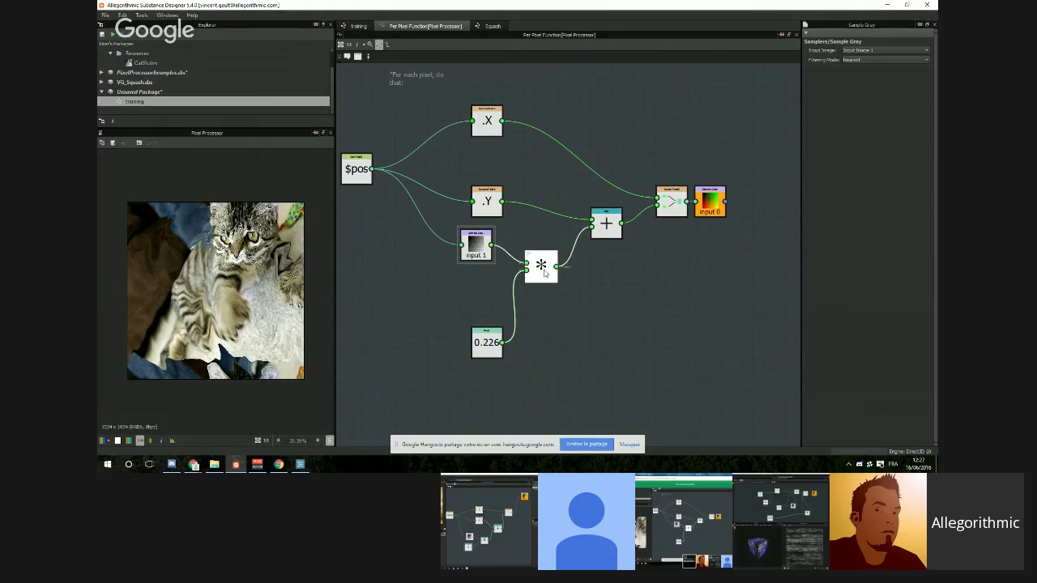
drag(486, 350, 487, 308)
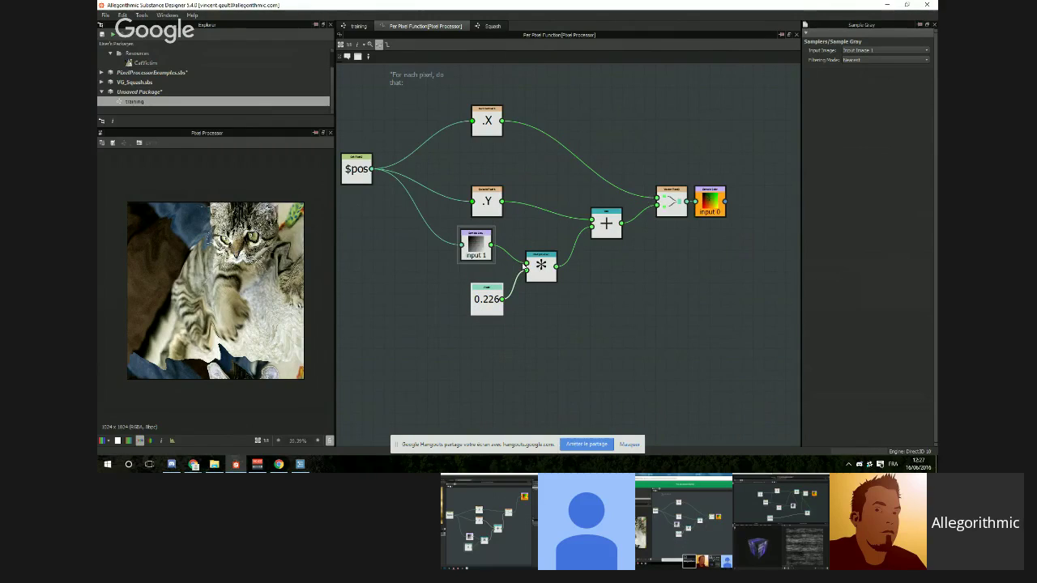
scroll(510, 269, up, 3)
scroll(509, 268, down, 2)
middle_drag(594, 245, 578, 259)
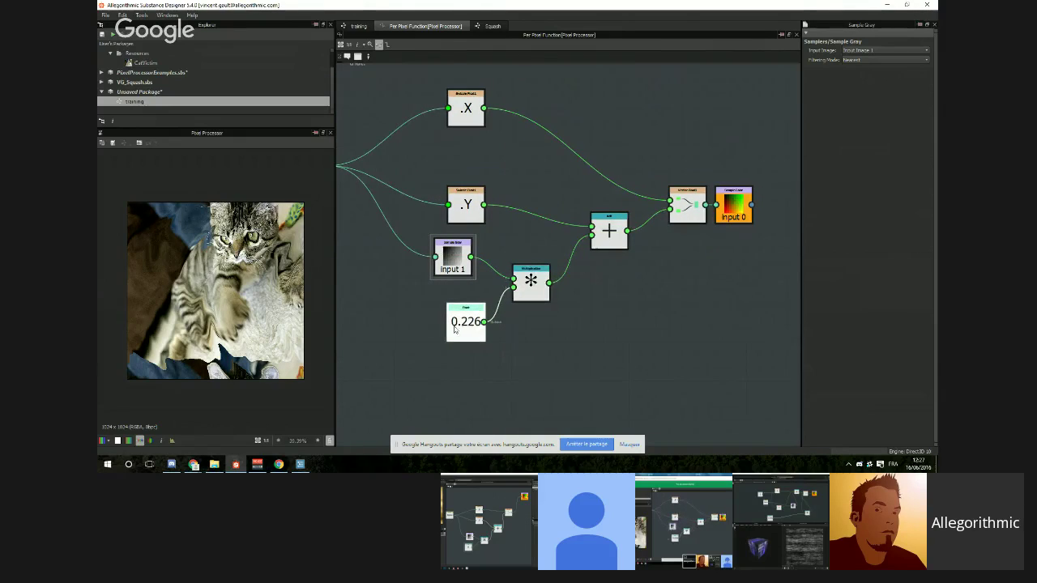
mouse_move(455, 330)
mouse_down()
mouse_move(426, 330)
mouse_move(442, 330)
mouse_up()
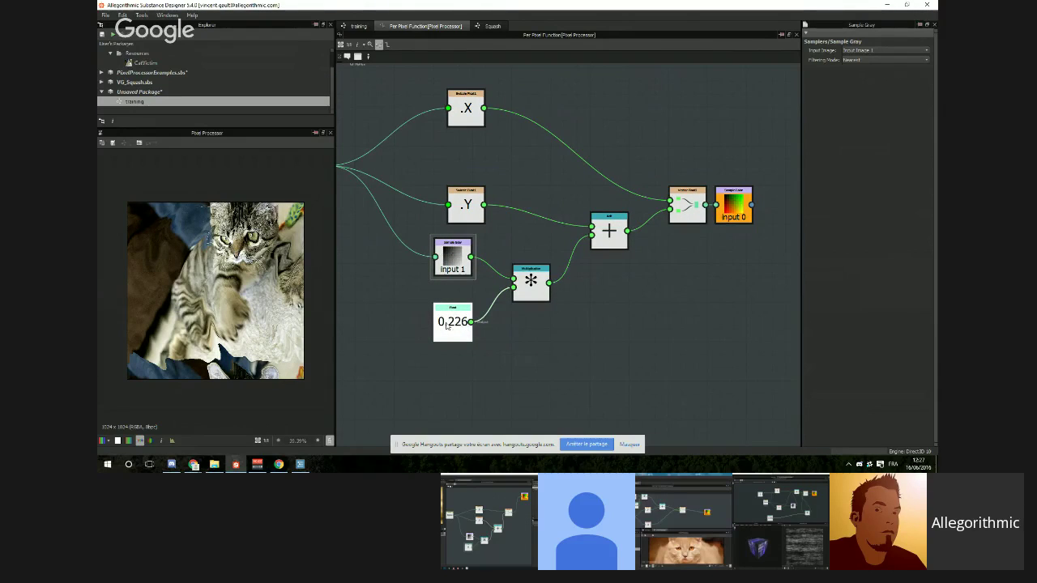
Step: Test the warp strength by resetting the Float constant to 0, and raise it to about 0.752
click(446, 327)
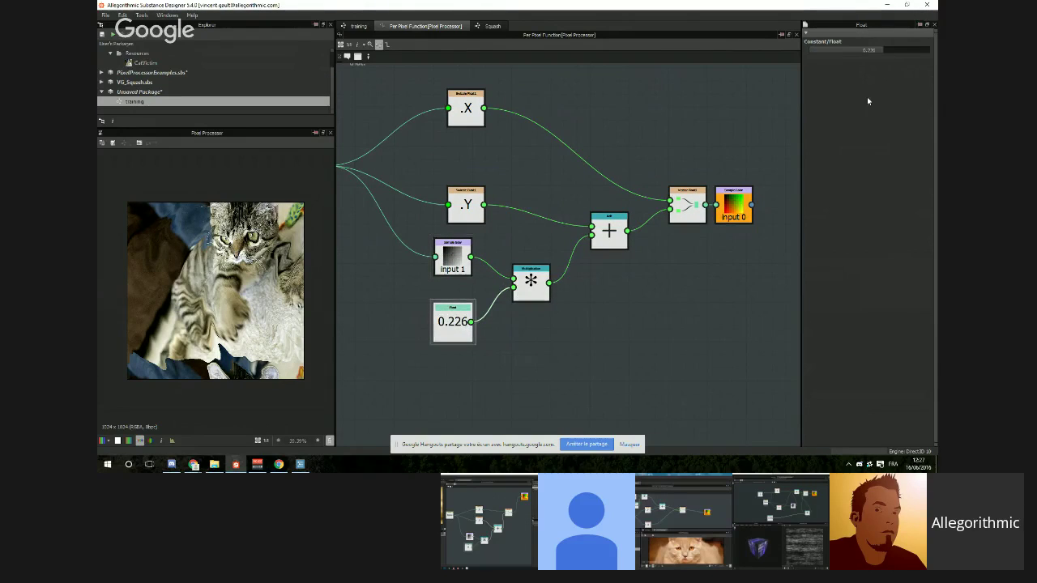
drag(880, 51, 866, 50)
double_click(866, 51)
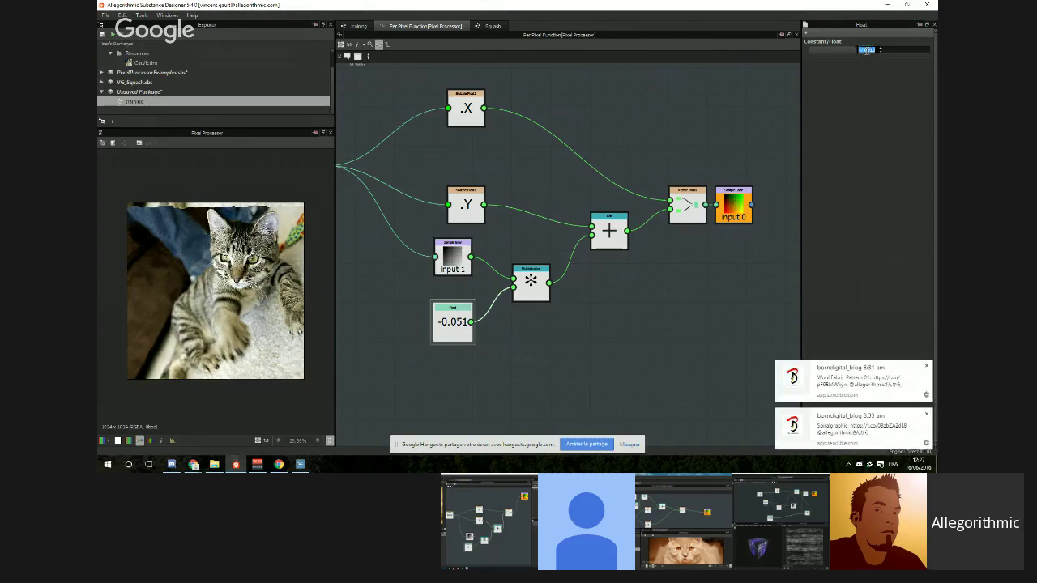
text(0)
key(Return)
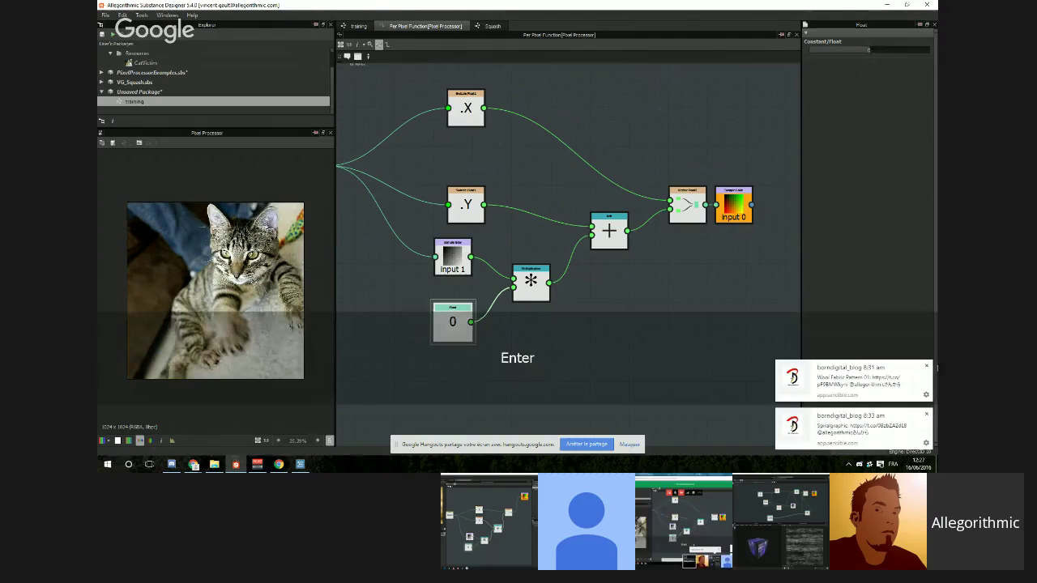
click(925, 416)
click(926, 415)
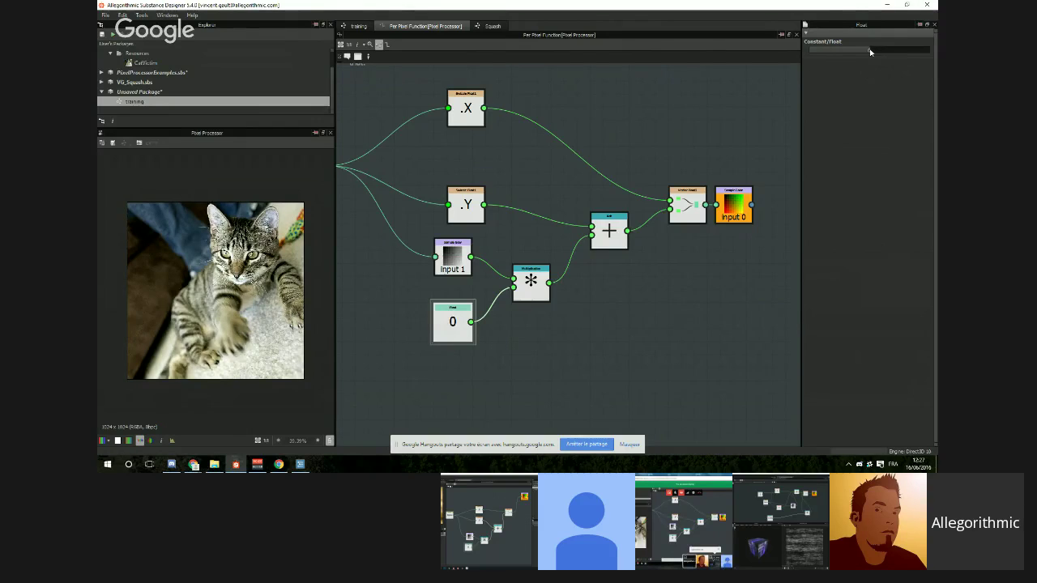
drag(870, 52, 915, 73)
scroll(546, 310, down, 5)
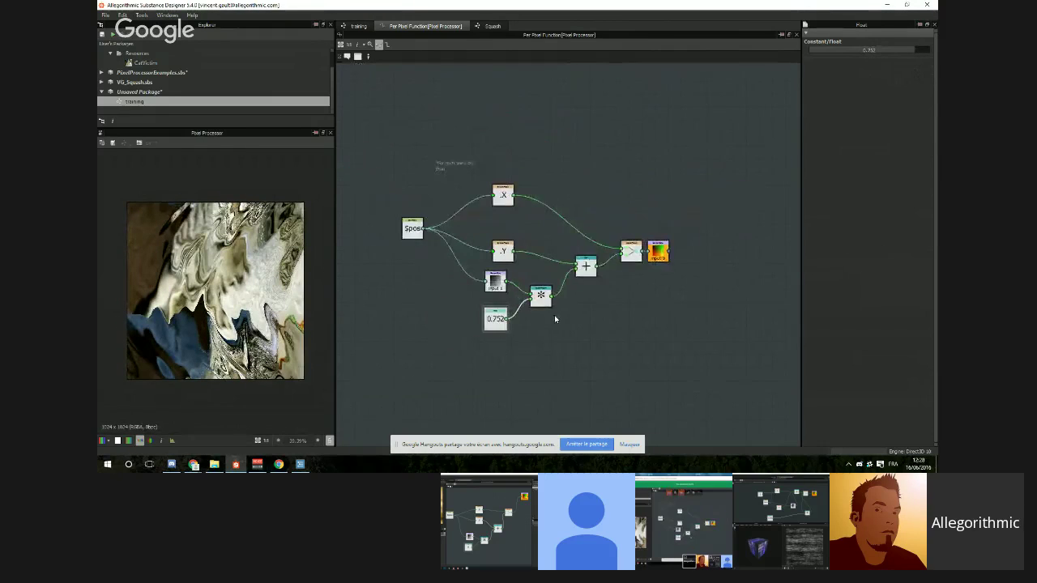
Step: Add a Get Float node to the per-pixel function and place it directly beneath the Float constant
scroll(554, 315, up, 1)
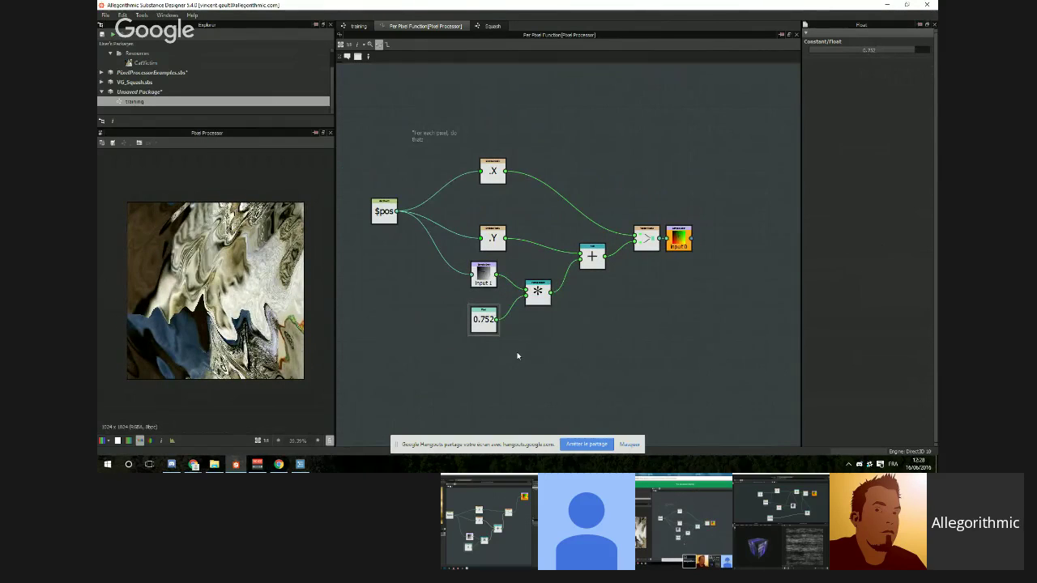
scroll(517, 355, up, 3)
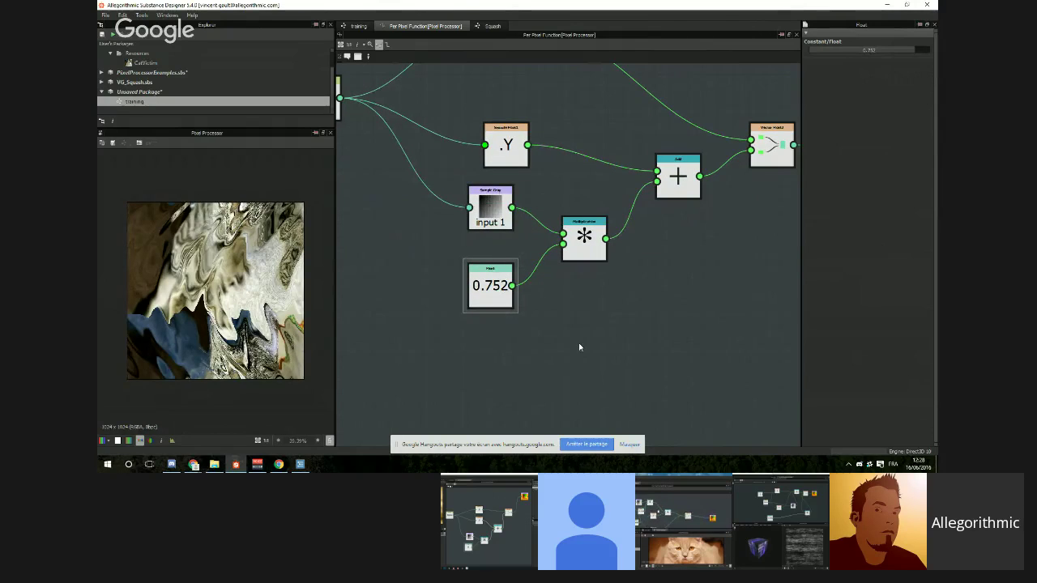
key(space)
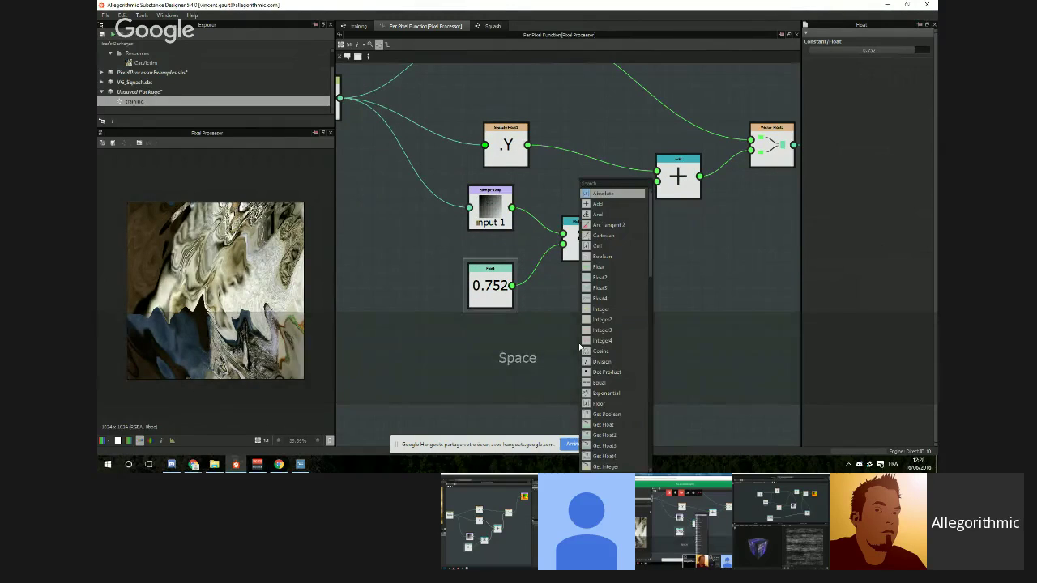
text(get)
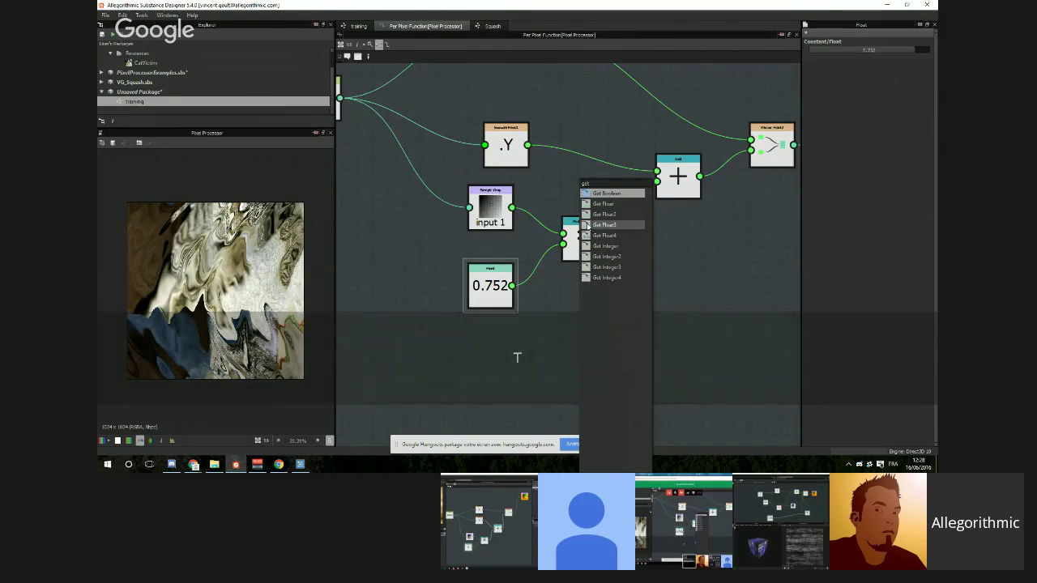
click(603, 203)
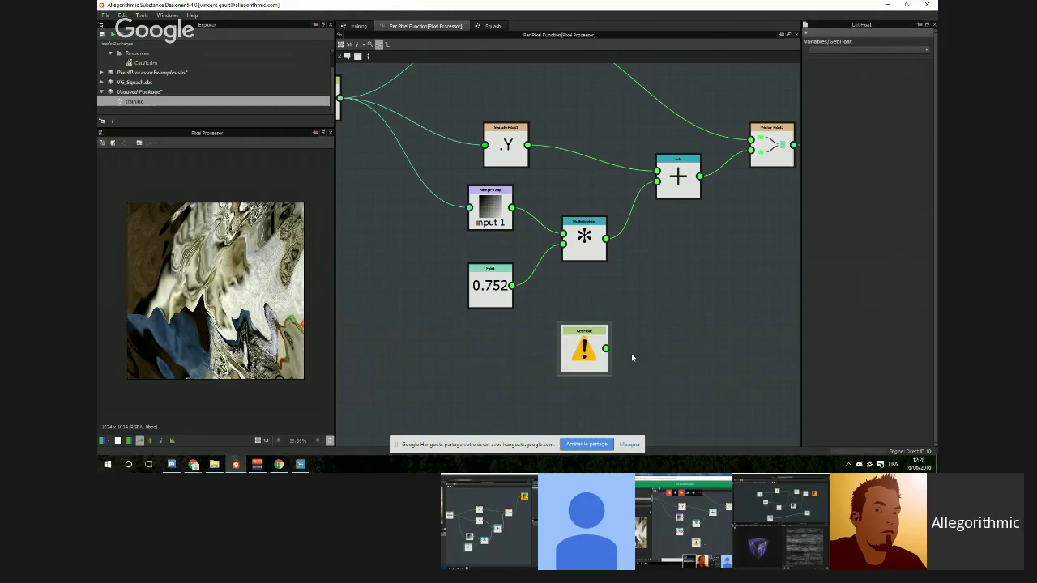
drag(587, 348, 494, 348)
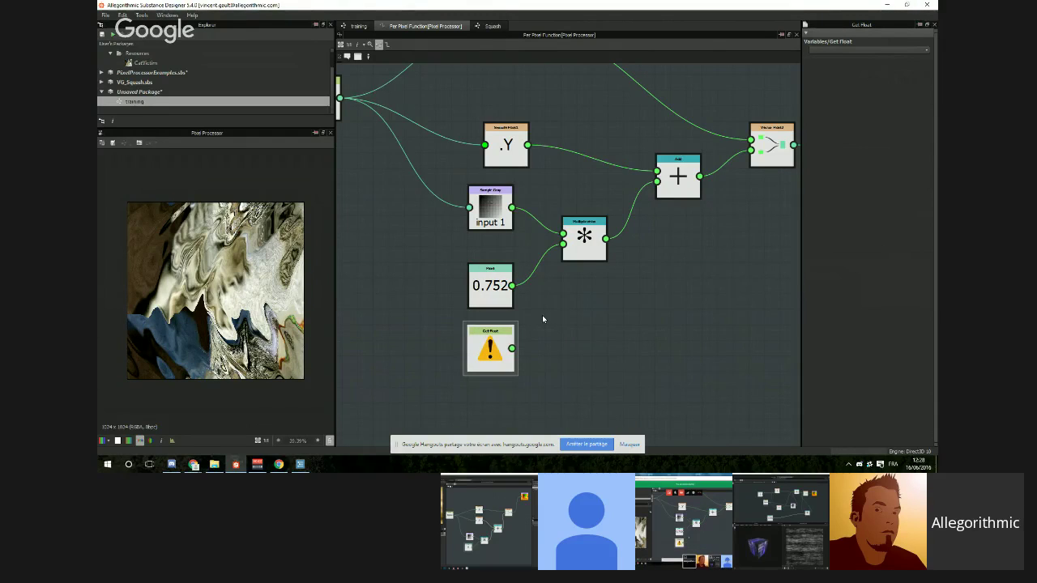
Step: Add an input parameter to the training graph and give it the identifier distordAmount
click(359, 26)
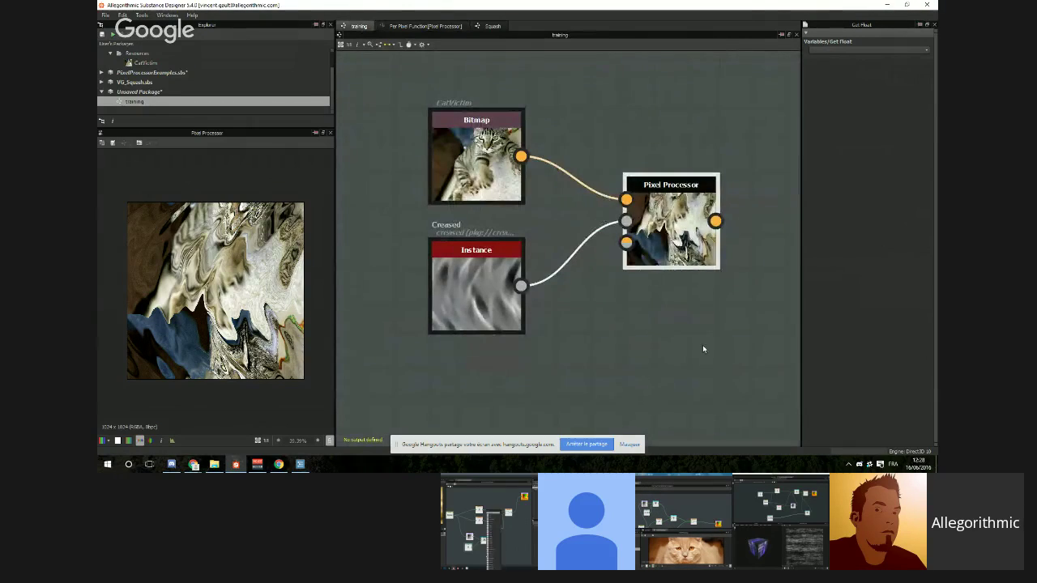
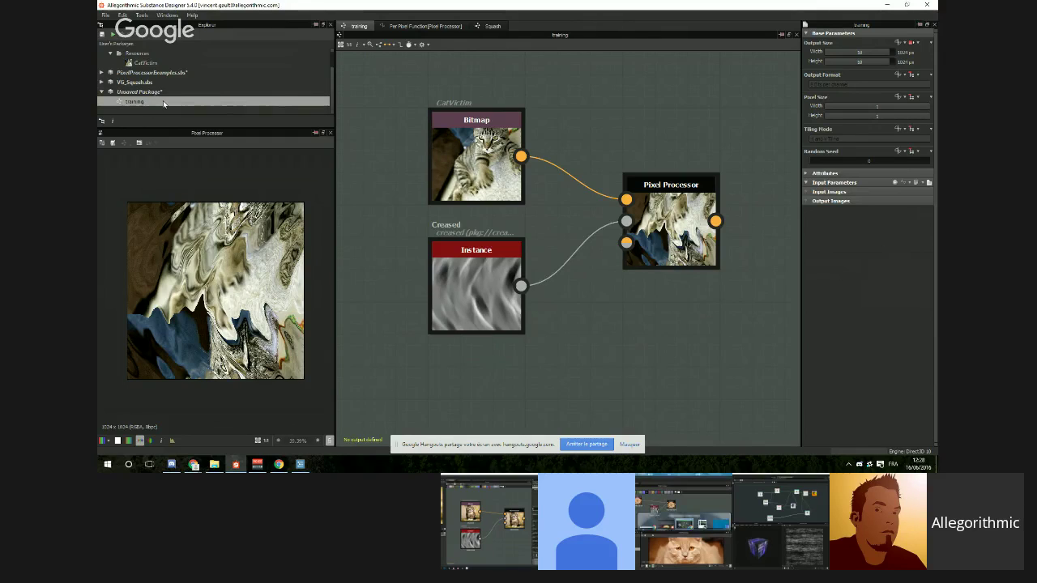
double_click(164, 102)
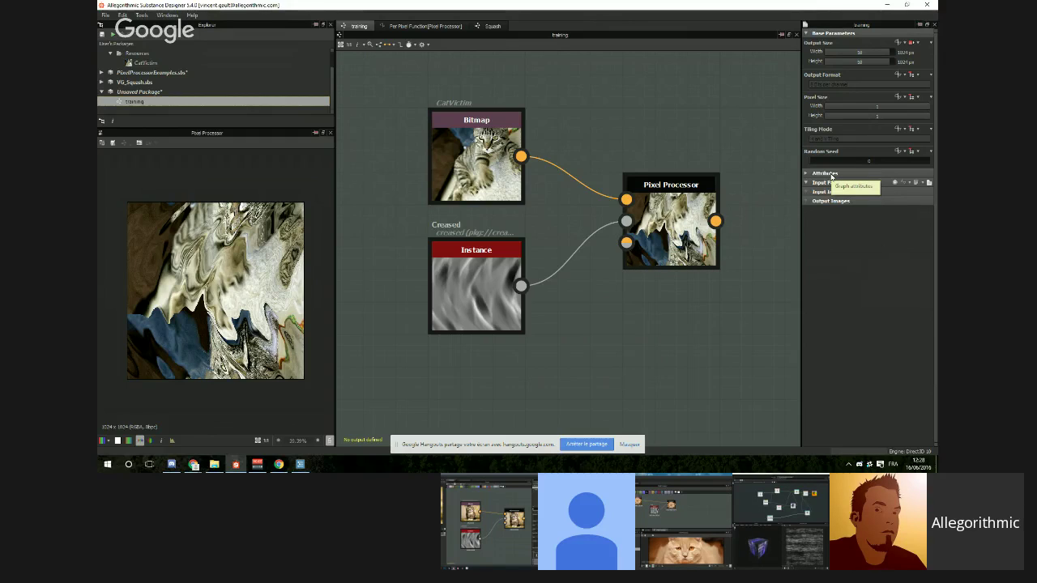
click(895, 183)
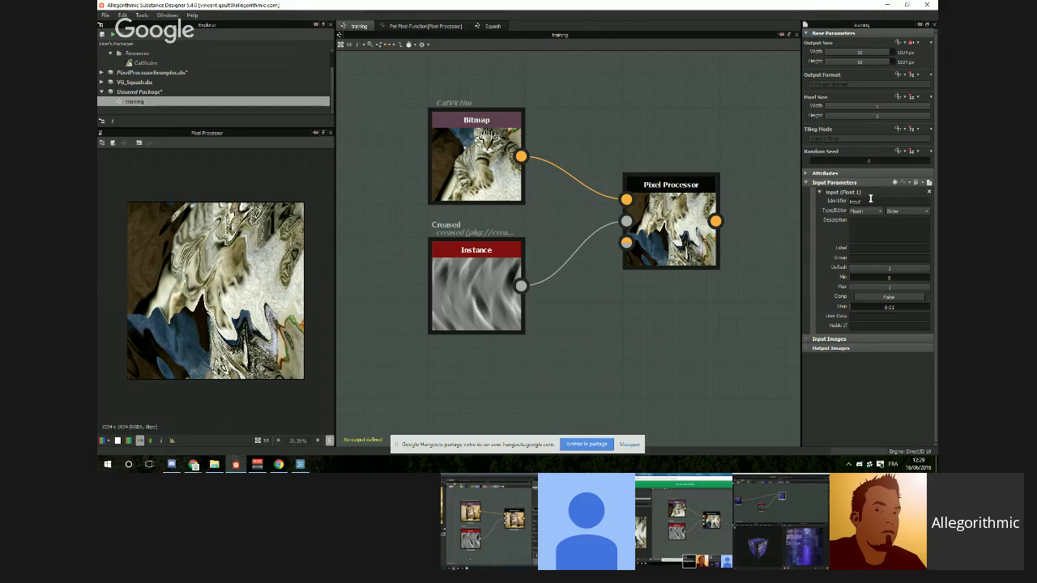
drag(870, 200, 818, 204)
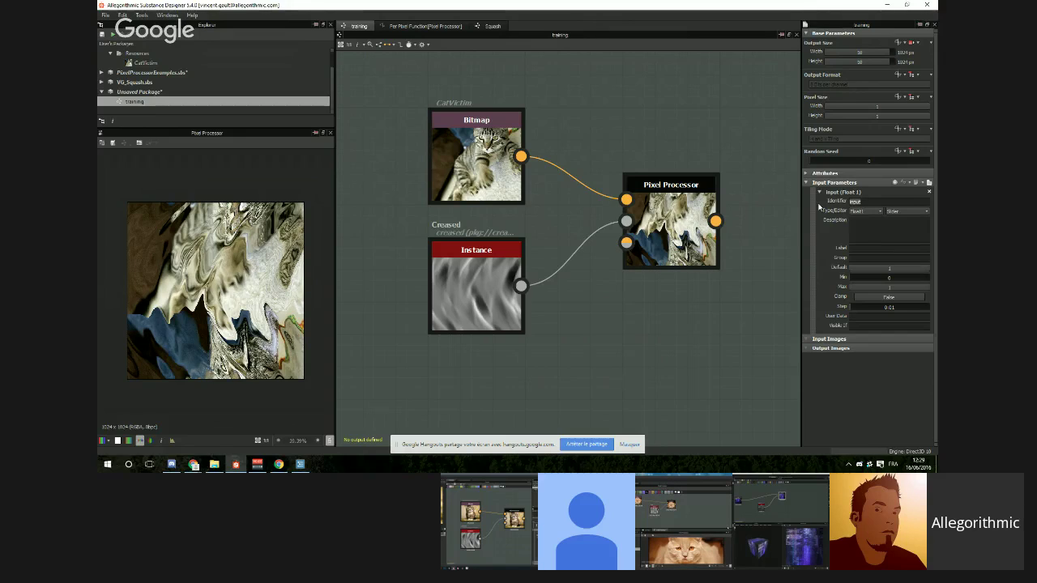
text(disto)
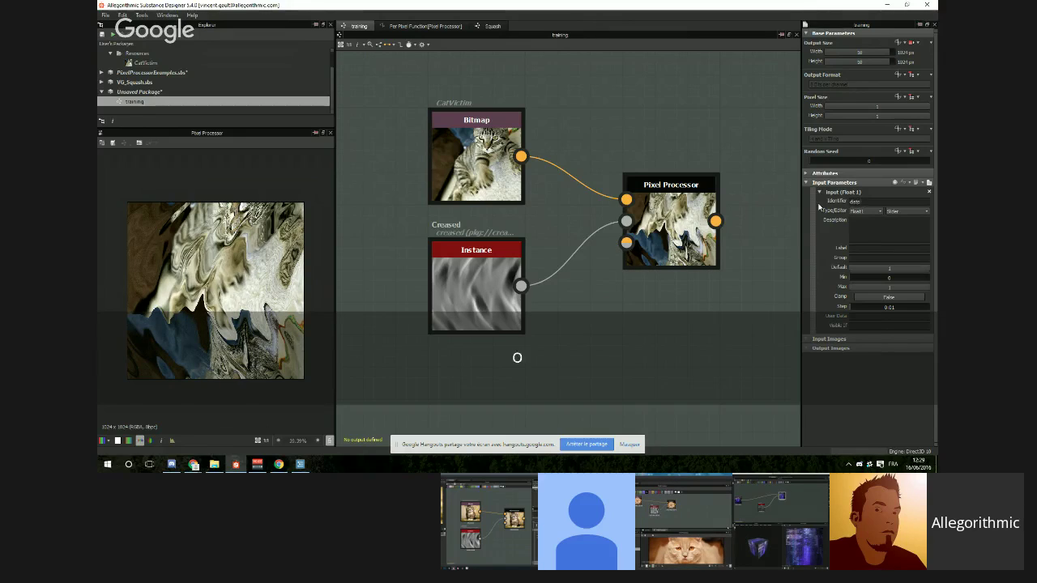
text(rtAmount)
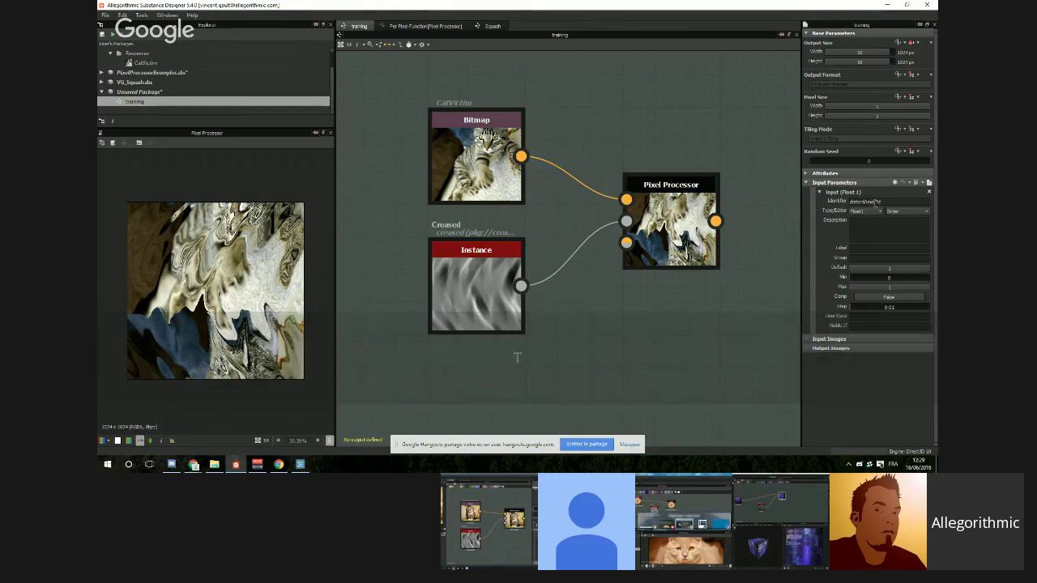
Step: Label the new input parameter "distord Amount" and keep its type as Float1
key(ctrl+c)
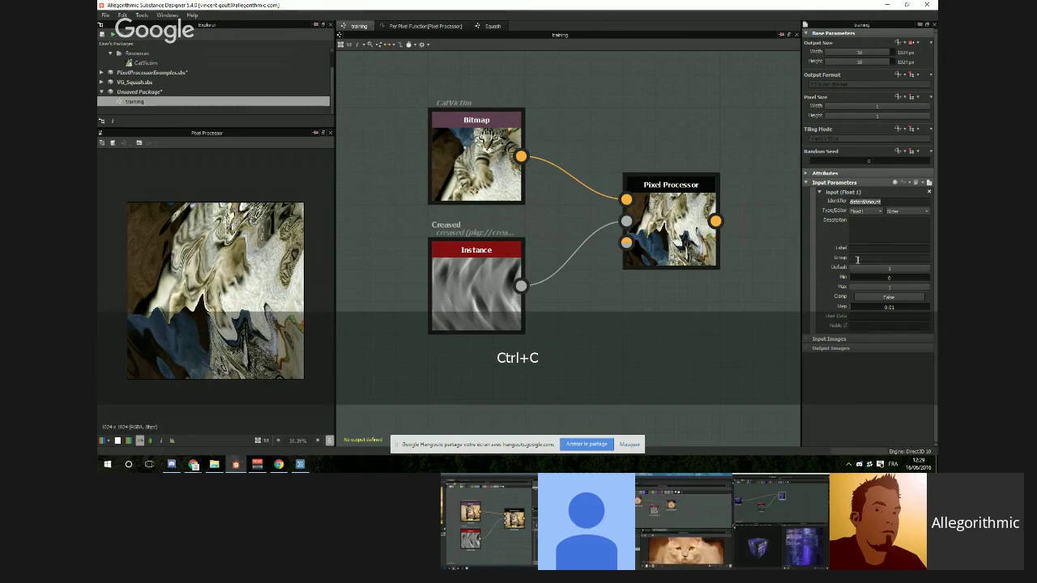
click(864, 248)
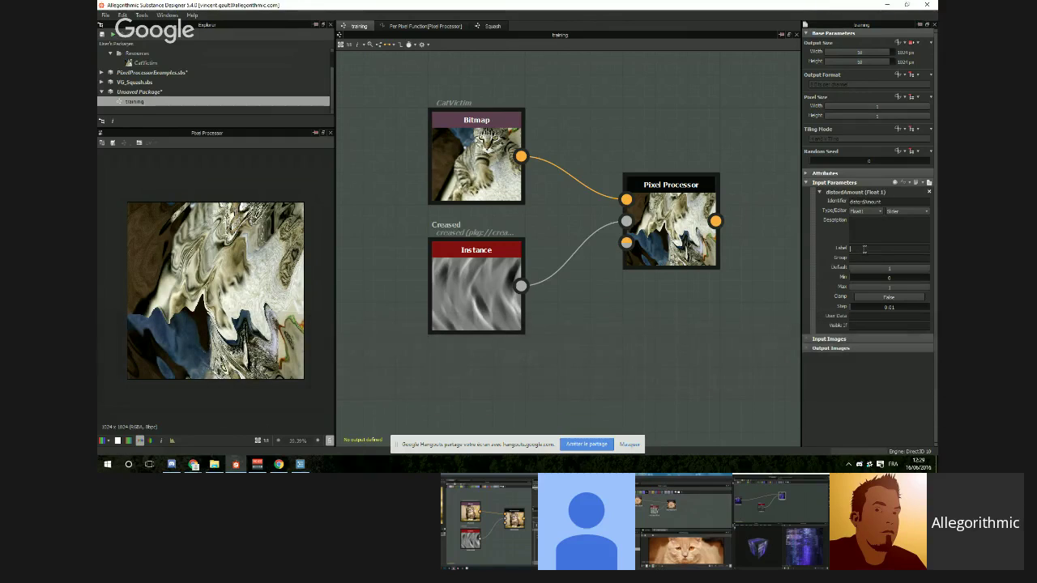
key(ctrl+v)
click(863, 248)
double_click(872, 200)
click(627, 106)
click(876, 212)
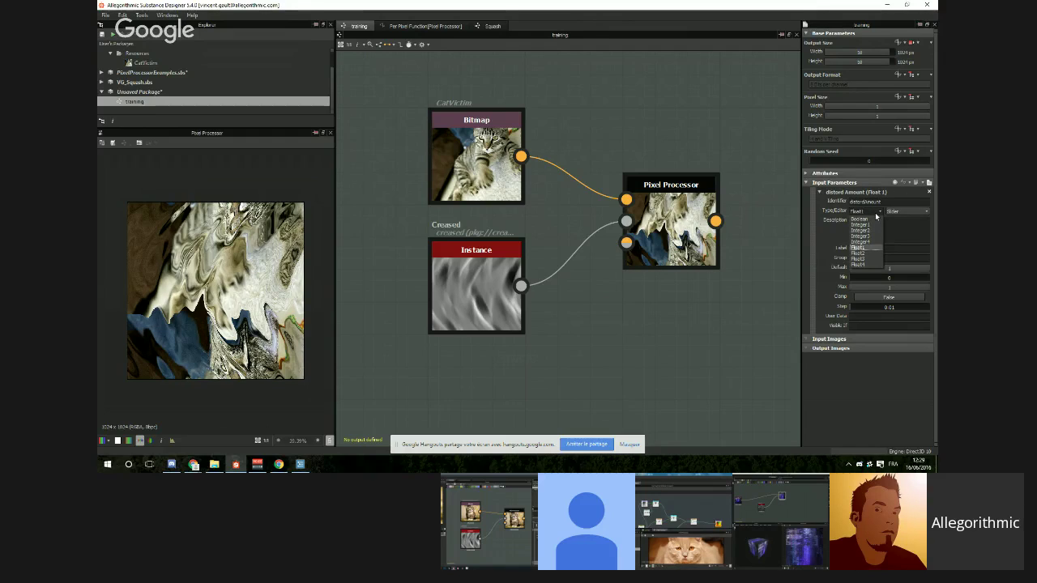
click(876, 215)
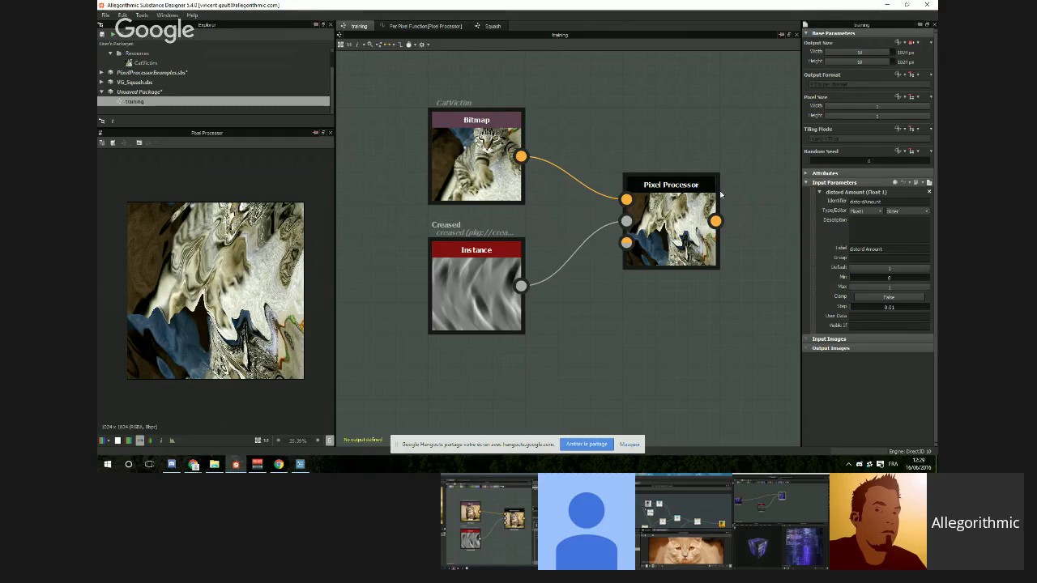
Step: Reopen the Pixel Processor's per-pixel function and assign the distordAmount variable to the Get Float node
click(682, 212)
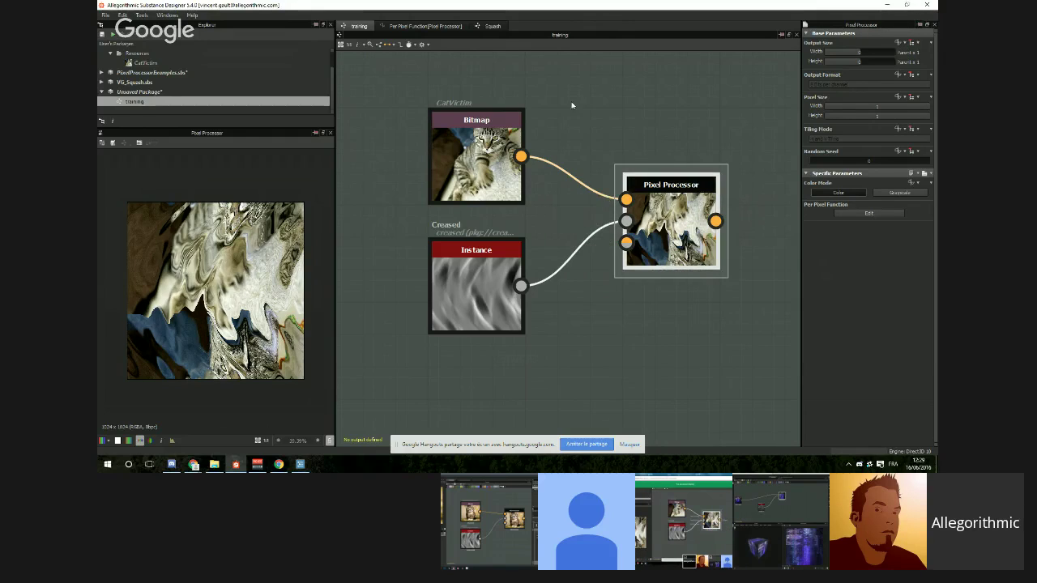
click(868, 213)
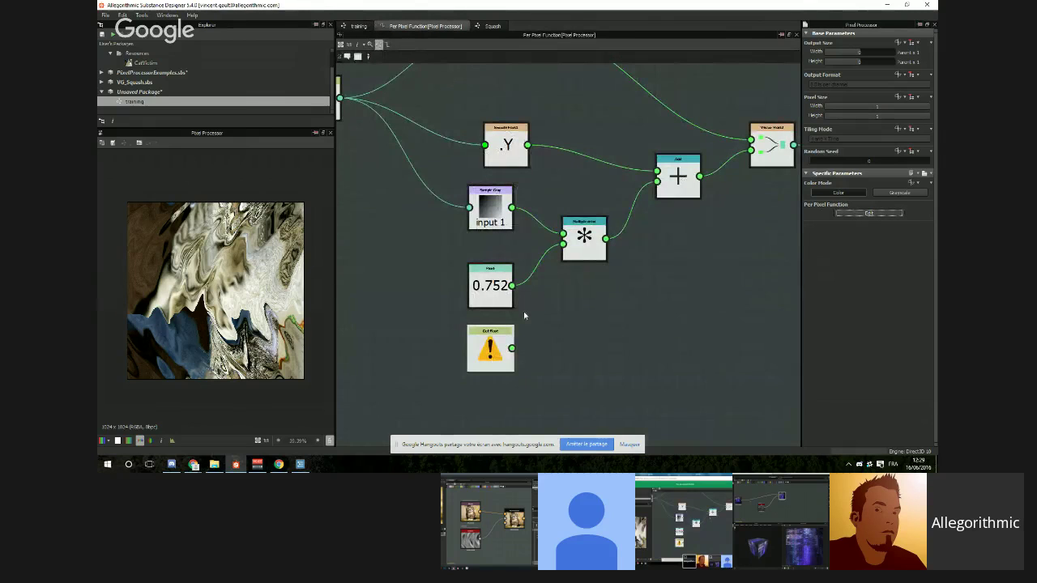
click(494, 349)
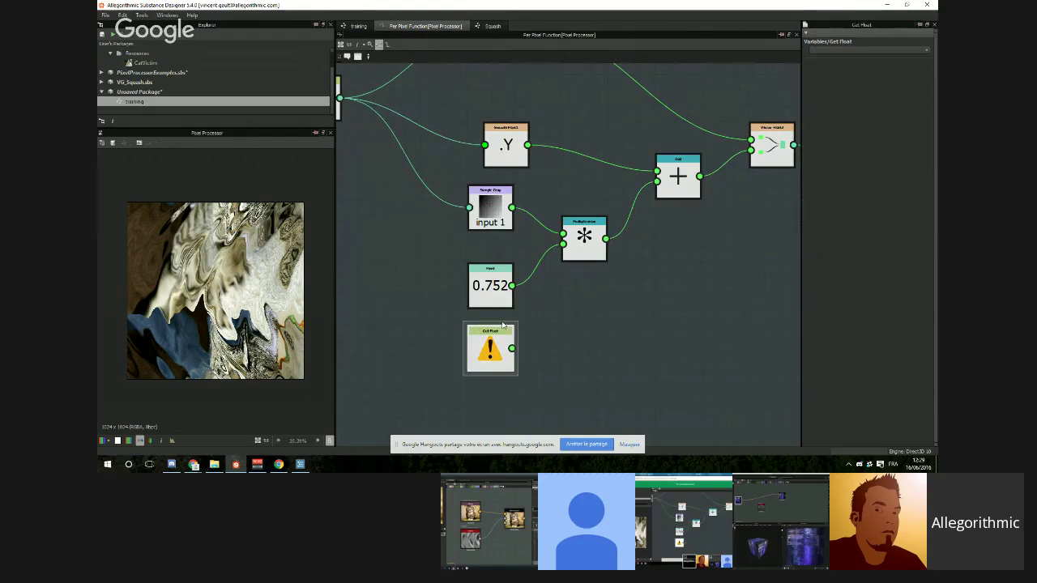
click(923, 50)
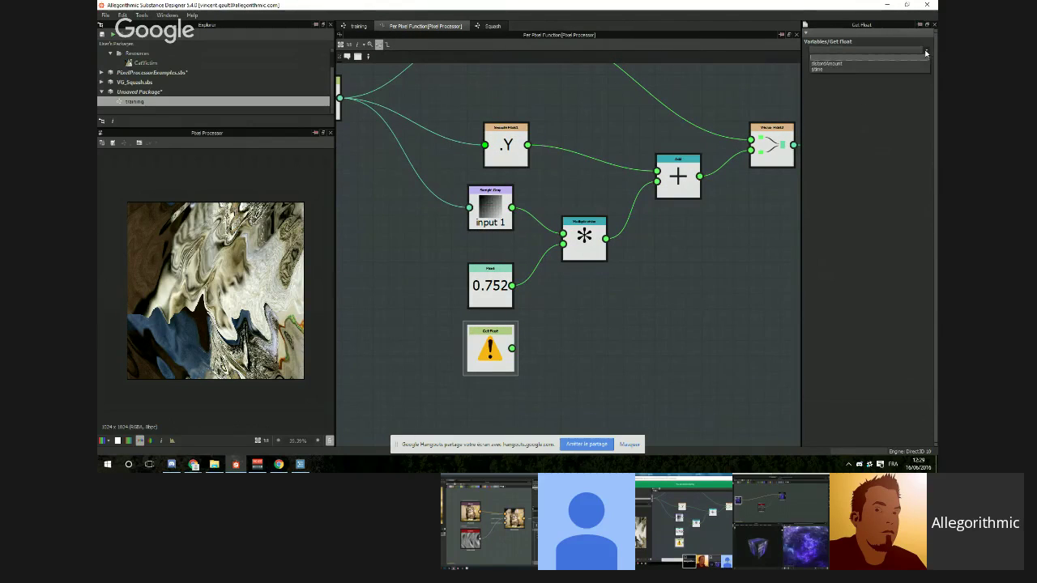
click(847, 63)
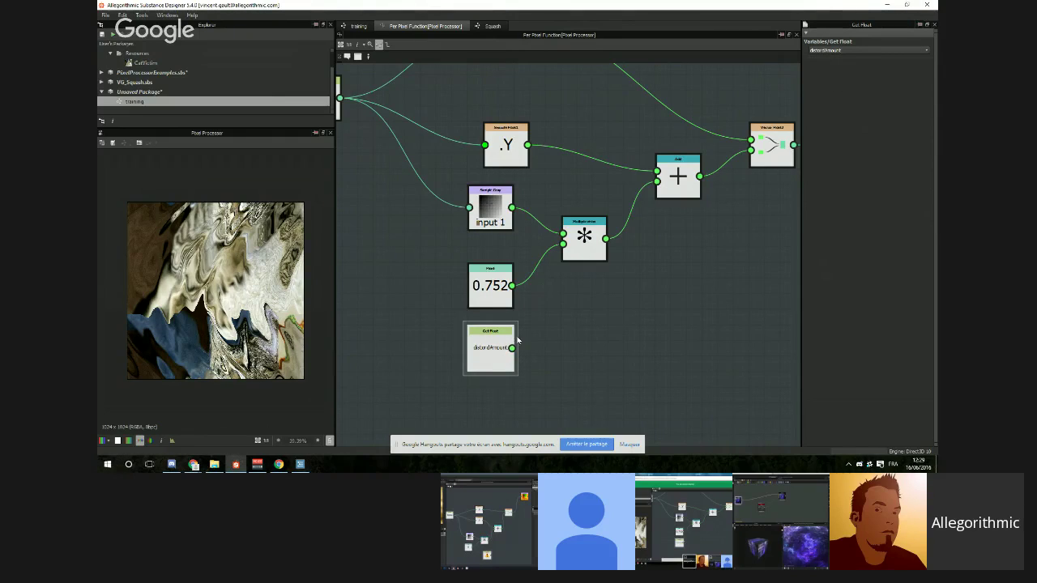
Step: Replace the Float constant feeding Multiplication with the Get Float node, deleting the constant and moving Get Float into its place
drag(511, 350, 564, 244)
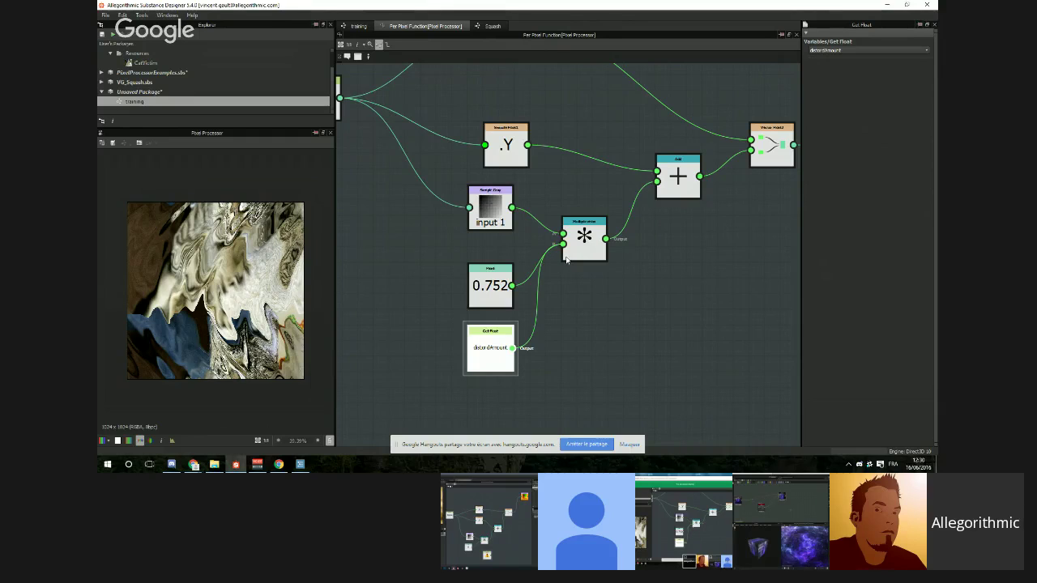
click(490, 284)
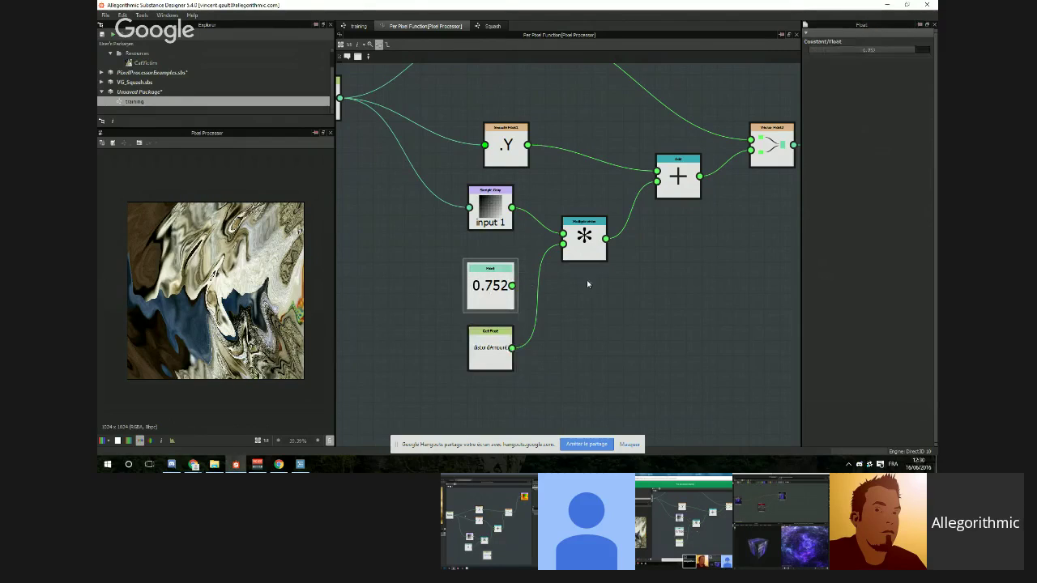
key(Delete)
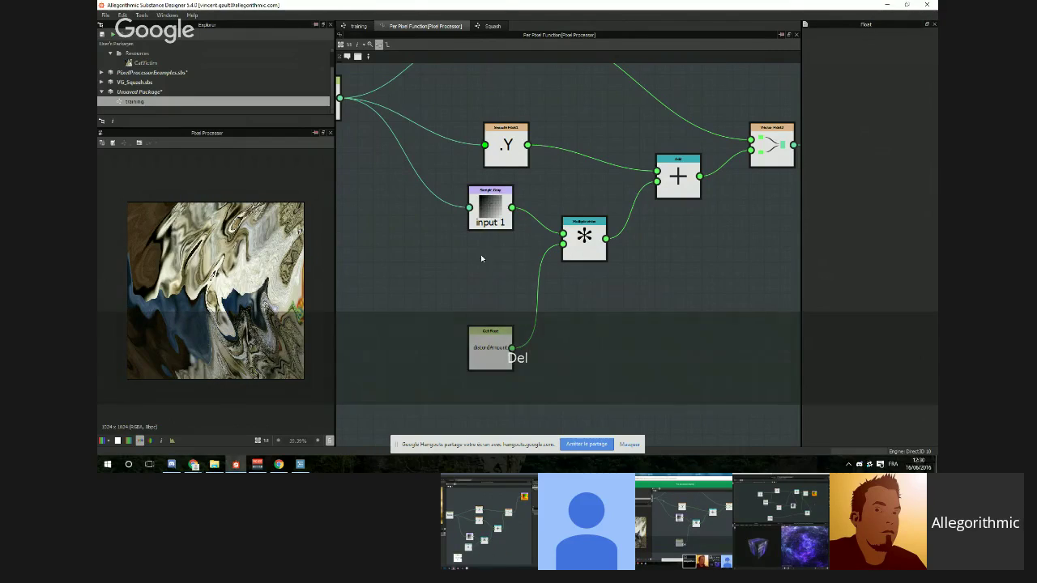
drag(499, 366, 494, 301)
Step: In the training graph, set the distord Amount parameter's default to 0 and preview it at about 0.28
click(356, 26)
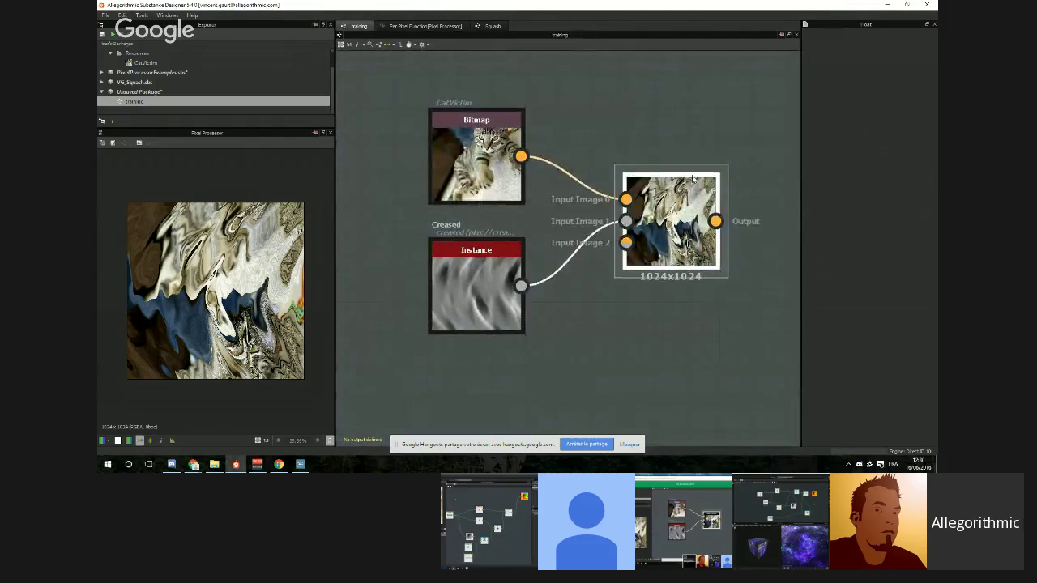
click(692, 142)
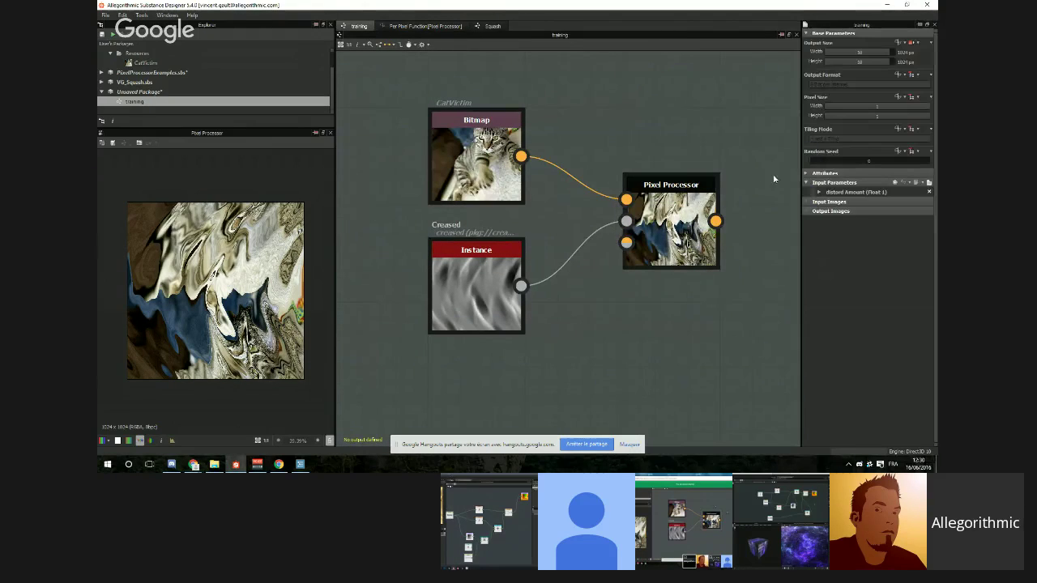
click(820, 193)
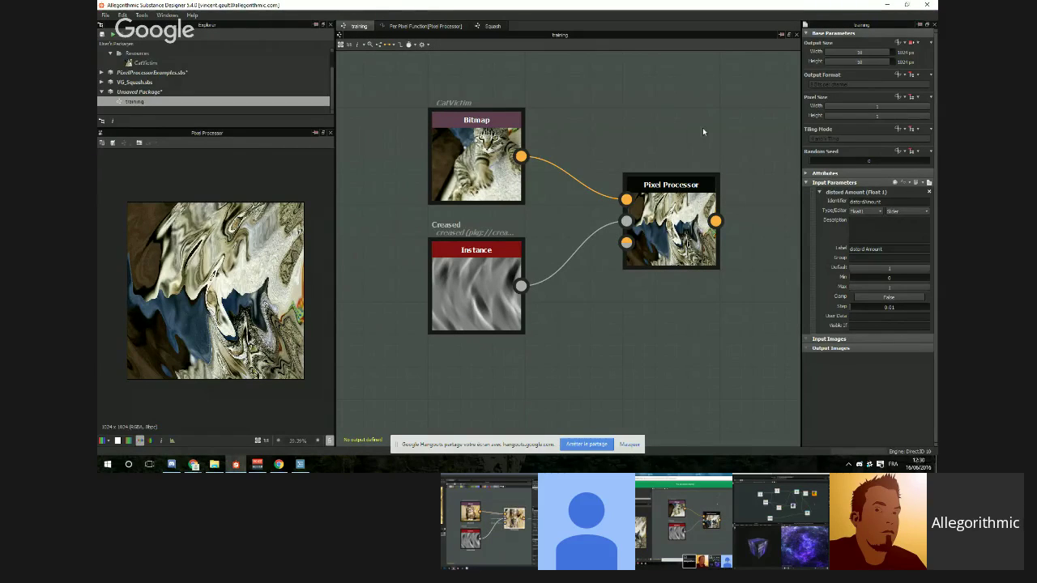
click(895, 270)
key(Return)
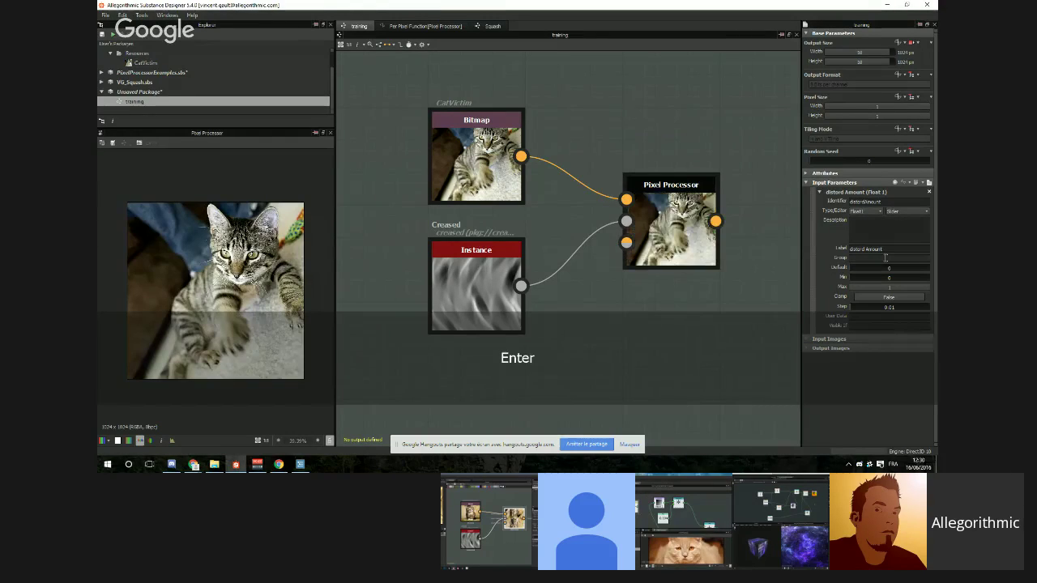
click(929, 183)
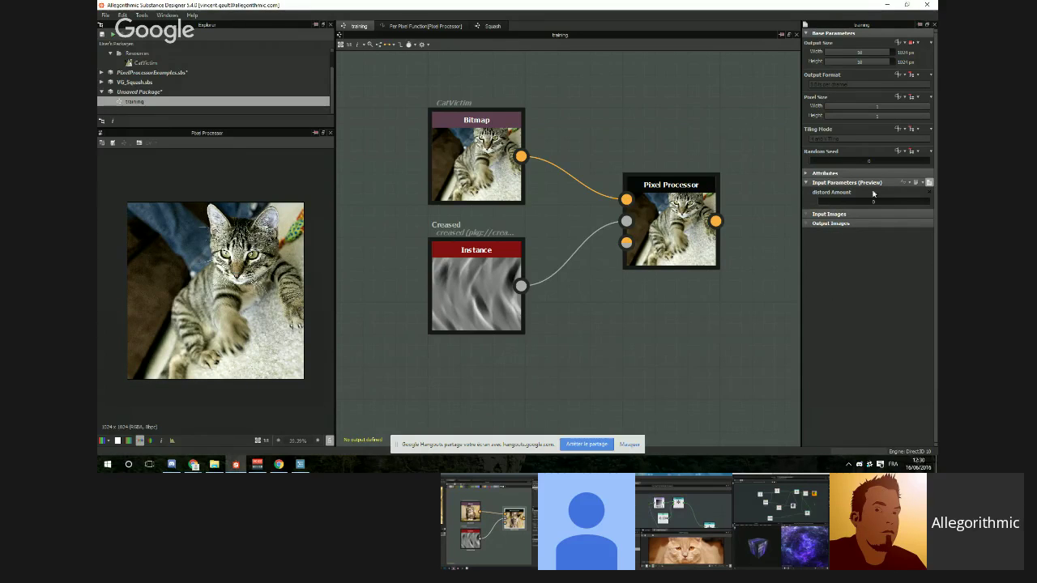
drag(827, 205, 849, 205)
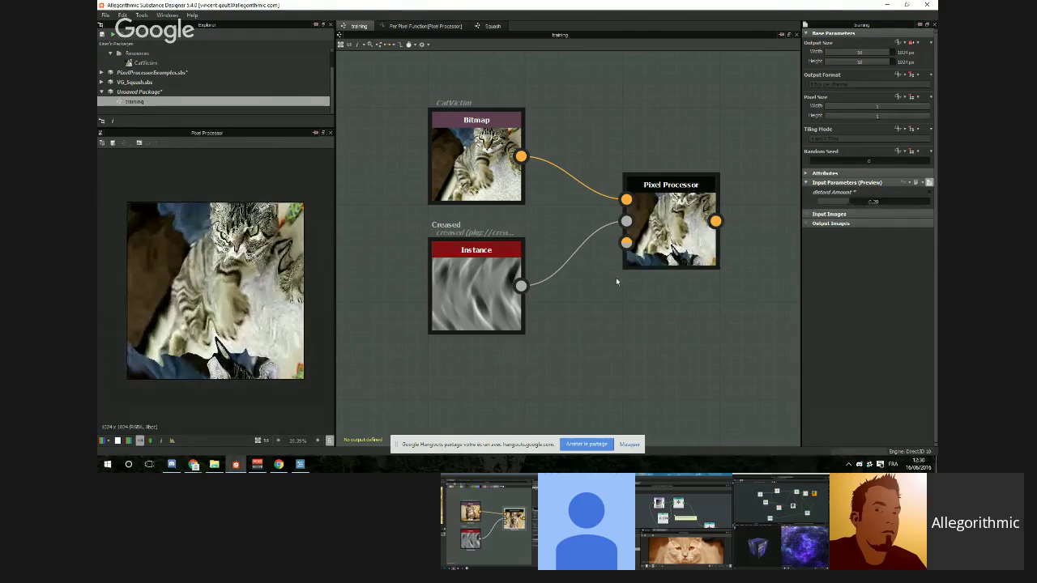
Step: Add a BnW Spots 1 noise node and connect it to the Pixel Processor's grayscale input in place of Creased, previewing the result
click(529, 316)
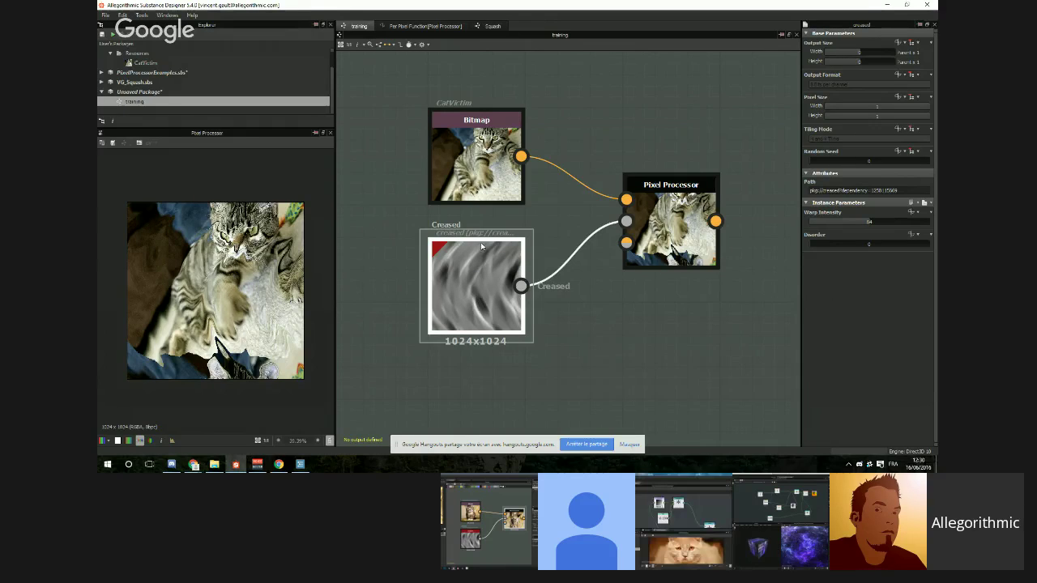
middle_drag(518, 394, 540, 336)
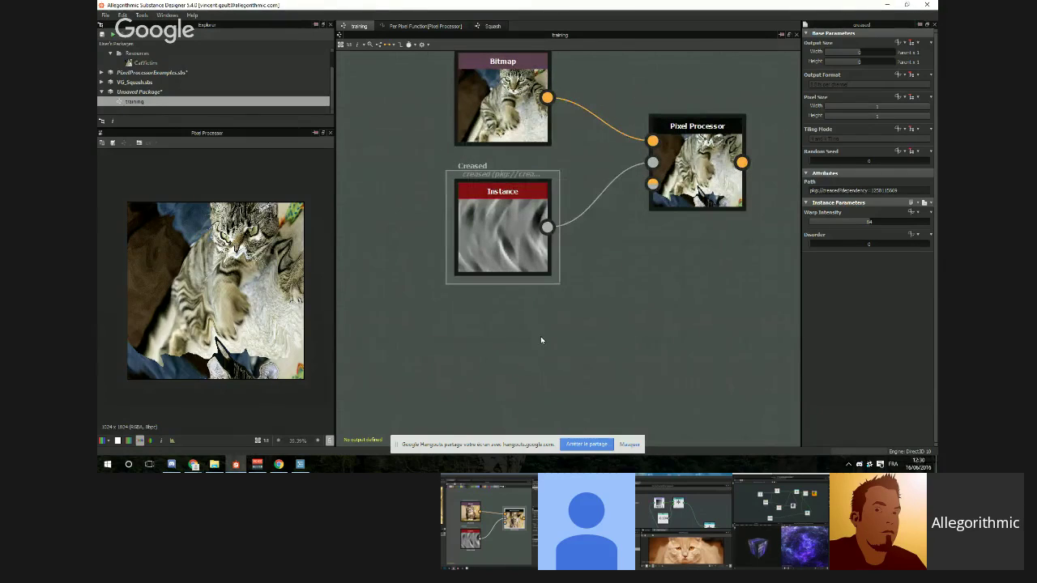
key(space)
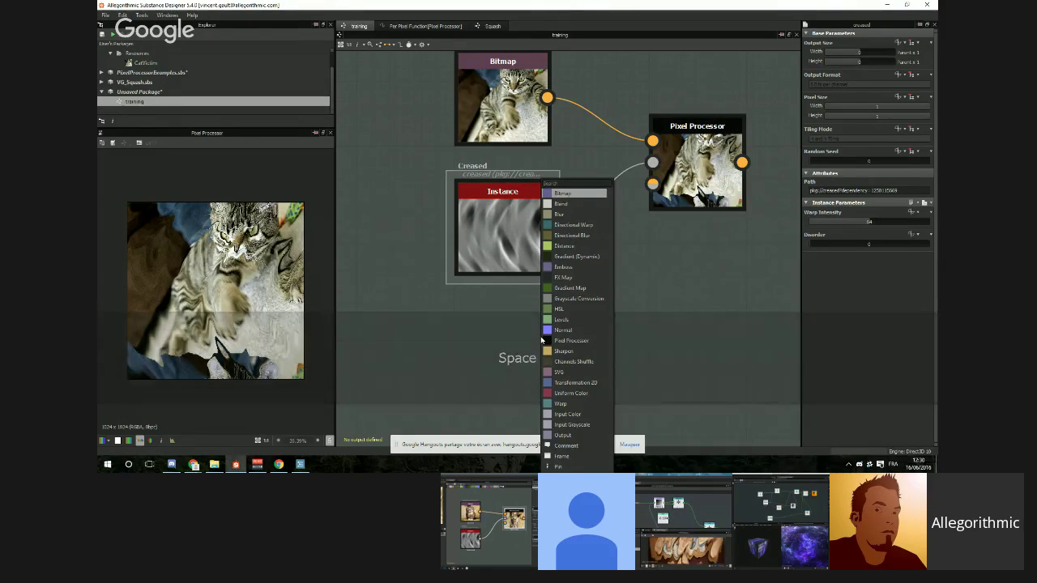
text(noise)
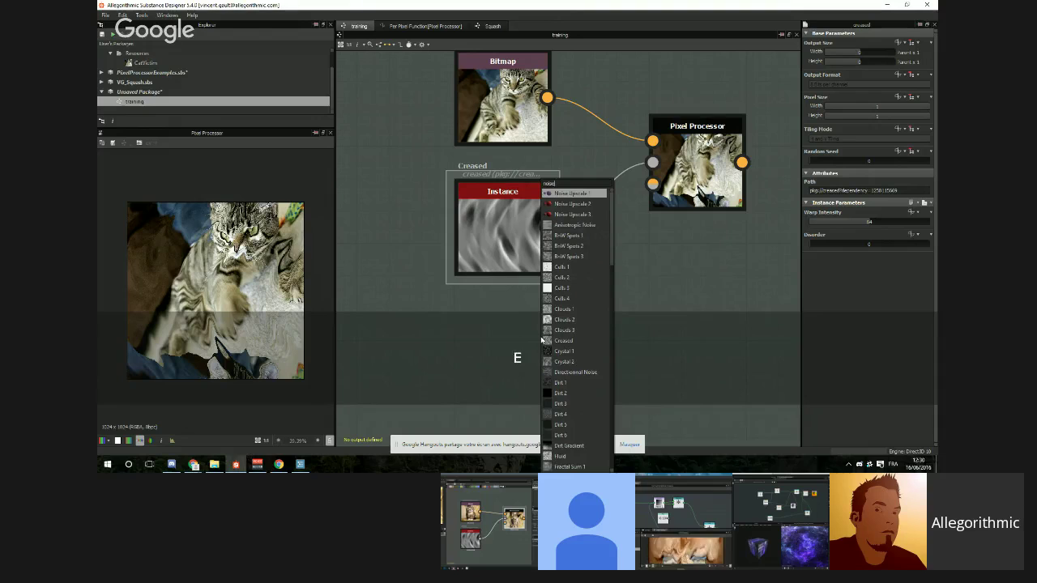
click(588, 235)
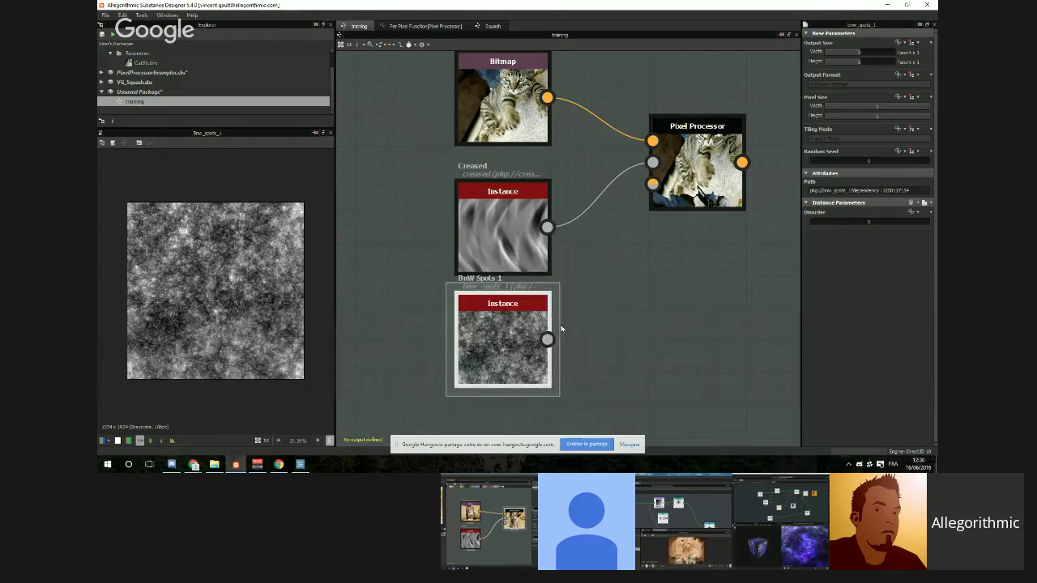
drag(548, 339, 652, 183)
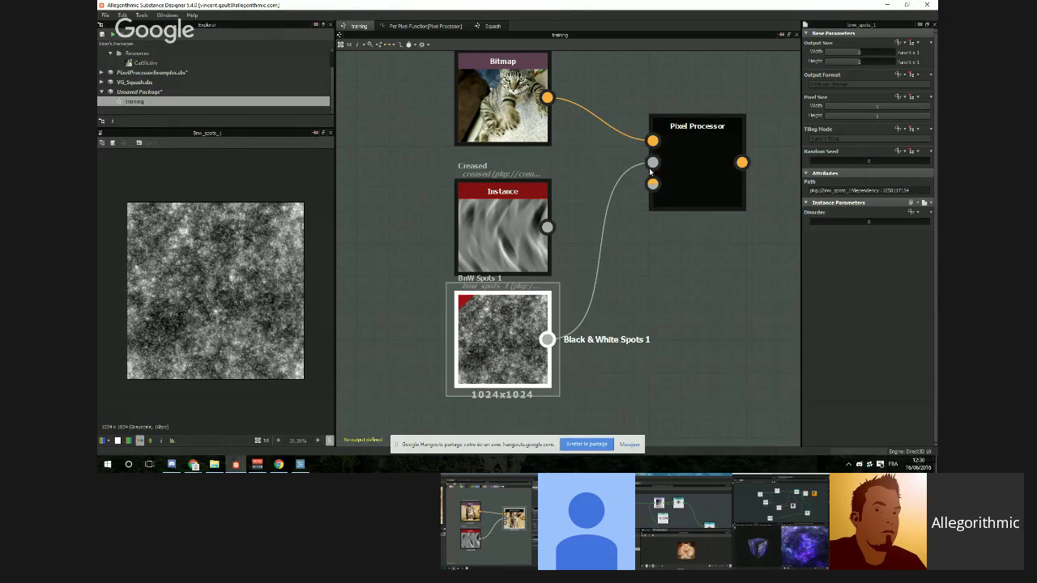
double_click(695, 160)
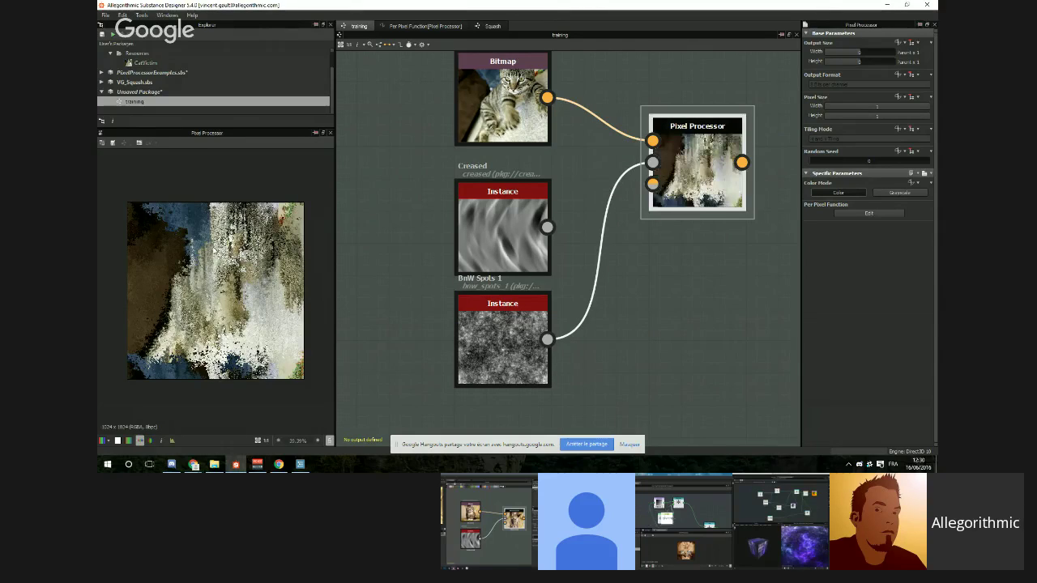
Step: Preview the training graph's input parameters and set distord Amount to 0
click(784, 215)
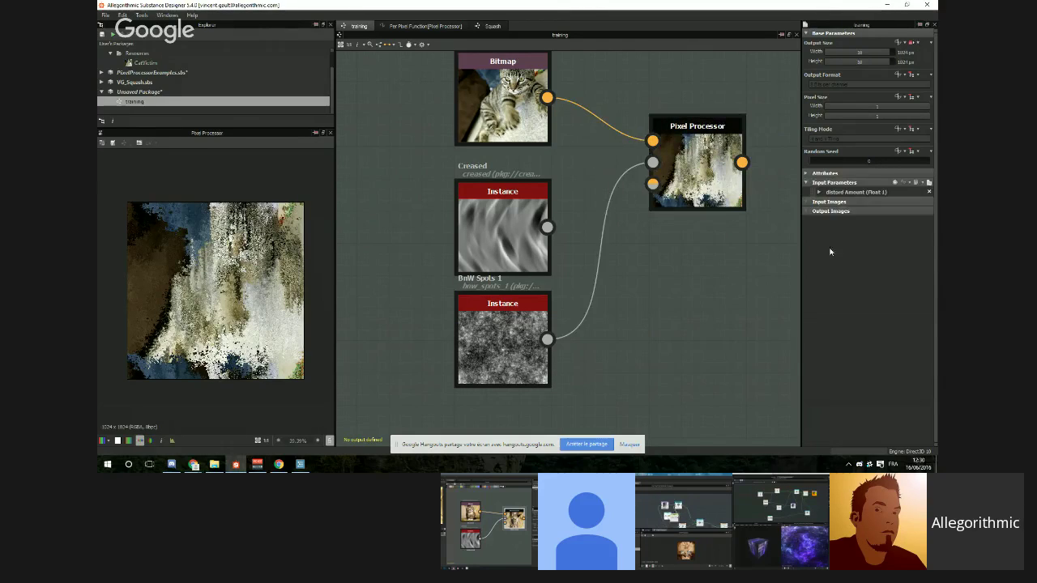
click(929, 183)
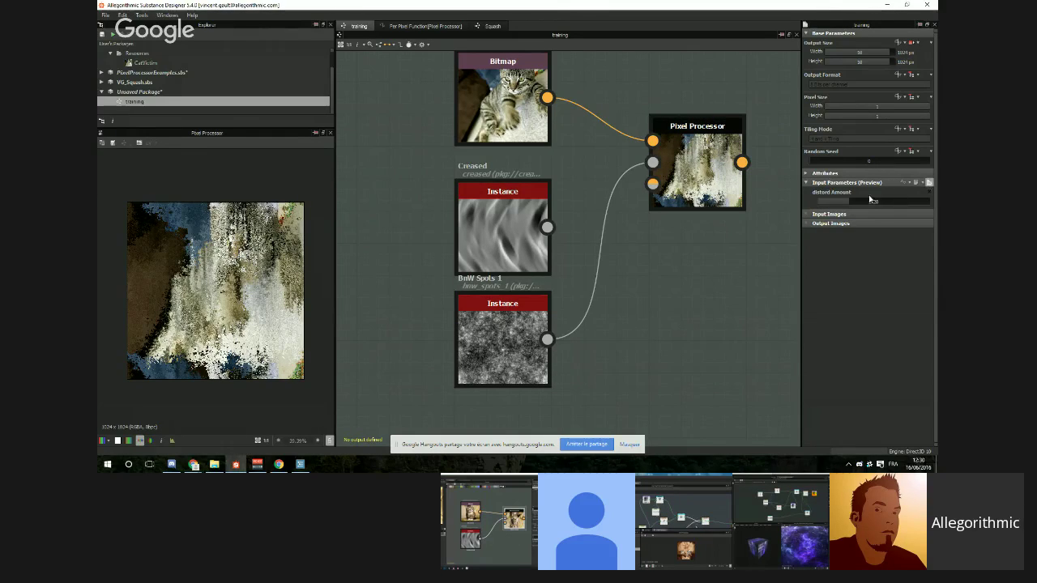
drag(847, 202, 818, 211)
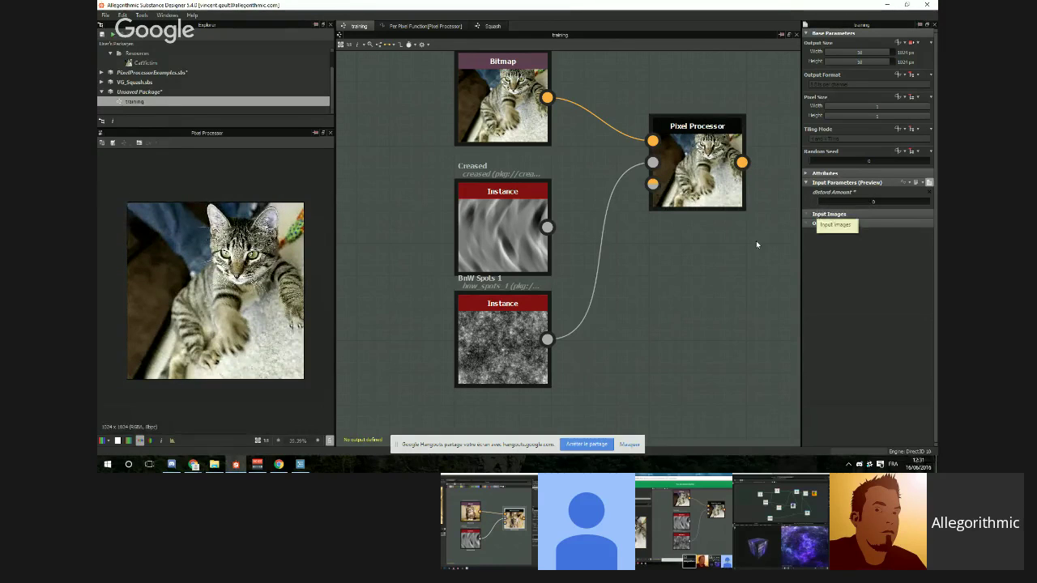
Step: In the per-pixel function, add a Set node fed by the Multiplication output and name its variable myvalue
click(453, 25)
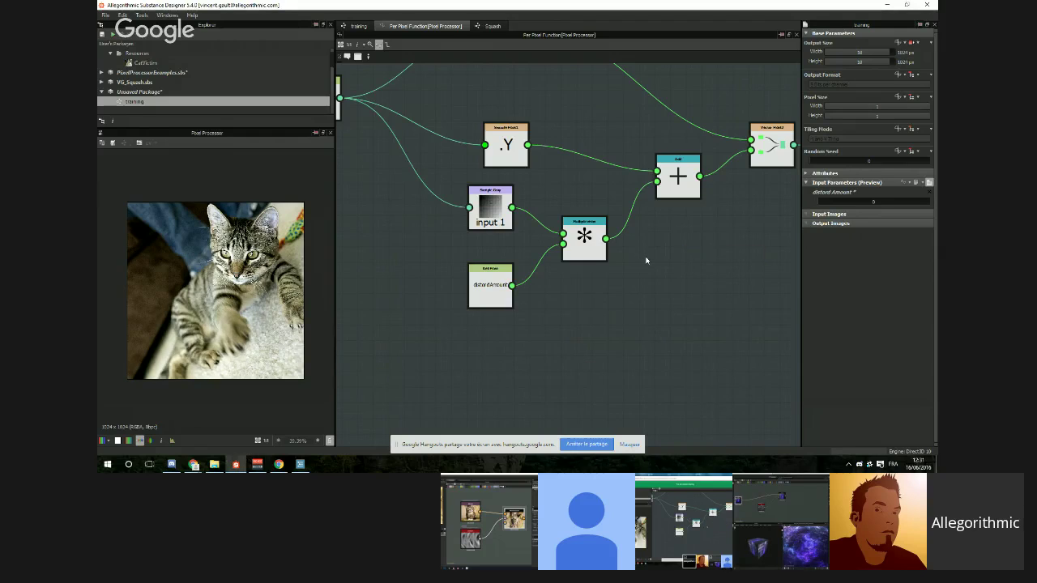
key(space)
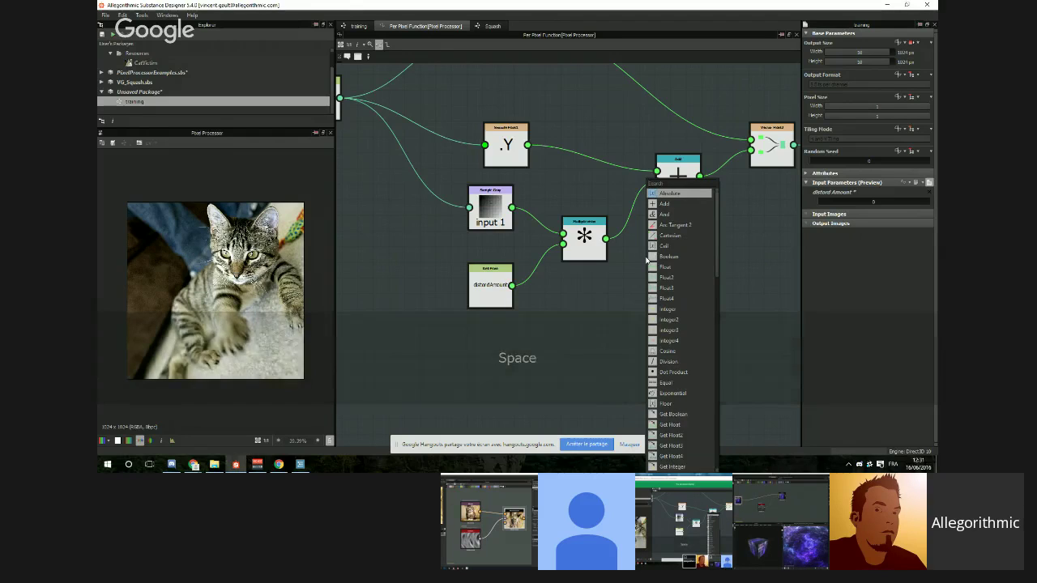
text(set)
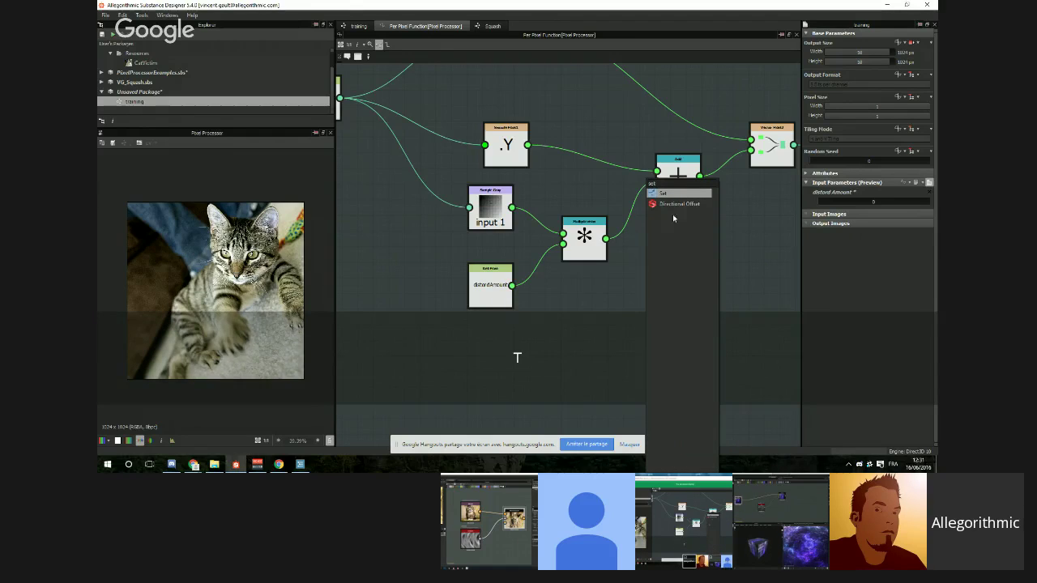
key(Return)
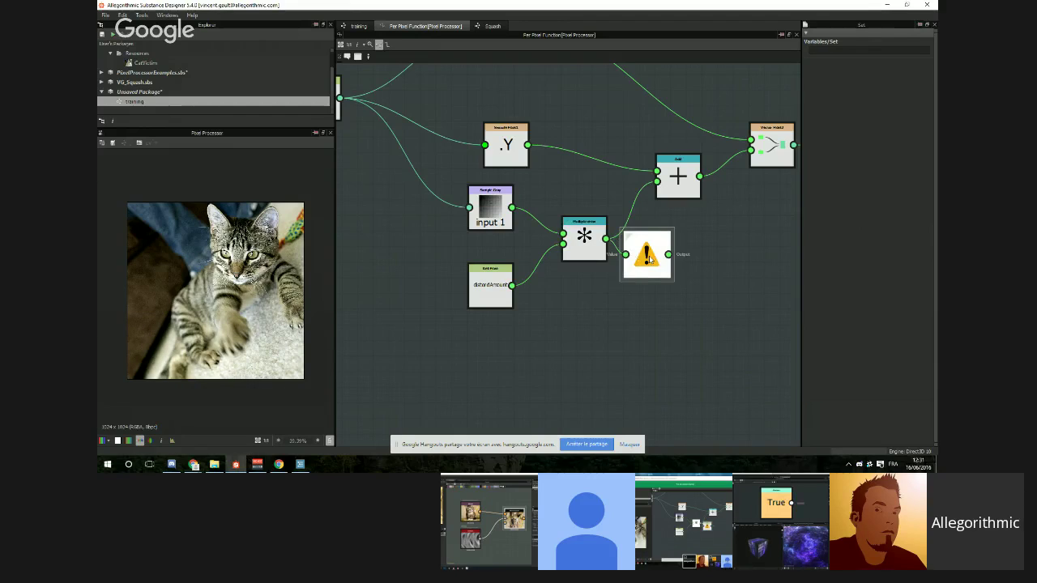
drag(648, 257, 672, 257)
click(837, 48)
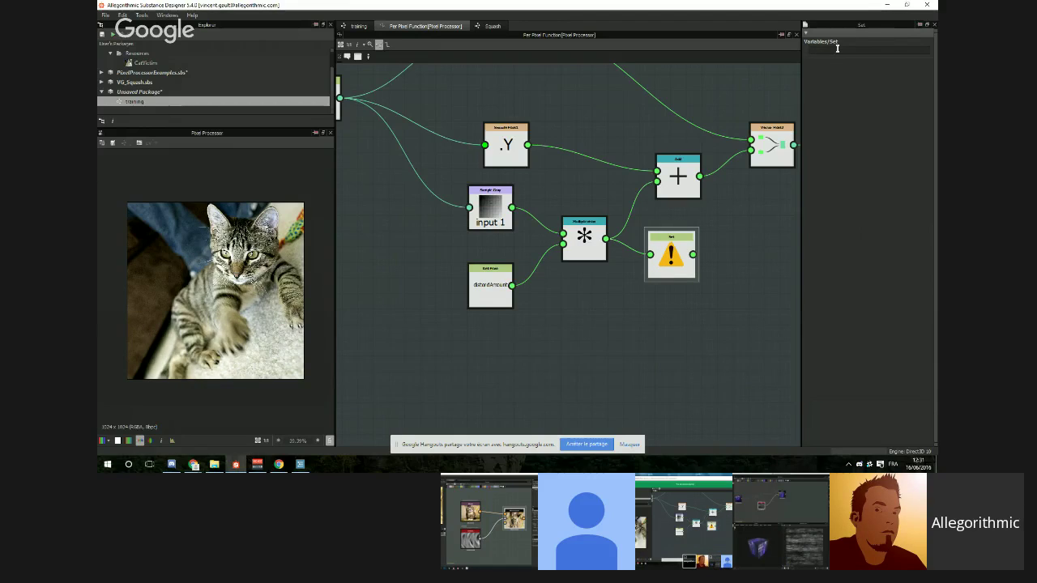
text(myvalue)
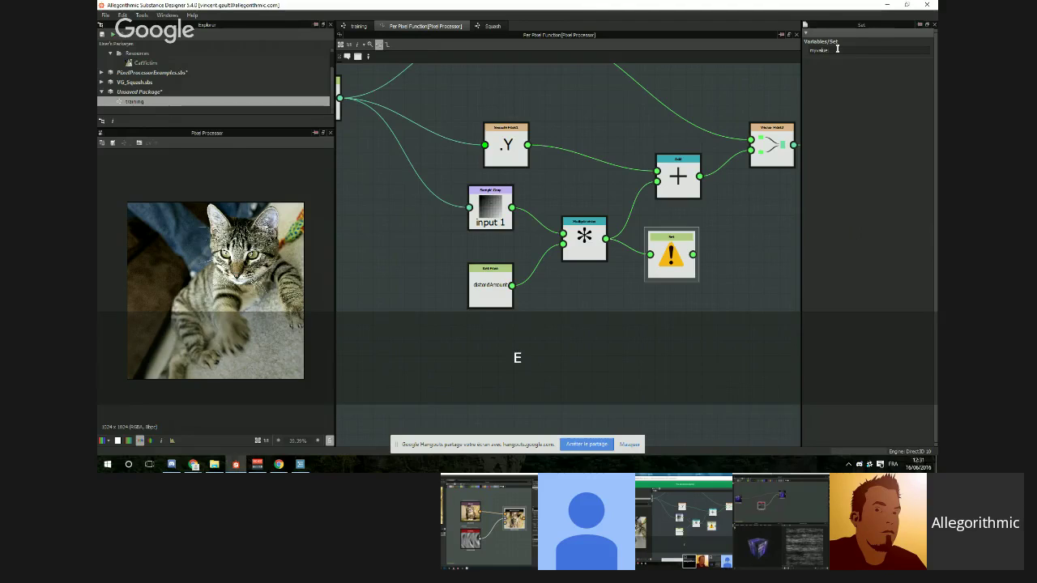
key(Return)
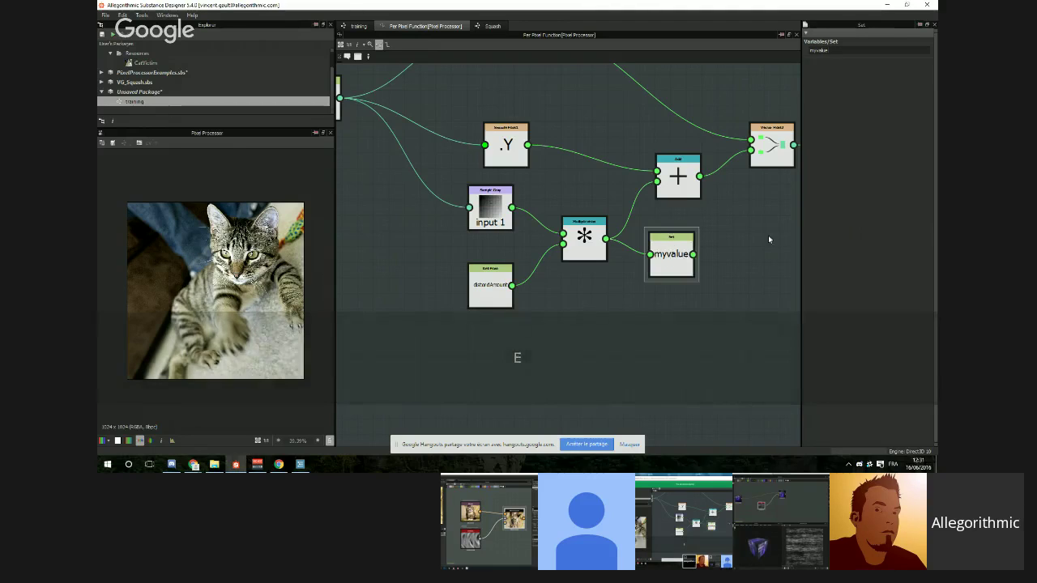
Step: Examine the Pixel Processor's color mode and per-pixel function settings in the training graph
click(360, 26)
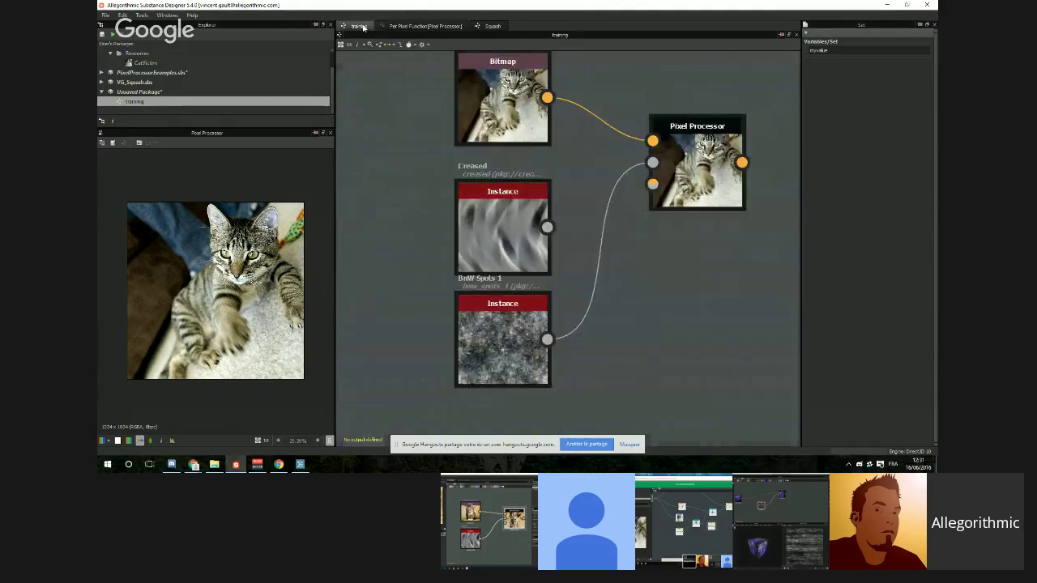
click(716, 163)
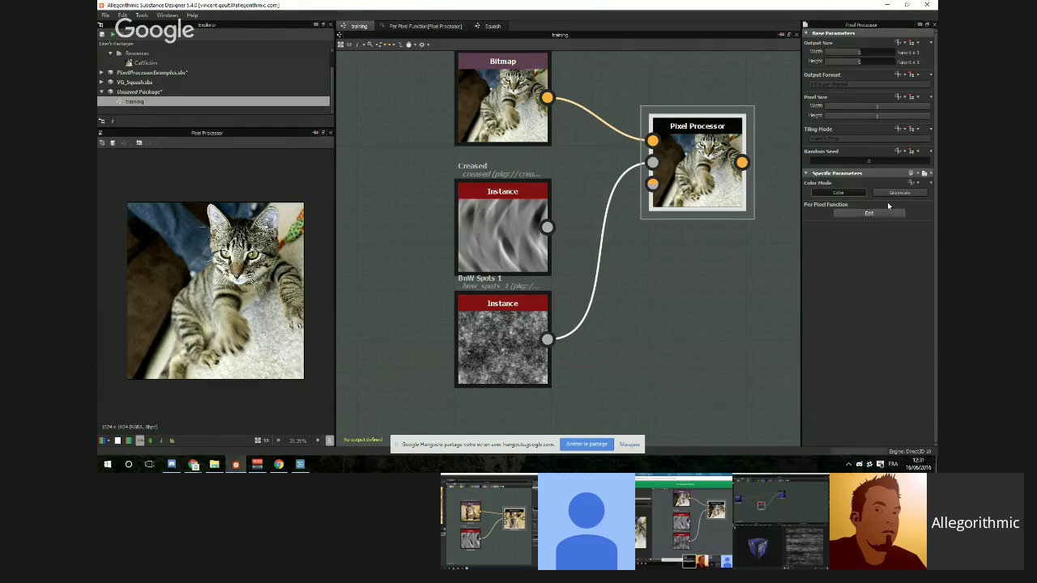
click(839, 194)
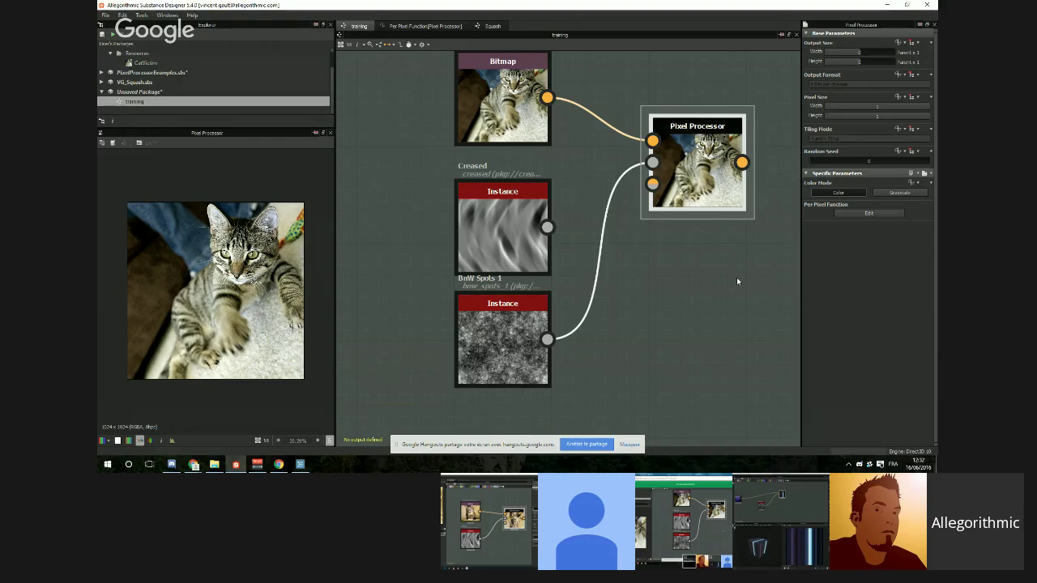
middle_drag(737, 281, 704, 305)
Step: Reopen the Pixel Processor's per-pixel function and select the myvalue Set node
click(418, 26)
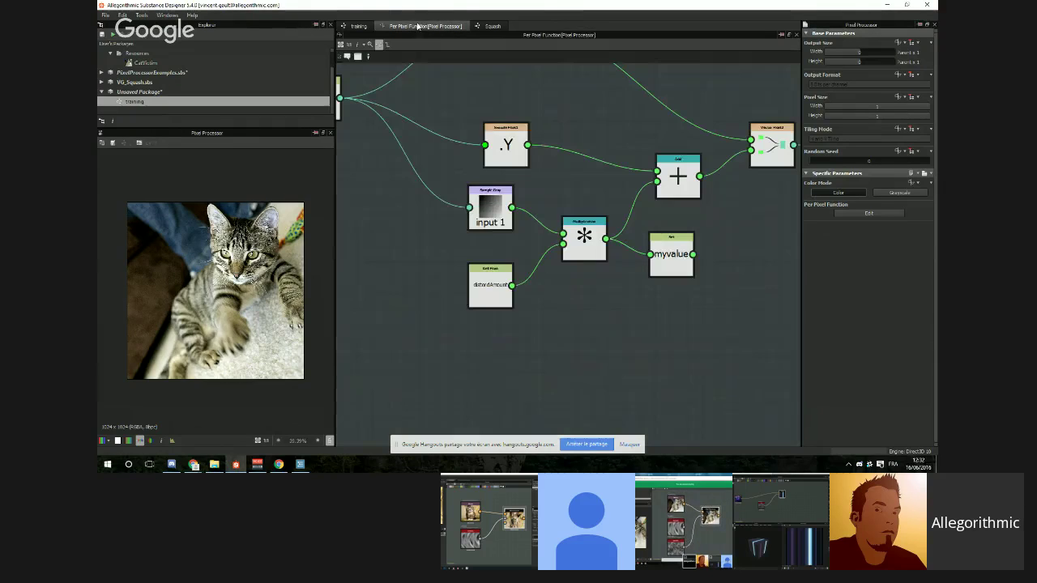
click(681, 258)
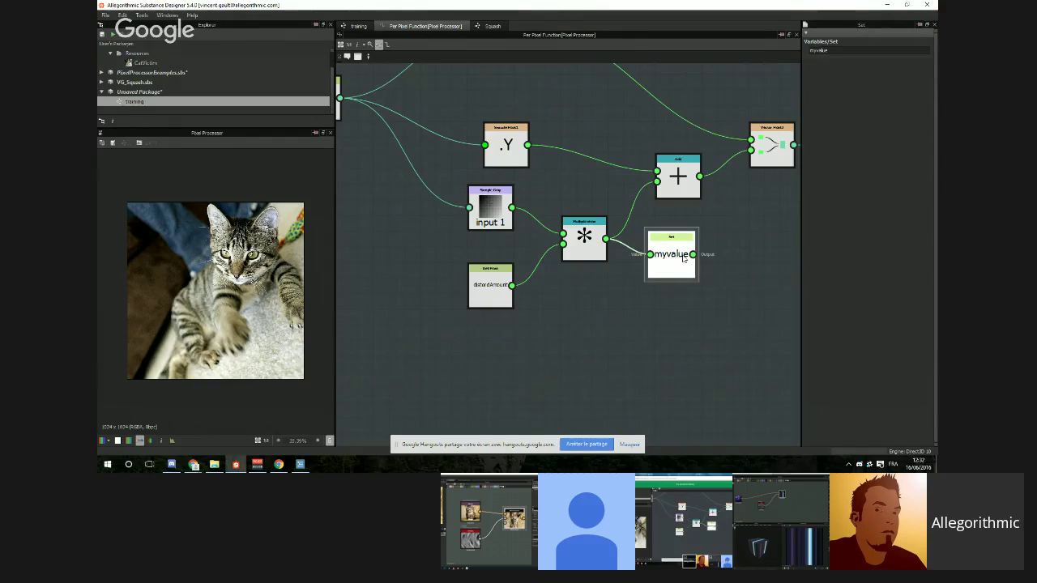
Step: Delete the myvalue Set node and move the $pos node farther away from the .X and .Y nodes
key(Delete)
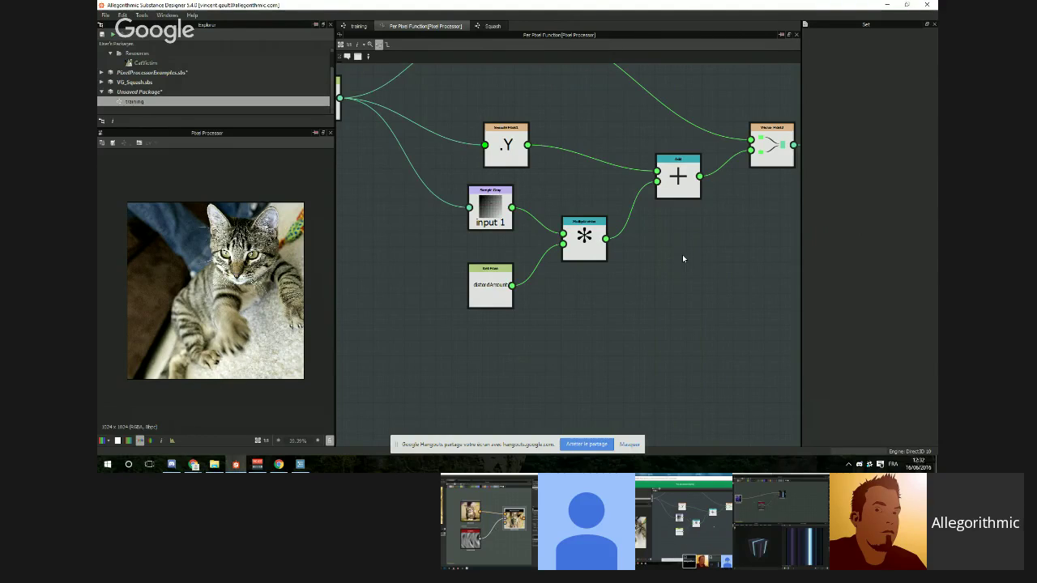
scroll(604, 315, down, 2)
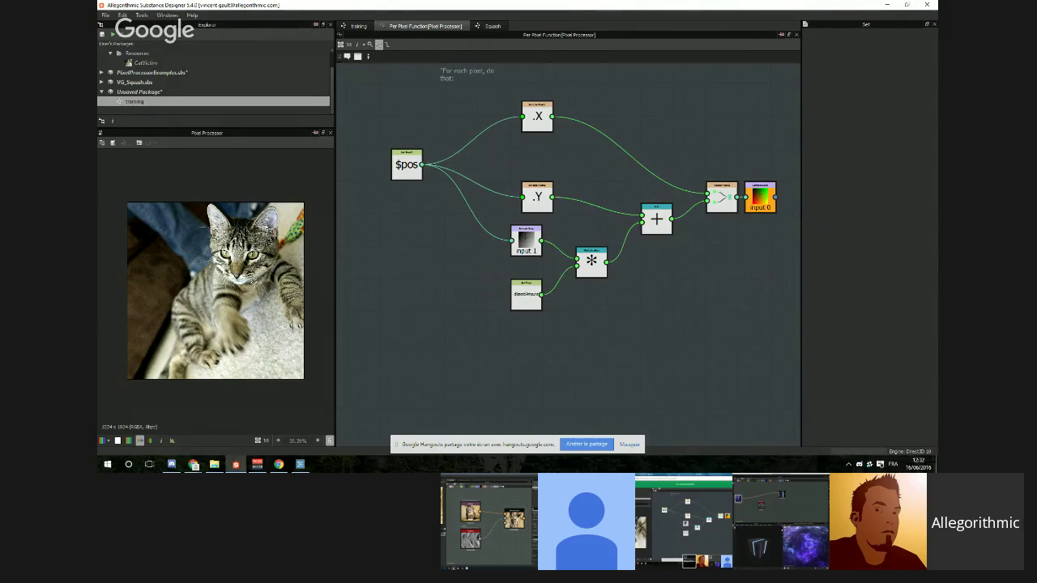
middle_drag(629, 240, 620, 266)
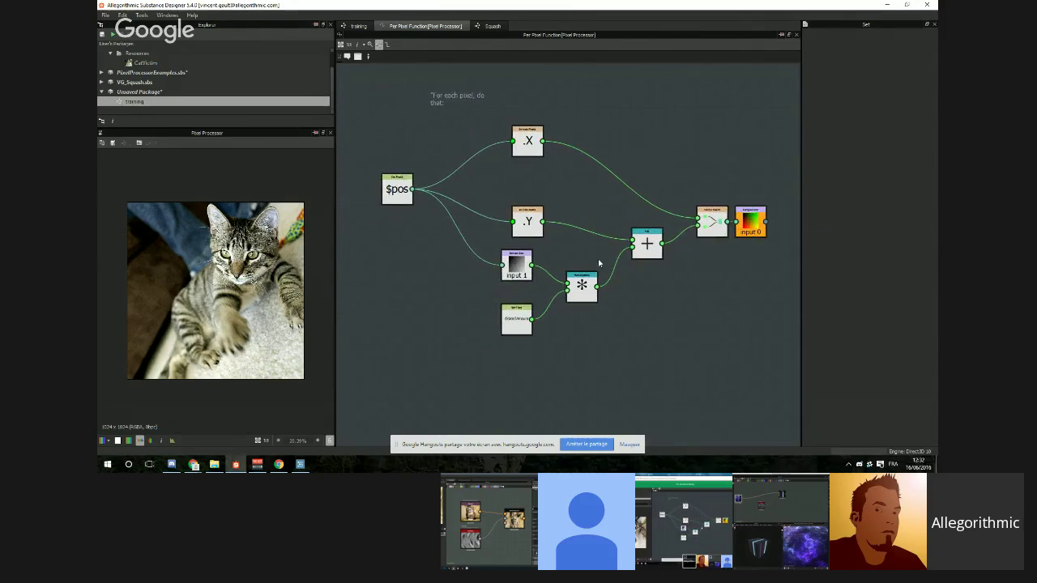
middle_drag(436, 246, 463, 238)
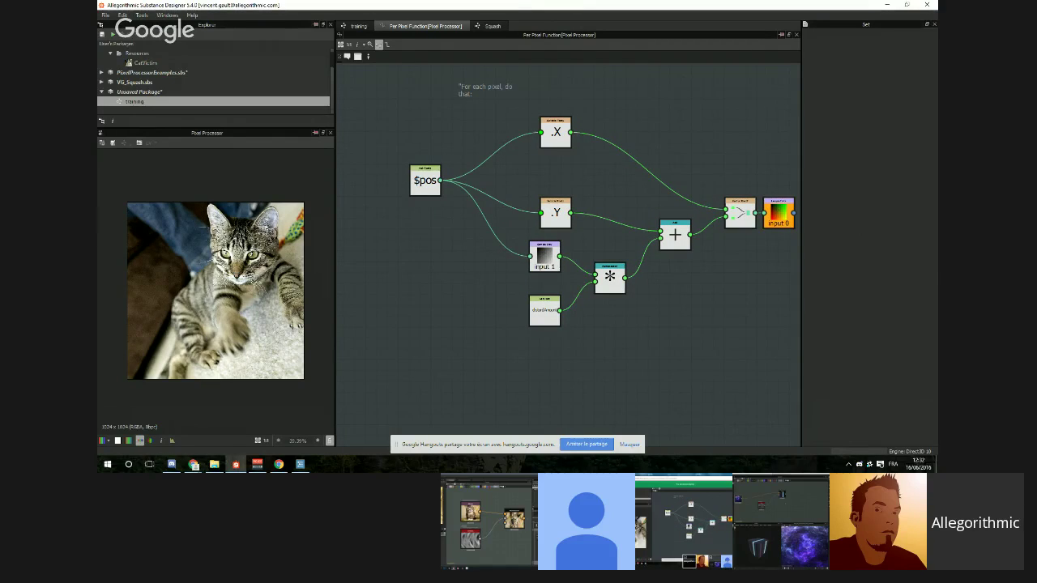
middle_drag(520, 198, 539, 148)
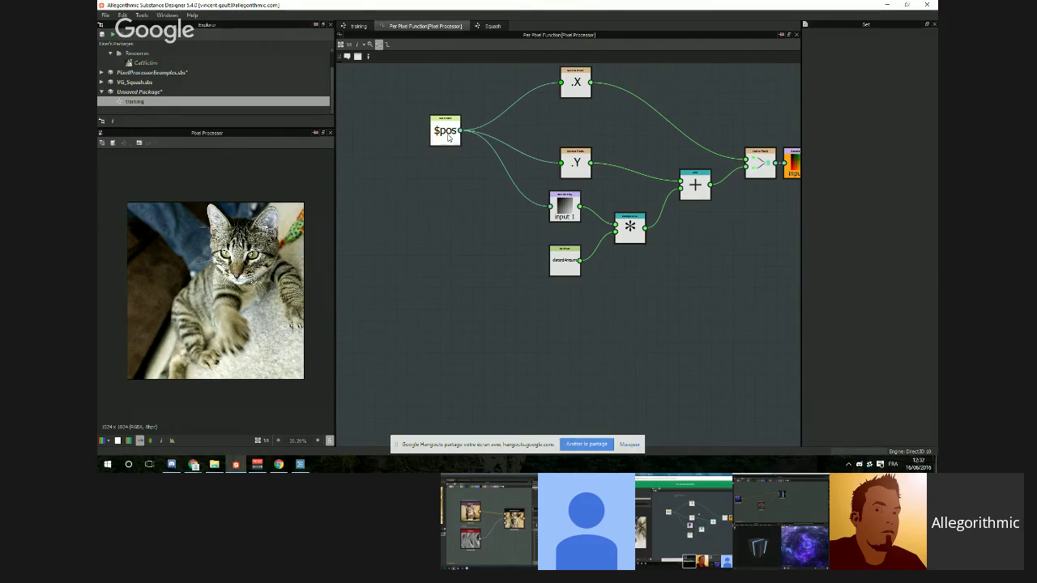
drag(437, 141, 417, 178)
middle_drag(576, 149, 533, 196)
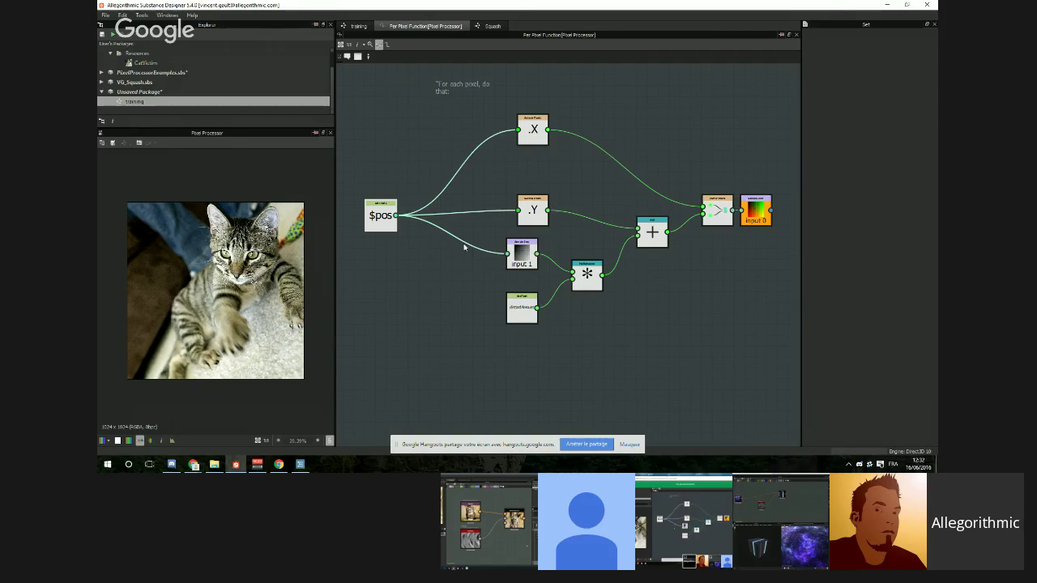
Step: Delete the input 1 Sample Gray, the distortion-amount Get Float, the Multiplication, the Add and the Vector Float2 nodes
click(519, 254)
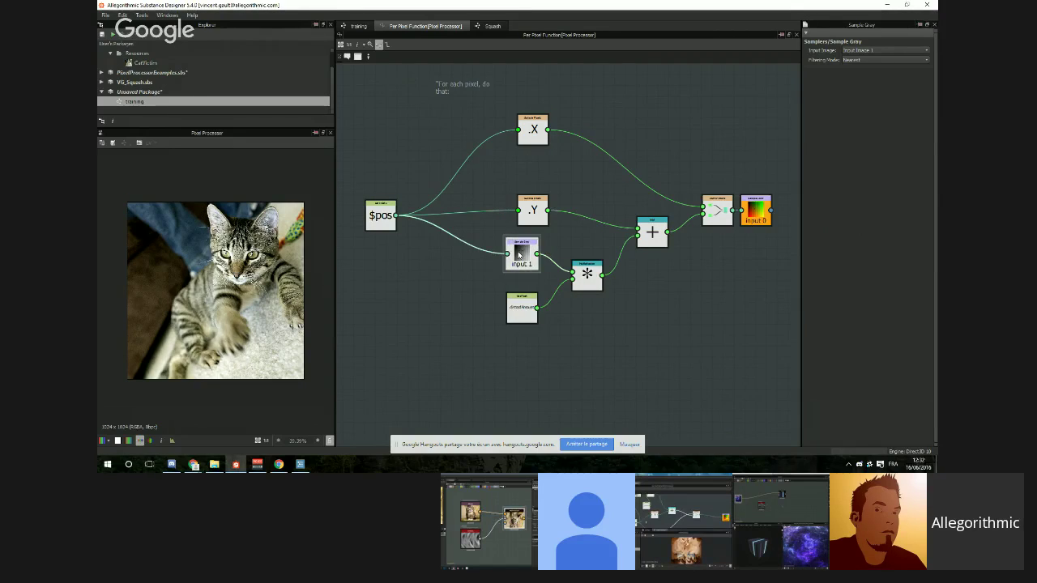
drag(473, 261, 643, 333)
key(Delete)
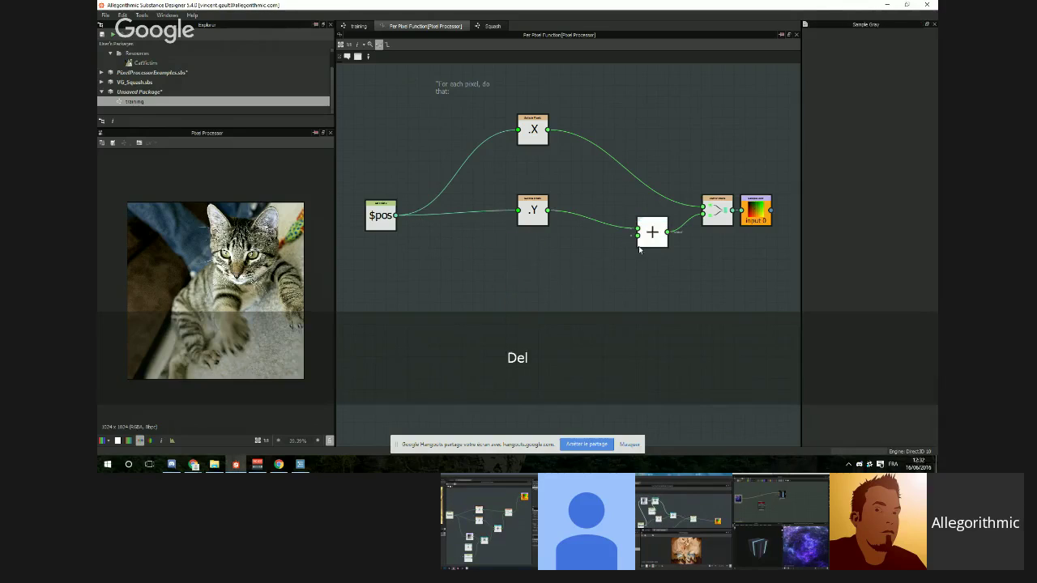
click(647, 238)
key(Delete)
click(717, 210)
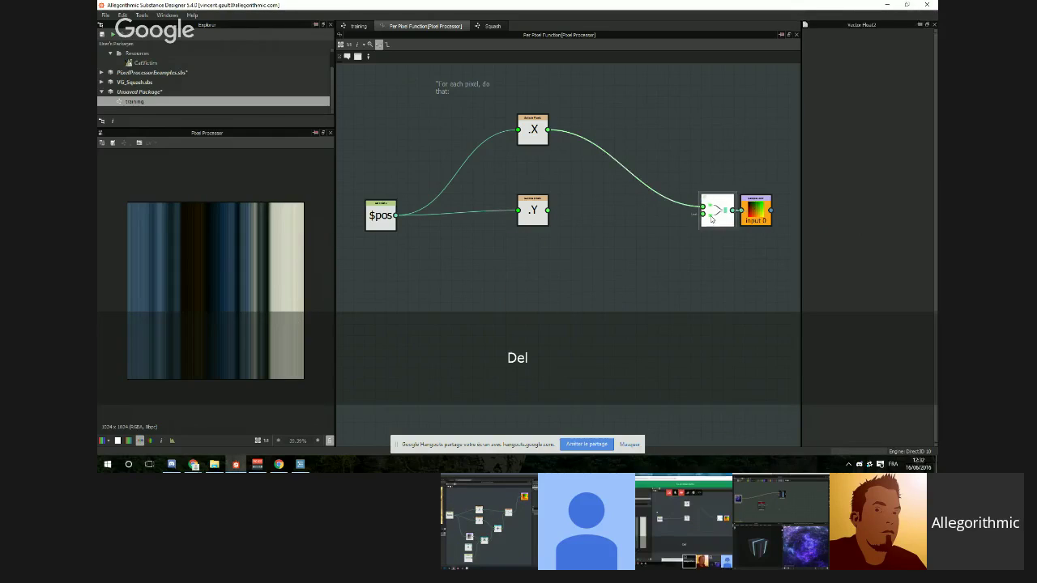
key(Delete)
Step: Rearrange the remaining nodes compactly, with .X and .Y stacked beside $pos and the input 0 sampler brought closer to them
drag(523, 213, 447, 257)
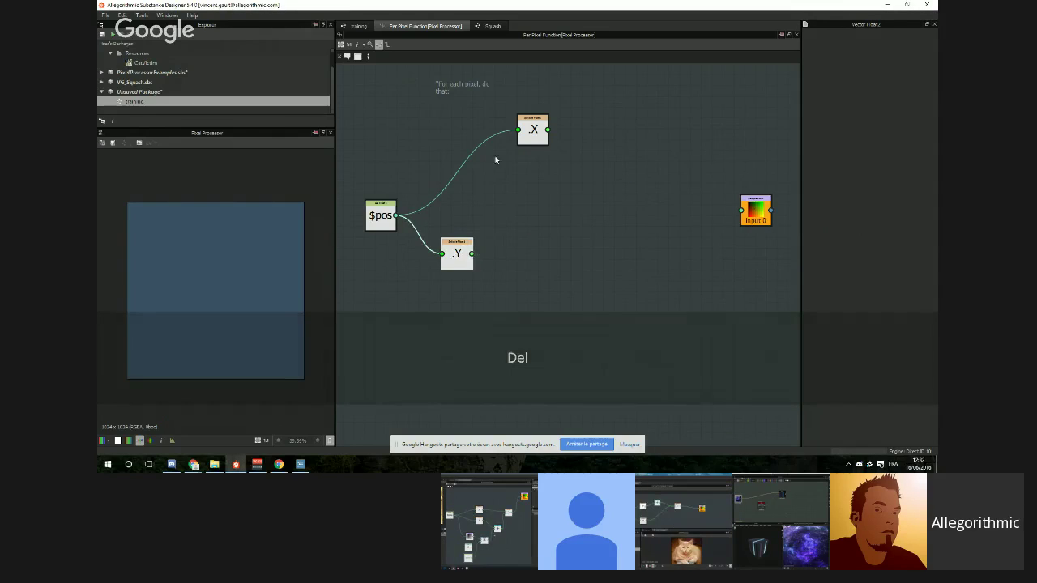
drag(528, 141, 452, 189)
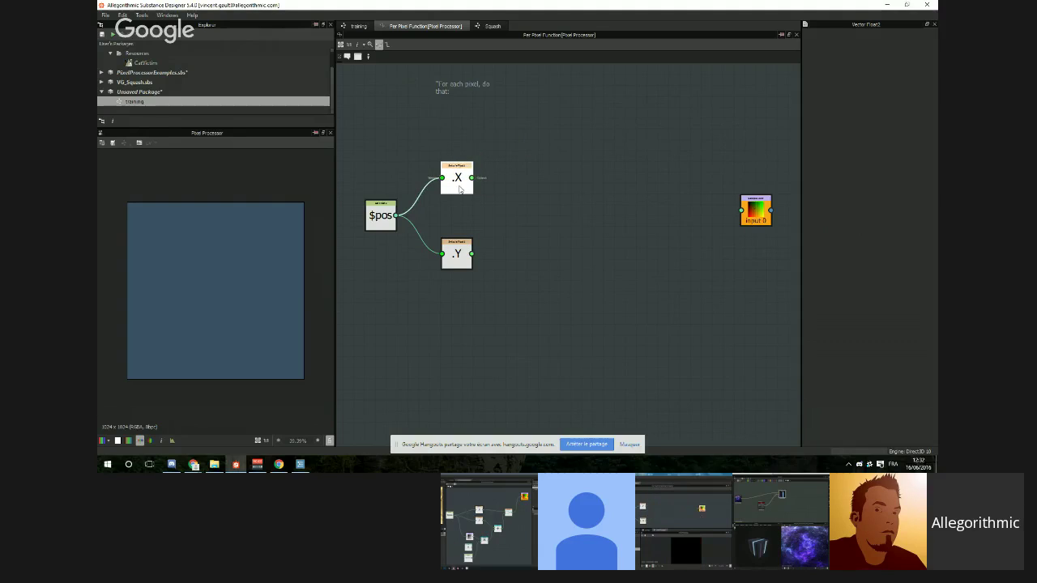
drag(759, 216, 747, 225)
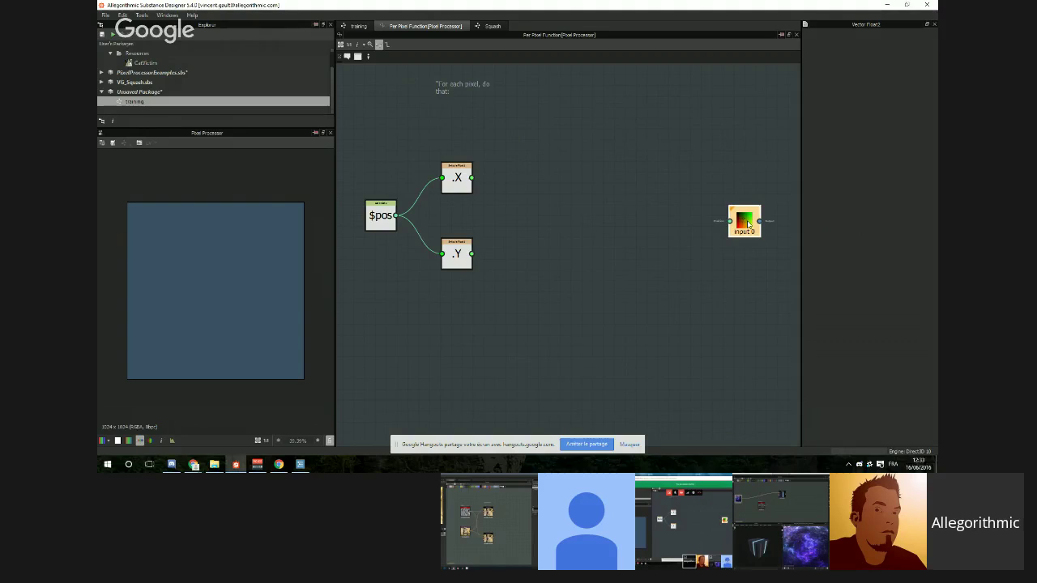
drag(748, 225, 590, 213)
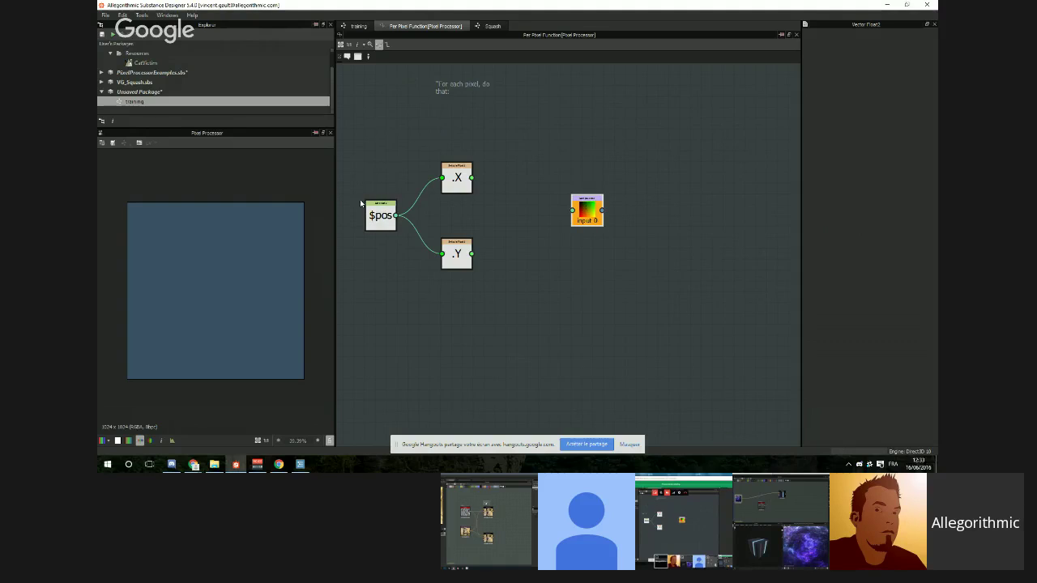
drag(377, 208, 399, 205)
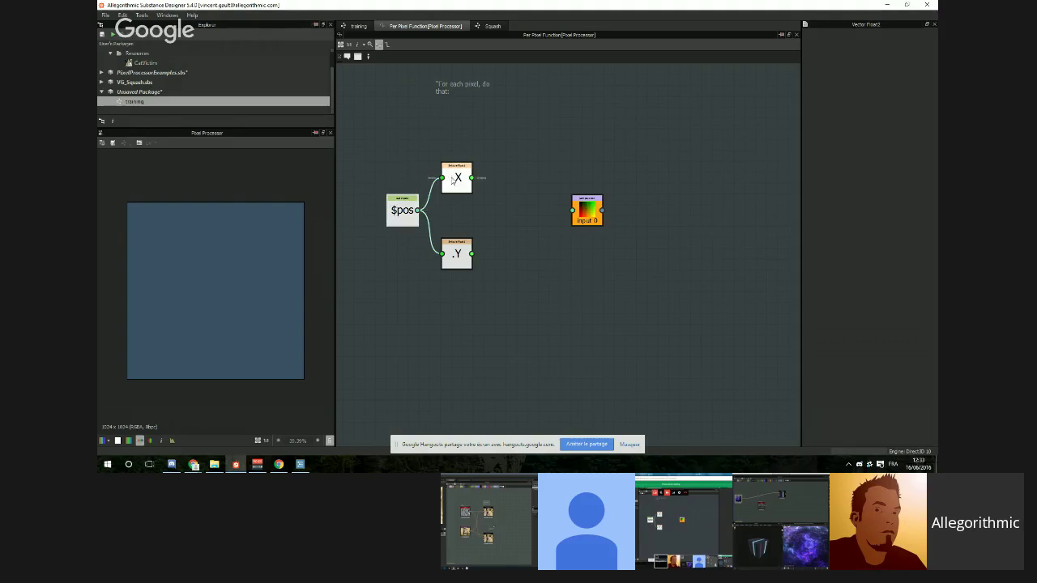
click(453, 181)
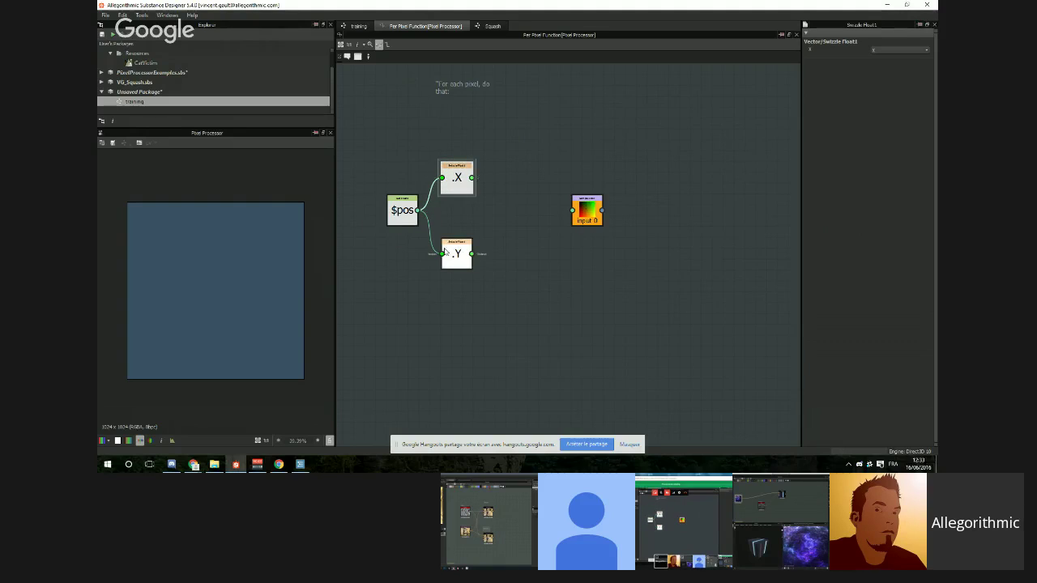
drag(443, 253, 444, 241)
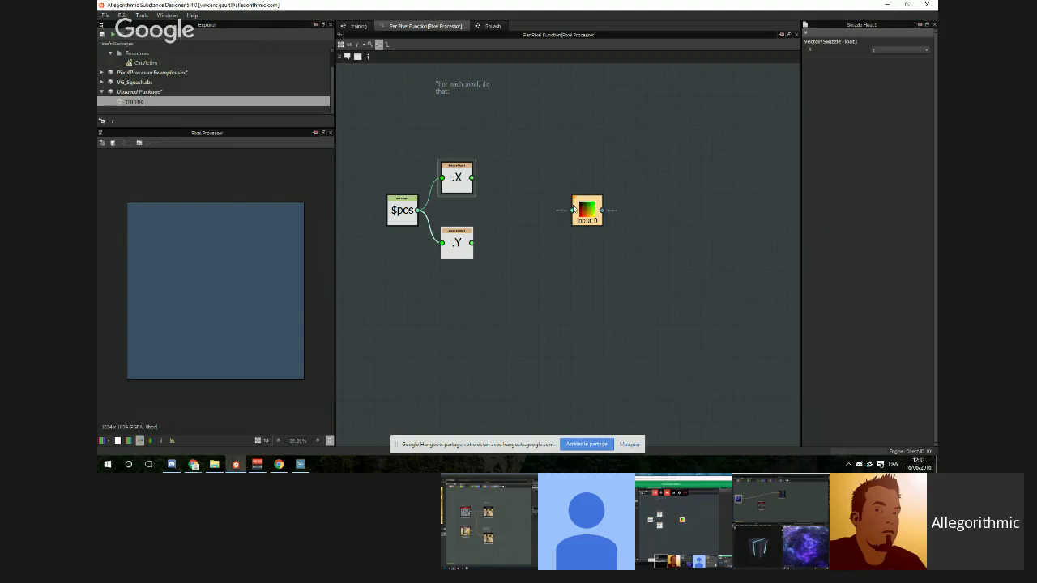
Step: Open the Kaleidoscope graph from the Kaleidoscope package and close the 3D View
key(alt+Tab)
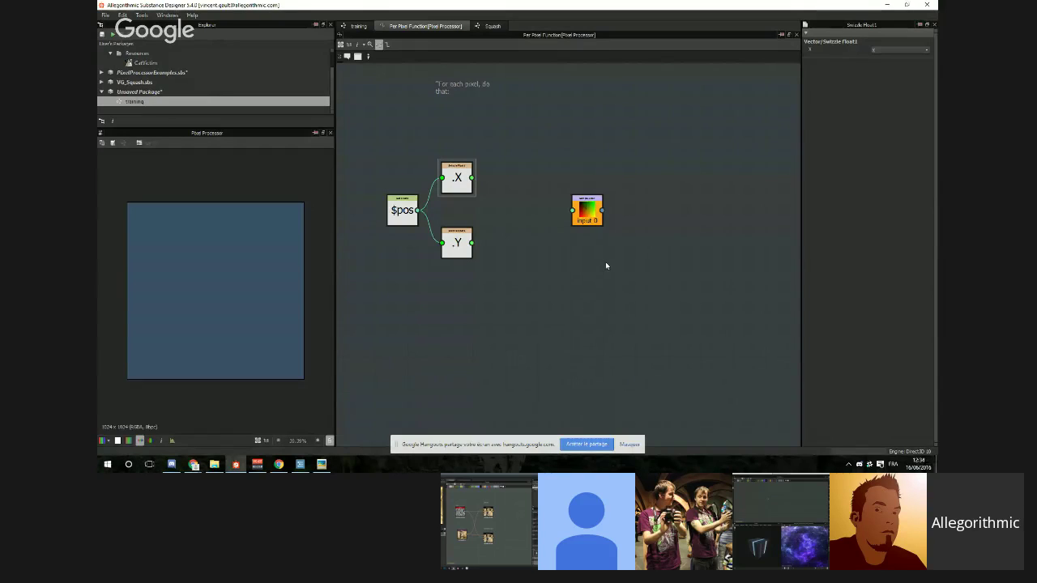
scroll(137, 59, up, 1)
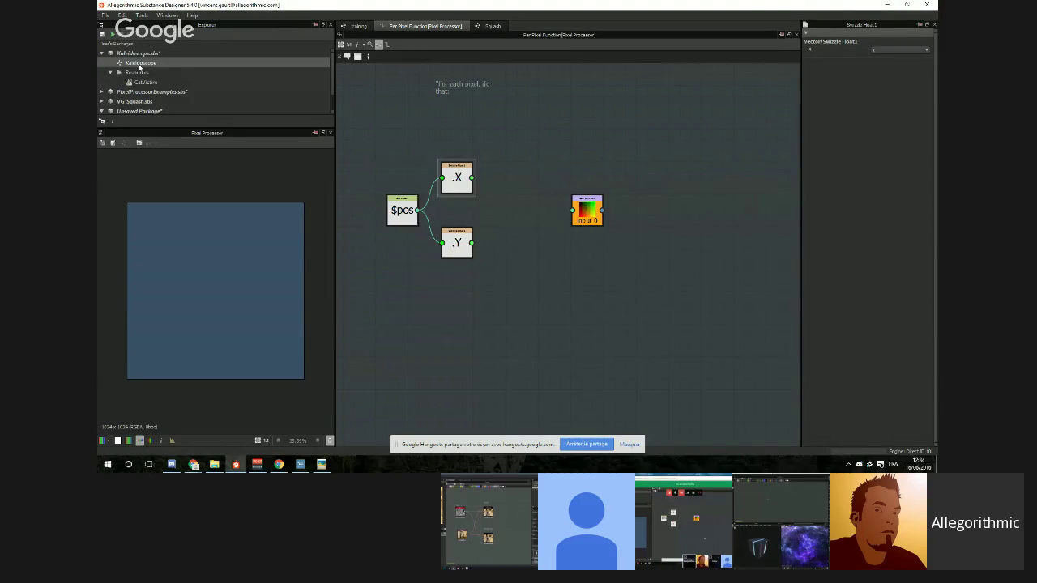
double_click(138, 61)
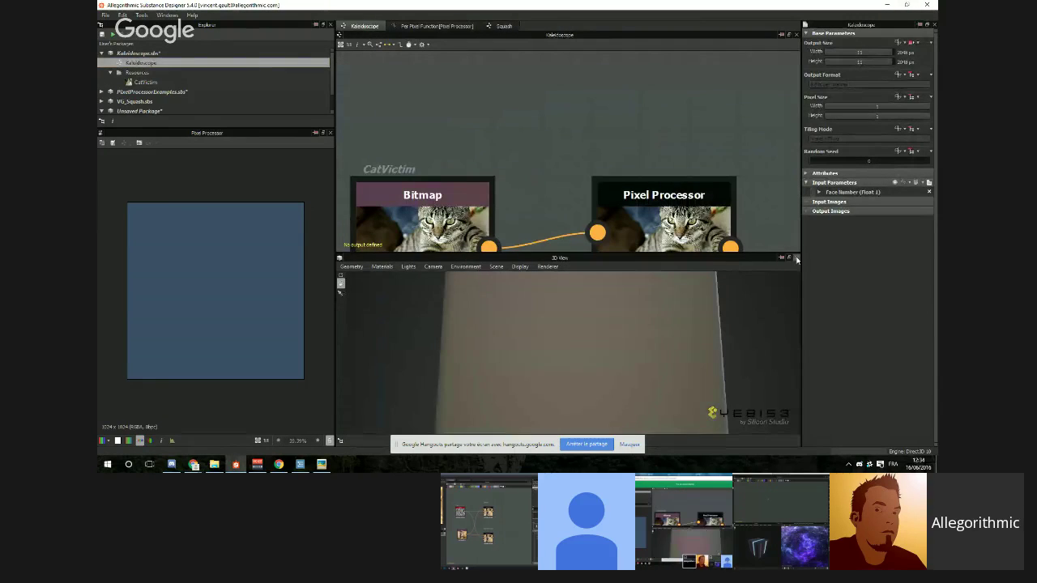
click(796, 258)
Step: Switch the graph's input parameters to preview mode and display the Pixel Processor's output in the 2D view
click(688, 245)
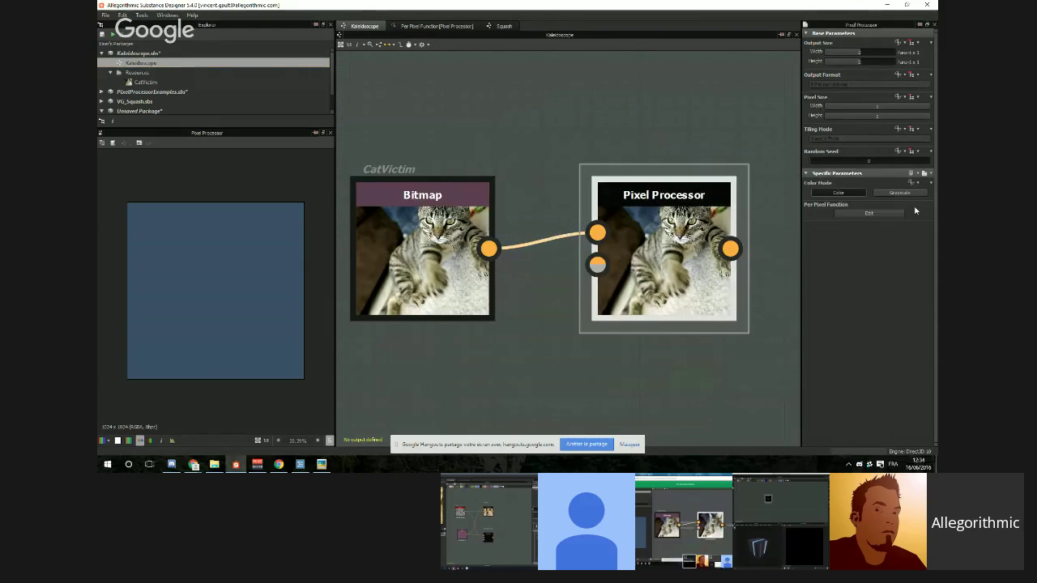
click(769, 178)
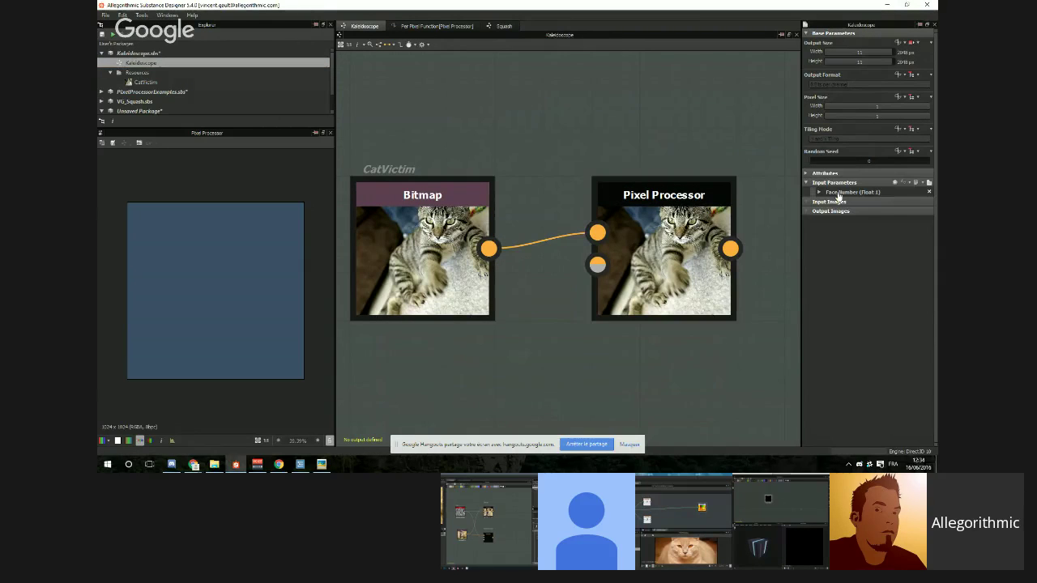
click(914, 181)
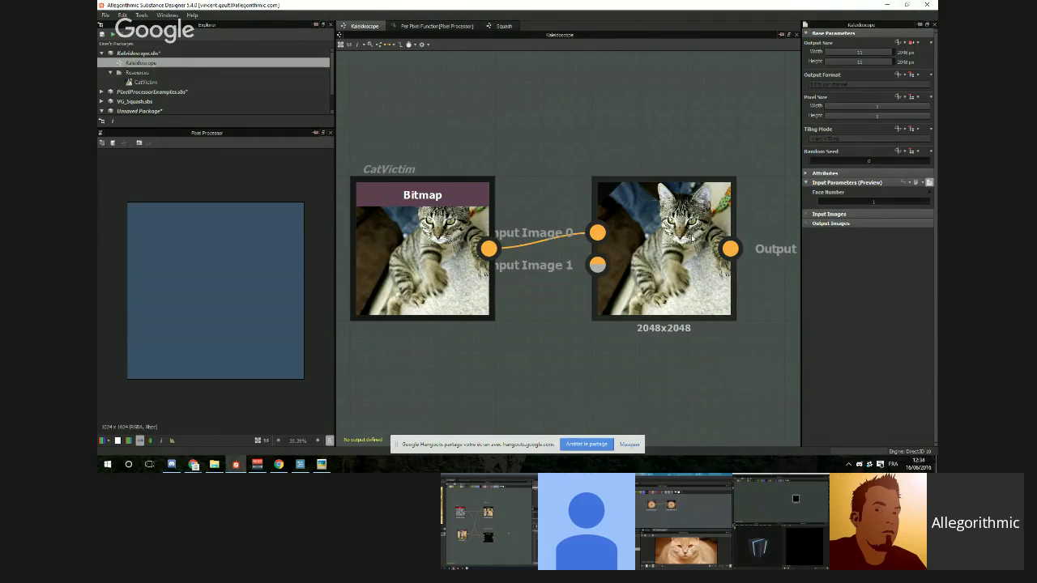
double_click(702, 242)
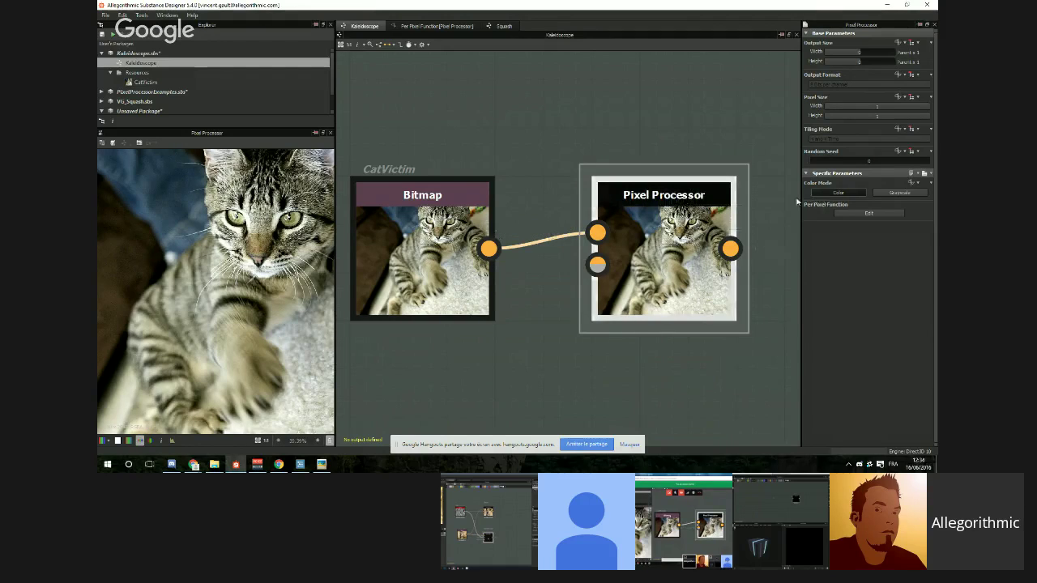
click(789, 201)
click(930, 183)
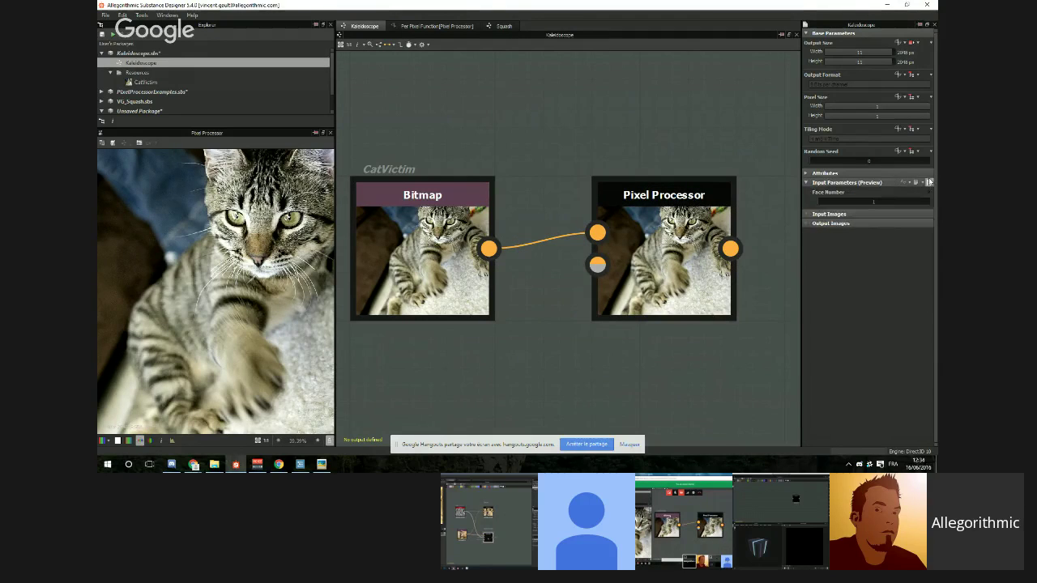
drag(826, 203, 811, 217)
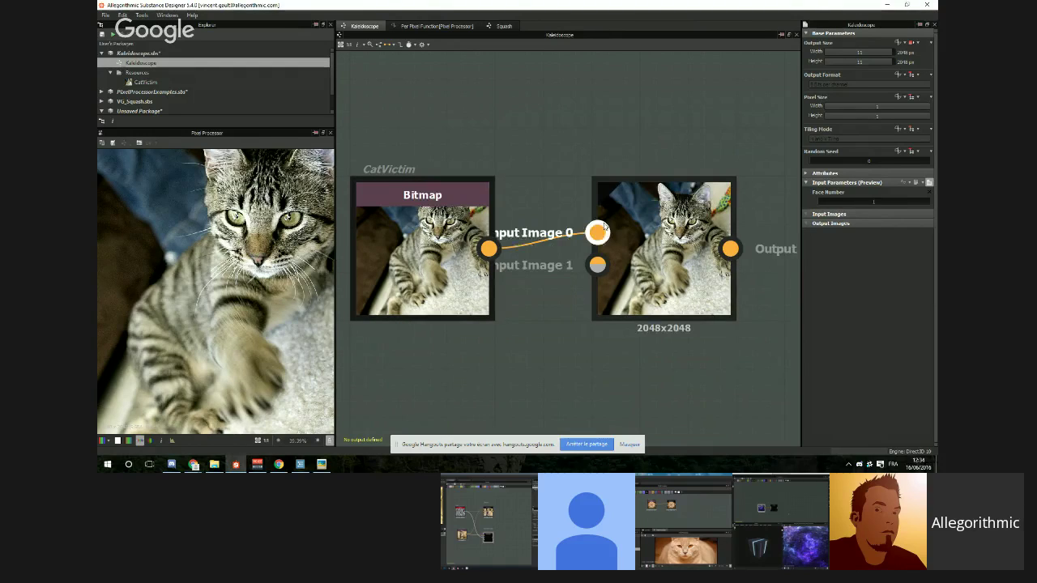
Step: Open the Pixel Processor's per-pixel function for editing and move the General Rotation frame upward, away from the Angle frame
click(658, 225)
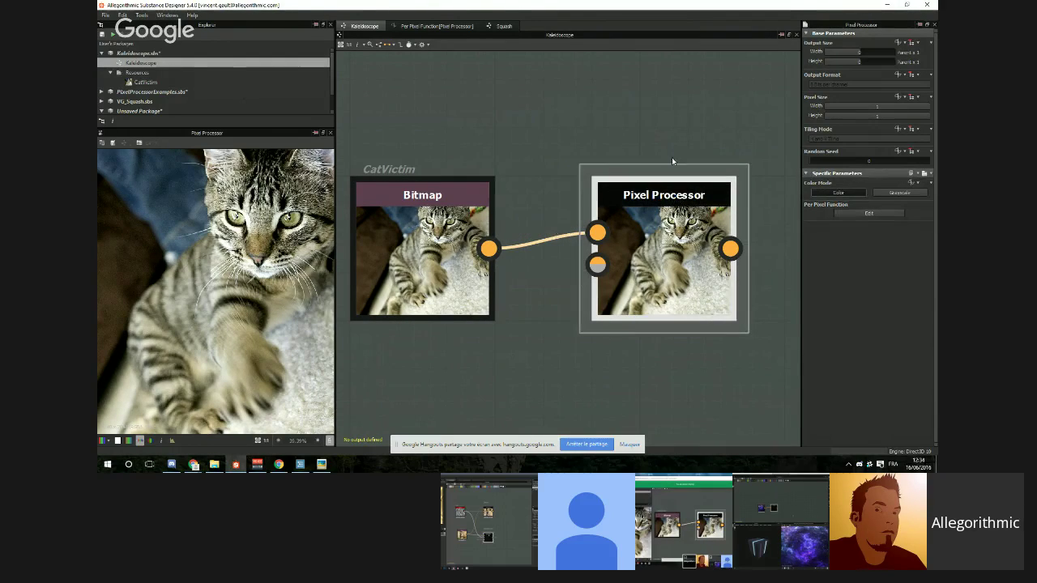
click(882, 214)
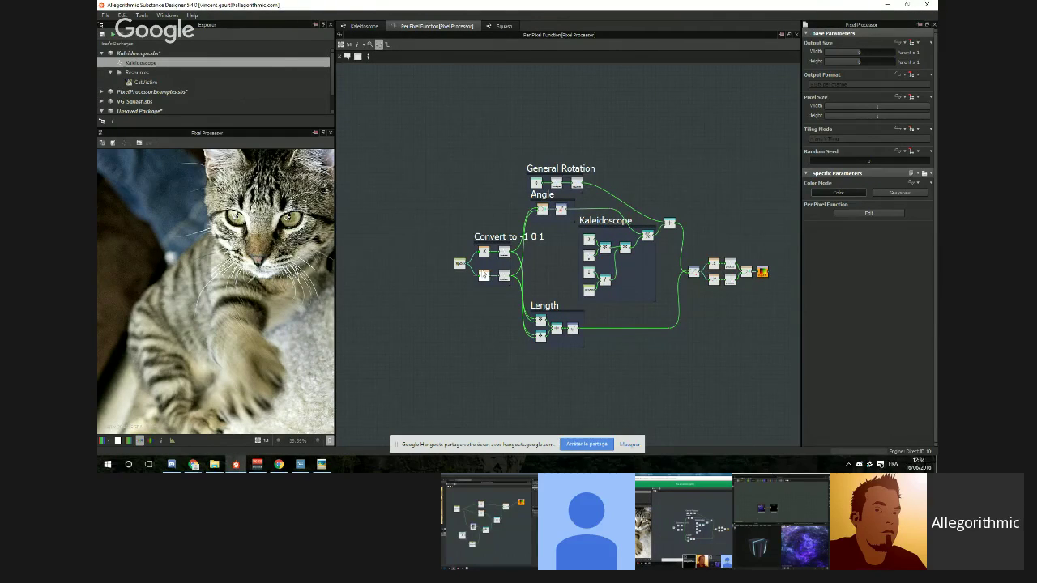
scroll(521, 254, up, 2)
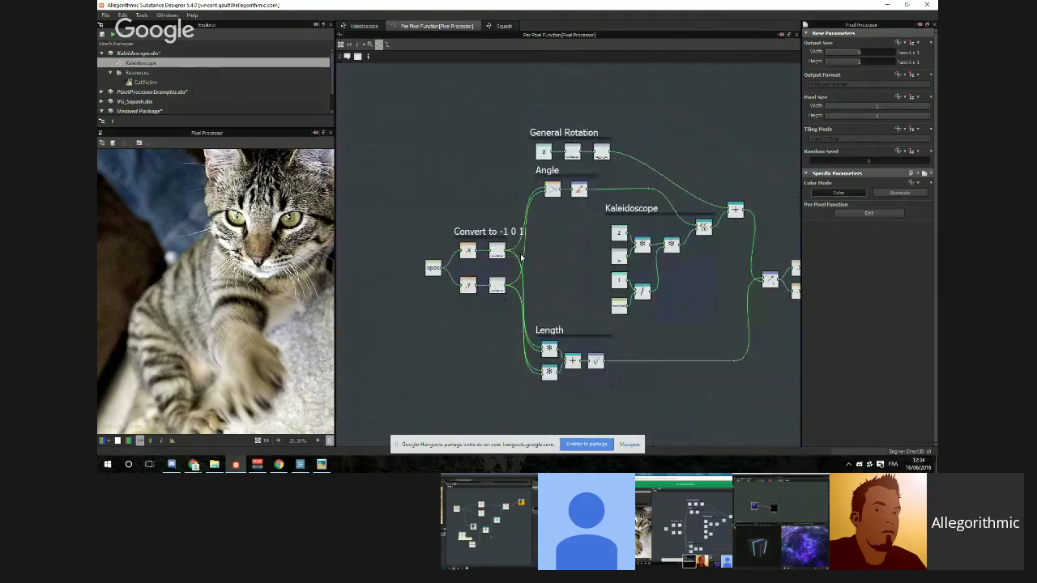
drag(559, 134, 563, 114)
Step: Examine the Convert to -1 0 1, Angle, Kaleidoscope and Length node groups and how they connect
scroll(611, 194, up, 3)
scroll(618, 240, down, 1)
middle_drag(629, 254, 586, 230)
scroll(582, 225, down, 1)
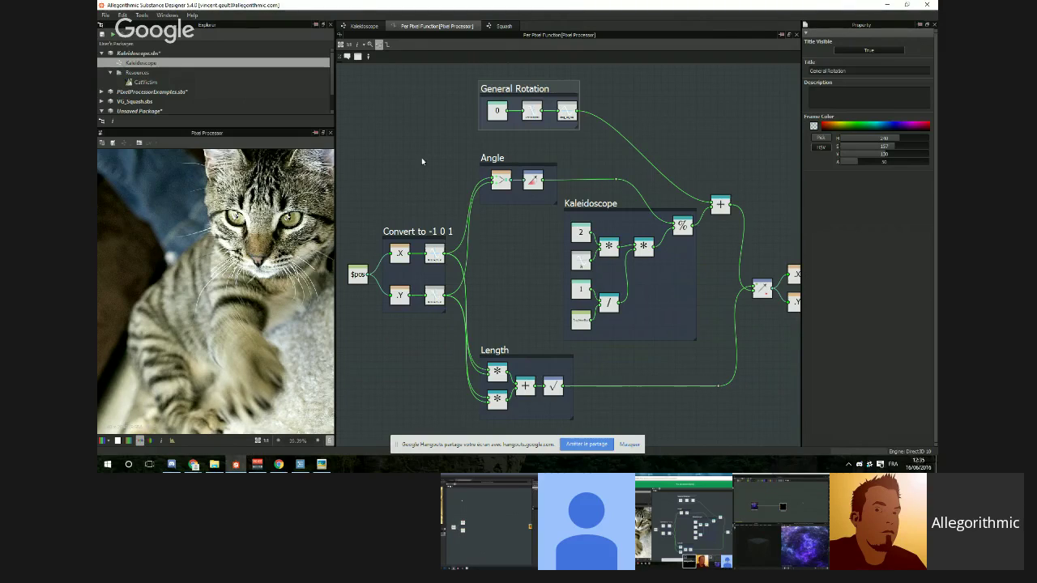
middle_drag(465, 188, 561, 177)
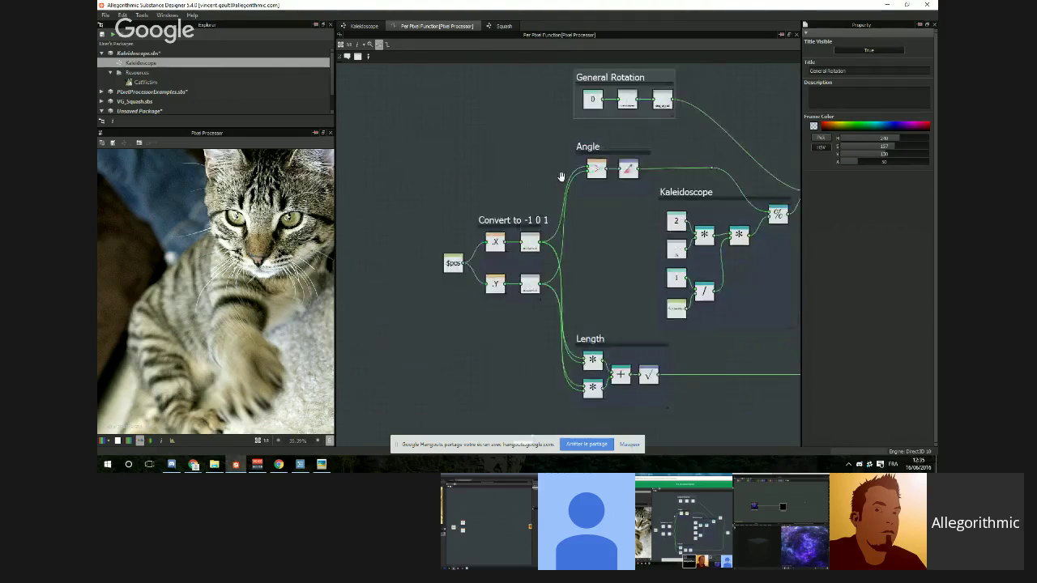
scroll(537, 241, up, 5)
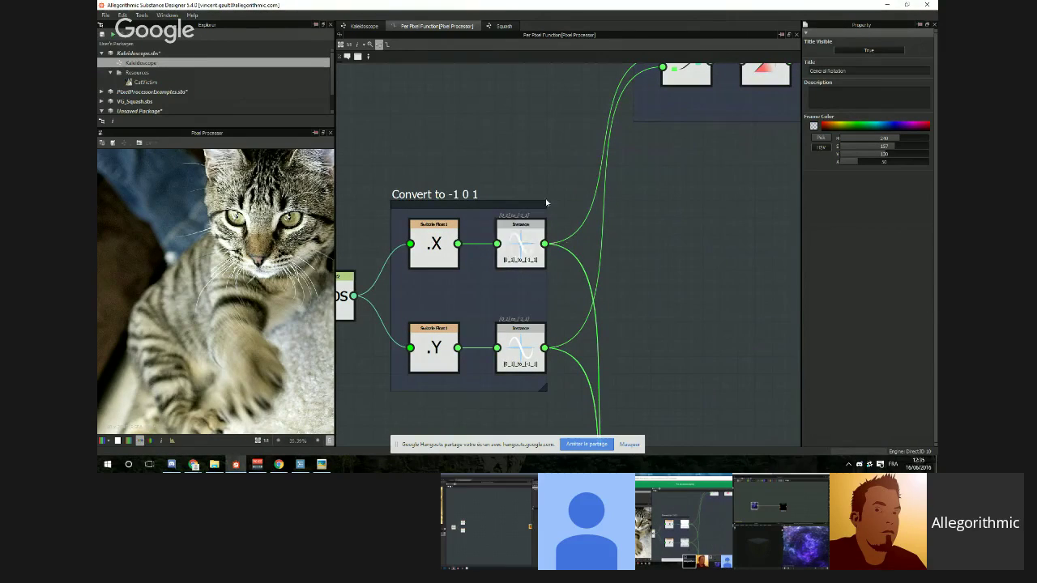
scroll(659, 245, down, 2)
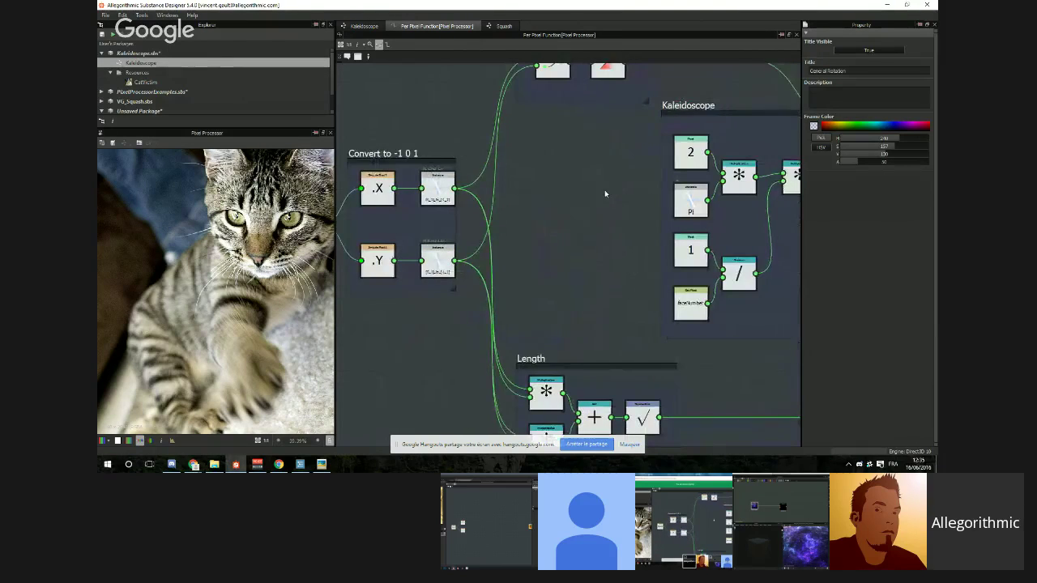
scroll(606, 192, down, 3)
middle_drag(569, 221, 549, 224)
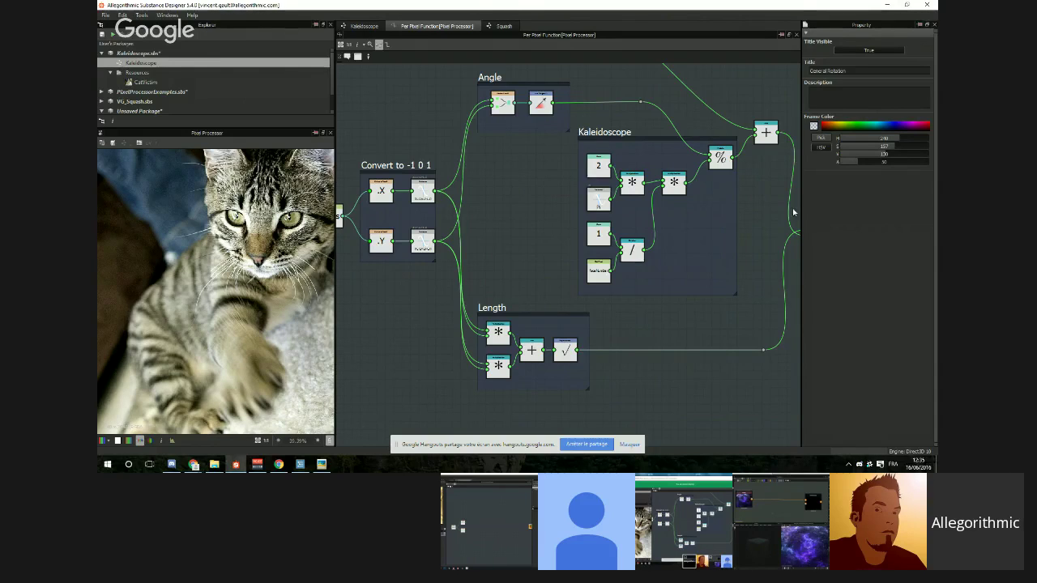
middle_drag(586, 273, 499, 277)
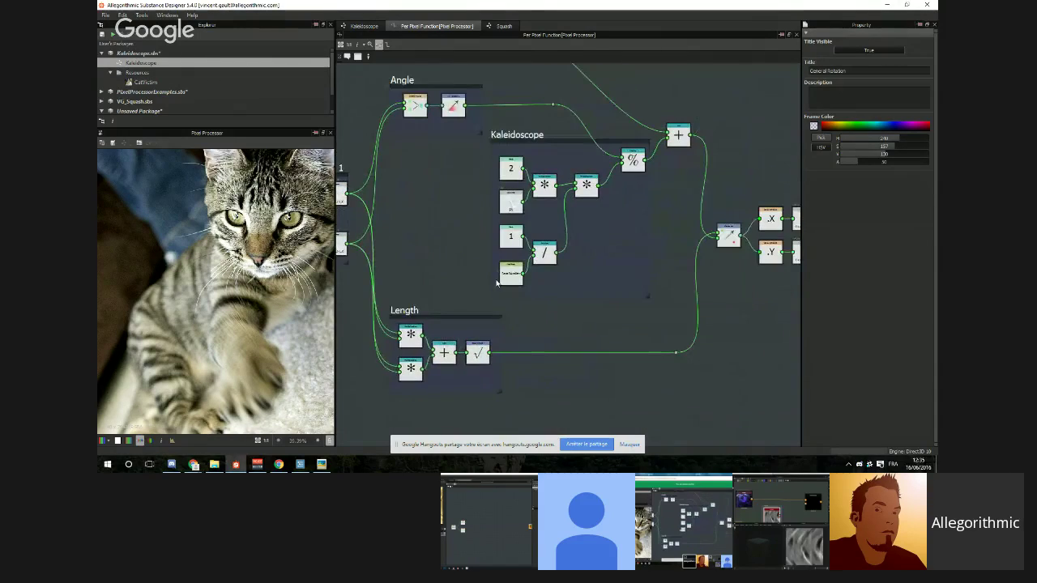
middle_drag(526, 319, 520, 341)
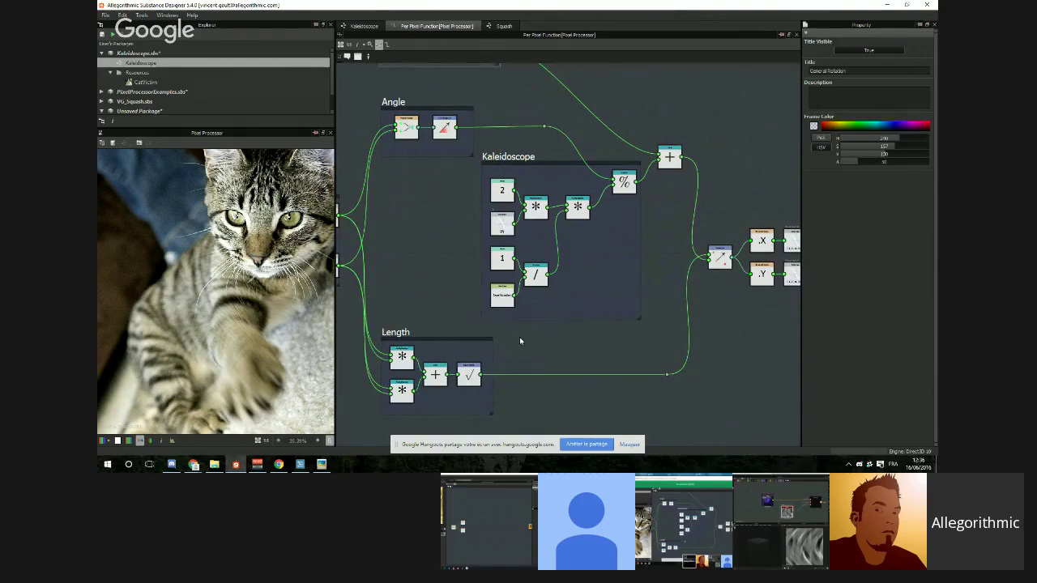
Step: Examine how the Kaleidoscope, Angle and Length groups feed the Cartesian node and the final X and Y conversion nodes before sampling
scroll(494, 190, up, 2)
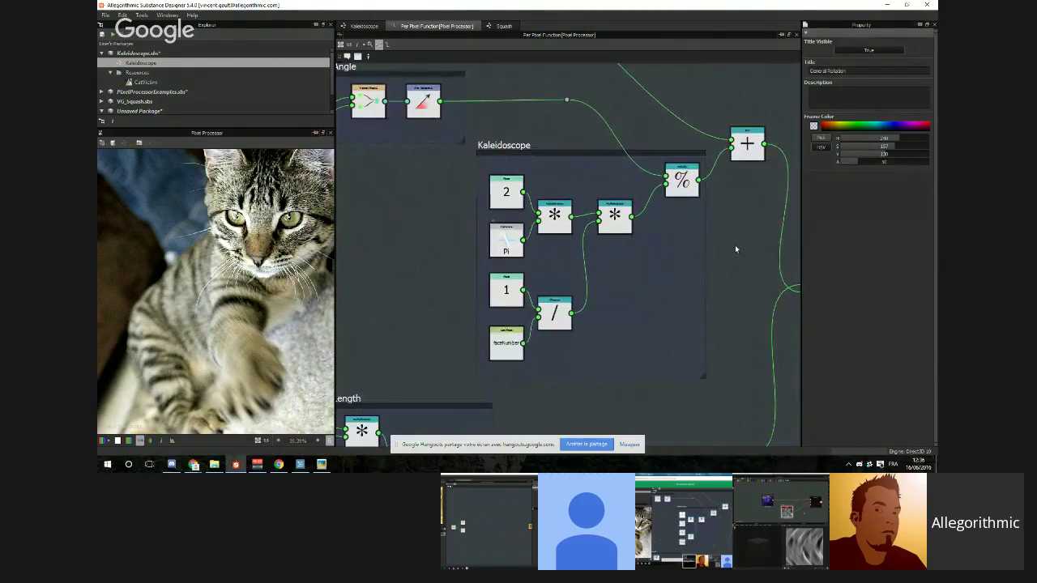
scroll(735, 245, down, 1)
scroll(729, 239, up, 1)
scroll(725, 234, down, 1)
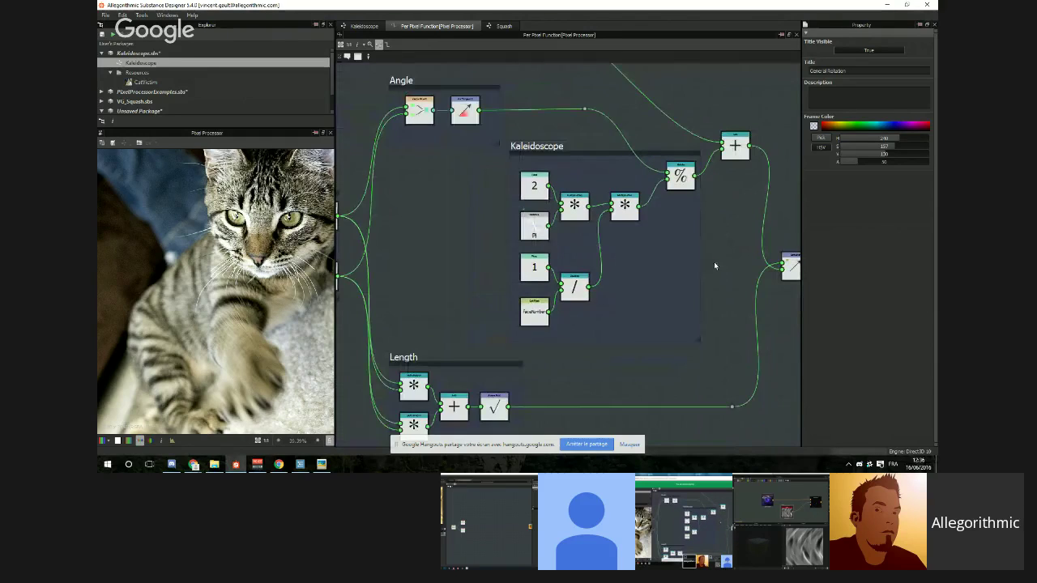
middle_drag(736, 236, 590, 243)
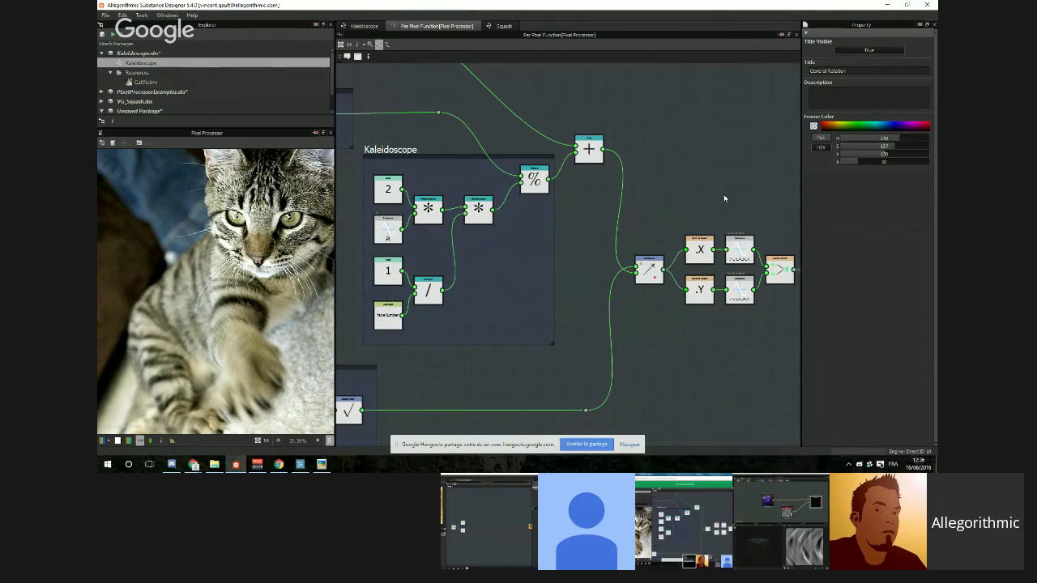
middle_drag(732, 344, 679, 348)
scroll(679, 349, up, 3)
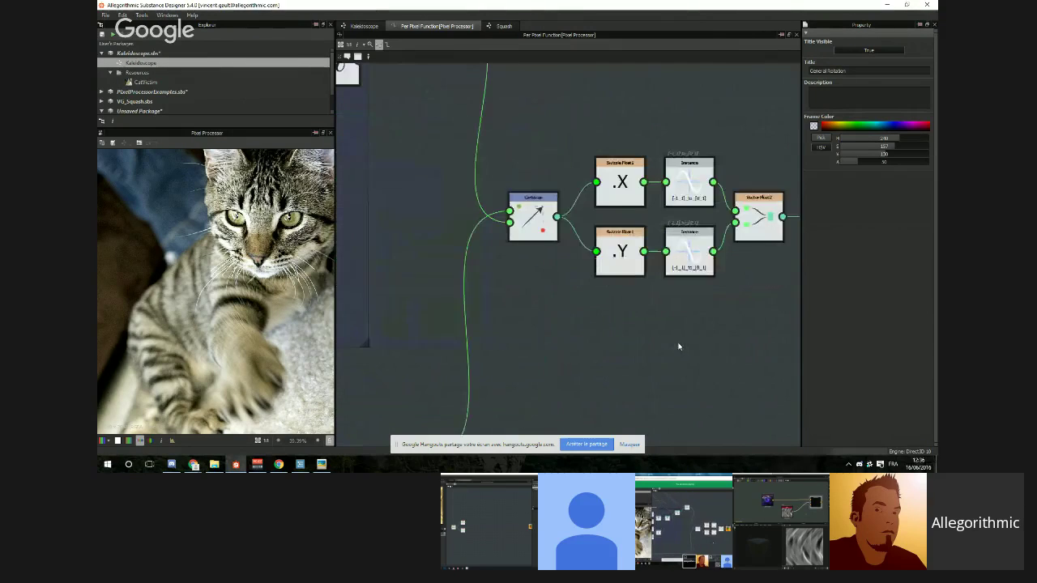
scroll(705, 284, down, 4)
middle_drag(392, 251, 593, 190)
middle_drag(531, 85, 531, 142)
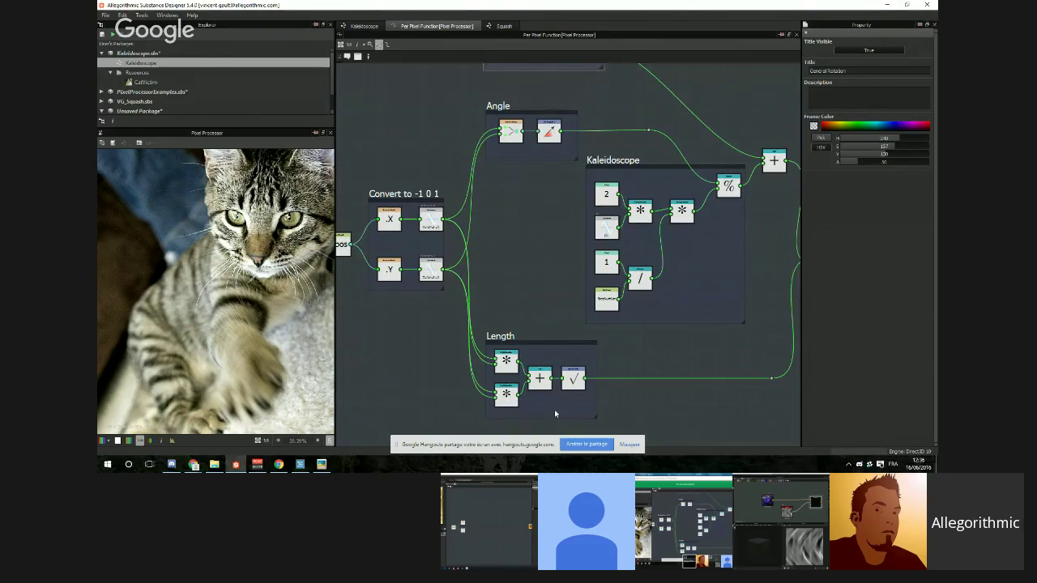
middle_drag(755, 329, 644, 339)
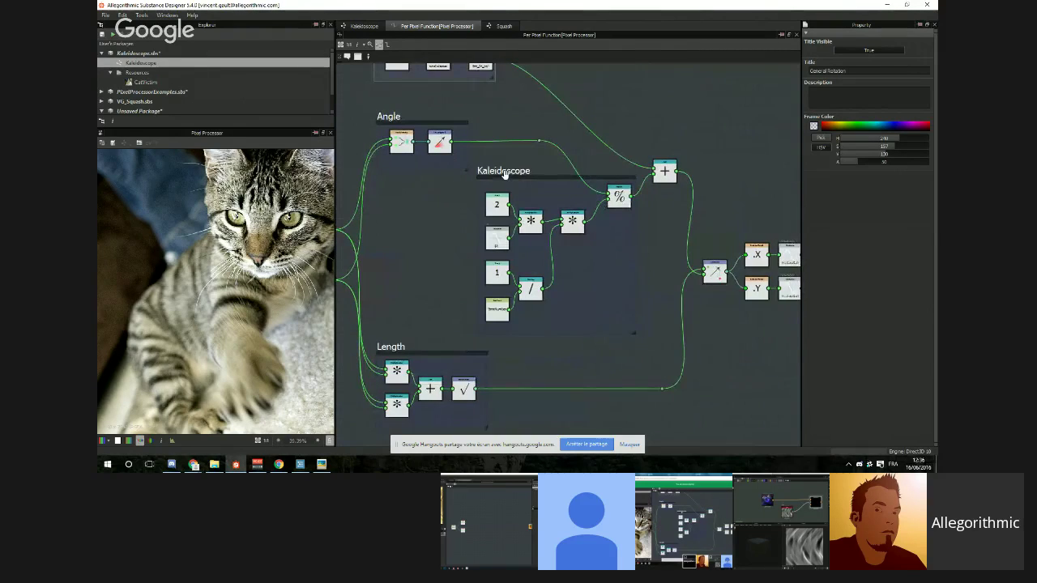
scroll(505, 174, up, 1)
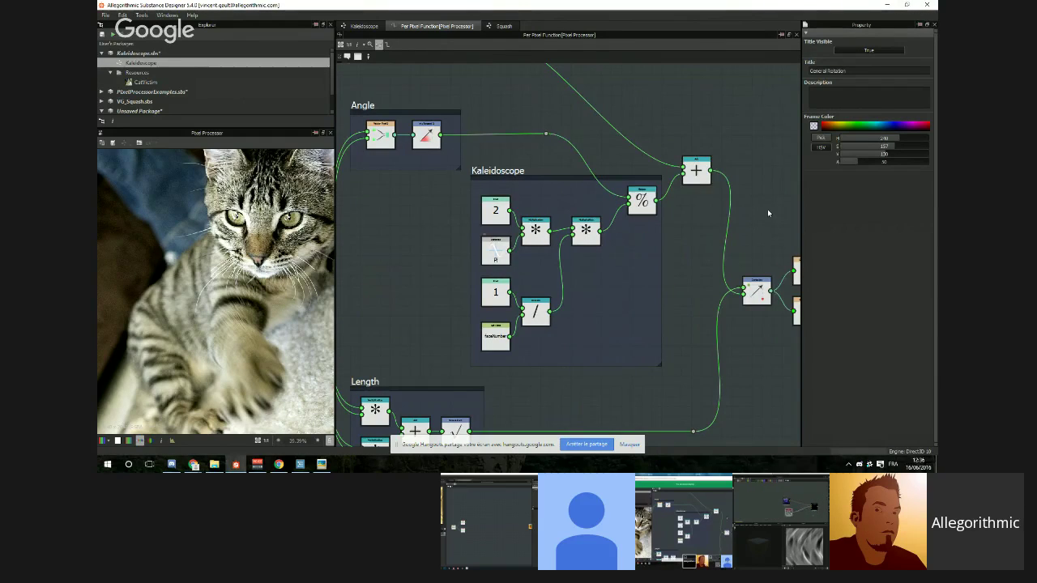
middle_drag(767, 209, 620, 206)
scroll(628, 210, down, 2)
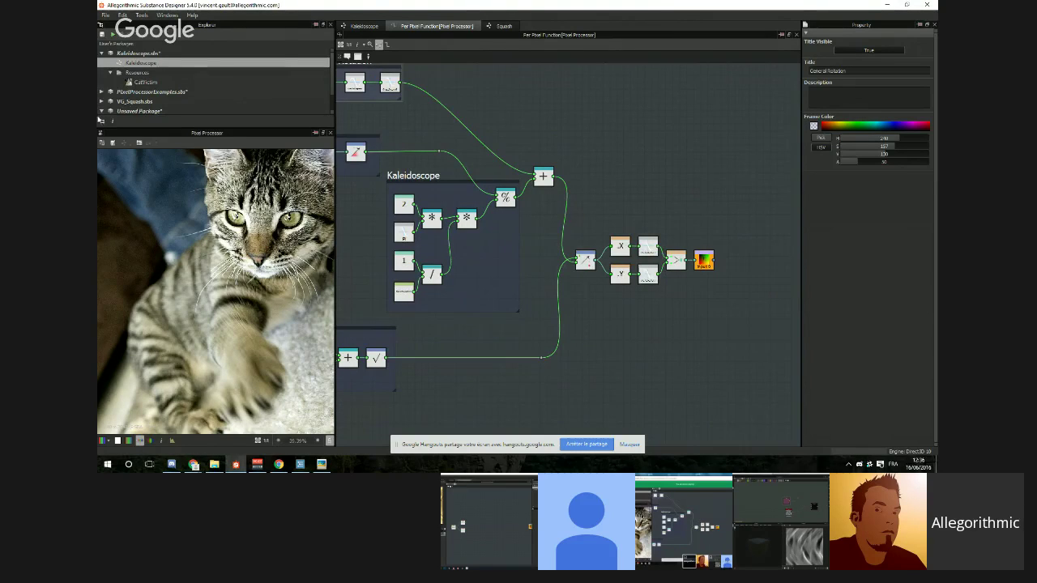
Step: Open the training graph from the Unsaved Package, edit its Pixel Processor's per-pixel function, and close the 3D View
scroll(162, 87, down, 1)
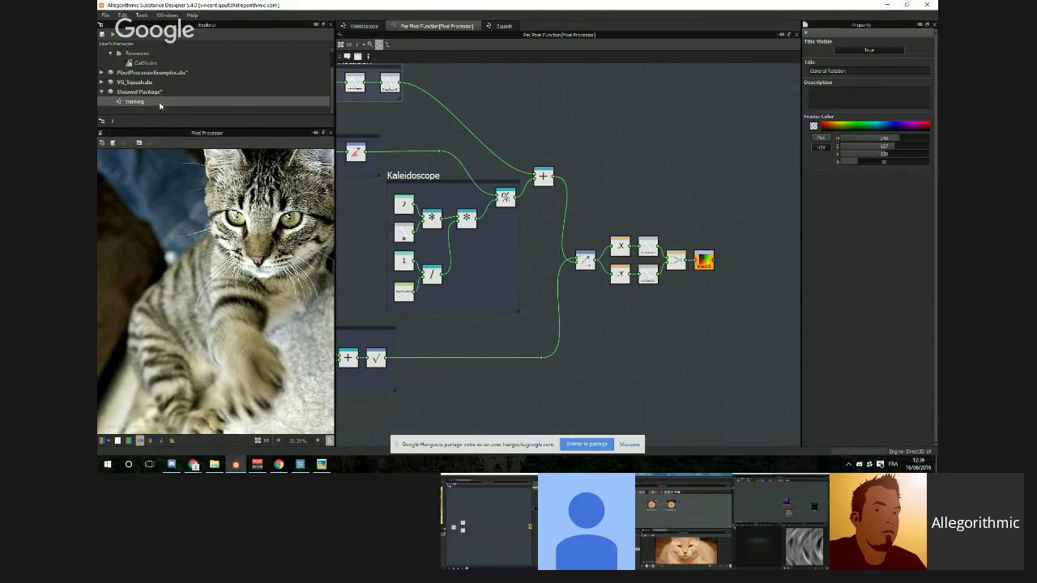
double_click(164, 103)
scroll(537, 174, down, 3)
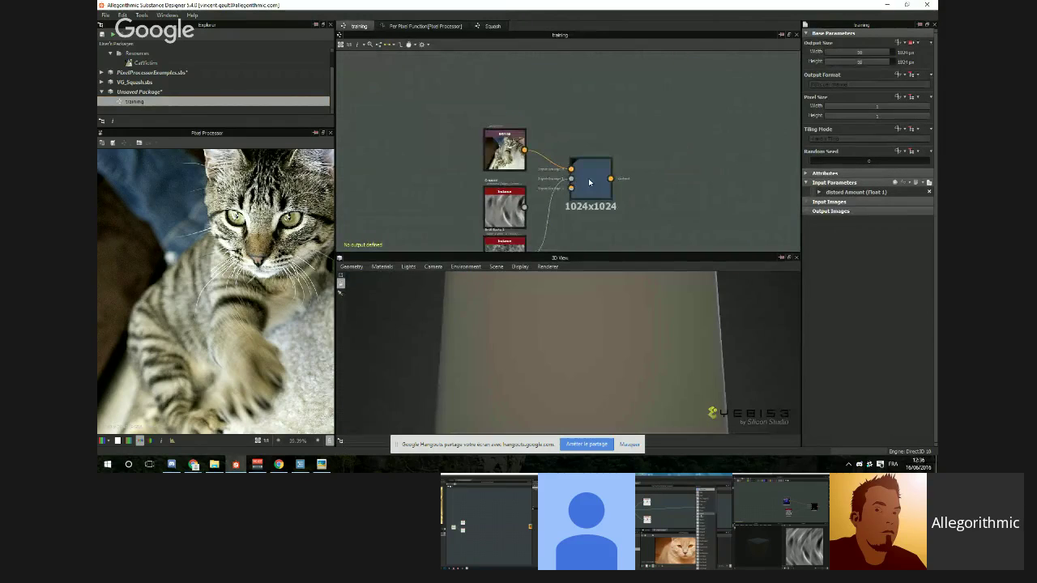
click(590, 180)
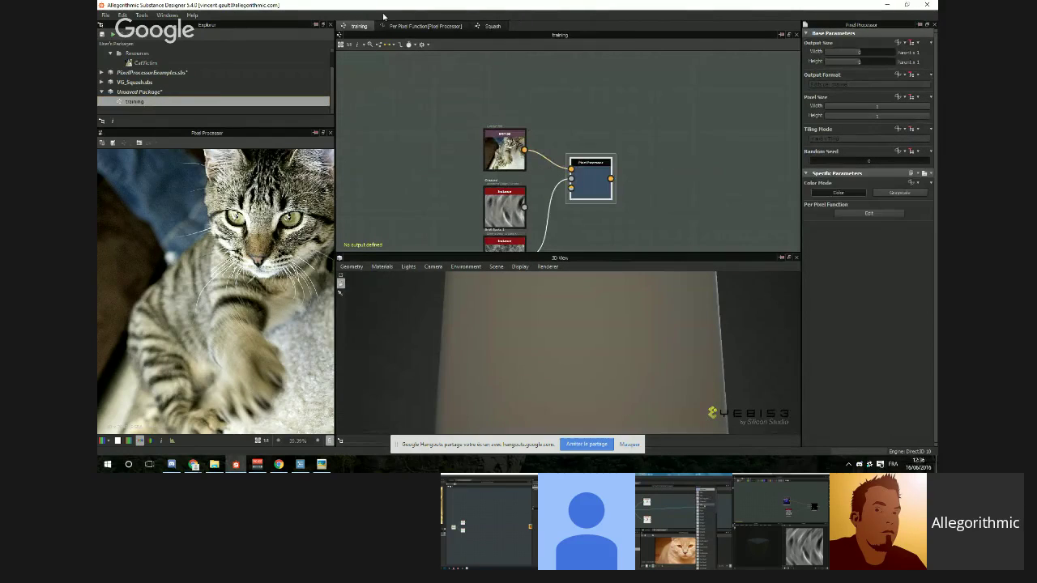
click(869, 214)
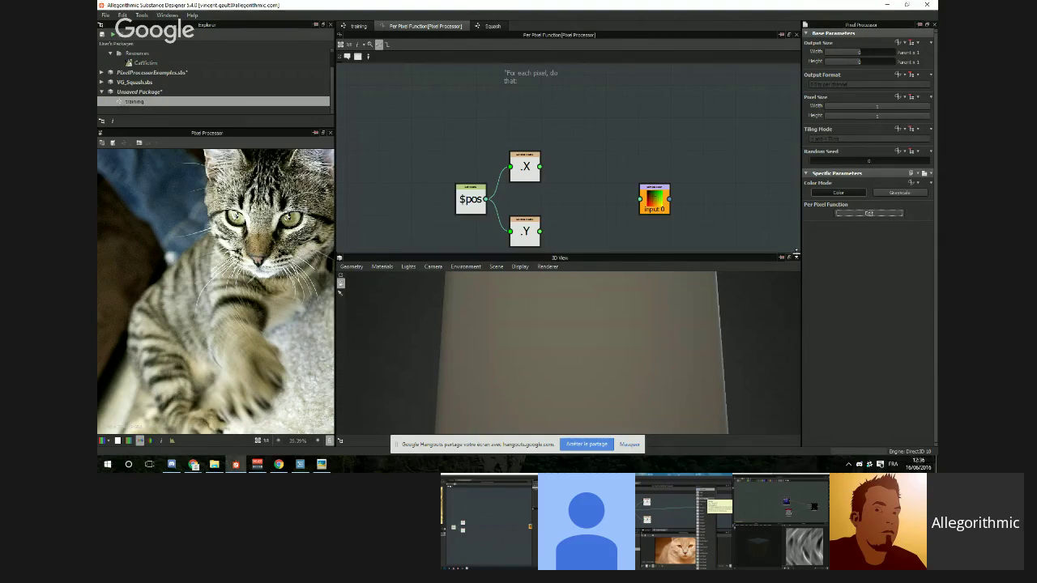
click(796, 257)
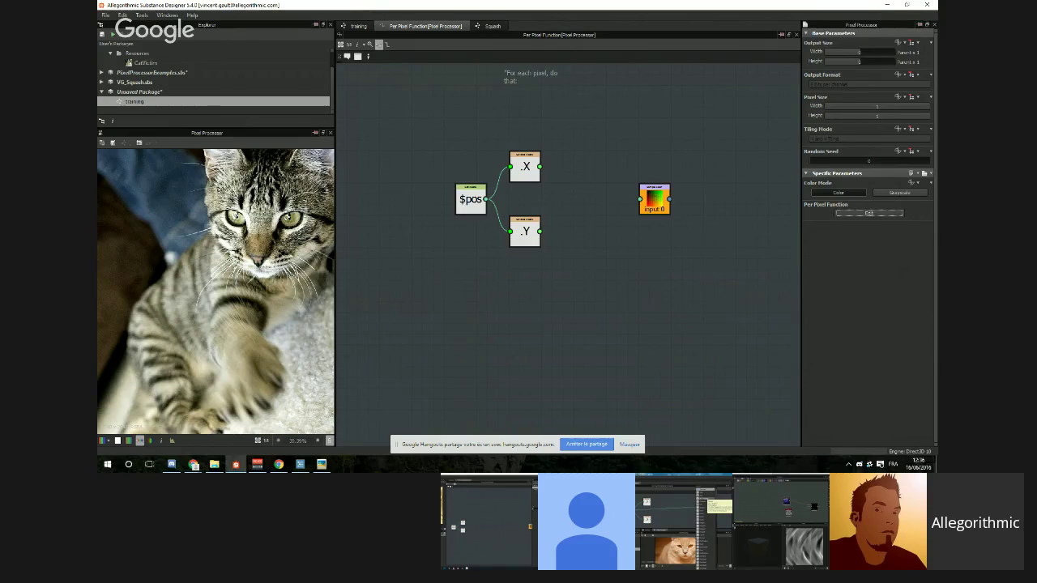
Step: Switch to the web browser and consult the Polar coordinate system article's section on converting between polar and Cartesian coordinates
click(322, 465)
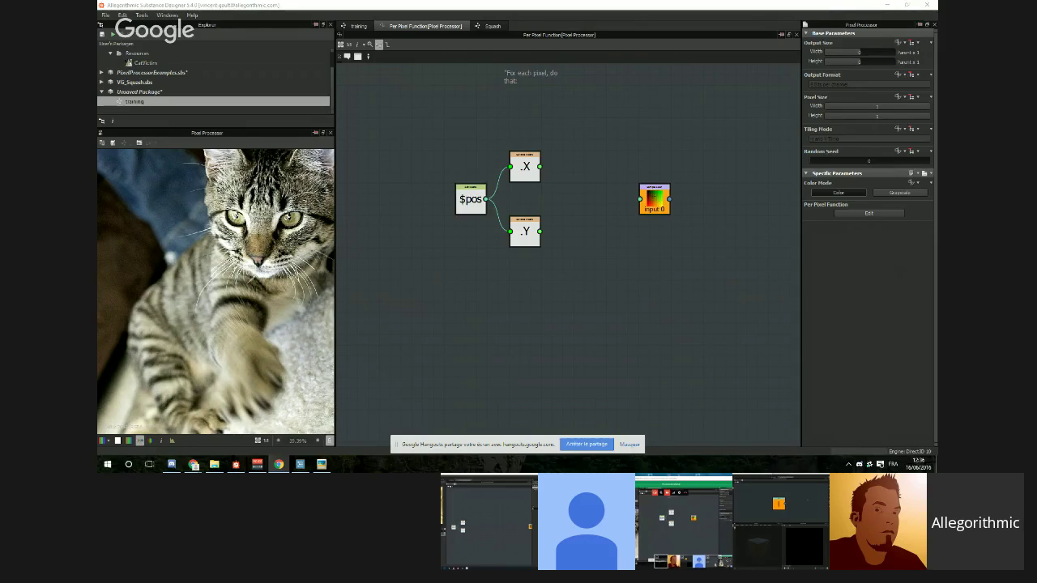
key(super+d)
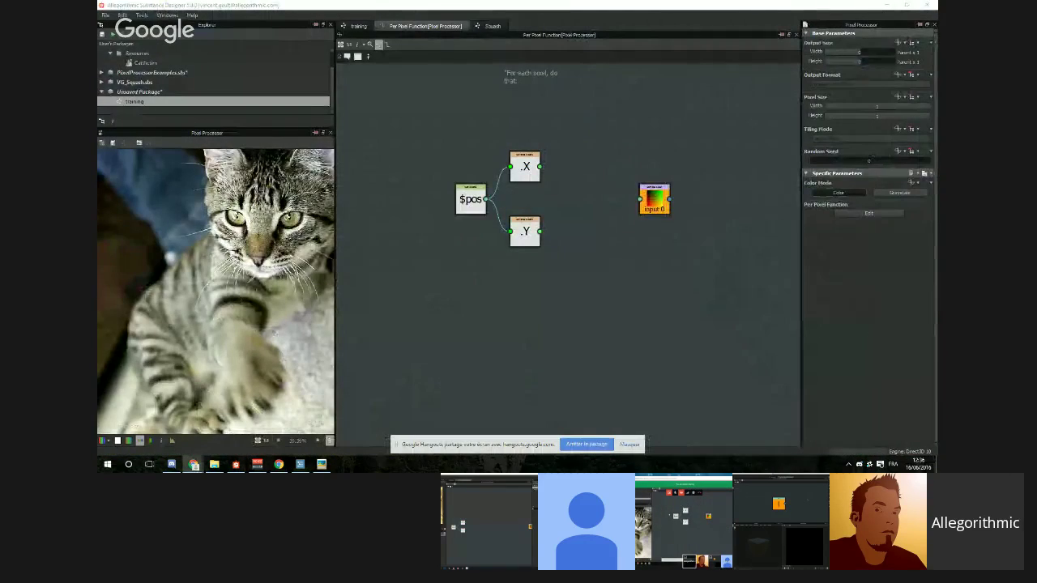
drag(937, 98, 655, 76)
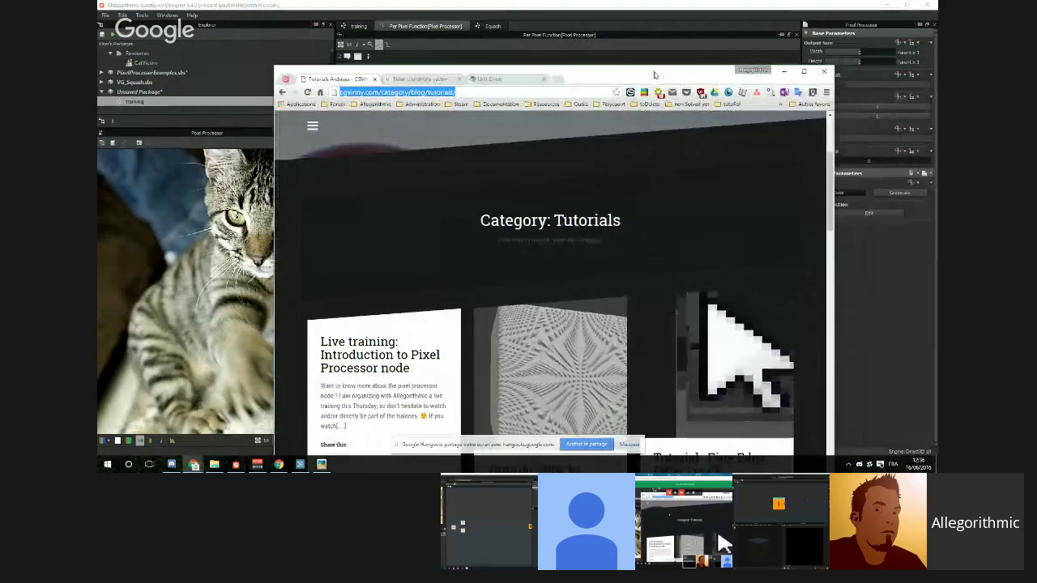
double_click(654, 76)
click(221, 6)
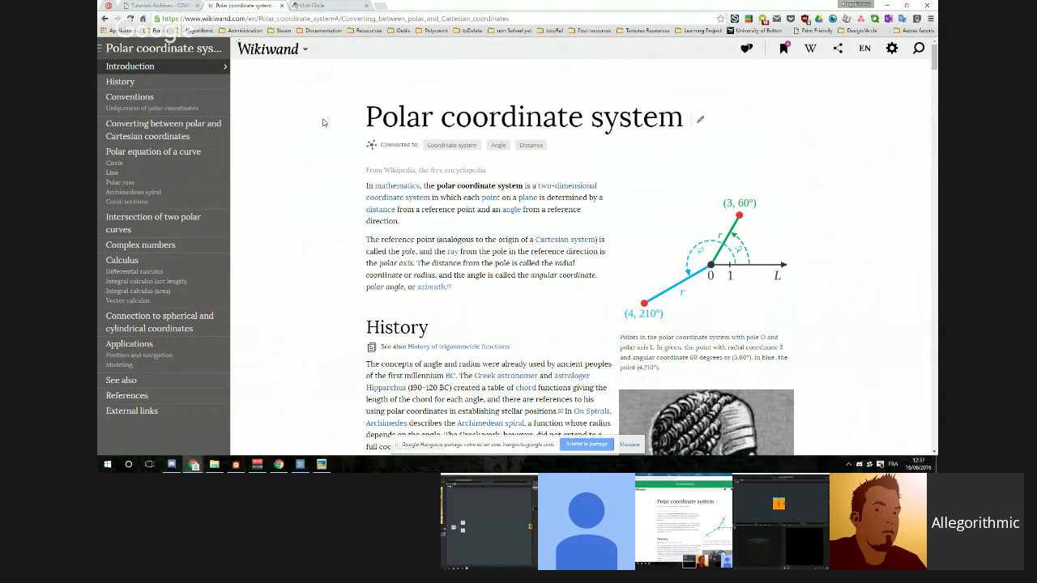
drag(359, 116, 588, 118)
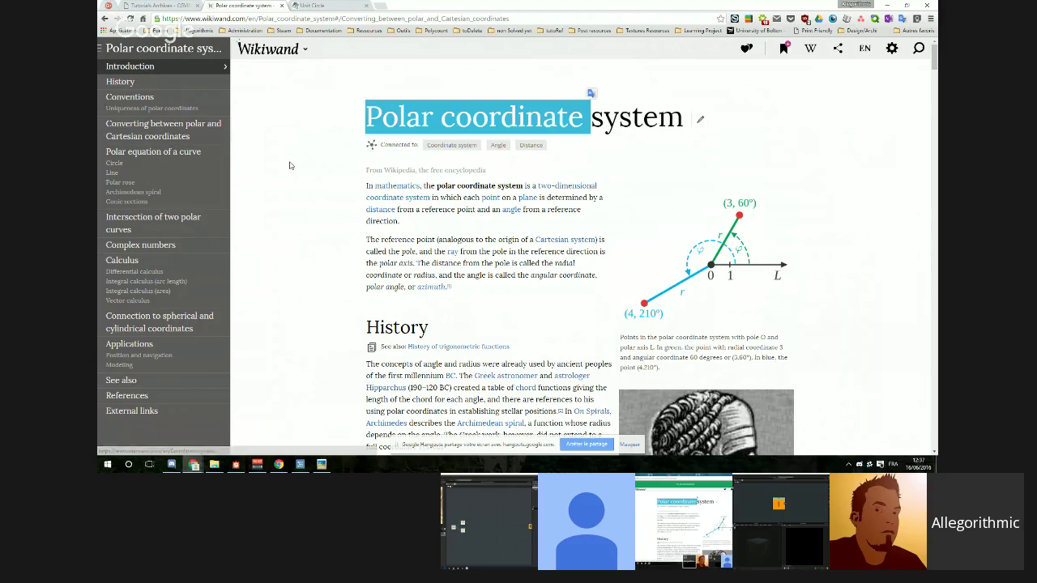
click(183, 140)
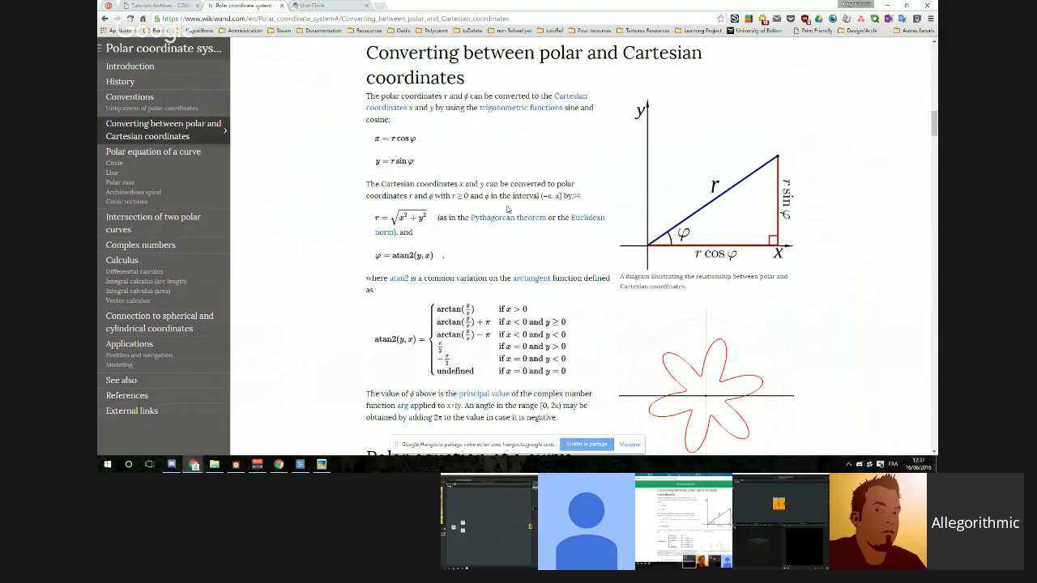
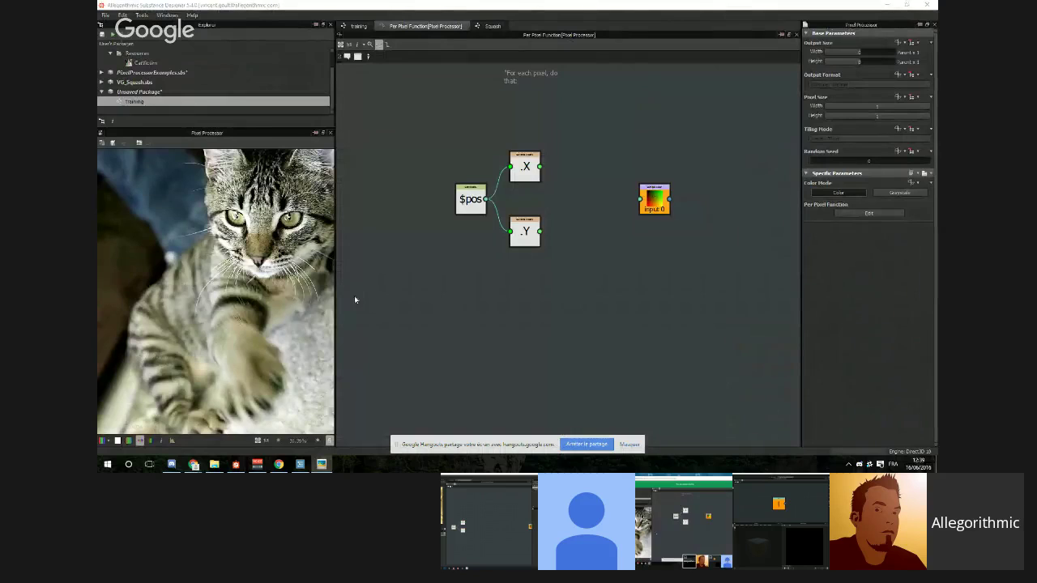
Step: Add a [0, 1] to [-1, 1] conversion node beside the .X node and connect the .X output to it
scroll(256, 300, down, 4)
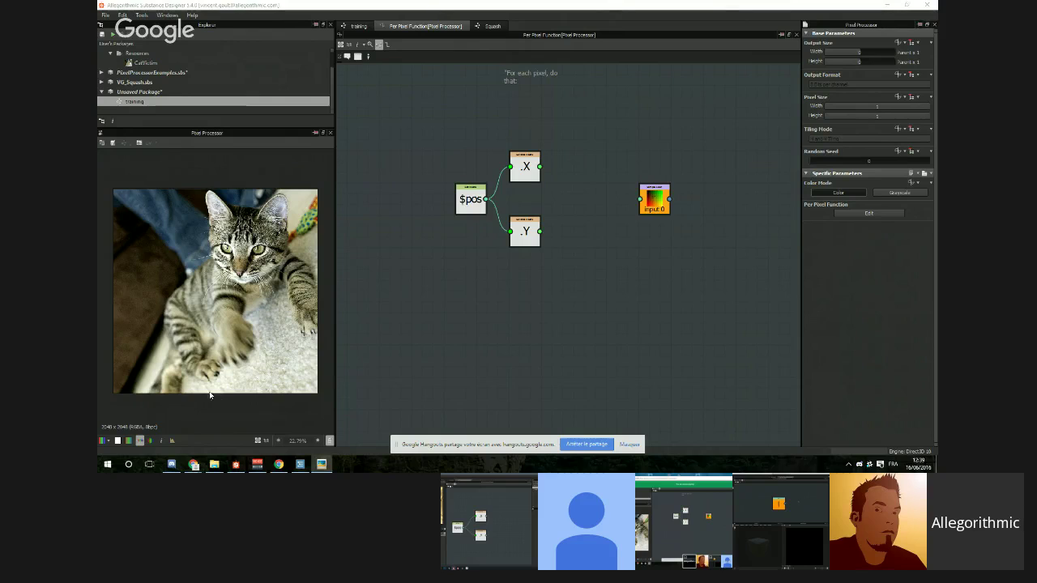
scroll(562, 268, up, 3)
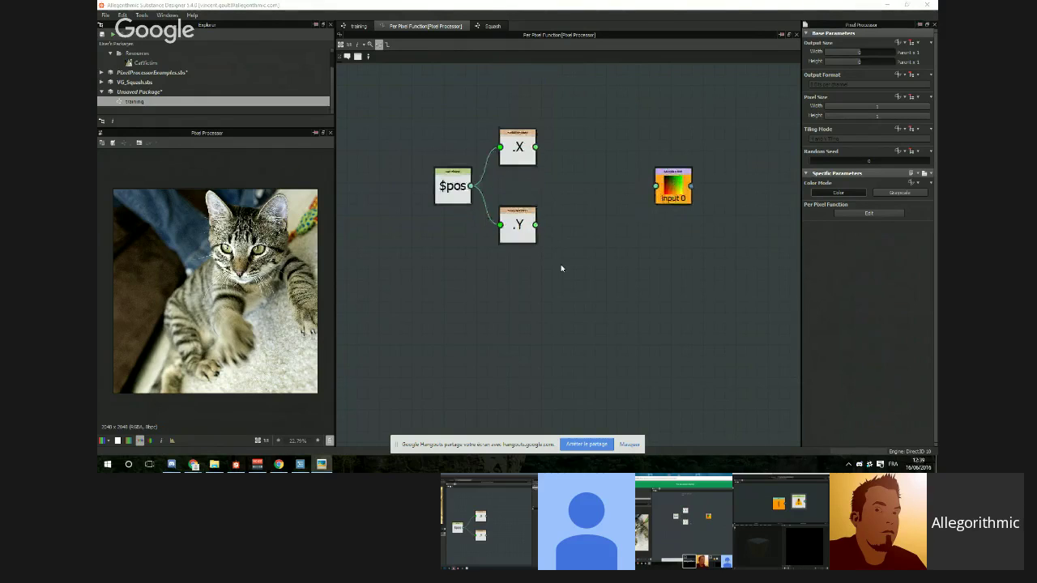
middle_drag(575, 263, 600, 347)
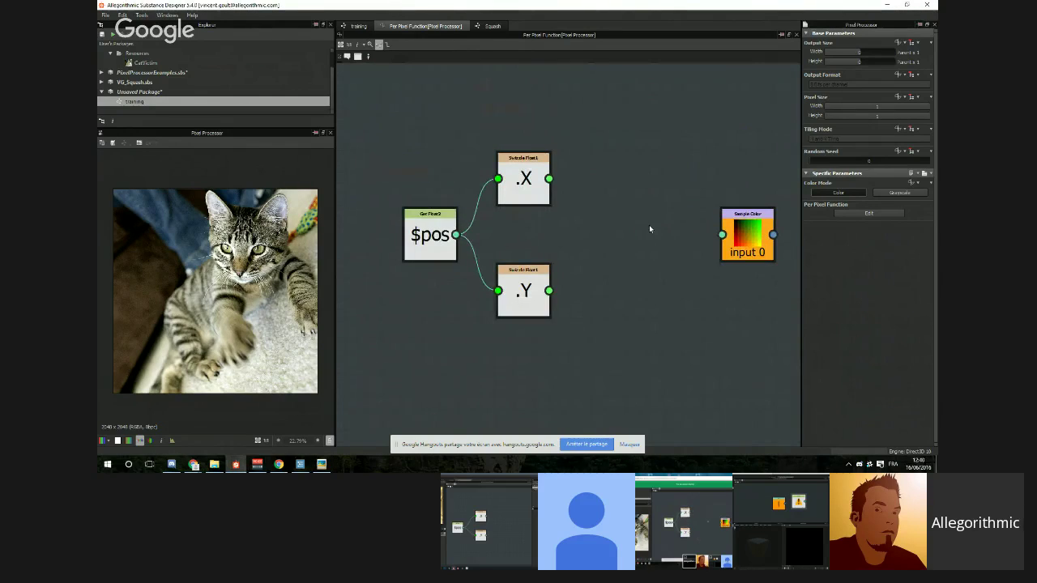
key(space)
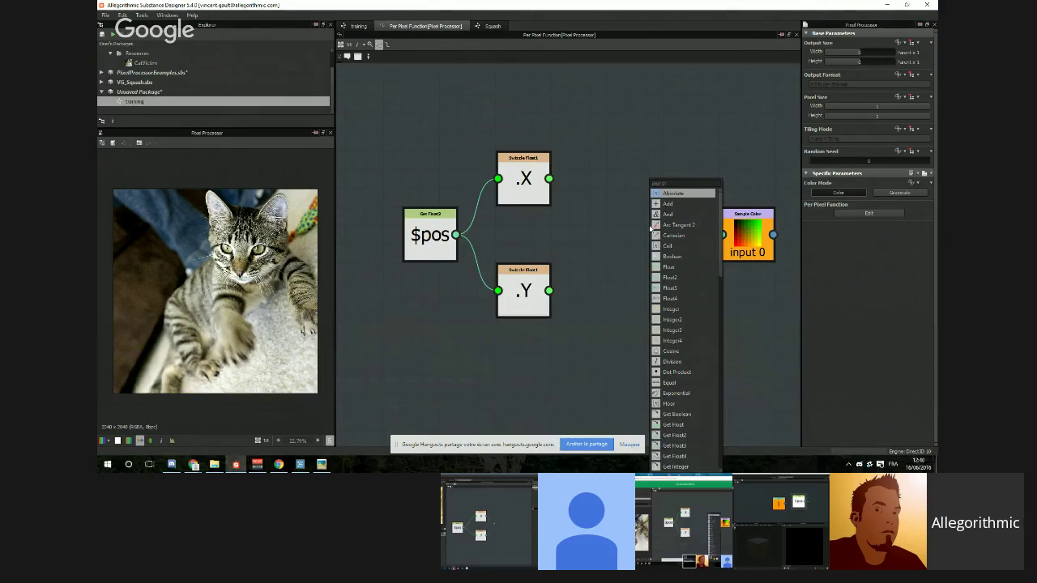
text(1)
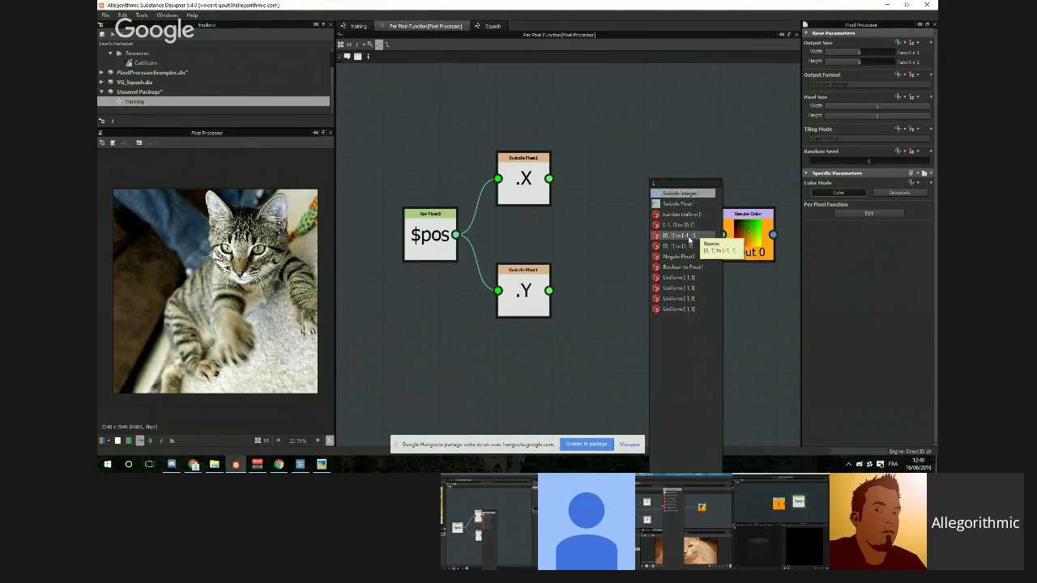
click(692, 239)
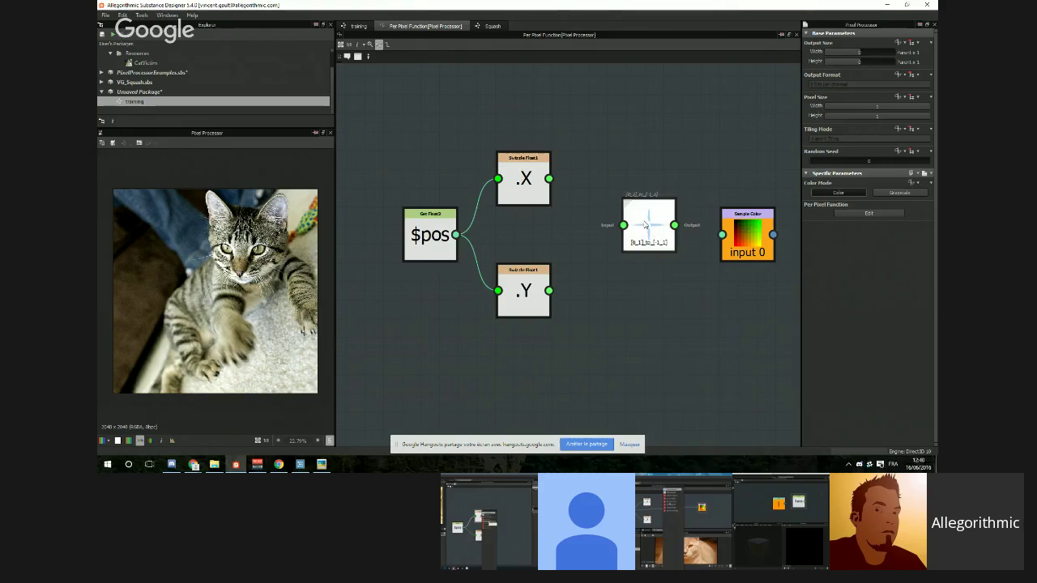
drag(648, 224, 616, 184)
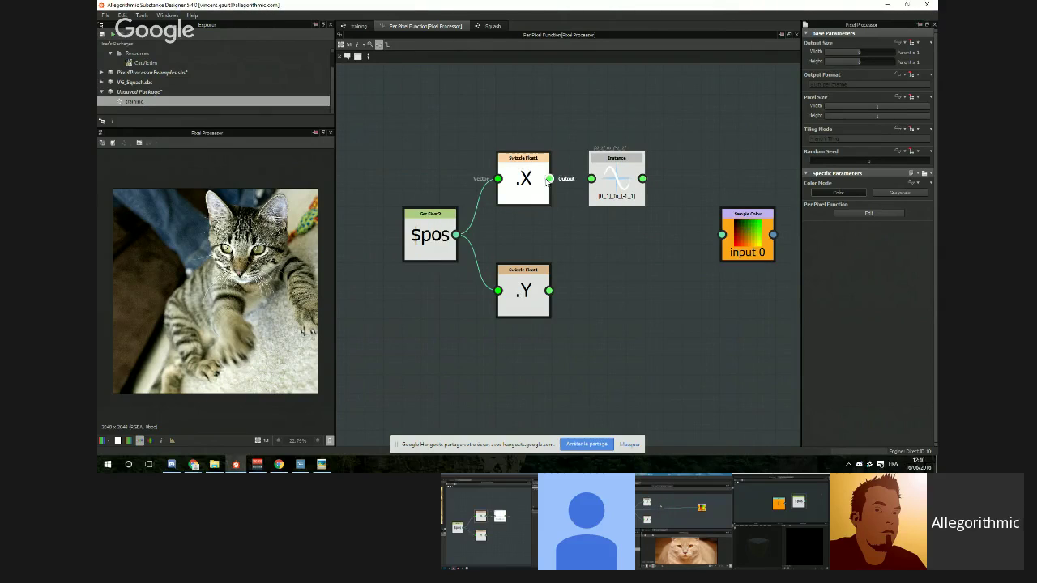
drag(549, 179, 599, 183)
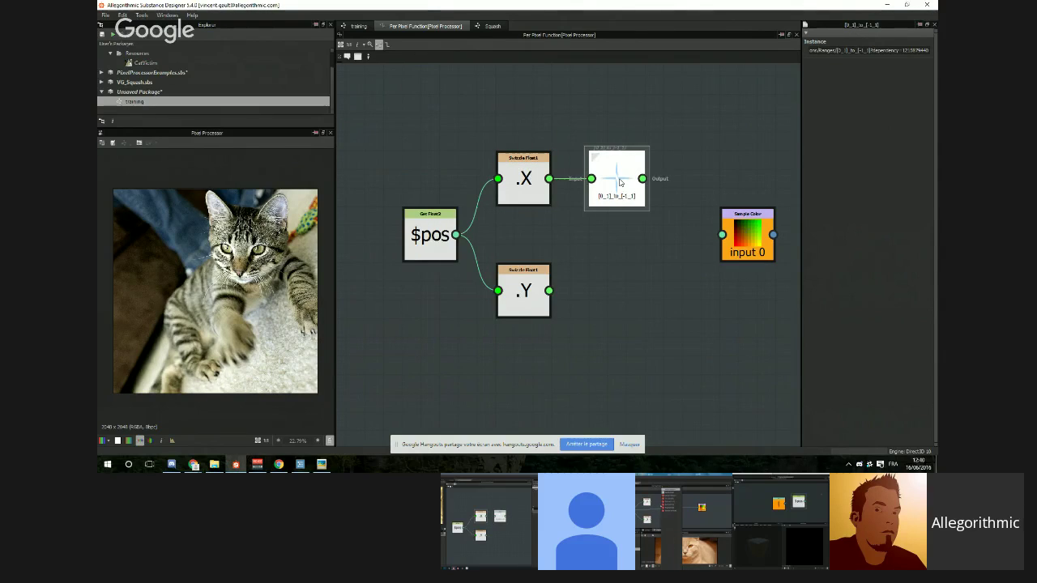
Step: Duplicate the [0, 1] to [-1, 1] conversion node, place the copy beside the .Y node, and connect .Y to it
key(ctrl+d)
drag(571, 251, 620, 288)
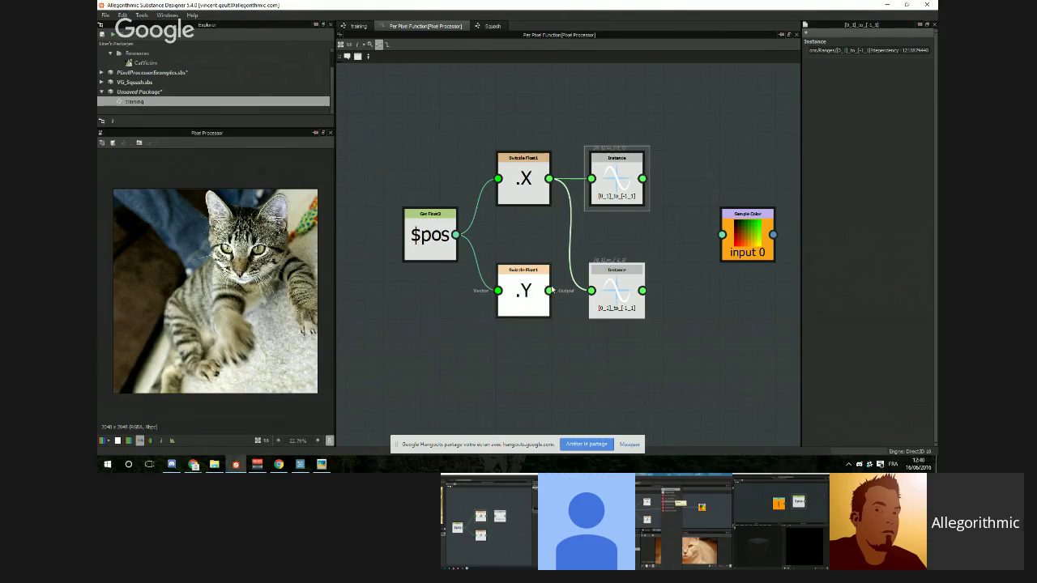
drag(551, 290, 592, 290)
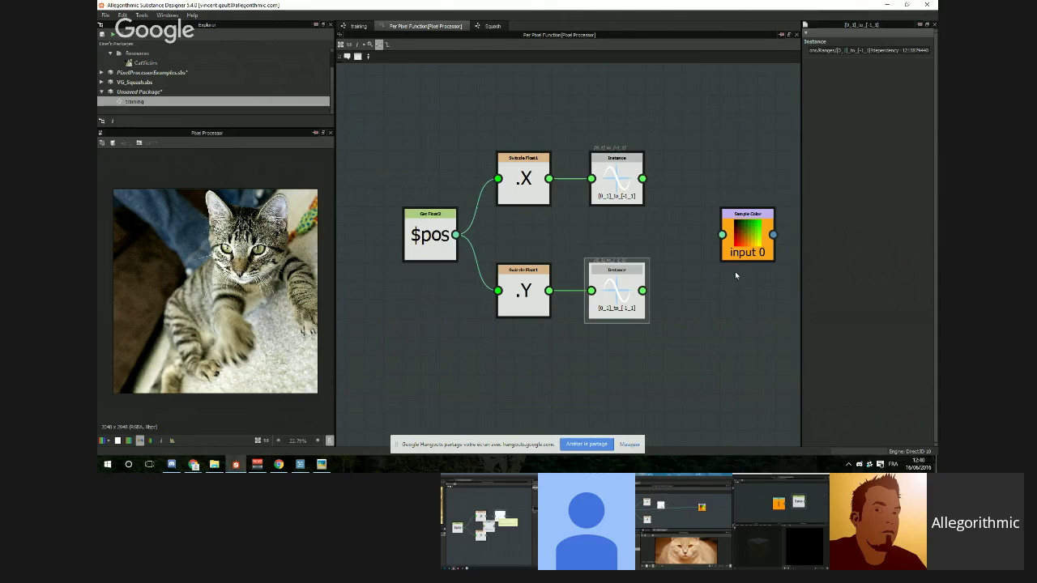
Step: Move the Sample Color node further right to leave room after the two conversion nodes
middle_drag(747, 299, 680, 300)
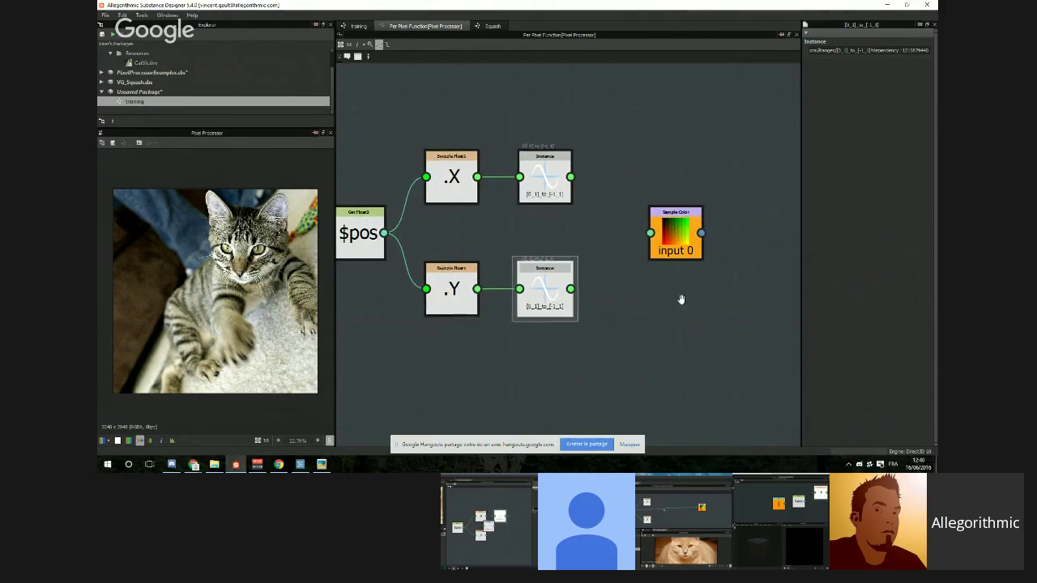
scroll(686, 235, down, 2)
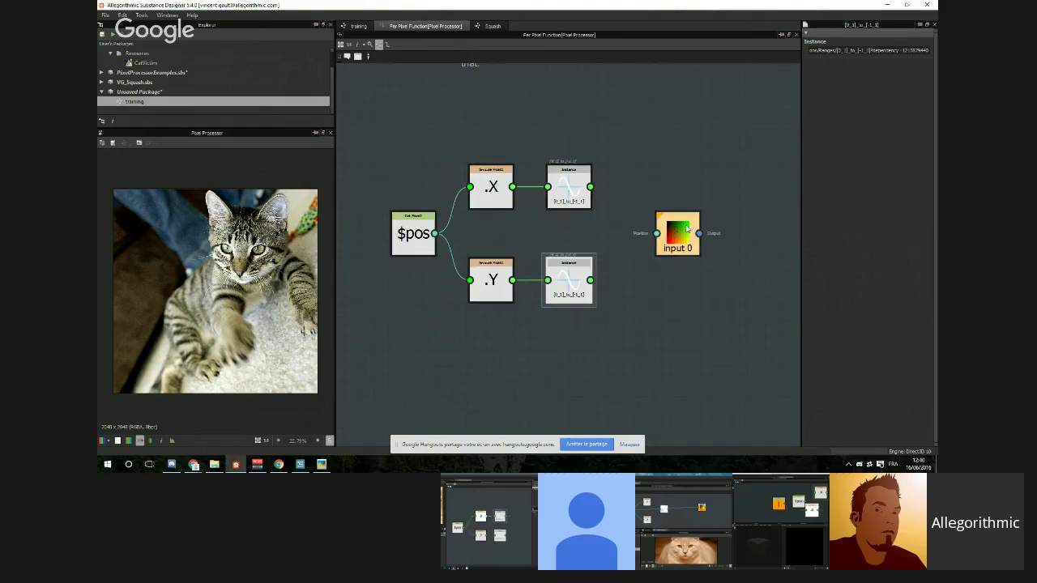
drag(687, 229, 733, 229)
Step: Add a frame around the .X, .Y and both conversion nodes, extending its lower edge to fully enclose them
drag(639, 129, 455, 337)
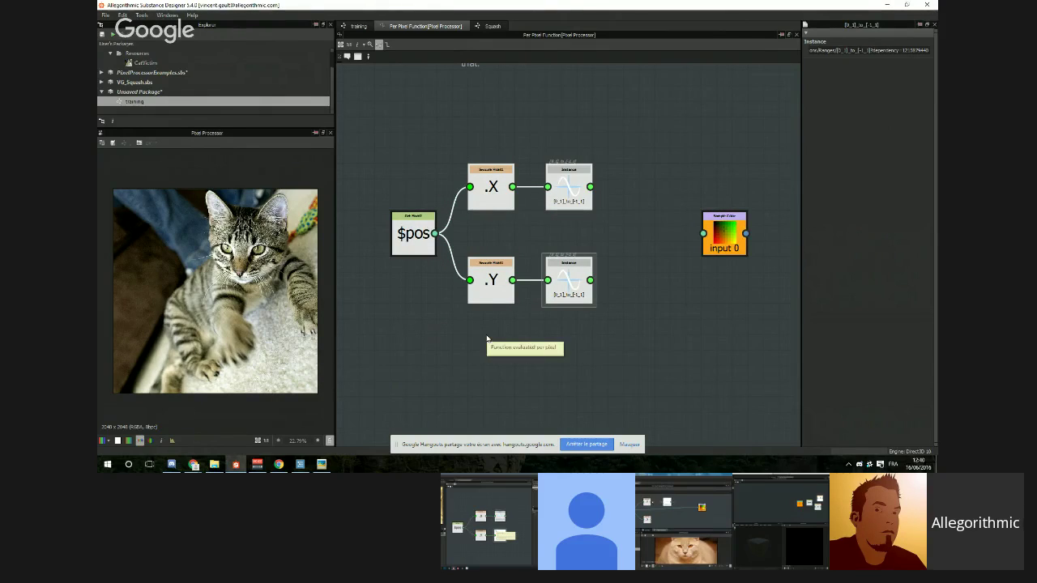
key(space)
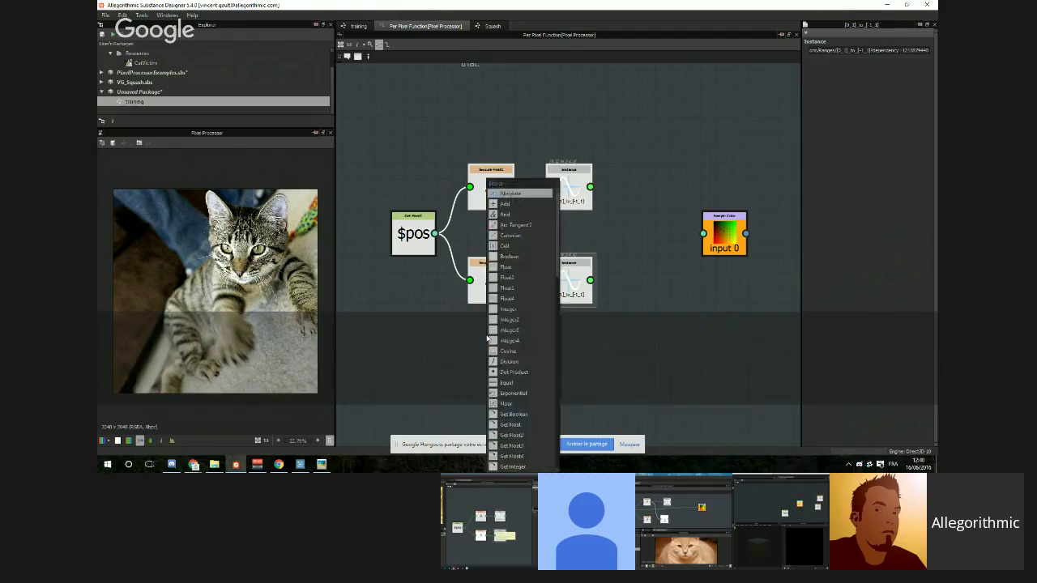
text(frame)
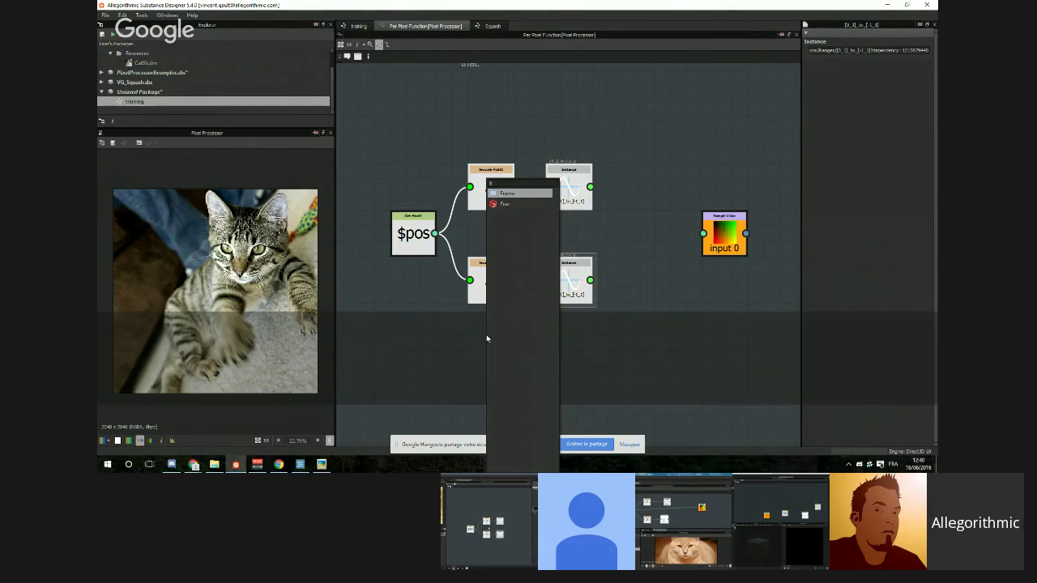
key(Return)
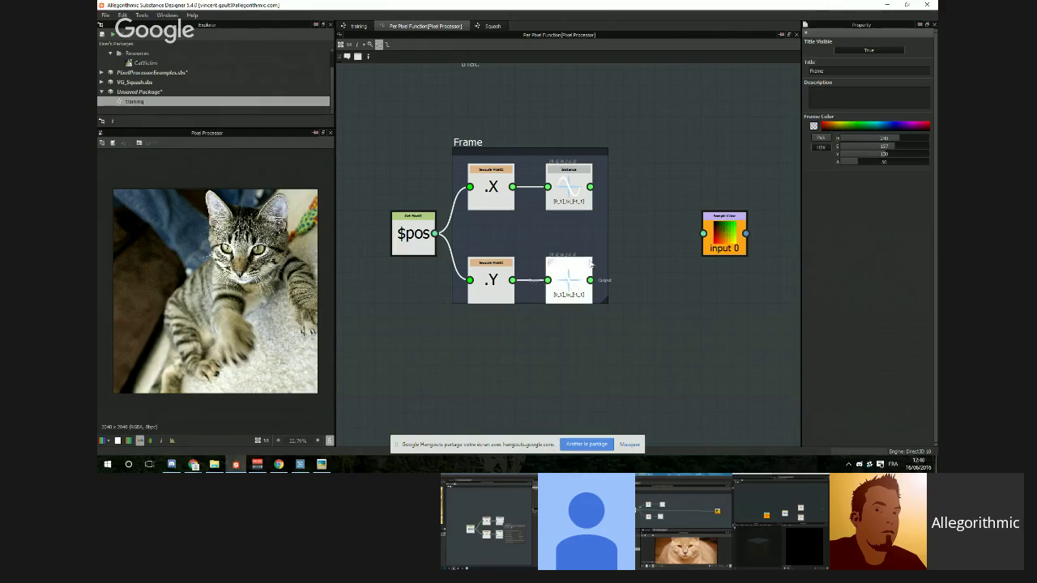
drag(603, 301, 607, 313)
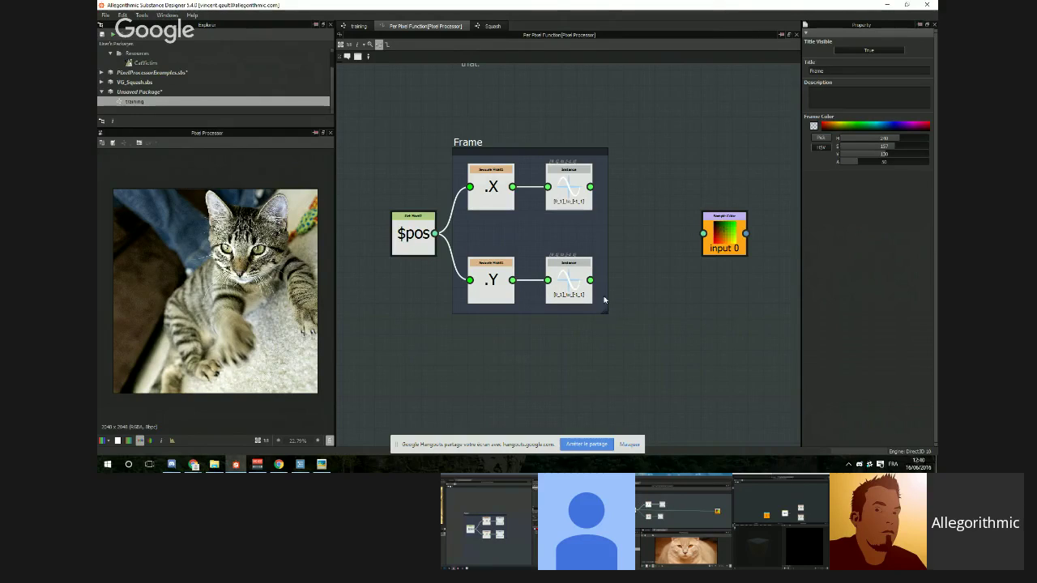
Step: Shift the frame with its nodes slightly away from $pos and set its title to "convert to -1 0 1"
click(457, 141)
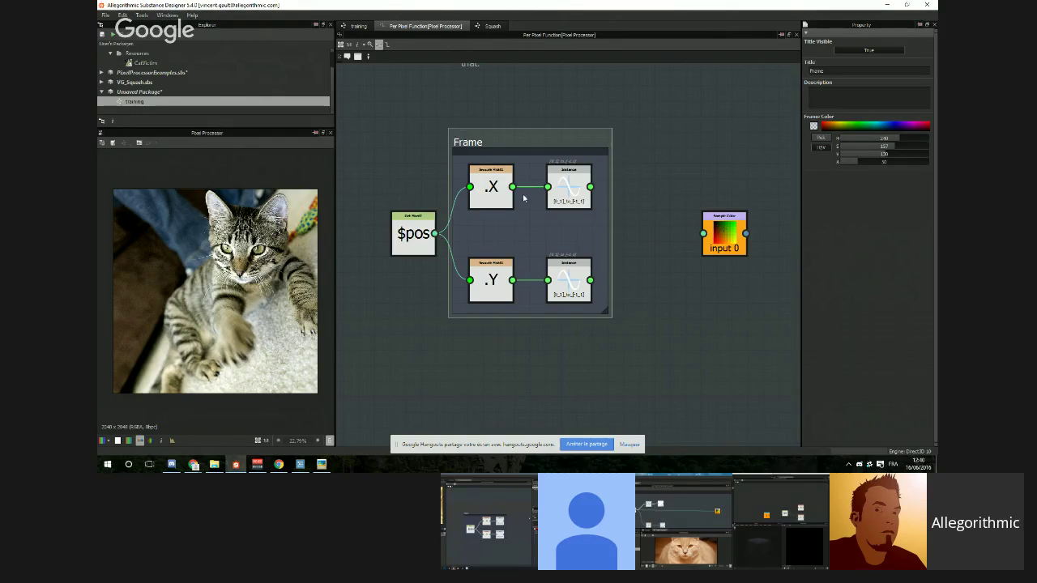
mouse_move(470, 144)
mouse_down()
mouse_move(517, 145)
mouse_move(486, 144)
mouse_move(488, 158)
mouse_move(488, 124)
mouse_move(495, 143)
mouse_move(486, 145)
mouse_up()
double_click(829, 71)
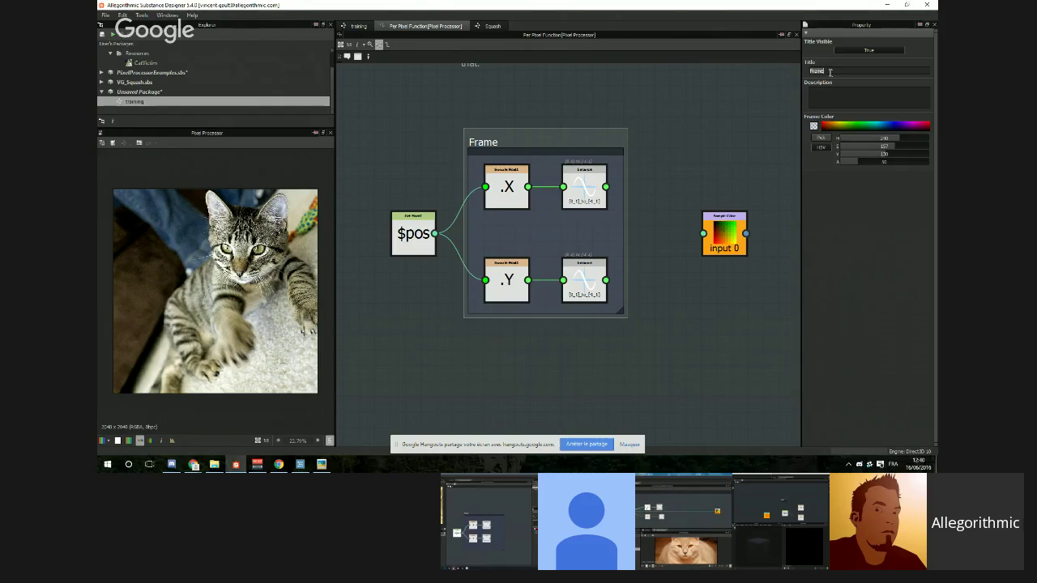
text(convert )
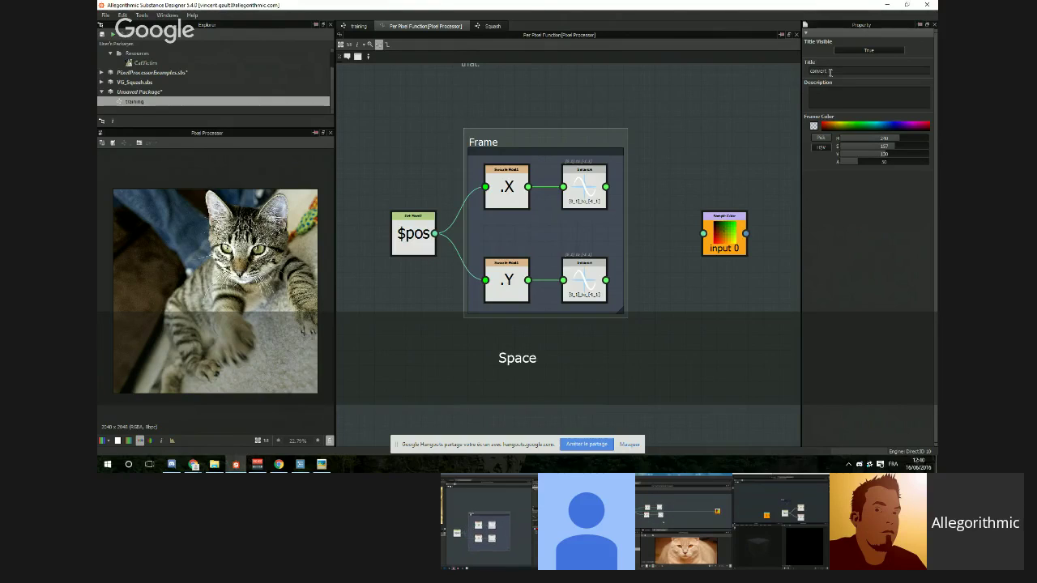
text(to -1 0 )
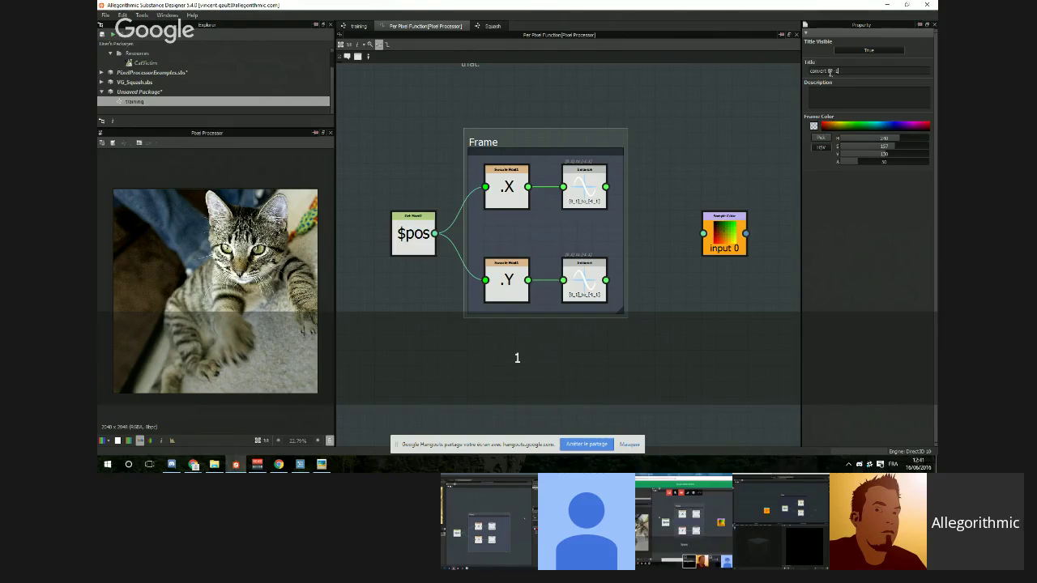
text(1)
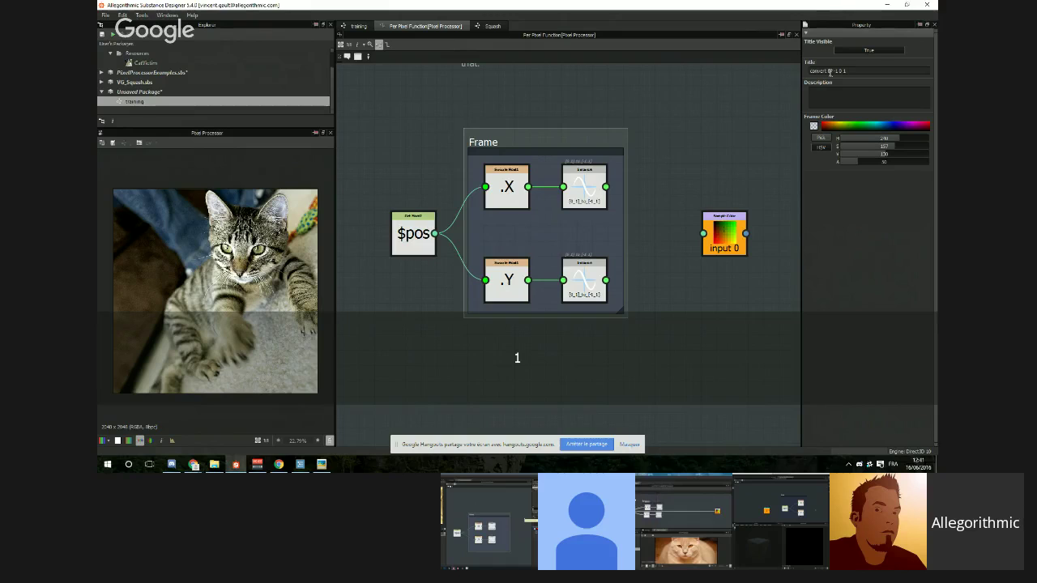
click(691, 156)
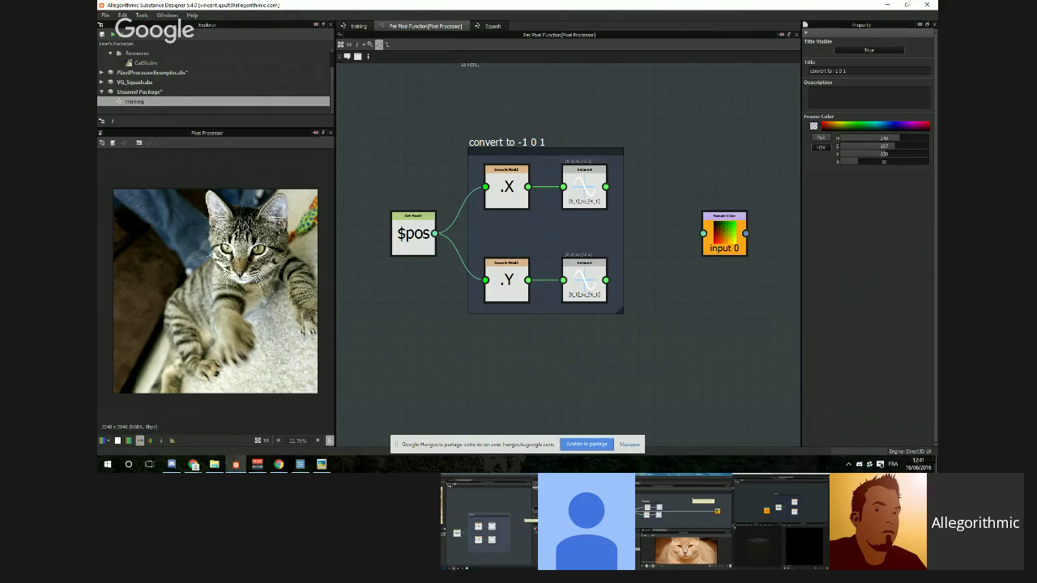
Step: Delete the Sample Color node from the function graph
middle_drag(744, 307, 675, 313)
drag(654, 235, 763, 220)
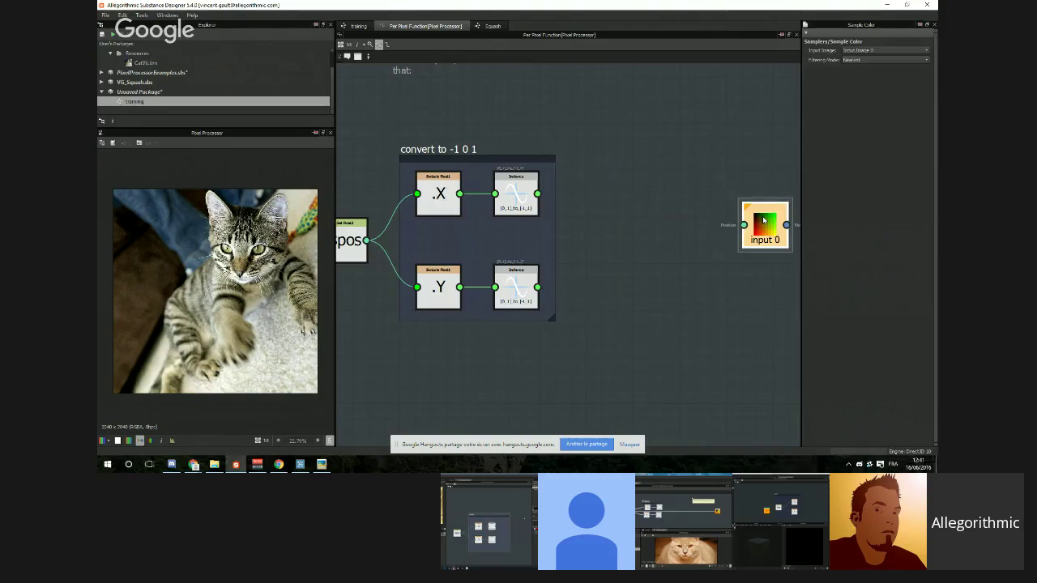
key(Delete)
scroll(629, 278, down, 2)
middle_drag(629, 278, 586, 259)
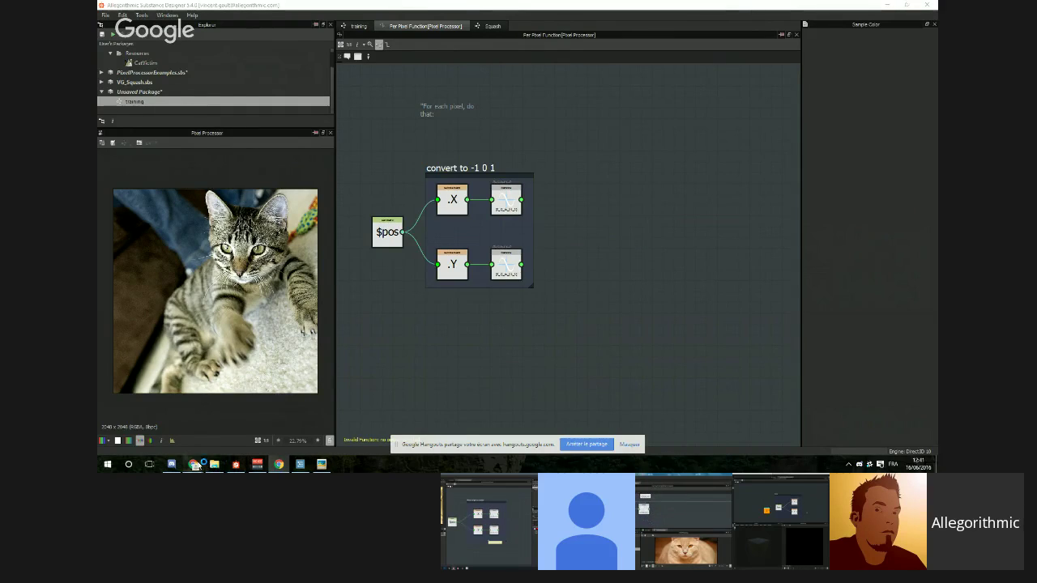
Step: Switch to the web browser to review the article's Cartesian-to-polar formulas for r and atan2, and return to Substance Designer
mouse_move(197, 466)
click(172, 431)
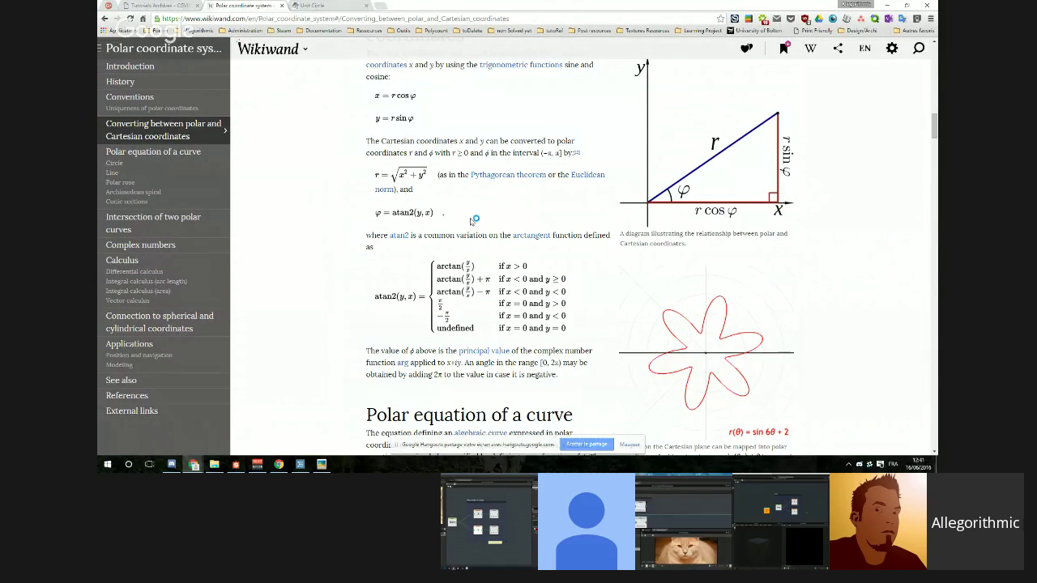
click(889, 5)
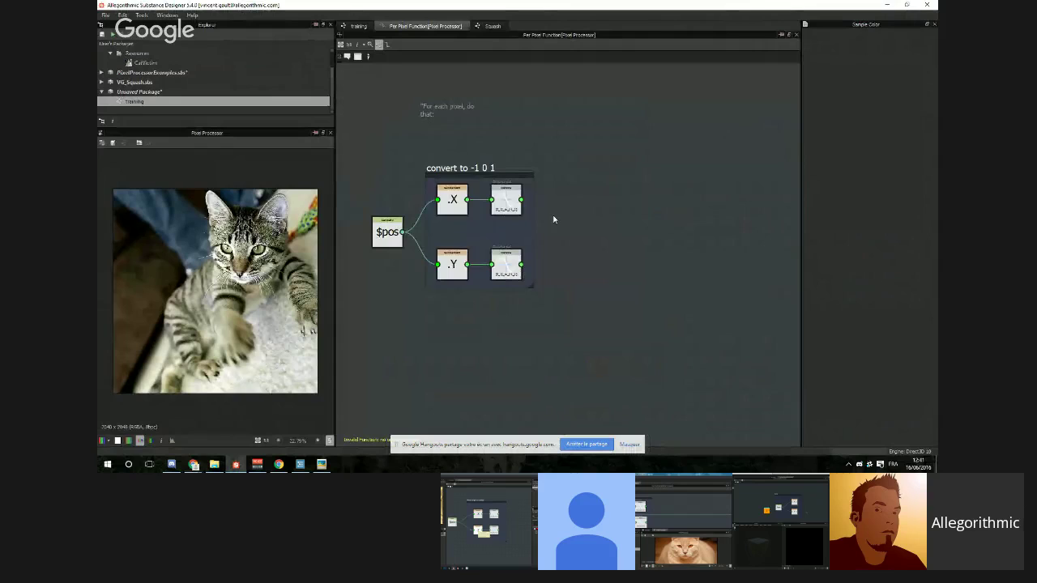
Step: Add an Arc Tangent 2 node to the right of the conversion frame
key(space)
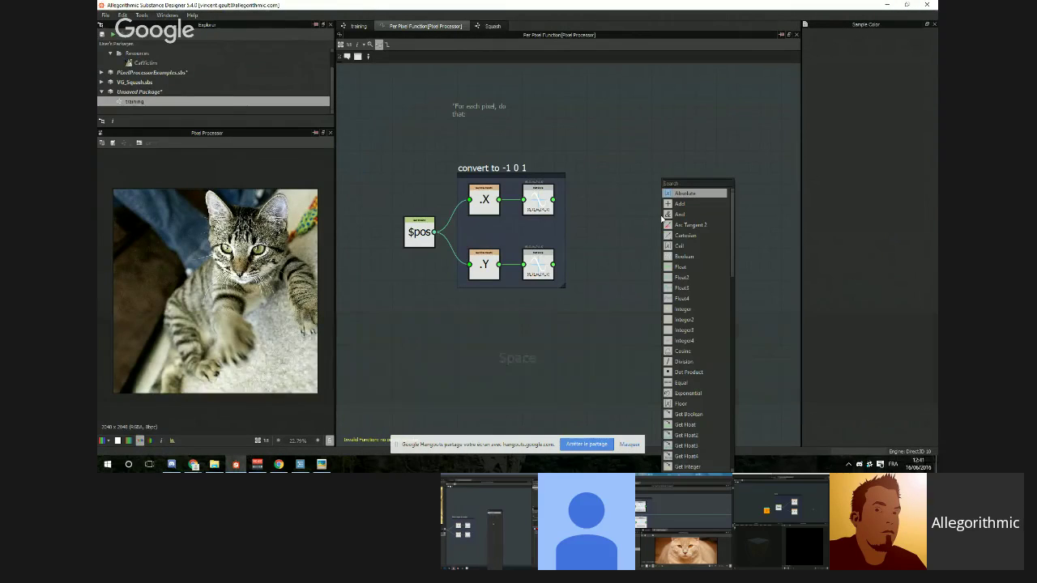
text(arc)
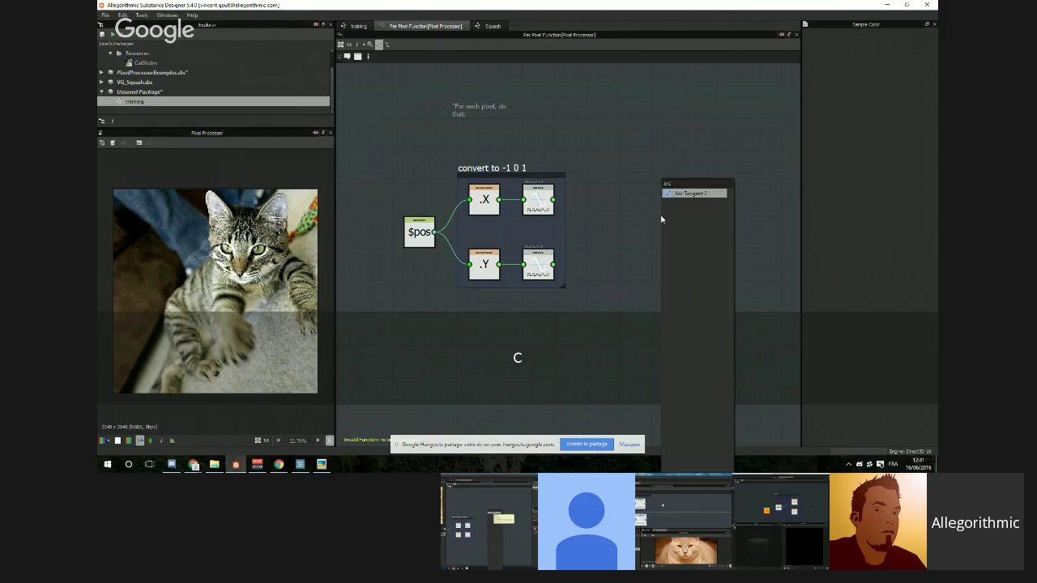
click(689, 194)
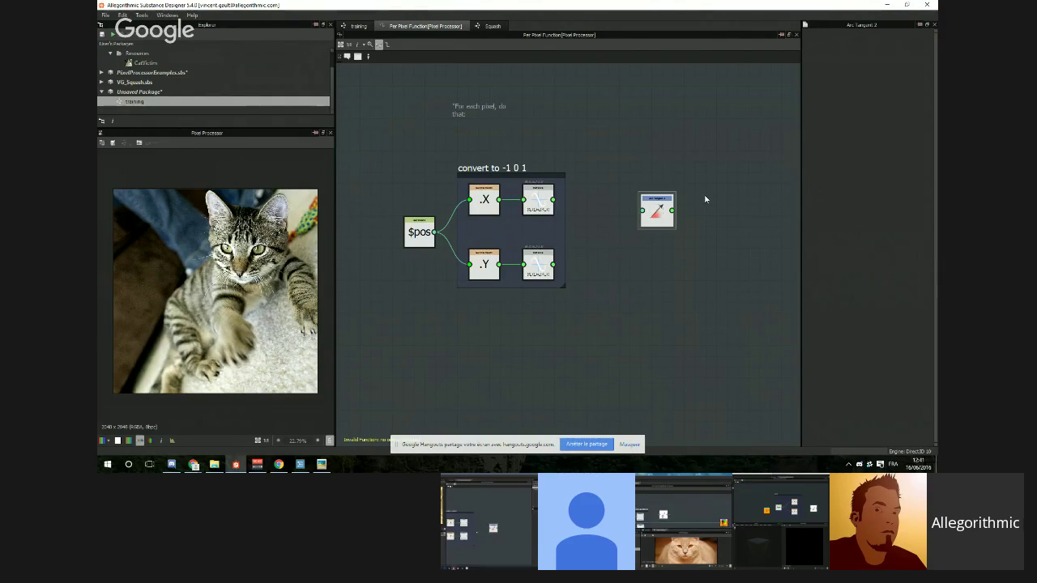
scroll(705, 198, up, 2)
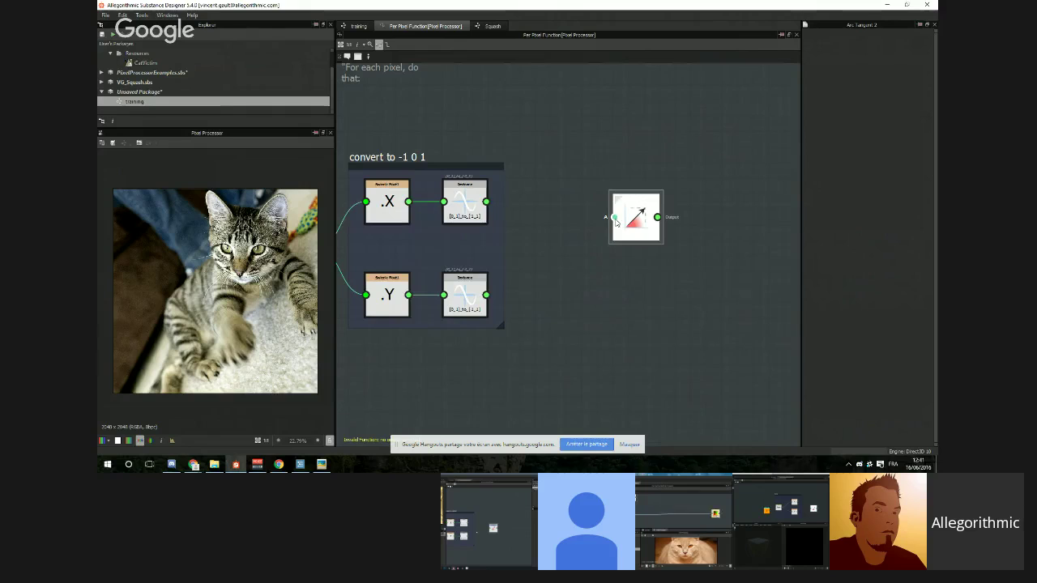
drag(624, 220, 642, 219)
Step: Try to connect the .X branch's conversion node directly to the Arc Tangent 2 input, and remove that link
scroll(638, 218, up, 2)
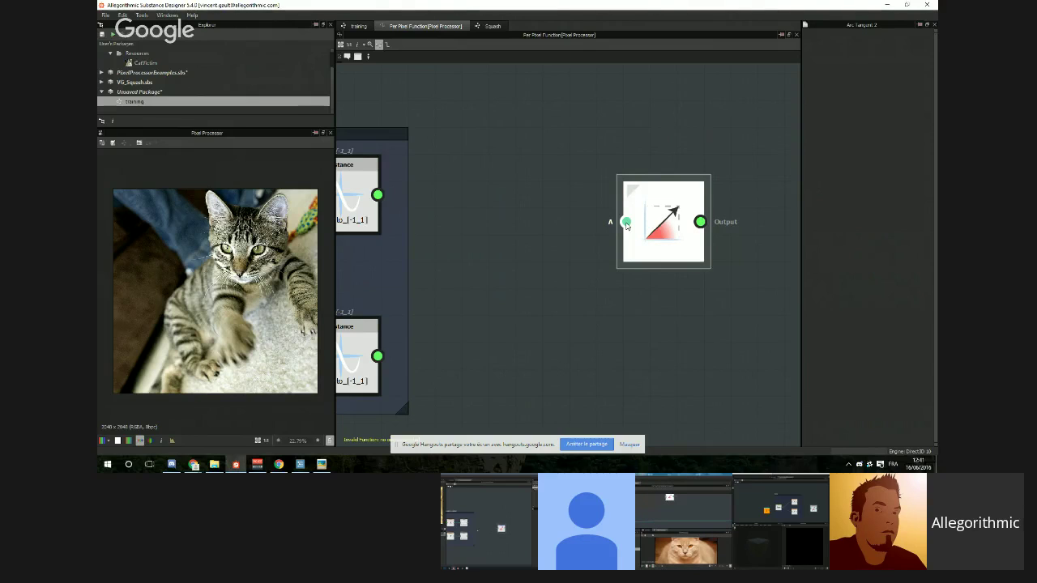
scroll(503, 220, down, 4)
middle_drag(480, 225, 572, 225)
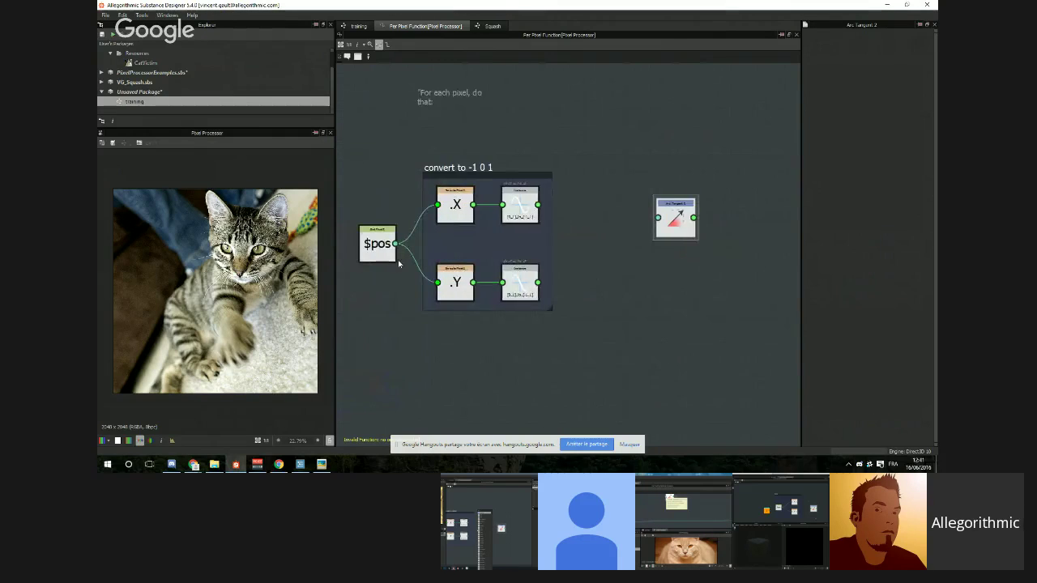
scroll(375, 263, up, 4)
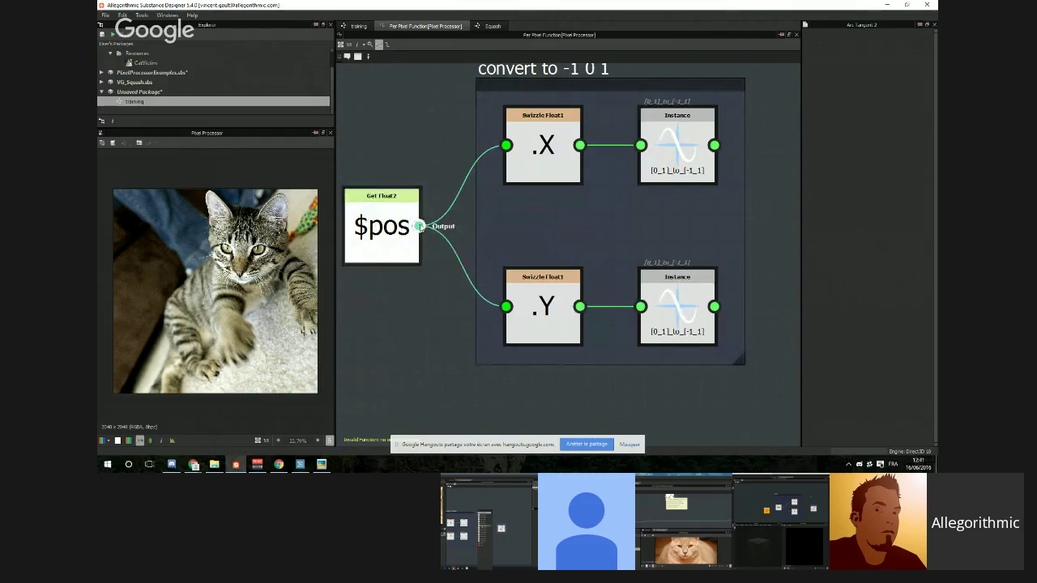
middle_drag(772, 233, 607, 248)
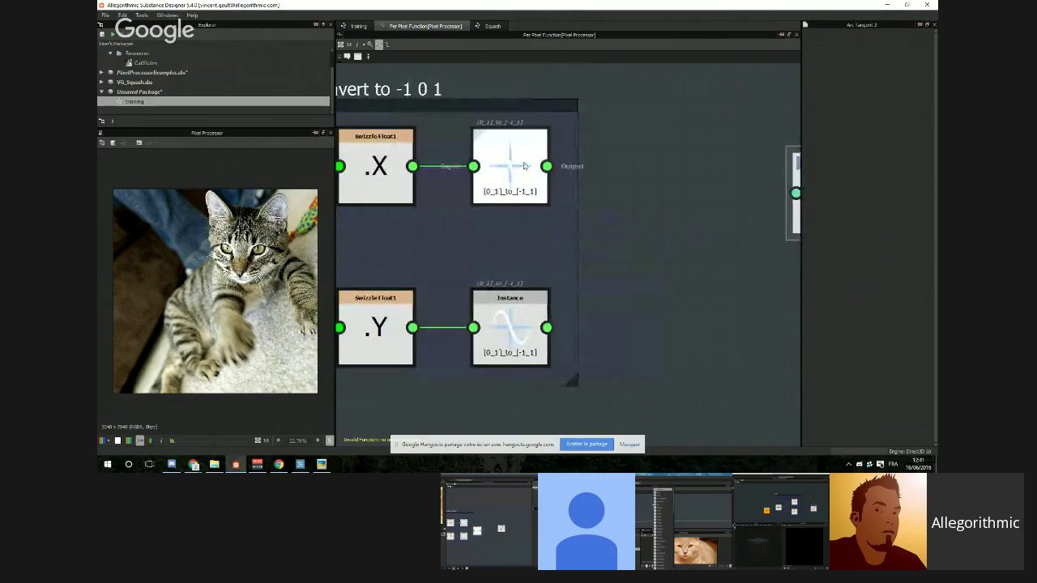
middle_drag(648, 199, 574, 217)
drag(463, 178, 698, 208)
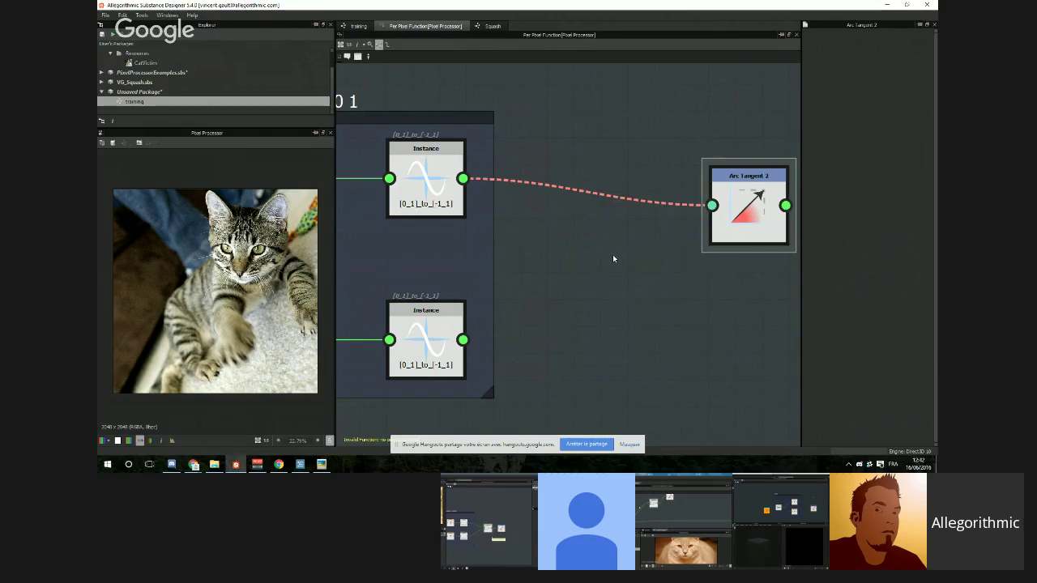
key(Delete)
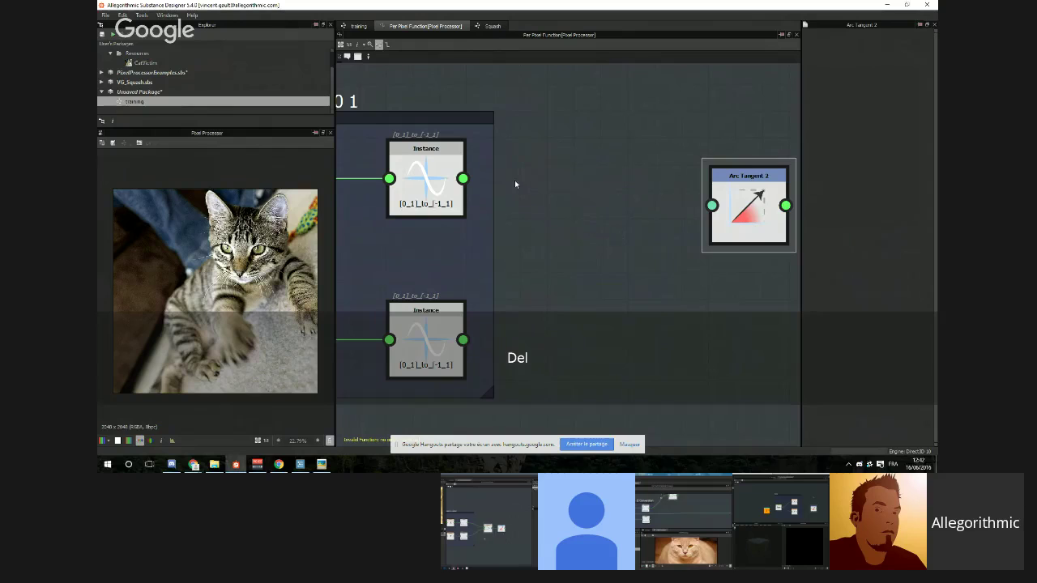
Step: Combine the .X and .Y conversion outputs in a new Vector Float2 node and connect it to Arc Tangent 2
key(space)
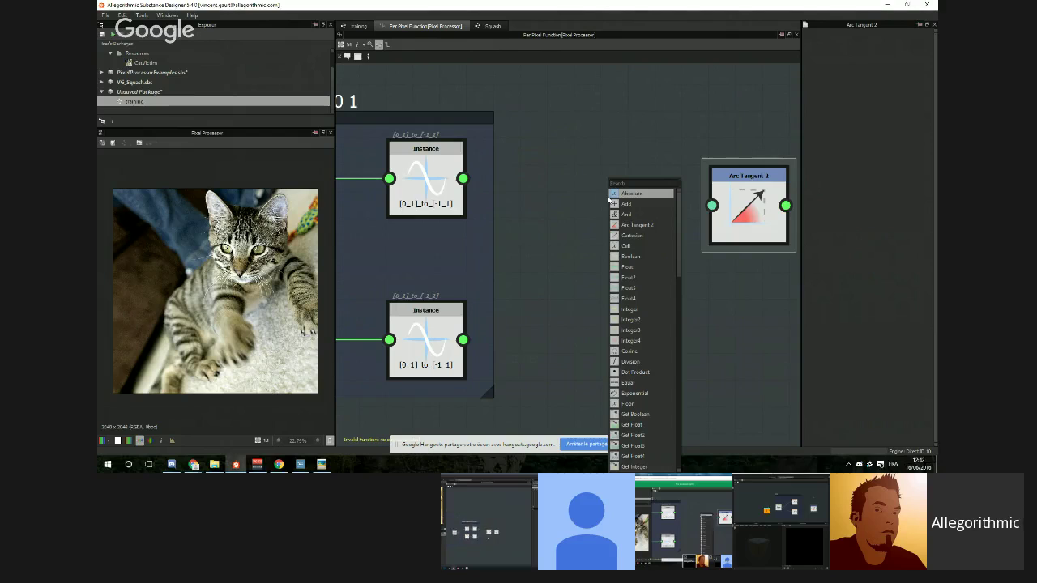
text(vector)
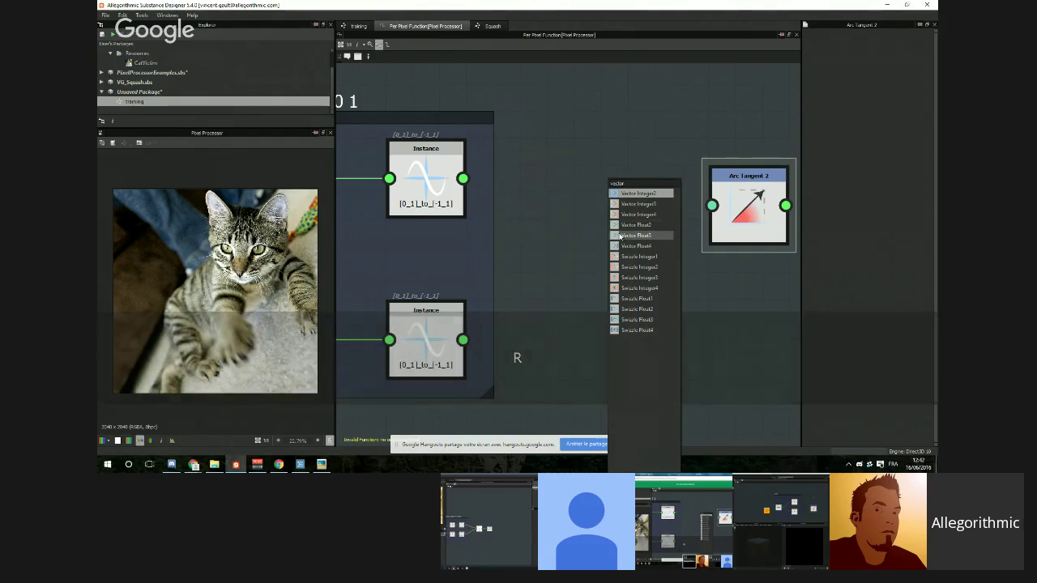
click(636, 224)
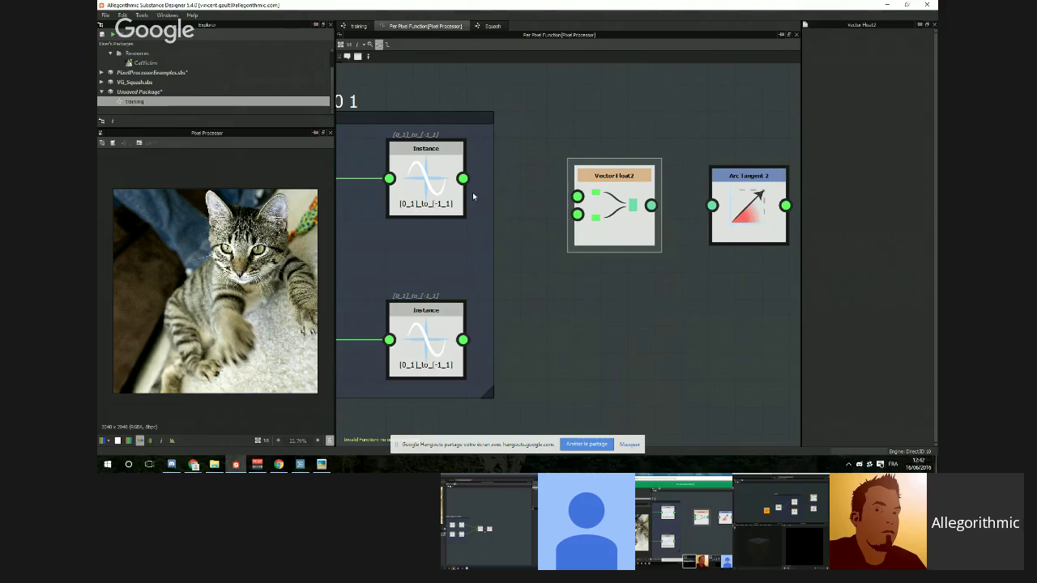
drag(463, 179, 563, 203)
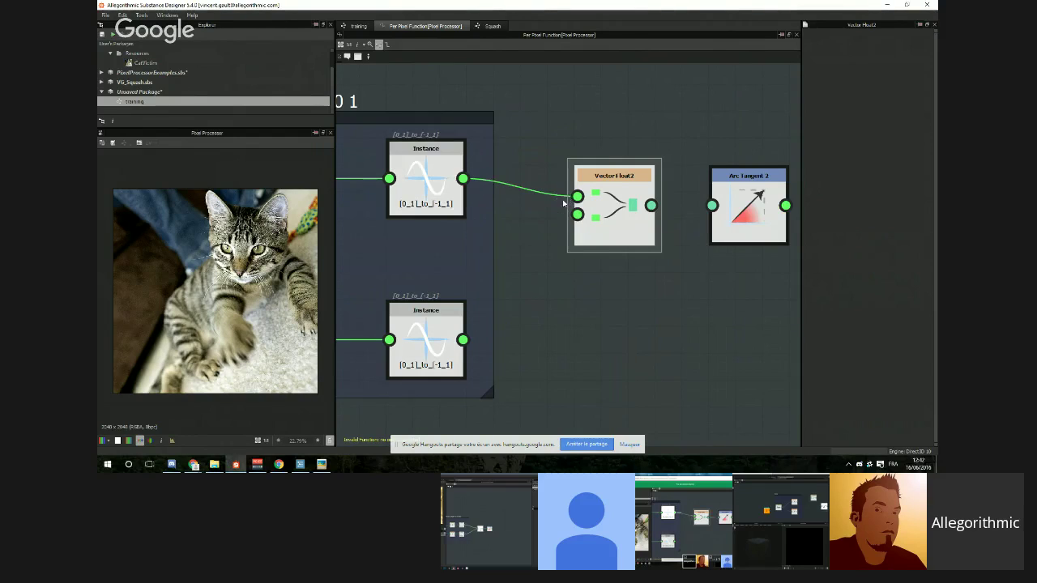
drag(463, 339, 576, 214)
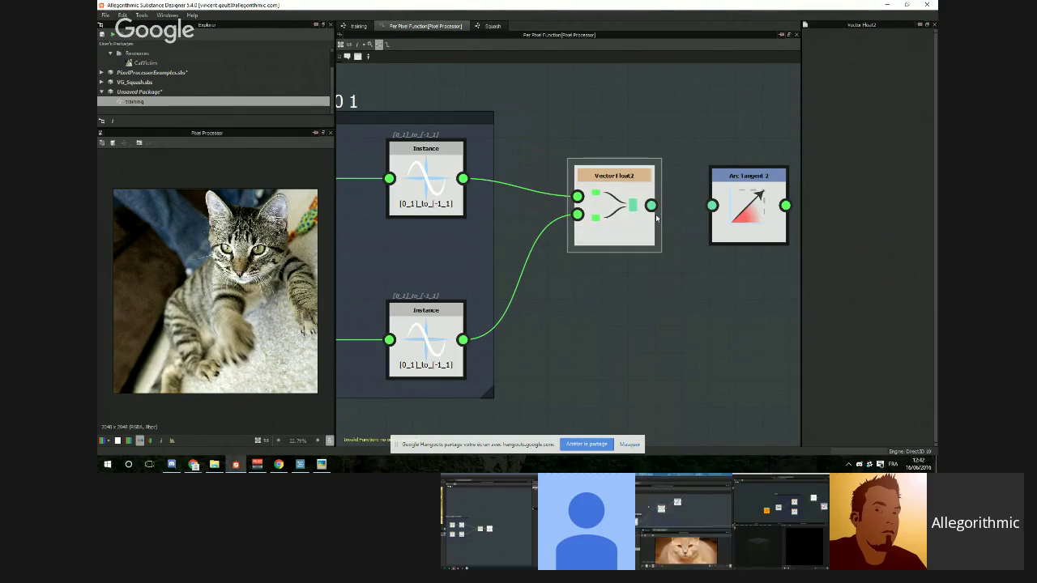
drag(652, 205, 709, 214)
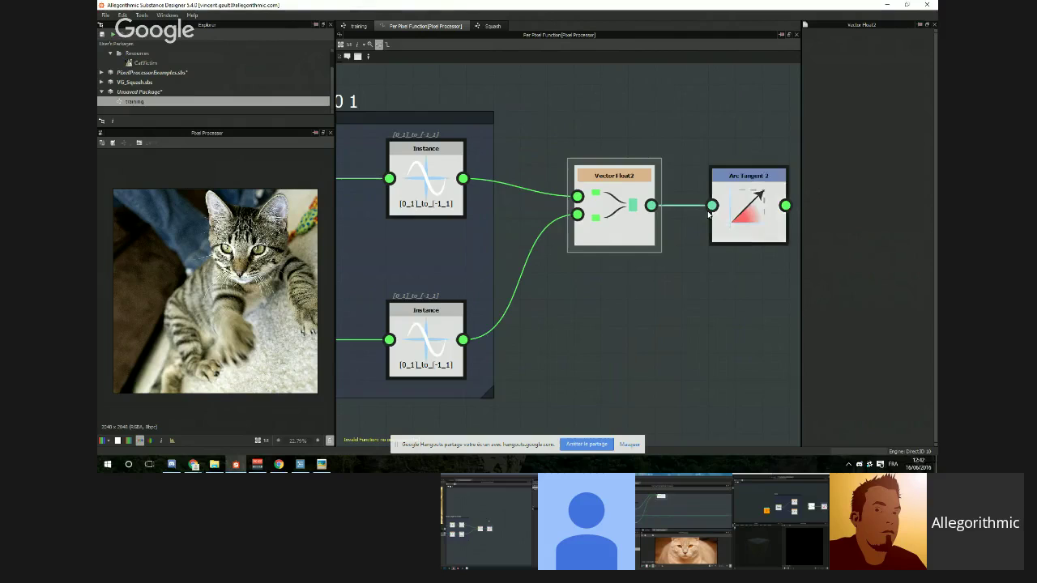
Step: Move the Vector Float2 and Arc Tangent 2 nodes together up and to the right, above the conversion frame's level
scroll(688, 235, down, 2)
middle_drag(676, 258, 608, 285)
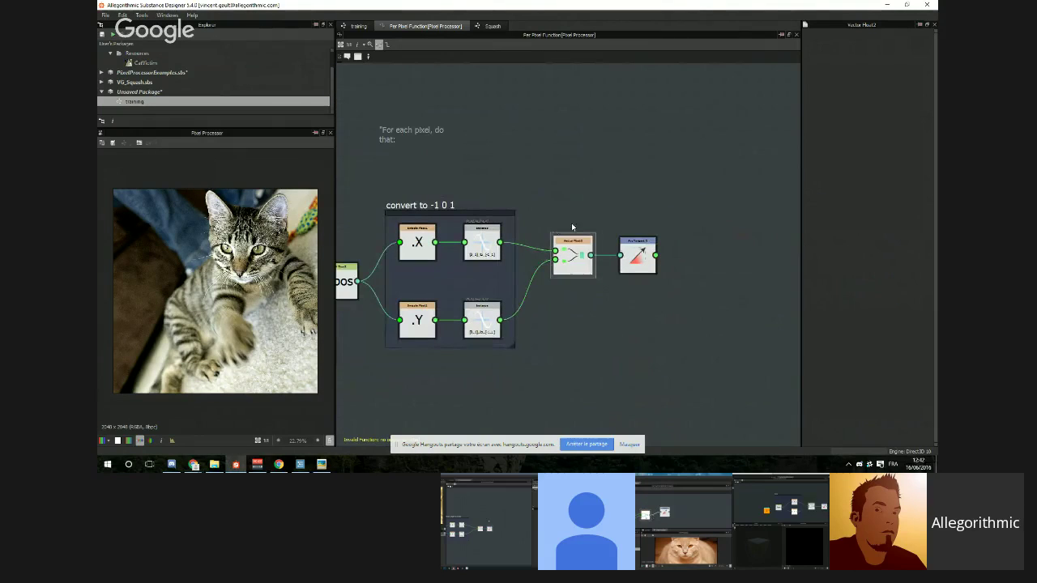
scroll(613, 232, up, 3)
scroll(607, 227, down, 3)
drag(580, 201, 620, 269)
drag(569, 247, 608, 158)
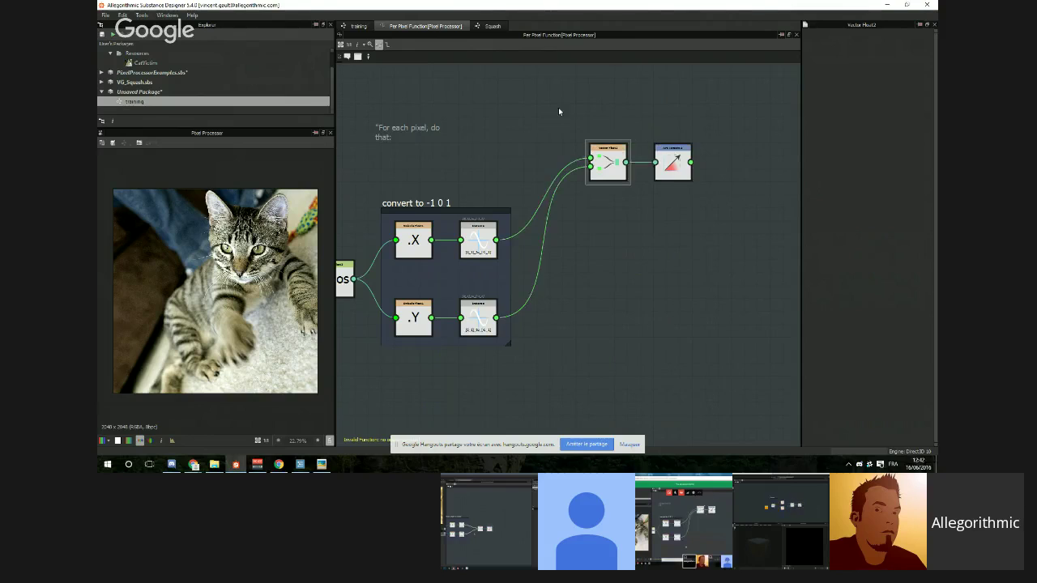
Step: Group the Vector Float2 and Arc Tangent 2 nodes in a new frame titled "Angle"
drag(558, 111, 723, 213)
key(space)
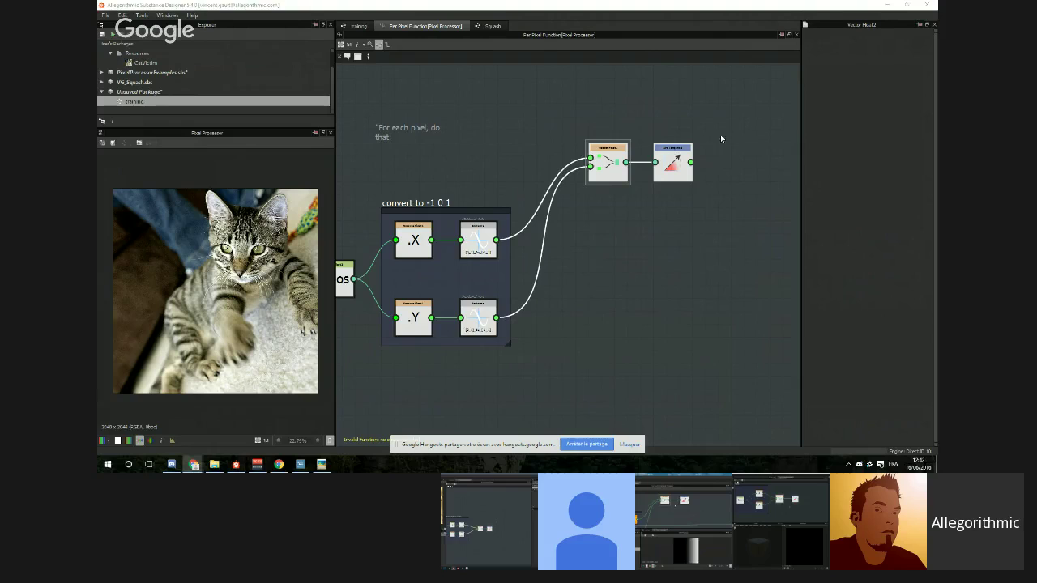
click(704, 208)
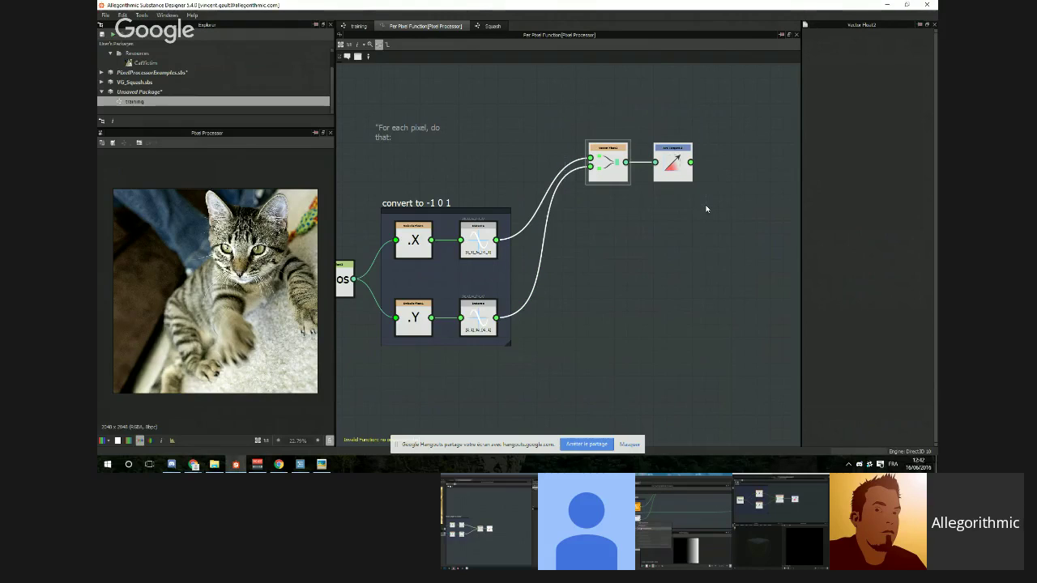
key(space)
text(fra)
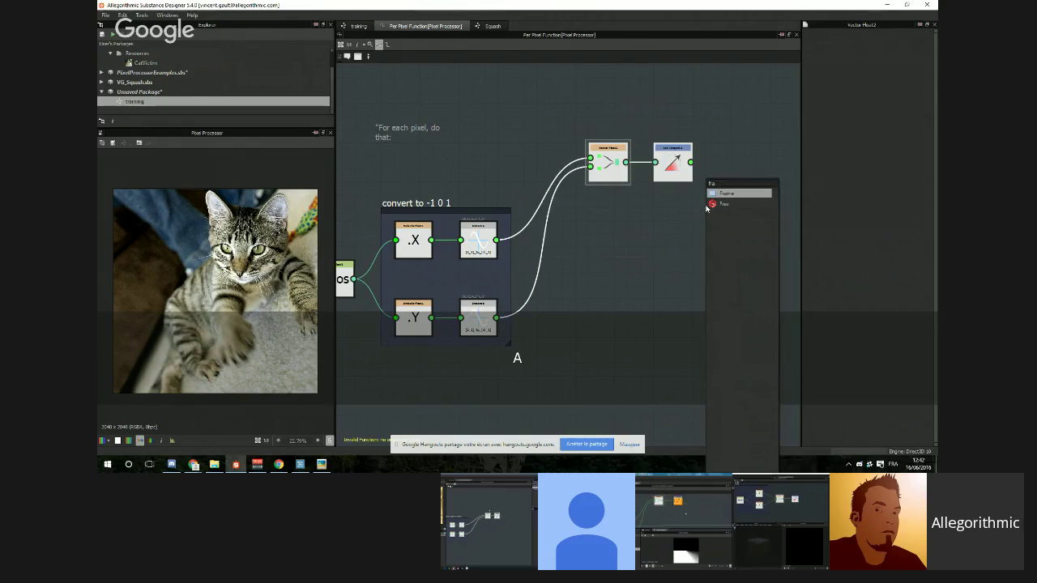
click(725, 193)
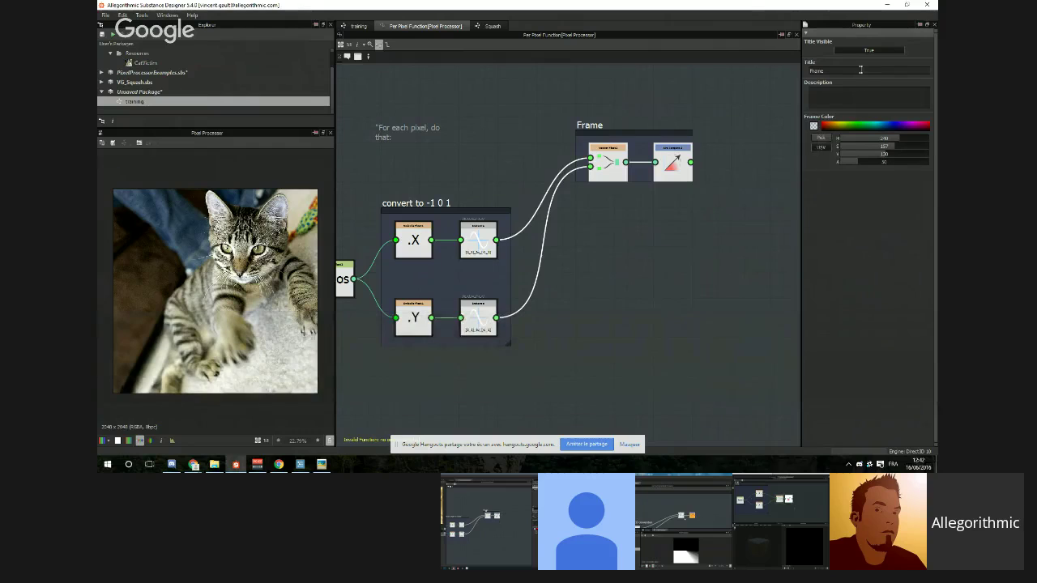
text(Angle)
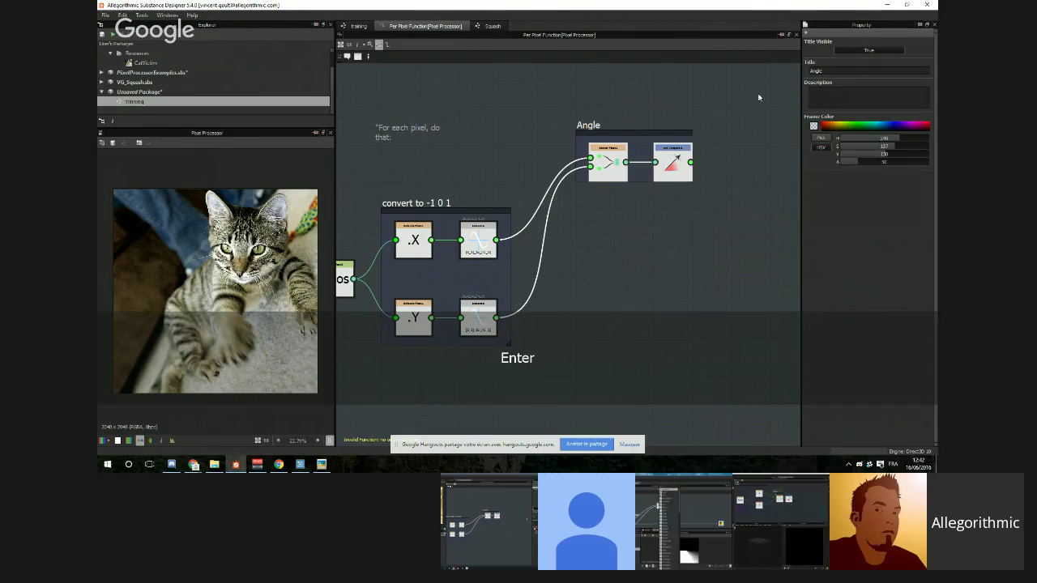
click(653, 133)
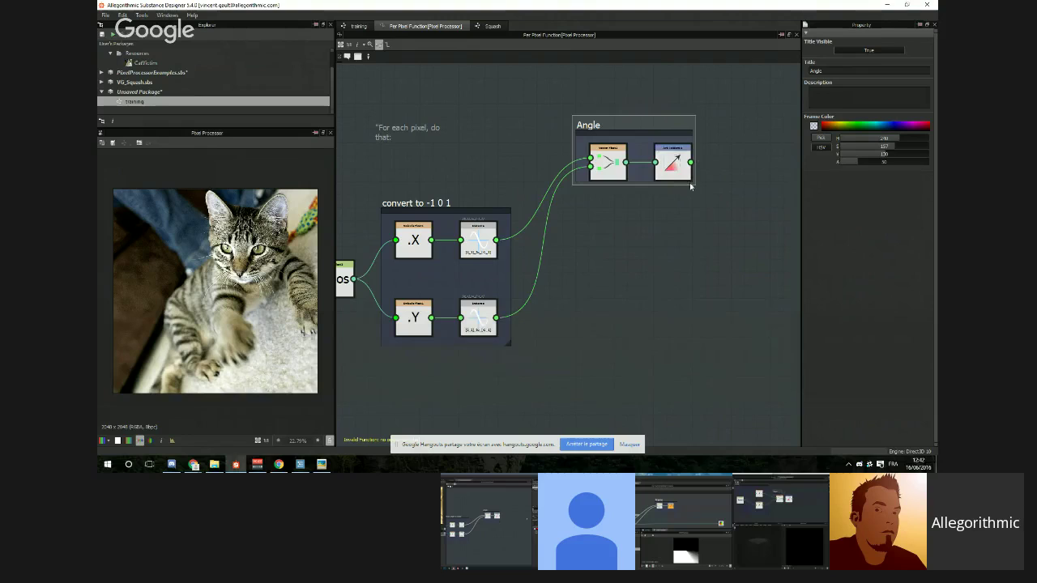
Step: Move the Angle frame with its nodes farther up and to the right of the conversion frame
middle_drag(470, 187, 516, 190)
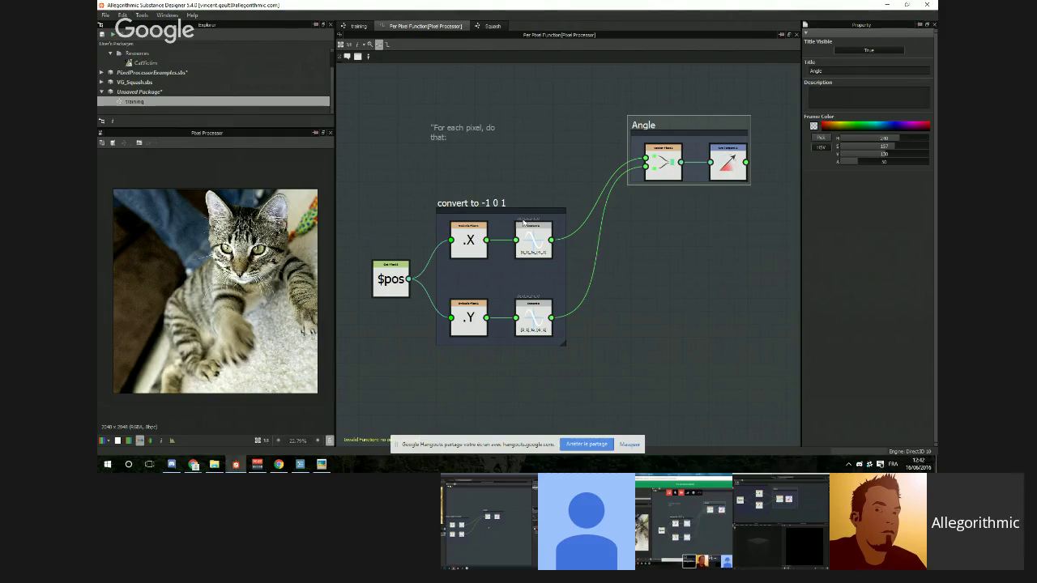
middle_drag(691, 246, 611, 275)
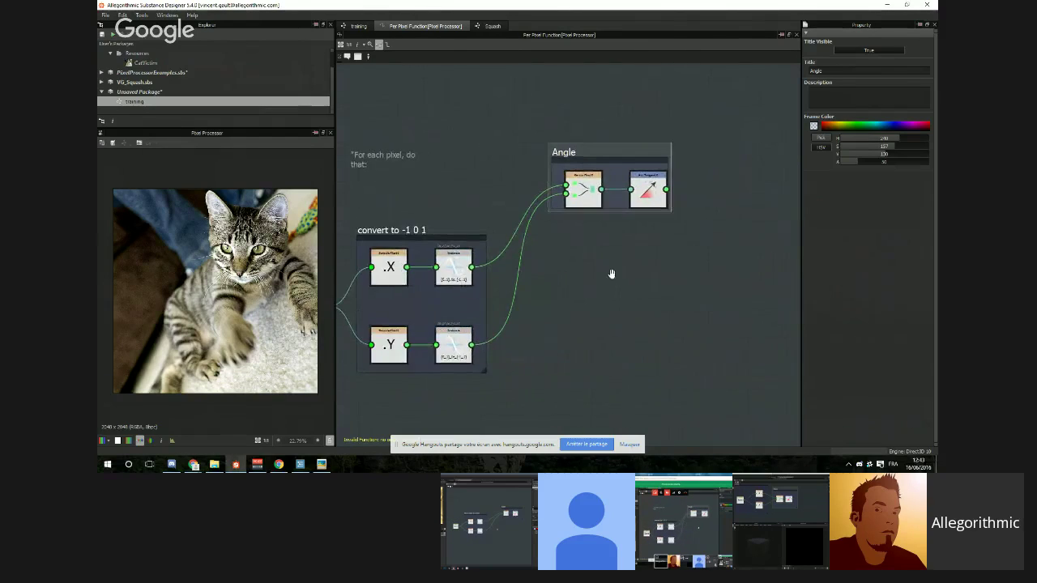
scroll(611, 213, up, 3)
scroll(611, 213, down, 2)
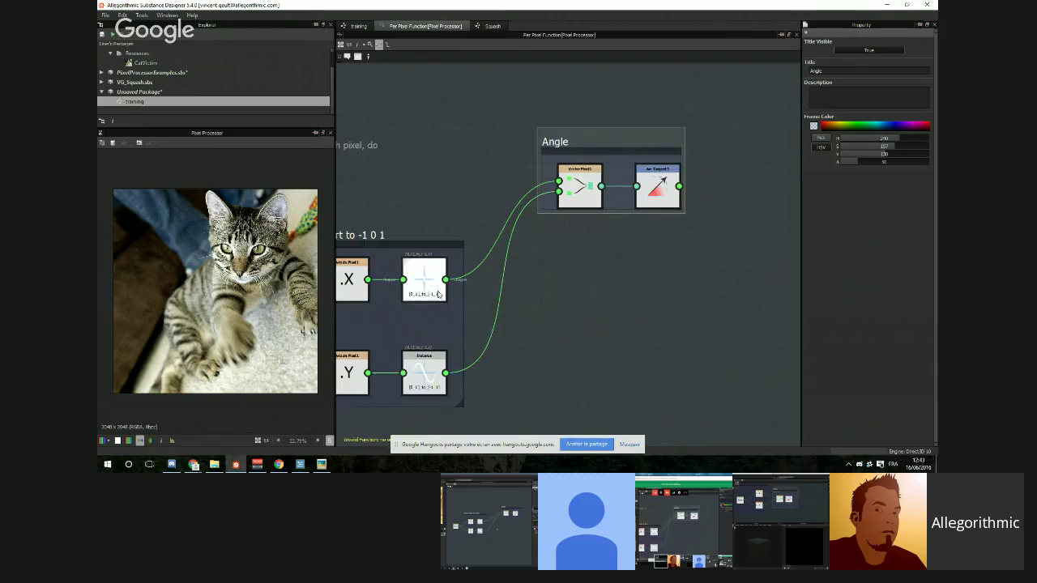
middle_drag(419, 271, 506, 252)
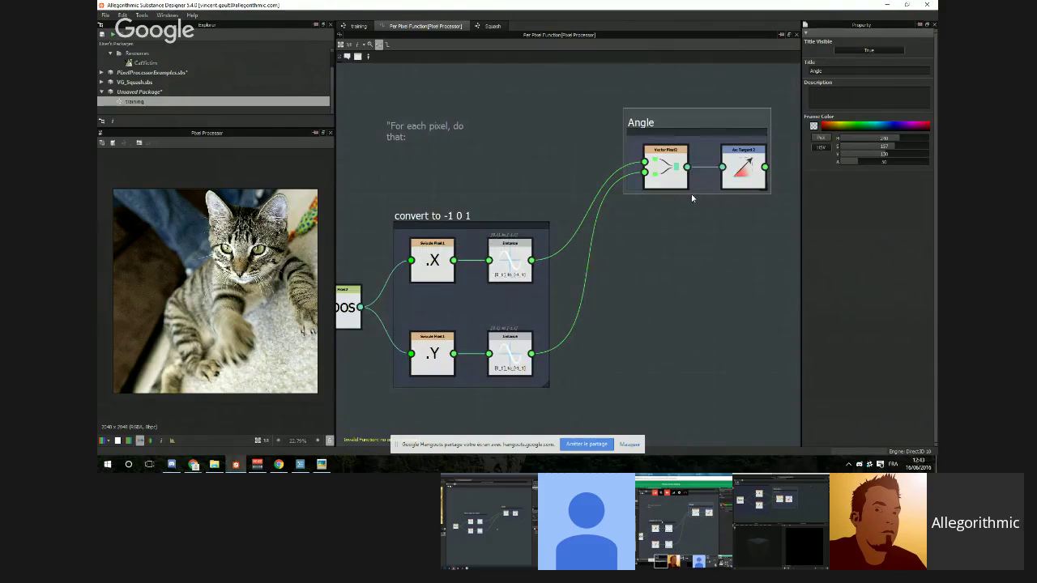
middle_drag(701, 259, 546, 359)
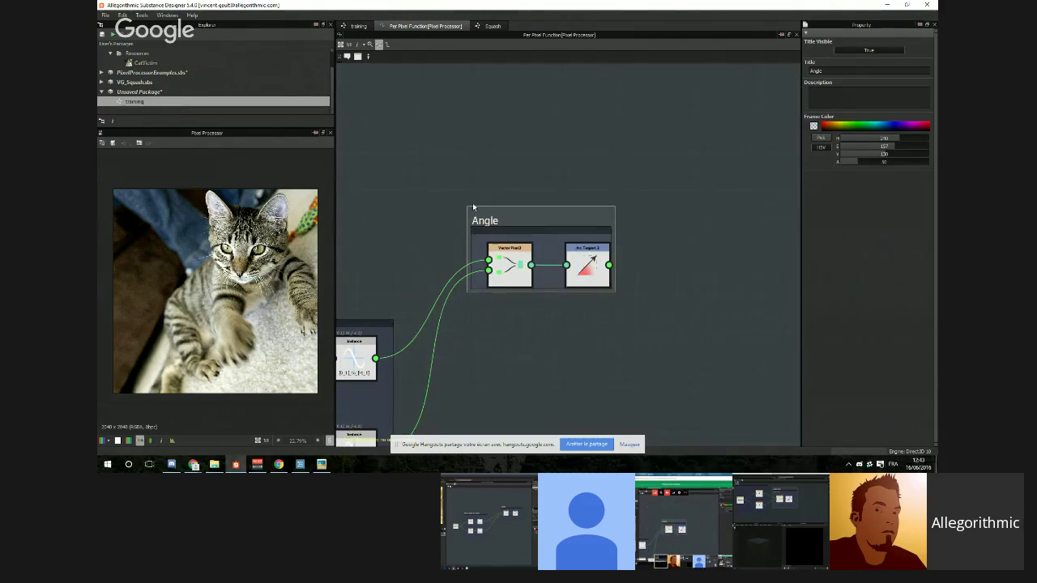
drag(485, 221, 532, 174)
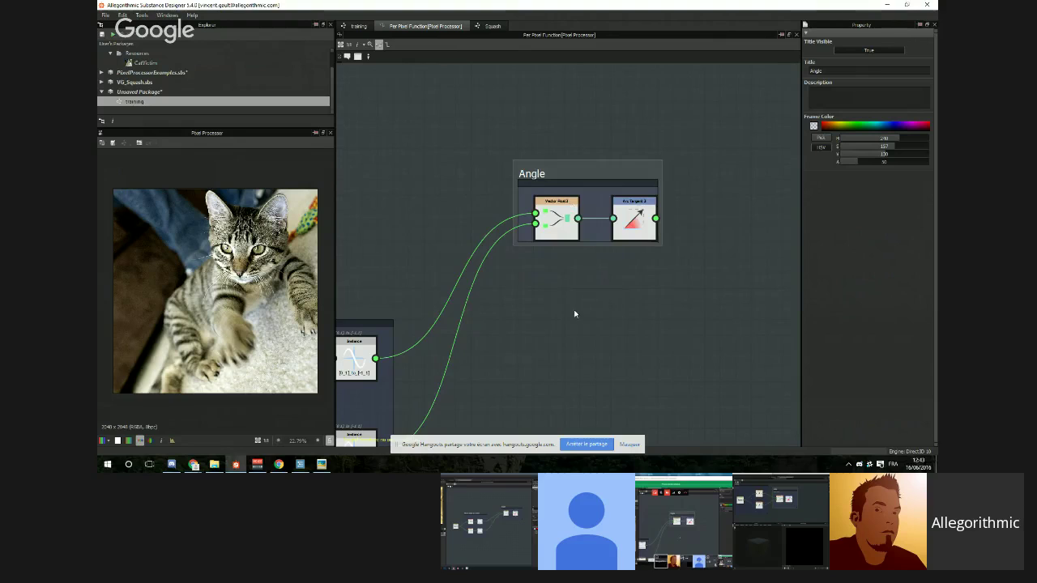
scroll(574, 313, down, 3)
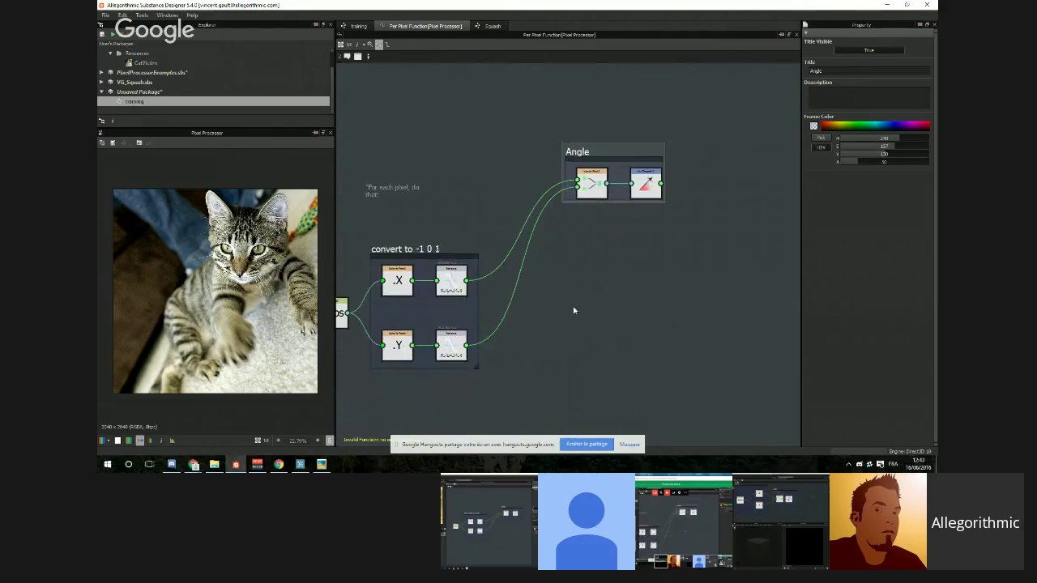
drag(589, 152, 578, 152)
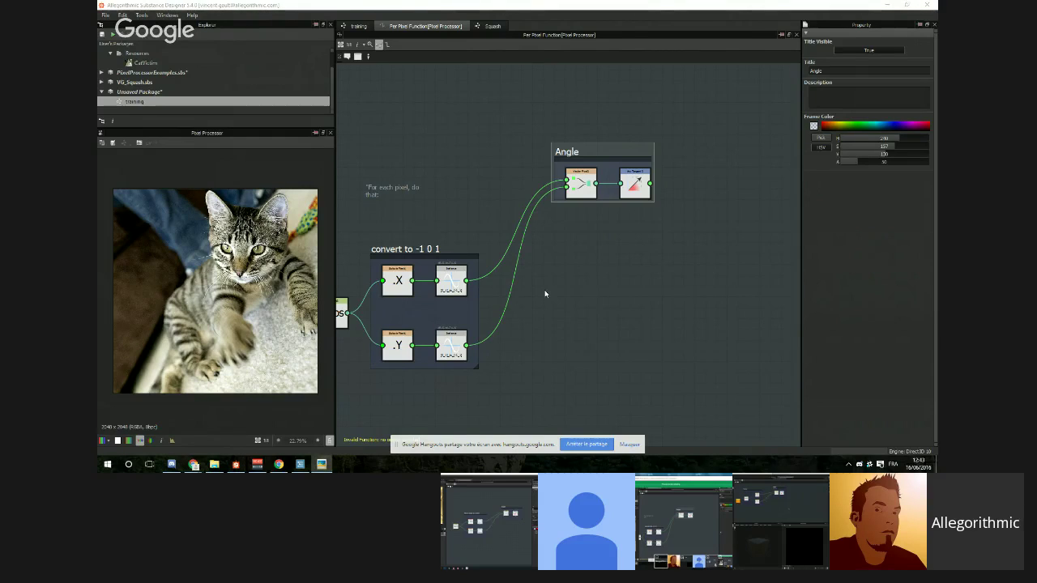
Step: Add a Multiplication node below the Angle frame and place a duplicate of it directly underneath
middle_drag(570, 327, 572, 279)
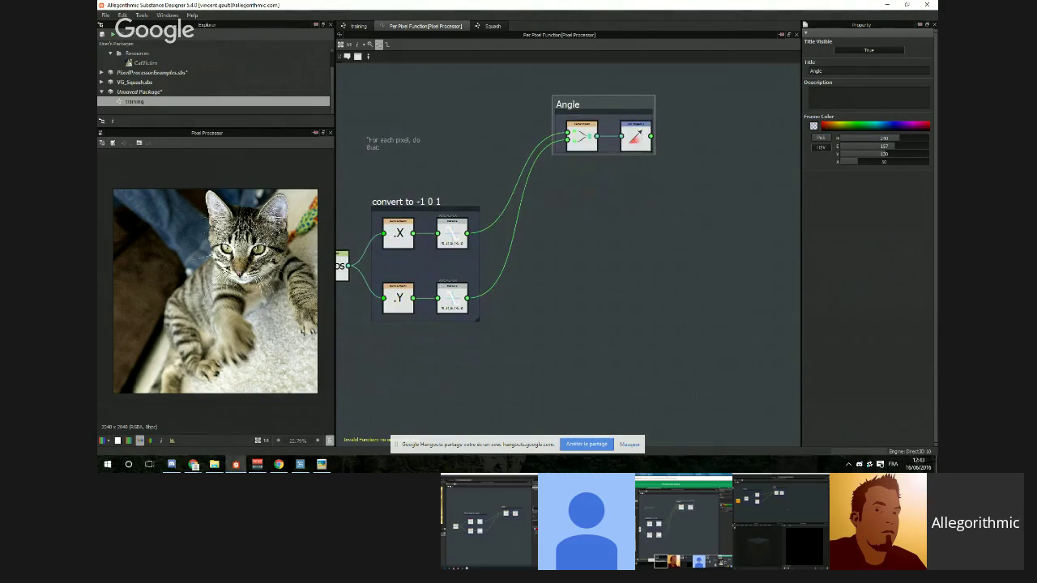
click(681, 227)
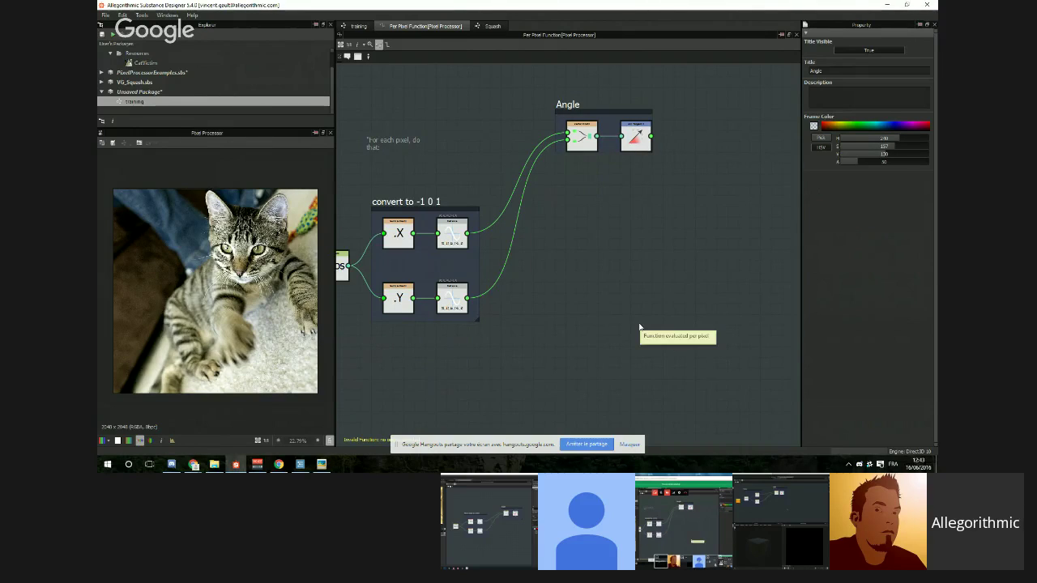
key(space)
text(m)
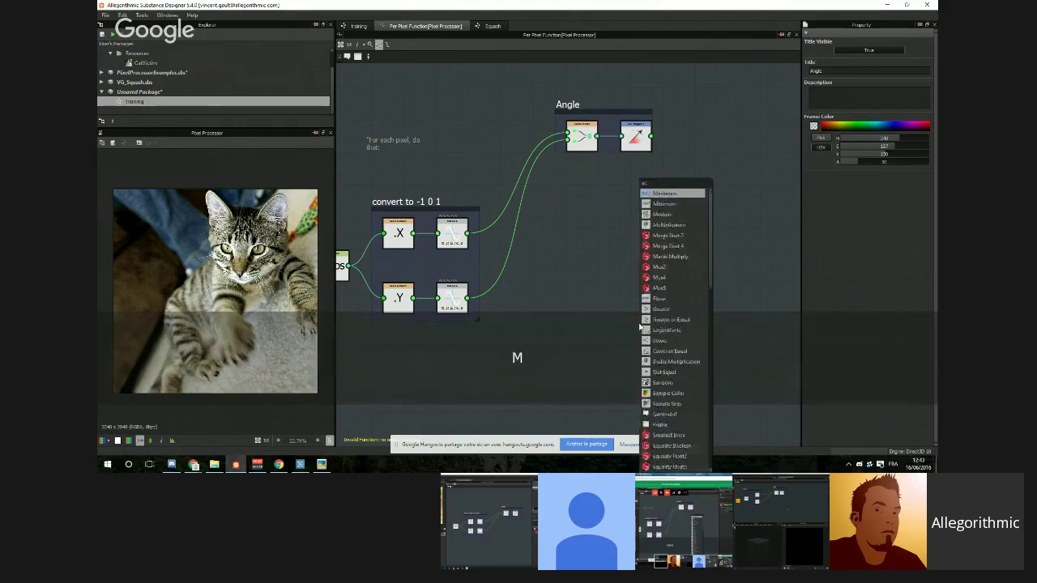
text(ul)
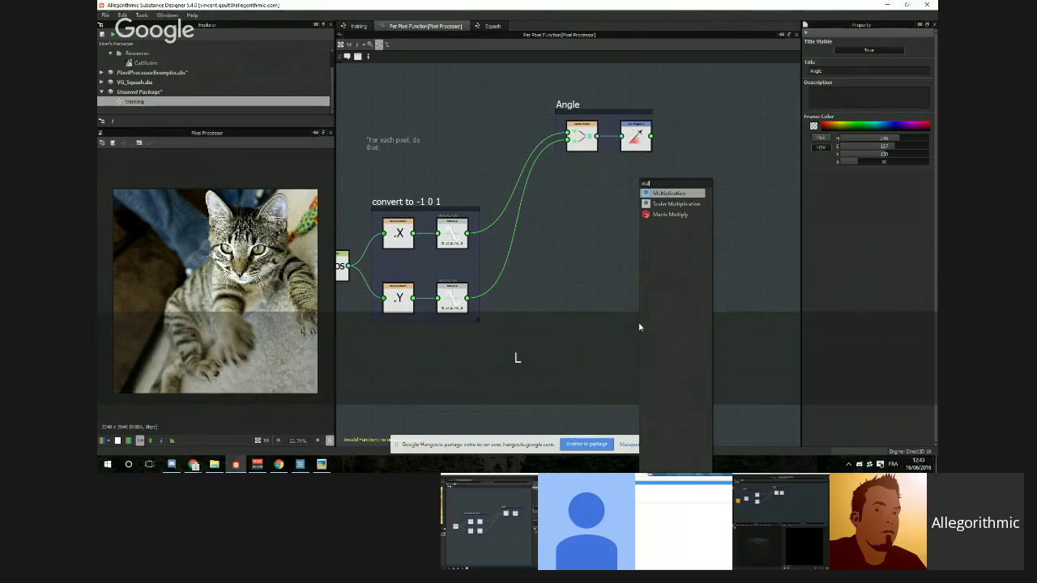
key(Return)
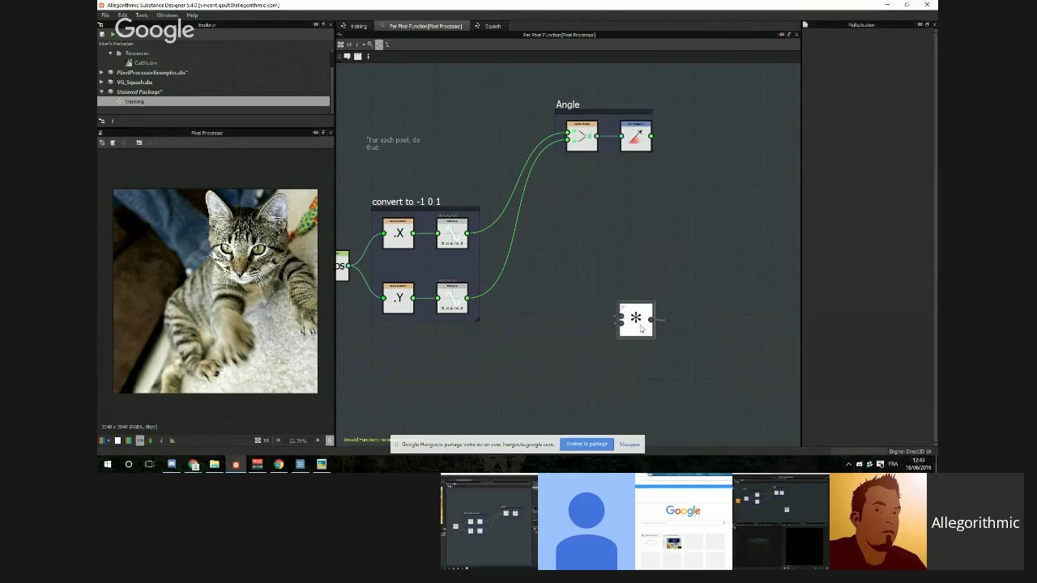
drag(636, 320, 592, 330)
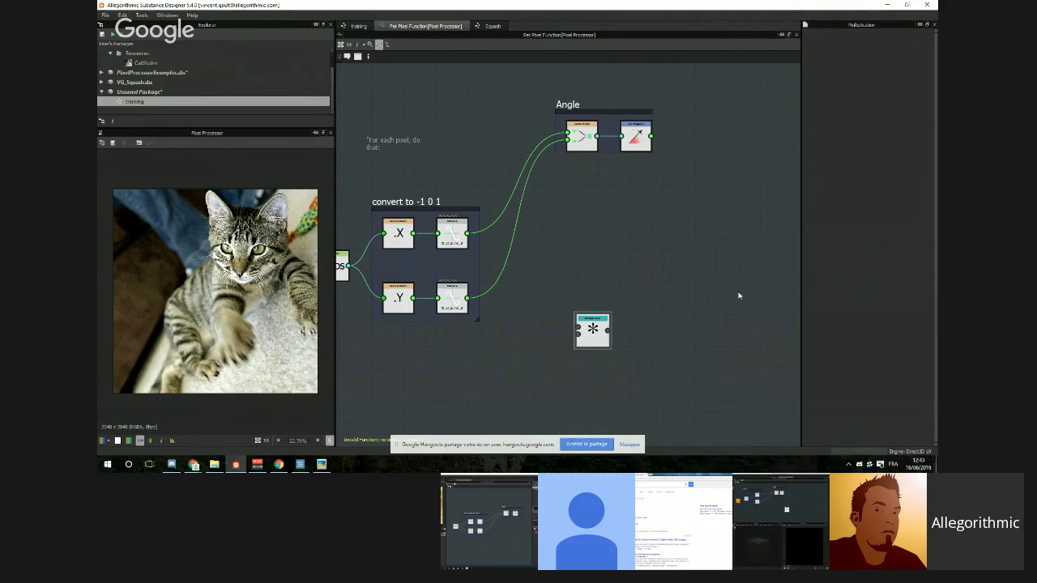
key(ctrl+d)
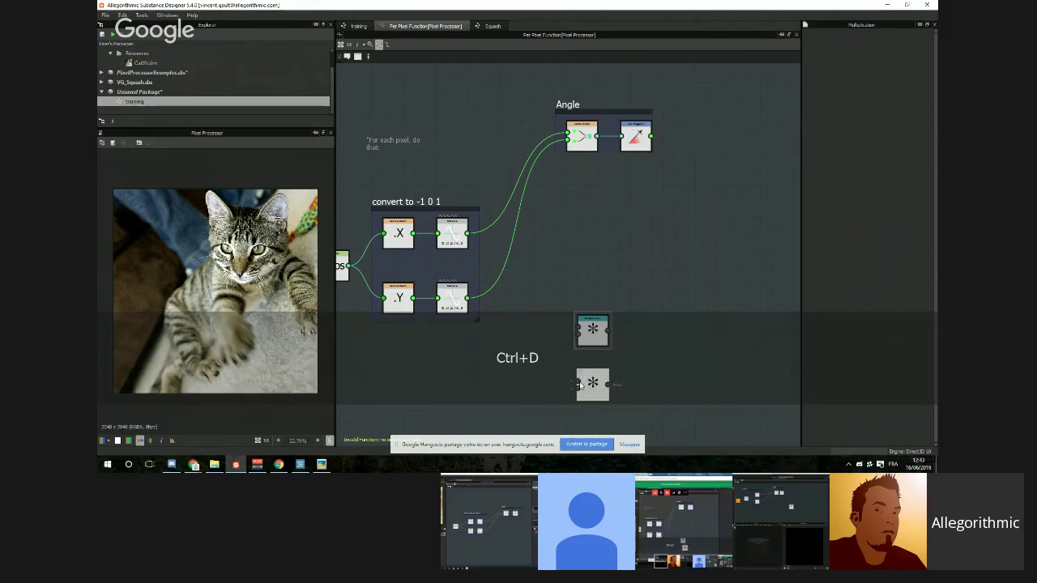
click(580, 377)
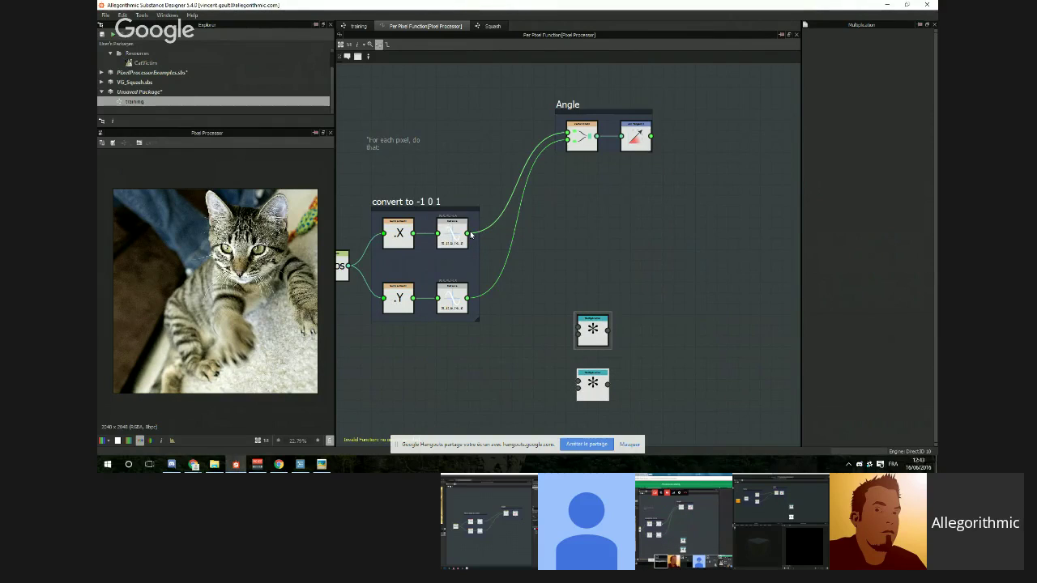
Step: Square both coordinates by feeding the .X conversion into both upper Multiplication inputs and the .Y conversion into both lower ones
drag(469, 234, 481, 267)
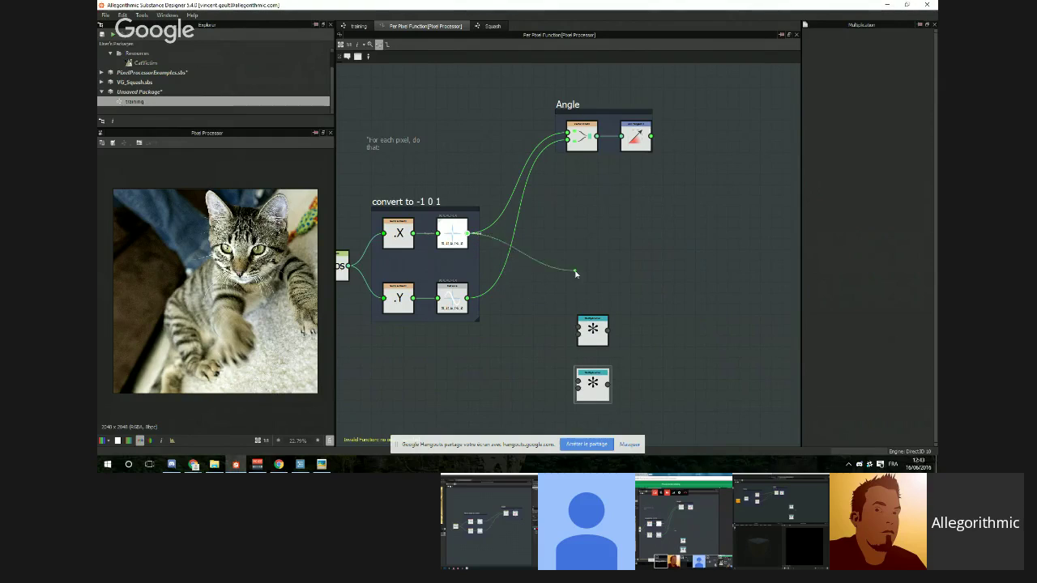
ctrl+drag(546, 290, 580, 329)
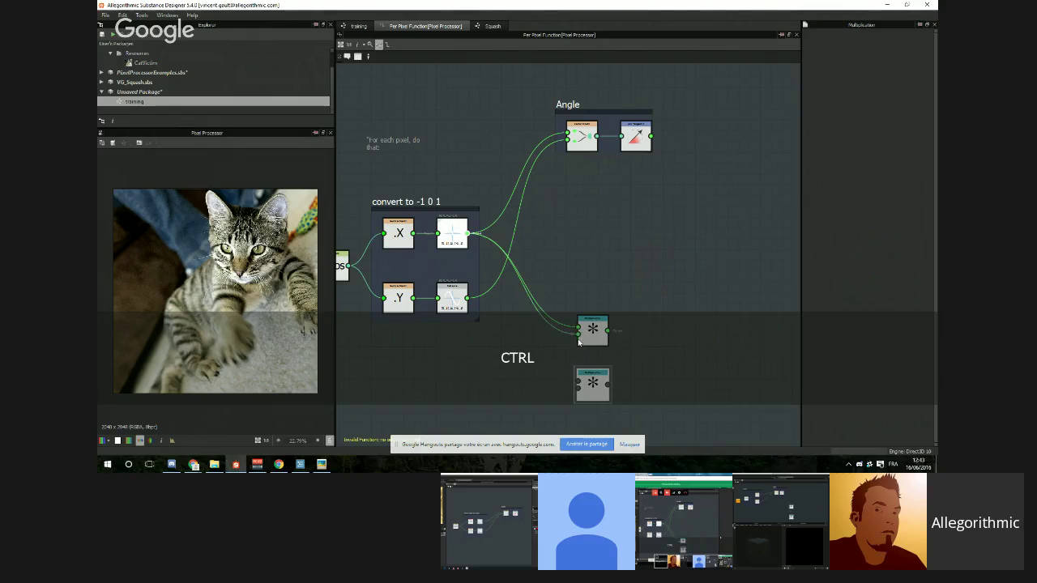
ctrl+click(579, 340)
click(551, 335)
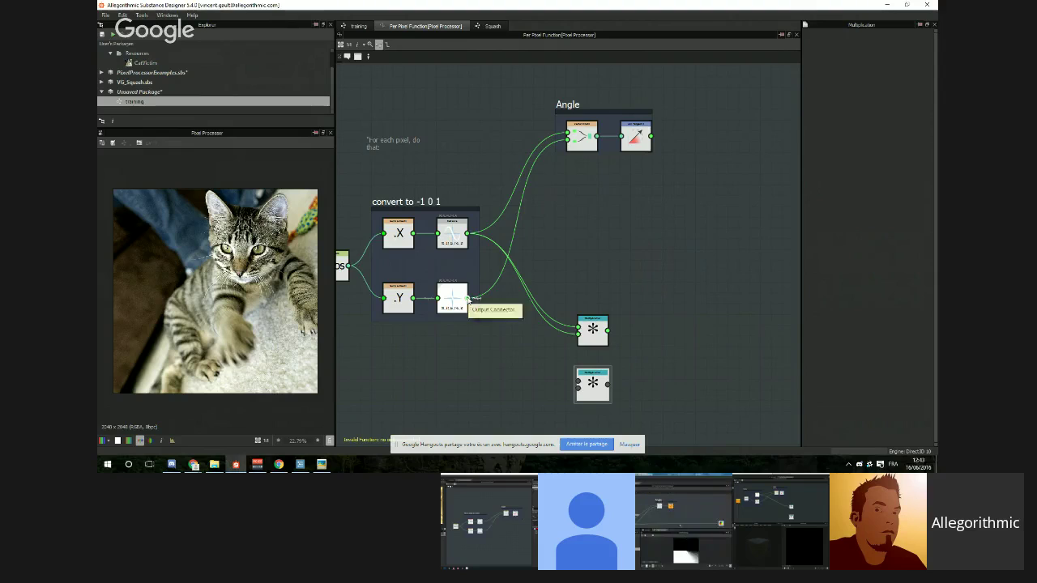
ctrl+drag(470, 299, 578, 391)
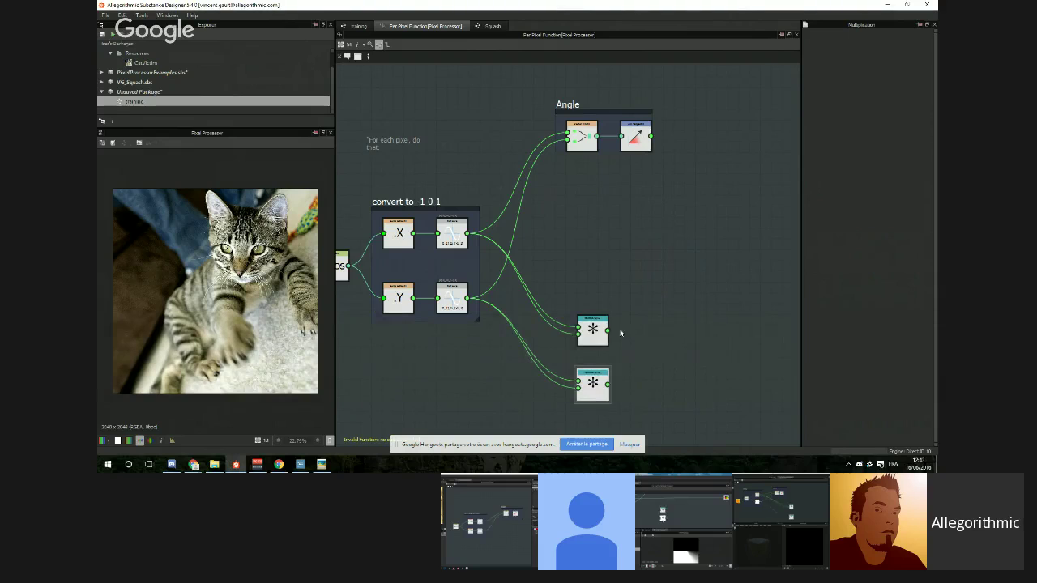
Step: Review the two squaring branches and consult the radius formula on the Wikiwand polar coordinate page in the browser
middle_drag(632, 333, 639, 293)
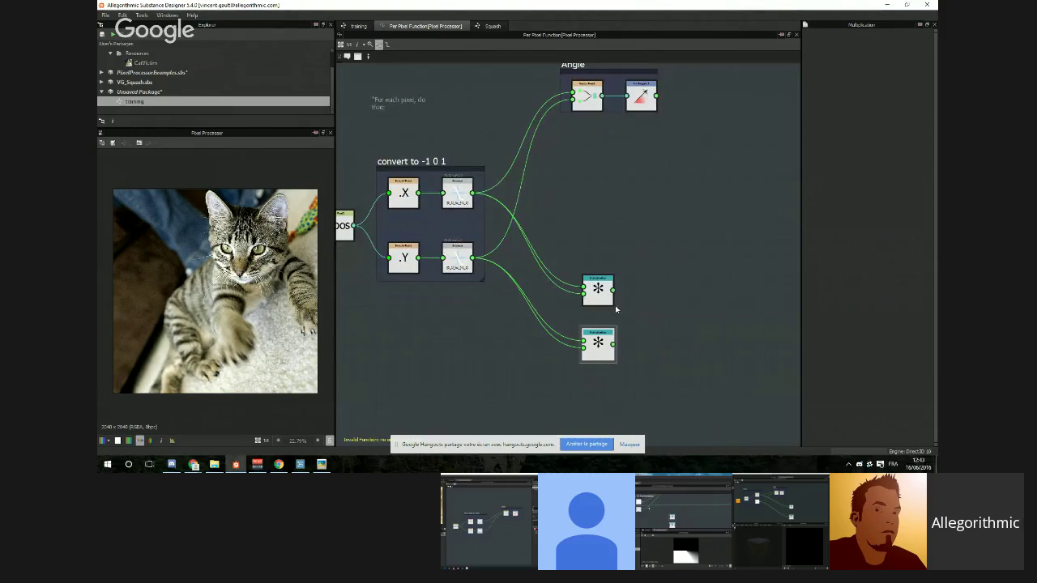
scroll(615, 309, up, 2)
click(387, 136)
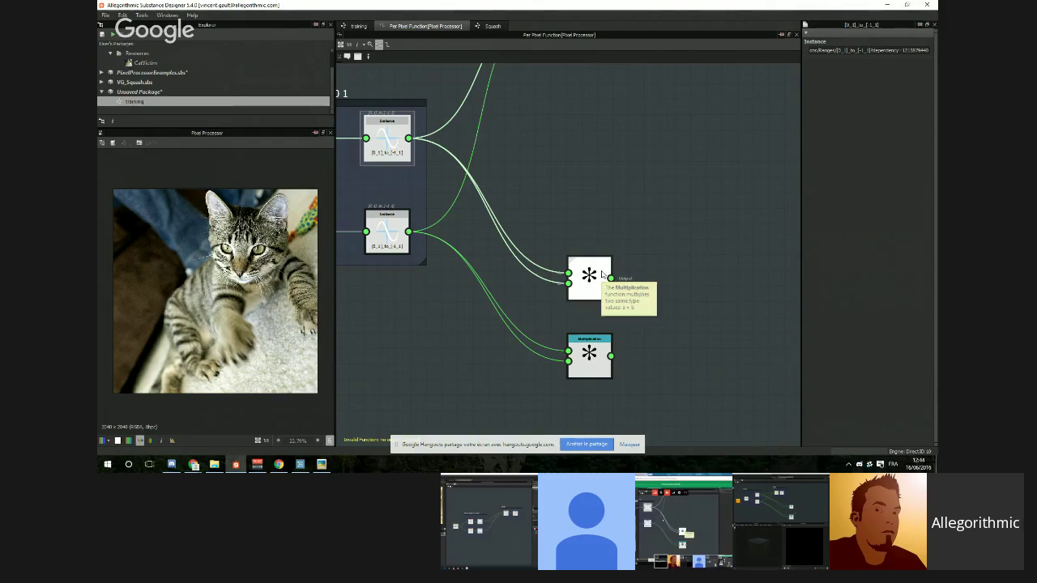
click(585, 346)
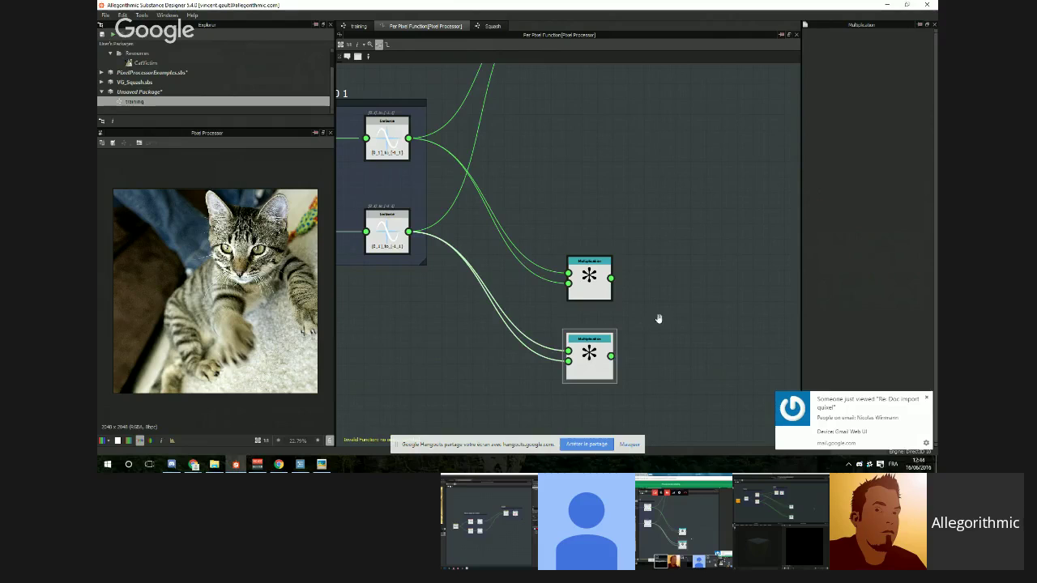
middle_drag(659, 318, 608, 301)
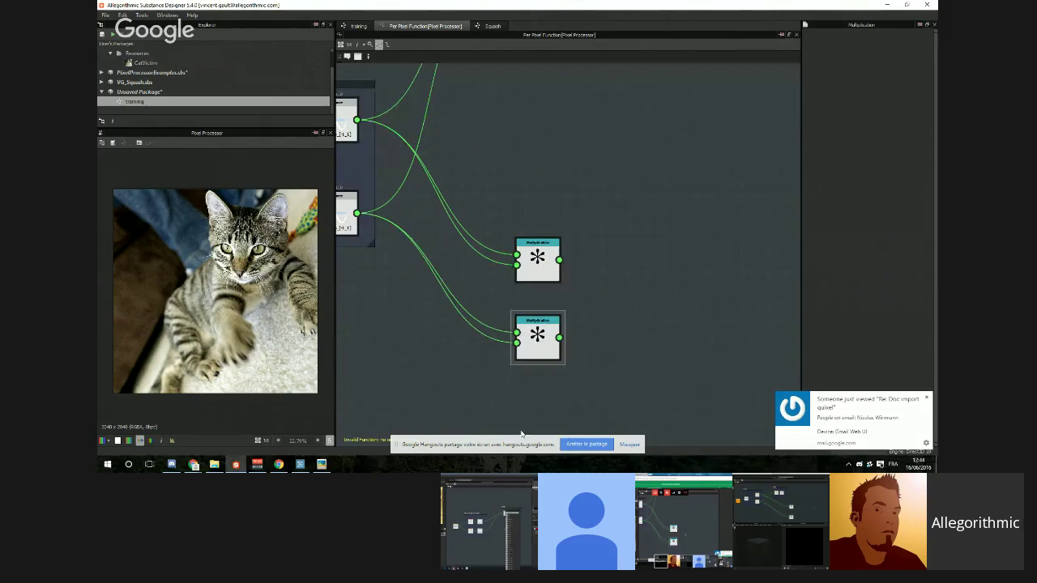
mouse_move(193, 464)
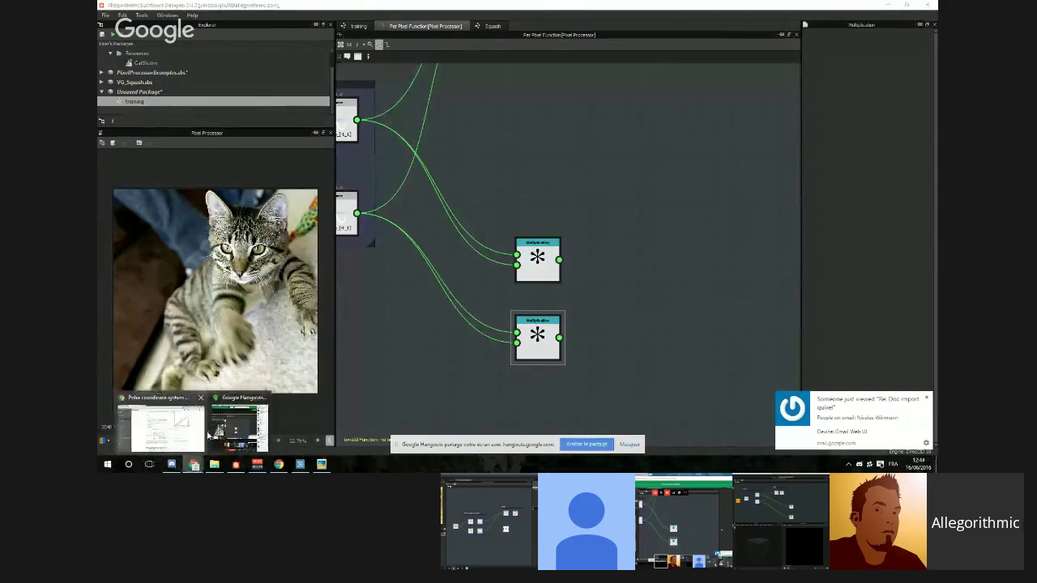
click(172, 422)
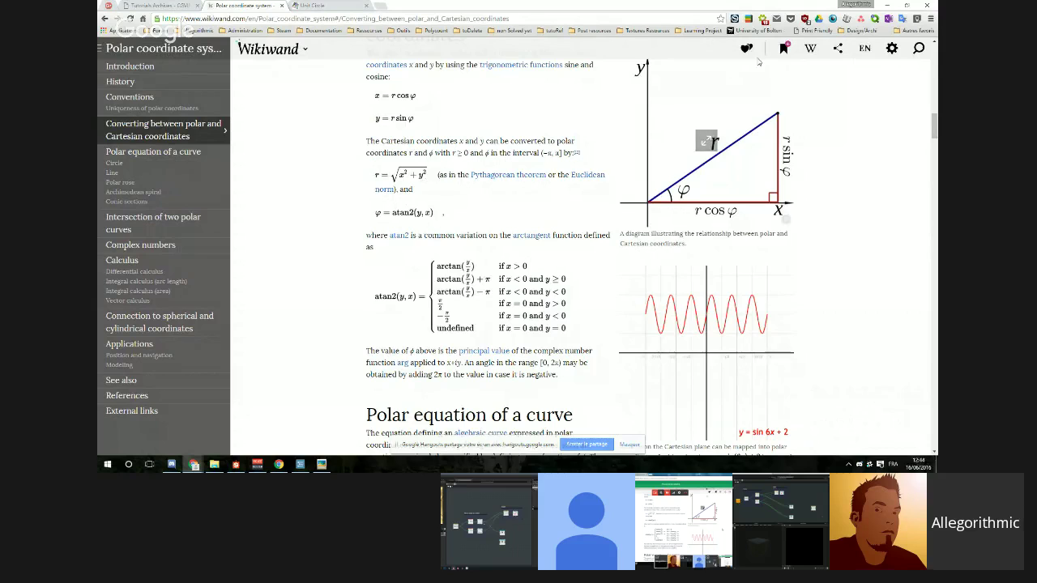
click(885, 5)
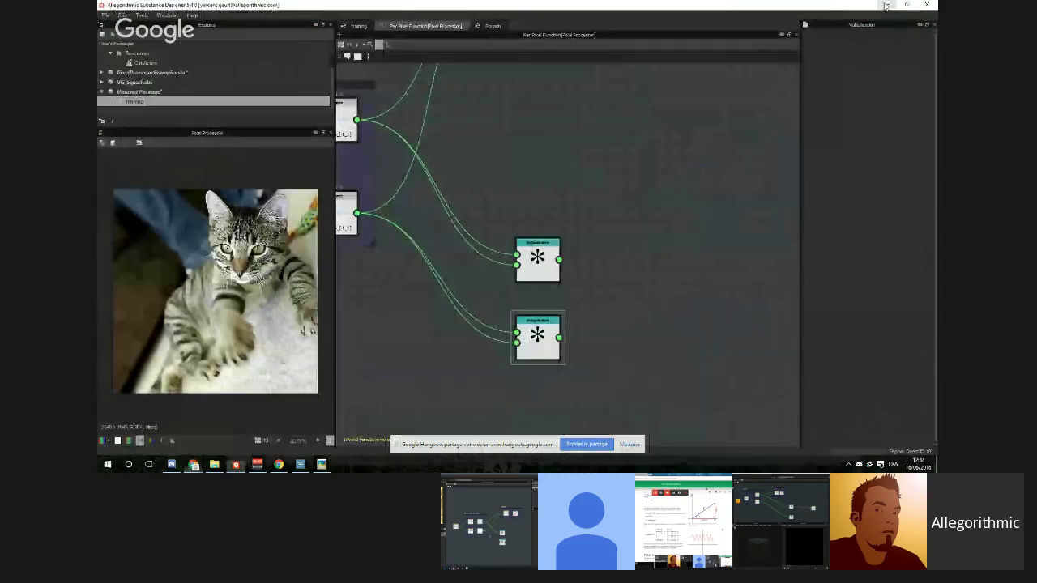
Step: Add an Add node to the right of the two Multiplication nodes, vertically between them
key(space)
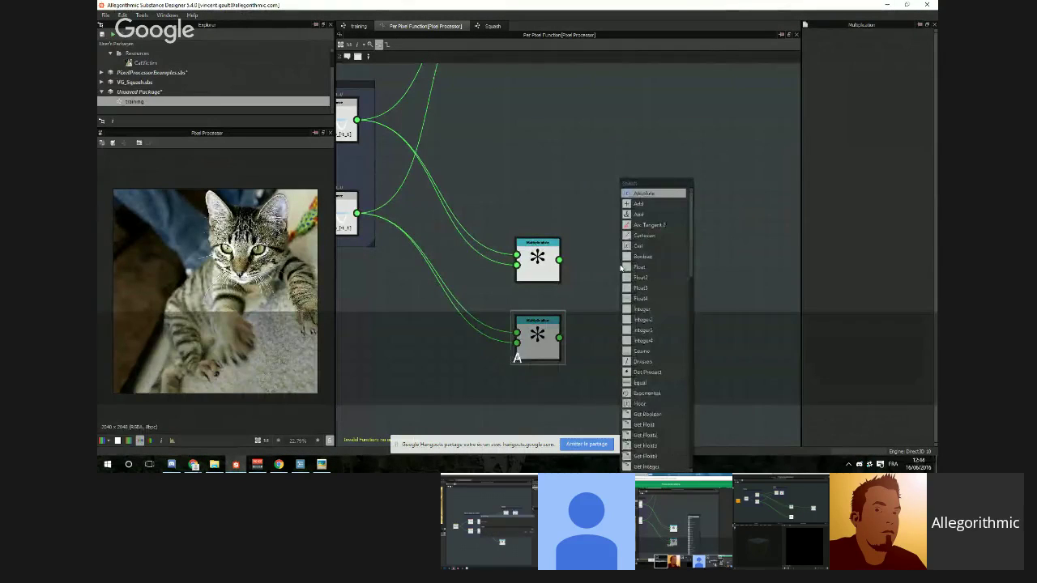
text(add)
key(Return)
drag(621, 267, 612, 300)
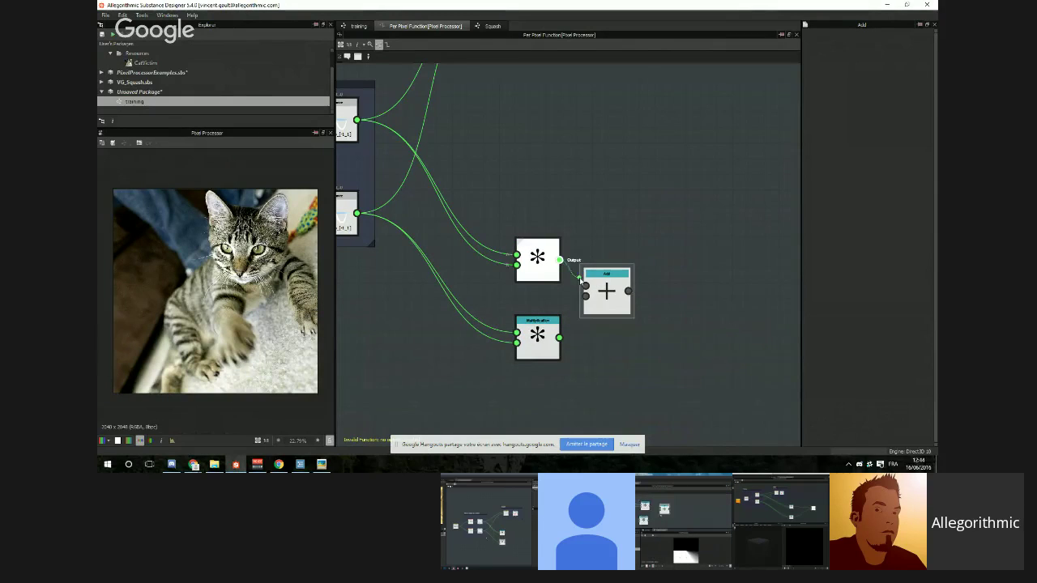
Step: Feed both Multiplication nodes into the Add node and connect its output to a new Square Root node on its right
drag(560, 260, 586, 295)
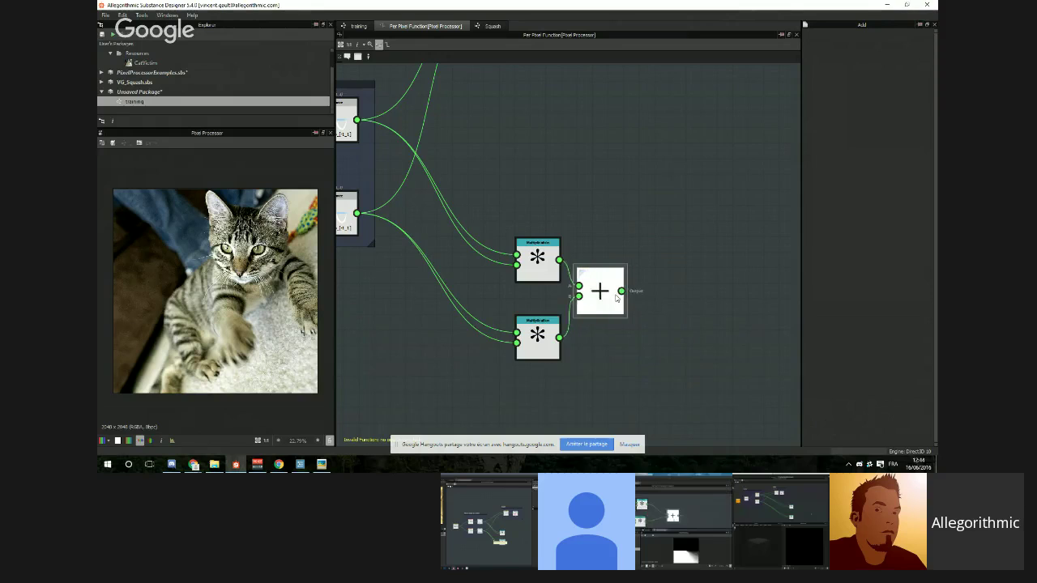
key(space)
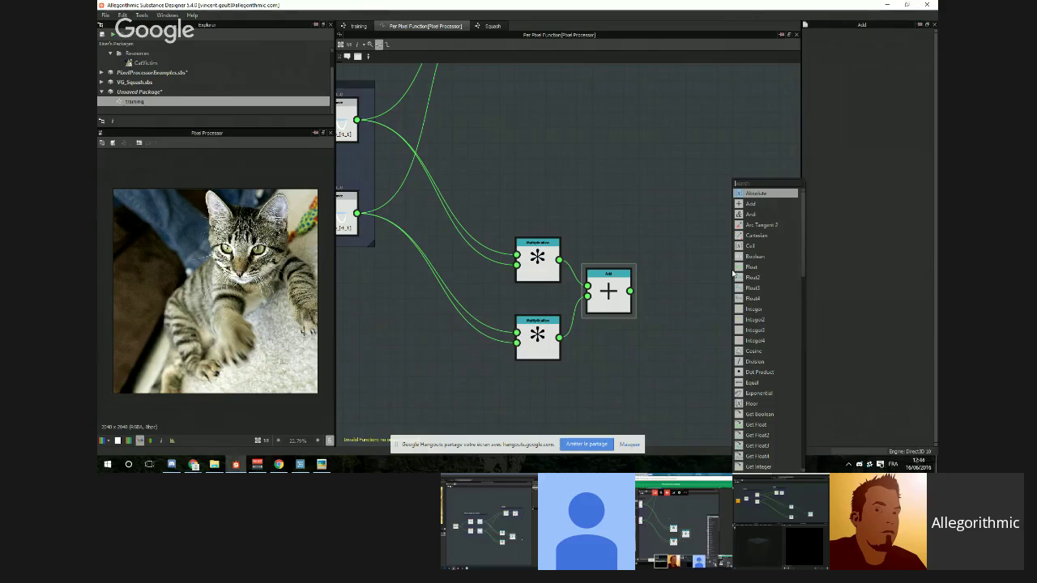
text(sq)
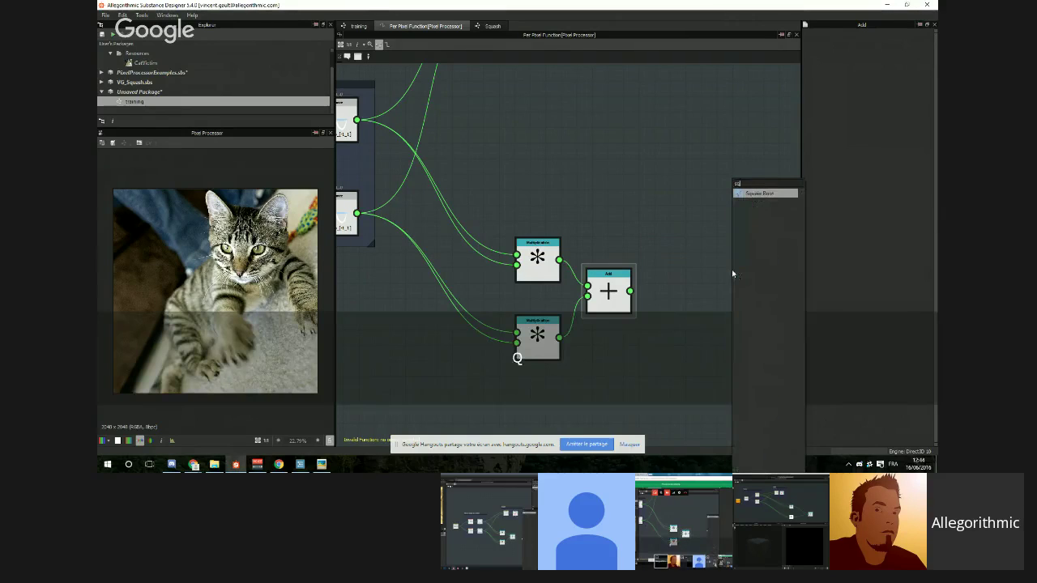
click(772, 194)
drag(725, 271, 693, 285)
drag(630, 290, 672, 290)
Step: Move the Multiplication, Add and Square Root nodes up together so they sit level with the coordinate conversion frame
scroll(669, 292, down, 3)
drag(569, 240, 681, 350)
drag(684, 296, 685, 222)
click(565, 171)
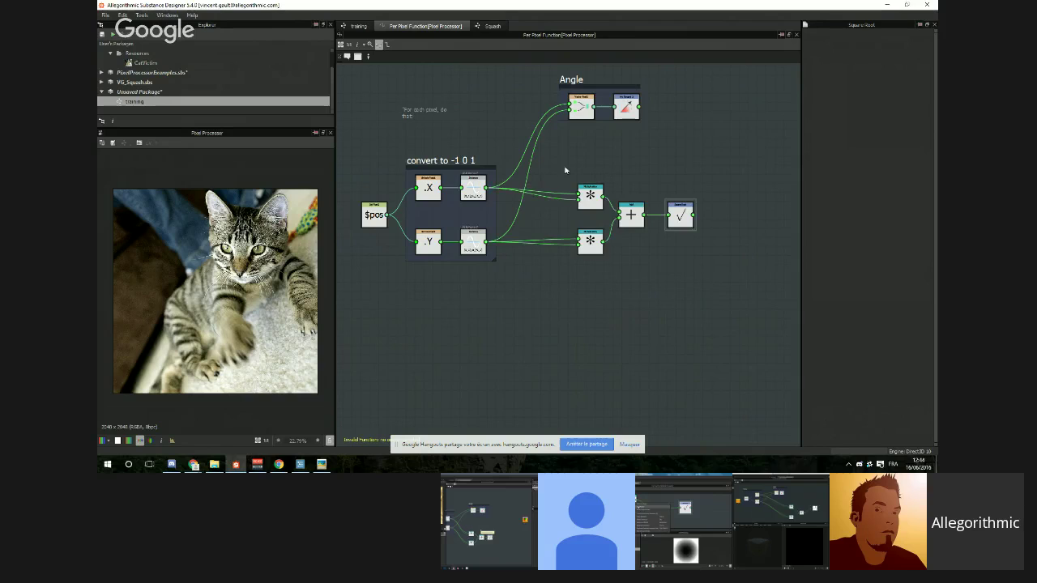
Step: Enclose the two Multiplication, Add and Square Root nodes in a frame titled "length" and align it under the Angle frame
drag(595, 164, 653, 264)
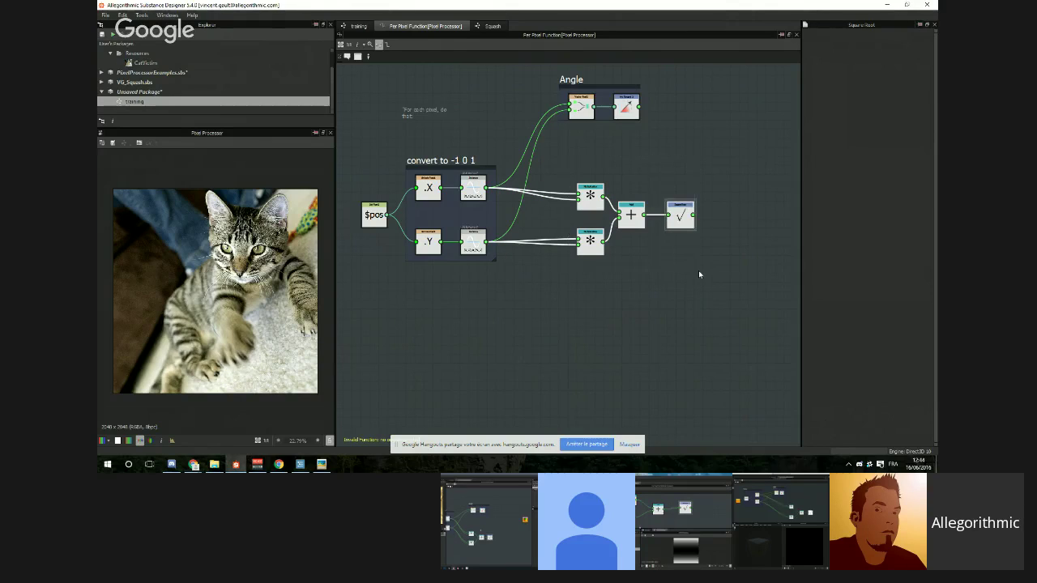
key(space)
text(r)
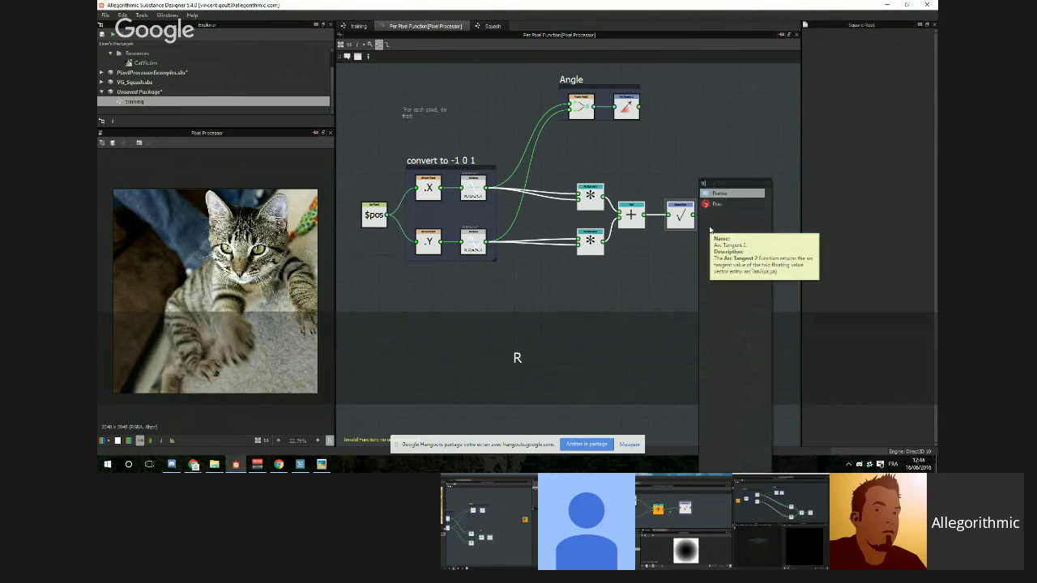
click(729, 193)
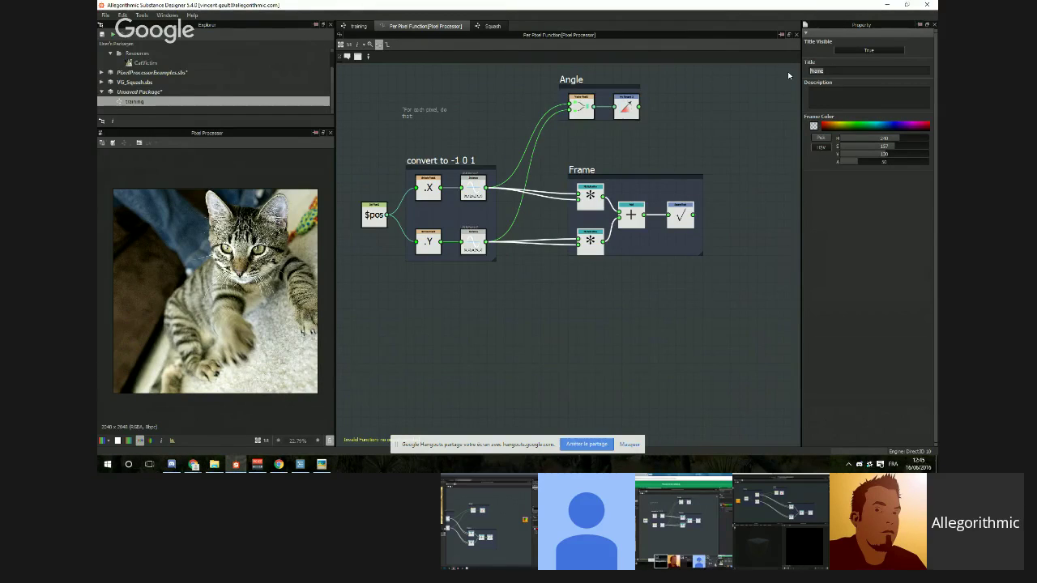
text(leng)
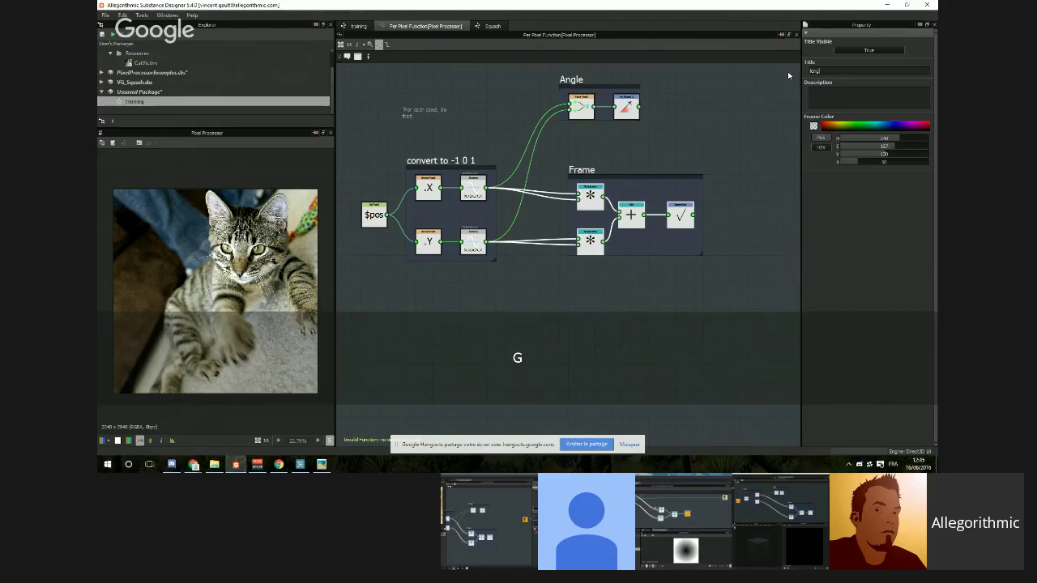
text(th)
drag(590, 171, 581, 171)
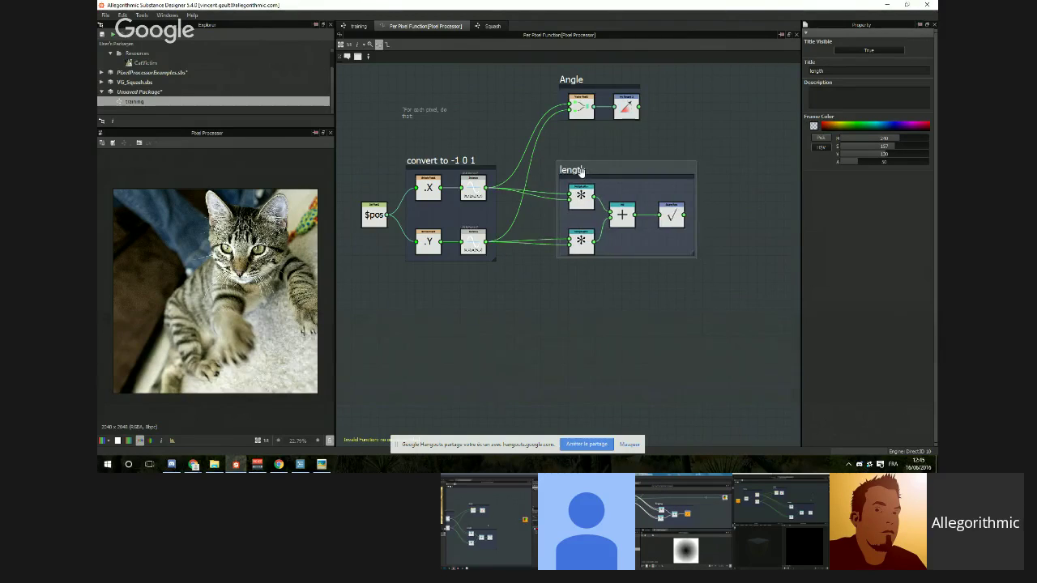
Step: Examine how the converted X and Y coordinates feed the Angle and length frames across the function graph
scroll(700, 235, up, 2)
scroll(738, 234, down, 2)
middle_drag(738, 235, 722, 246)
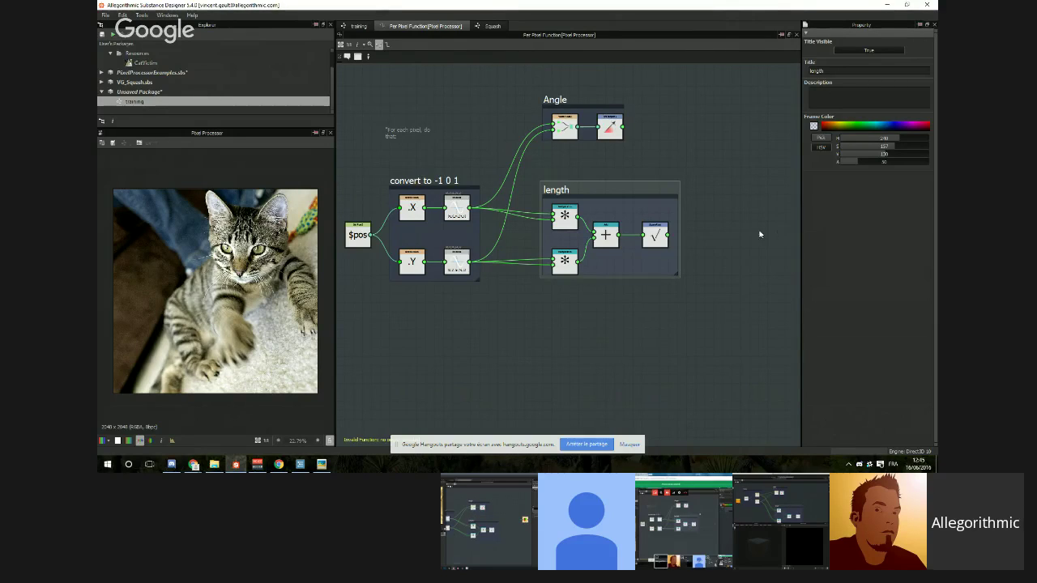
middle_drag(732, 226, 627, 227)
scroll(622, 226, down, 1)
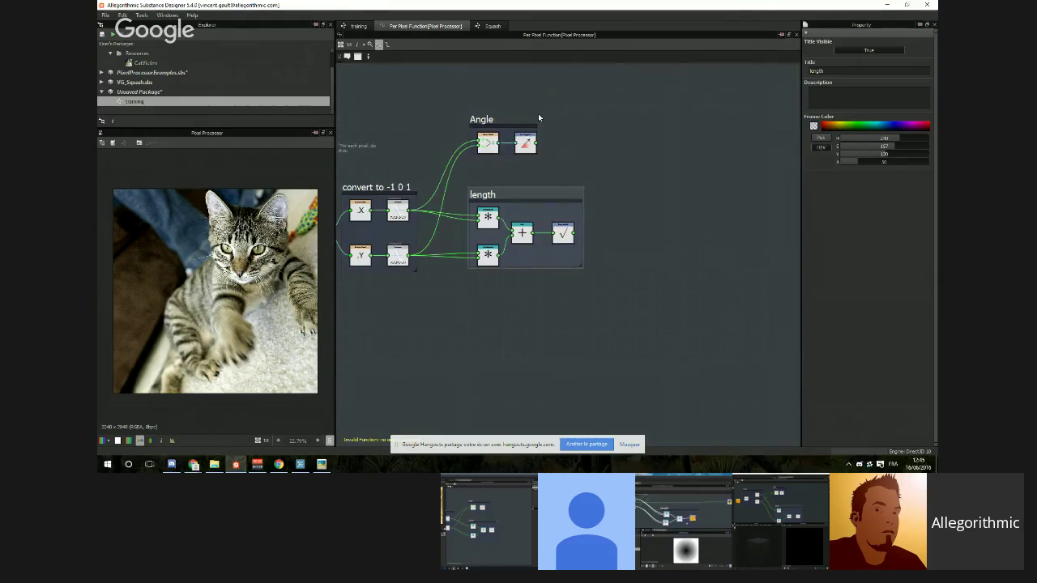
middle_drag(428, 206, 551, 217)
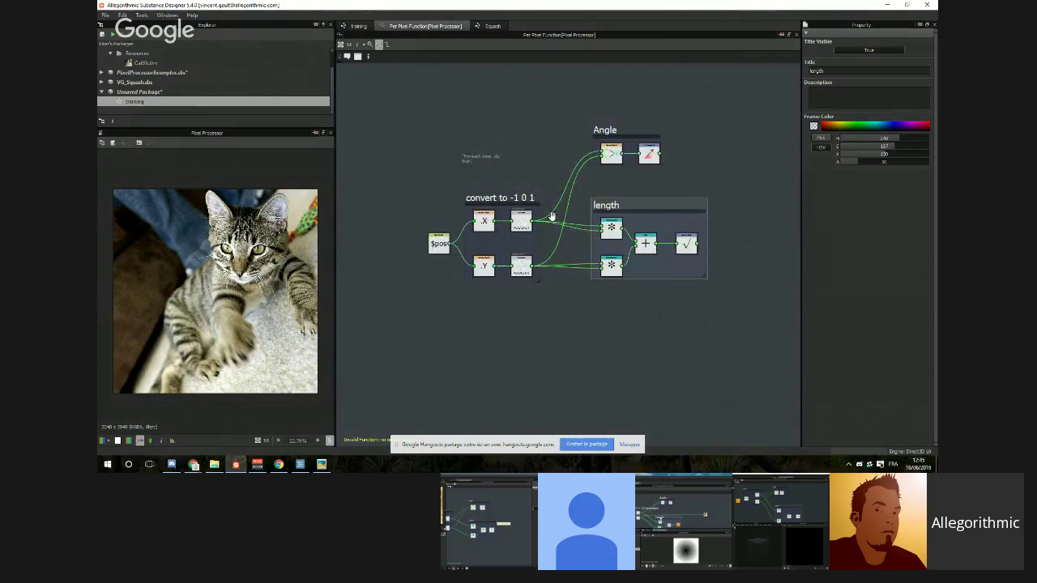
middle_drag(737, 294, 636, 304)
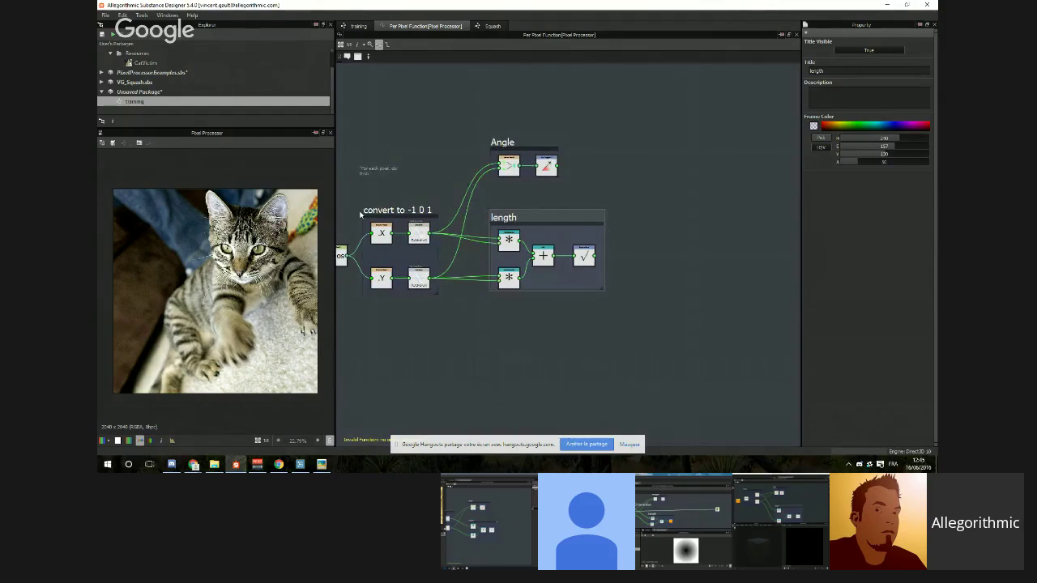
middle_drag(387, 226, 491, 231)
scroll(494, 232, up, 1)
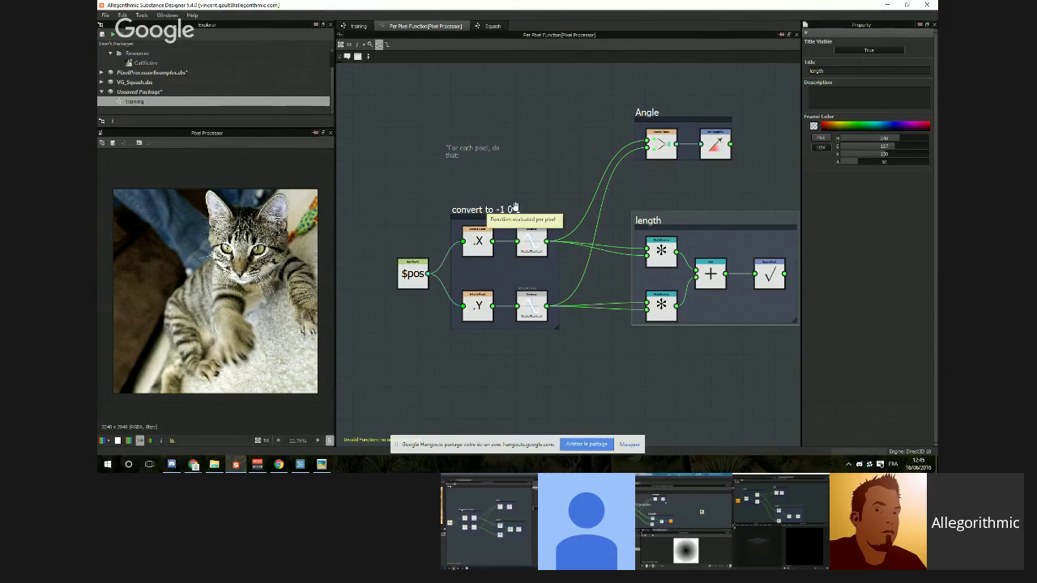
Step: Add a Cartesian node to the right of the length frame and inspect its input names
middle_drag(645, 222, 475, 220)
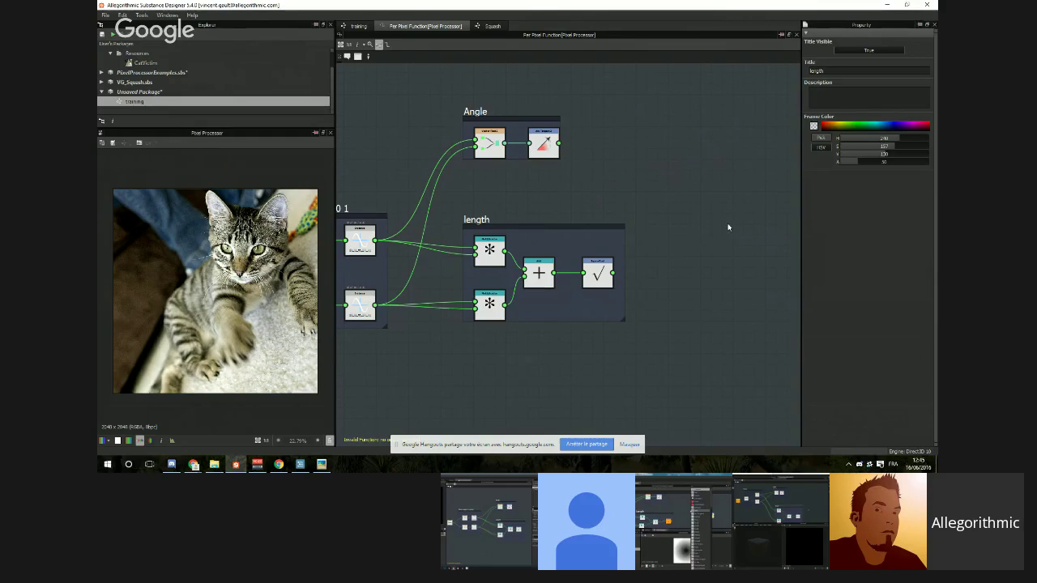
key(space)
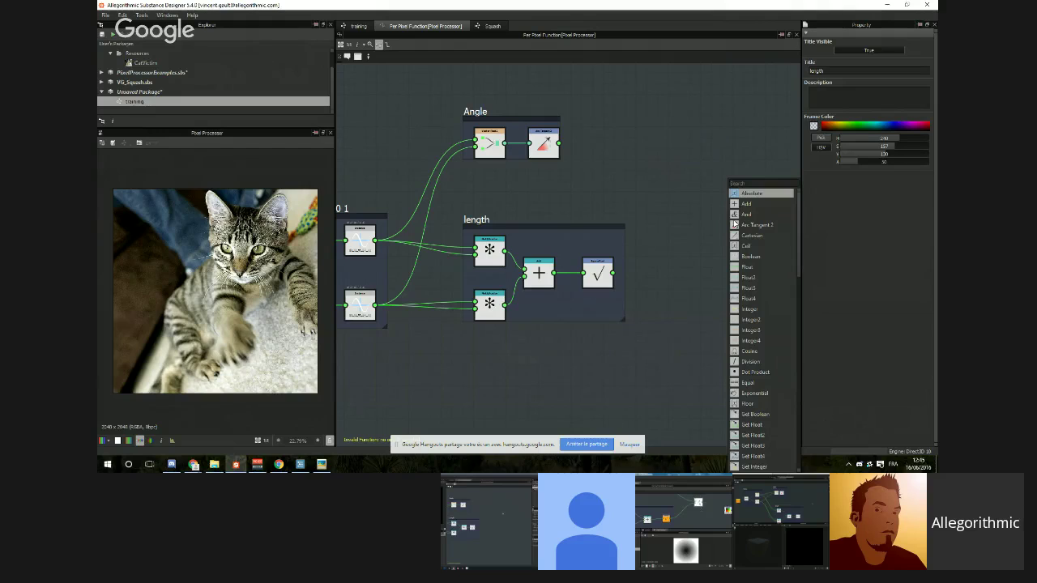
text(cart)
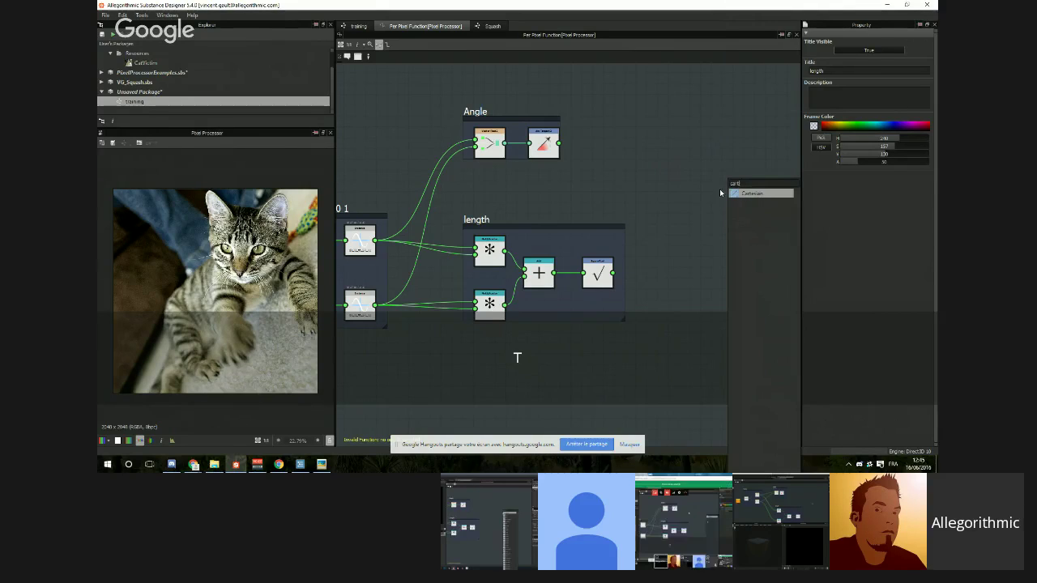
click(752, 195)
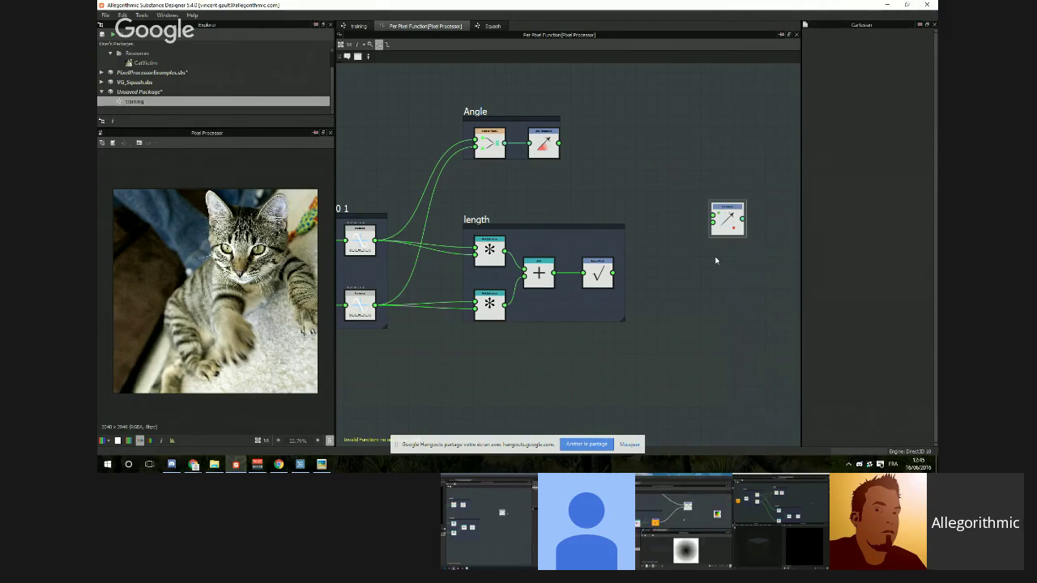
drag(723, 224, 723, 256)
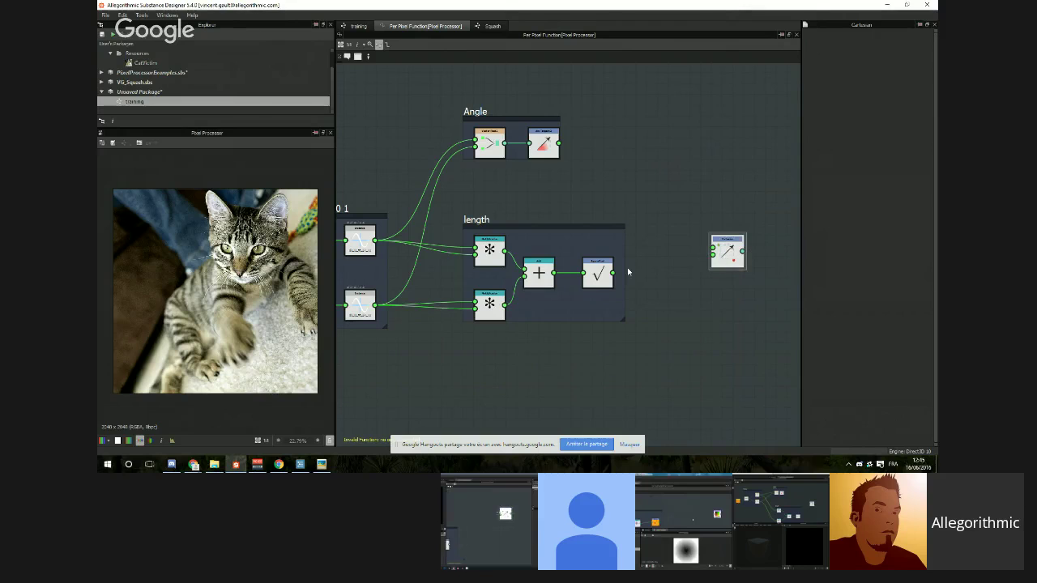
scroll(723, 257, up, 2)
scroll(724, 257, up, 2)
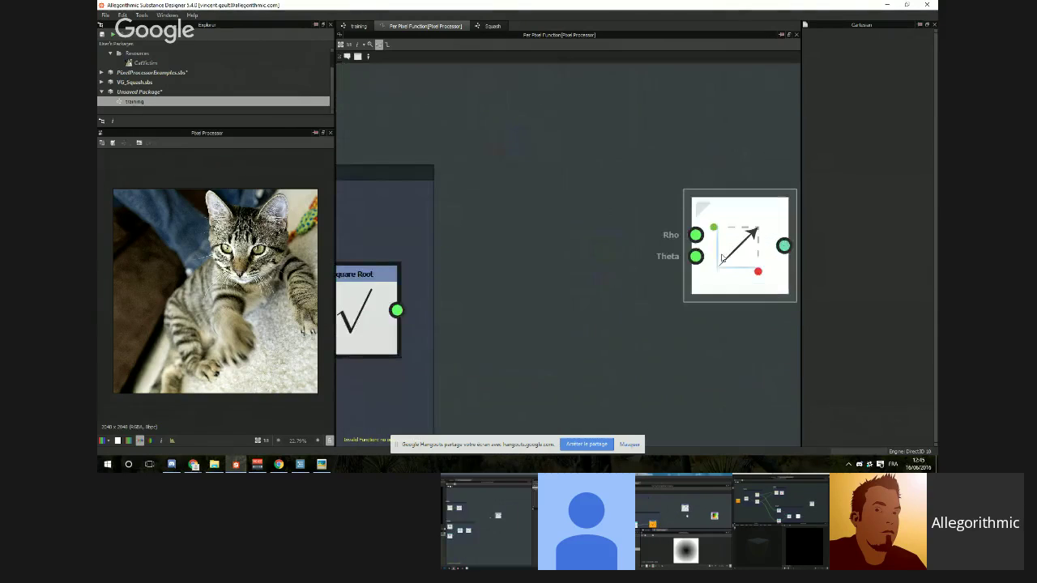
scroll(690, 260, down, 5)
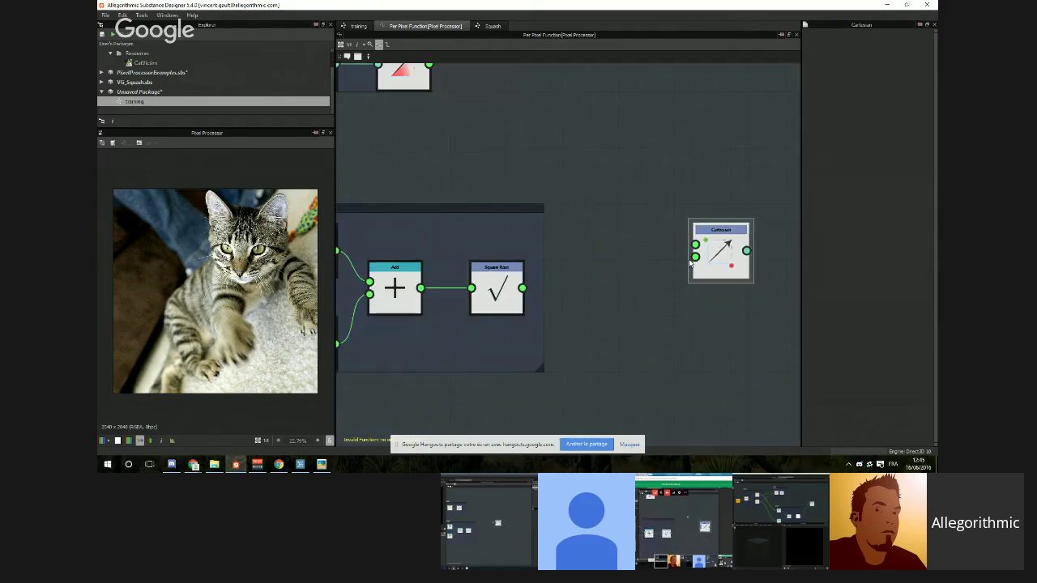
Step: Rearrange the frames so that length sits on top and Angle lies directly beneath it
drag(496, 140, 497, 347)
drag(488, 230, 489, 176)
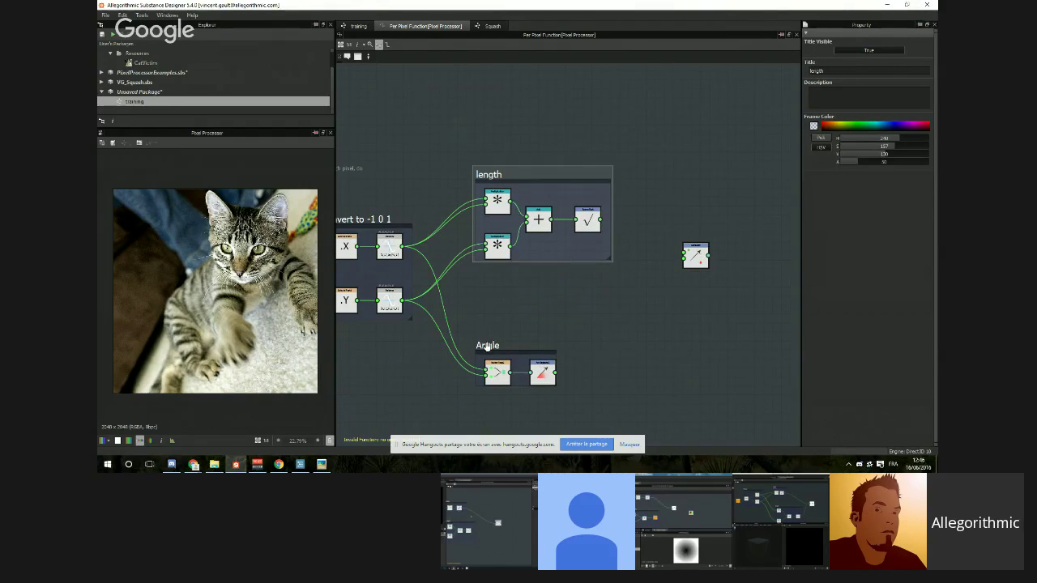
drag(486, 346, 489, 319)
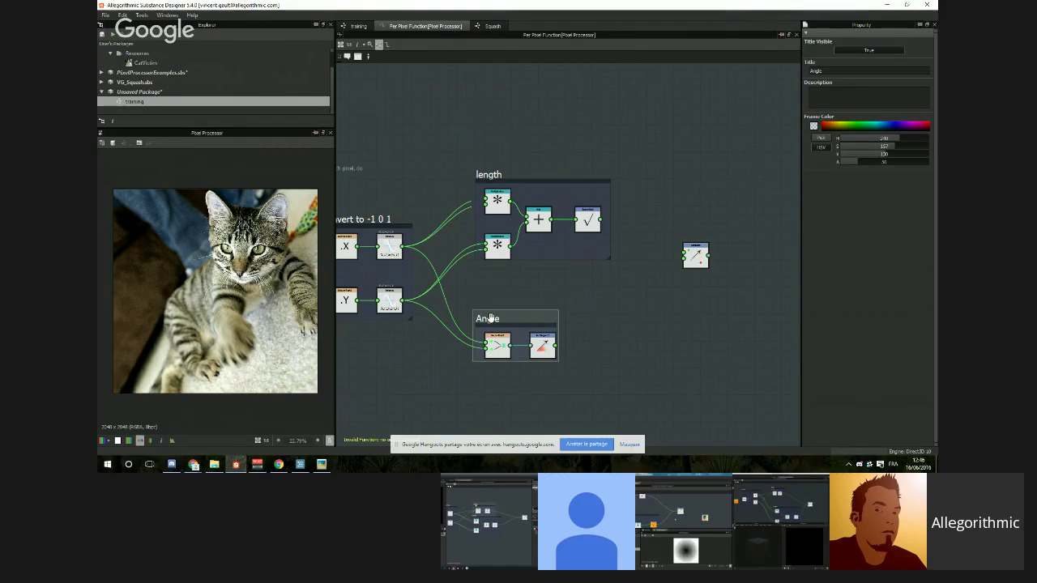
drag(490, 318, 488, 282)
Step: Connect the Square Root output to the Cartesian node's Rho input and the Arc Tangent 2 output to its Theta input
scroll(553, 318, up, 3)
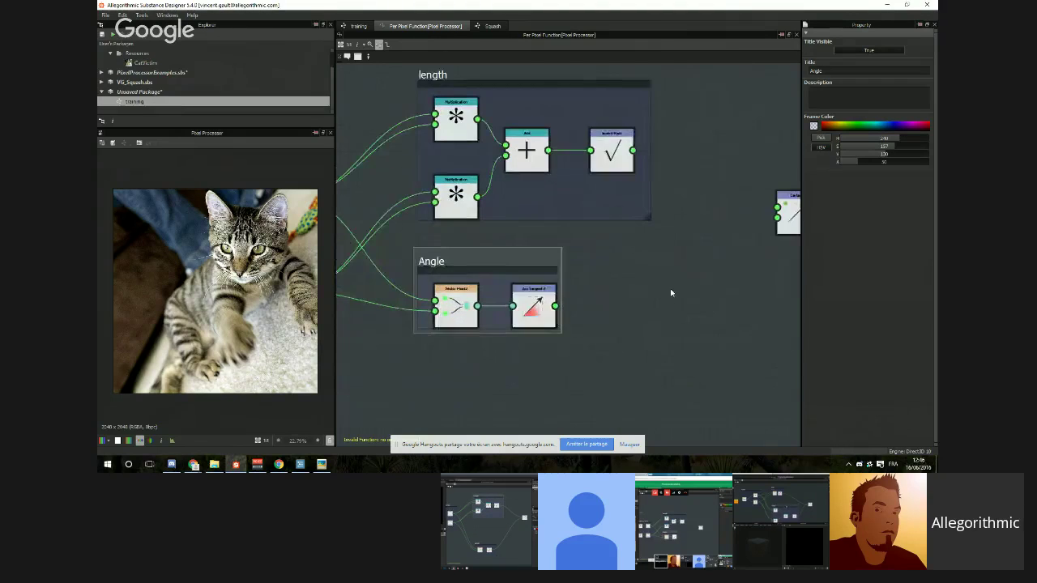
middle_drag(672, 291, 578, 317)
scroll(578, 316, down, 1)
middle_drag(560, 273, 592, 273)
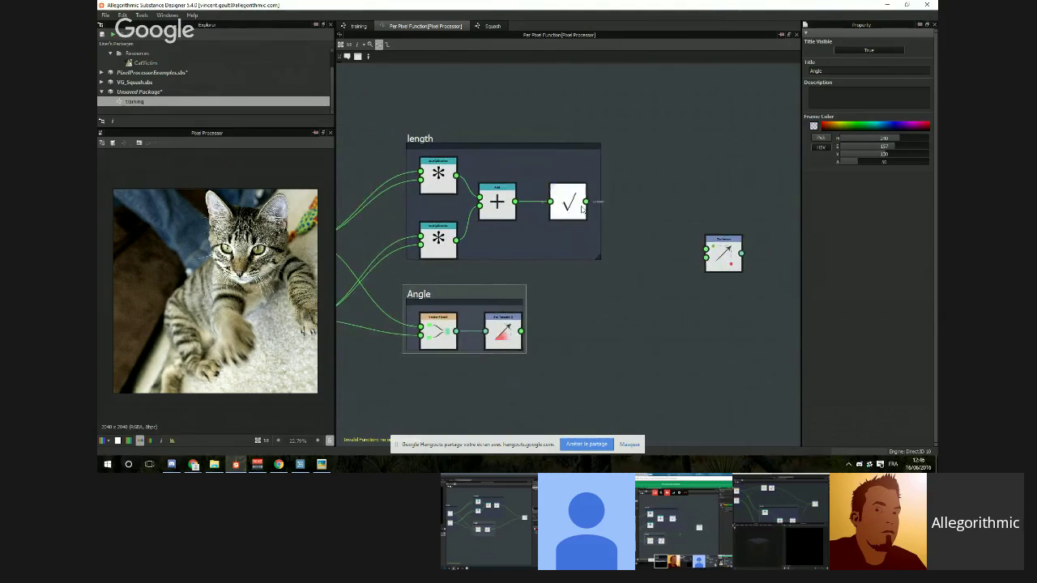
scroll(586, 201, up, 1)
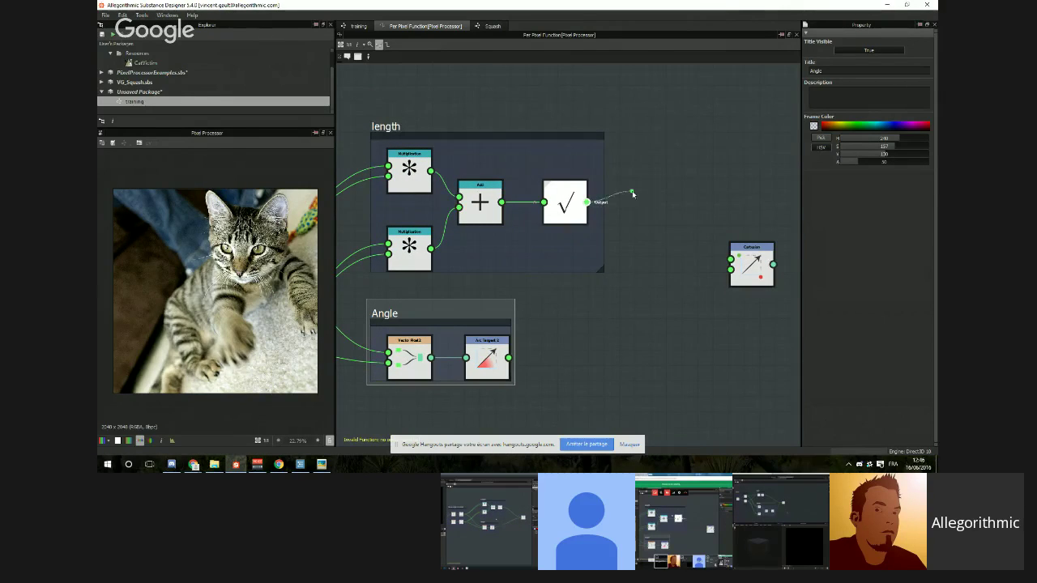
drag(723, 253, 730, 259)
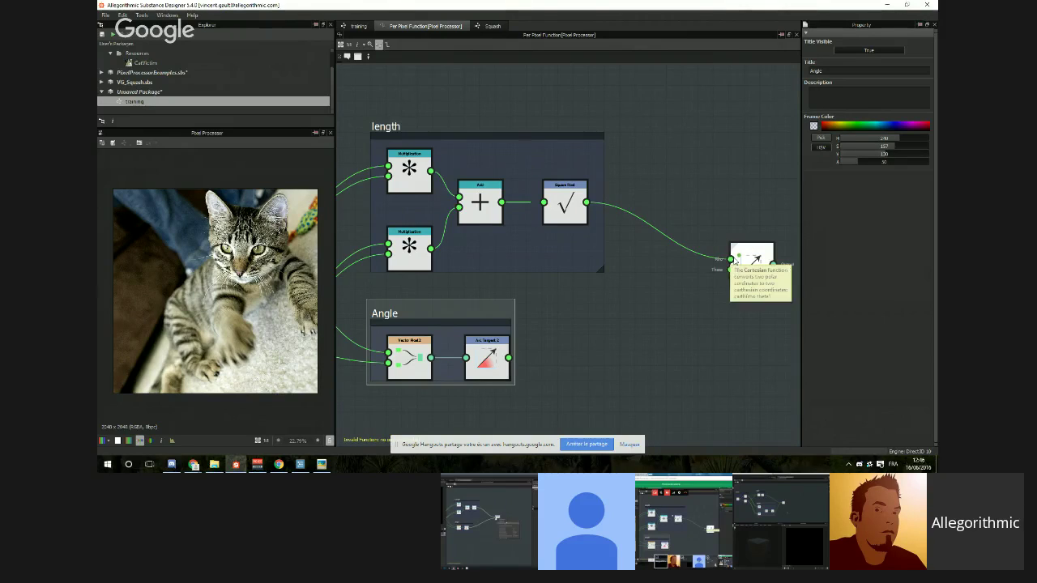
drag(508, 357, 735, 278)
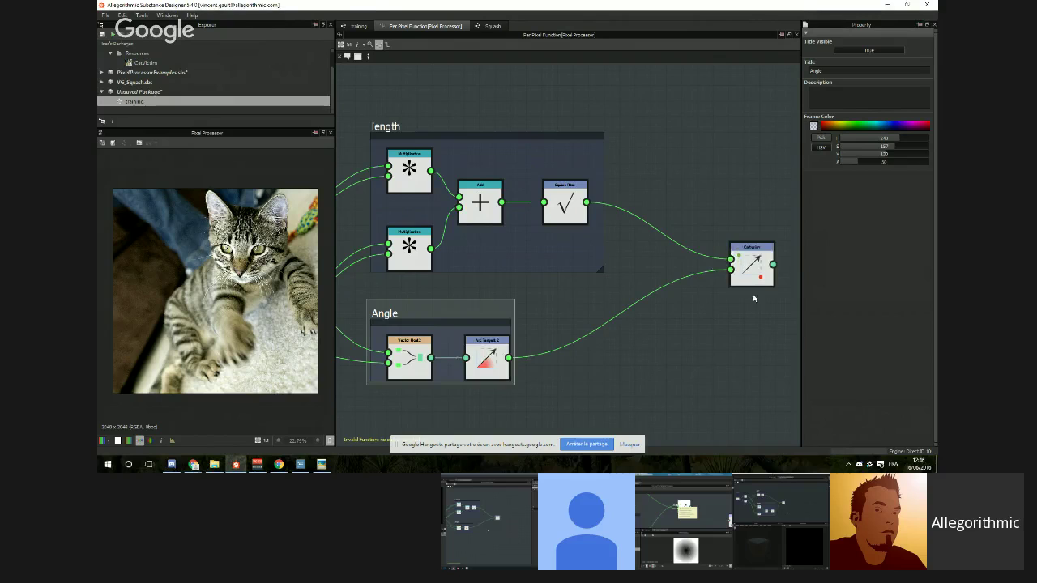
Step: Review the complete function graph from the $pos node through the length and Angle frames to the Cartesian node
middle_drag(755, 300, 731, 311)
scroll(731, 311, down, 2)
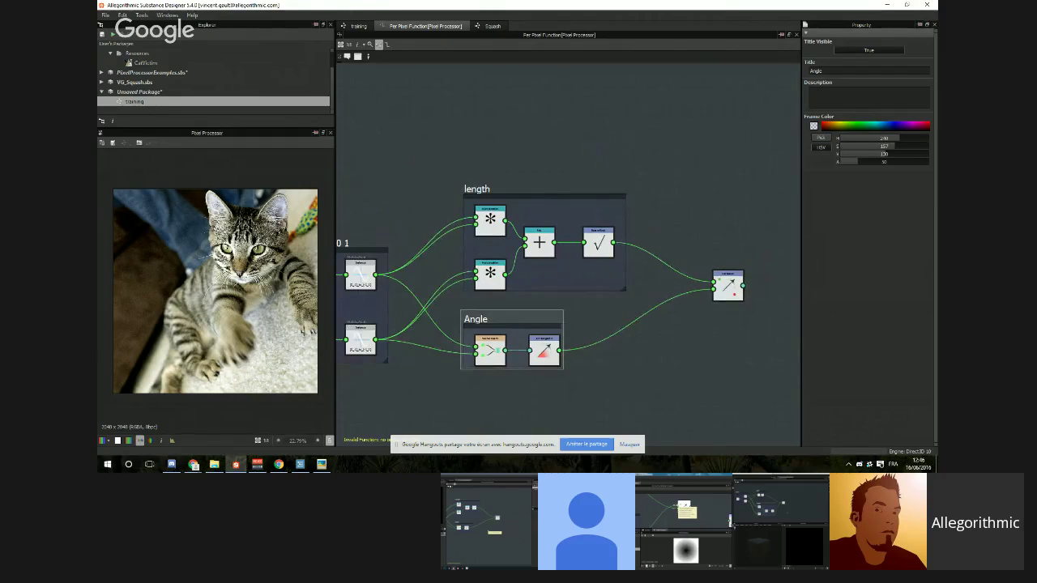
key(alt+Tab)
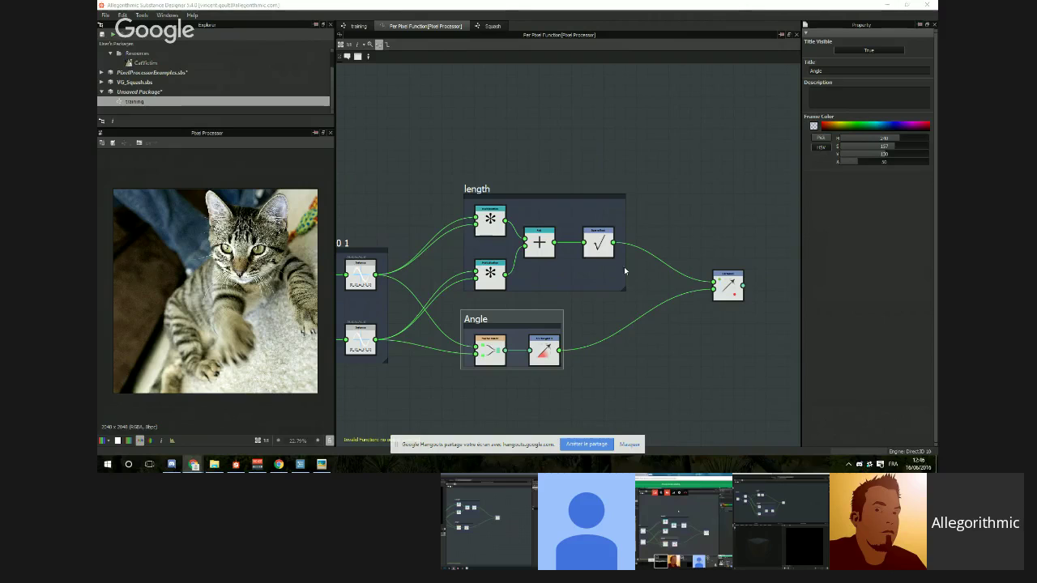
scroll(645, 333, down, 8)
scroll(650, 340, up, 8)
scroll(653, 346, down, 8)
scroll(656, 345, up, 8)
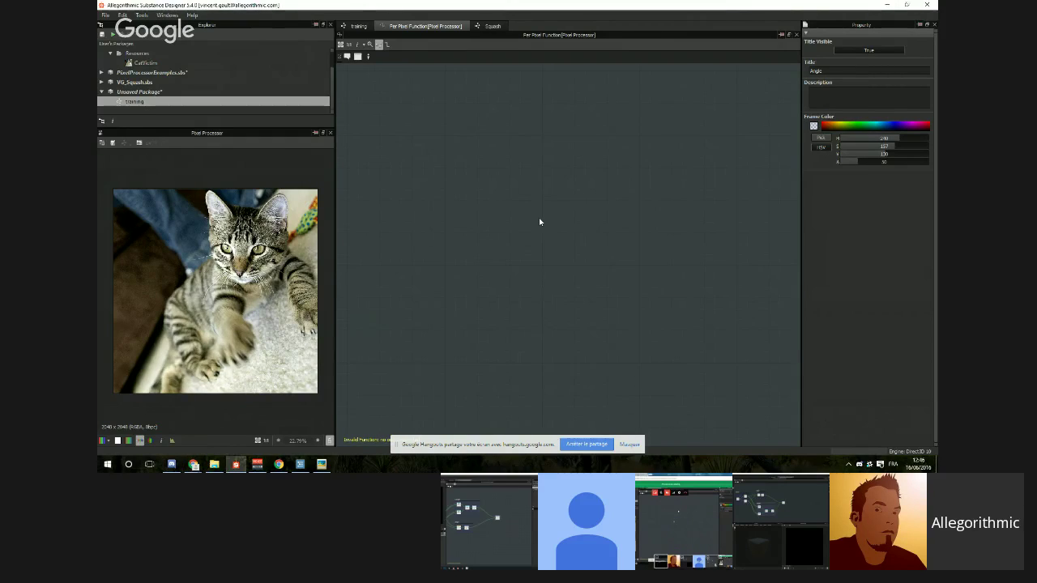
key(f)
mouse_move(648, 302)
middle_down()
mouse_move(609, 302)
mouse_move(630, 304)
middle_up()
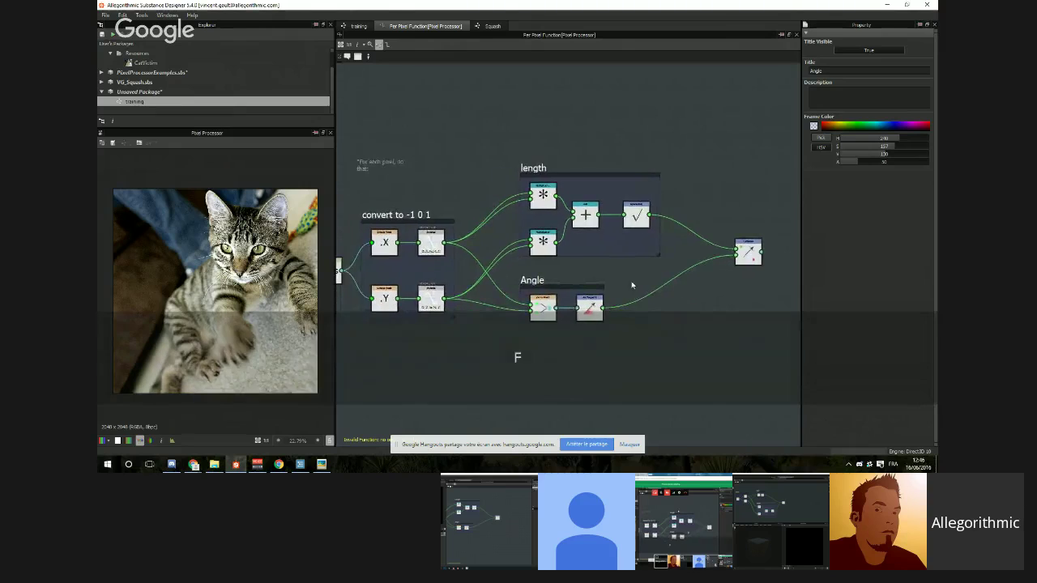
key(f)
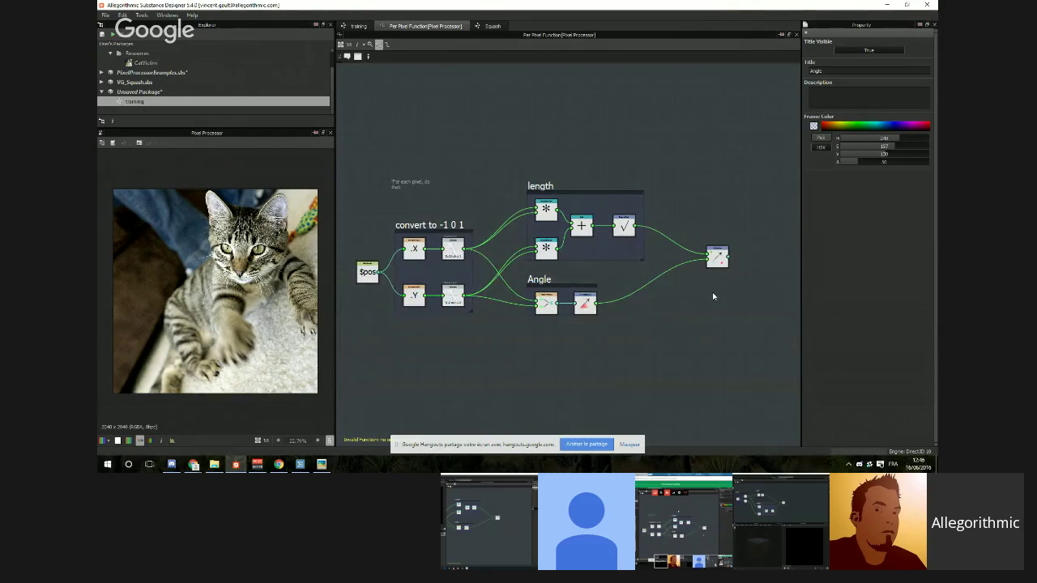
middle_drag(713, 296, 347, 167)
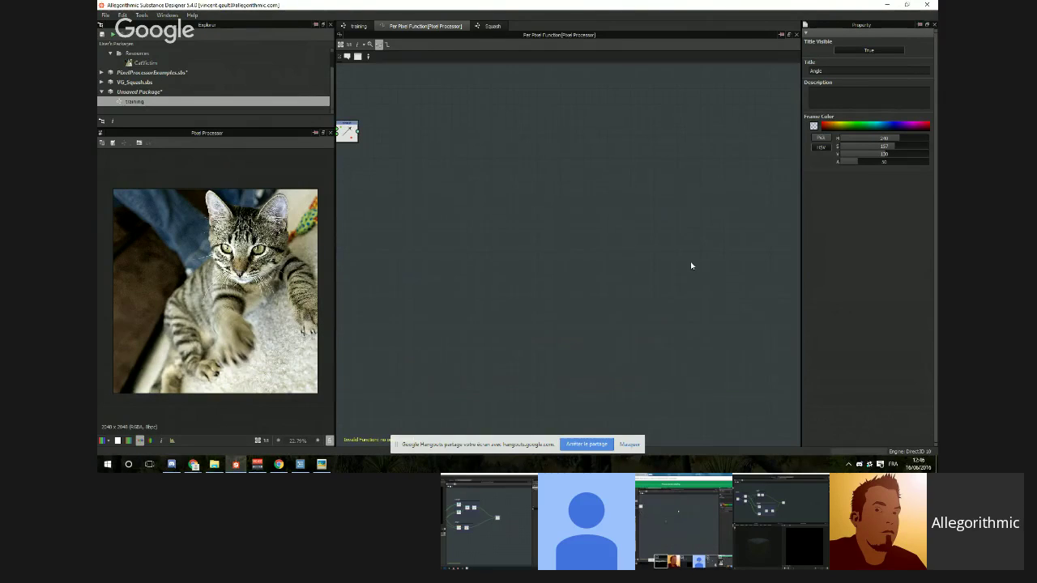
key(f)
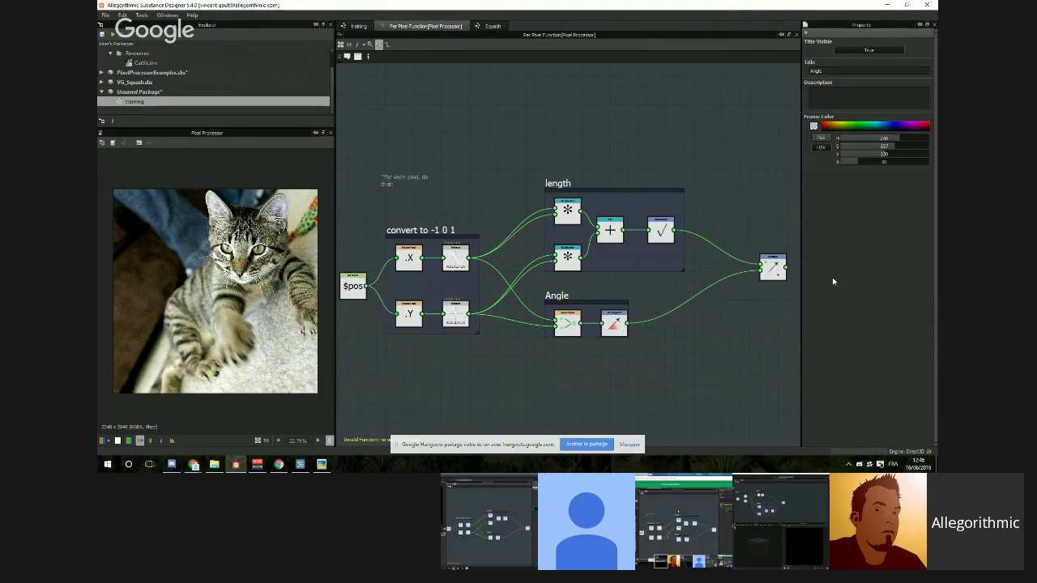
Step: Add a Sample Color node to the right of the Cartesian node
click(774, 268)
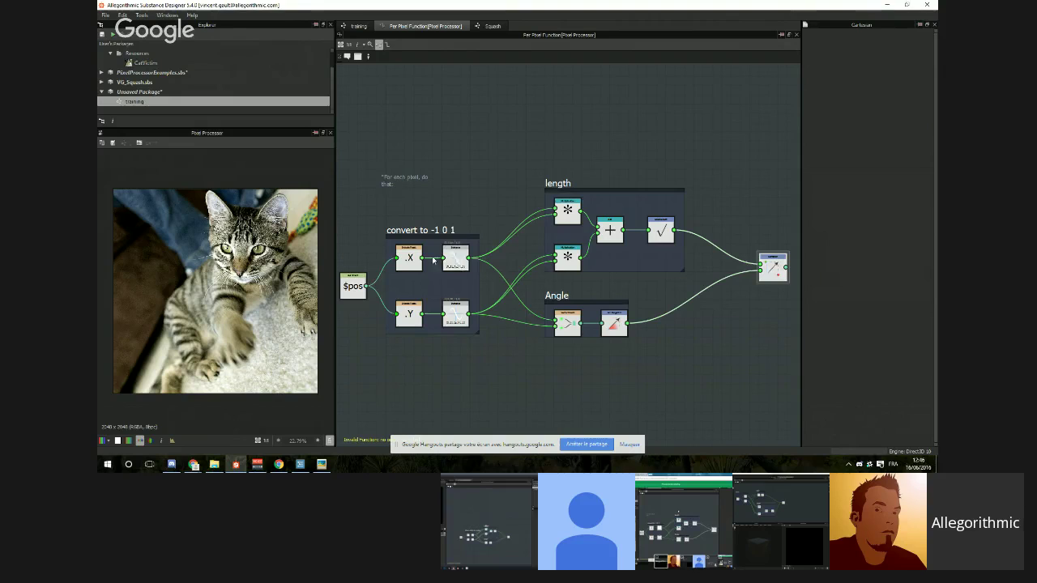
scroll(450, 264, up, 3)
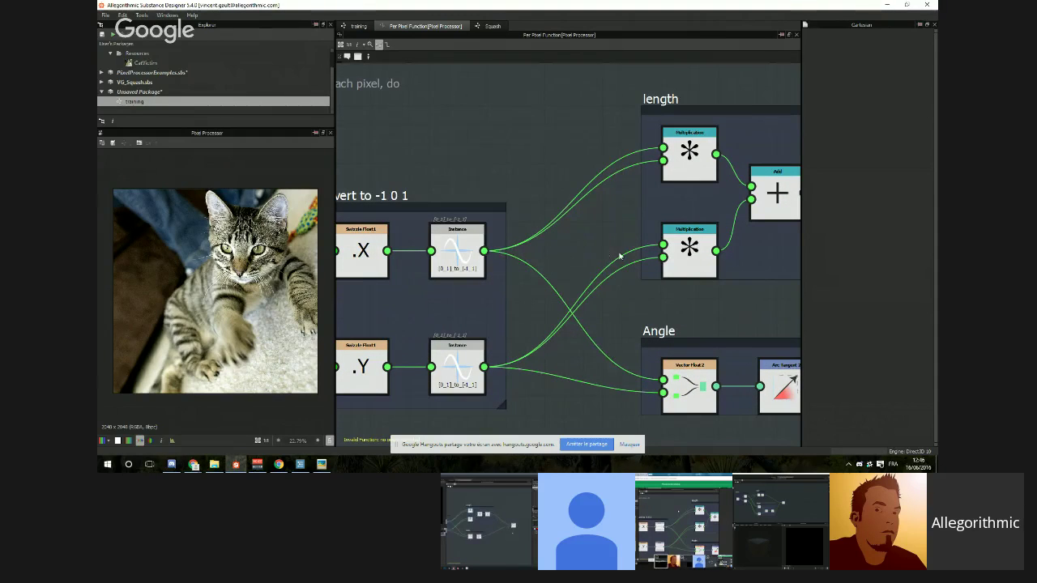
scroll(566, 300, down, 3)
middle_drag(704, 281, 483, 289)
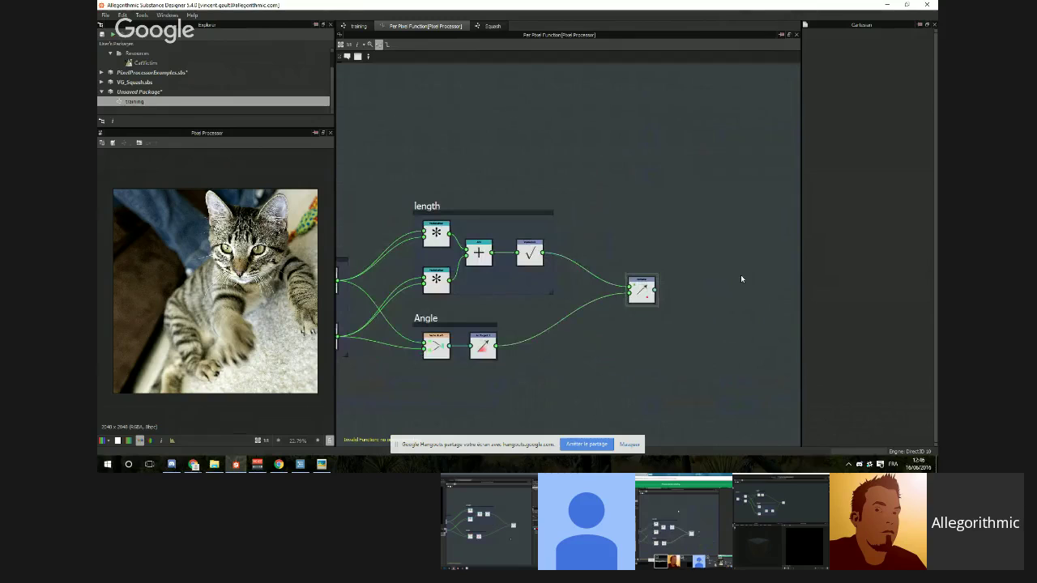
key(space)
text(sample)
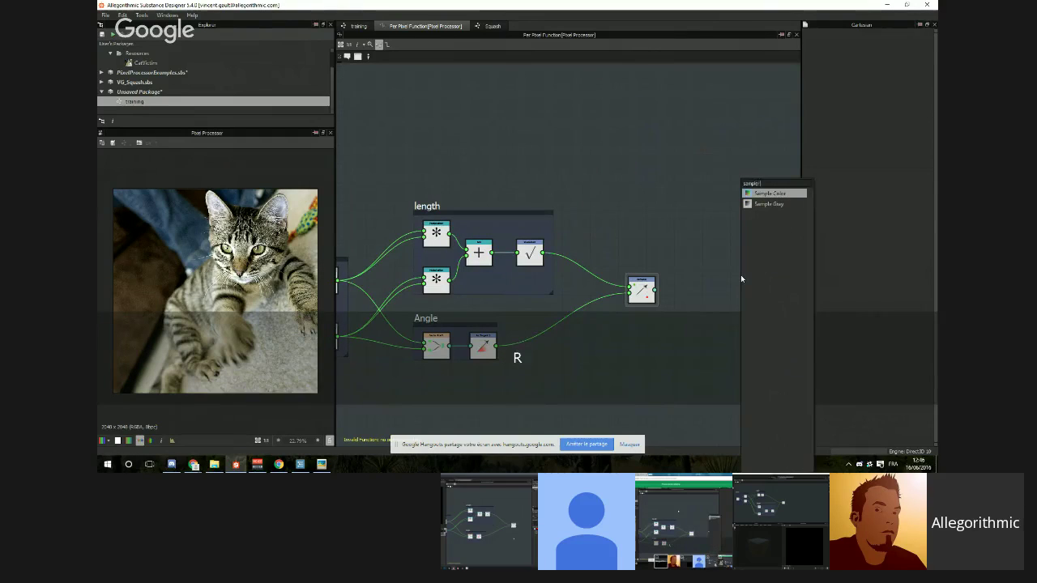
click(770, 193)
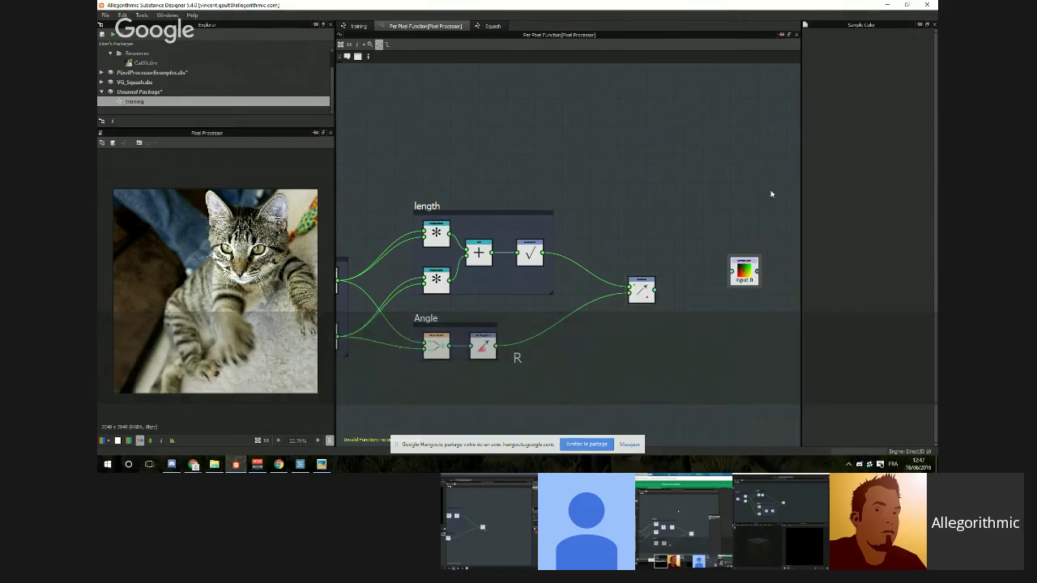
Step: Connect the Cartesian output to the Sample Color node's Position input and set Sample Color as the output node
drag(654, 289, 761, 288)
right_click(762, 288)
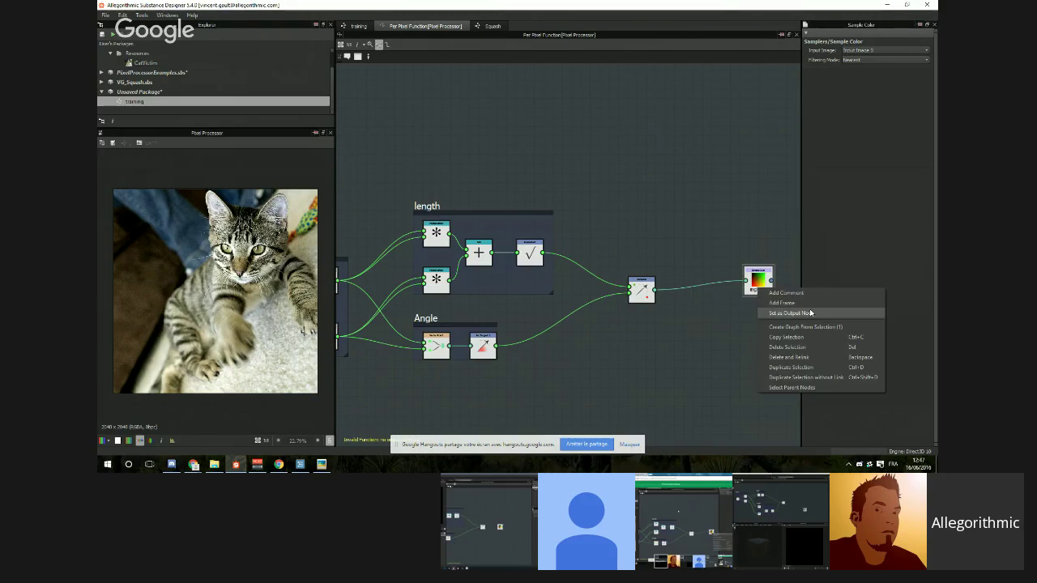
click(803, 311)
Step: Preview the Pixel Processor's result in the training graph and return to its per-pixel function
click(353, 26)
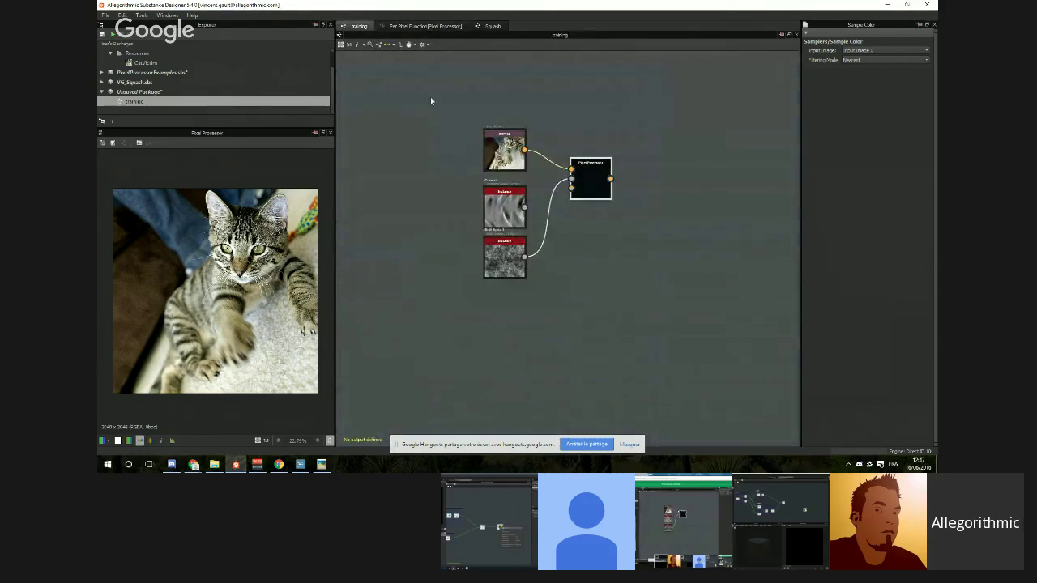
click(592, 189)
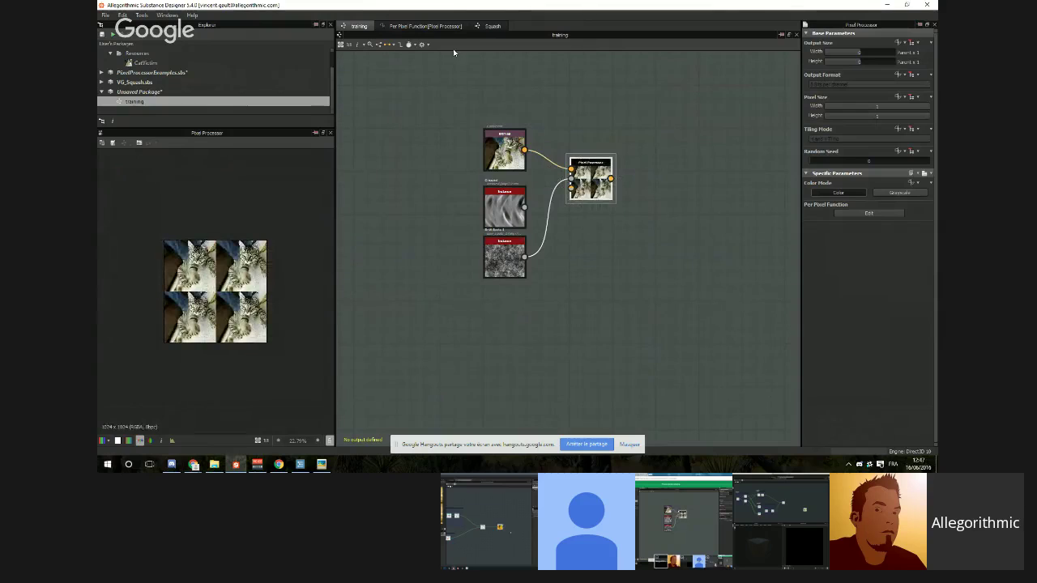
click(408, 27)
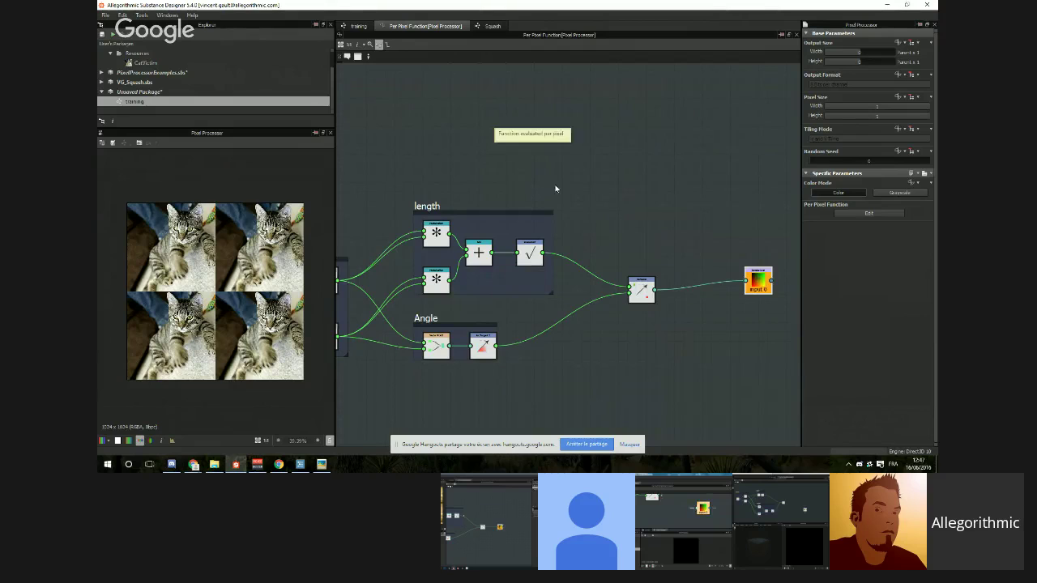
Step: Align the Sample Color node level with the Cartesian node and inspect the .X swizzle in the convert to -1 0 1 frame
drag(761, 283, 764, 293)
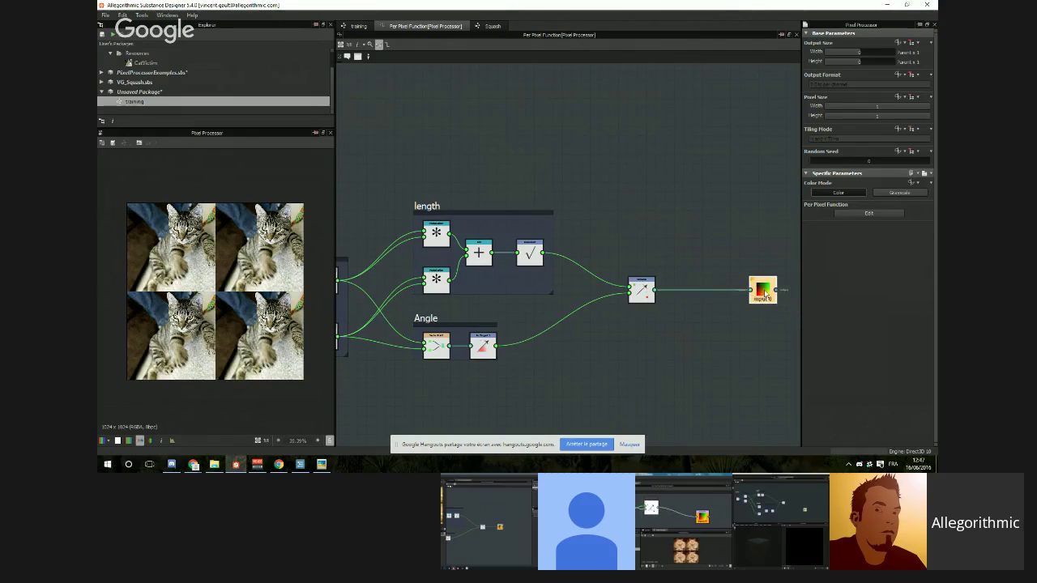
middle_drag(370, 274, 445, 275)
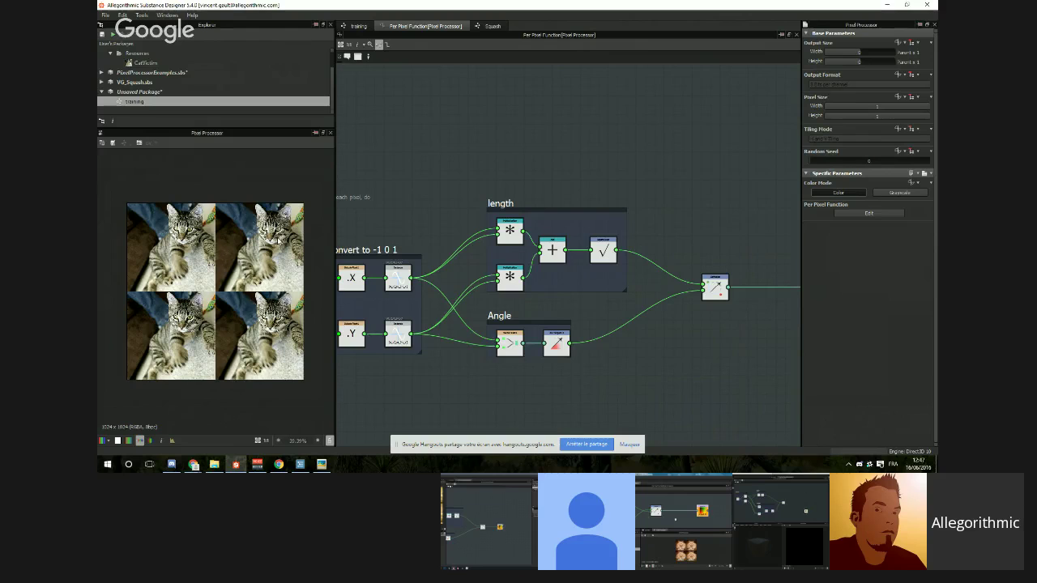
middle_drag(723, 341, 792, 310)
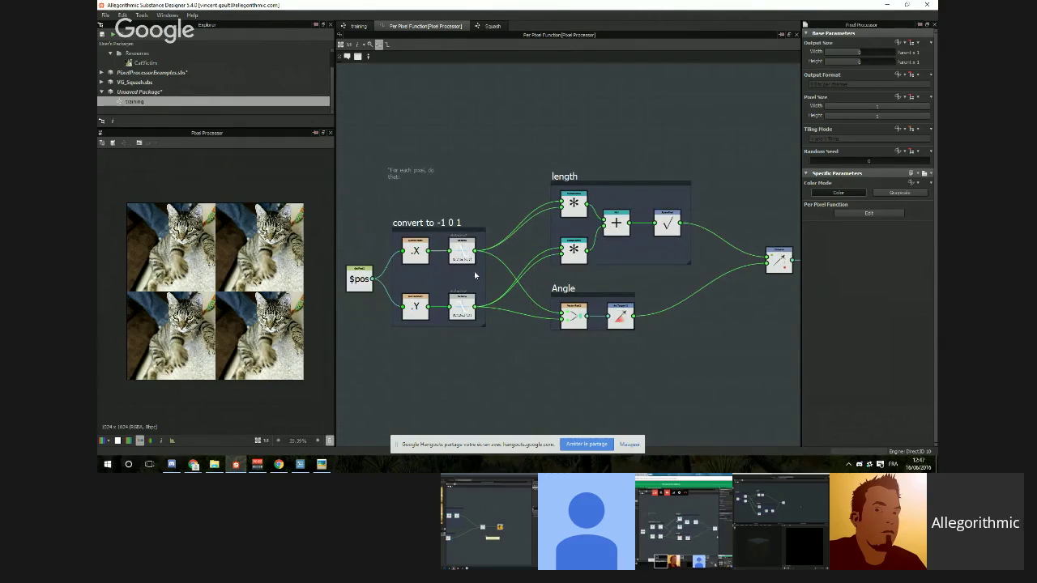
click(414, 250)
Step: Insert a Swizzle Float1 node directly after the Cartesian node, on its link to Sample Color
middle_drag(728, 306, 599, 287)
scroll(599, 287, up, 5)
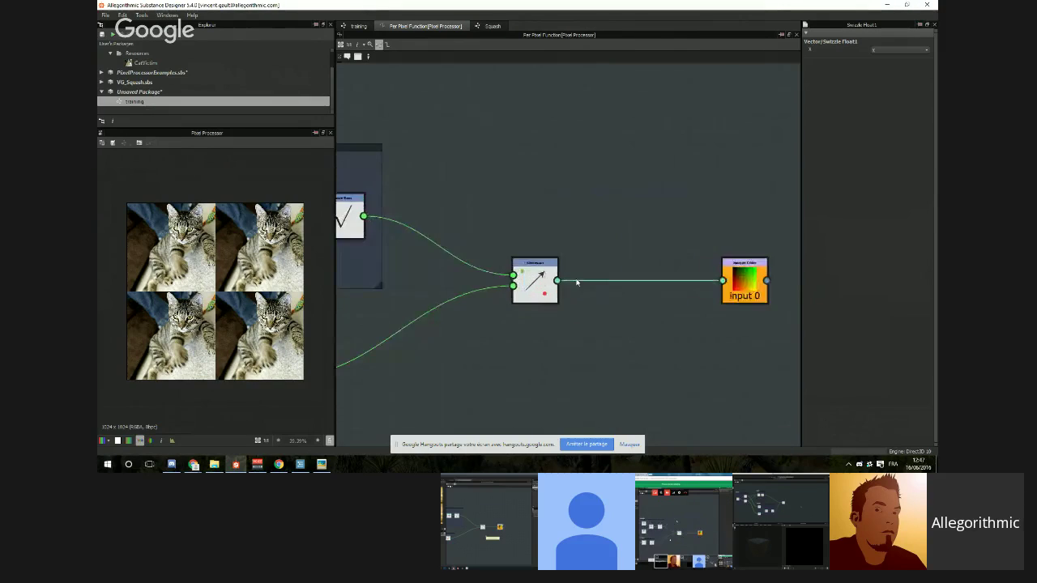
click(580, 285)
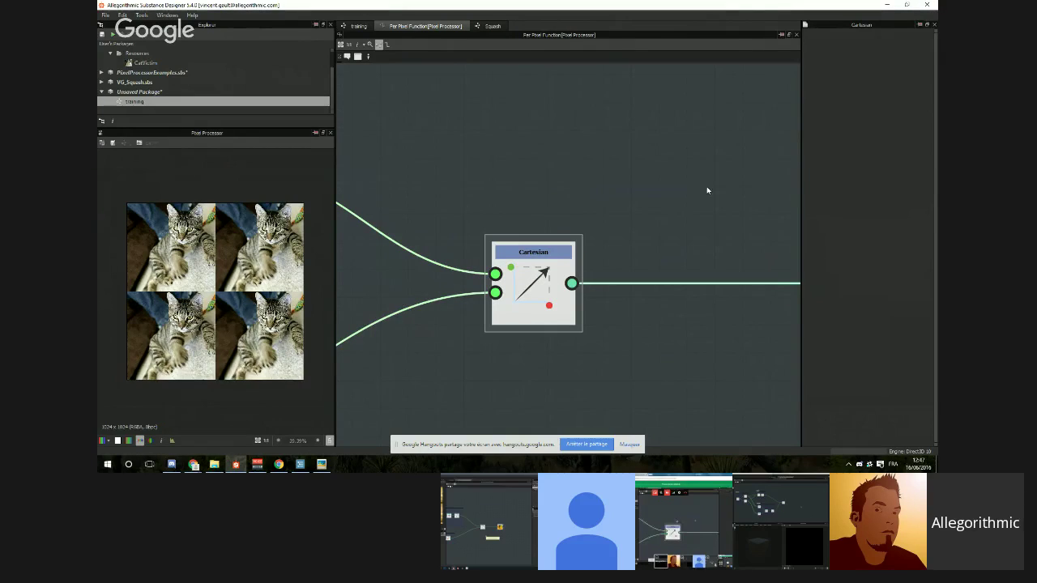
key(space)
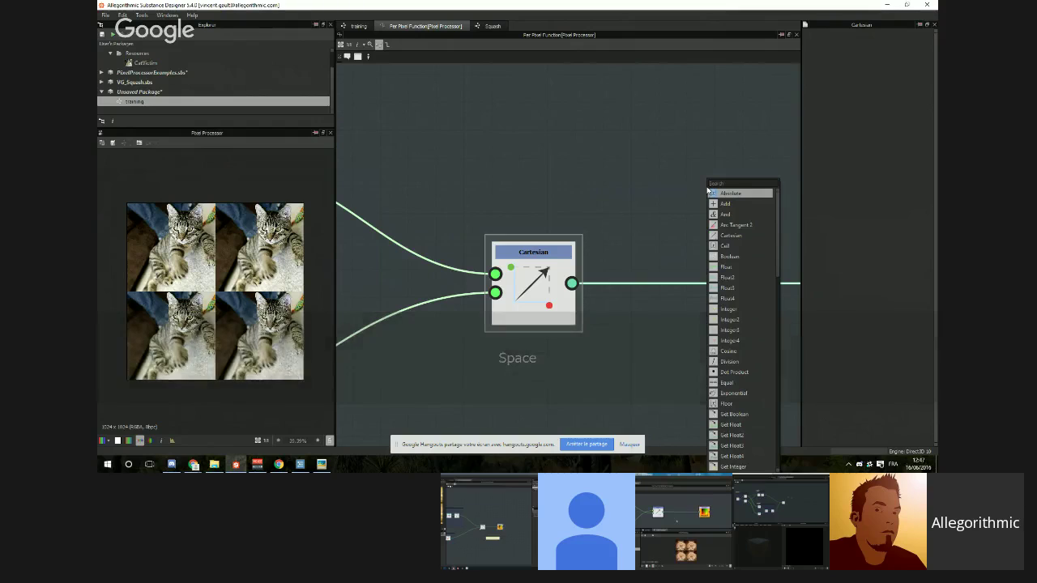
text(s)
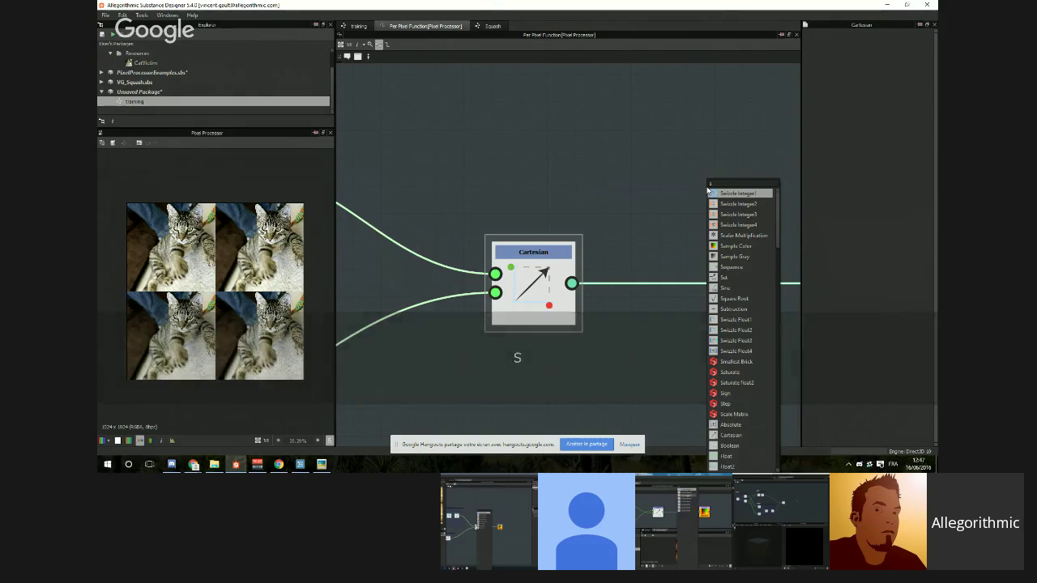
text(w)
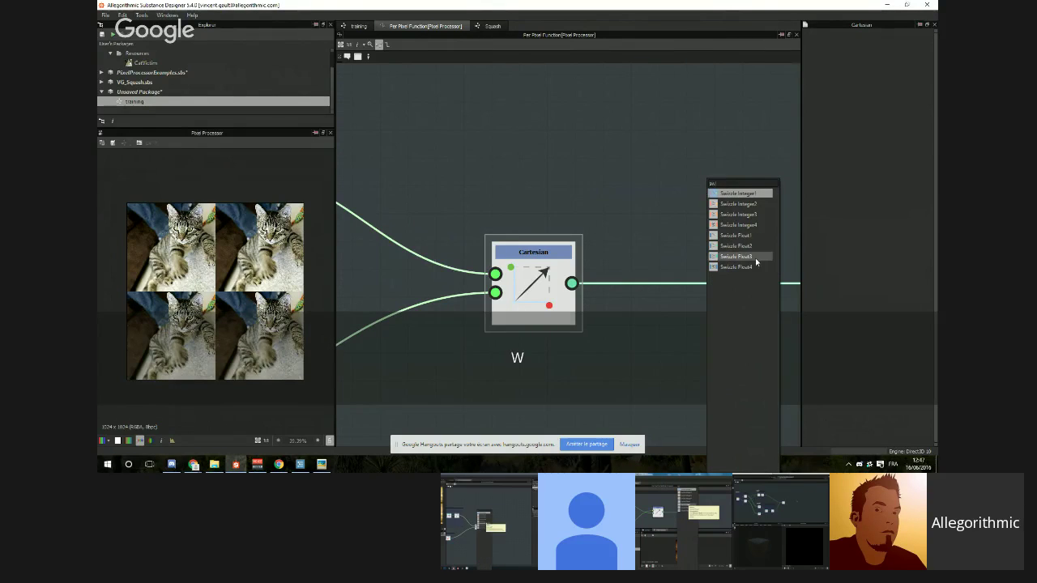
click(752, 236)
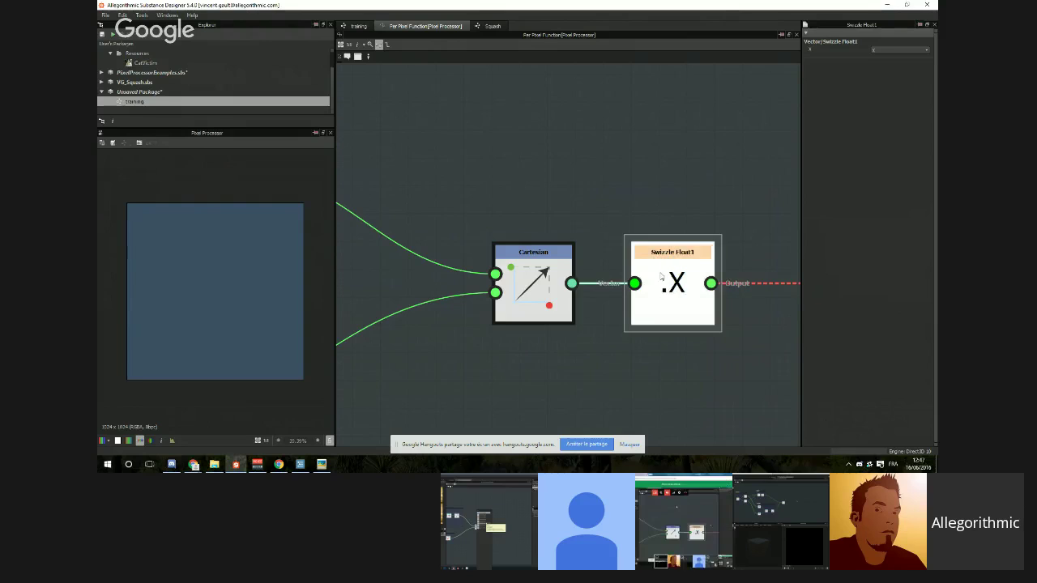
Step: Raise the new Swizzle Float1 node above the Cartesian node and delete its link to Sample Color
drag(669, 279, 687, 222)
middle_drag(739, 221, 587, 201)
click(586, 209)
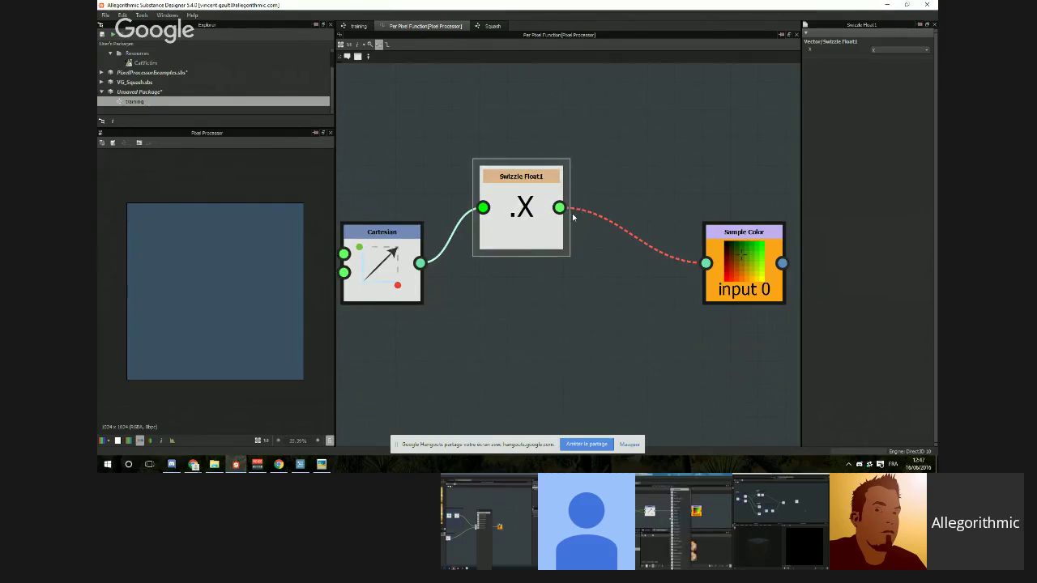
key(Delete)
middle_drag(557, 313, 568, 288)
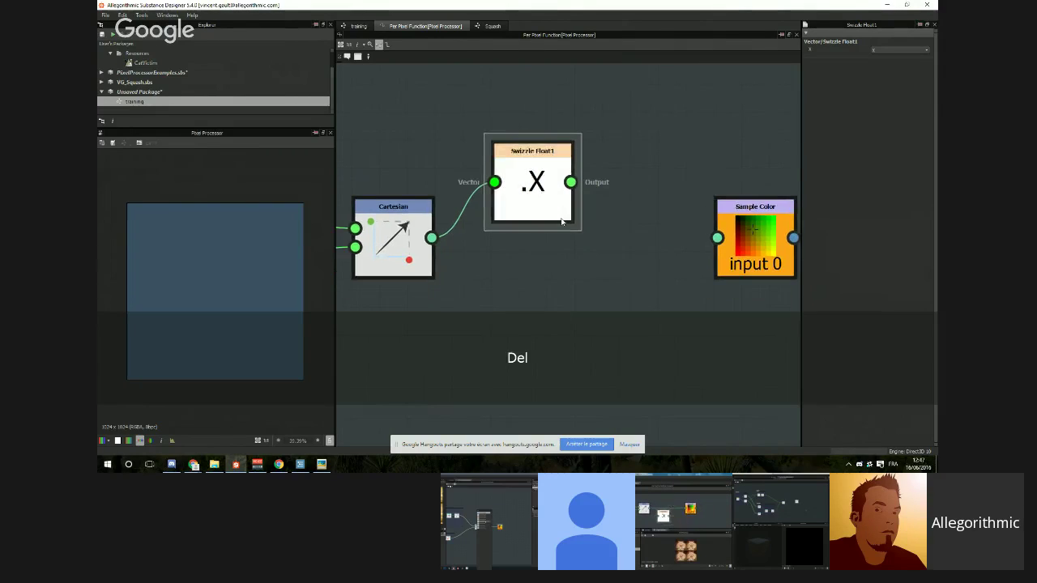
key(ctrl+d)
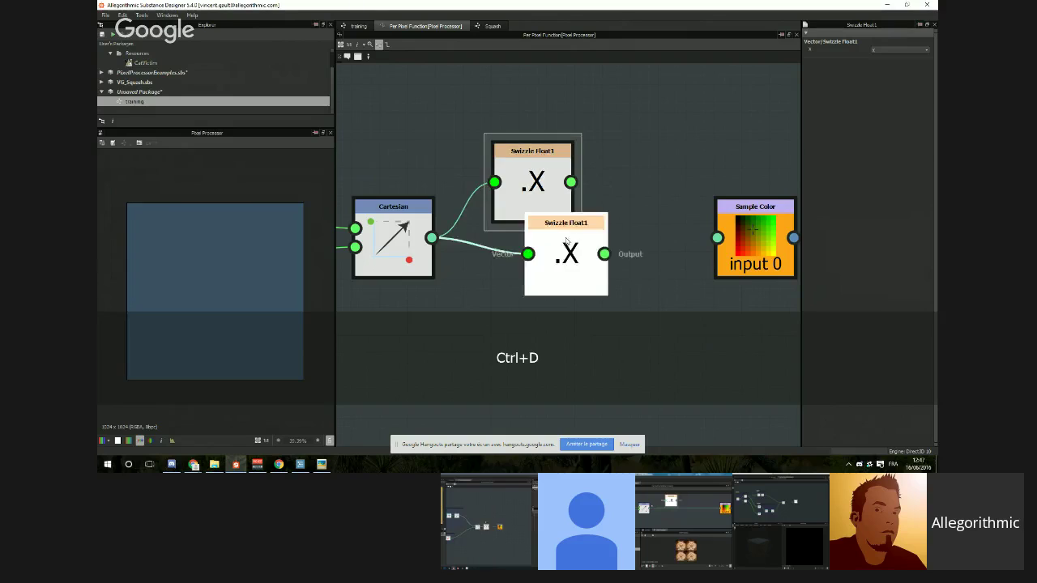
drag(576, 253, 542, 346)
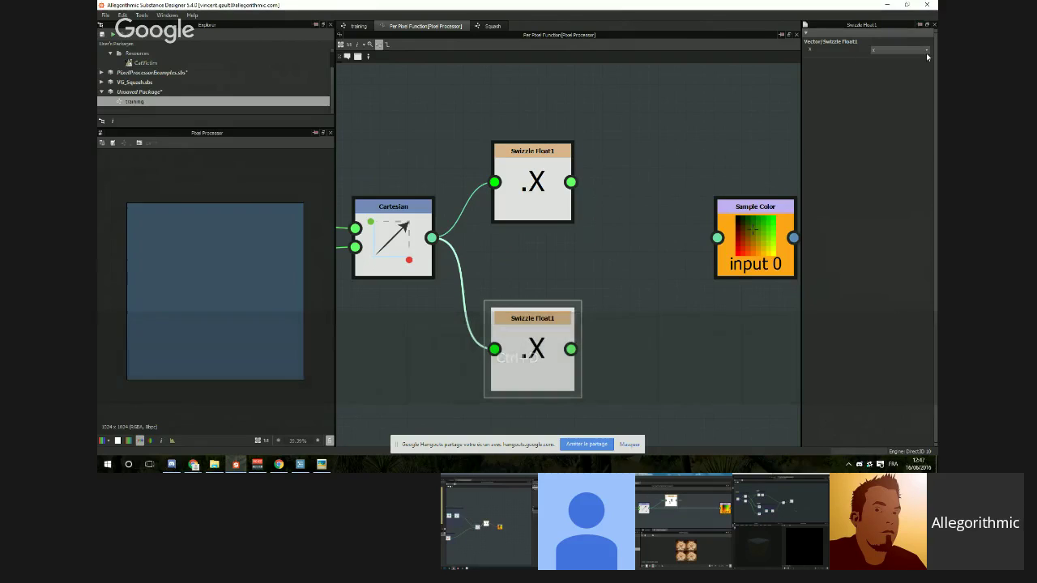
key(Delete)
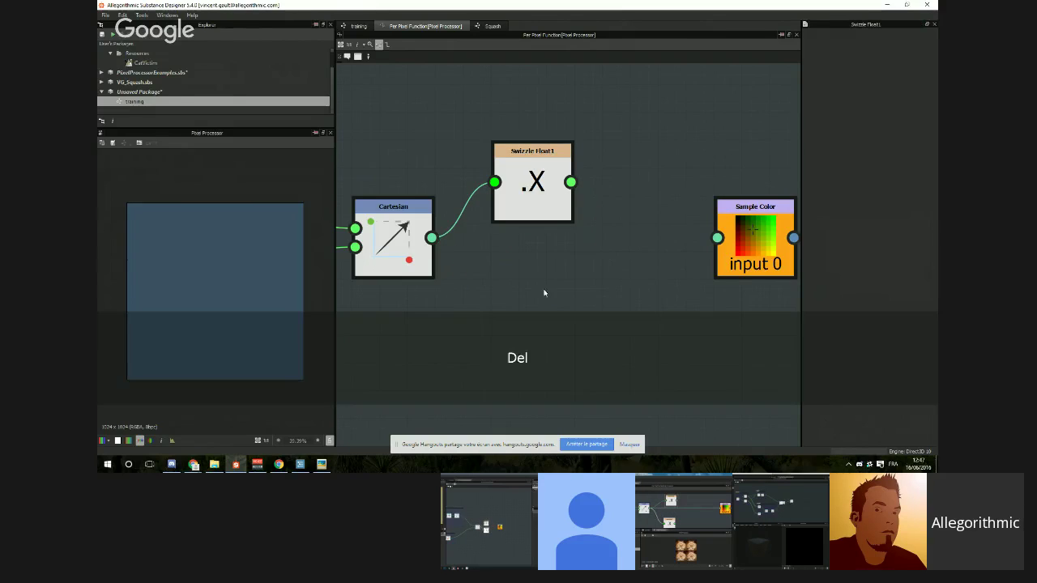
Step: Add a [-1, 1] to [0, 1] node after the .X swizzle, connect the swizzle output to it, and shift Sample Color right
click(537, 193)
key(space)
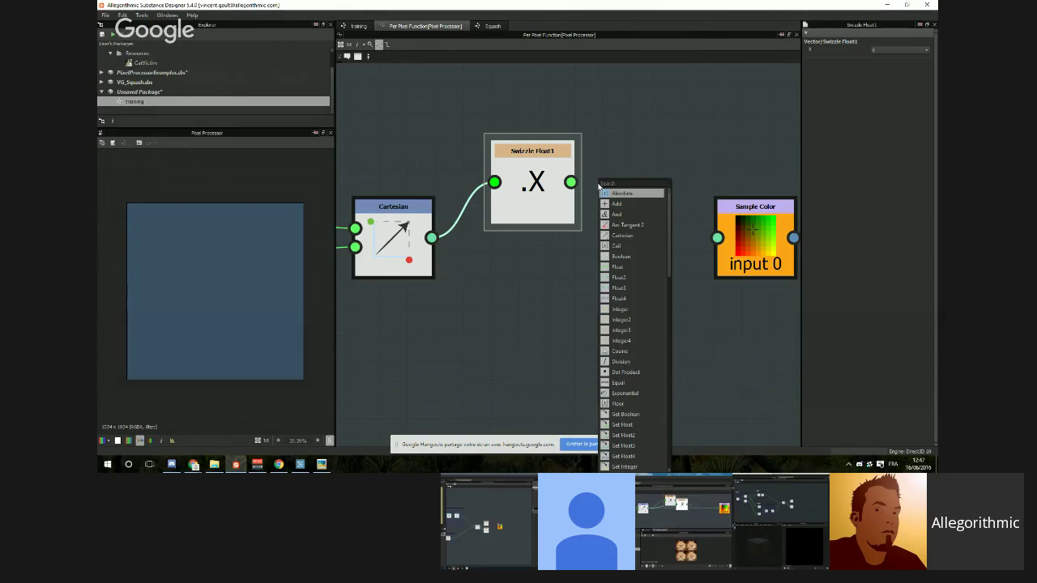
text(1)
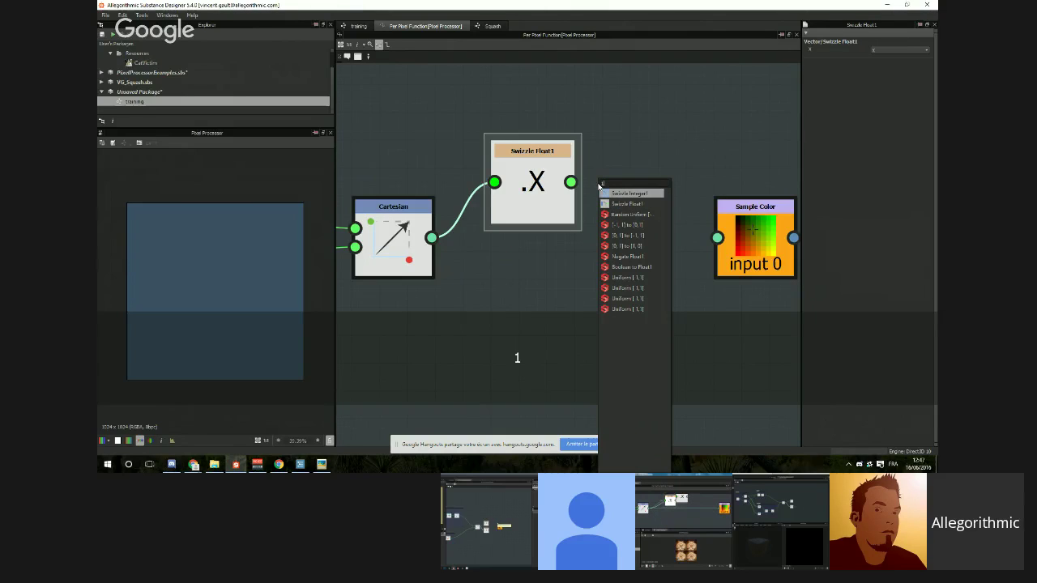
click(621, 226)
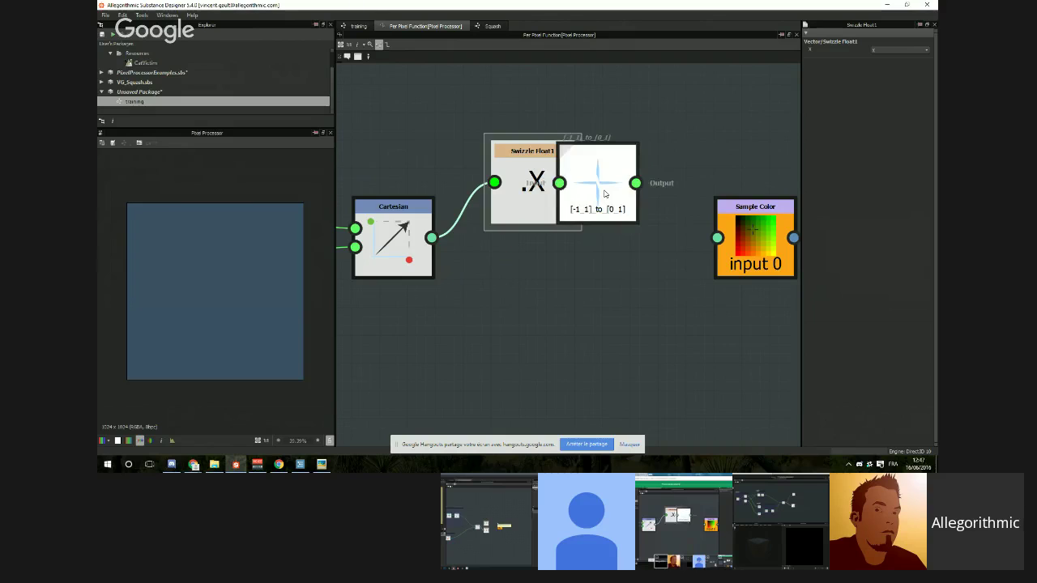
drag(621, 226, 681, 226)
scroll(721, 362, down, 2)
middle_drag(722, 365, 683, 346)
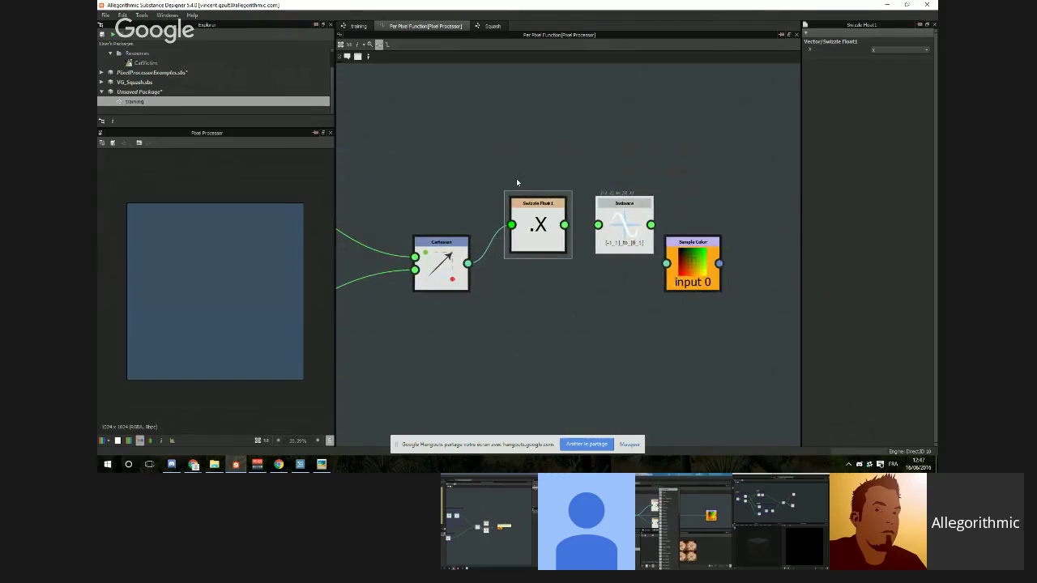
drag(602, 232, 604, 225)
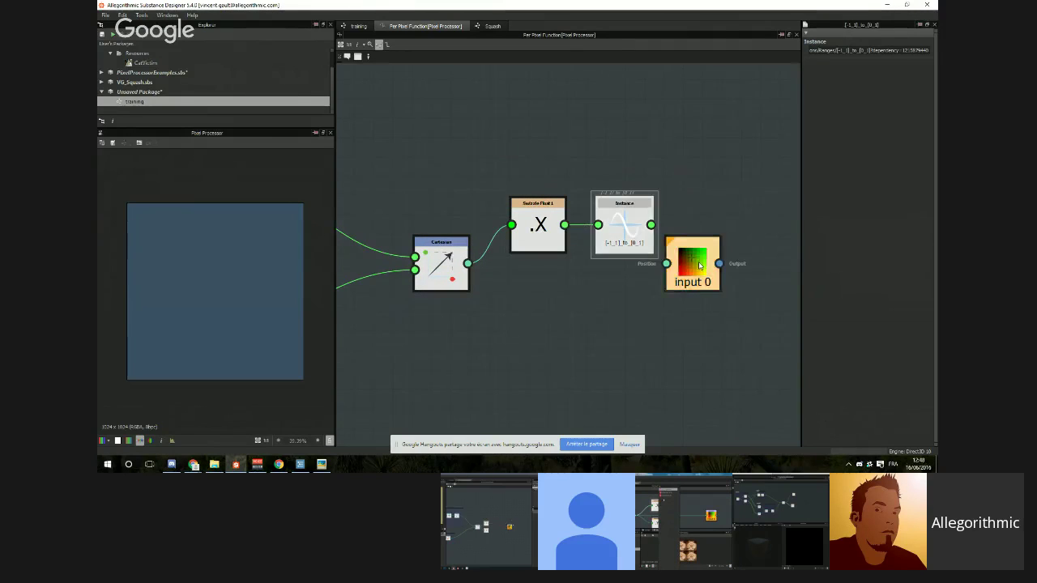
drag(687, 261, 735, 261)
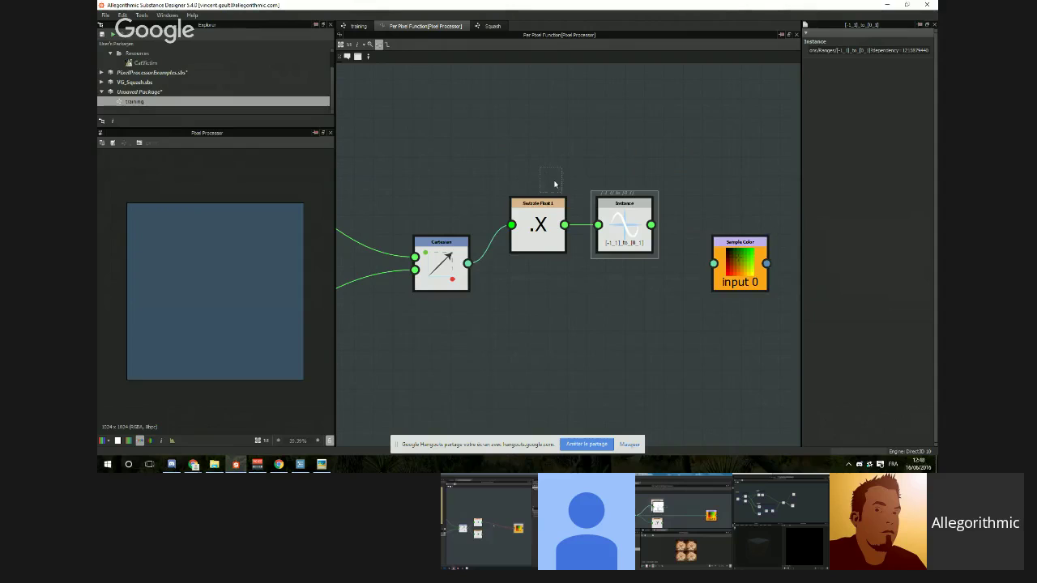
Step: Duplicate the Swizzle Float1 and [-1, 1] to [0, 1] pair directly beneath the original and set the copied swizzle's component to Y
drag(539, 168, 632, 277)
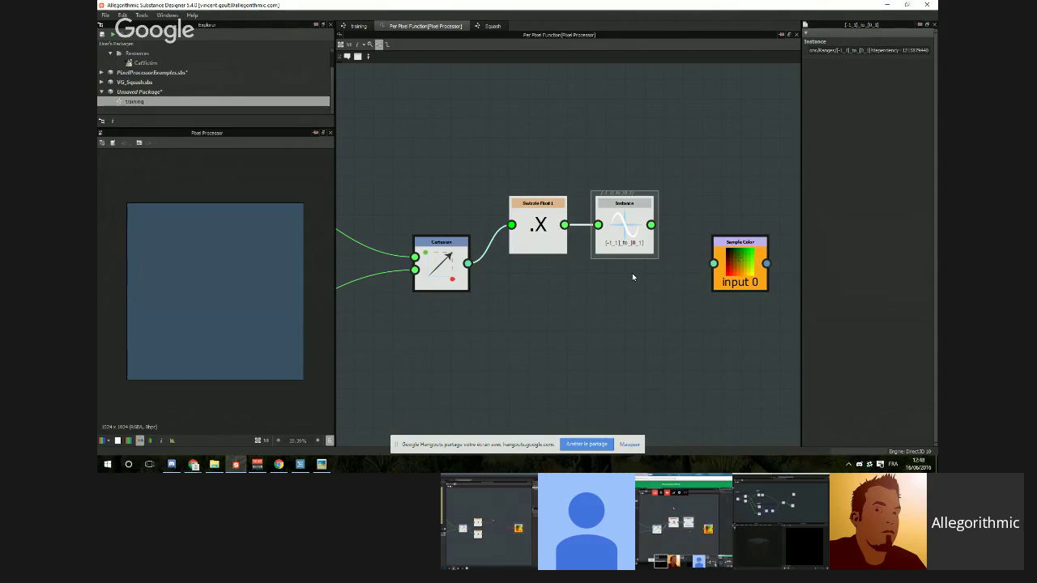
key(ctrl+d)
drag(522, 271, 537, 317)
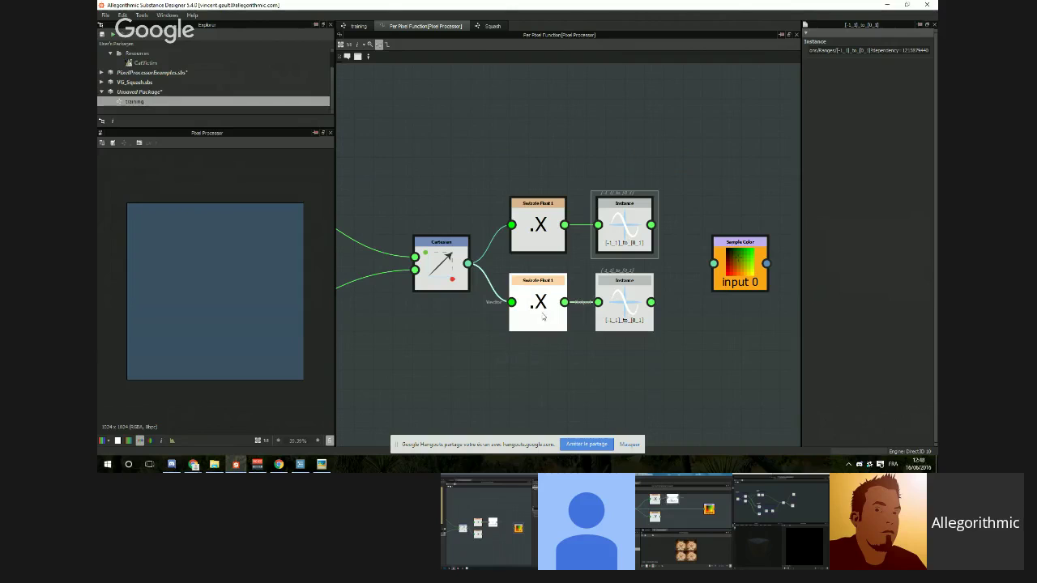
click(537, 318)
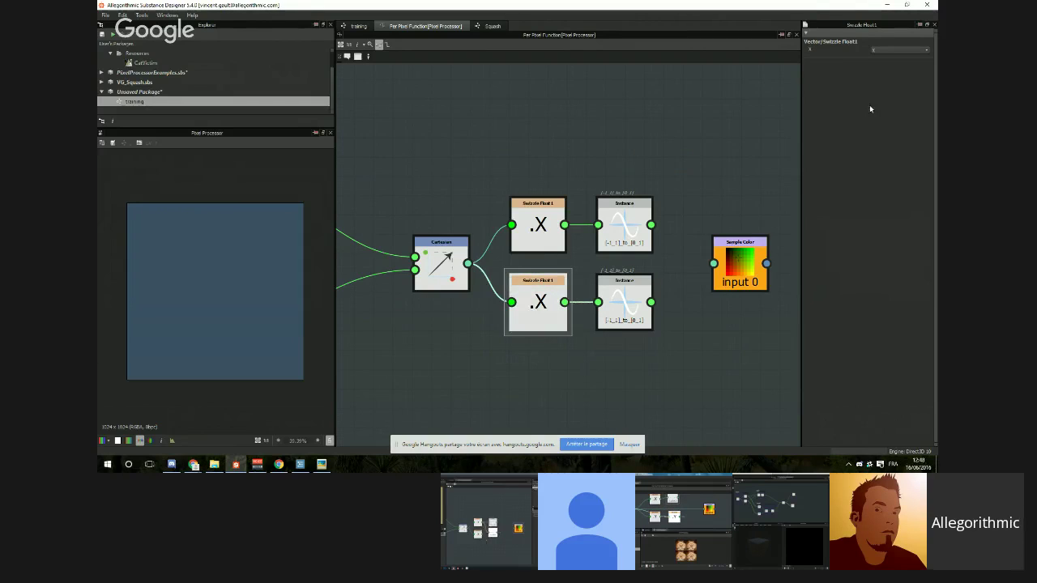
click(919, 50)
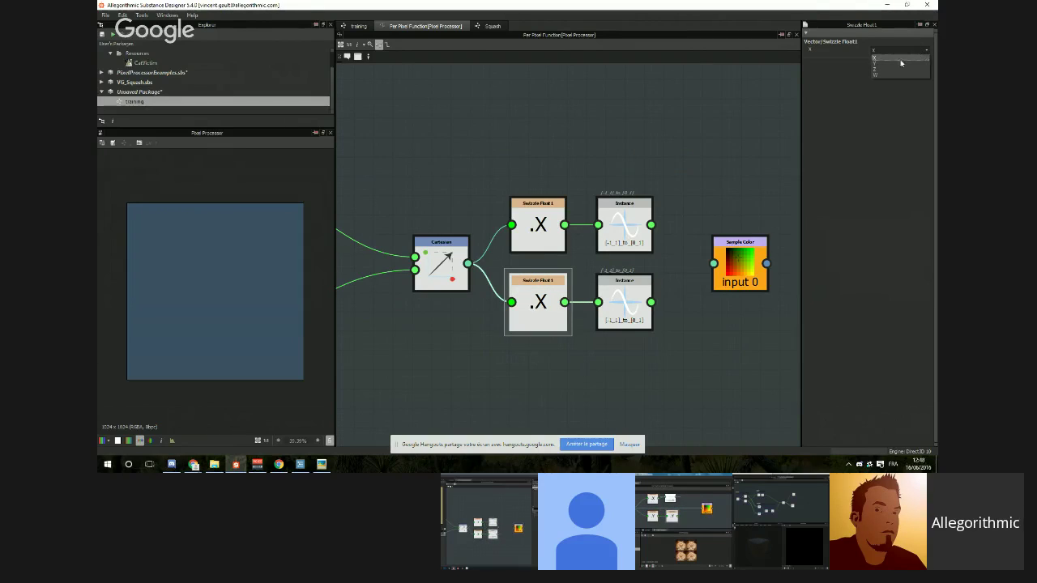
click(901, 62)
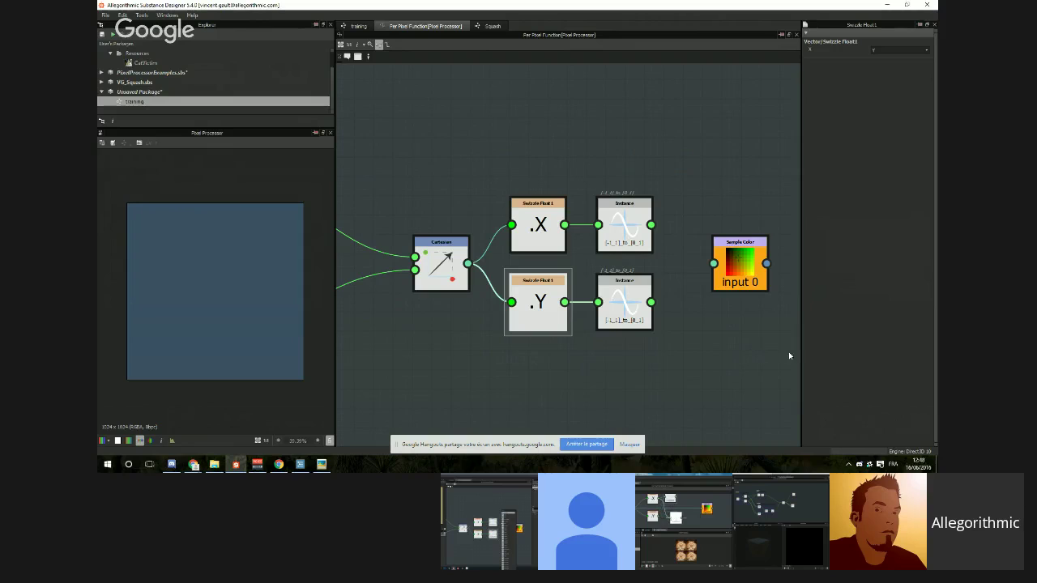
Step: Shift Sample Color further right and add a Vector Float2 node between it and the two [-1, 1] to [0, 1] nodes
middle_drag(717, 350, 620, 324)
drag(648, 233, 736, 242)
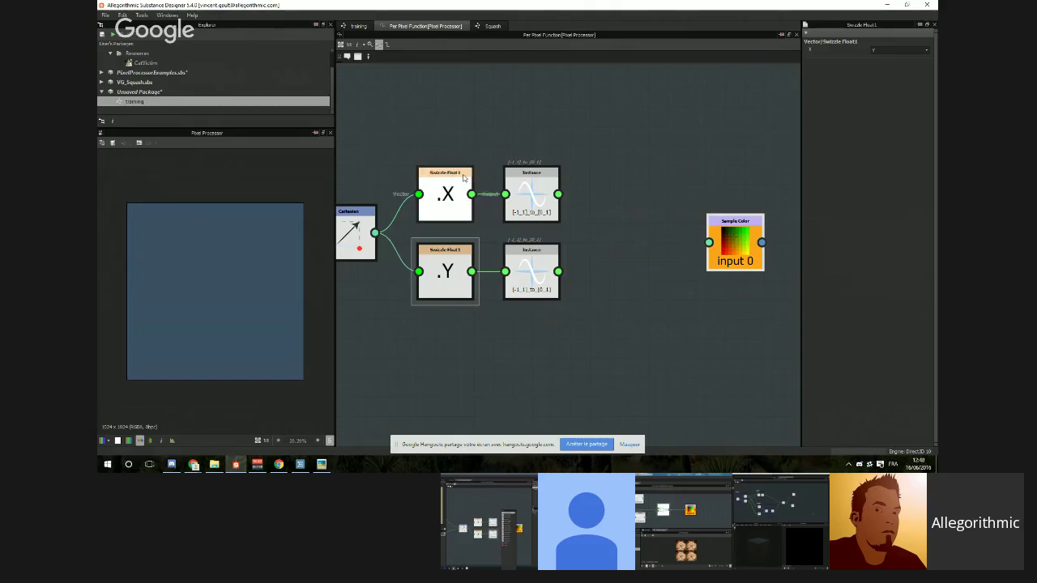
key(space)
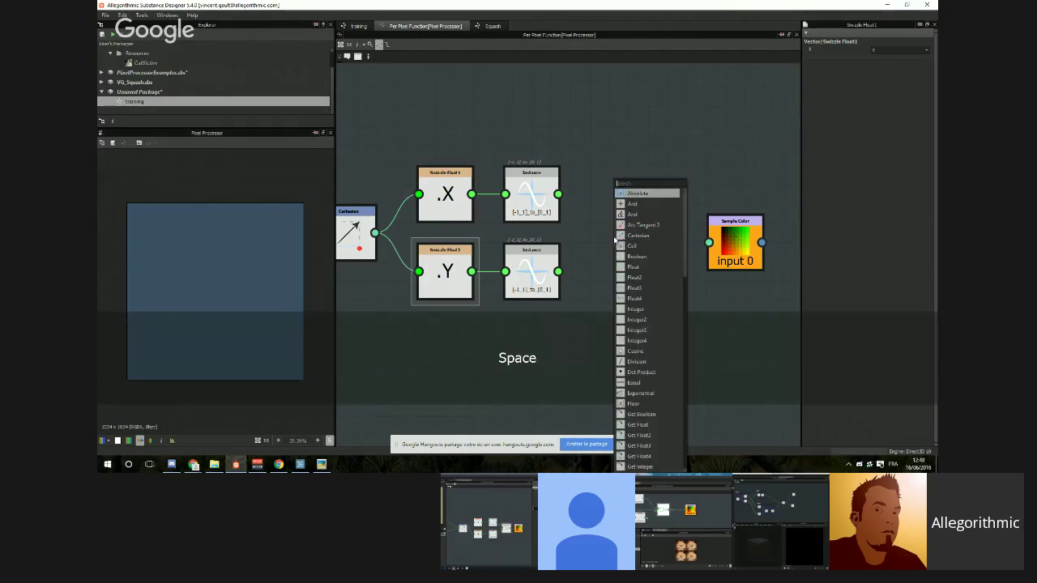
text(vec)
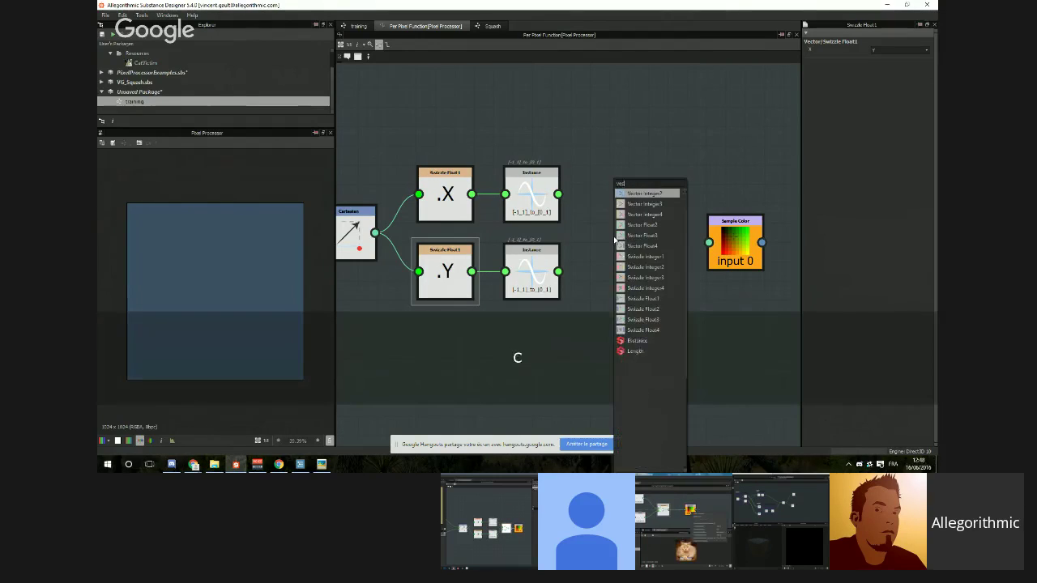
text(tor flo)
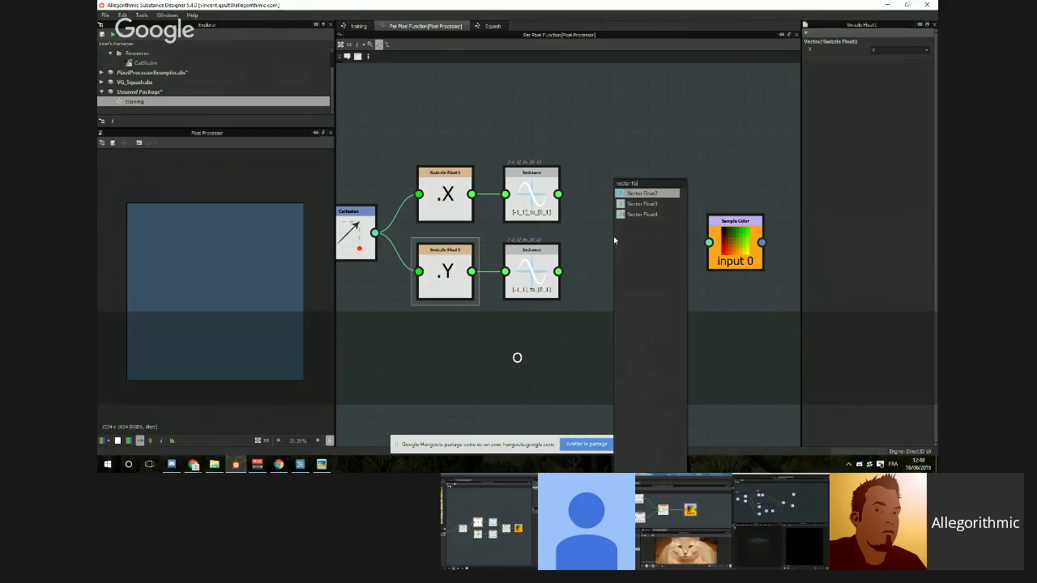
click(661, 197)
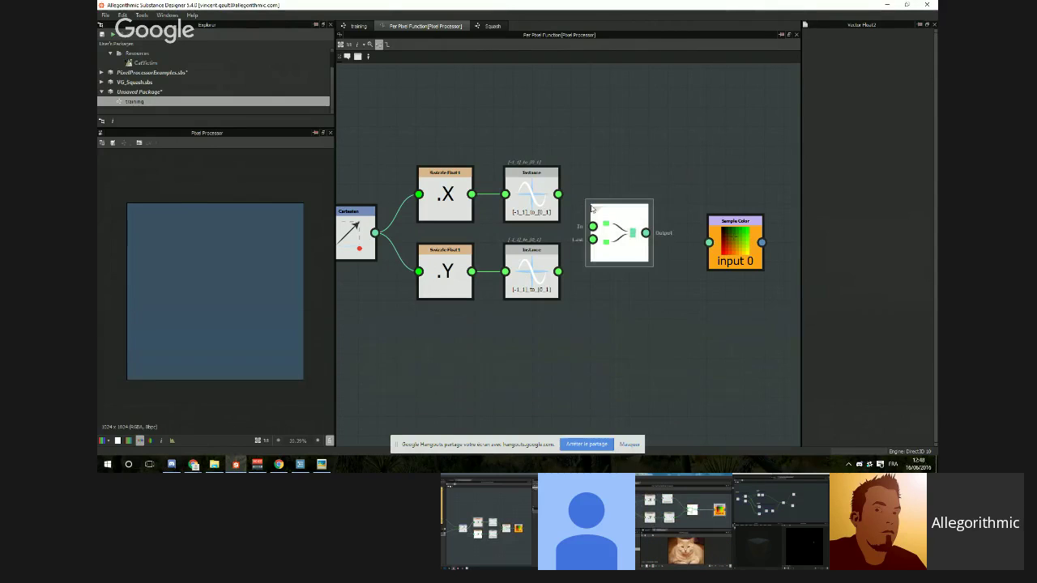
Step: Connect the X and Y remap outputs to the Vector Float2 inputs, and its output to Sample Color
drag(558, 195, 593, 227)
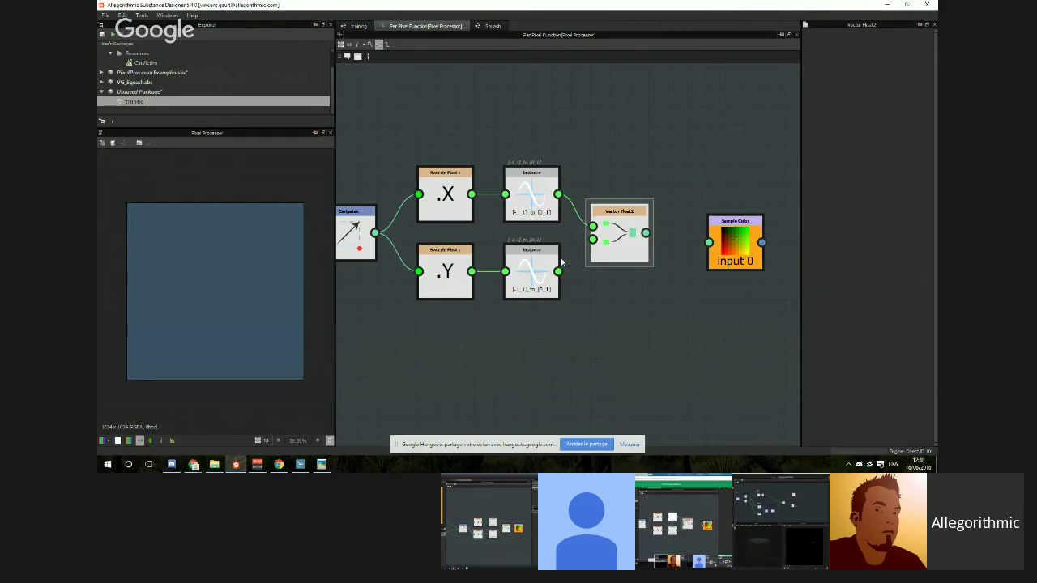
drag(558, 271, 593, 239)
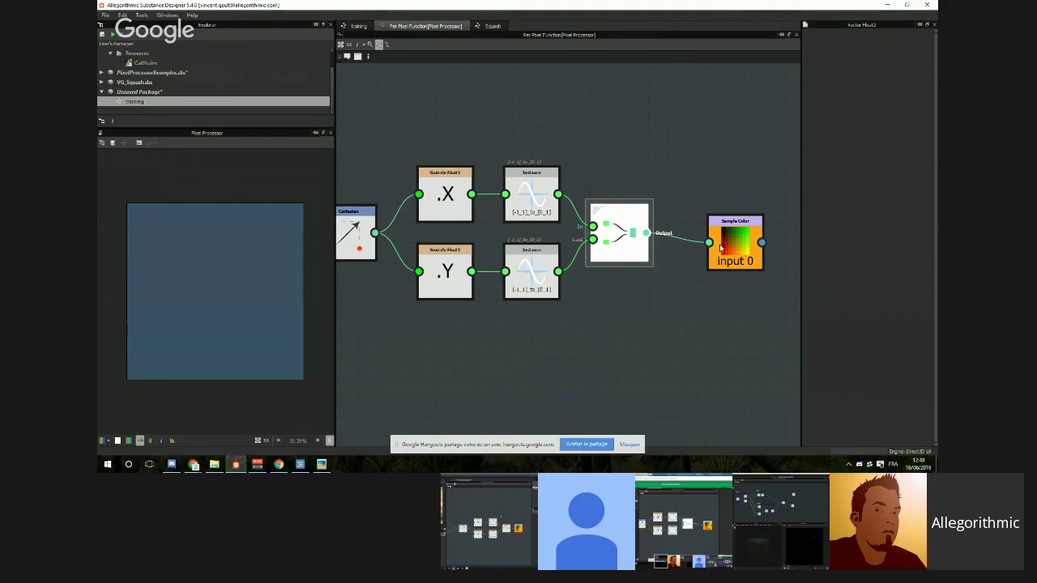
drag(720, 249, 710, 242)
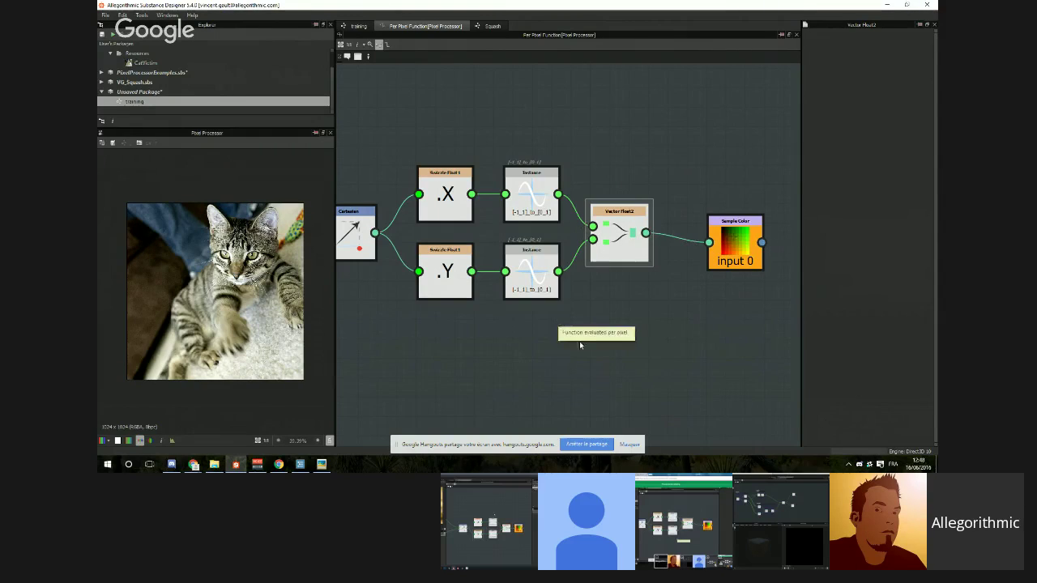
Step: Review the whole function graph, examining how the length and Angle groups feed the Cartesian node
scroll(461, 320, down, 3)
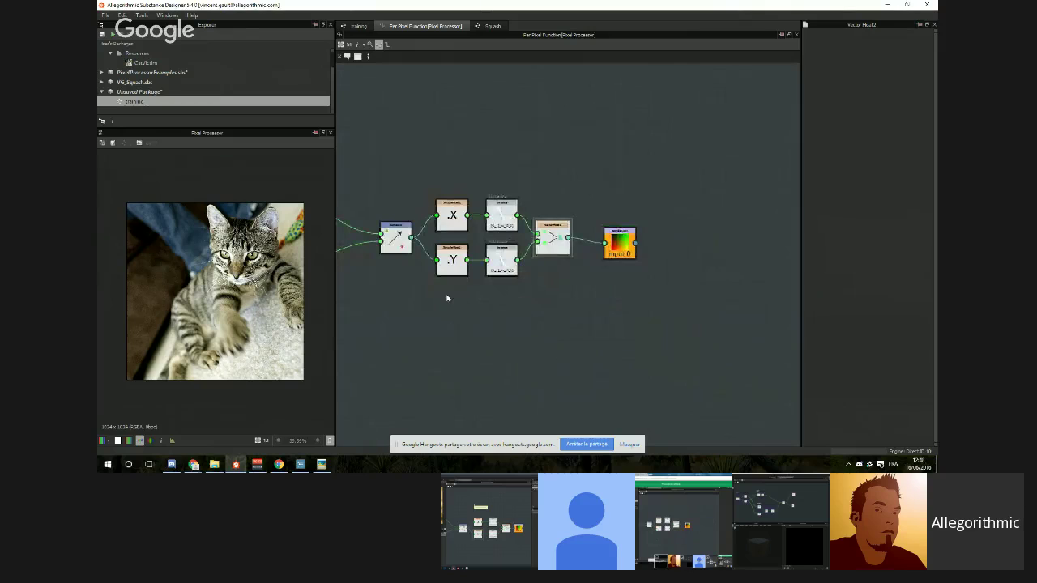
middle_drag(446, 298, 665, 299)
scroll(666, 299, down, 3)
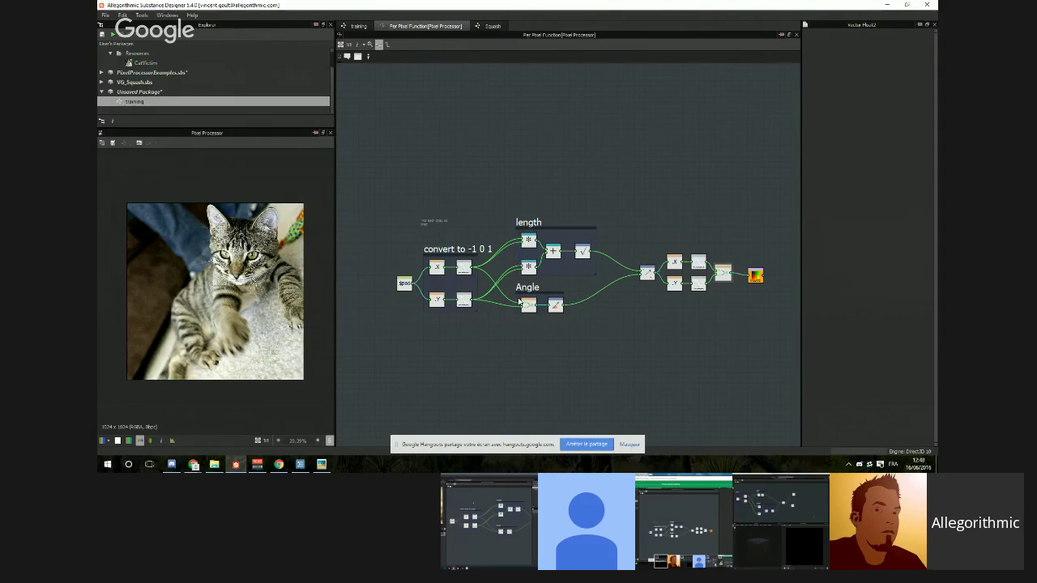
middle_drag(639, 228, 590, 222)
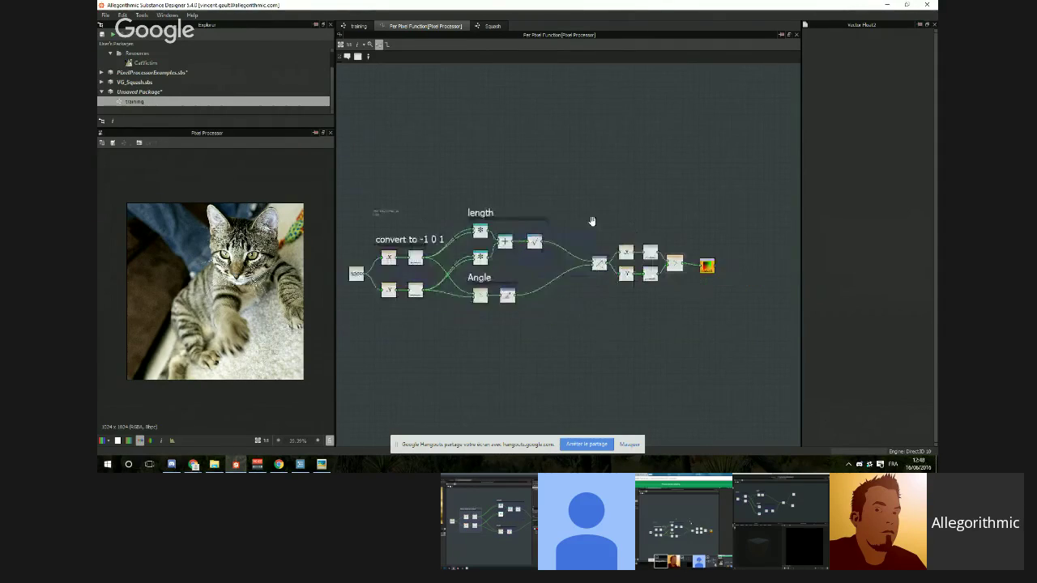
scroll(601, 232, up, 2)
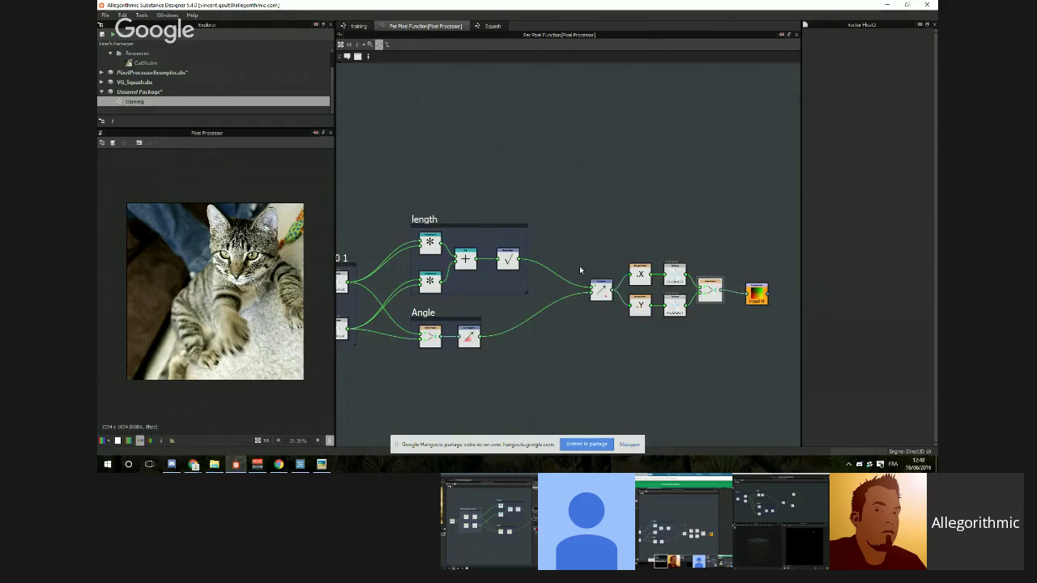
scroll(580, 270, up, 2)
middle_drag(581, 238, 664, 213)
scroll(664, 213, down, 2)
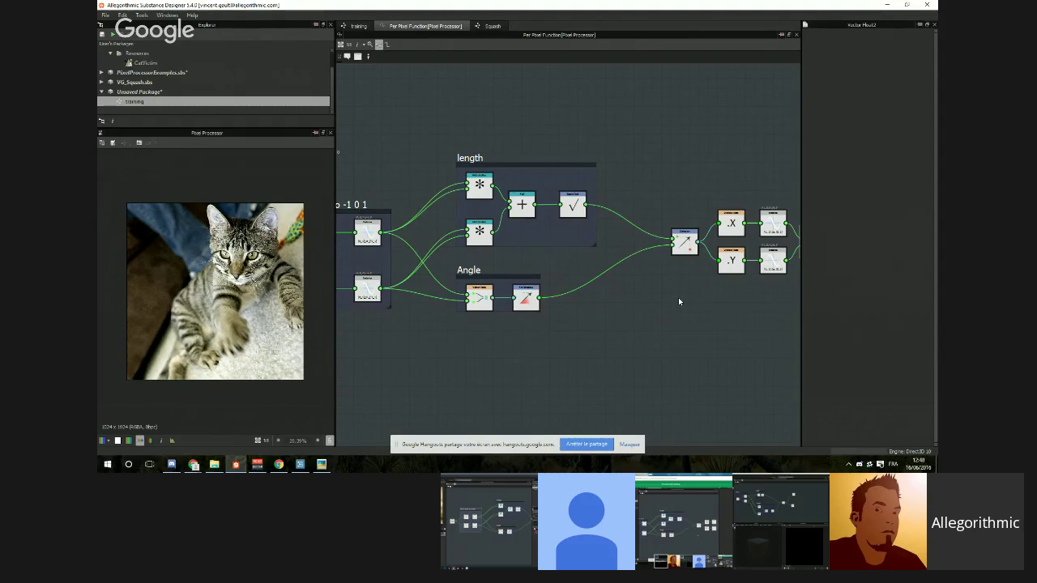
key(alt+Tab)
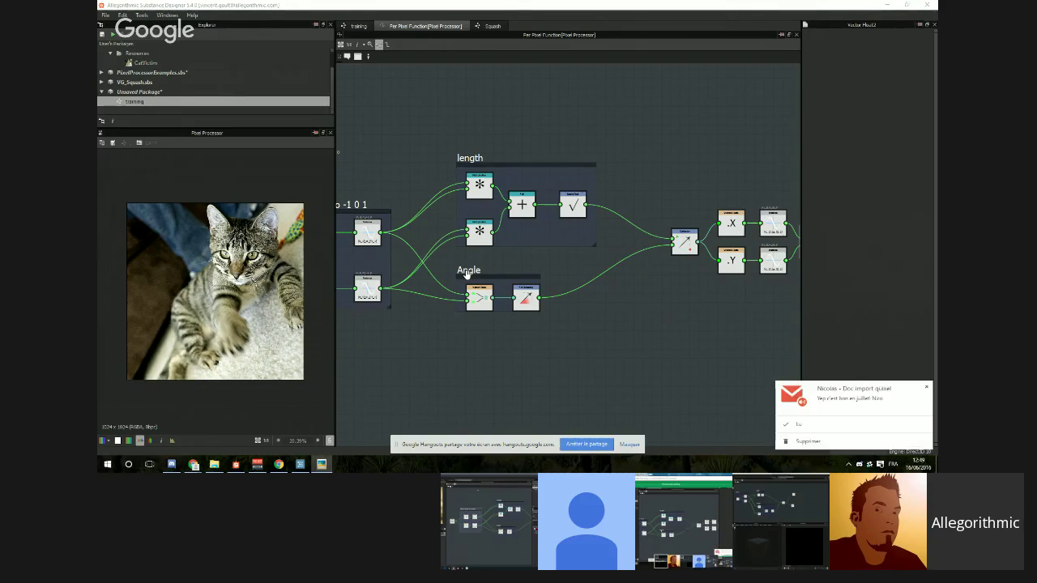
click(927, 387)
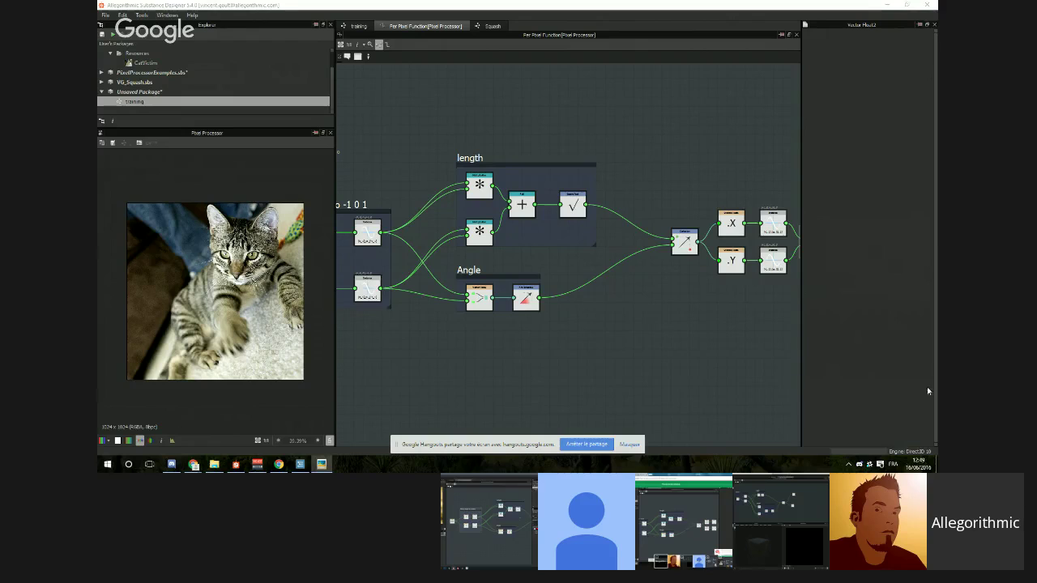
scroll(454, 314, up, 3)
scroll(454, 313, down, 1)
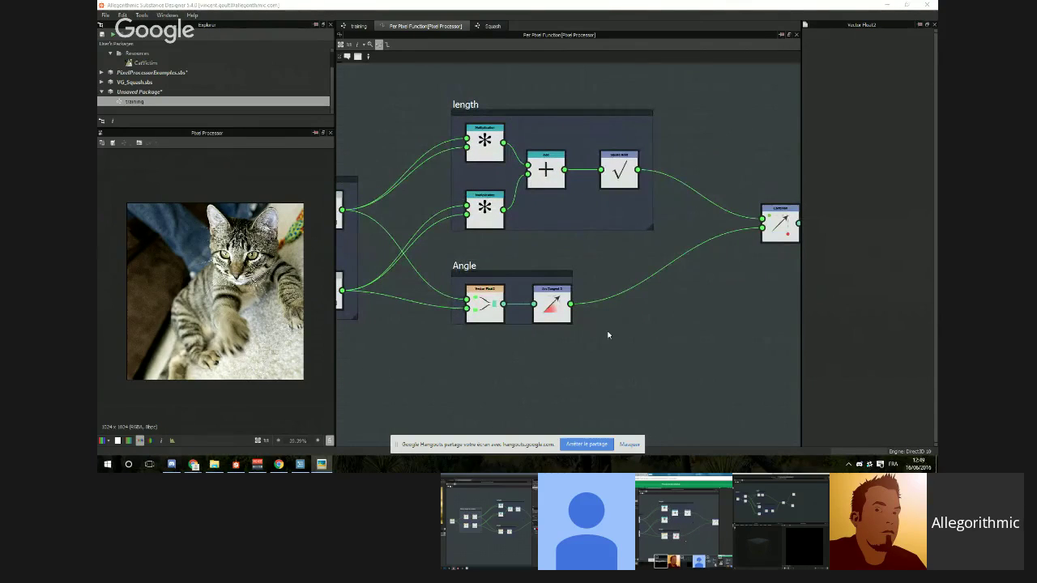
scroll(632, 315, down, 2)
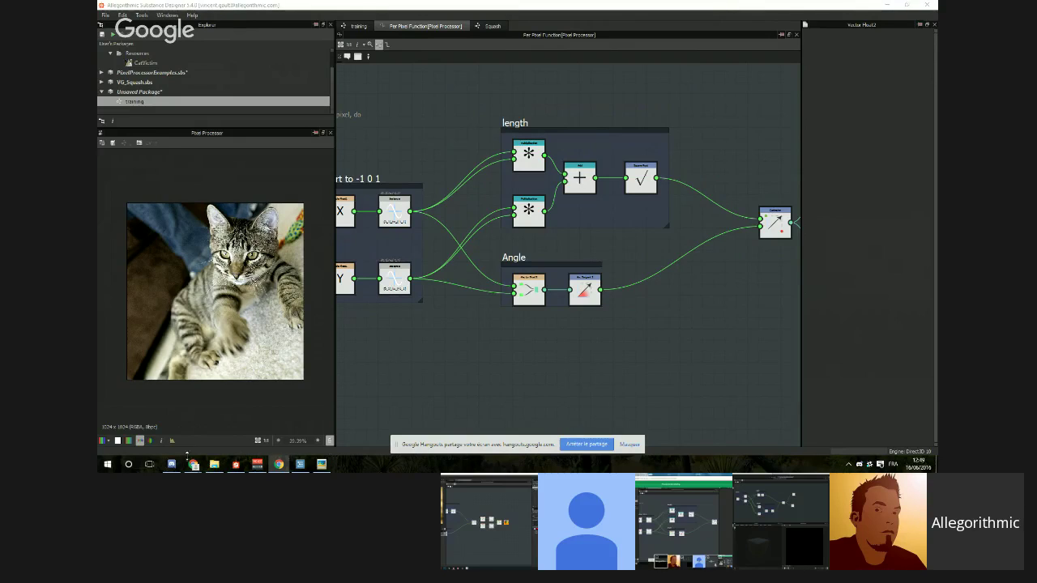
Step: Switch to the browser's Unit Circle page and examine the angles around the circle in degrees and radians, then return to Substance Designer
click(193, 463)
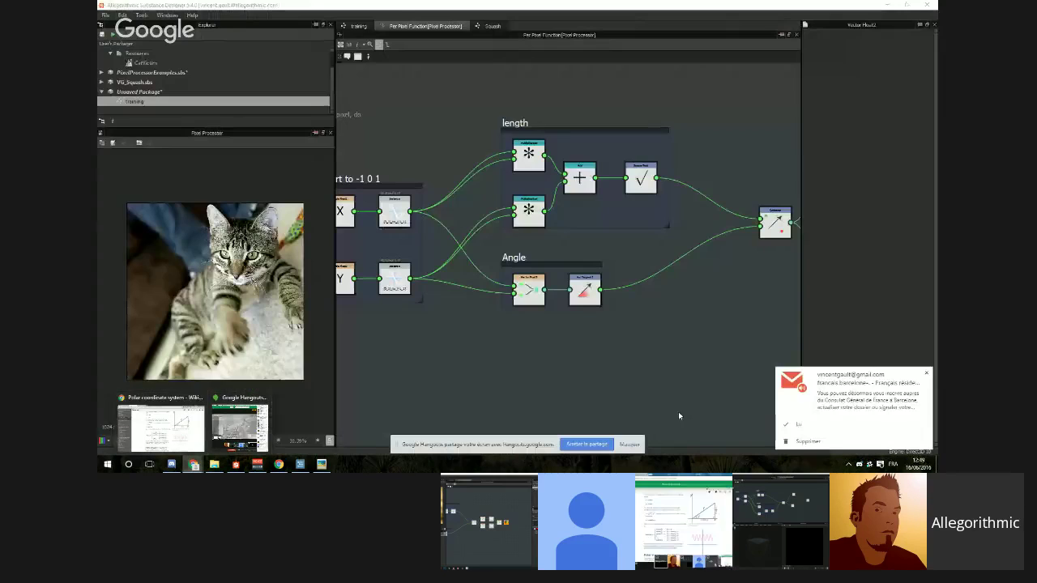
click(926, 373)
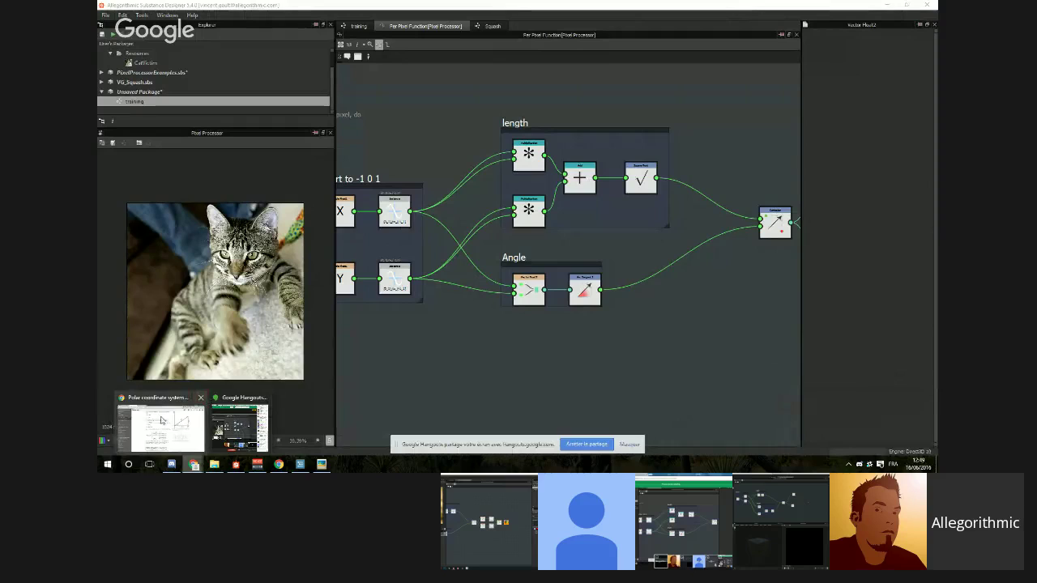
click(159, 420)
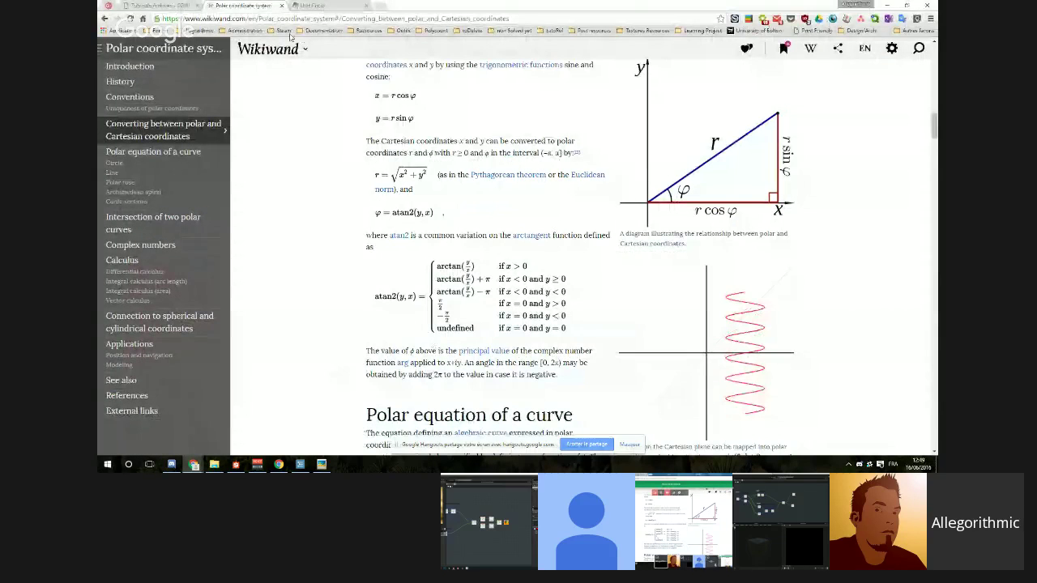
click(328, 5)
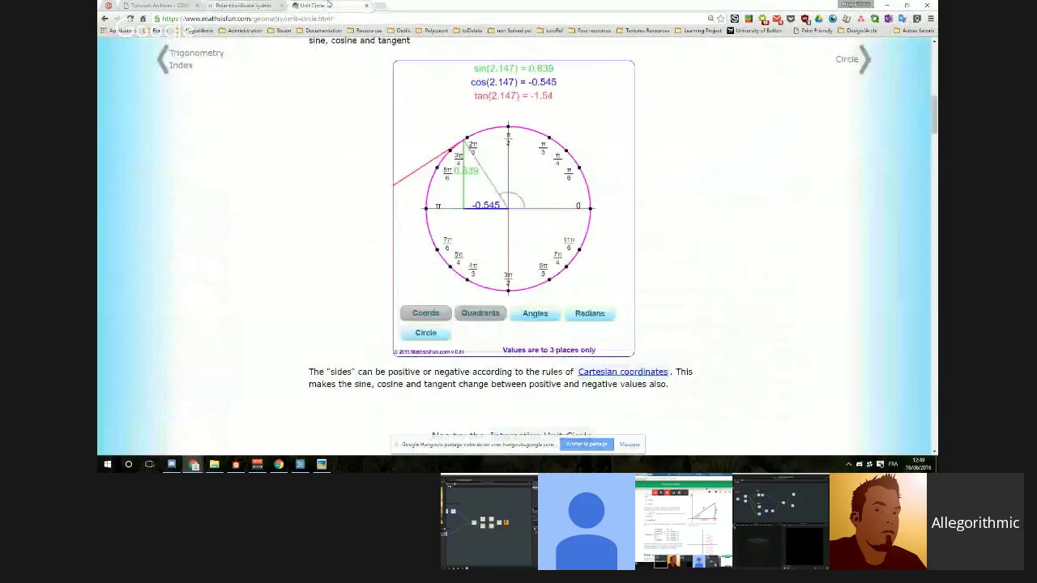
click(584, 318)
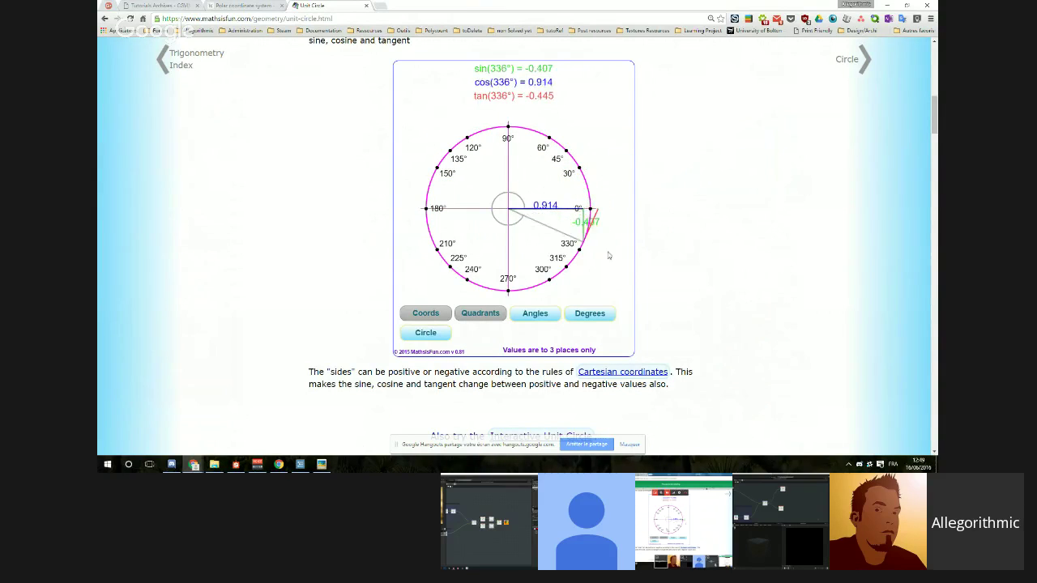
click(605, 317)
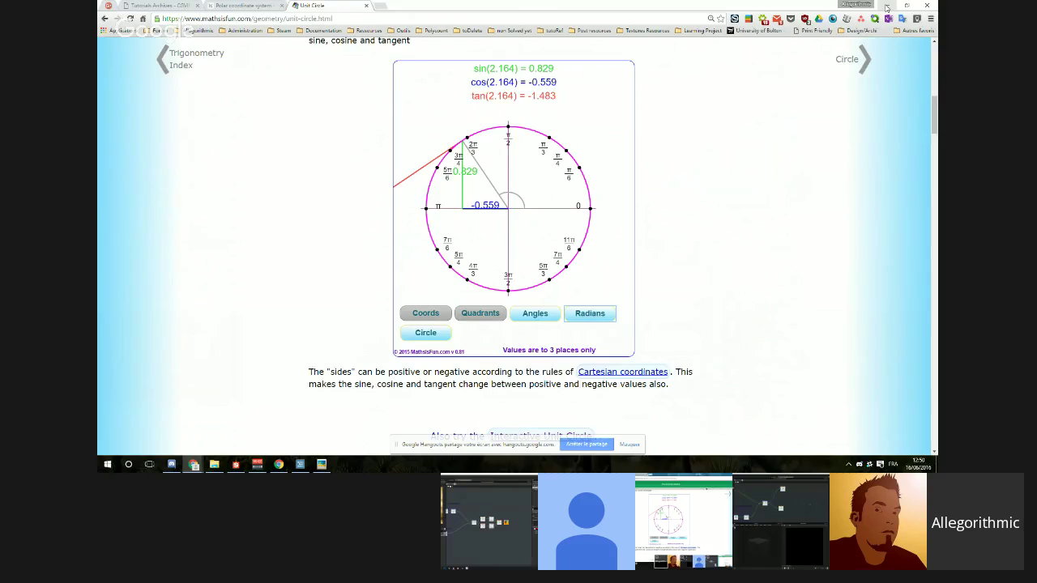
click(887, 5)
Step: Add a Float constant node and place it below the Angle group
middle_drag(592, 352, 624, 321)
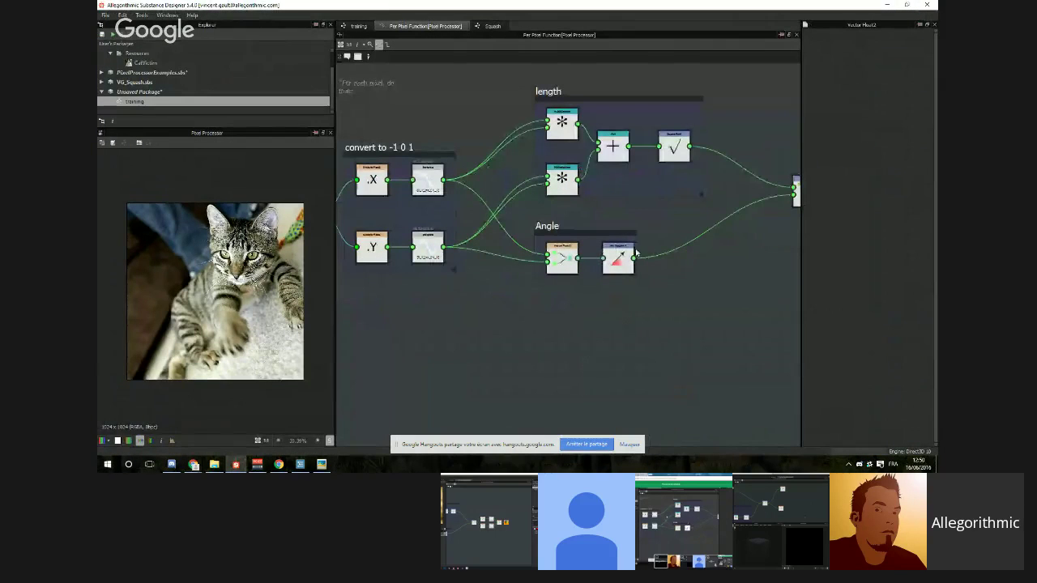
scroll(634, 296, down, 2)
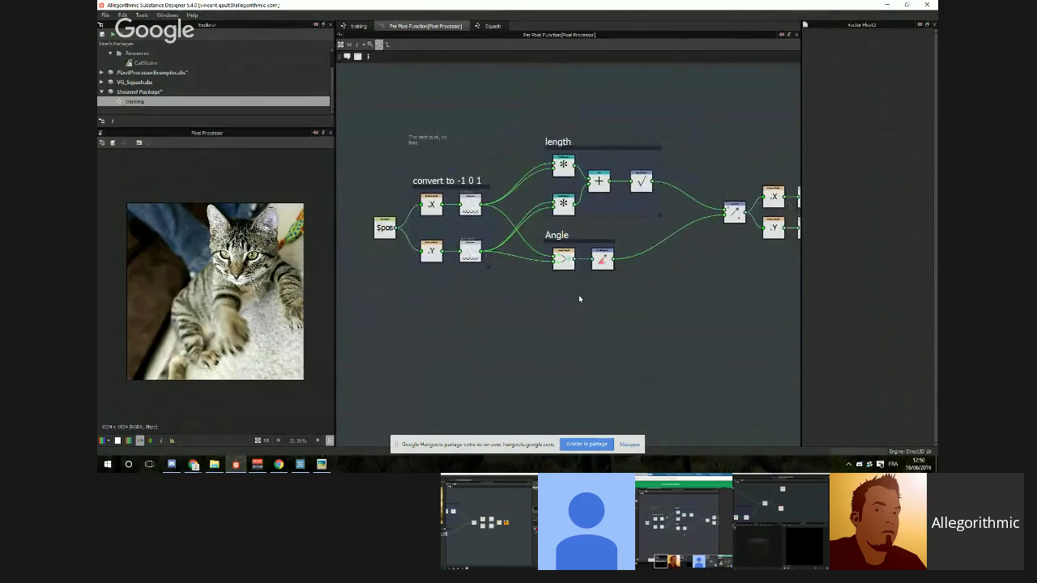
key(space)
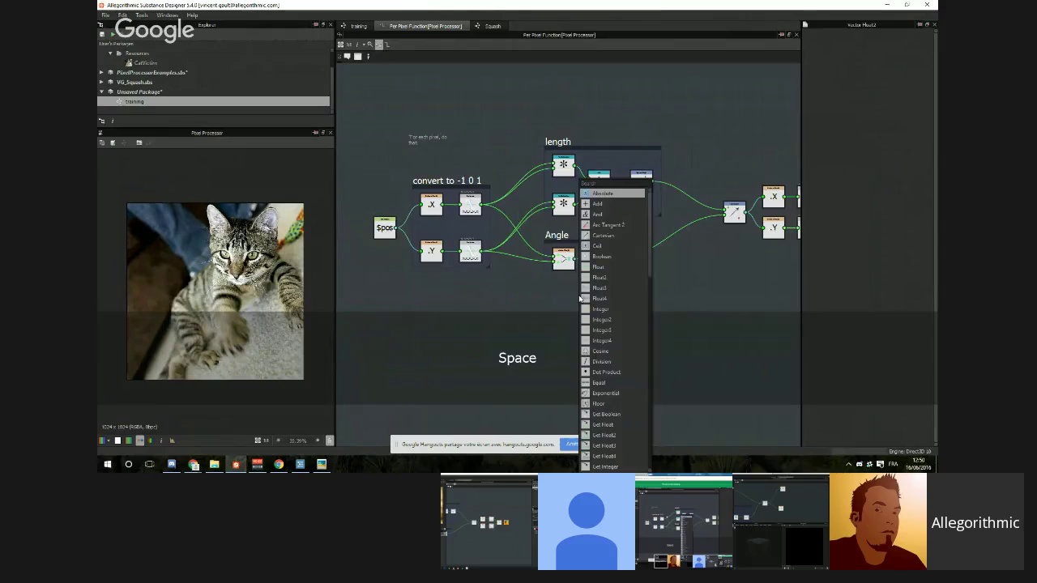
text(float)
key(Return)
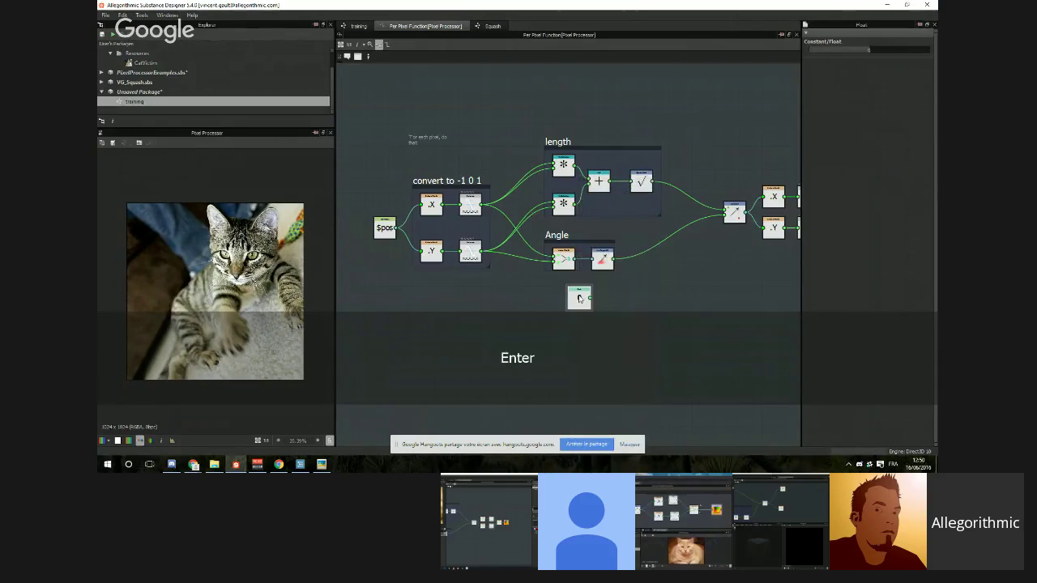
drag(579, 298, 511, 322)
scroll(556, 321, up, 5)
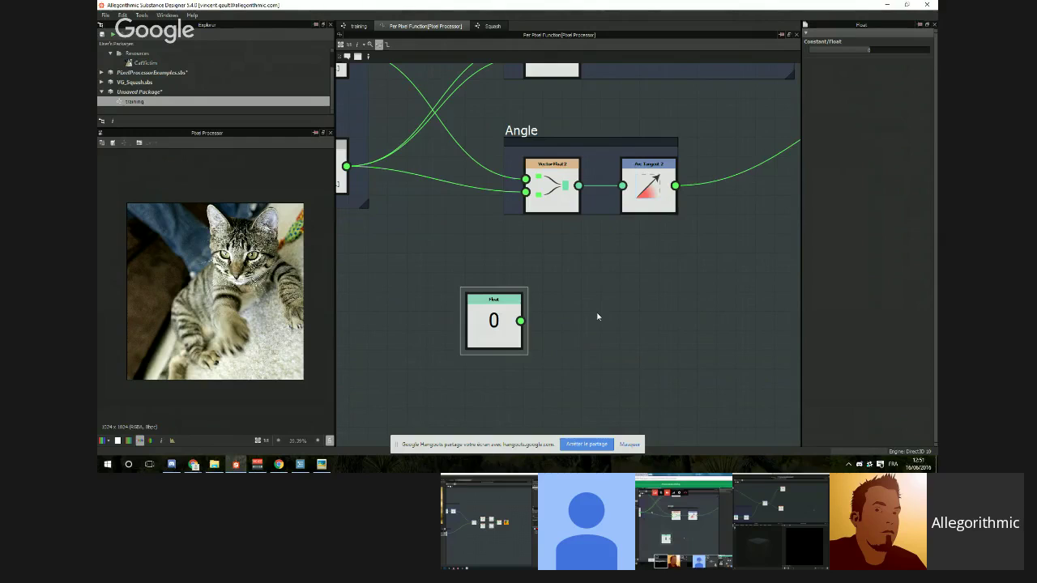
key(space)
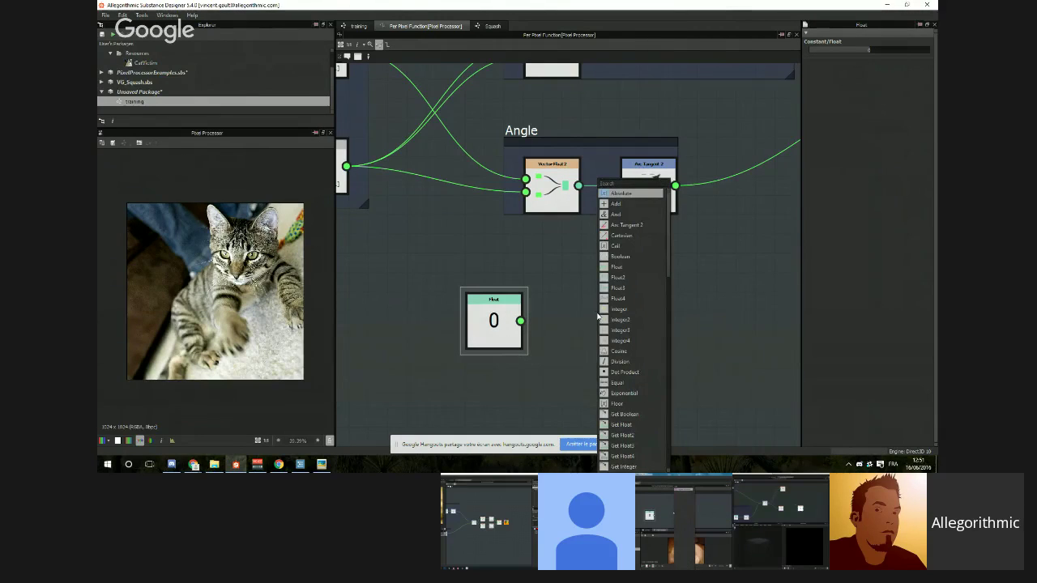
text(tur)
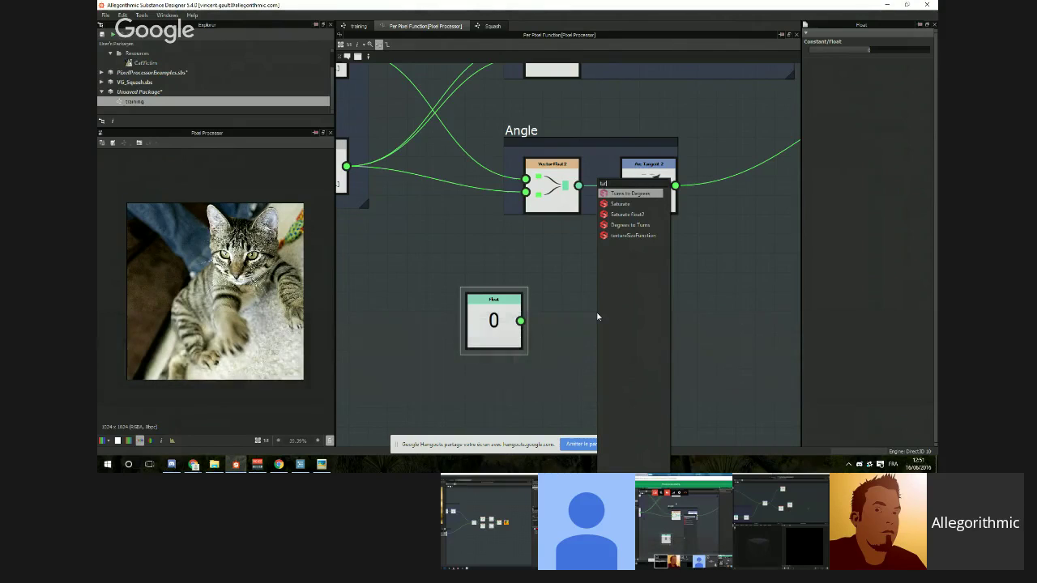
text(n)
key(BackSpace)
key(BackSpace)
key(BackSpace)
key(BackSpace)
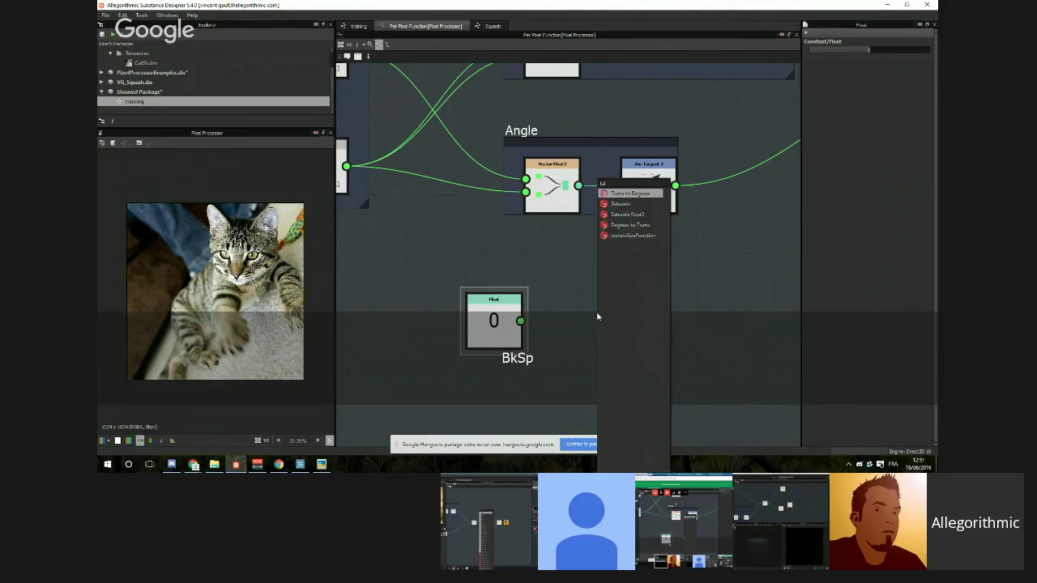
key(Escape)
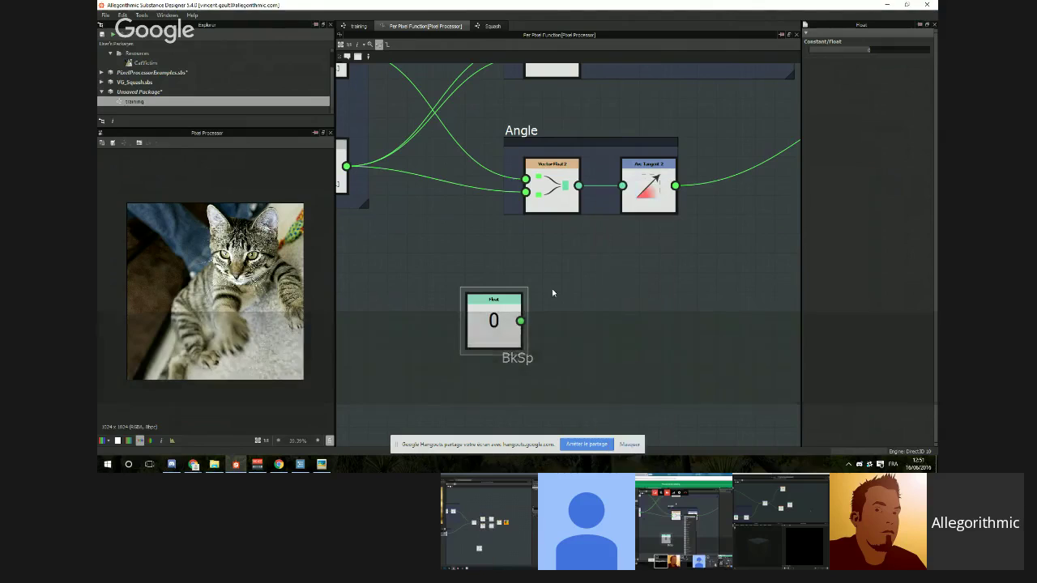
Step: Shift the Float node slightly right and insert an Add node to its right, below the Angle group's output link
middle_drag(558, 291, 458, 265)
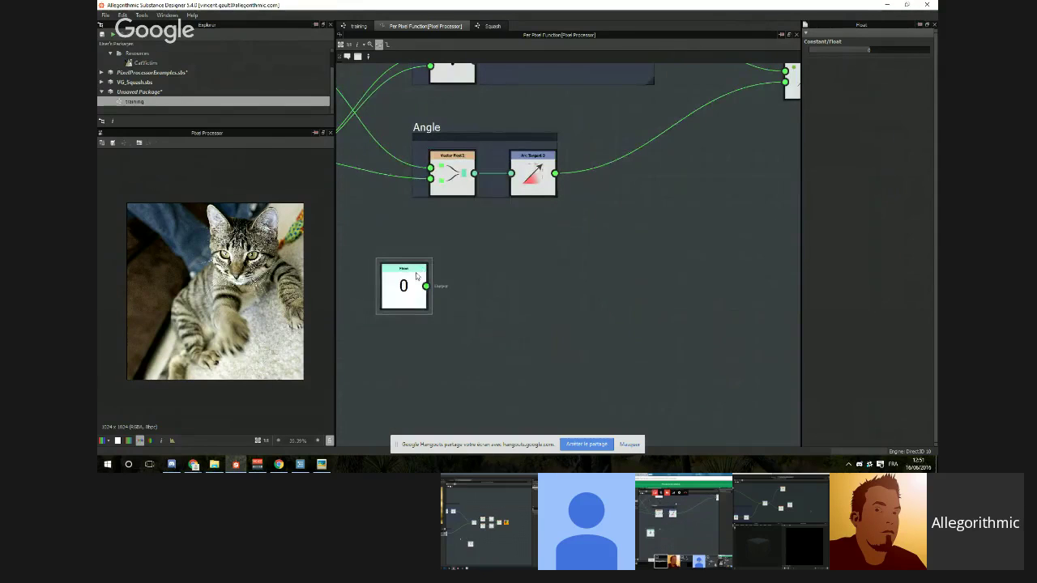
drag(417, 277, 482, 277)
key(space)
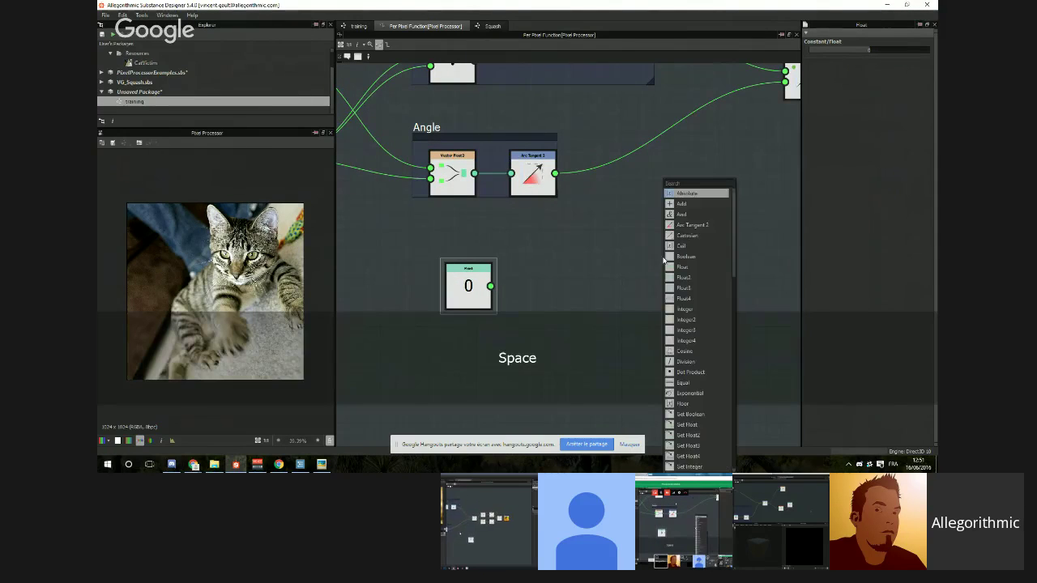
text(add)
key(Return)
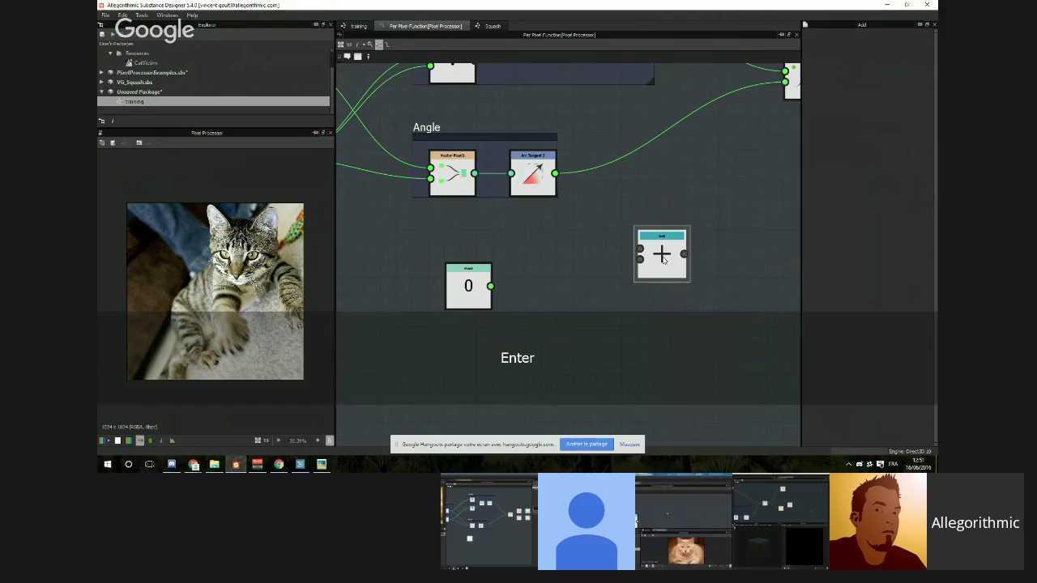
Step: Connect the Float and Arc Tangent 2 outputs to the Add node and link the sum to the Cartesian node's angle input
drag(663, 259, 632, 242)
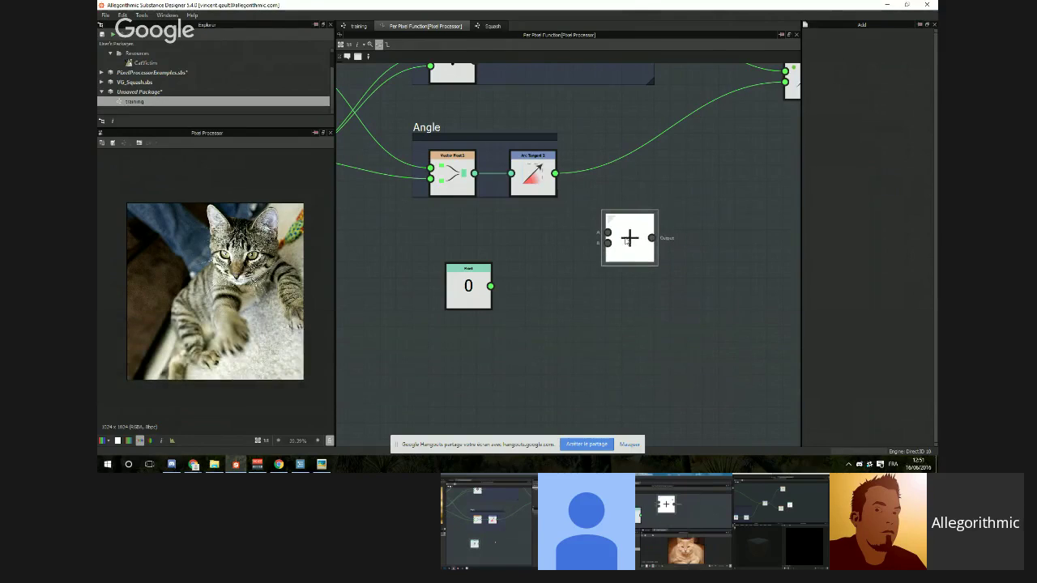
drag(491, 286, 606, 242)
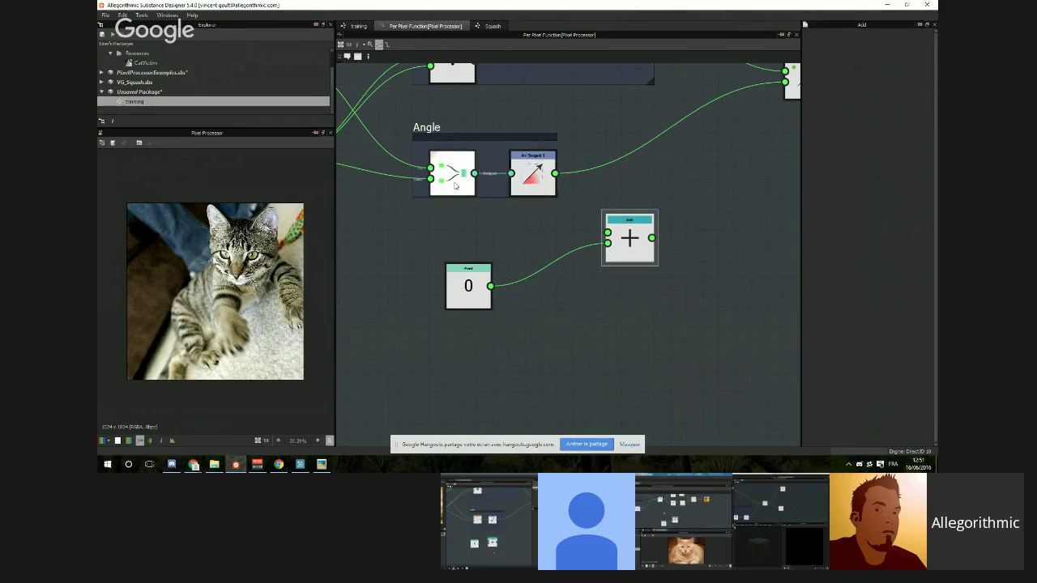
drag(578, 181, 607, 233)
middle_drag(788, 212, 740, 244)
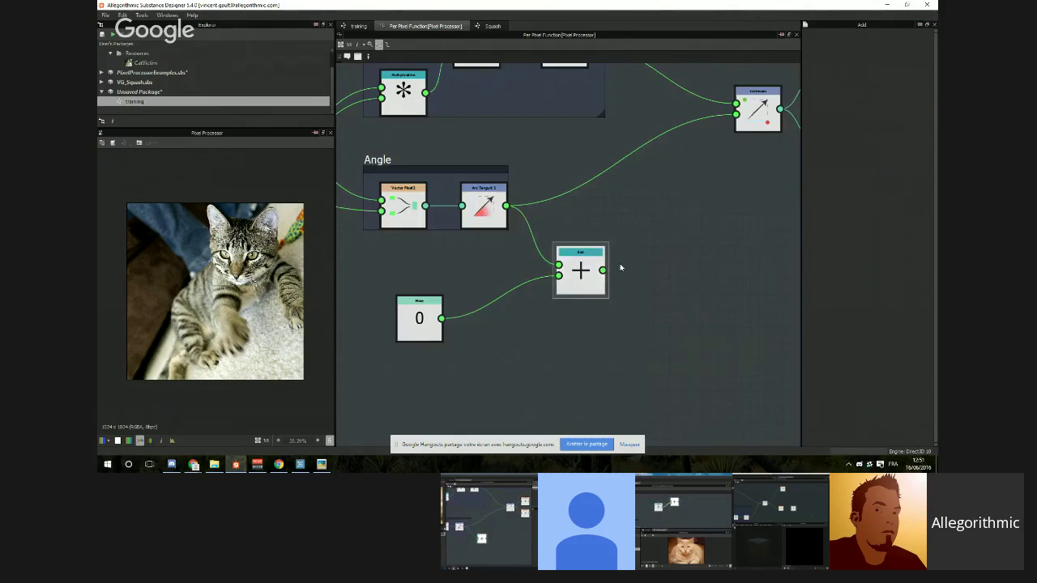
drag(687, 186, 736, 113)
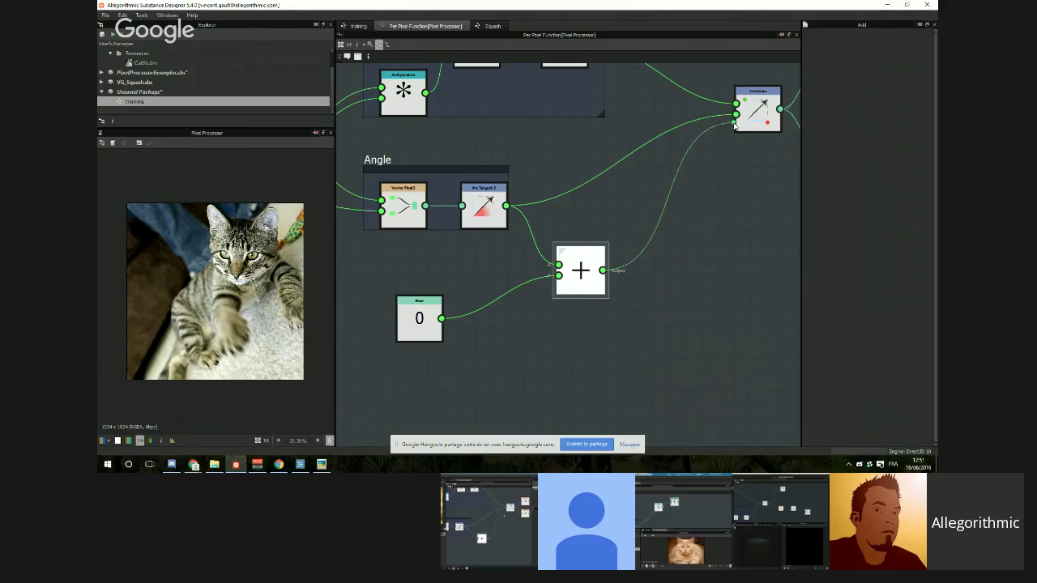
scroll(587, 404, down, 1)
middle_drag(524, 364, 554, 341)
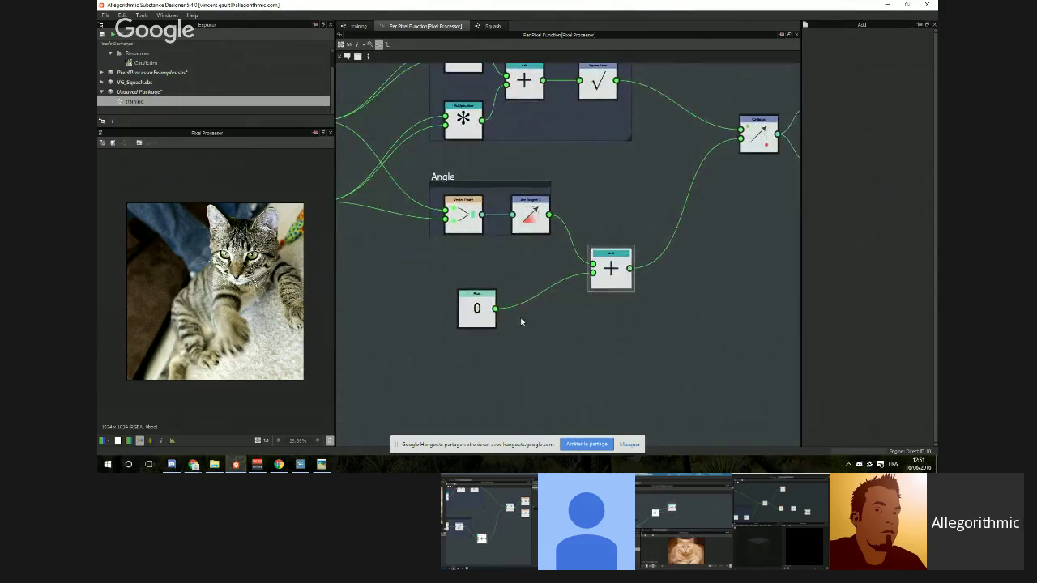
Step: Move the Float node closer to the Add node and set its constant to 0.131
drag(470, 307, 523, 294)
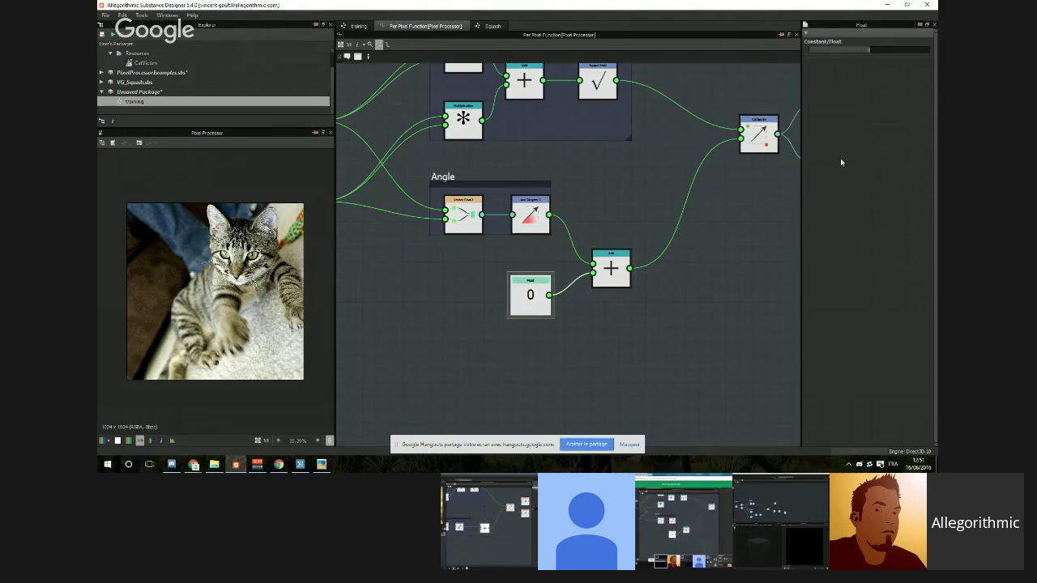
mouse_move(870, 49)
mouse_down()
mouse_move(918, 60)
mouse_move(803, 64)
mouse_move(932, 65)
mouse_move(838, 65)
mouse_move(878, 67)
mouse_up()
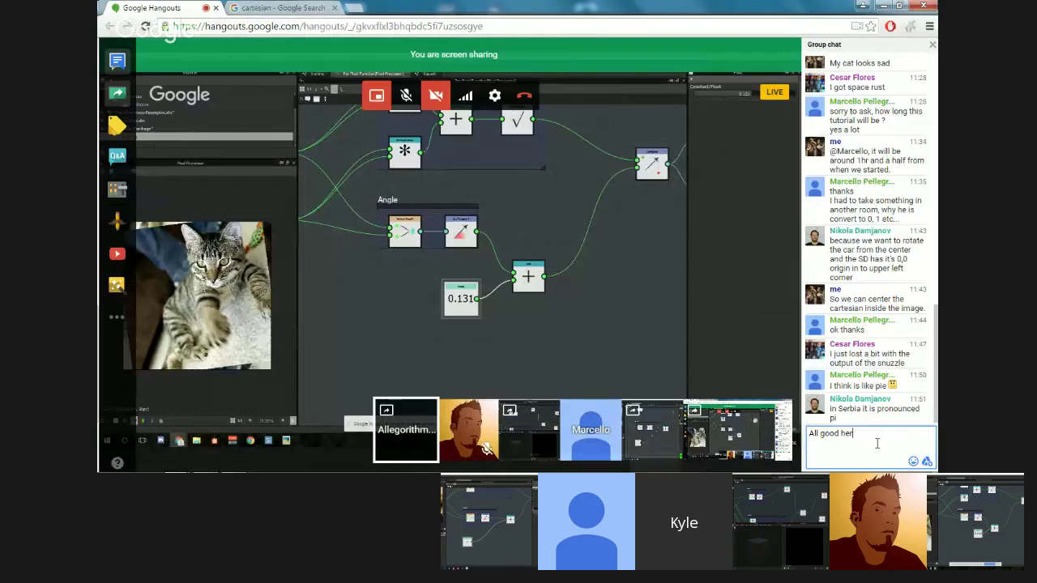
Step: Switch to the Google Hangouts group chat and send the message "All good here!"
text(e!)
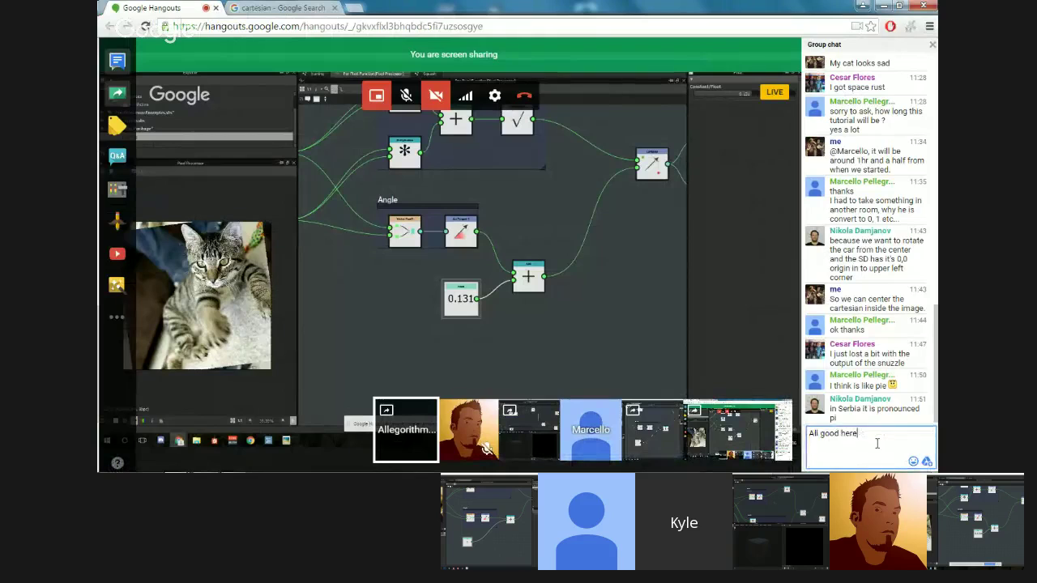
key(Return)
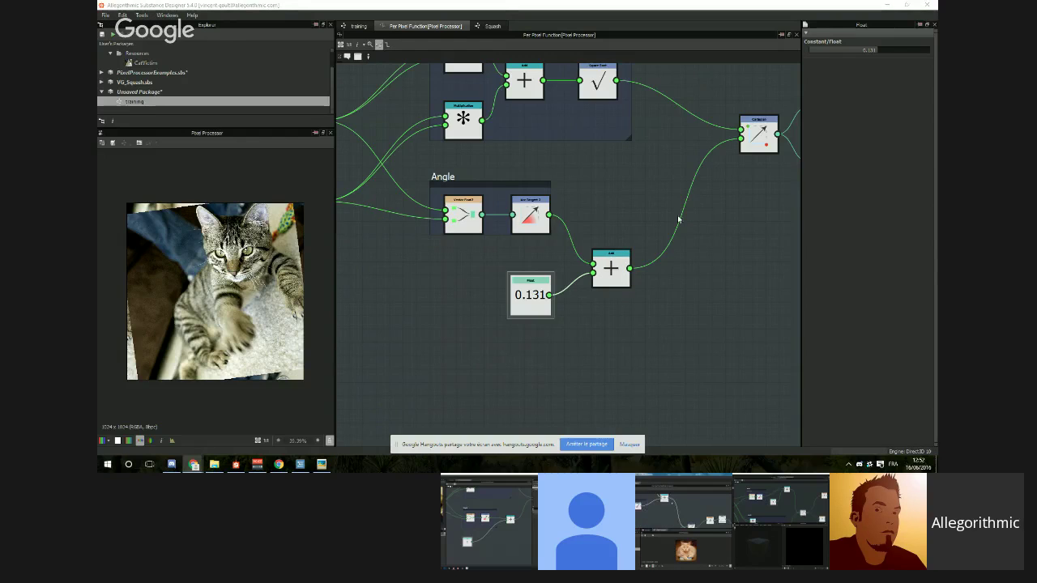
Step: Return to Substance Designer and raise the Float constant to 0.365
scroll(504, 306, down, 5)
key(f)
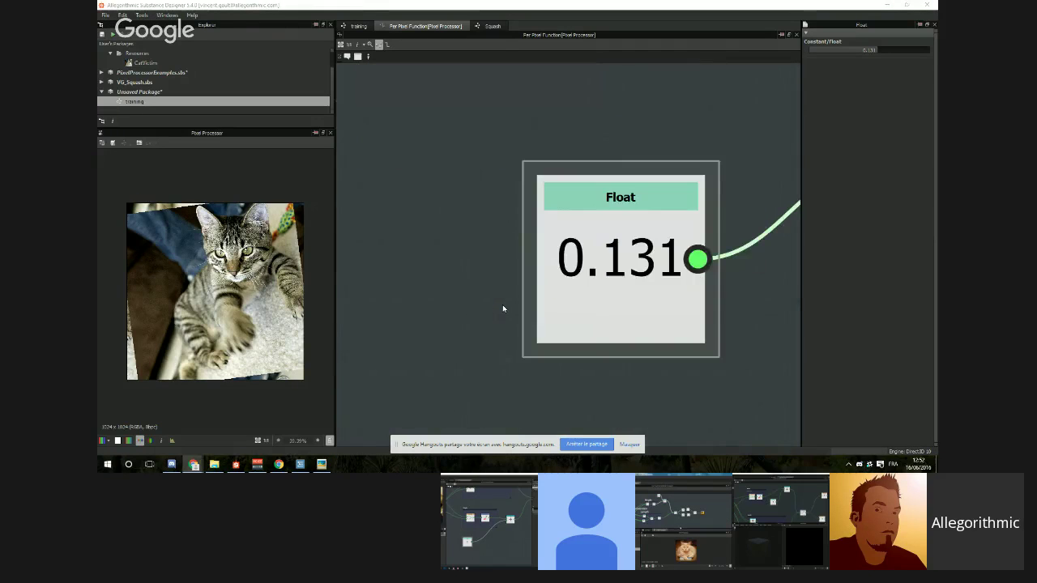
scroll(664, 191, down, 7)
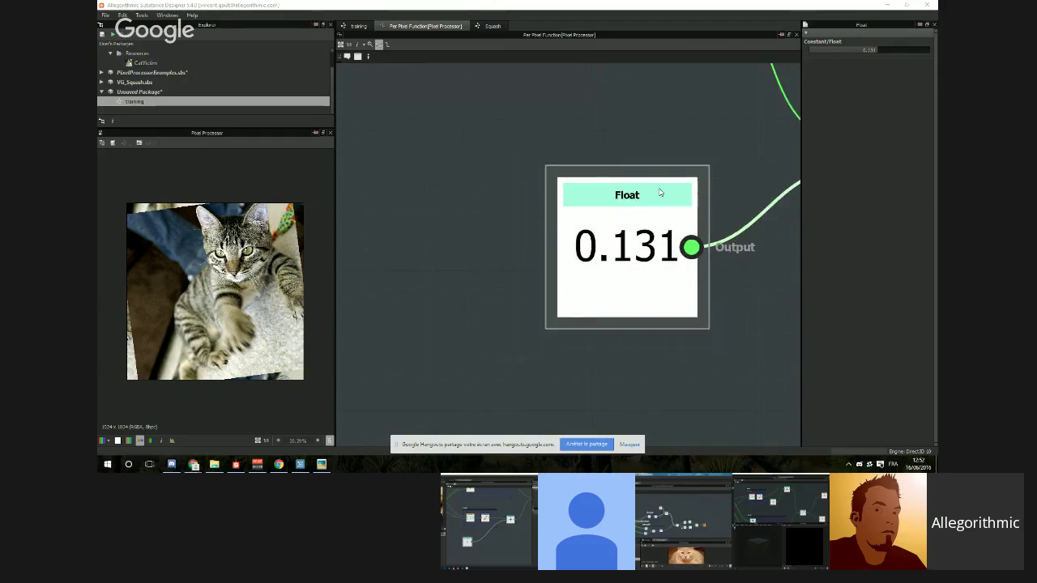
middle_drag(671, 179, 589, 222)
drag(583, 246, 557, 249)
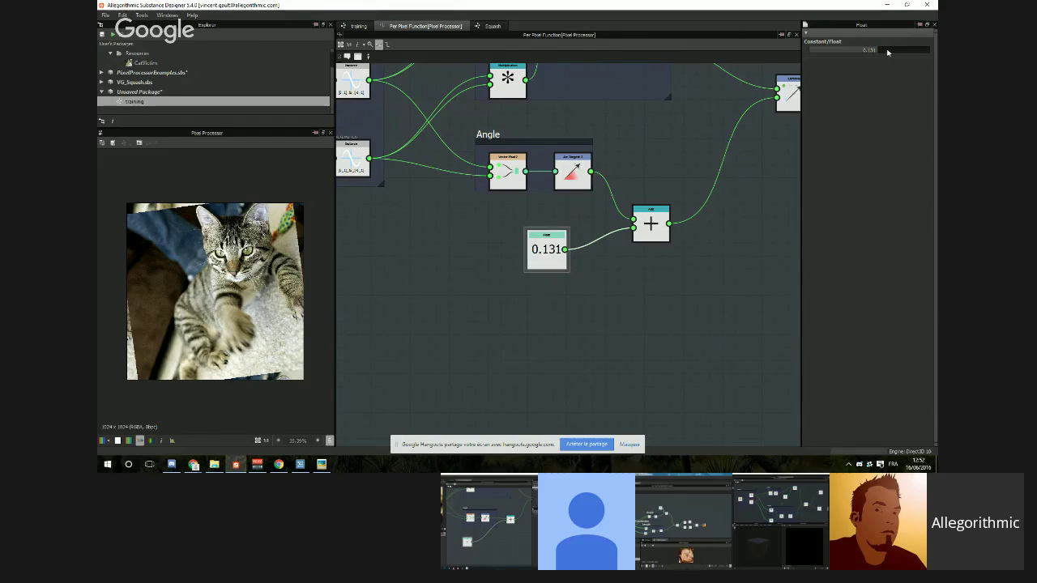
drag(876, 50, 902, 50)
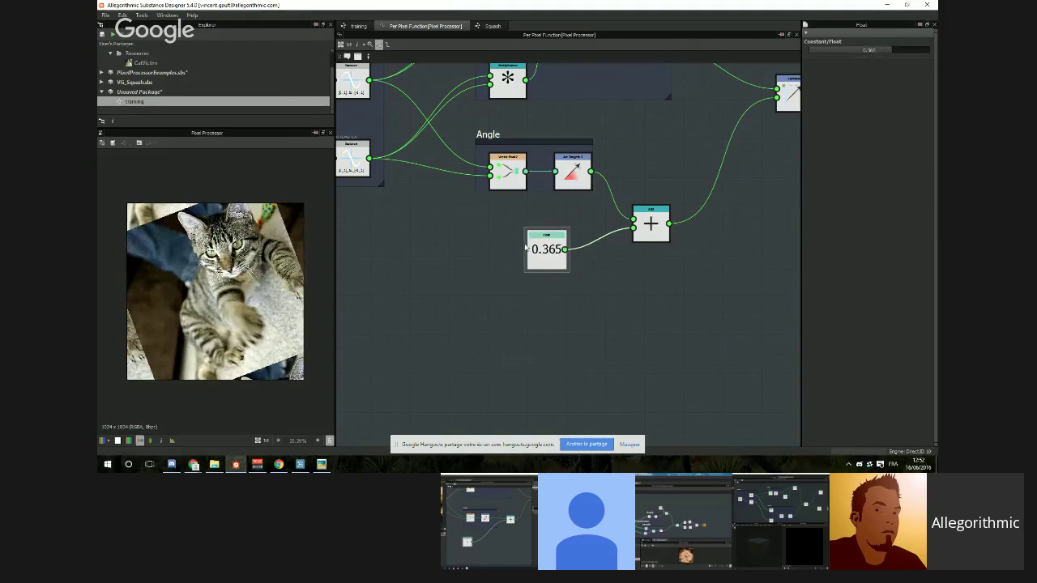
Step: Reset the Float node's constant to 0
double_click(868, 51)
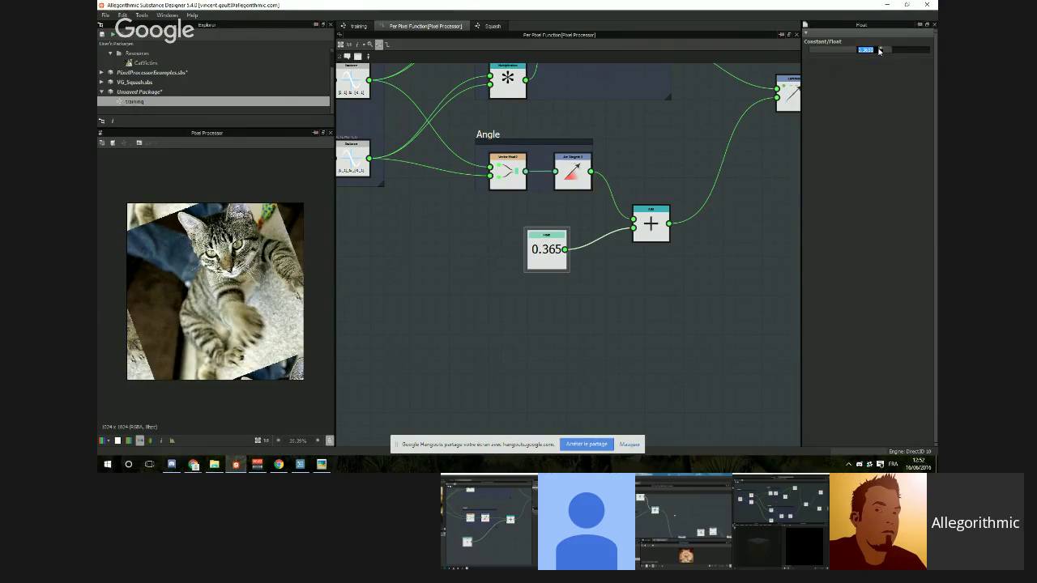
text(0)
key(Return)
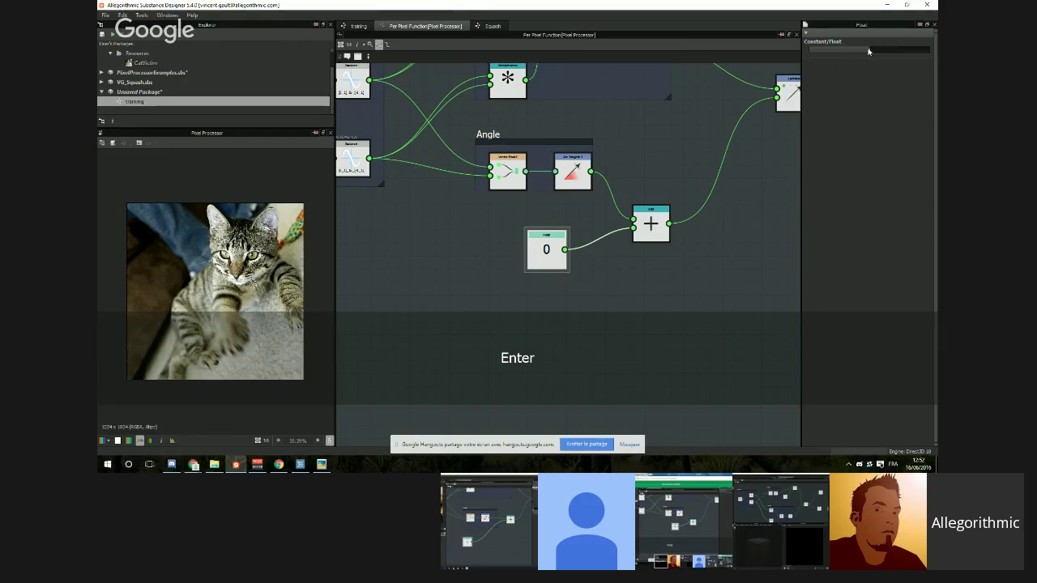
Step: Align the Float node beneath the Angle group's Vector Float2 node, and dismiss the e-mail notification
scroll(701, 252, down, 3)
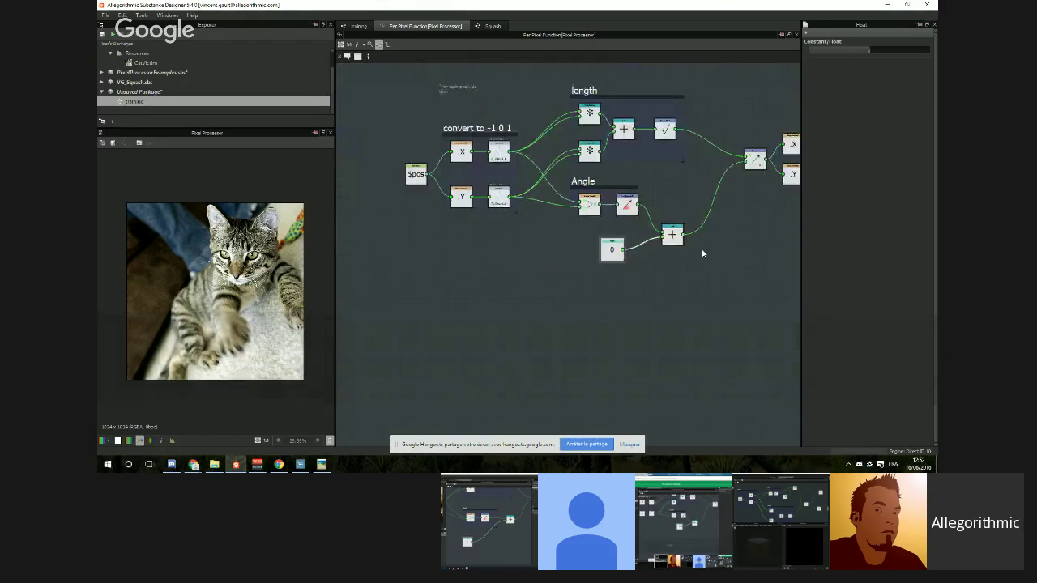
drag(604, 255, 574, 285)
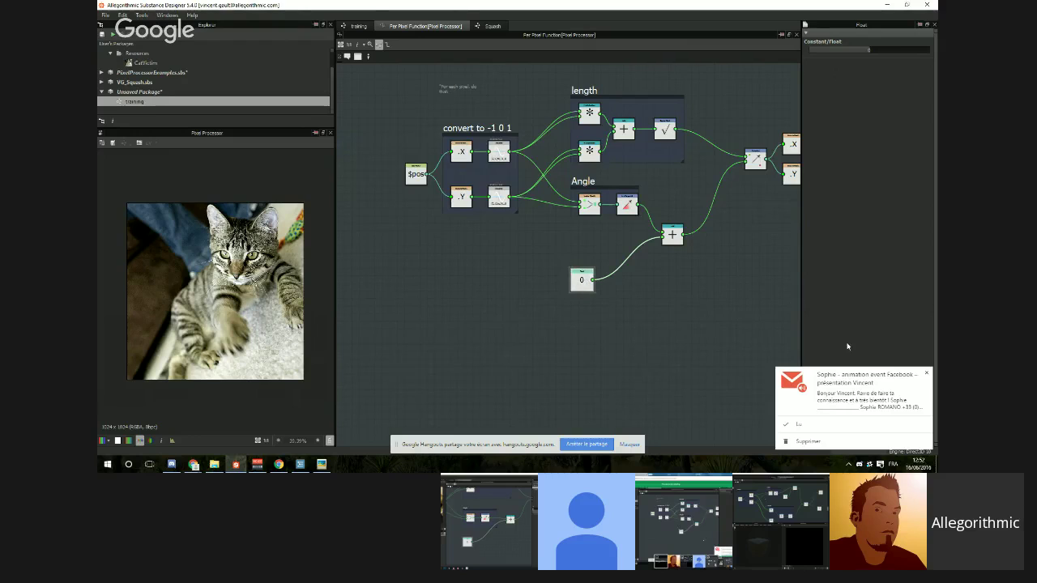
click(926, 373)
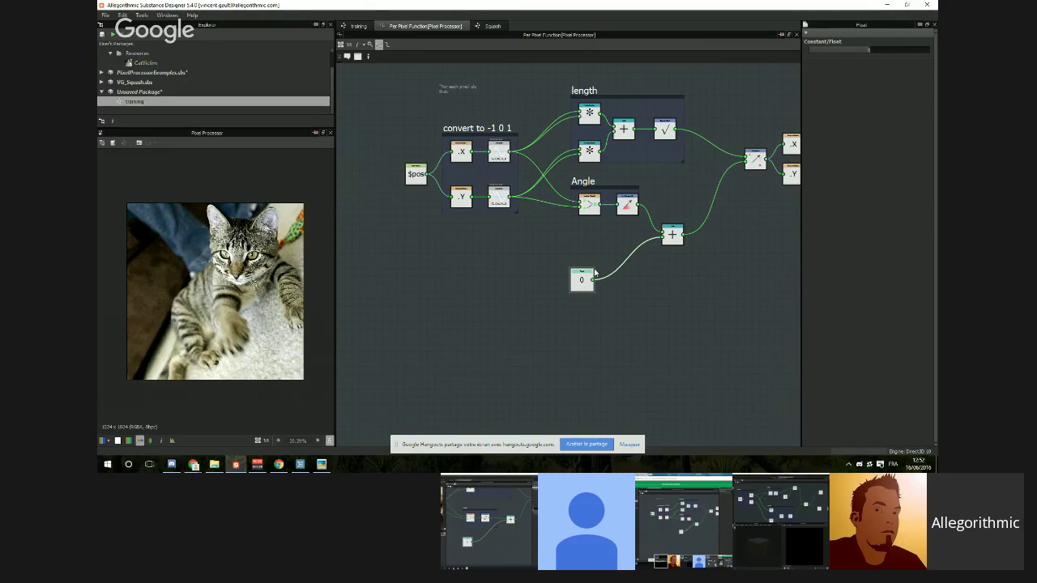
drag(582, 282, 590, 272)
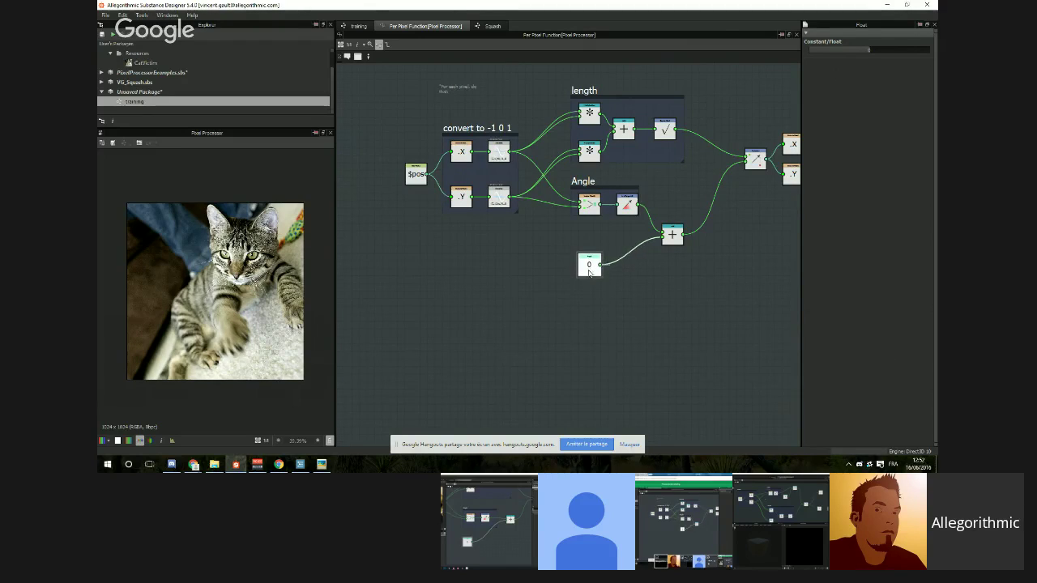
middle_drag(685, 248, 644, 249)
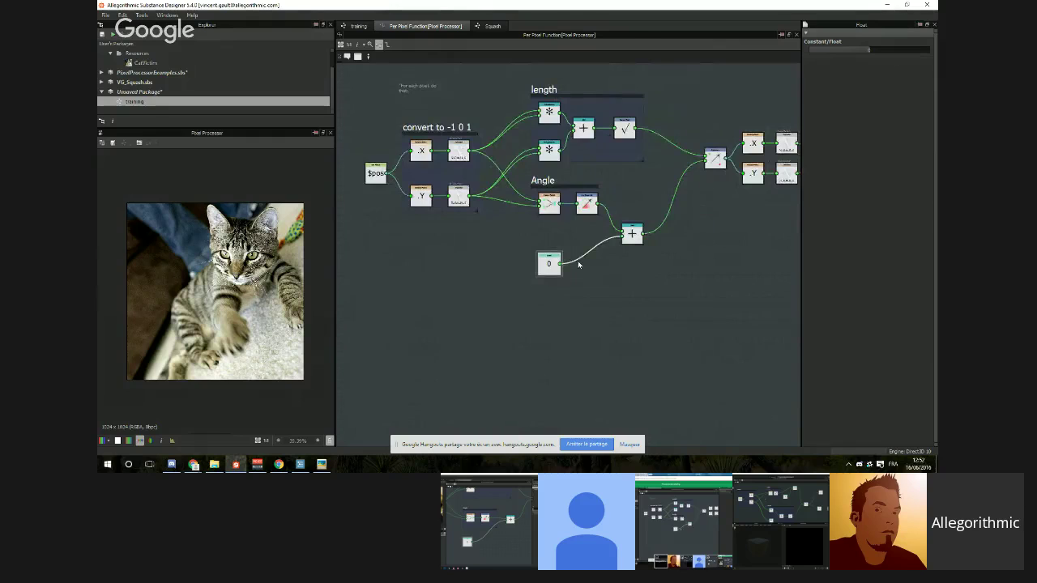
scroll(578, 264, up, 2)
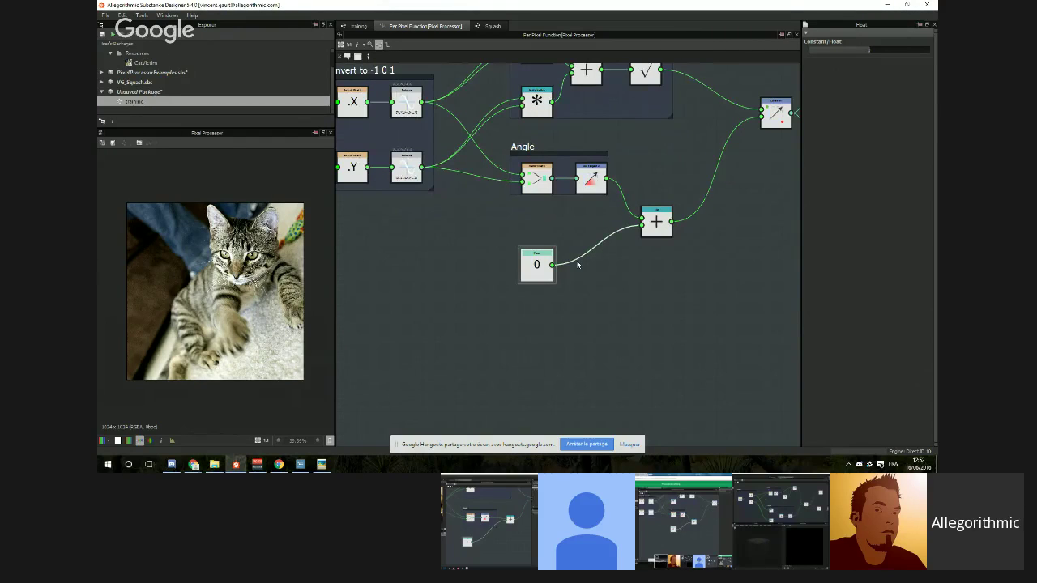
drag(536, 264, 535, 253)
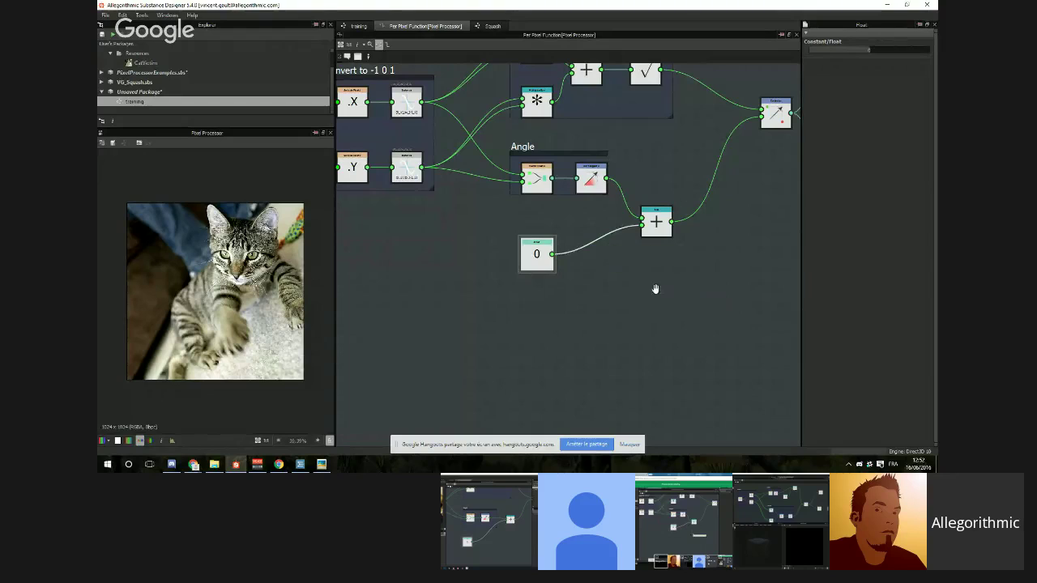
middle_drag(657, 290, 592, 286)
scroll(592, 287, down, 1)
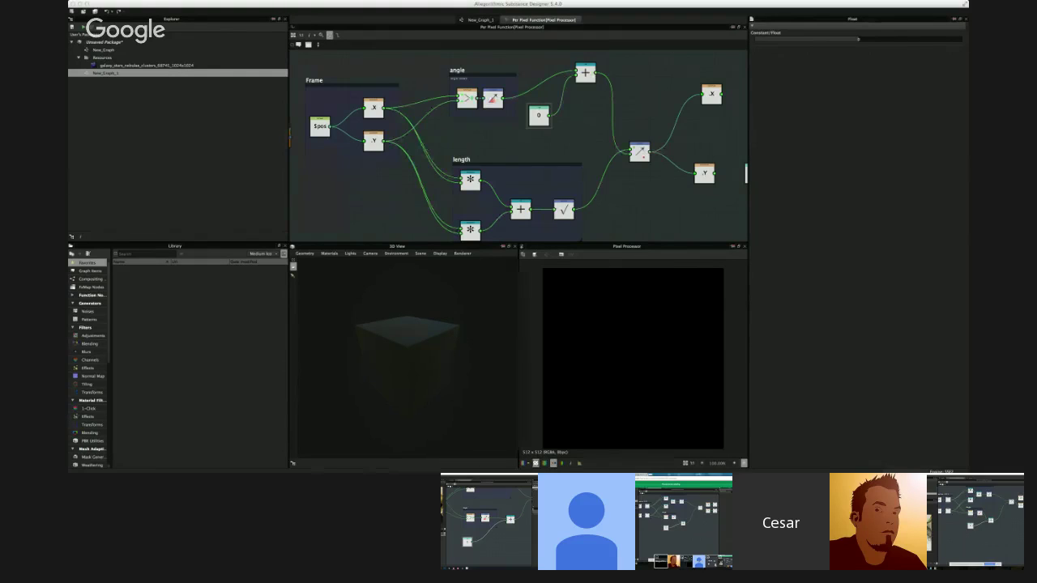
Step: Paste two [0_1]_to_[-1_1] function instances between the Frame group and the angle group
scroll(377, 113, up, 5)
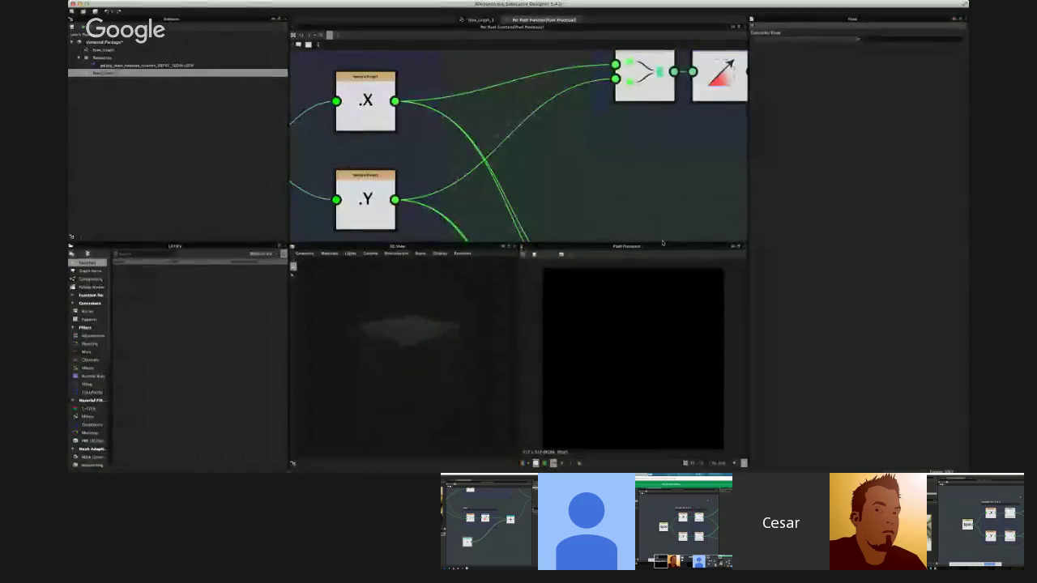
key(super+v)
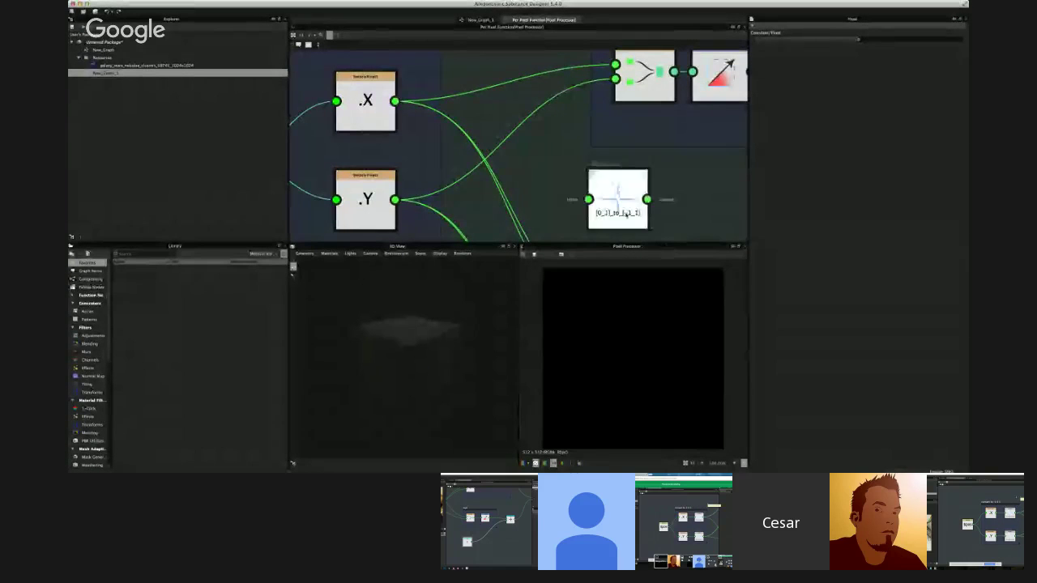
click(672, 200)
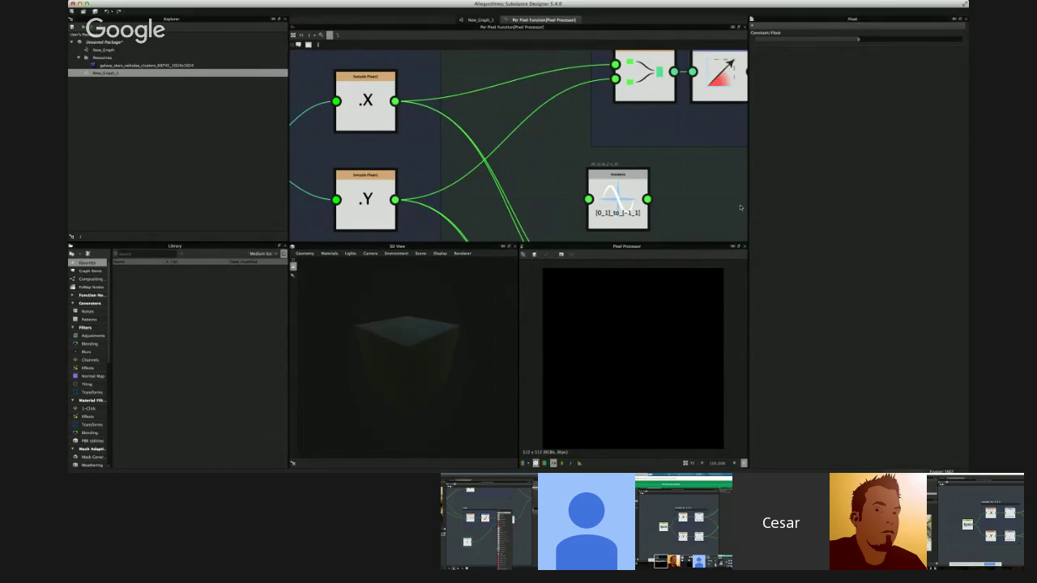
click(605, 187)
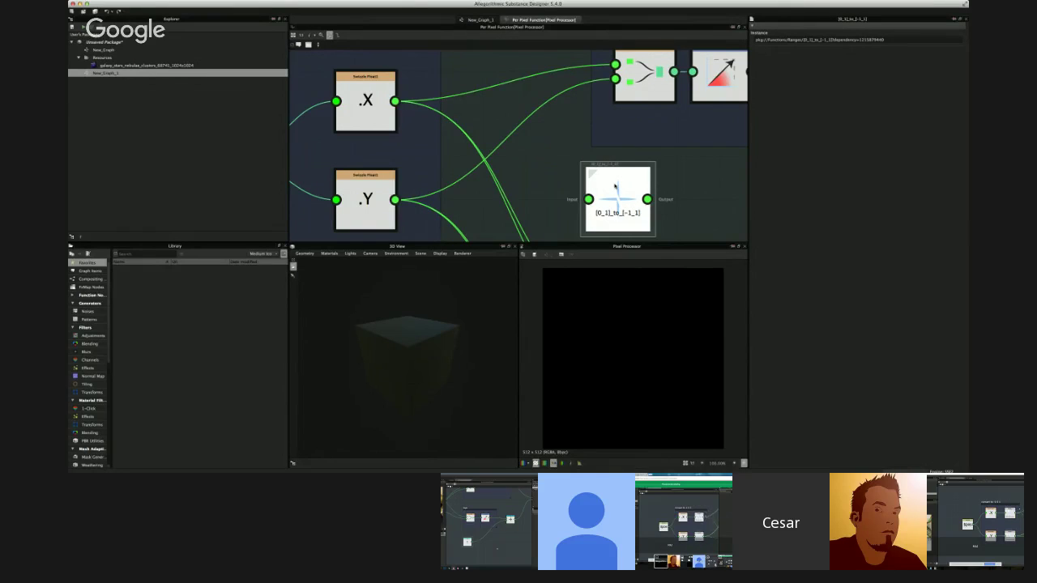
scroll(622, 188, down, 3)
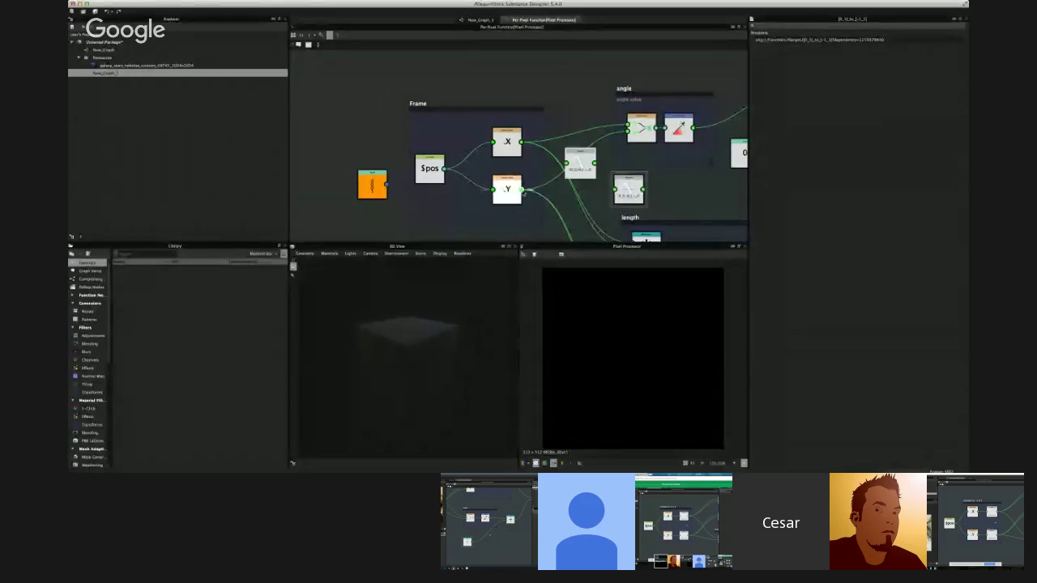
Step: Route the Frame group's .X and .Y outputs through separate [0_1]_to_[-1_1] instances feeding angle and length, and place the X instance beside .X
shift+drag(523, 190, 545, 197)
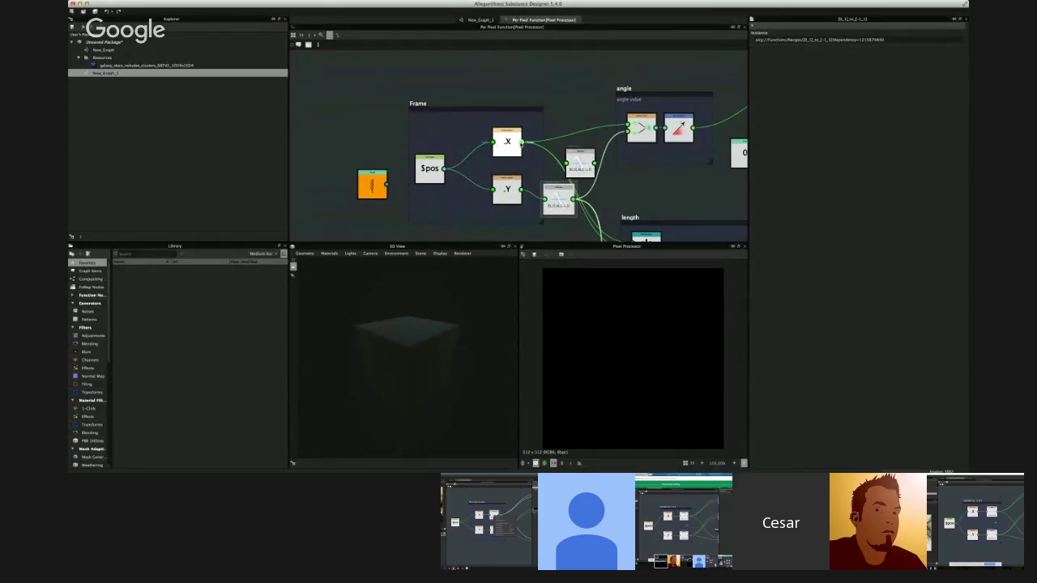
shift+drag(521, 143, 593, 164)
drag(529, 158, 522, 144)
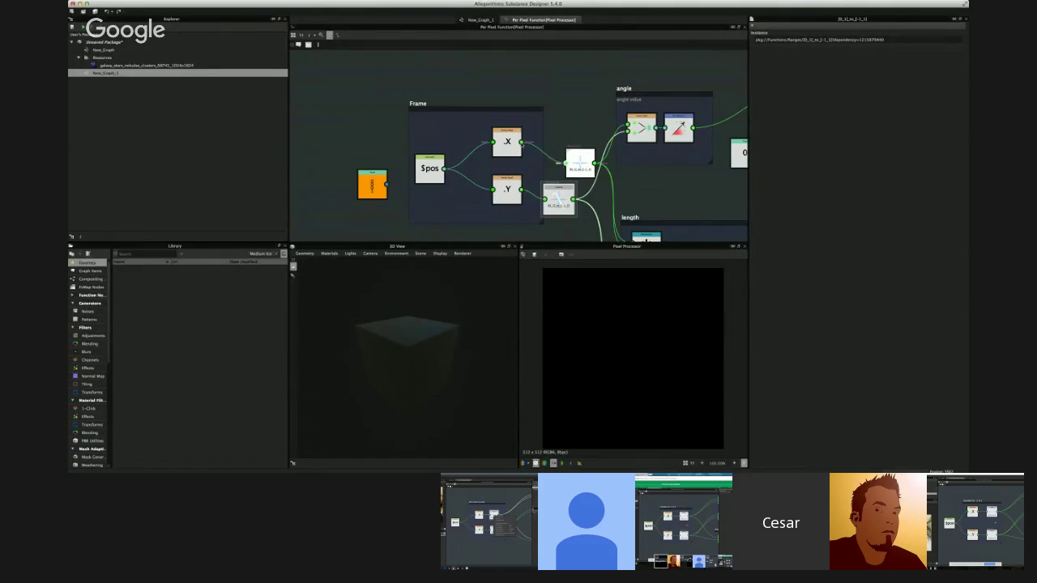
drag(578, 164, 552, 143)
Step: Copy the X-side [0_1]_to_[-1_1] instance and place the copy near the .X and .Y nodes after the Cartesian node
scroll(584, 146, down, 3)
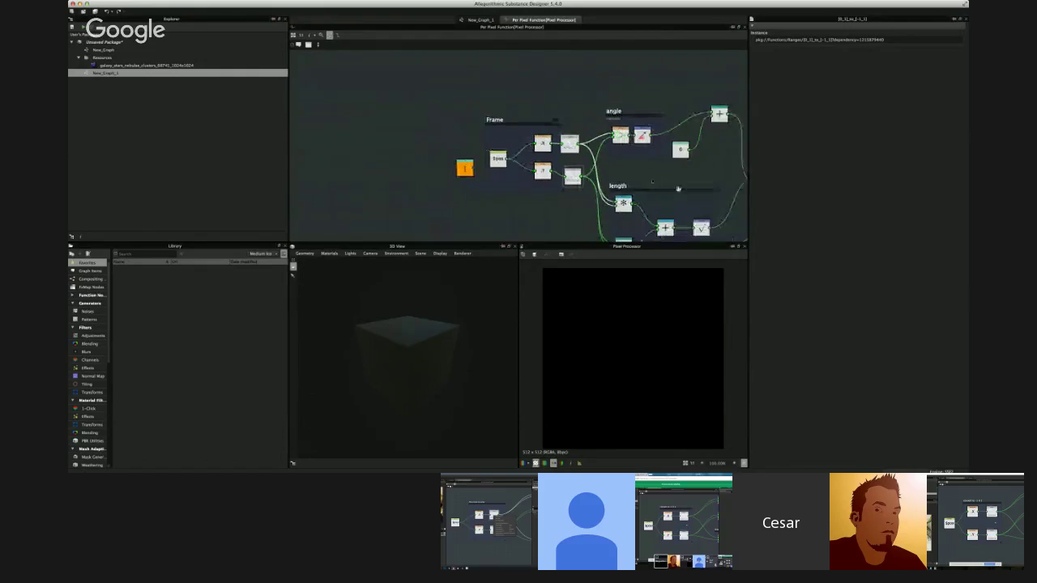
middle_drag(668, 176, 555, 140)
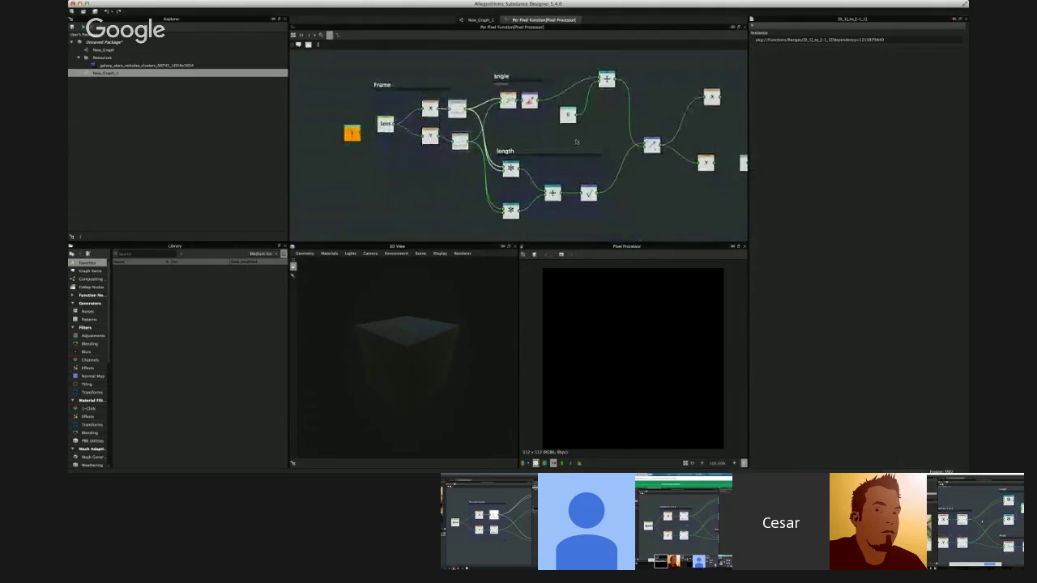
middle_drag(631, 156, 578, 160)
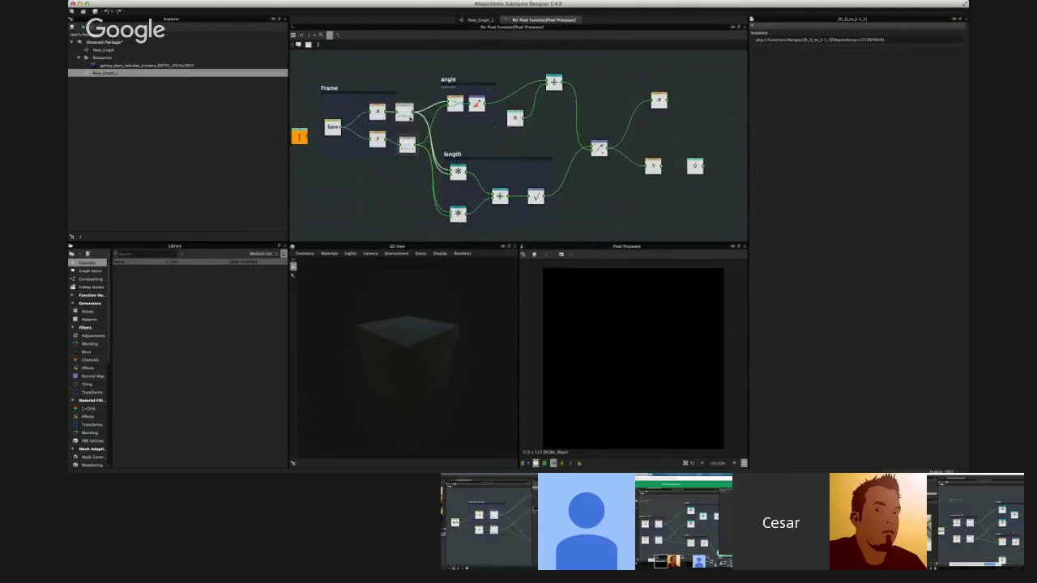
drag(407, 116, 687, 140)
click(599, 149)
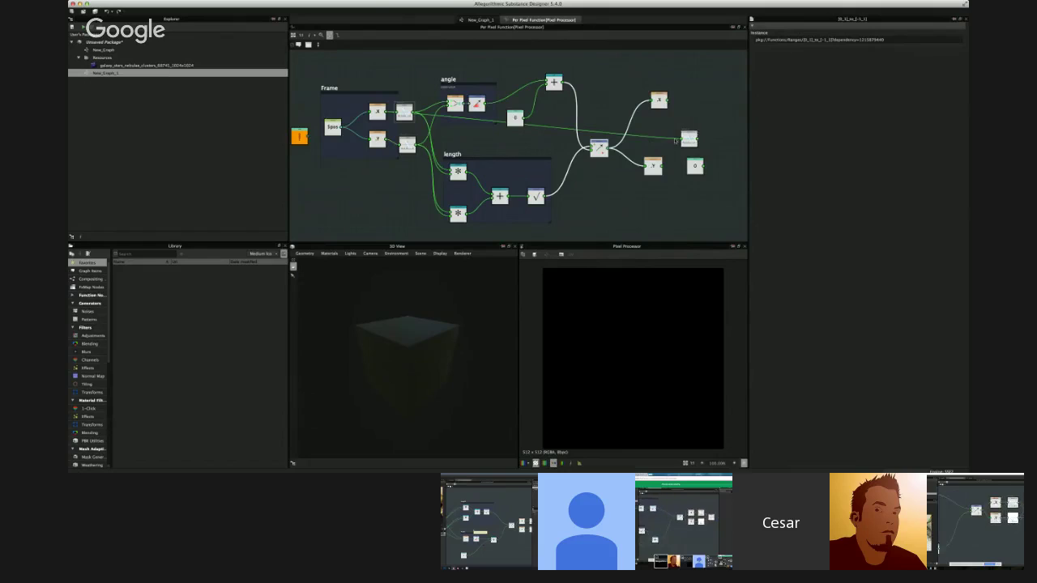
scroll(420, 115, up, 2)
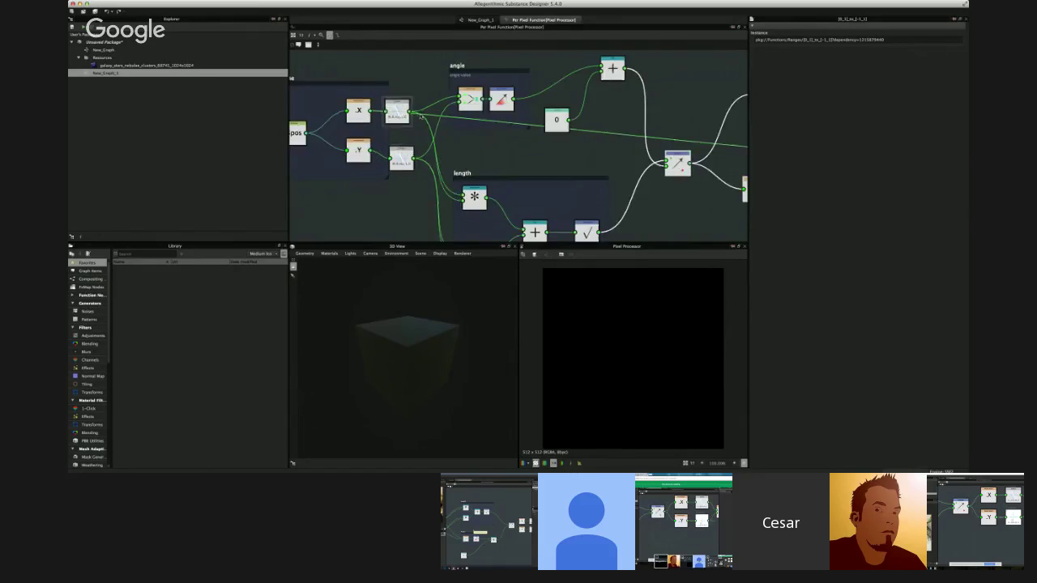
Step: Move the X-side [0_1]_to_[-1_1] instance up clear of the .X node, and delete its copy after the Cartesian node
drag(397, 110, 392, 73)
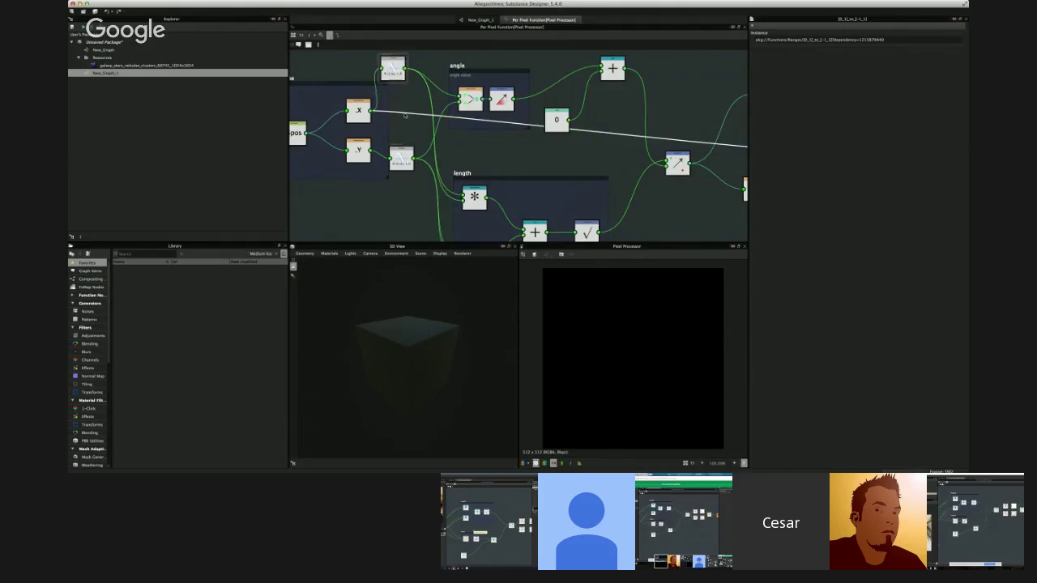
scroll(401, 119, down, 3)
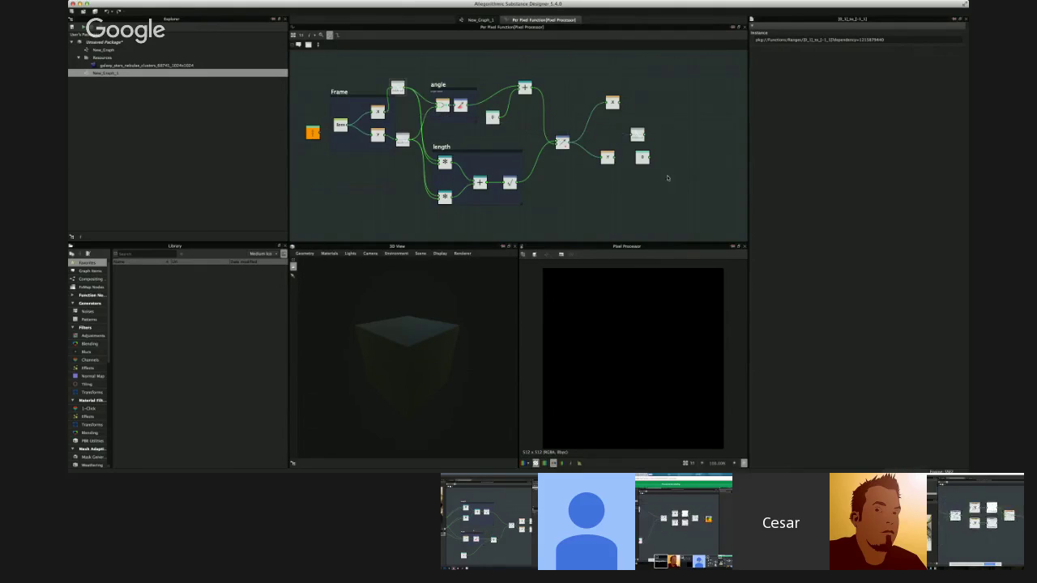
scroll(635, 134, up, 3)
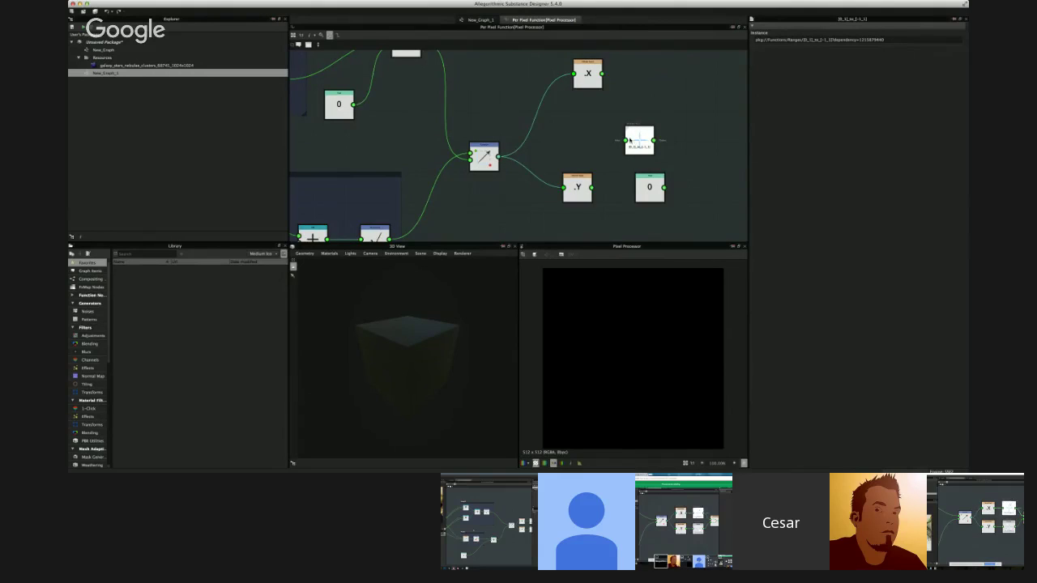
click(640, 141)
key(Delete)
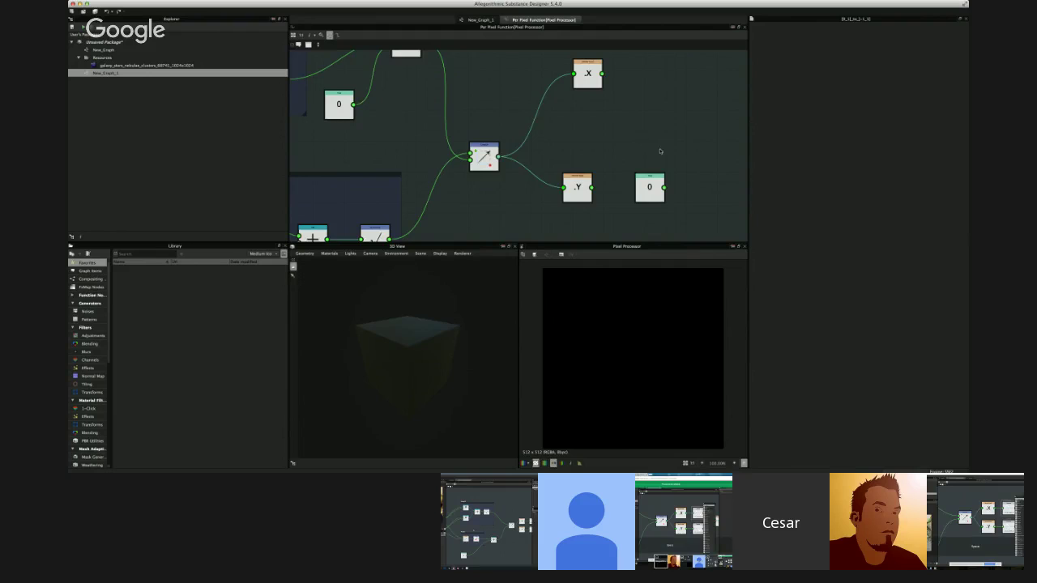
Step: Place two [-1_1]_to_[0_1] instances beside the .X and .Y nodes after the Cartesian node, linking .Y and moving the loose Float aside
click(674, 182)
click(646, 138)
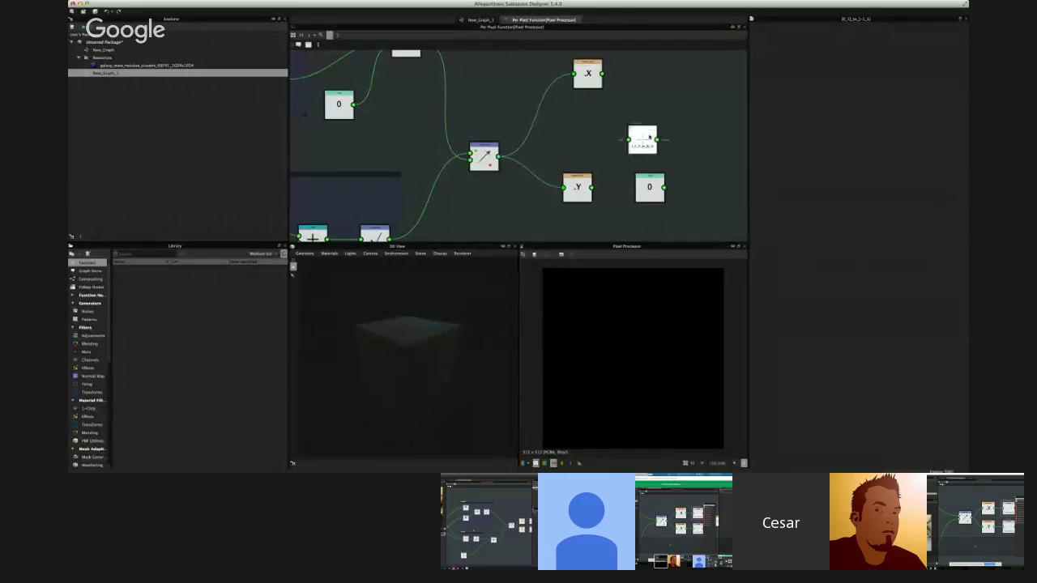
key(super+c)
key(super+v)
drag(646, 138, 633, 86)
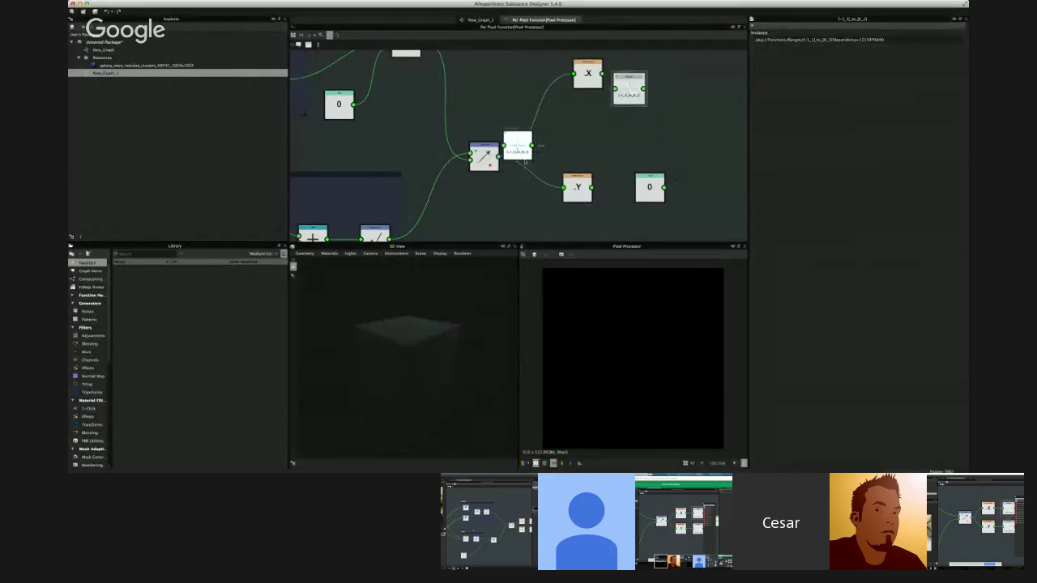
drag(509, 149, 701, 176)
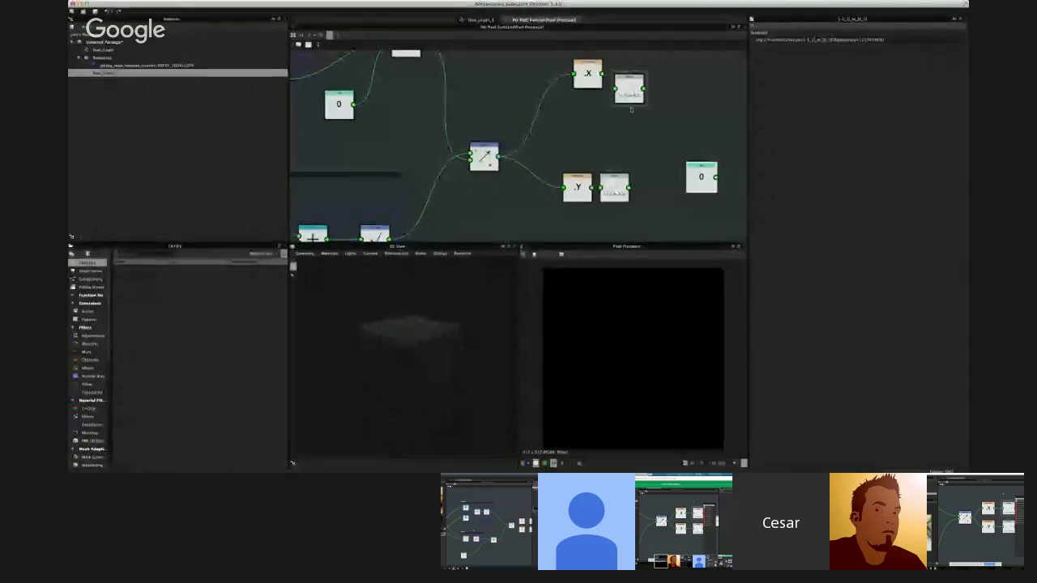
drag(620, 96, 620, 96)
drag(612, 191, 620, 192)
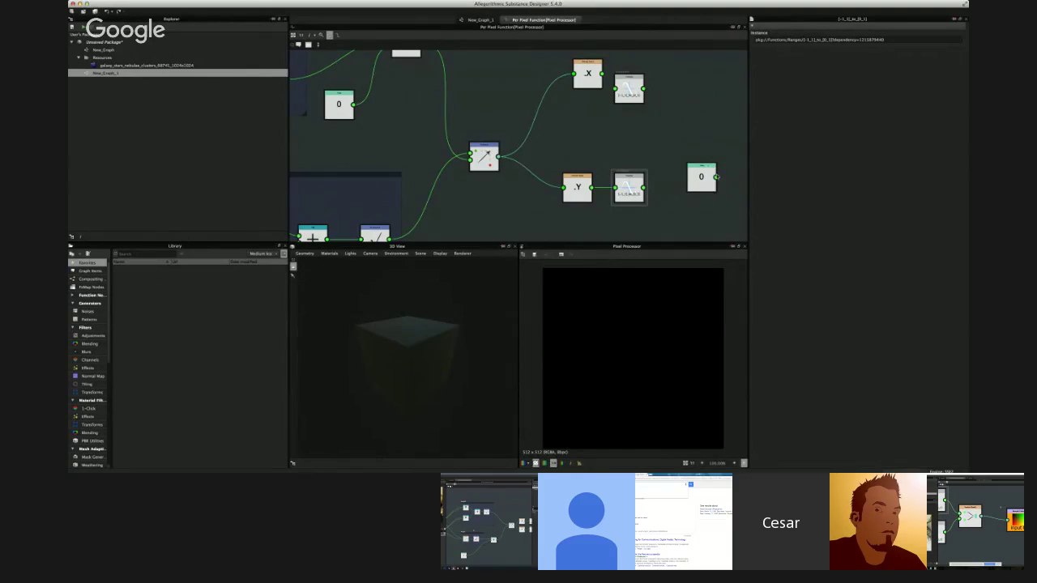
Step: Combine both [-1_1]_to_[0_1] outputs in a new Vector Float2 node and connect it to the Sample Color node
key(2)
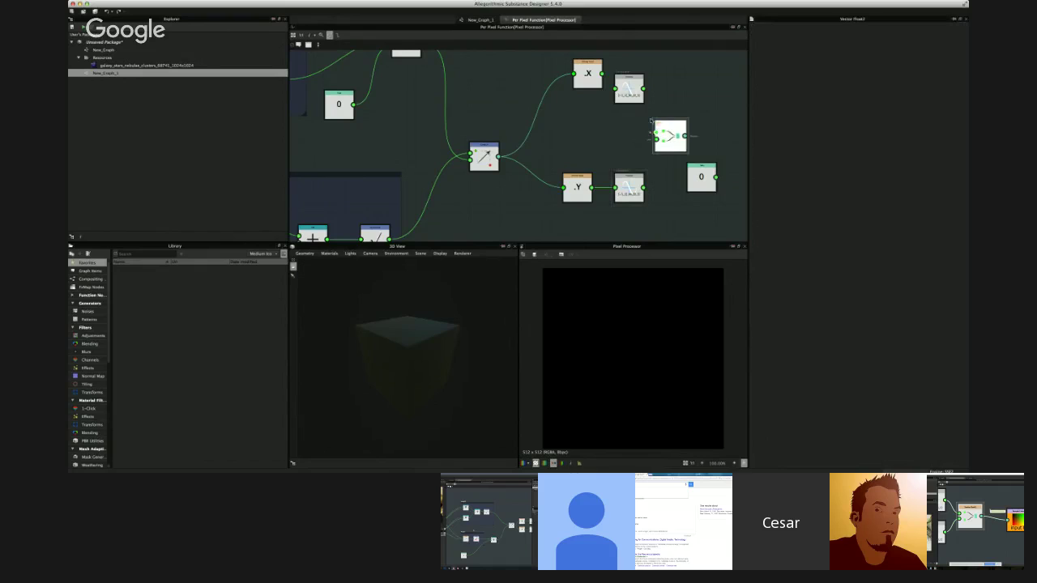
drag(655, 132, 642, 90)
drag(644, 188, 656, 139)
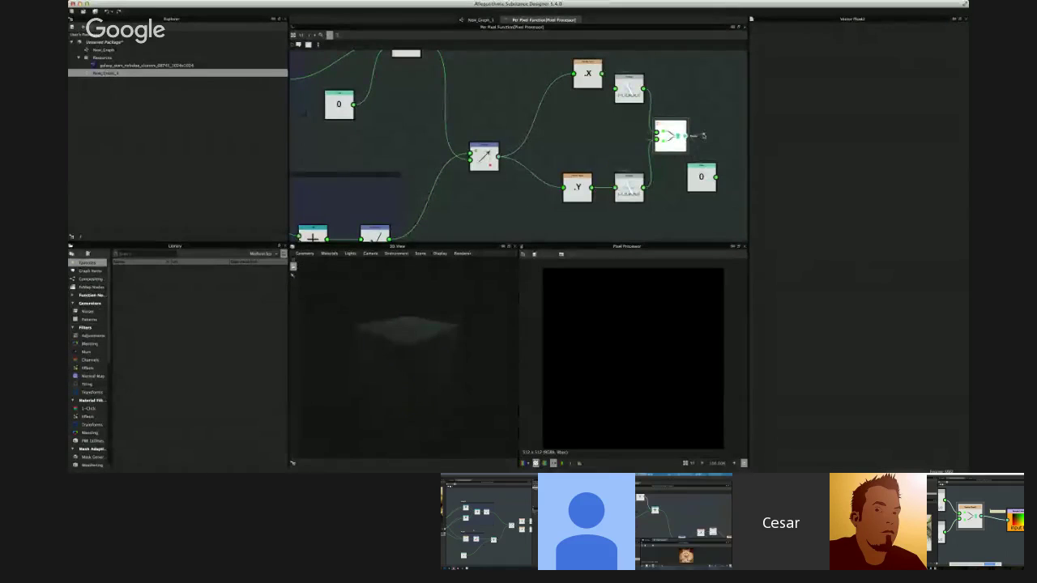
drag(701, 176, 679, 197)
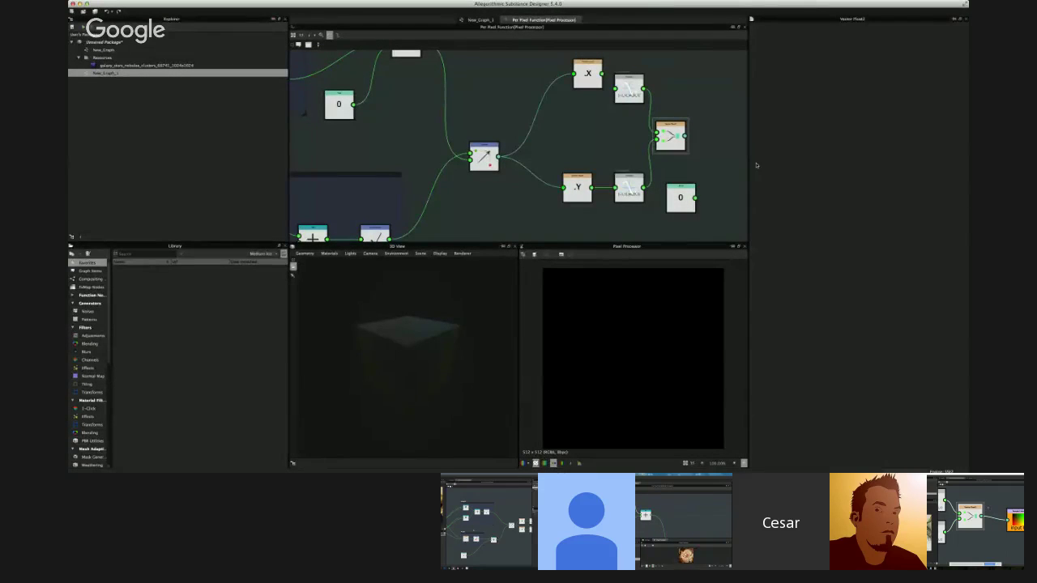
click(756, 166)
drag(685, 136, 715, 147)
key(f)
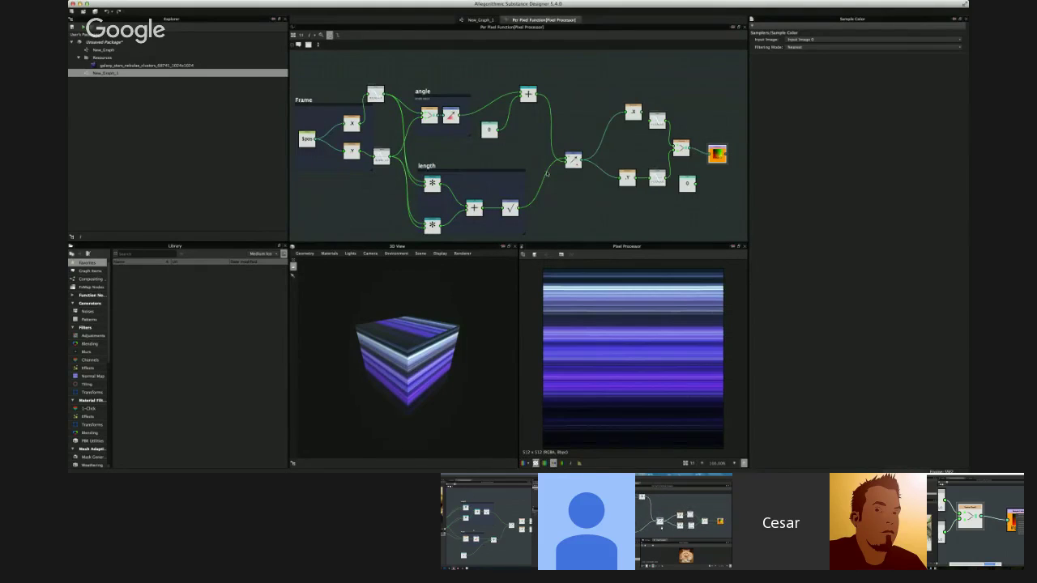
Step: Pull the unconnected Float node out beneath the Cartesian node and delete it
click(687, 183)
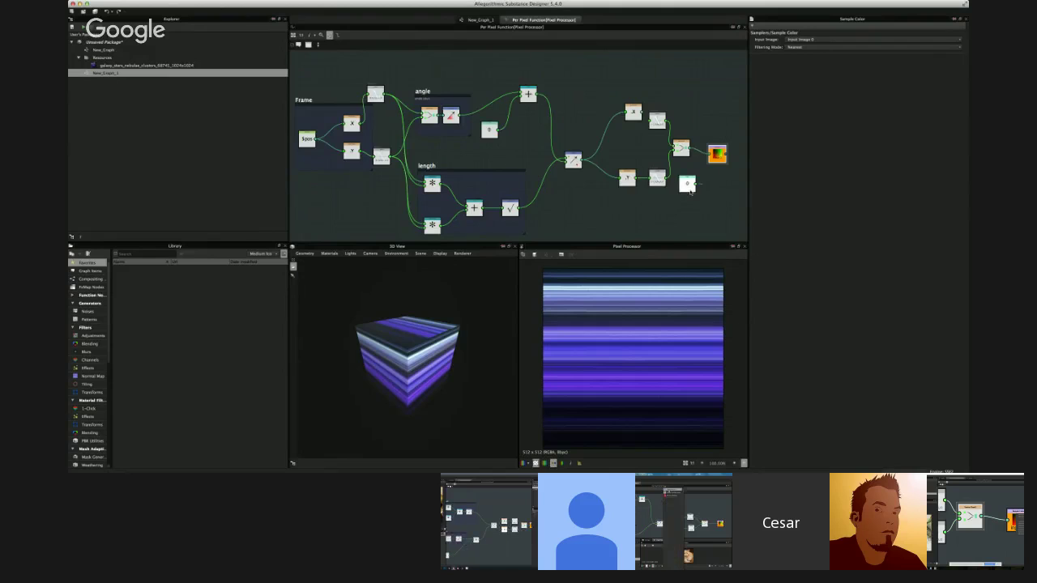
drag(652, 225, 575, 223)
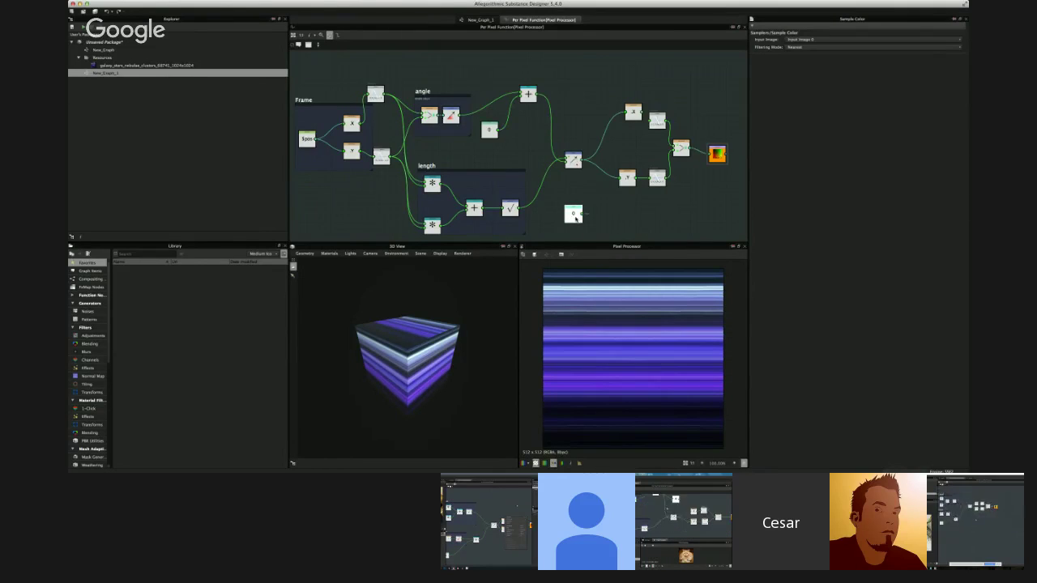
click(605, 220)
scroll(605, 220, up, 4)
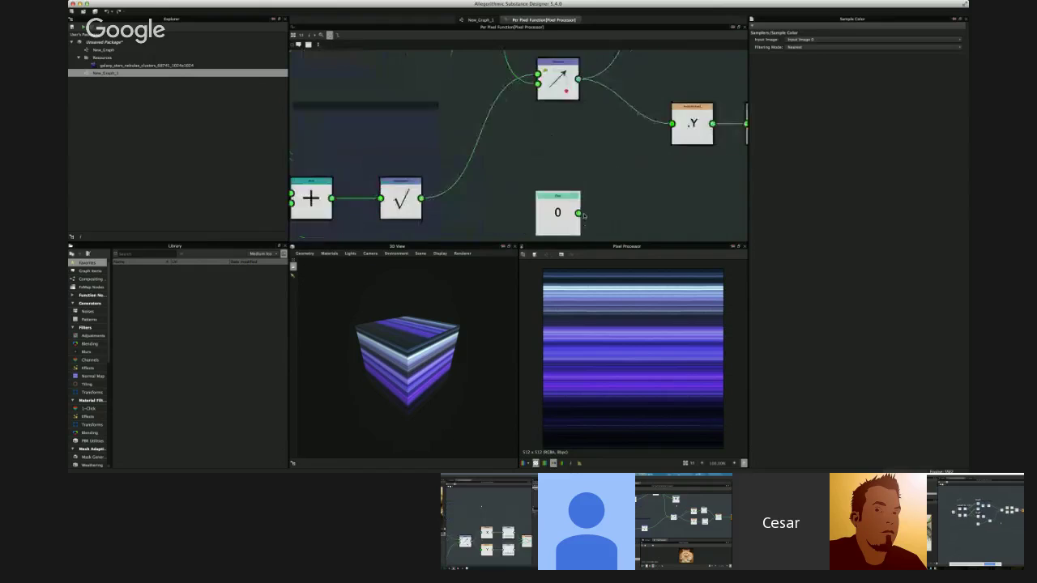
scroll(584, 215, down, 3)
click(576, 215)
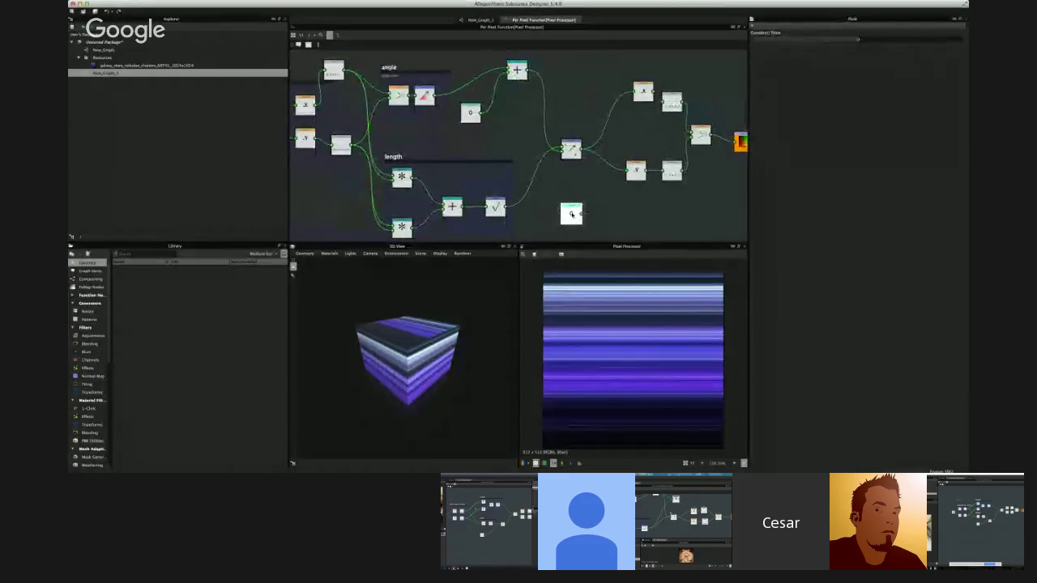
key(Delete)
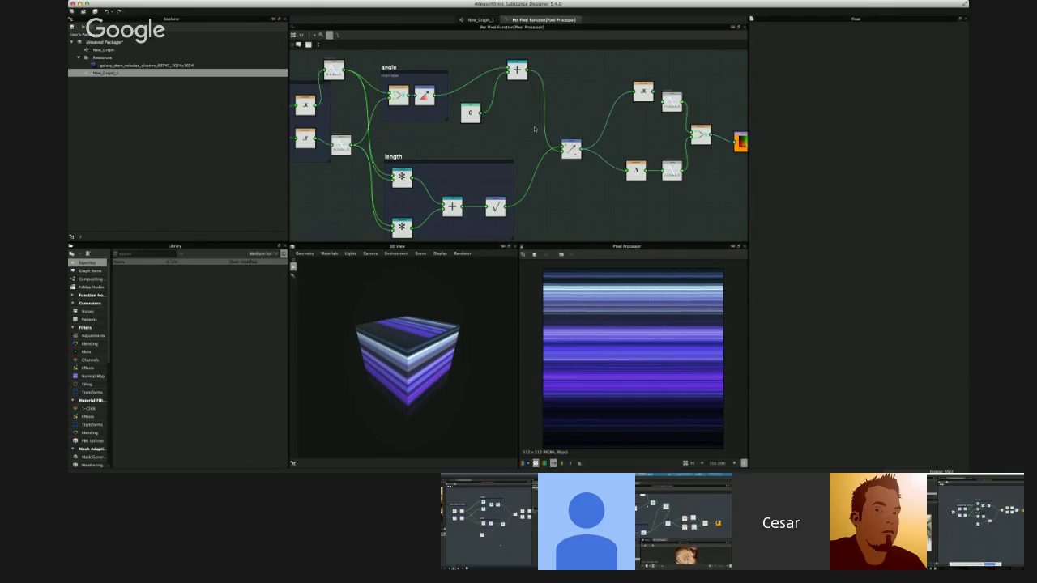
Step: Try feeding the angle group's output directly into the Cartesian node, bypassing the Add node, and restore the Add connection
scroll(513, 148, up, 2)
middle_drag(469, 134, 554, 166)
scroll(511, 159, up, 2)
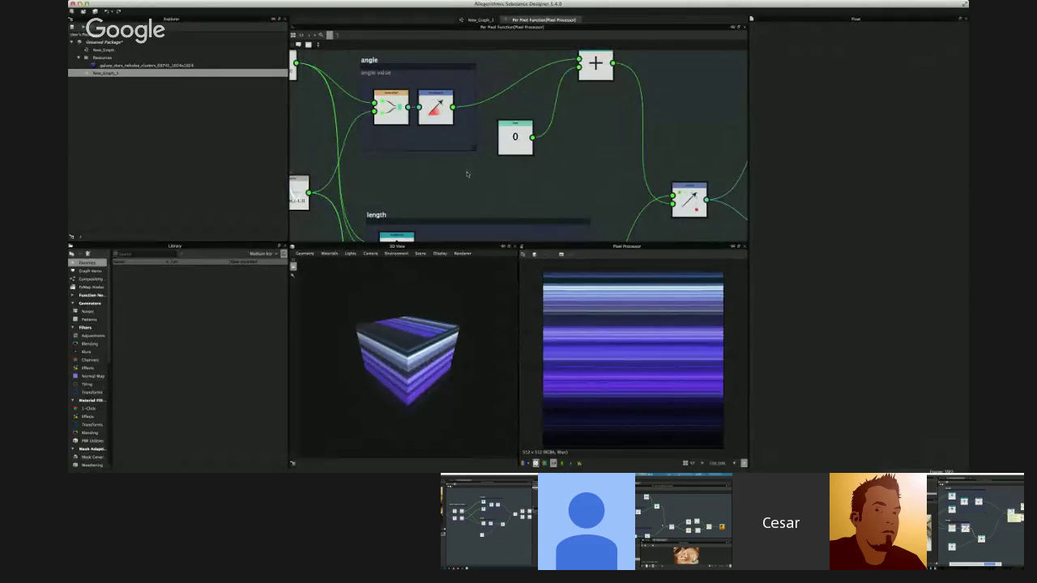
click(680, 202)
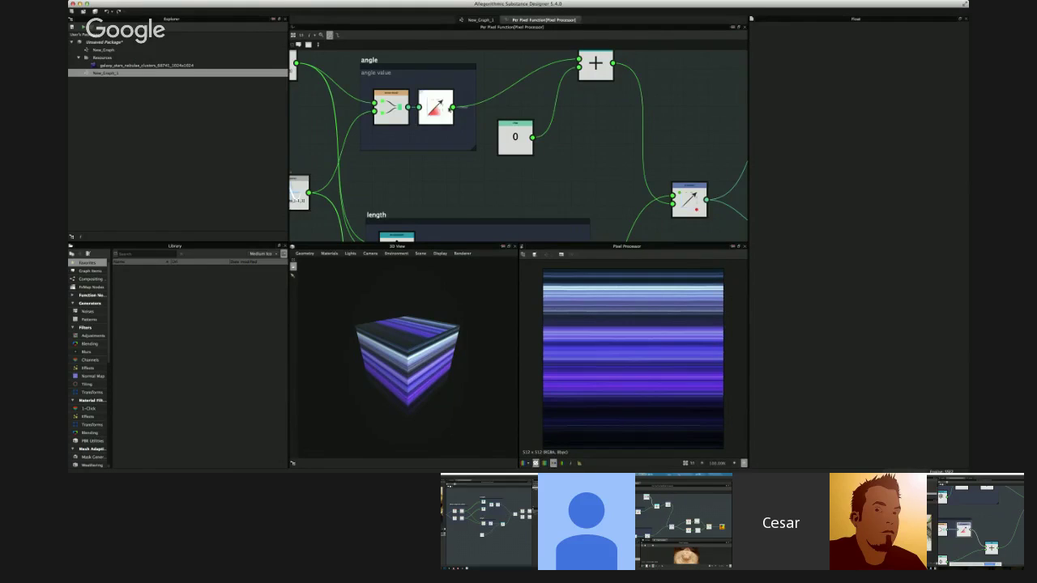
drag(532, 137, 673, 203)
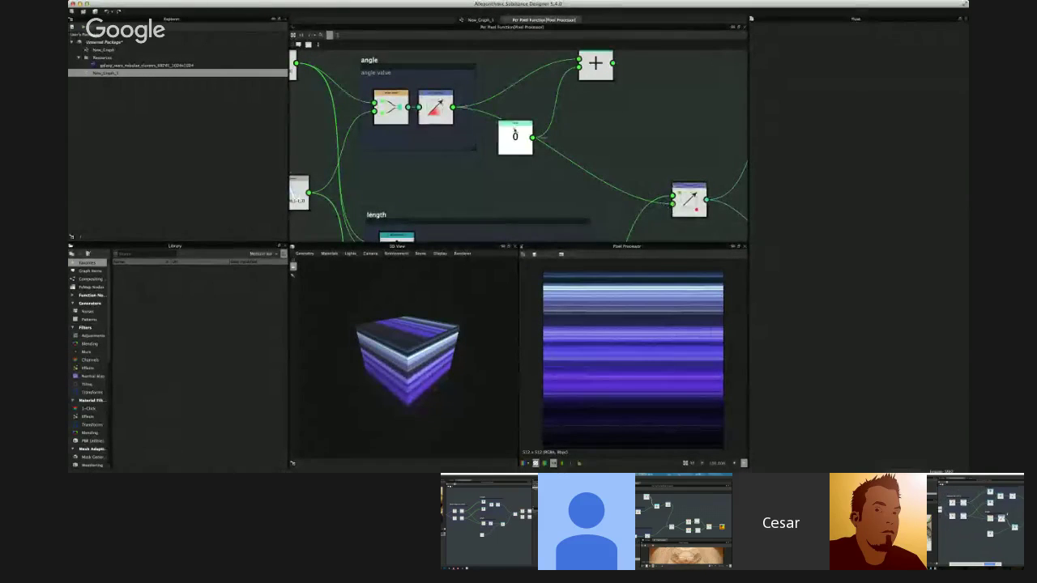
drag(612, 62, 673, 195)
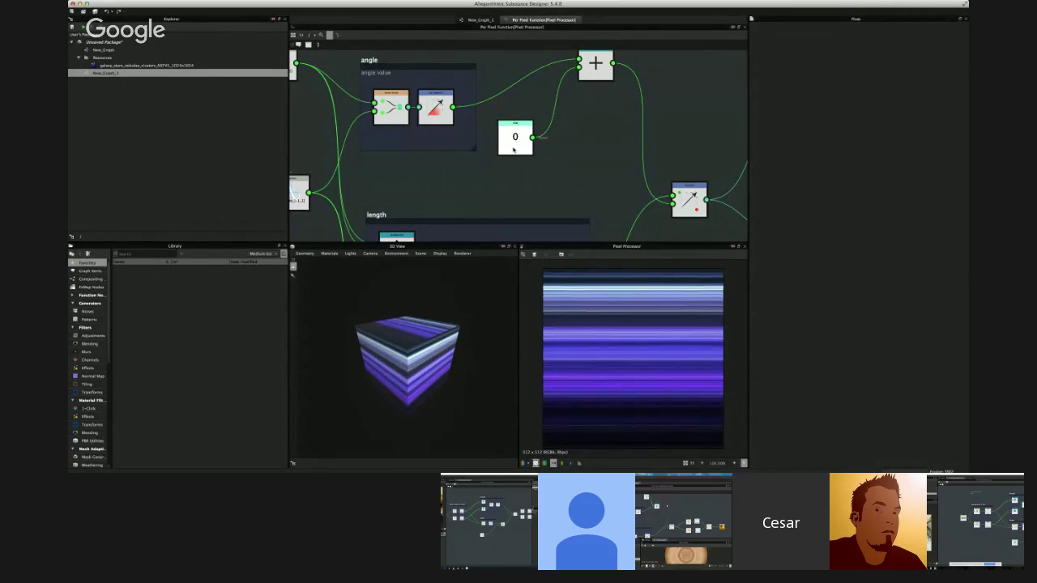
Step: Examine the node flow from $pos through the angle and length groups to the Cartesian node
scroll(514, 150, down, 1)
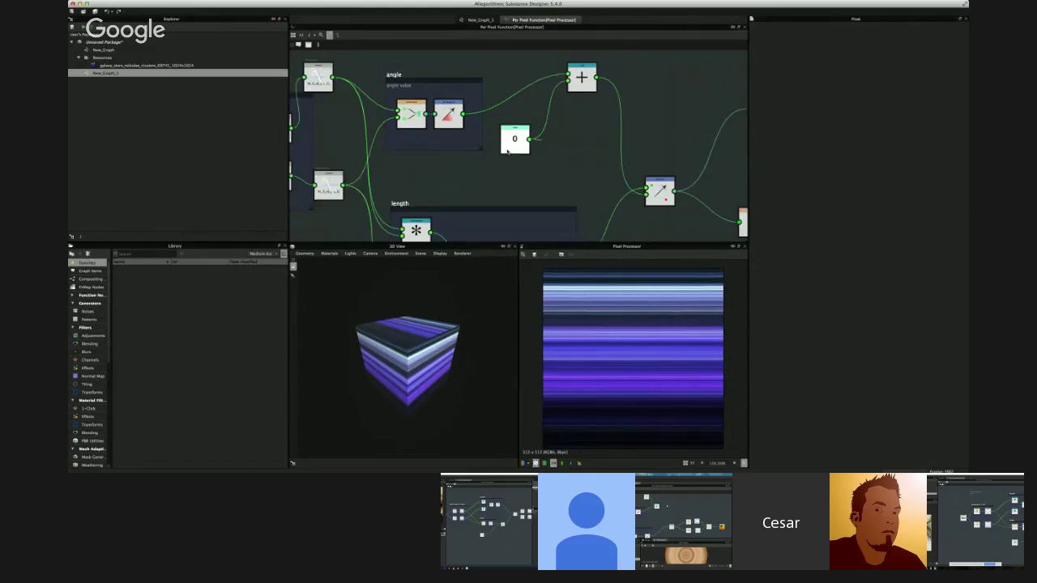
middle_drag(463, 146, 681, 166)
middle_drag(566, 187, 528, 168)
scroll(641, 155, up, 2)
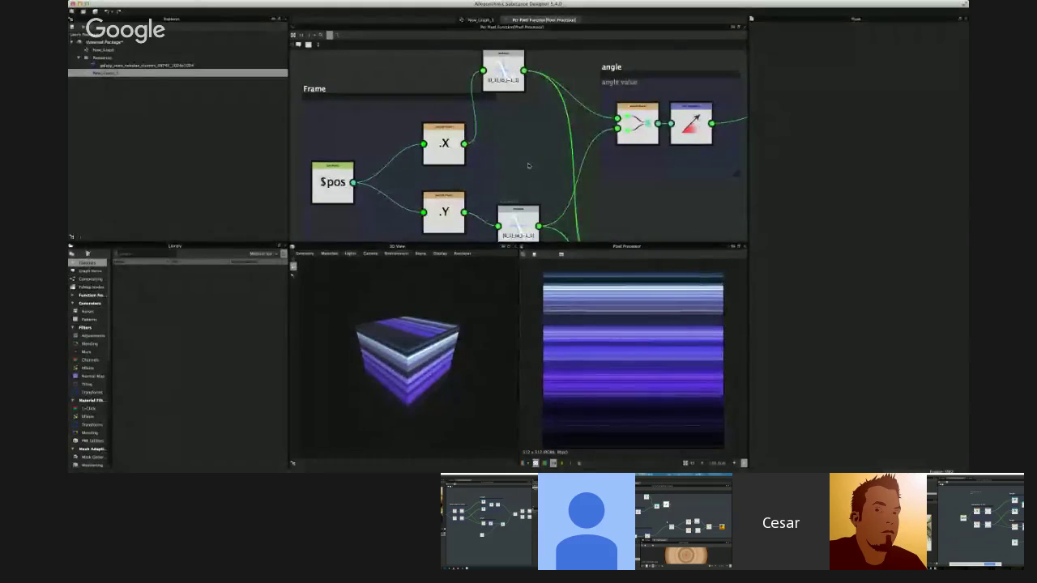
middle_drag(528, 166, 424, 156)
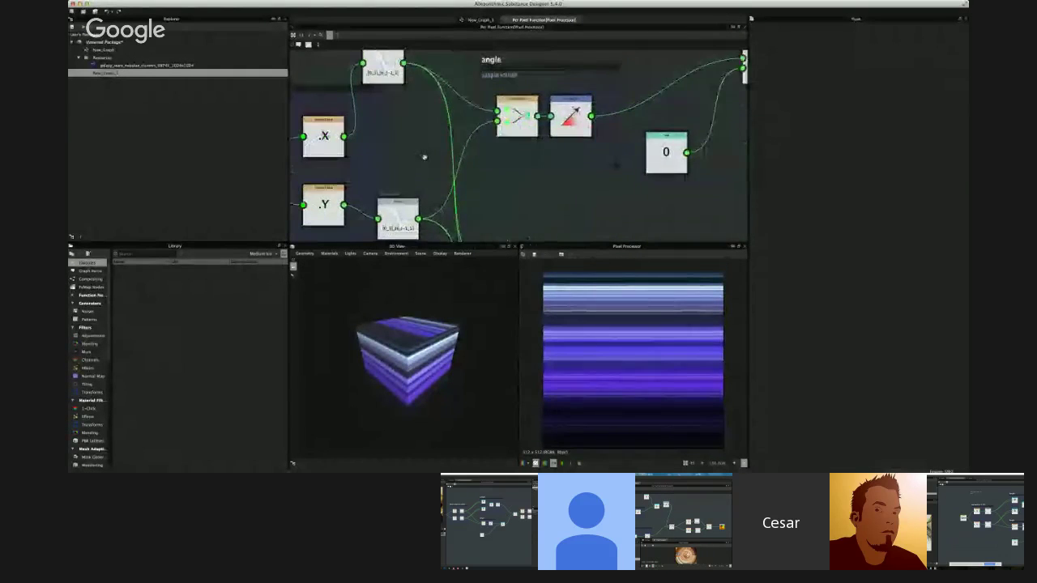
middle_drag(573, 185, 534, 69)
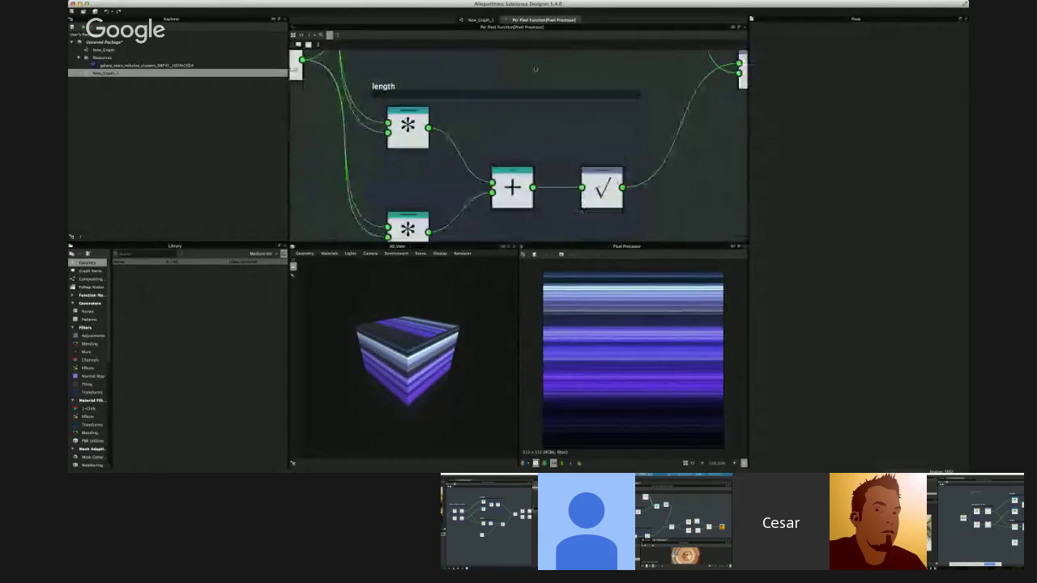
middle_drag(685, 171, 688, 144)
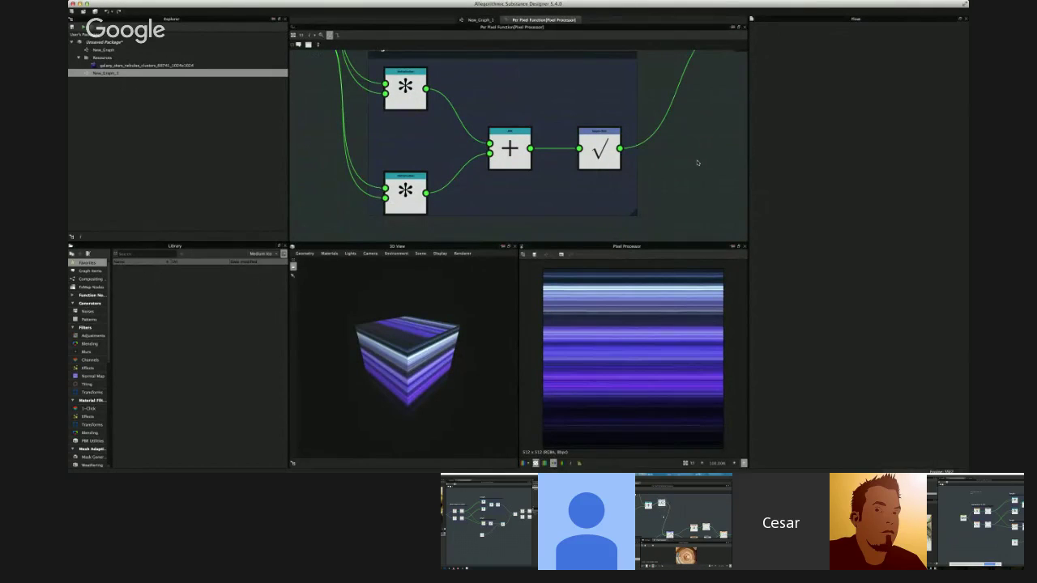
middle_drag(696, 163, 503, 221)
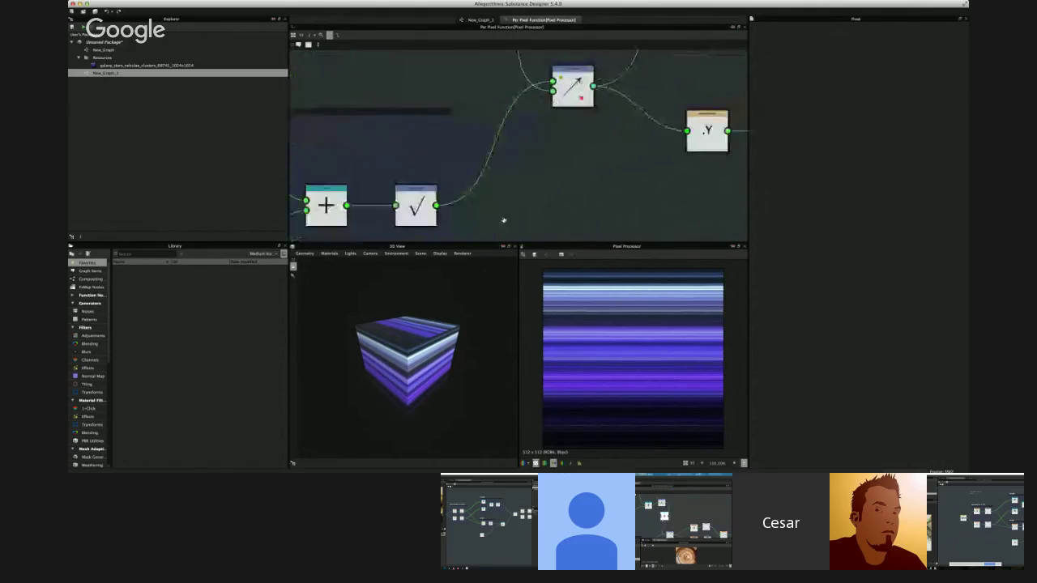
scroll(549, 171, down, 1)
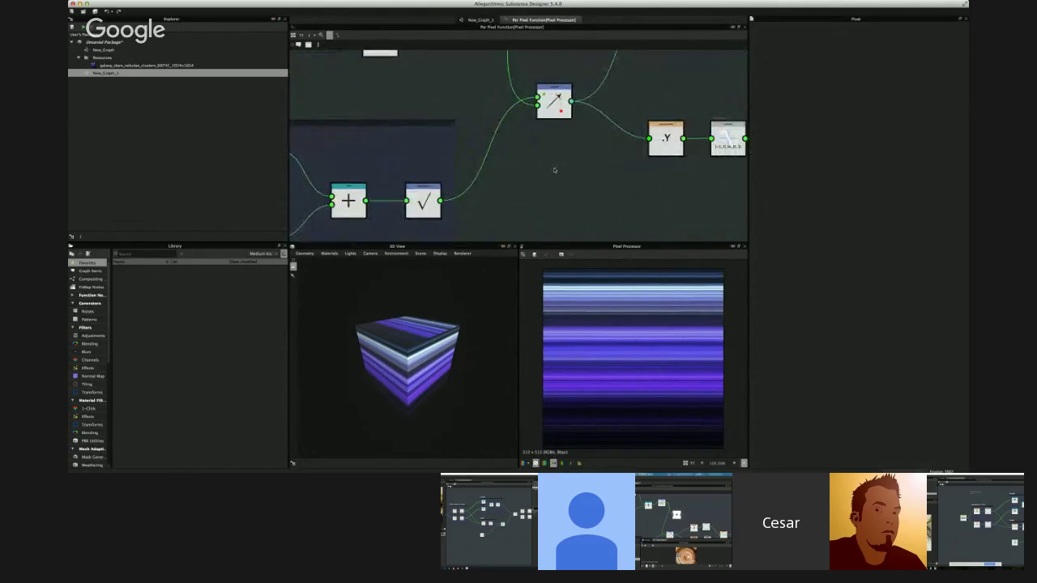
scroll(554, 170, up, 1)
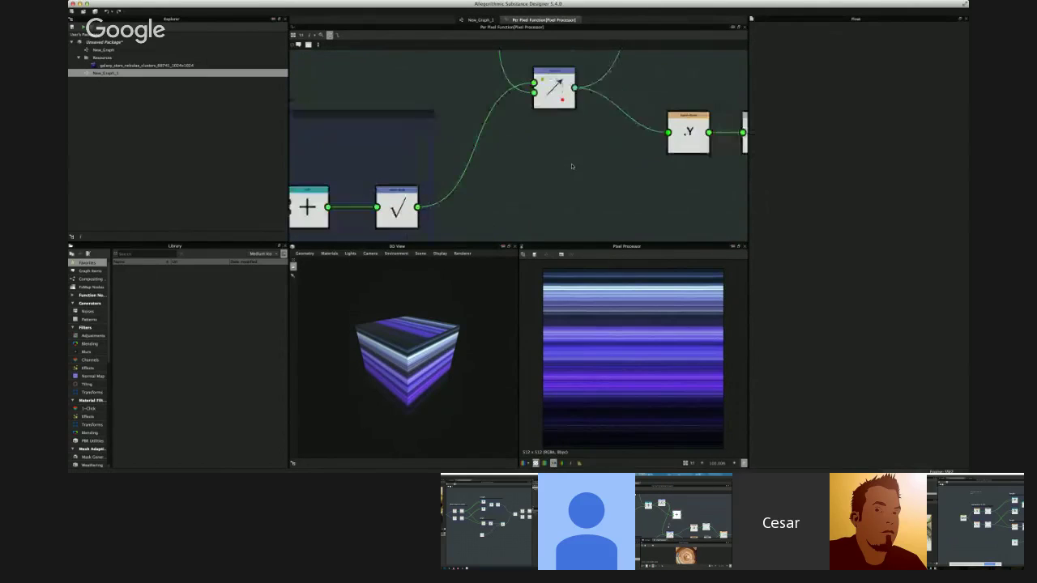
scroll(571, 166, down, 1)
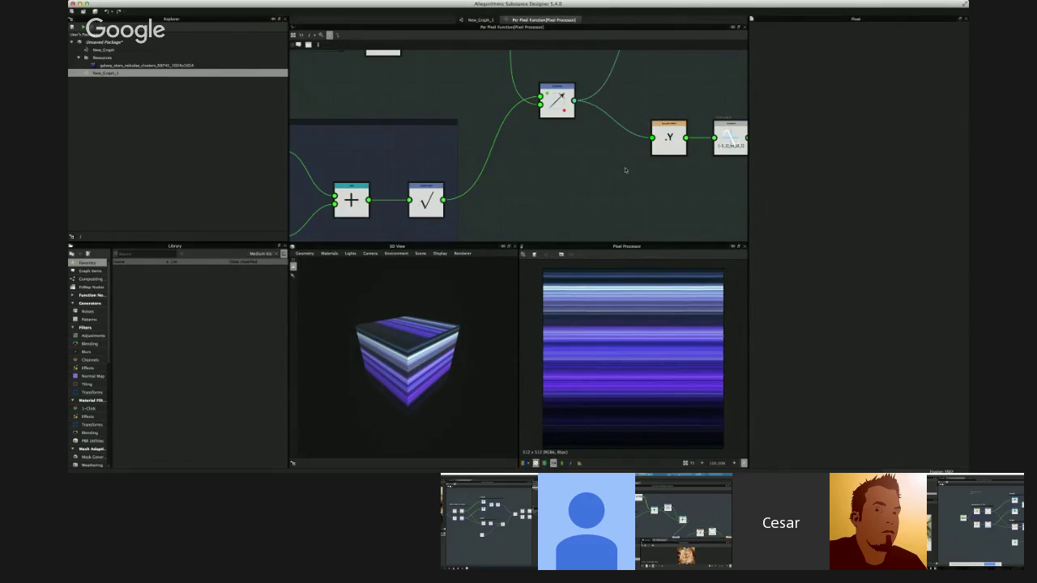
Step: Connect the .X node after Cartesian to its [-1_1]_to_[0_1] instance and line both up above the .Y pair
middle_drag(624, 170, 484, 209)
middle_drag(662, 157, 627, 202)
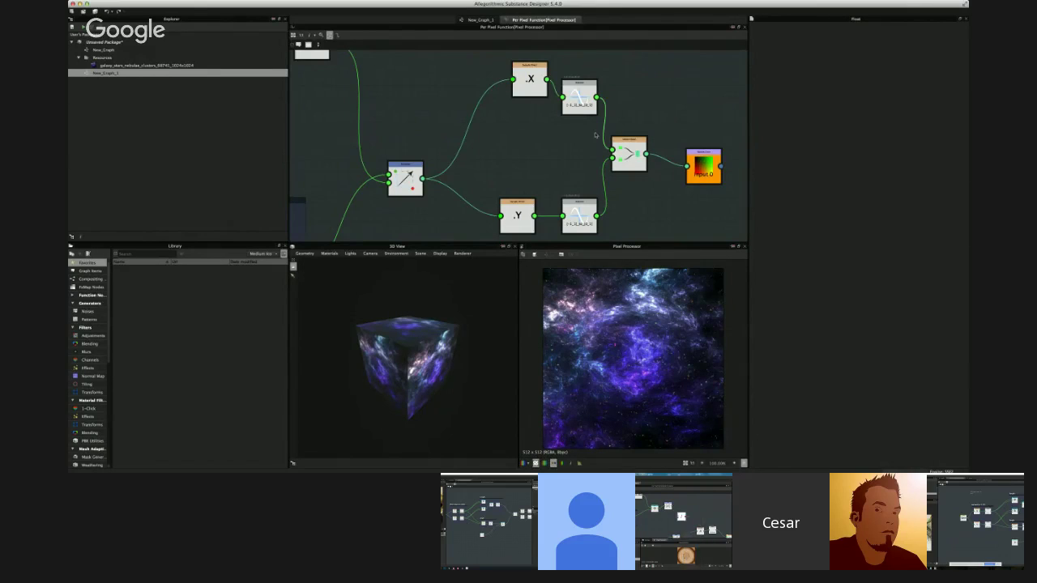
click(568, 104)
drag(530, 81, 517, 118)
drag(585, 110, 586, 129)
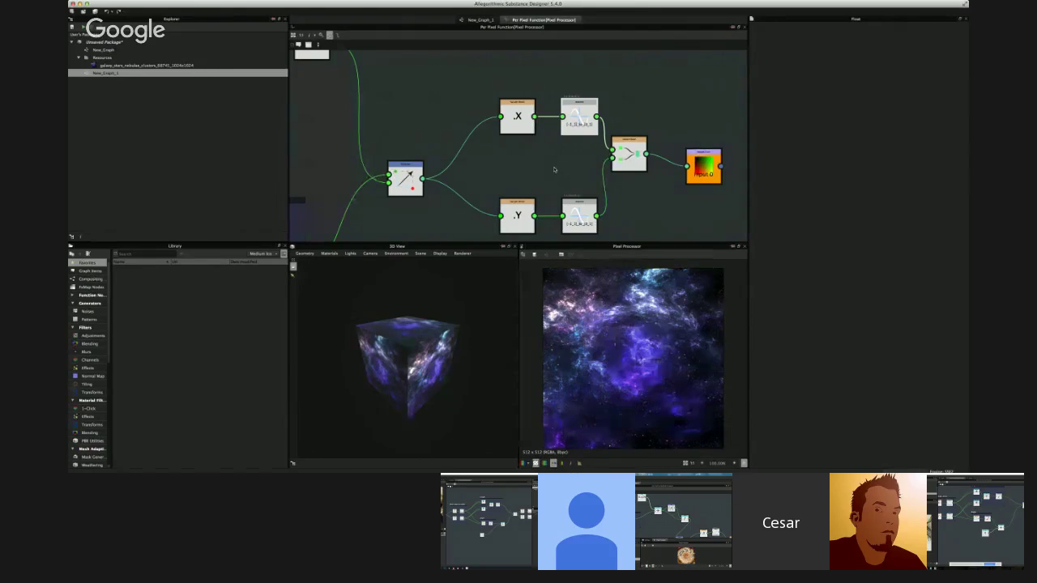
Step: Shift the final Vector Float2 node slightly and enclose the .X and .Y nodes with their [-1_1]_to_[0_1] instances in a frame
scroll(554, 169, down, 3)
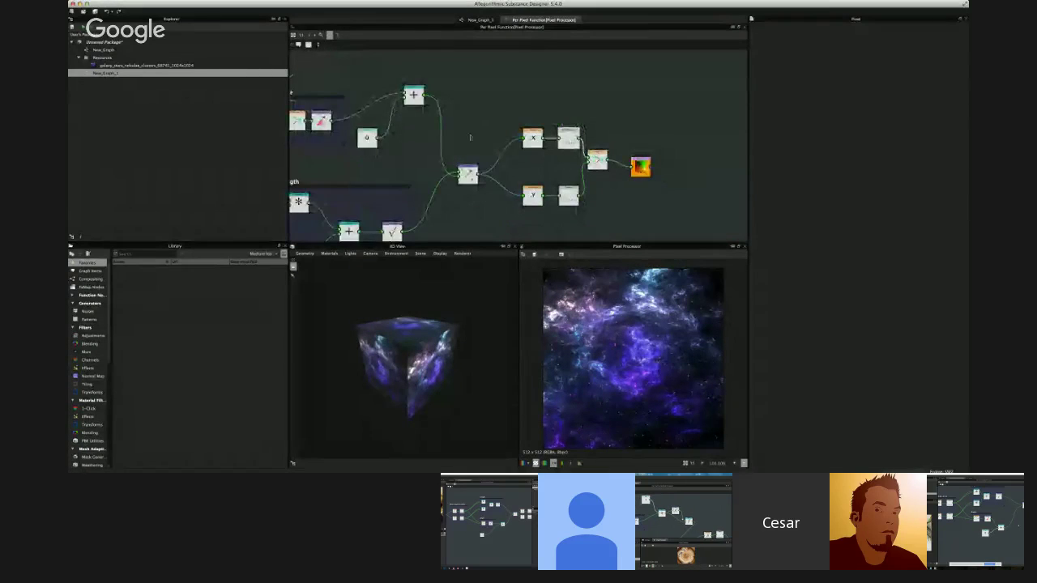
scroll(561, 158, up, 2)
drag(607, 162, 616, 171)
click(510, 103)
drag(505, 102, 589, 227)
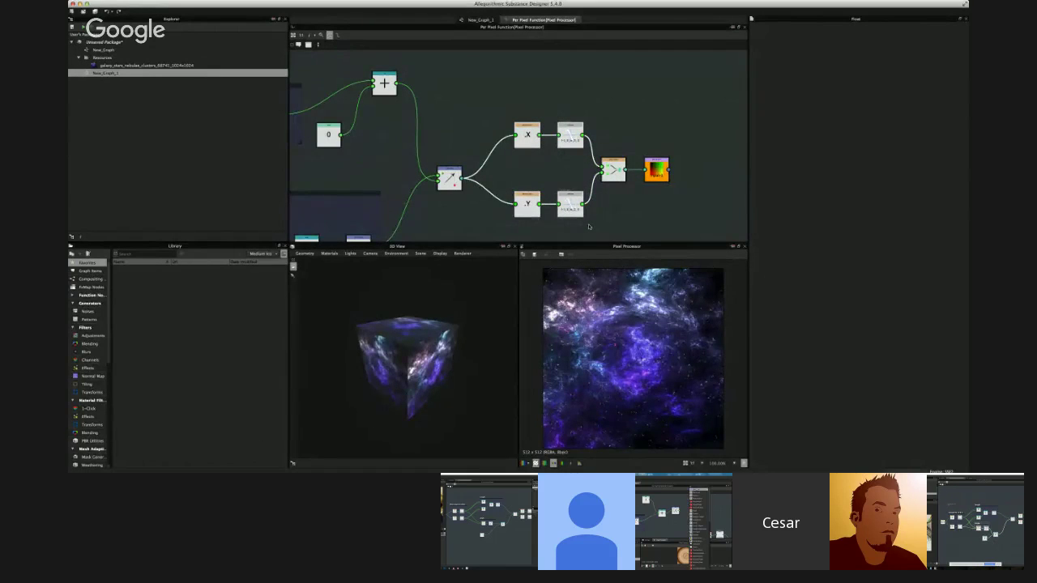
key(ctrl+f)
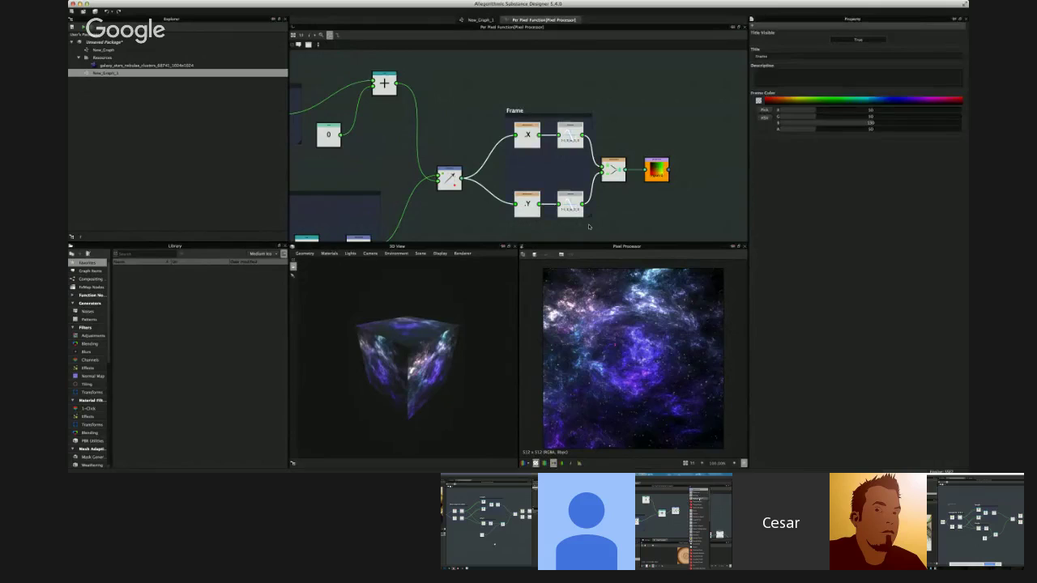
Step: Title the frame around the .X and .Y nodes and their range-conversion instances "back"
click(775, 56)
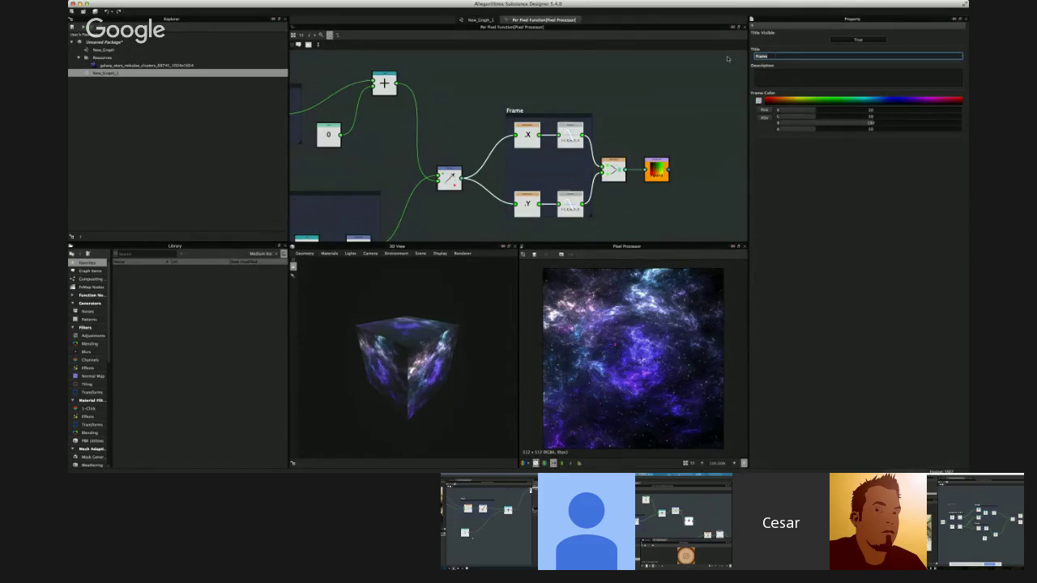
text(back to)
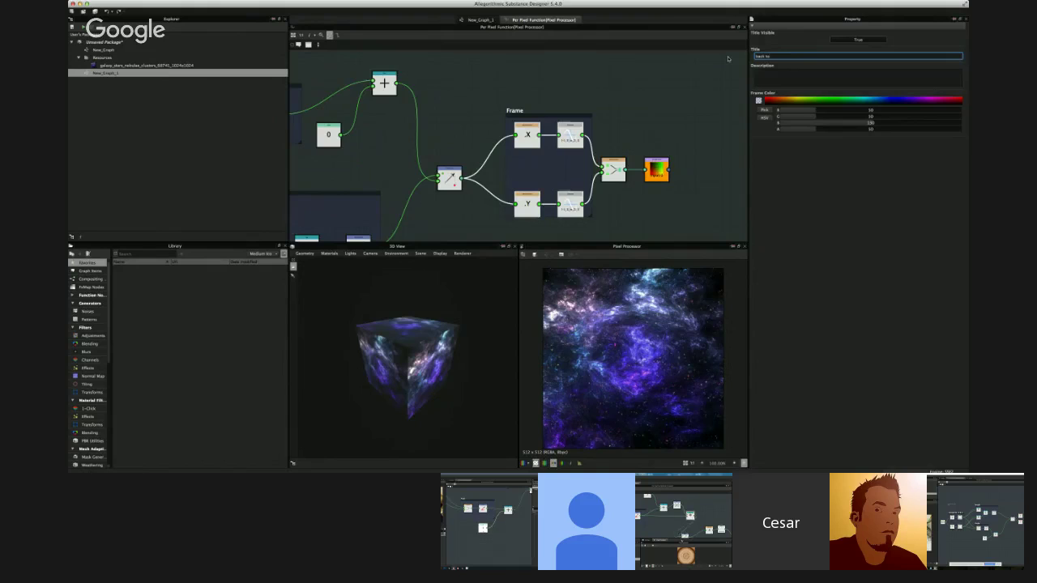
key(BackSpace)
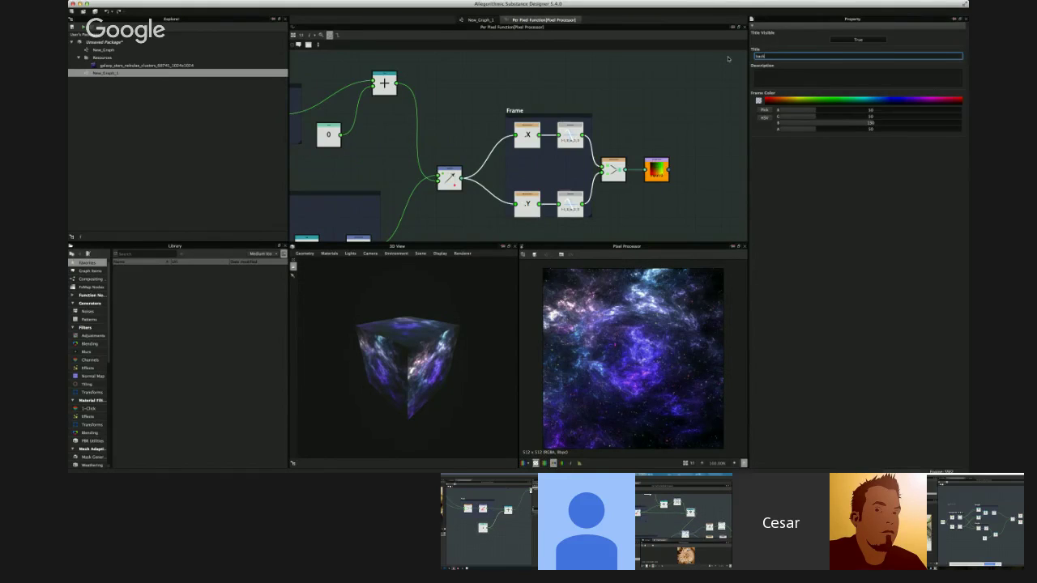
click(629, 84)
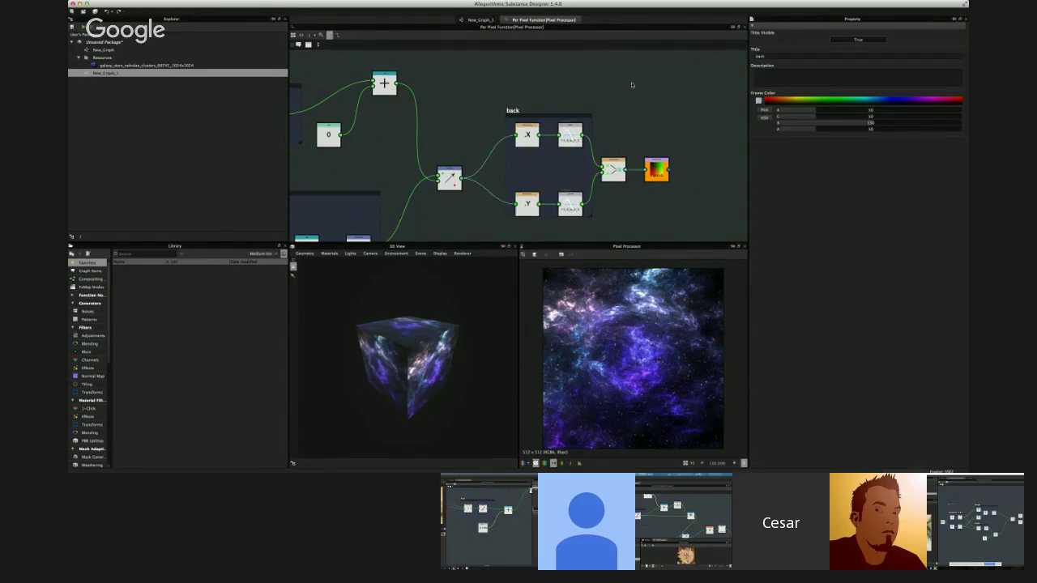
Step: Add a Modulo node in the empty area below the final output node
scroll(587, 87, down, 1)
scroll(587, 88, down, 1)
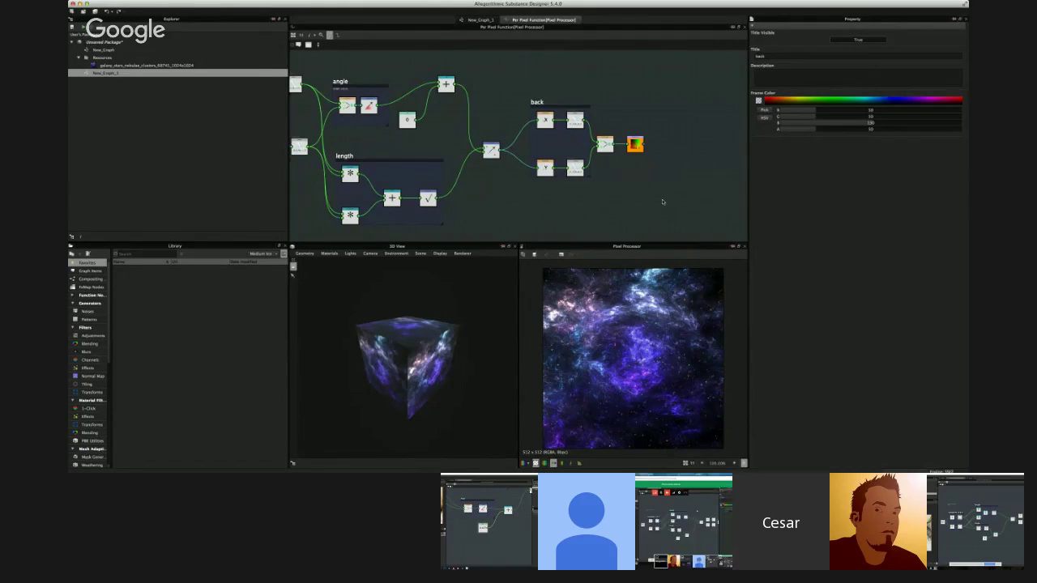
key(shift+5)
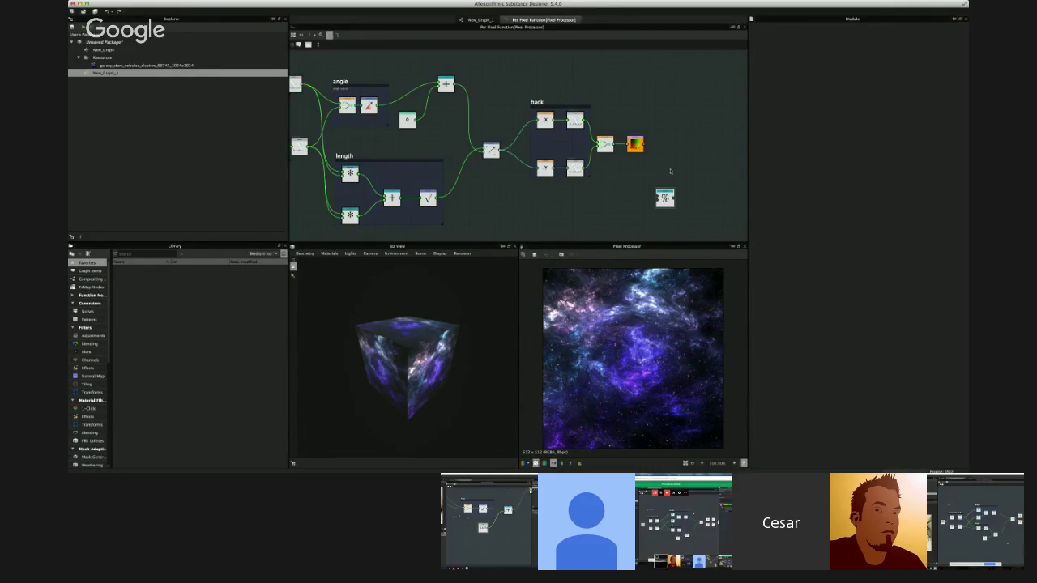
Step: Try an offset of about 0.027 in the Float constant feeding the Add node after angle, and return it to 0
click(409, 120)
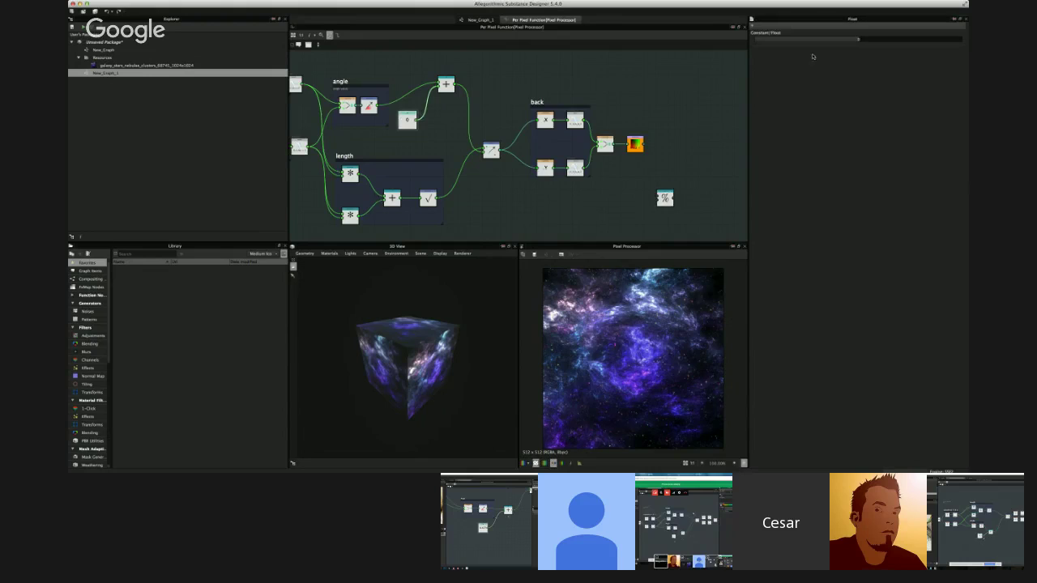
mouse_move(855, 39)
mouse_down()
mouse_move(929, 36)
mouse_move(860, 41)
mouse_up()
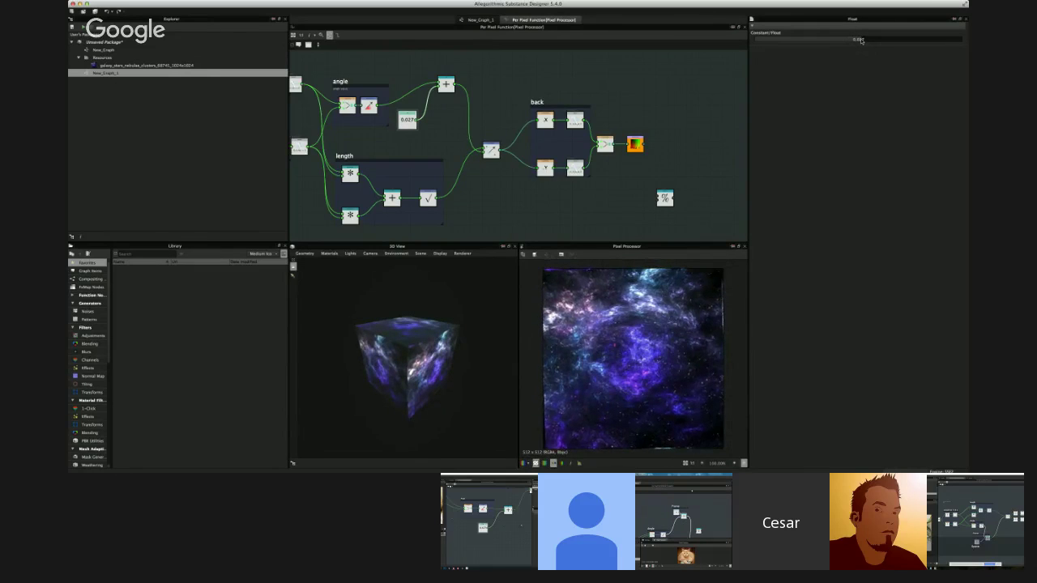
double_click(860, 40)
text(0)
key(Return)
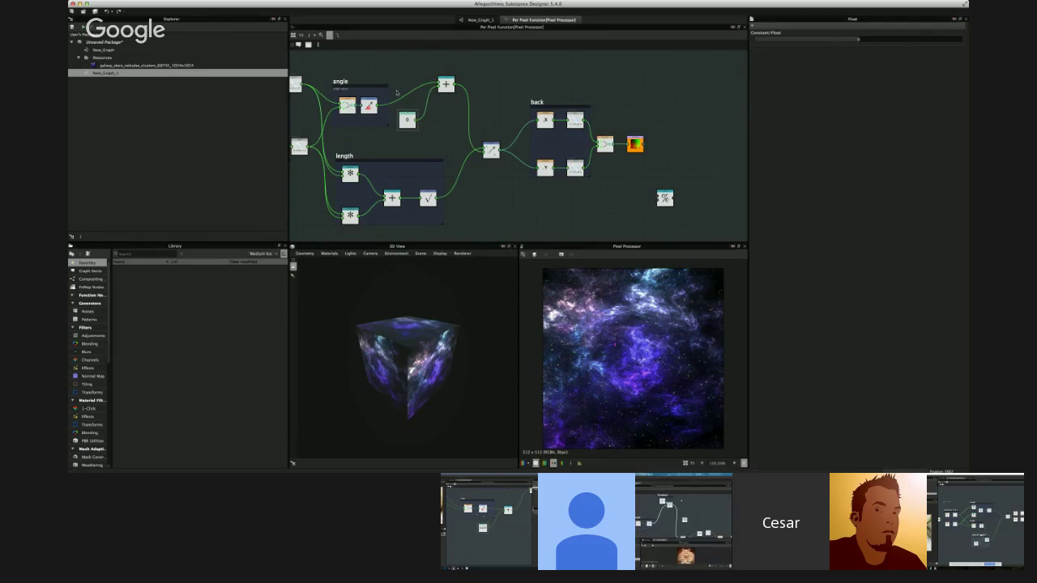
Step: Move the 0 constant close to the Add node and enclose both in a frame titled "rotation"
drag(407, 120, 432, 101)
drag(409, 66, 488, 130)
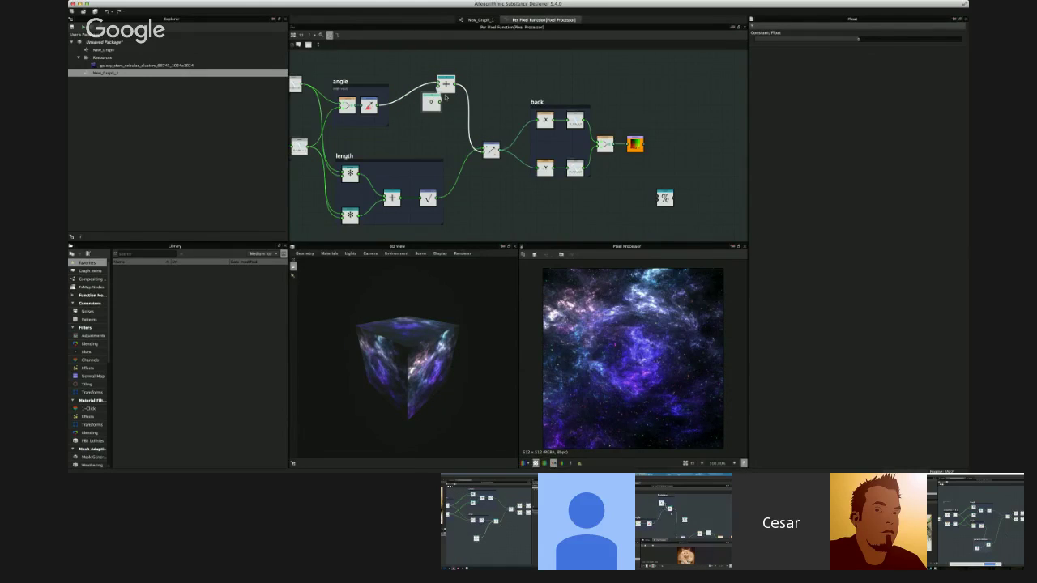
key(ctrl+f)
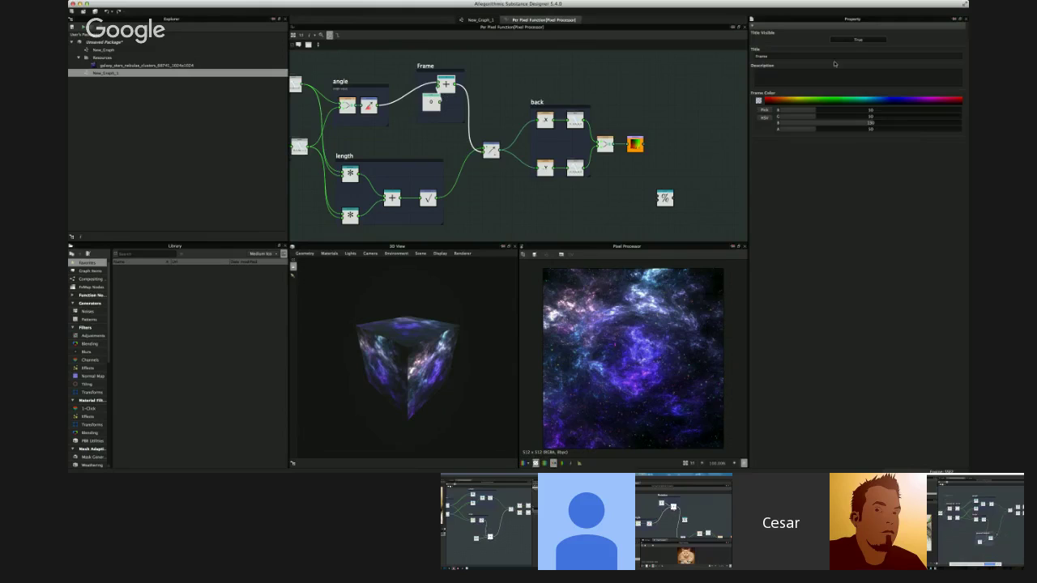
click(825, 55)
text(rotation)
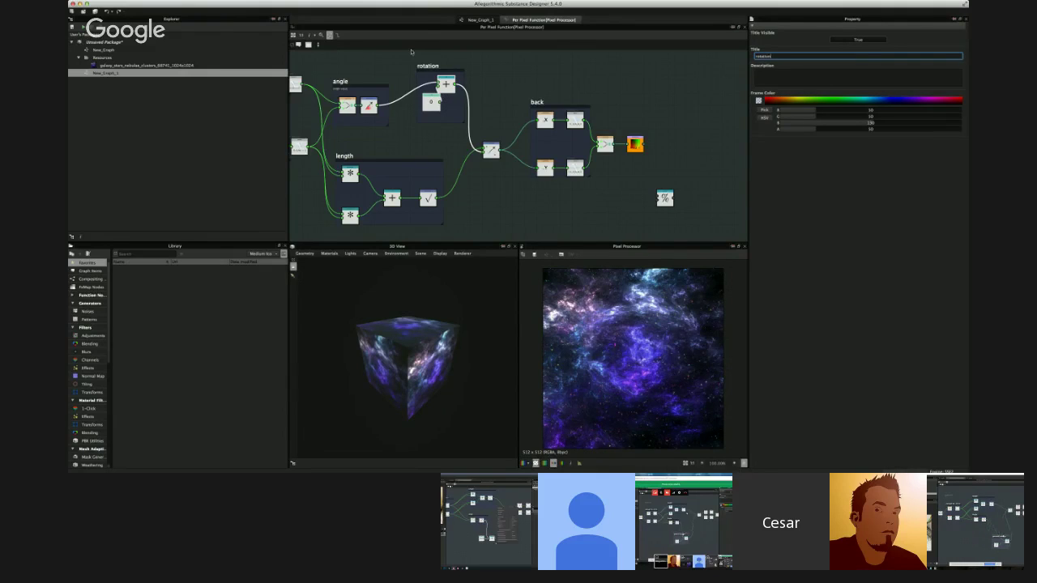
click(537, 78)
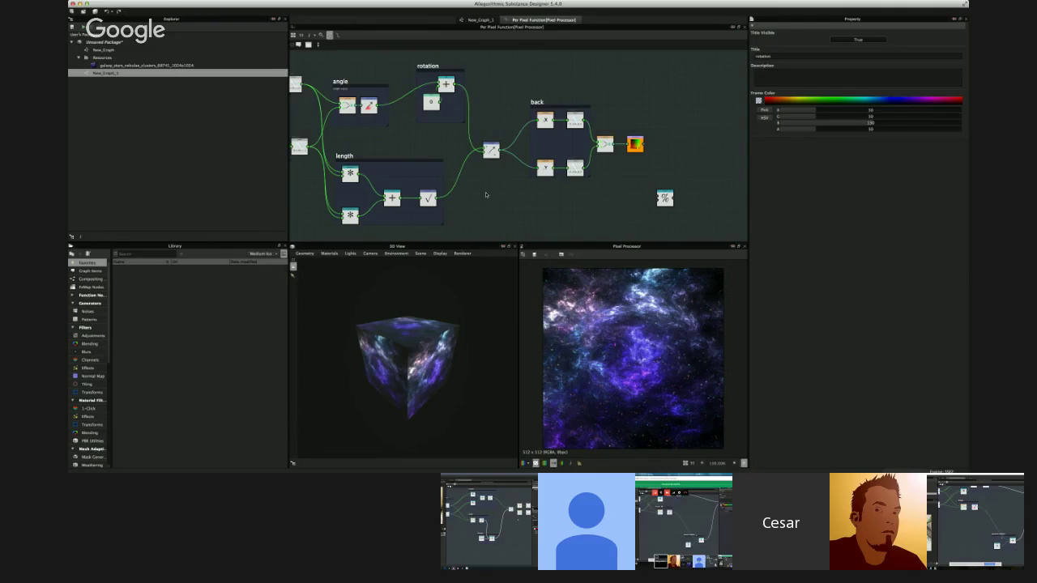
Step: Reposition the 0 constant inside the rotation frame, just below the Add node
scroll(467, 149, up, 3)
drag(423, 103, 405, 103)
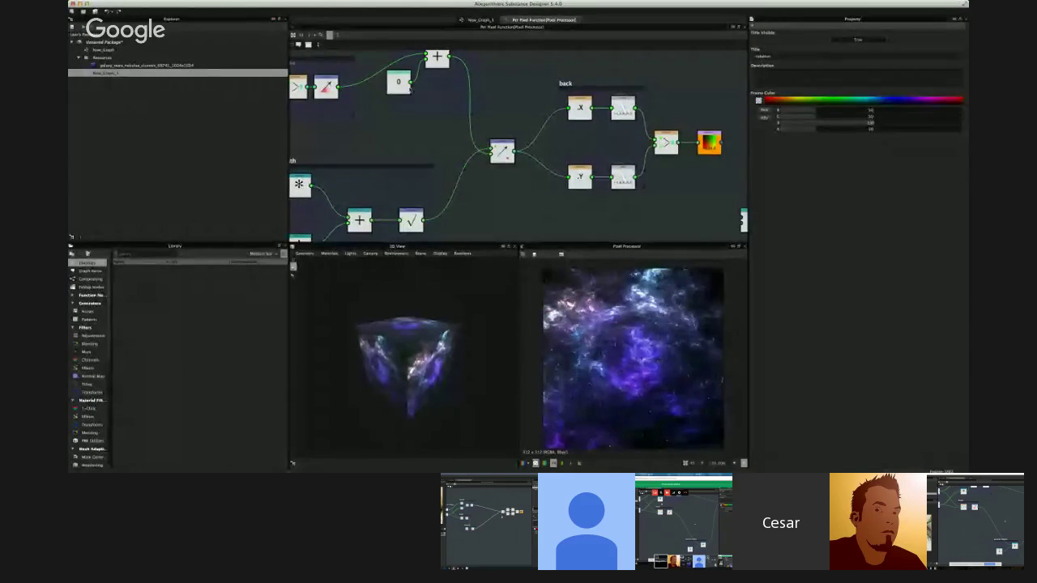
drag(410, 81, 435, 89)
Step: Move the Modulo node directly beneath the Cartesian node, between the length and back frames
scroll(424, 92, down, 3)
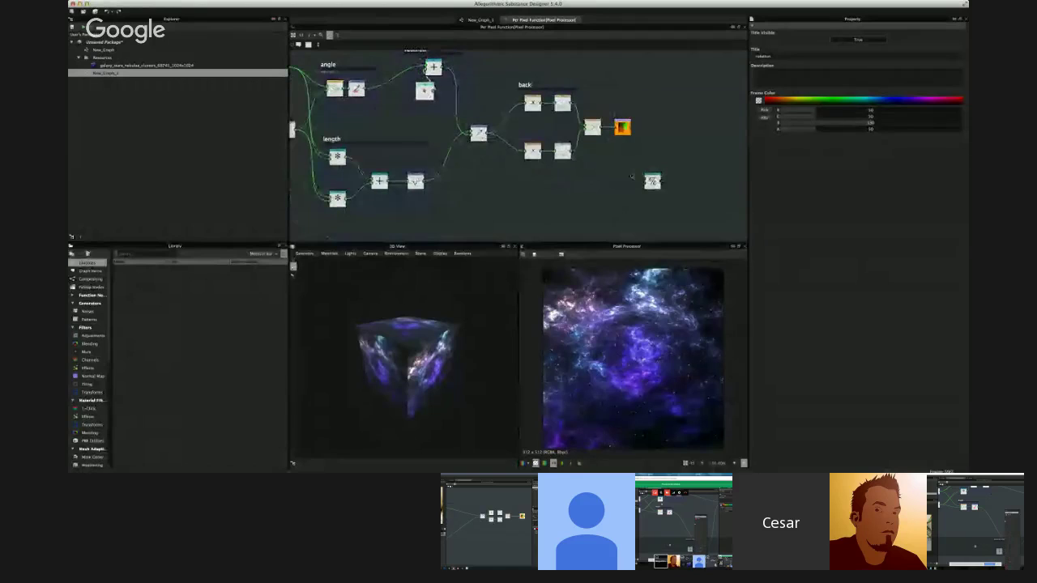
drag(651, 183, 491, 187)
scroll(491, 188, up, 3)
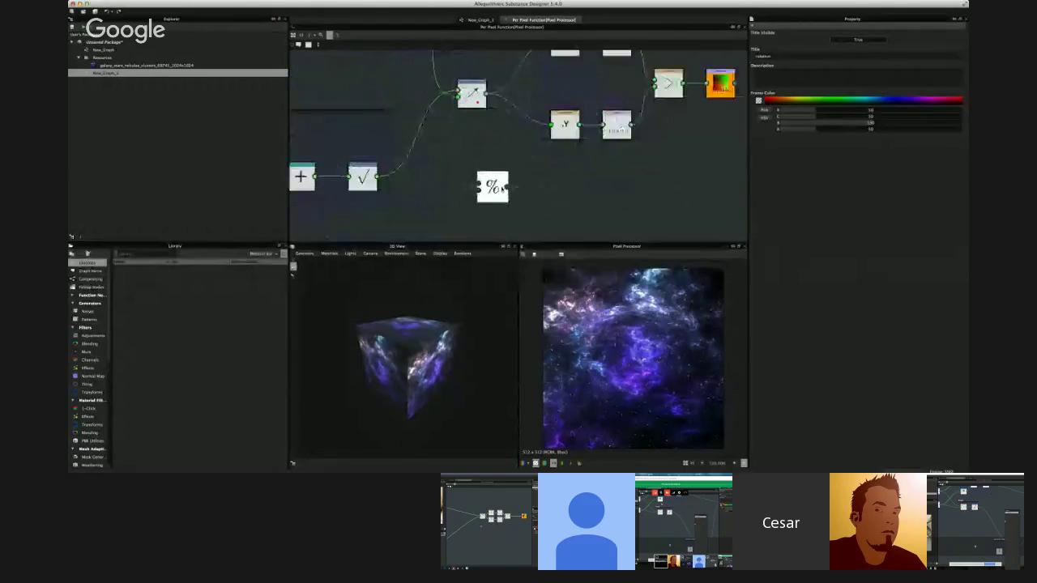
middle_drag(612, 179, 710, 221)
scroll(710, 221, down, 2)
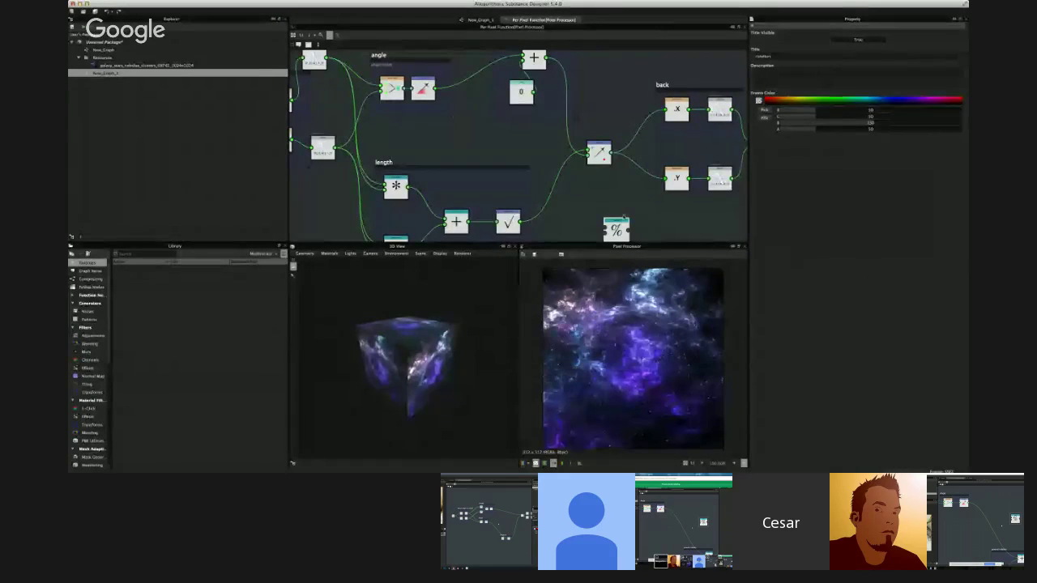
drag(623, 216, 601, 184)
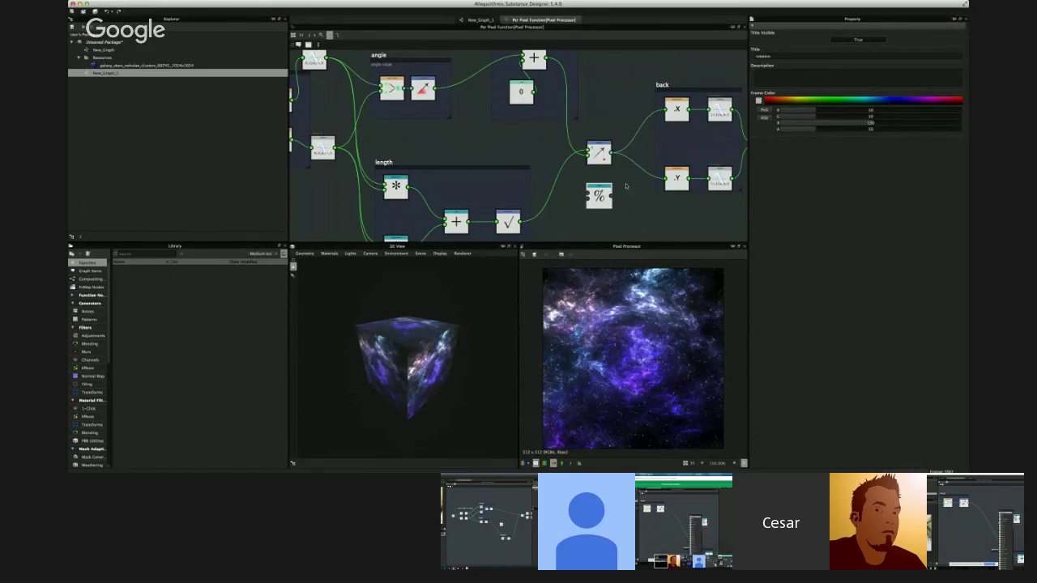
click(596, 190)
Step: Add a Float constant below the Modulo node and set its value to 2
scroll(632, 217, down, 1)
middle_drag(632, 217, 617, 163)
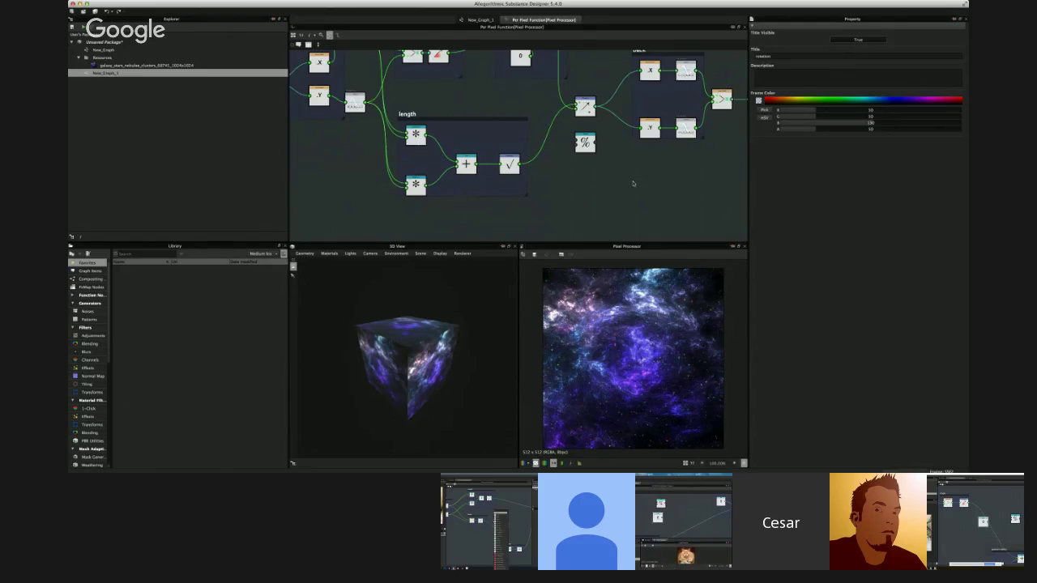
key(1)
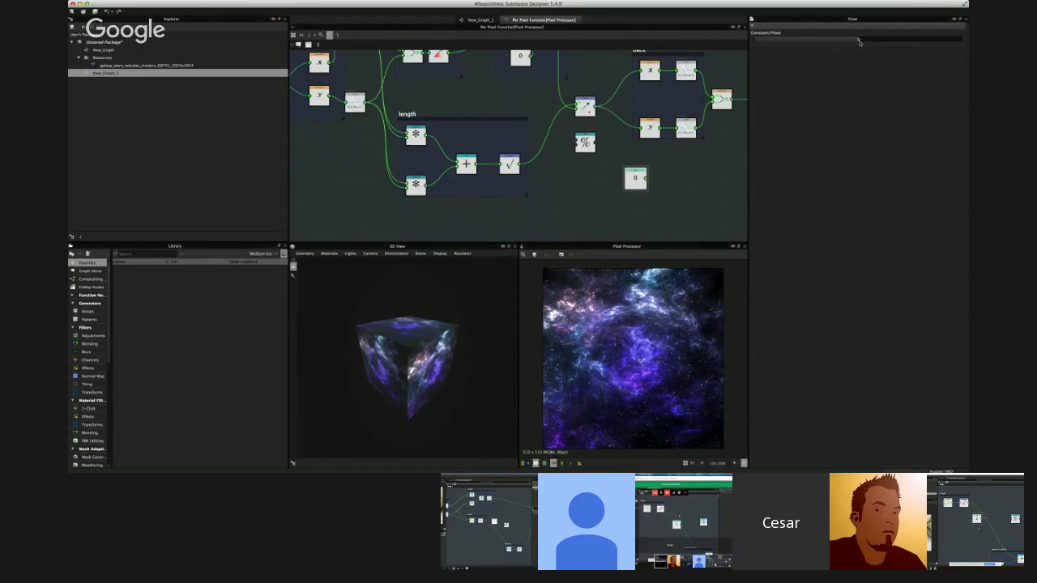
drag(858, 41, 920, 39)
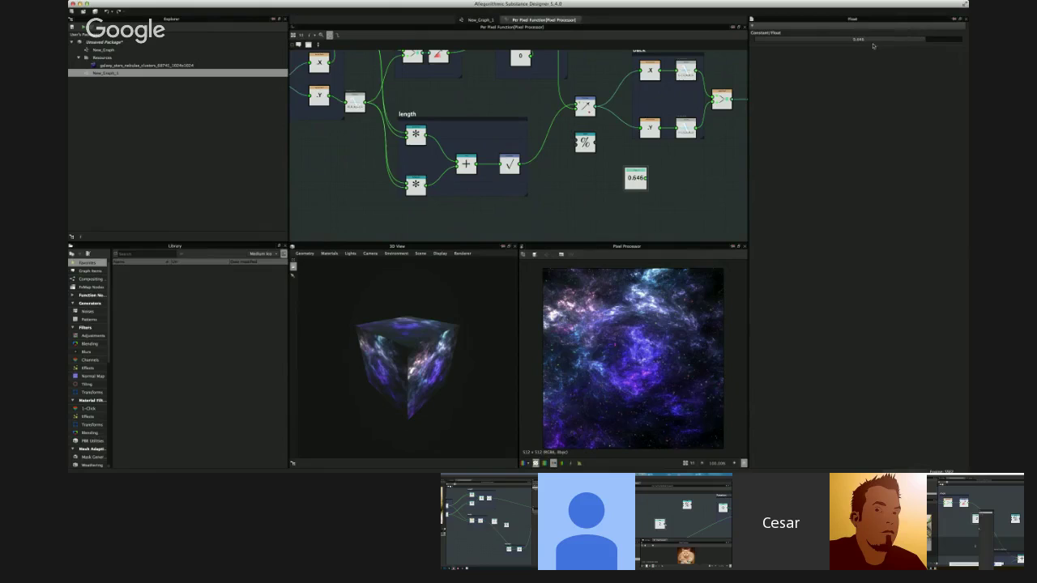
double_click(862, 41)
text(2)
key(Return)
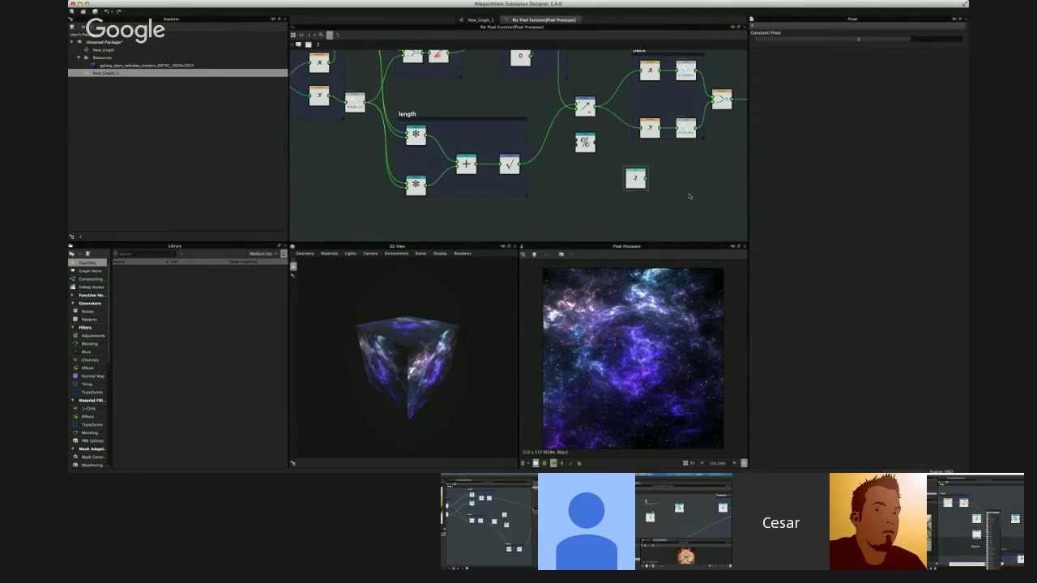
Step: Paste a Pi node, add a multiplication node, and feed it with the float 2 and Pi
key(ctrl+v)
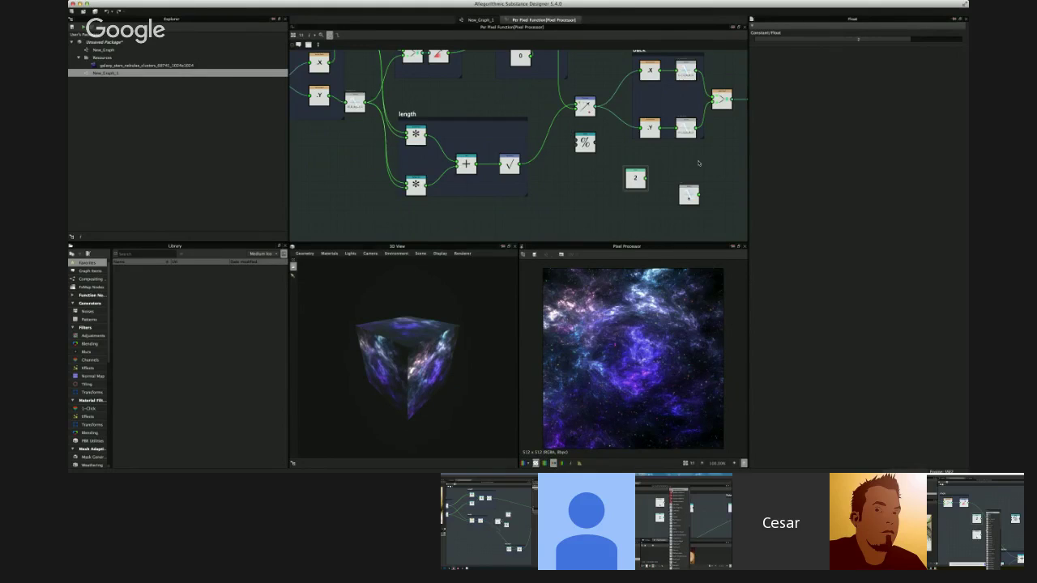
key(m)
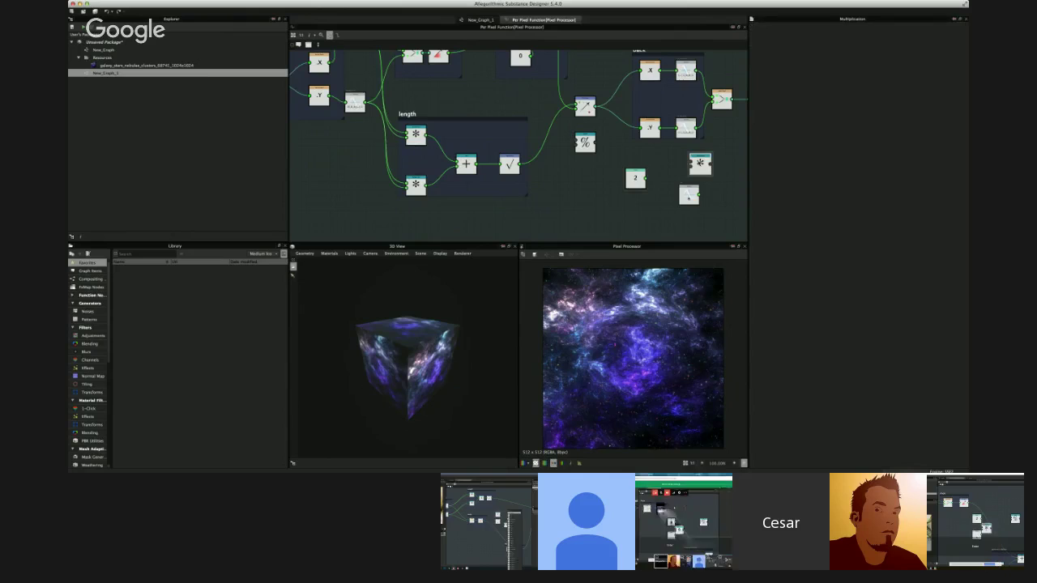
mouse_move(693, 197)
mouse_down()
mouse_move(640, 203)
mouse_move(691, 166)
mouse_up()
drag(649, 199, 691, 168)
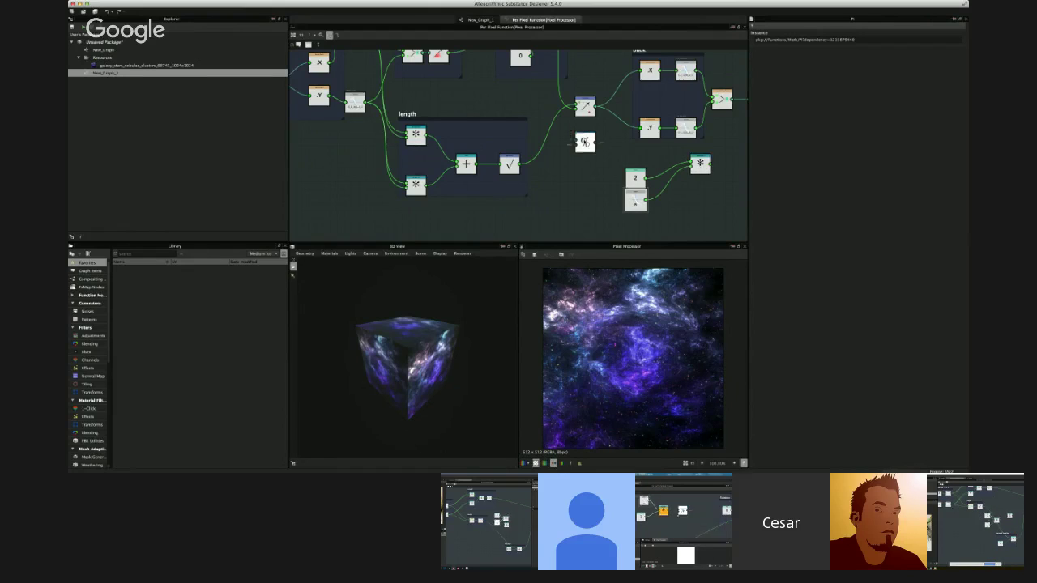
Step: Place the Modulo node beside the multiplication and feed it with the angle frame's output and the 2 × Pi product
drag(584, 144, 728, 187)
key(f)
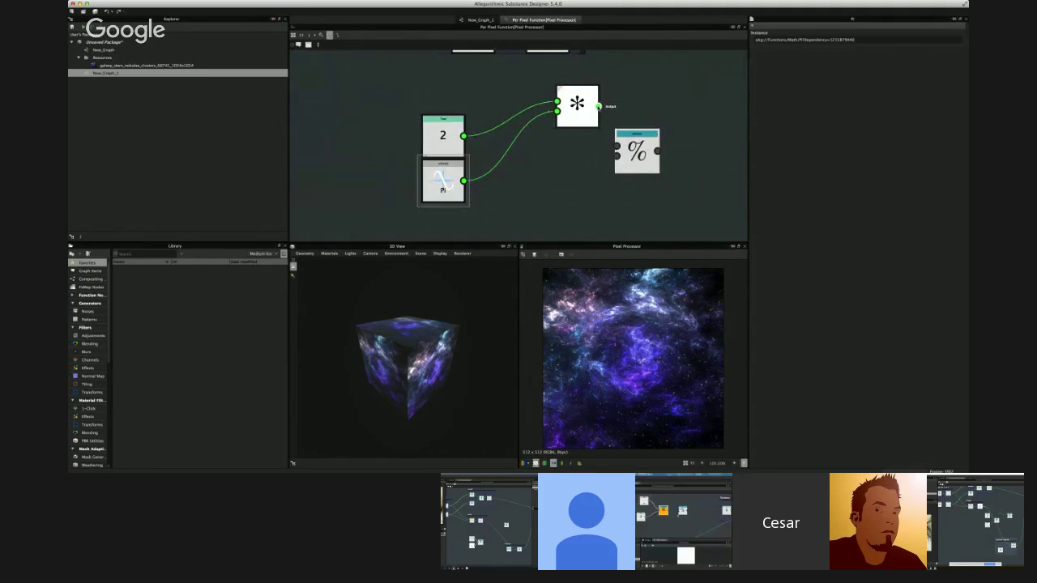
scroll(598, 106, down, 6)
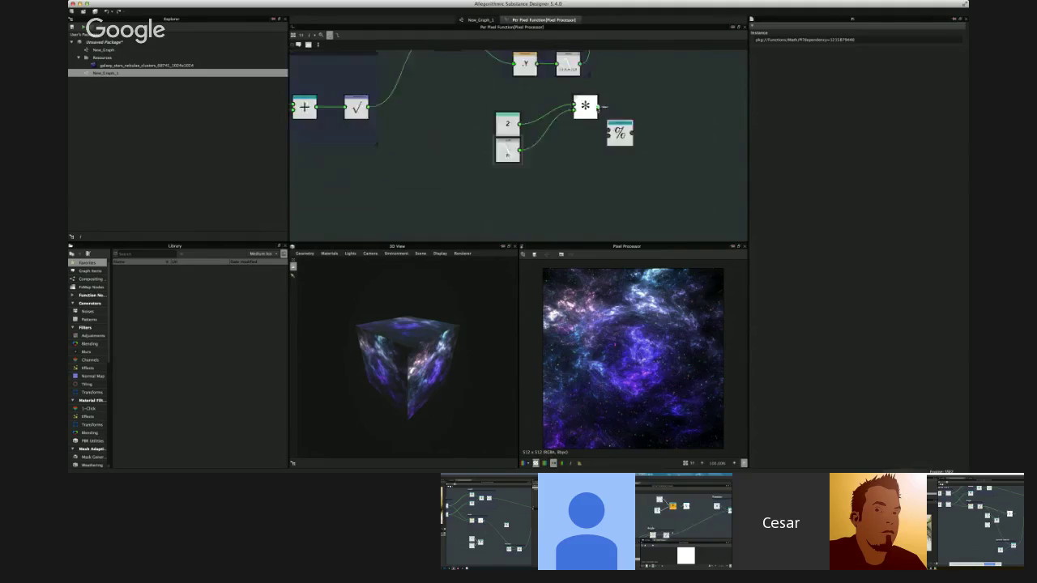
scroll(510, 88, up, 5)
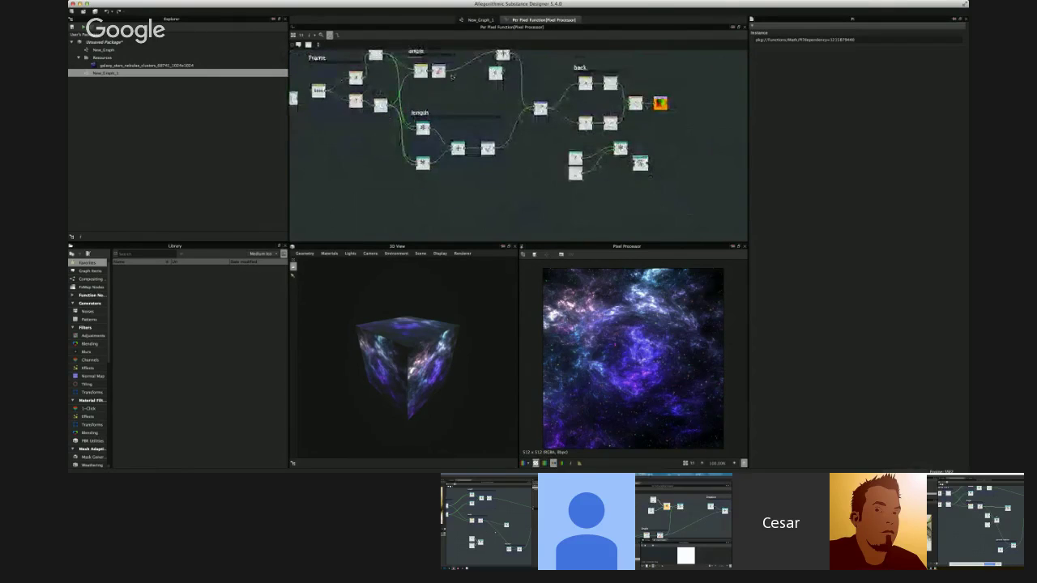
drag(446, 71, 634, 166)
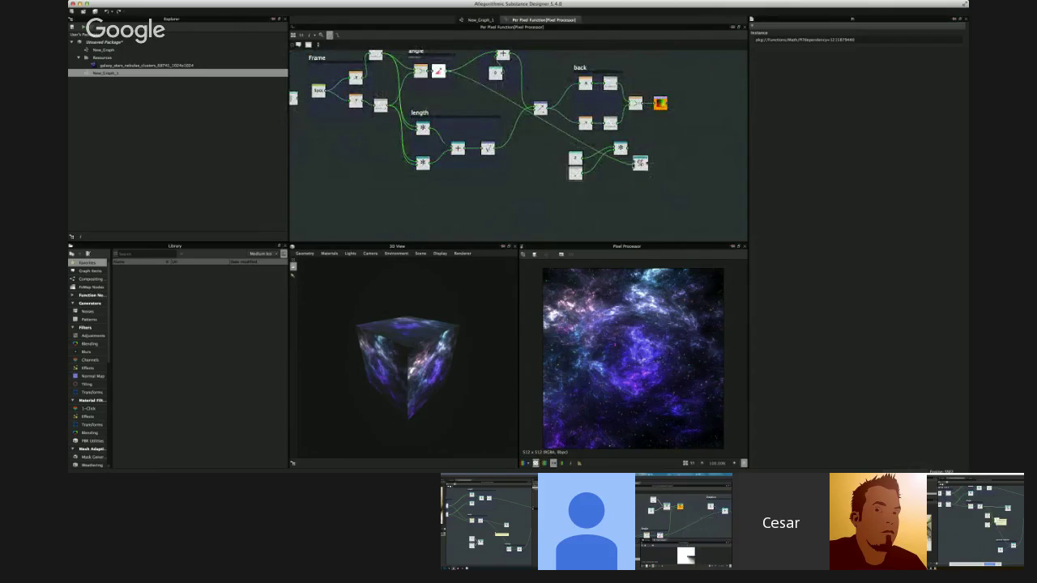
click(640, 163)
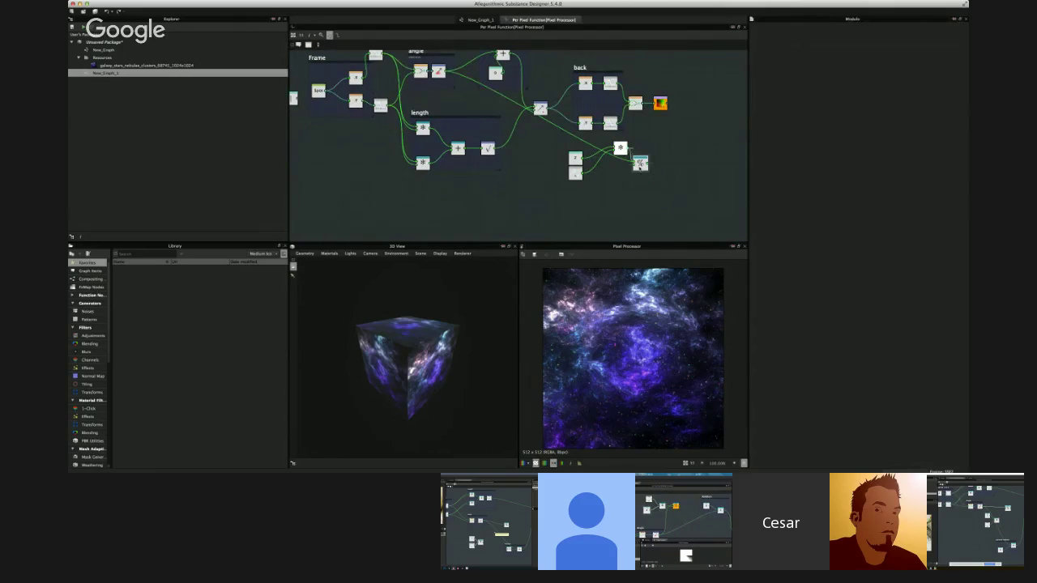
scroll(632, 167, up, 3)
drag(617, 145, 594, 172)
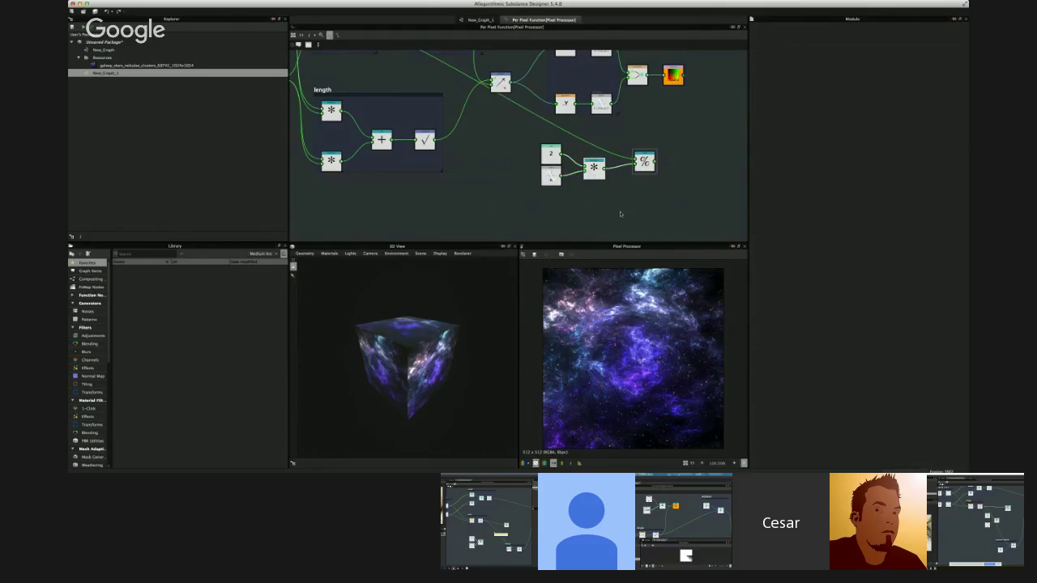
middle_drag(621, 214, 554, 200)
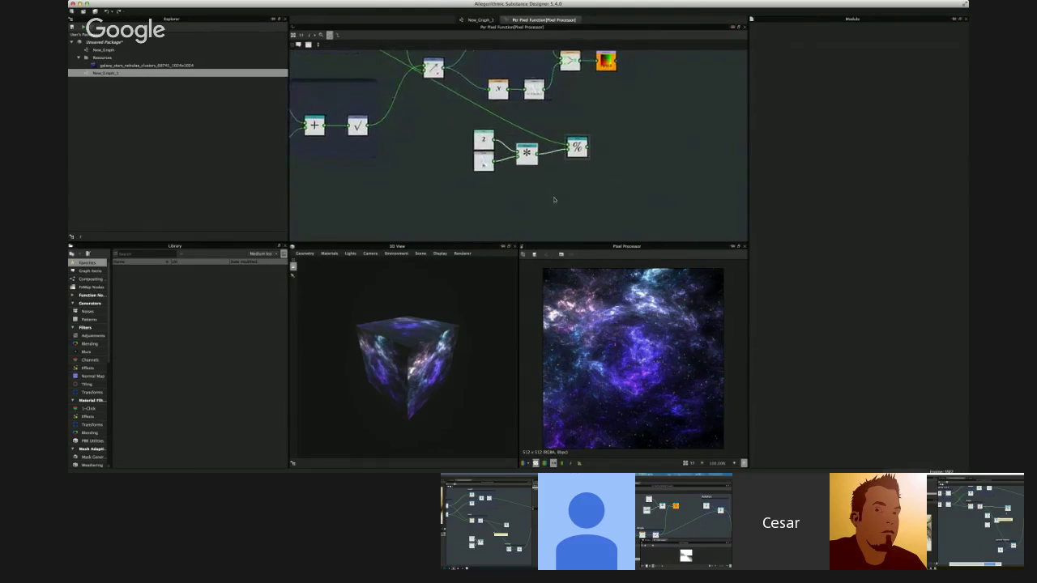
scroll(554, 200, up, 3)
scroll(611, 153, down, 5)
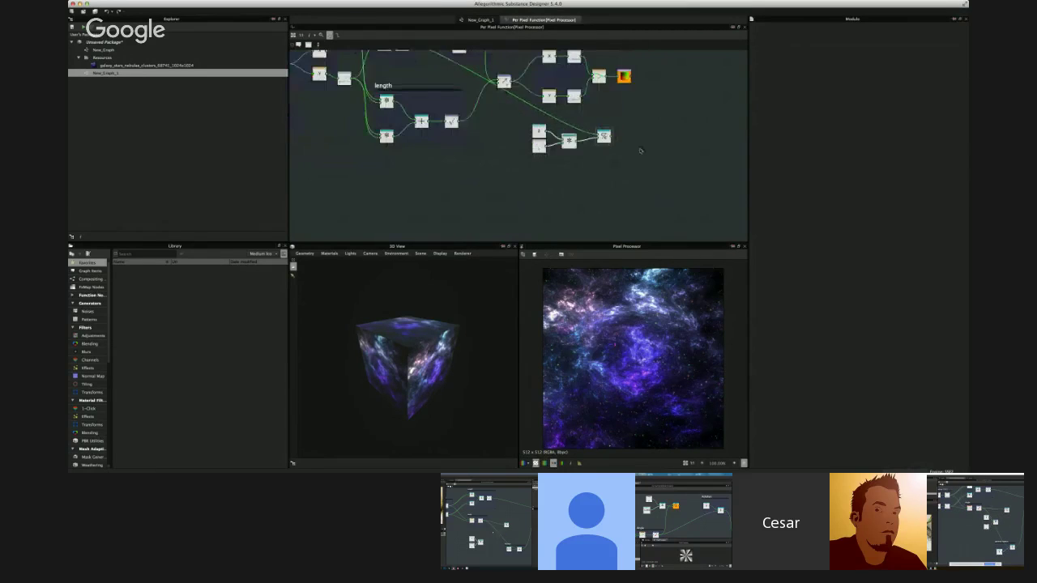
middle_drag(640, 151, 582, 161)
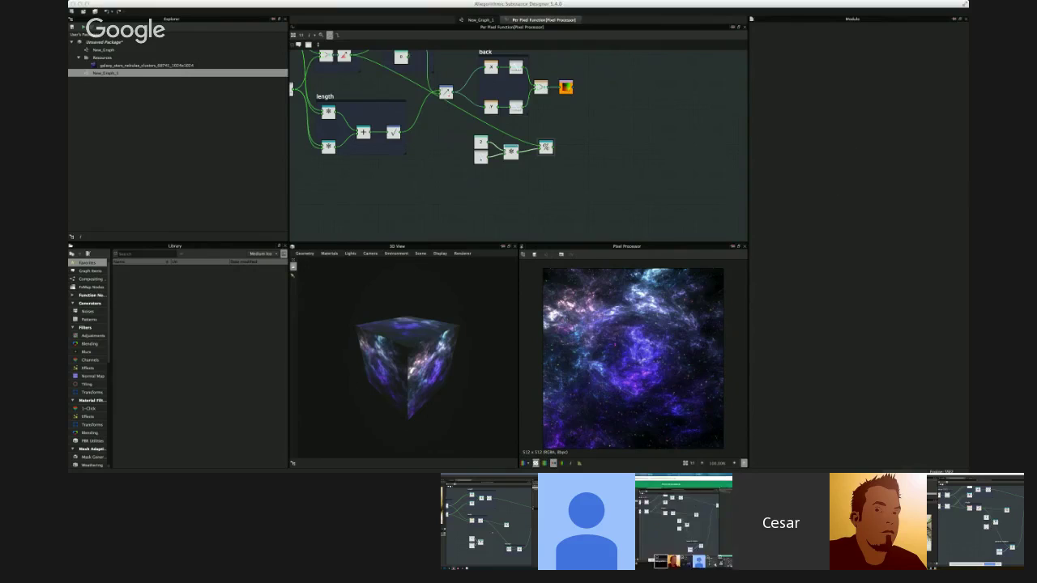
scroll(646, 167, up, 2)
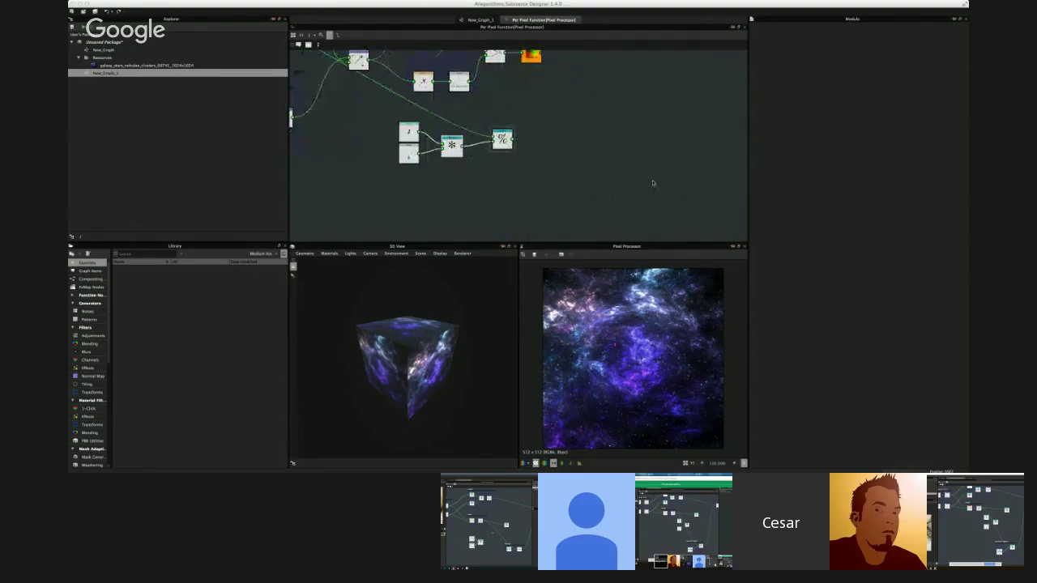
middle_drag(562, 133, 625, 181)
scroll(612, 175, down, 3)
scroll(656, 179, up, 1)
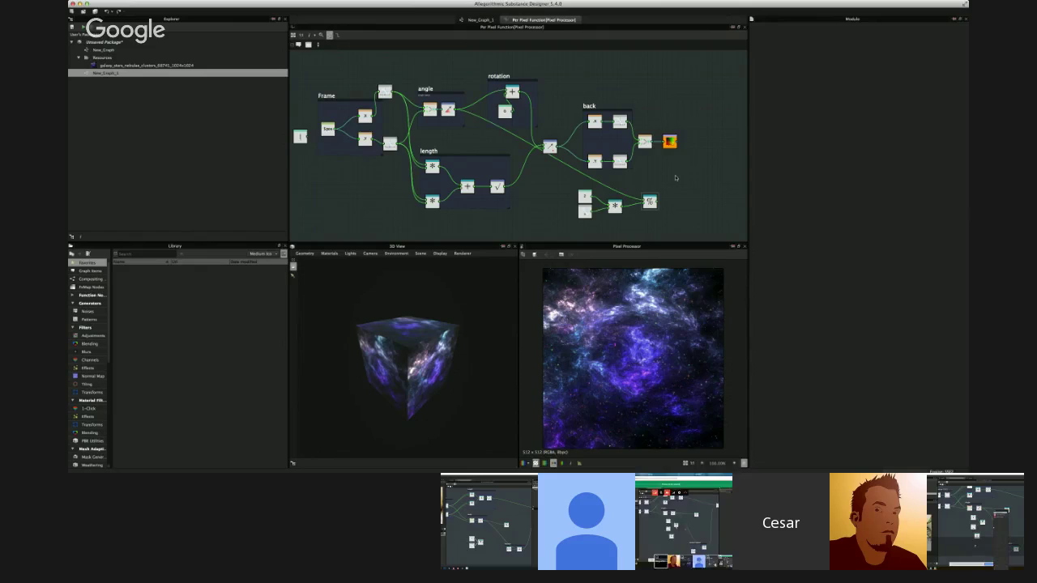
Step: Add a second multiplication node after Modulo and connect a new float constant placed beneath Modulo to it
key(m)
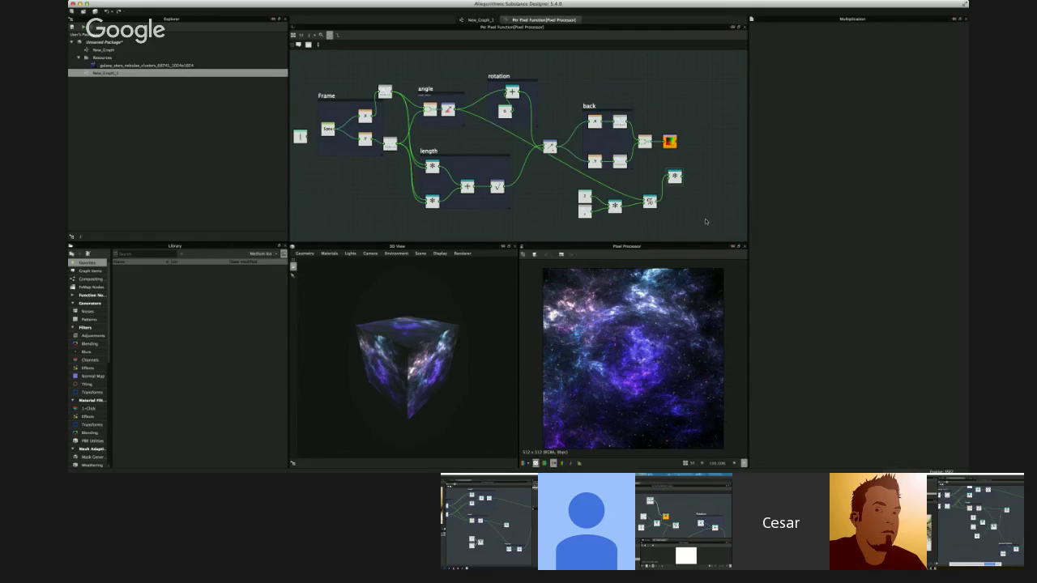
key(1)
mouse_move(705, 221)
mouse_down()
mouse_move(648, 227)
mouse_move(678, 183)
mouse_move(685, 219)
mouse_up()
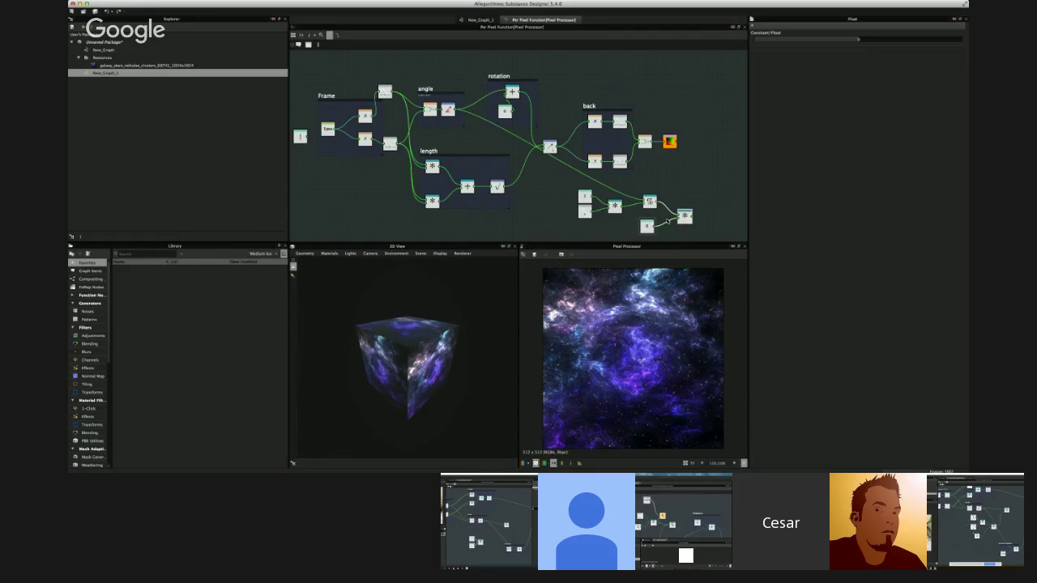
click(649, 226)
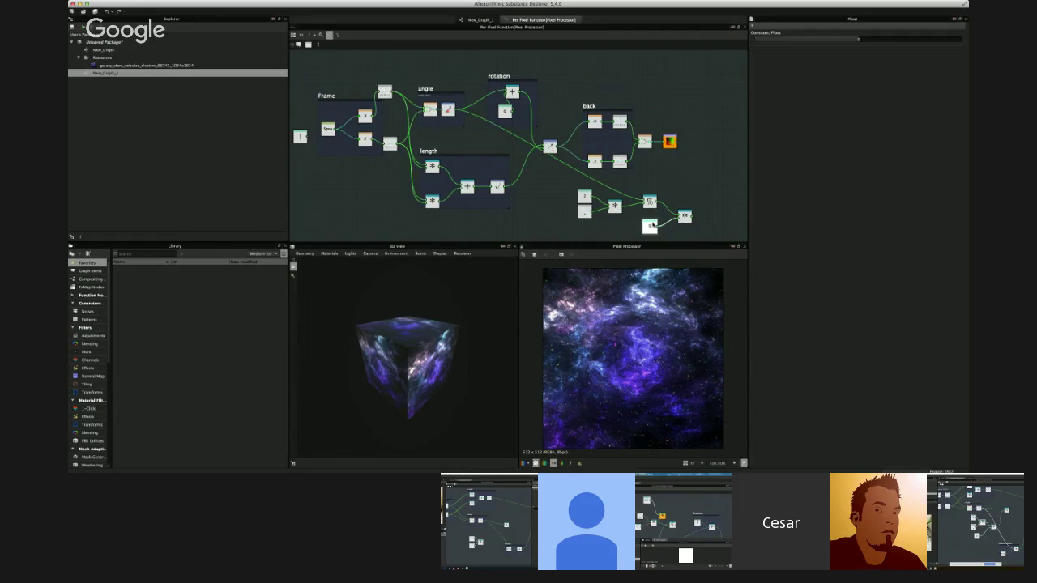
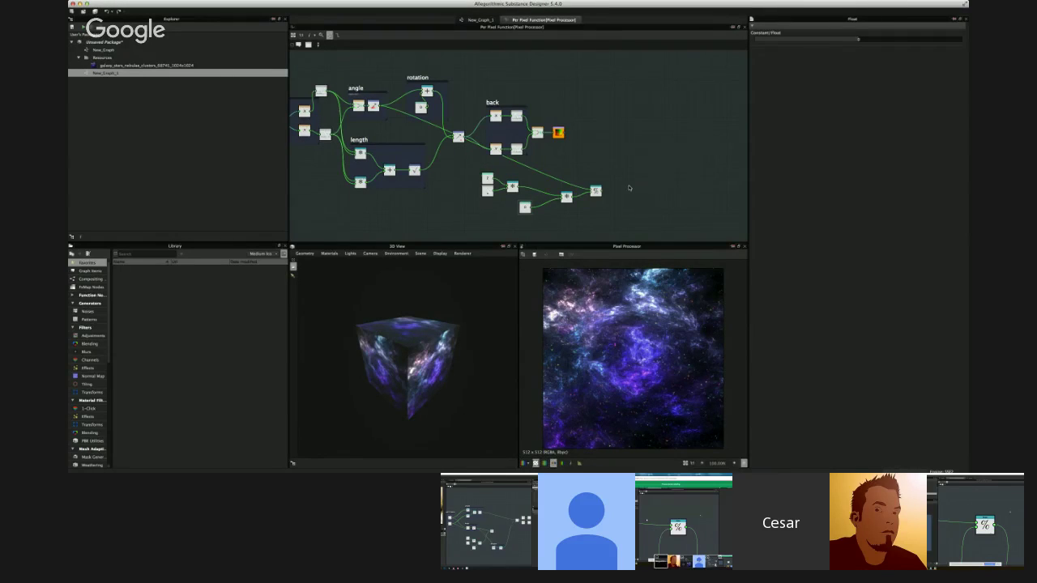
Step: Move the float constant, second multiplication and Modulo nodes closer to the 2 × Pi multiplication to tidy the layout
scroll(628, 188, down, 2)
scroll(629, 188, up, 4)
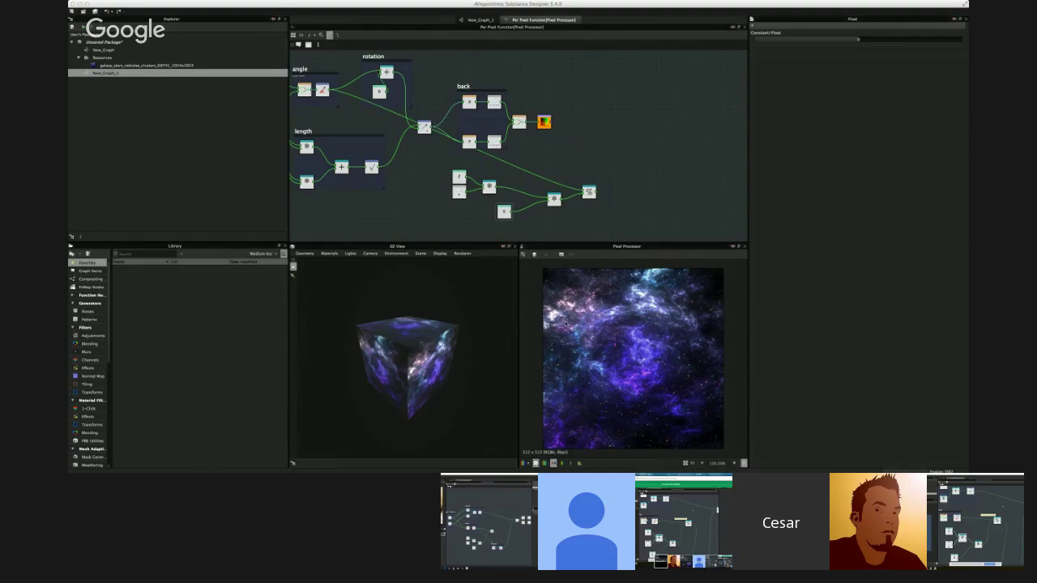
scroll(631, 162, down, 3)
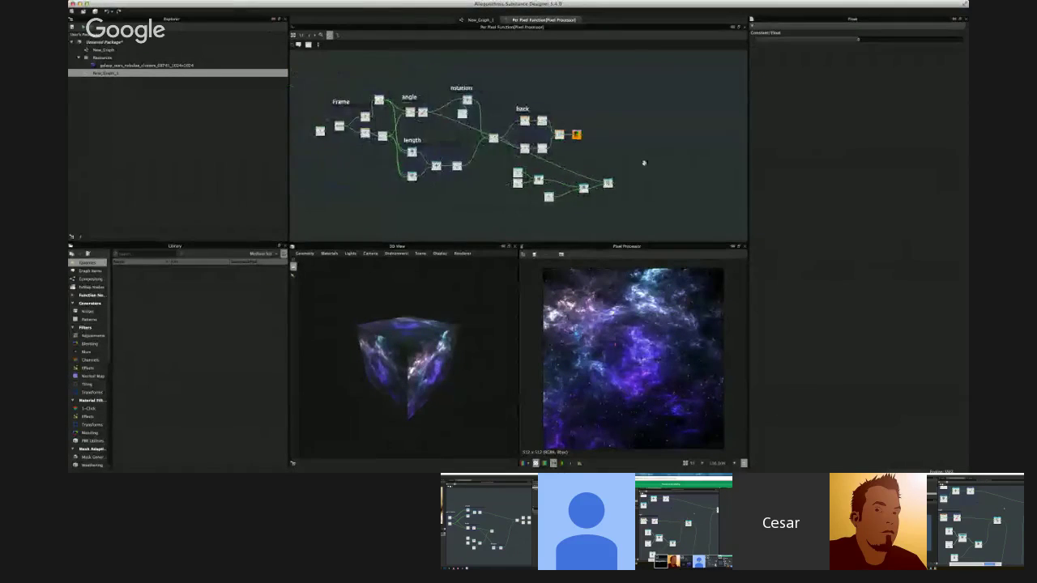
middle_drag(644, 163, 718, 176)
scroll(703, 185, up, 1)
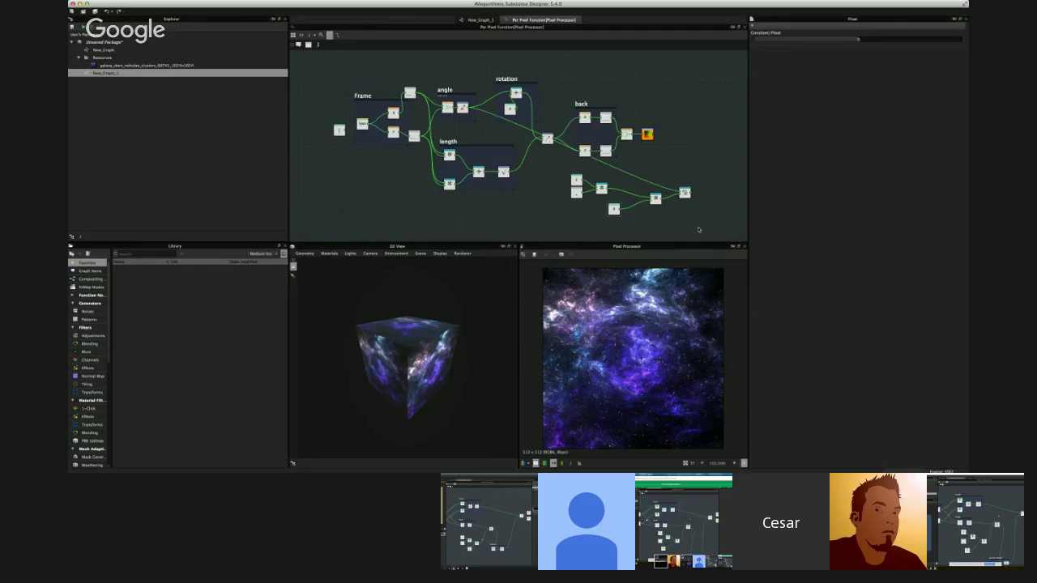
drag(699, 230, 605, 209)
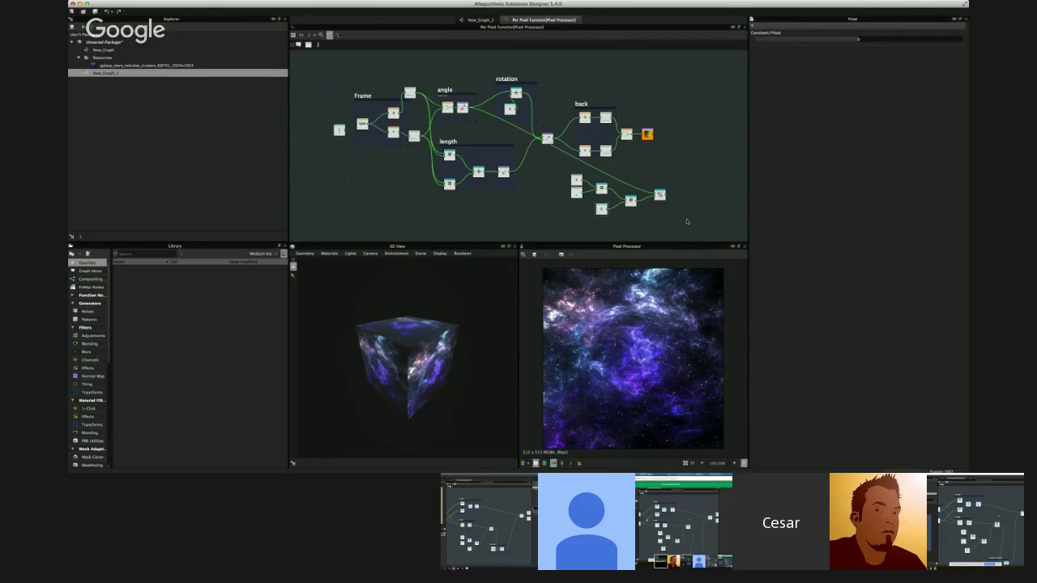
click(630, 200)
drag(630, 199, 626, 199)
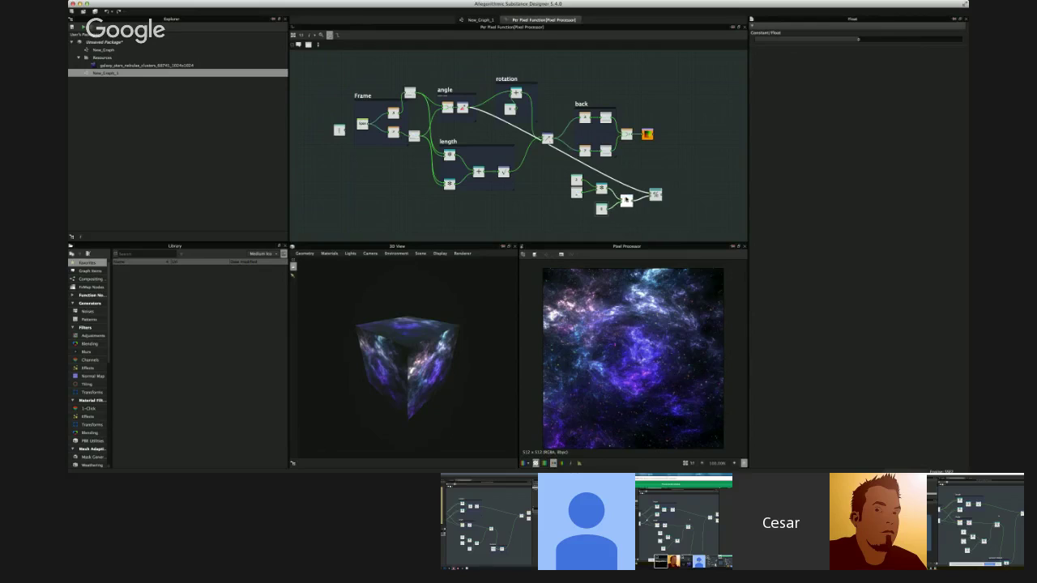
click(682, 215)
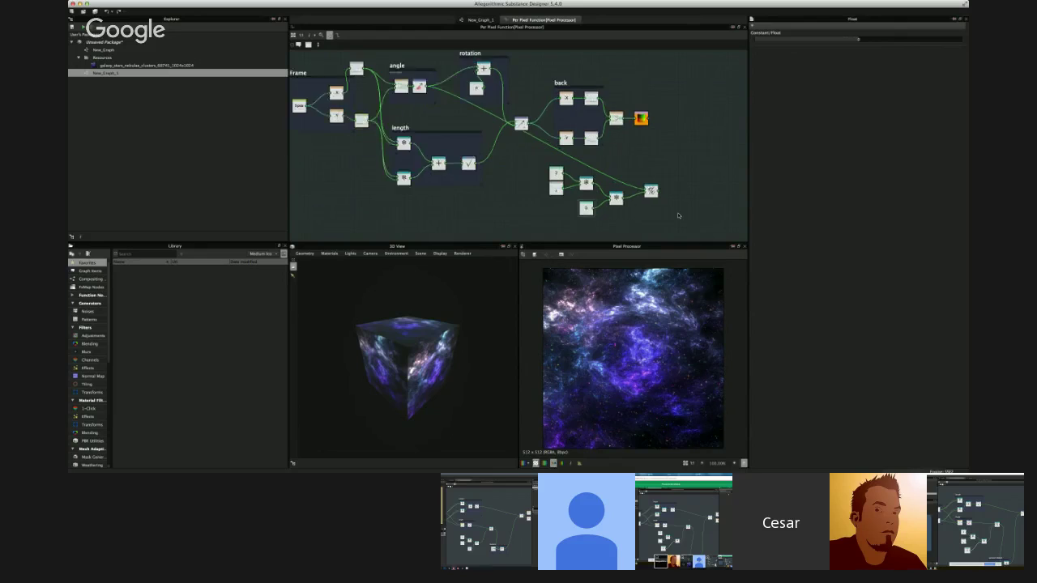
Step: Set the float constant feeding the second multiplication to -0.068
scroll(678, 215, up, 2)
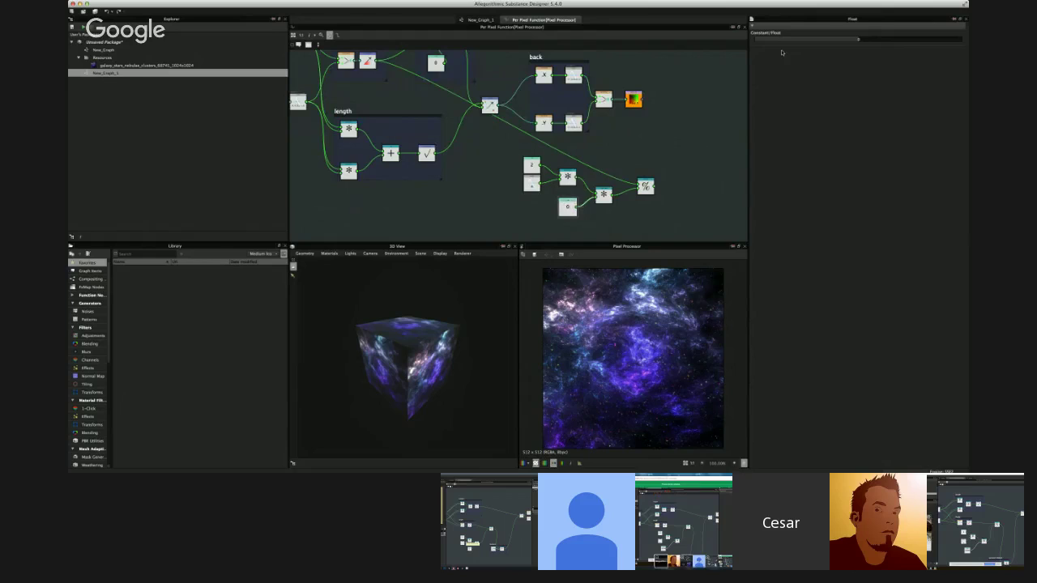
click(862, 40)
mouse_move(862, 39)
mouse_down()
mouse_move(879, 40)
mouse_move(852, 40)
mouse_up()
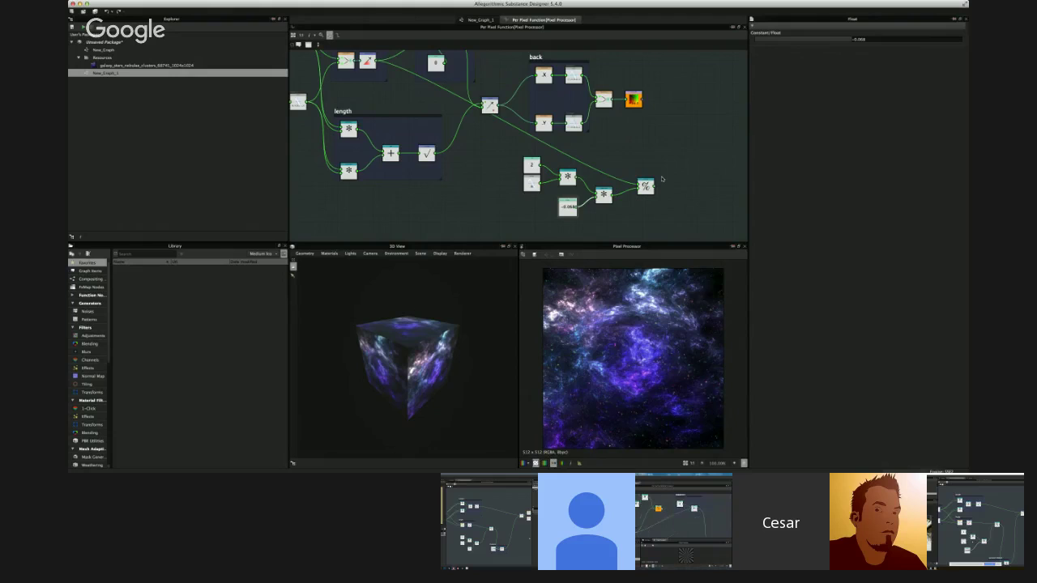
Step: Connect the Modulo output to the Cartesian conversion node ahead of the back frame, replacing the rotation input
scroll(660, 178, down, 2)
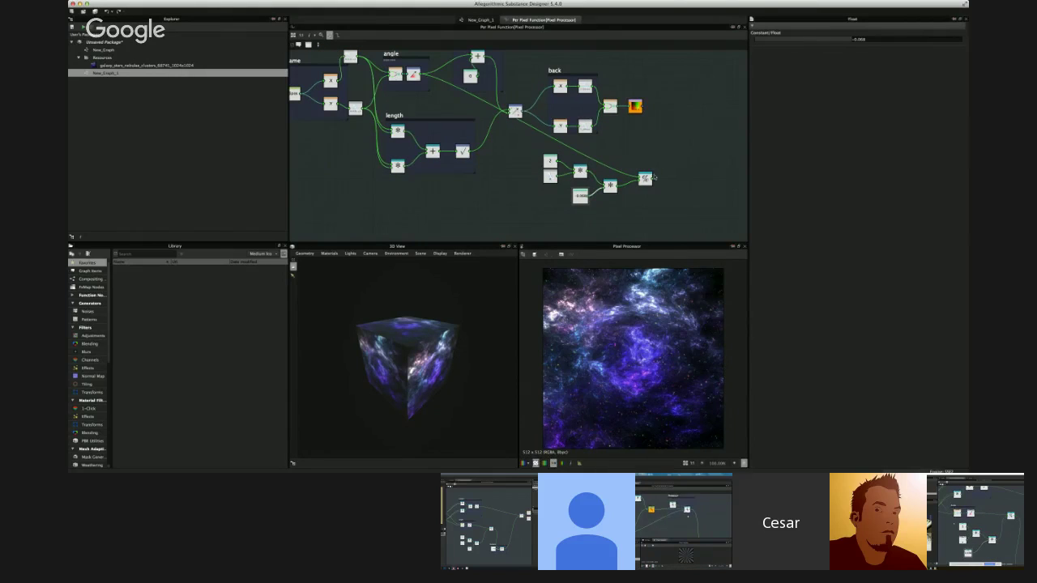
drag(653, 178, 628, 108)
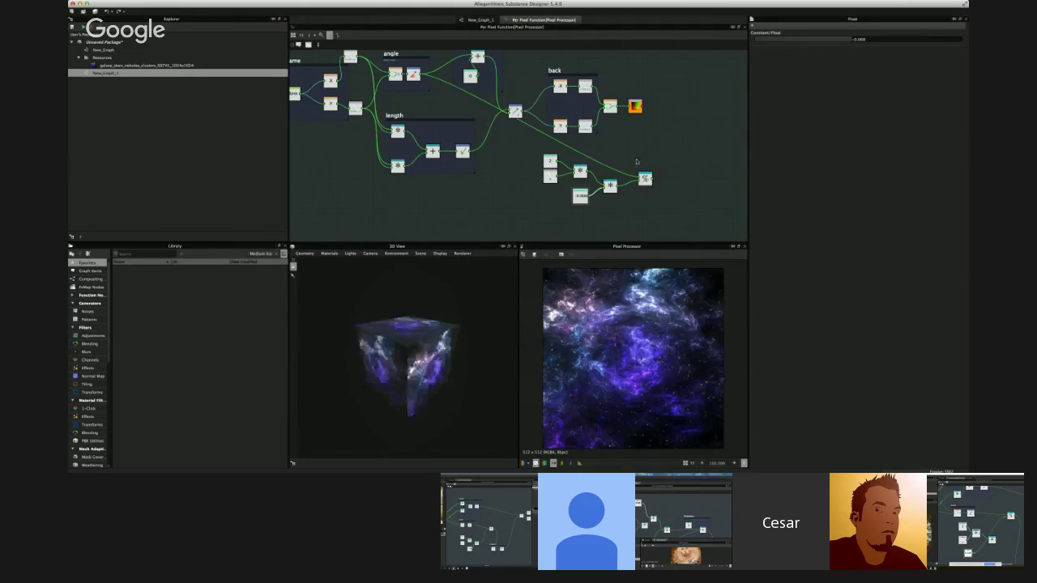
click(644, 177)
drag(648, 179, 521, 112)
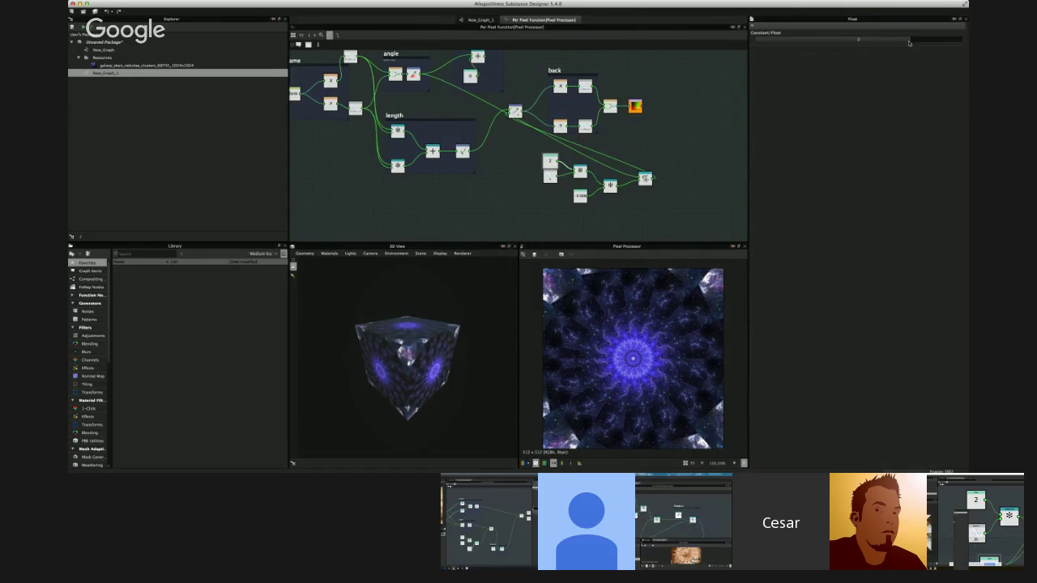
Step: Try lower values for the float multiplied with Pi, then set it back to 2
drag(910, 39, 857, 53)
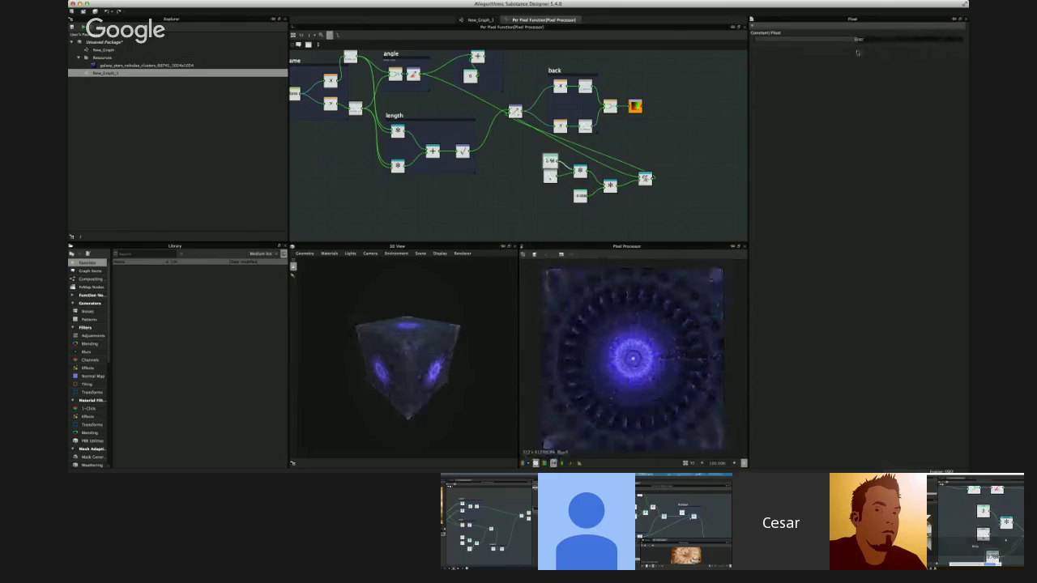
click(864, 39)
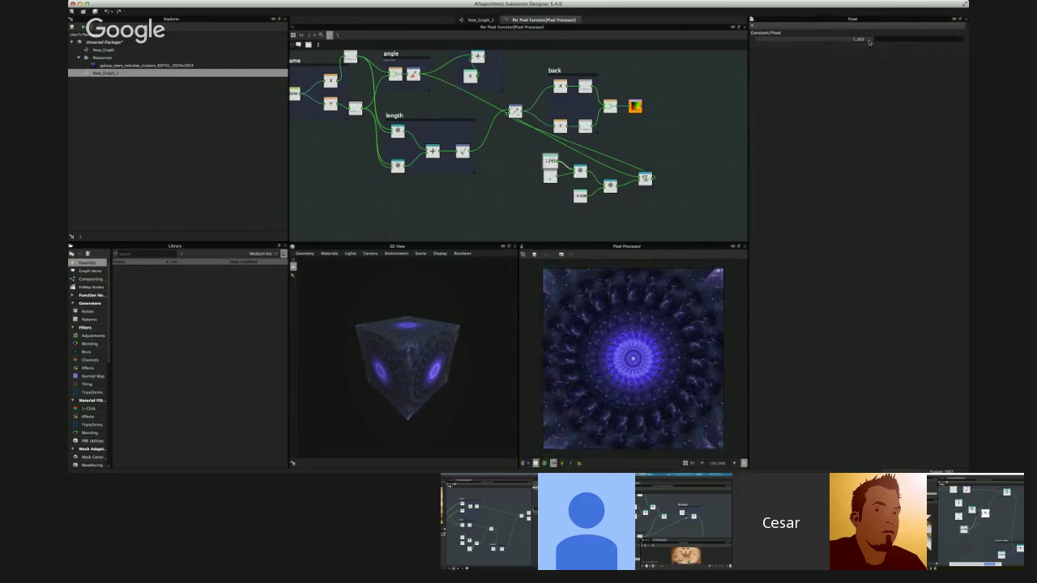
double_click(864, 39)
text(2)
key(Return)
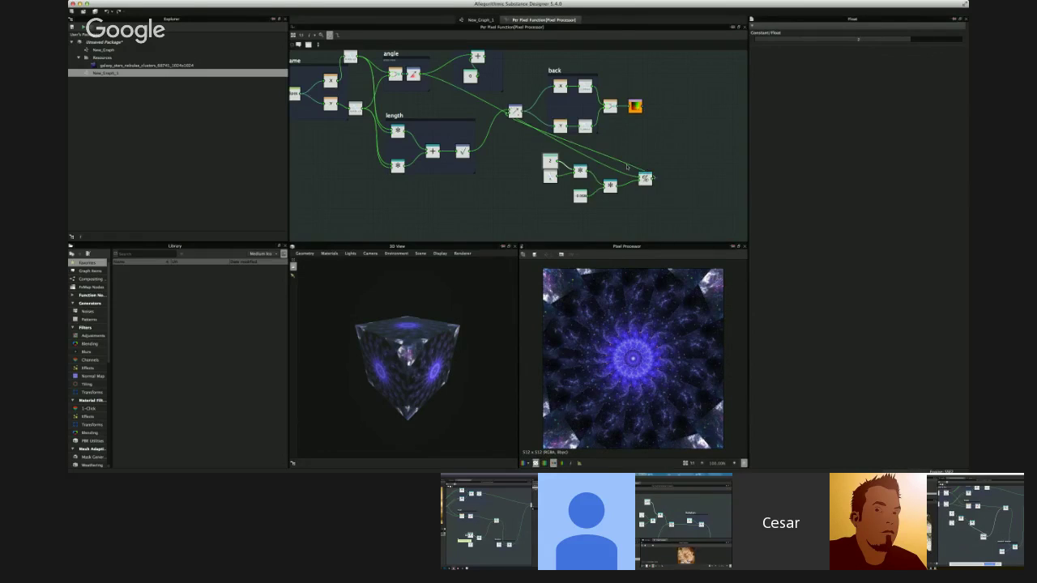
Step: Delete the link from Modulo to the Cartesian conversion node and reconnect the rotation frame's addition output there
click(626, 164)
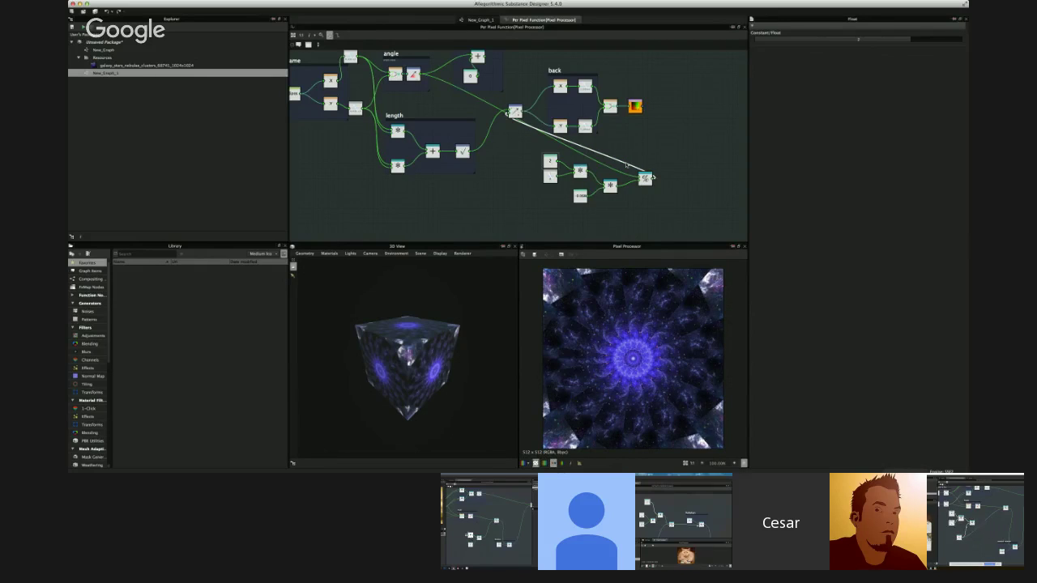
key(Delete)
drag(484, 57, 510, 115)
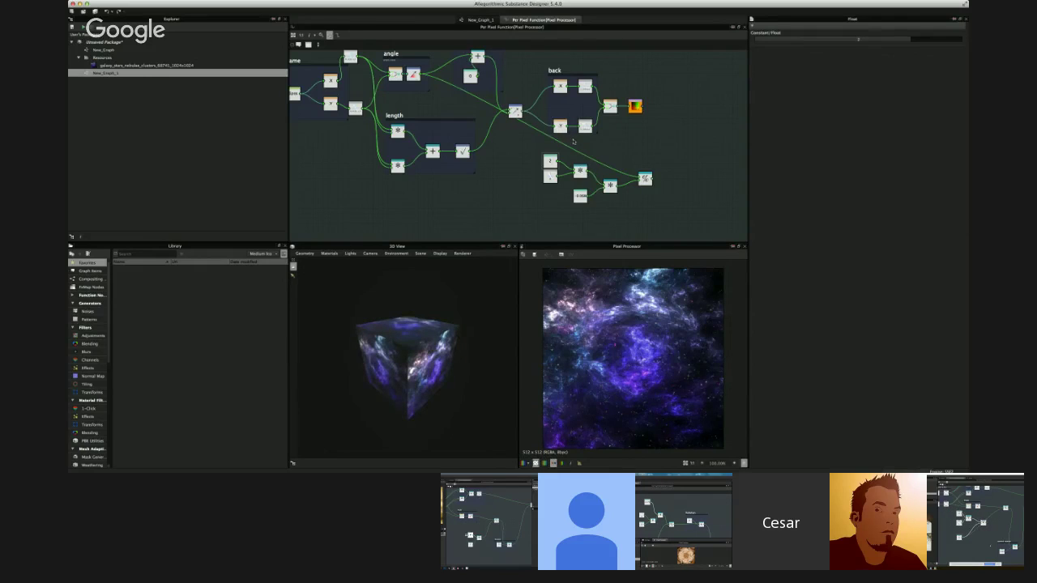
click(610, 185)
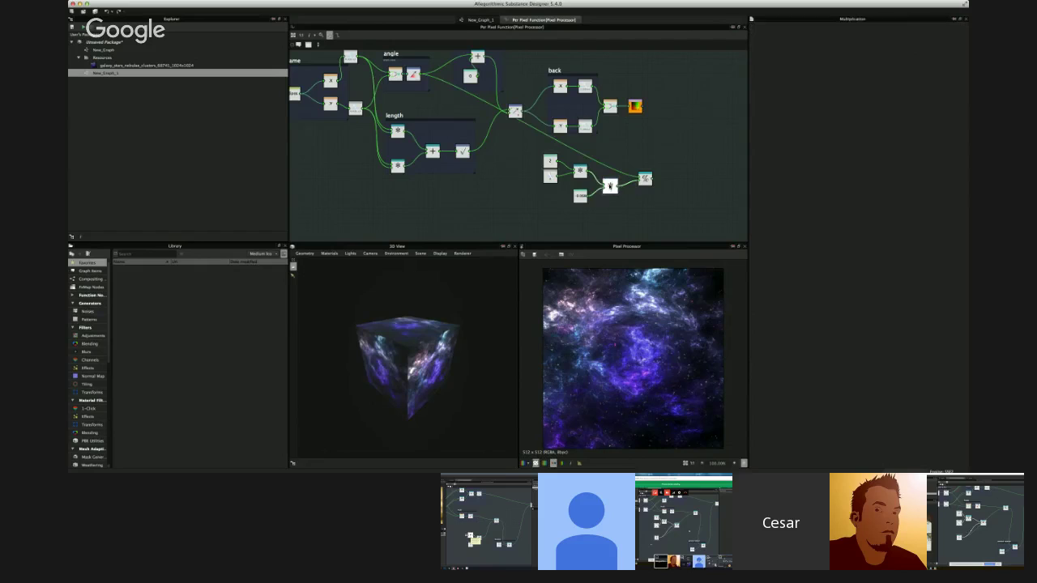
Step: Set the float constant feeding the second multiplication to 1
click(580, 196)
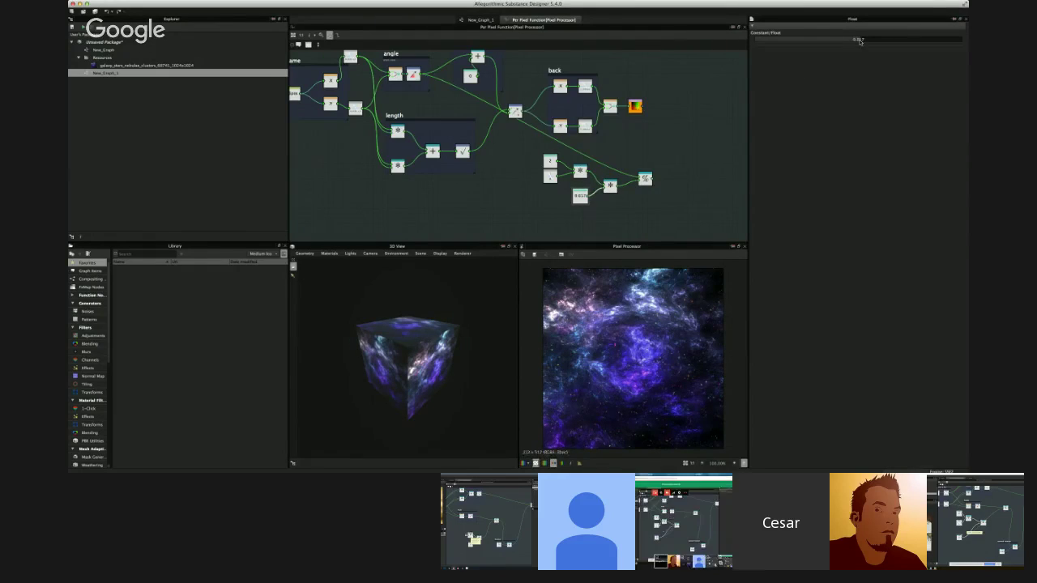
double_click(861, 41)
text(2)
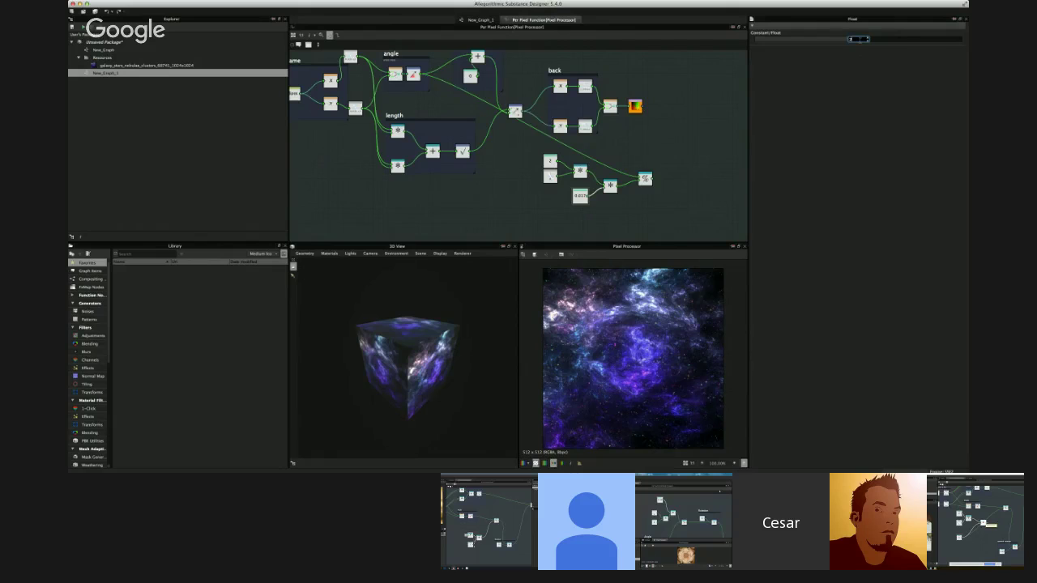
key(Return)
double_click(860, 40)
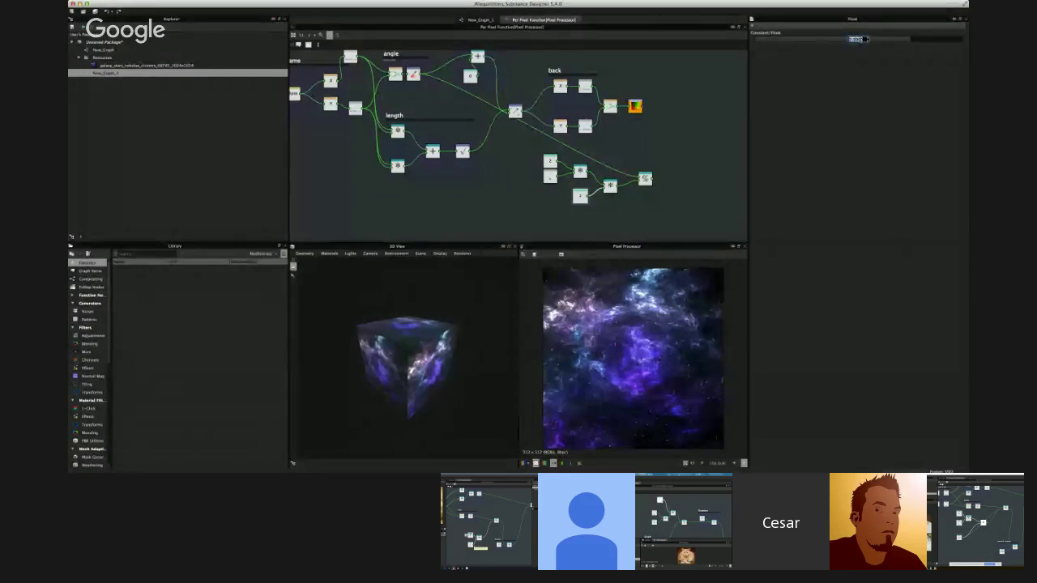
text(0)
key(Return)
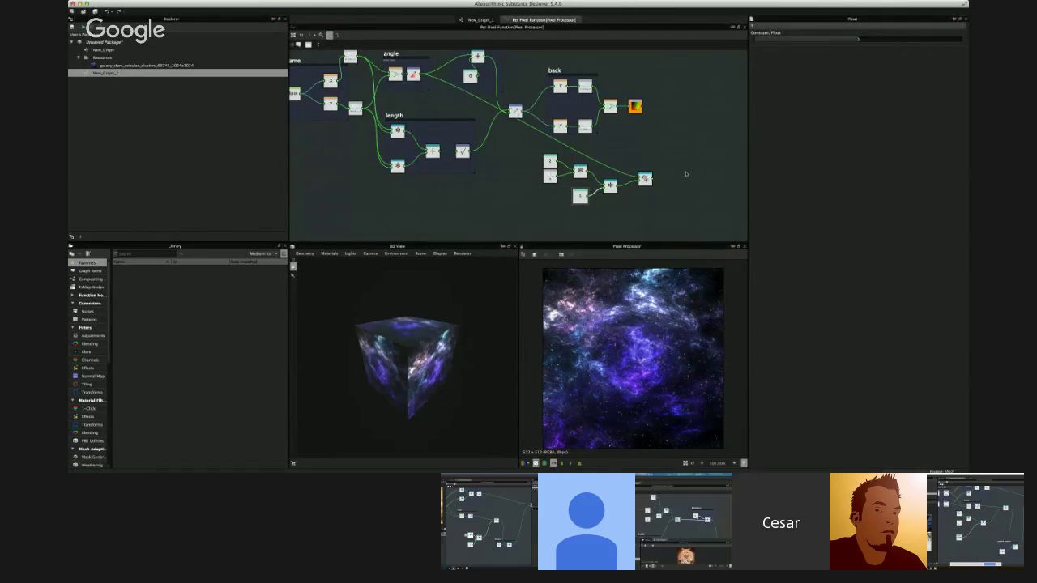
Step: Route the Modulo output through the rotation frame's addition node and connect that addition's output to the Cartesian conversion node
drag(658, 179, 516, 114)
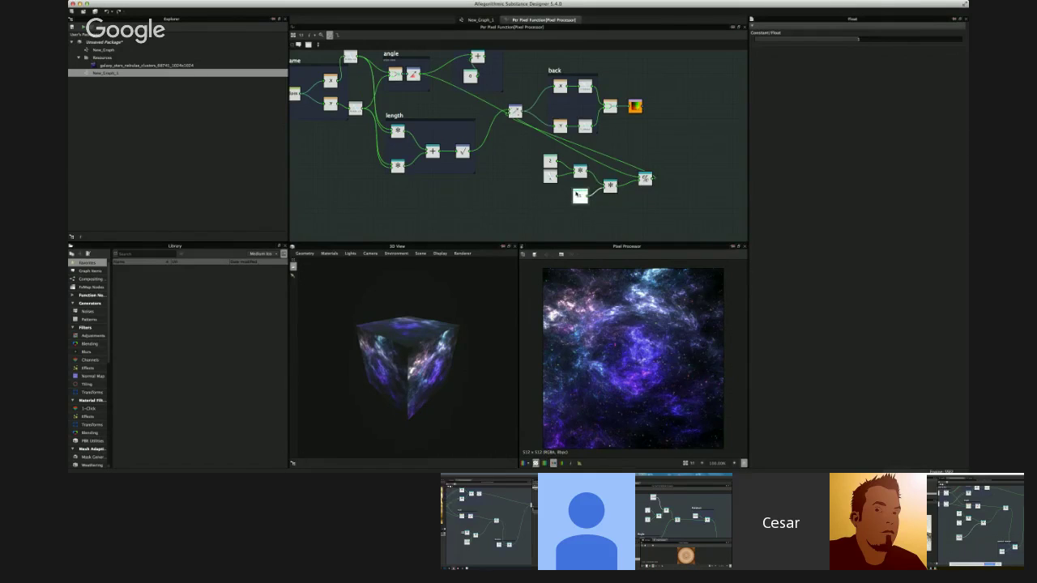
scroll(537, 169, up, 2)
middle_drag(537, 170, 564, 205)
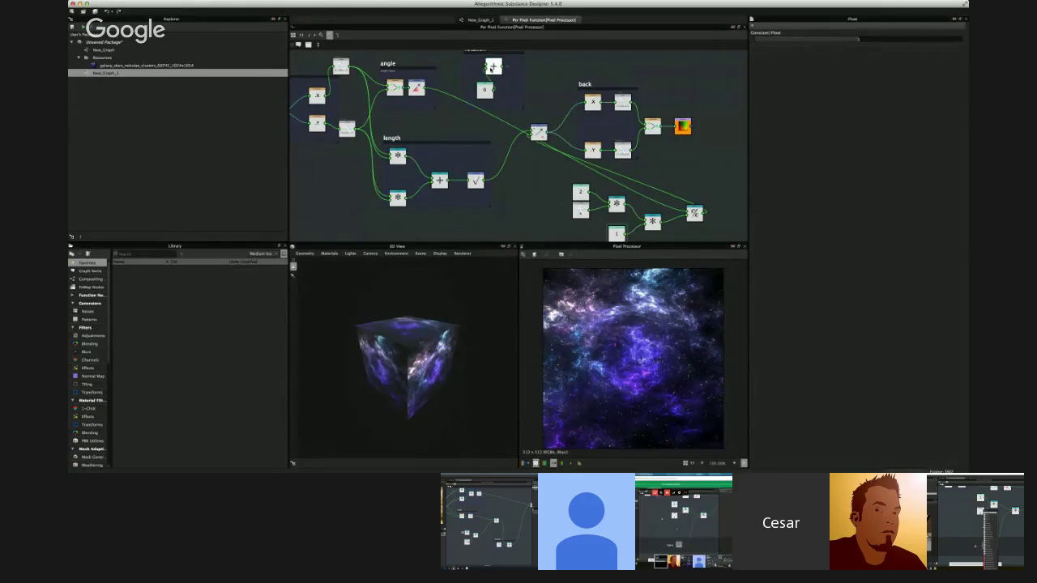
drag(533, 104, 704, 214)
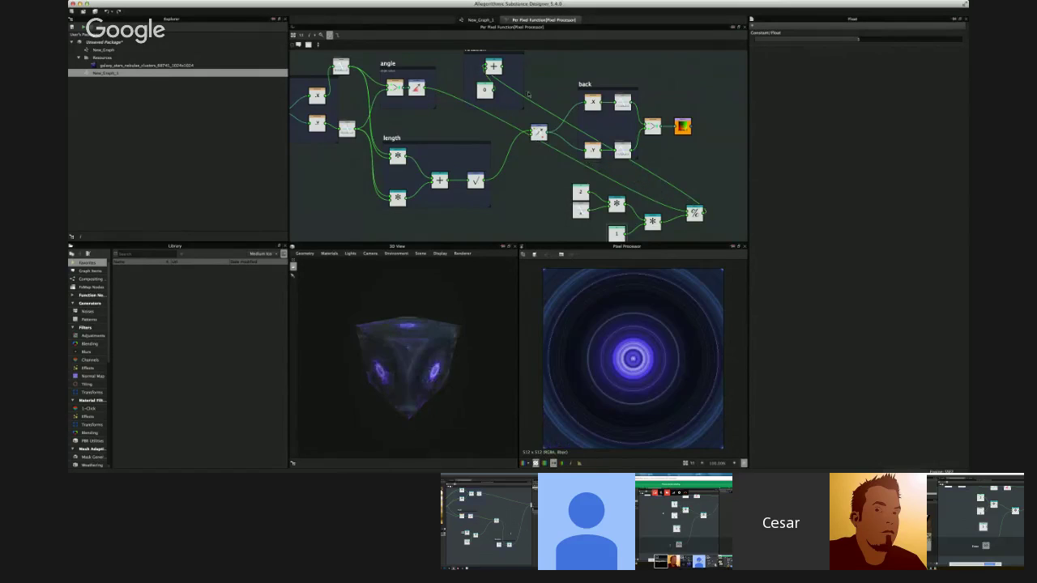
drag(505, 67, 535, 134)
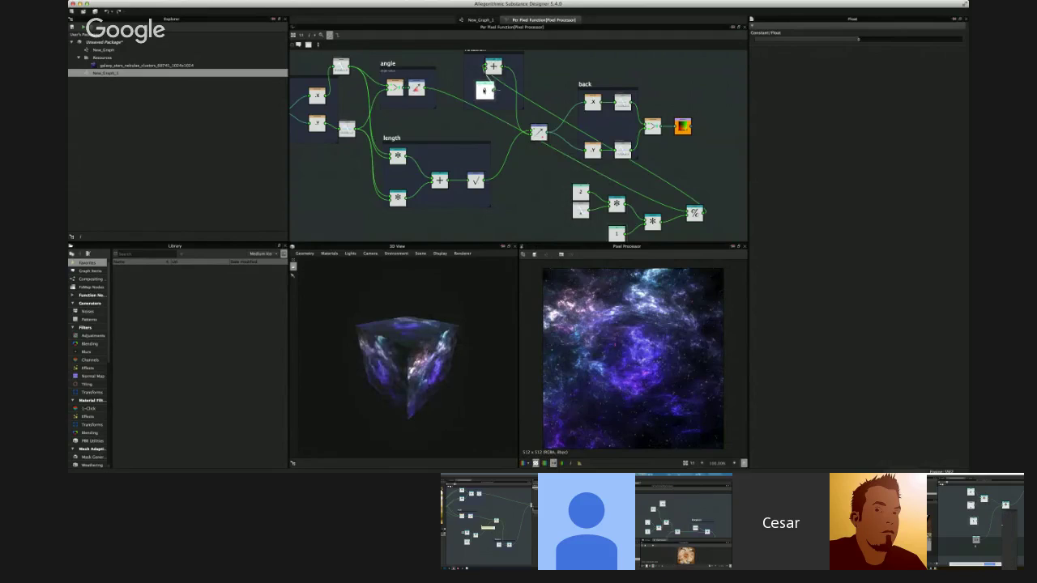
Step: Set the float constant feeding the second multiplication to -0.187 and the rotation frame's constant to -0.293
drag(861, 39, 951, 39)
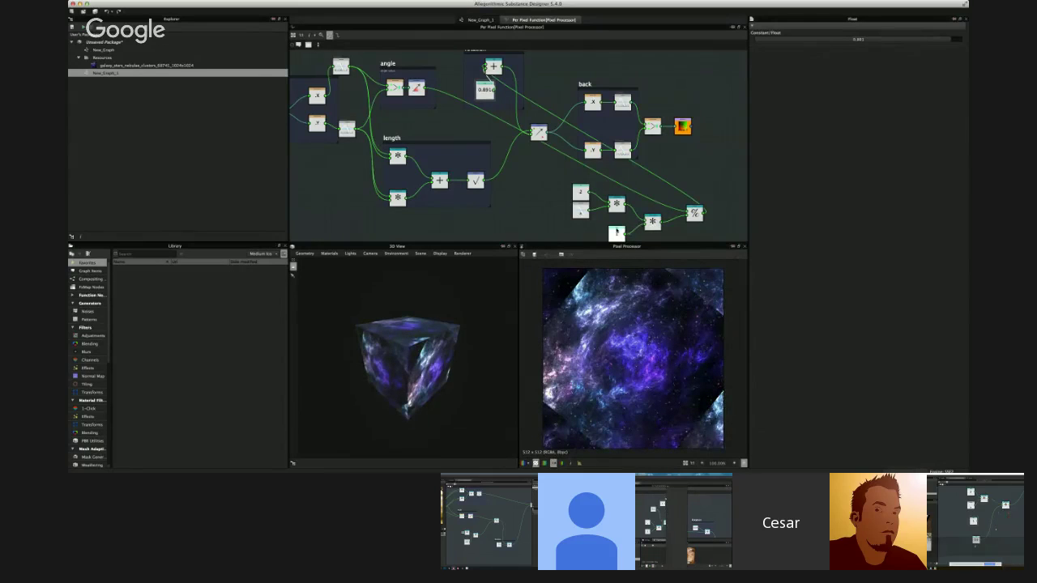
click(616, 232)
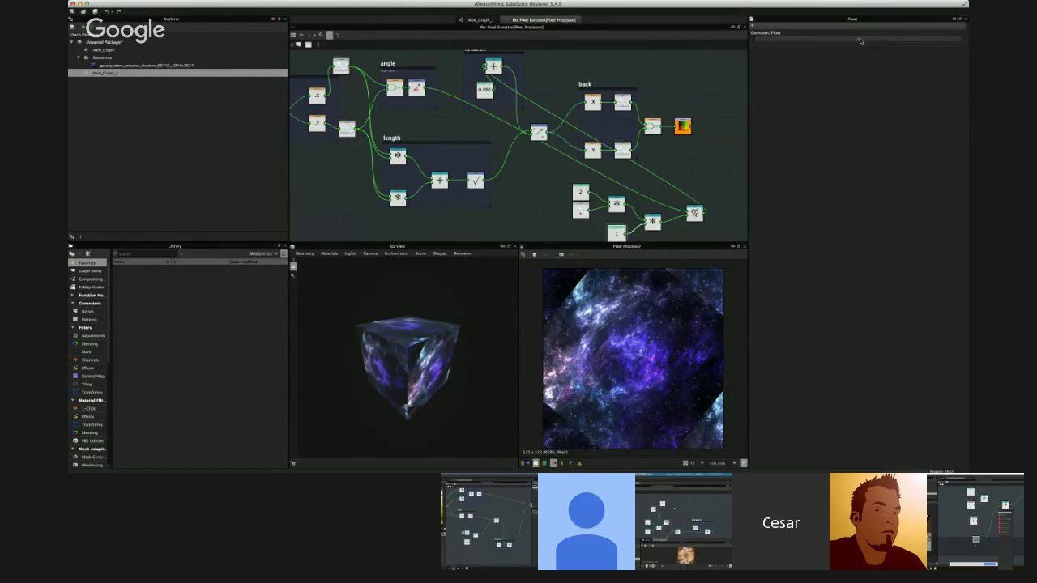
drag(861, 41, 831, 42)
click(486, 90)
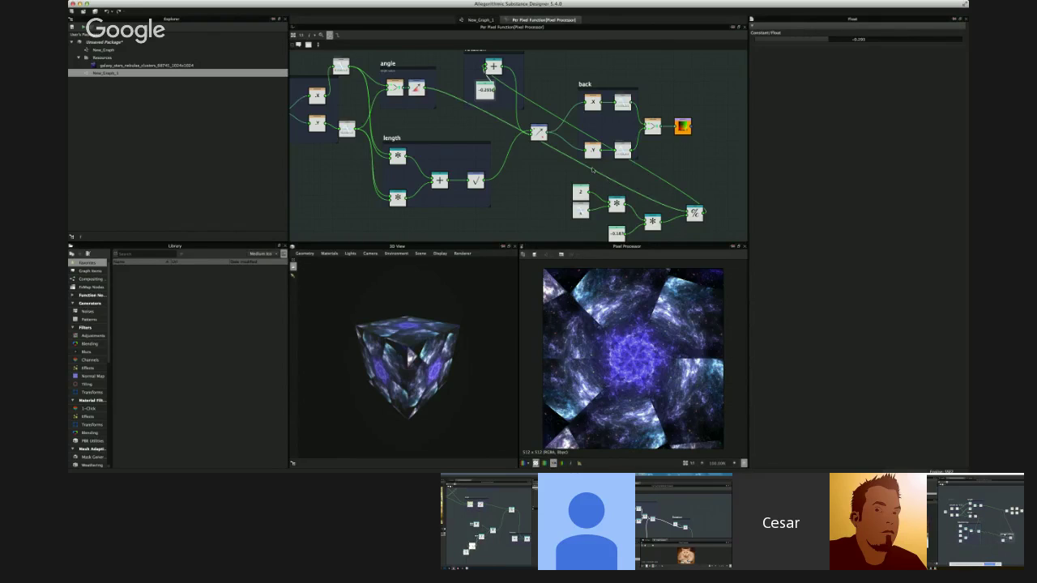
Step: Move the rotation frame with its nodes to just below the Modulo node
scroll(578, 154, down, 1)
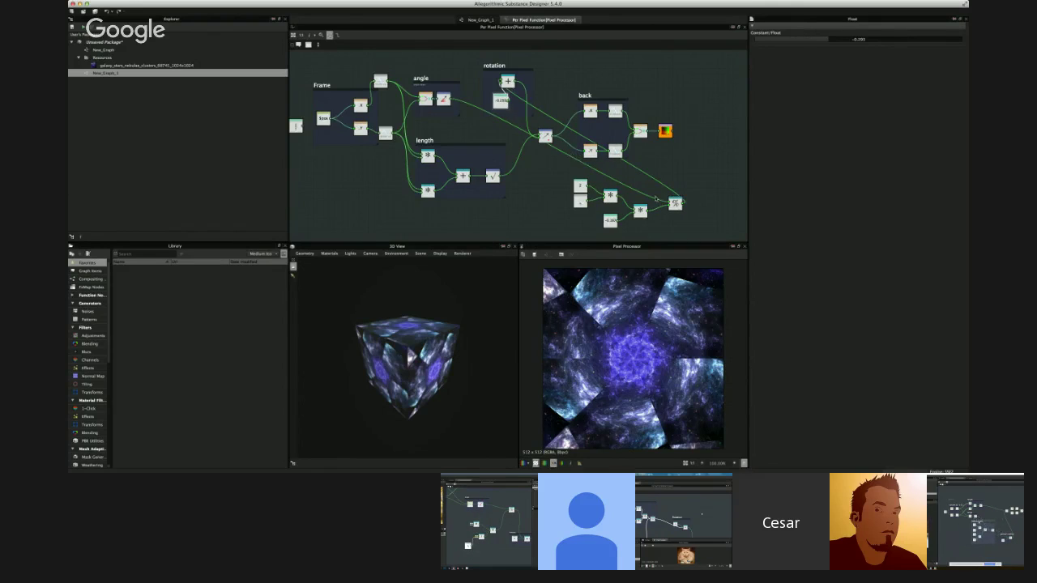
middle_drag(705, 165, 678, 178)
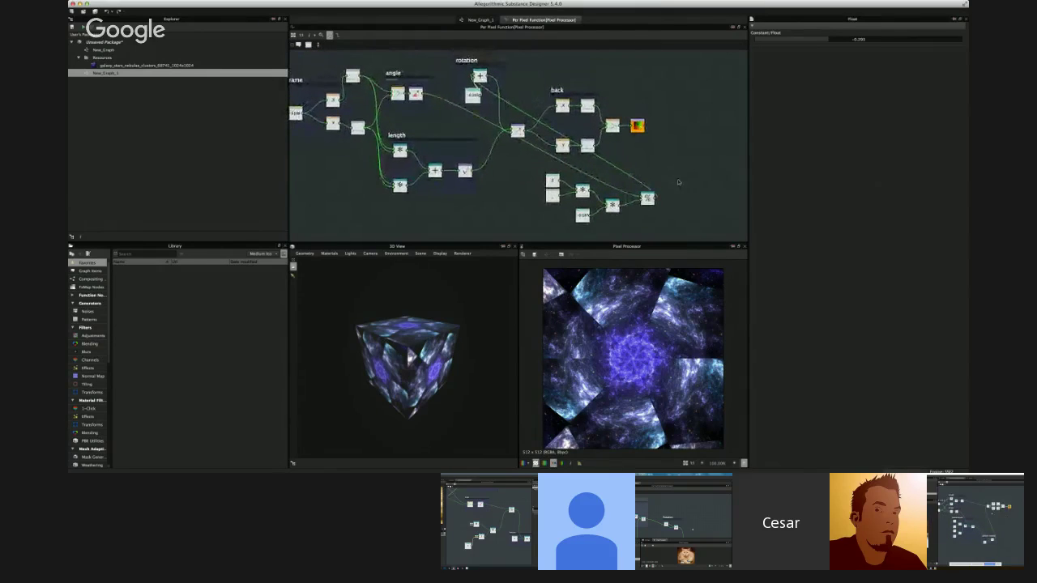
drag(497, 62, 656, 228)
scroll(678, 204, down, 1)
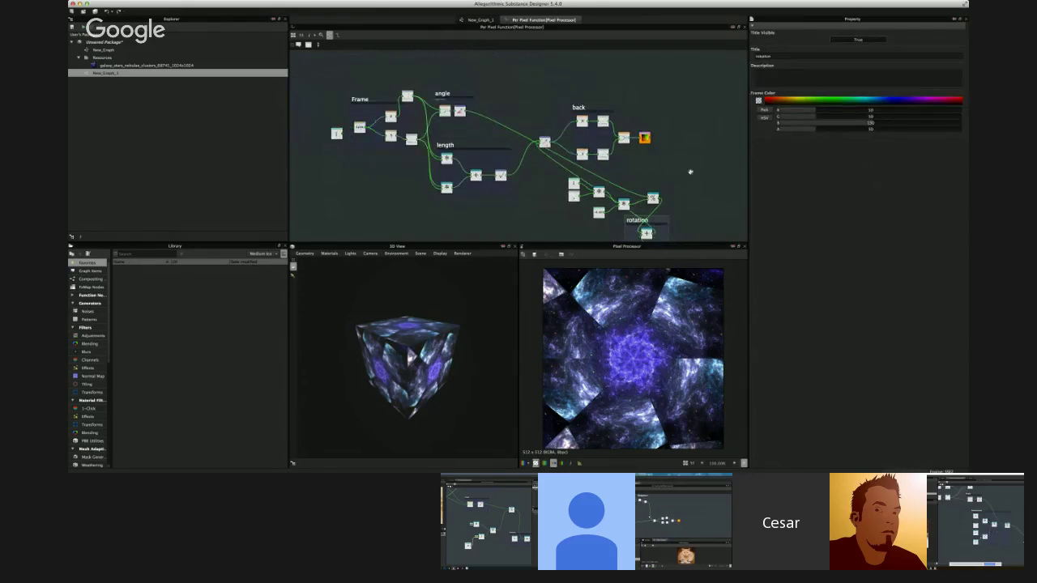
middle_drag(725, 237, 689, 171)
drag(670, 210, 580, 194)
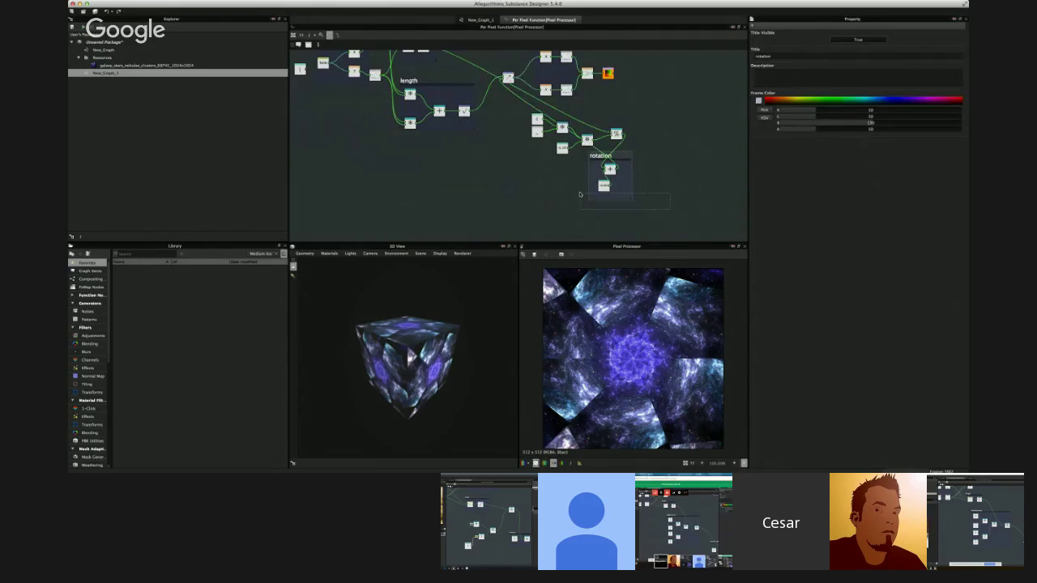
click(521, 197)
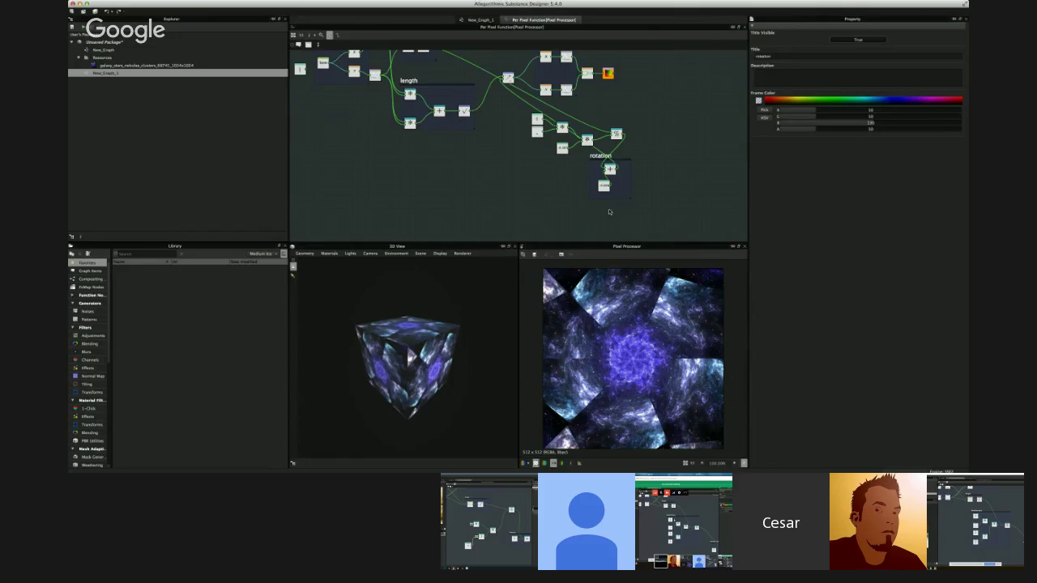
Step: Add two float constants and a Division node in empty graph space, and connect both constants to the Division inputs
scroll(590, 195, up, 3)
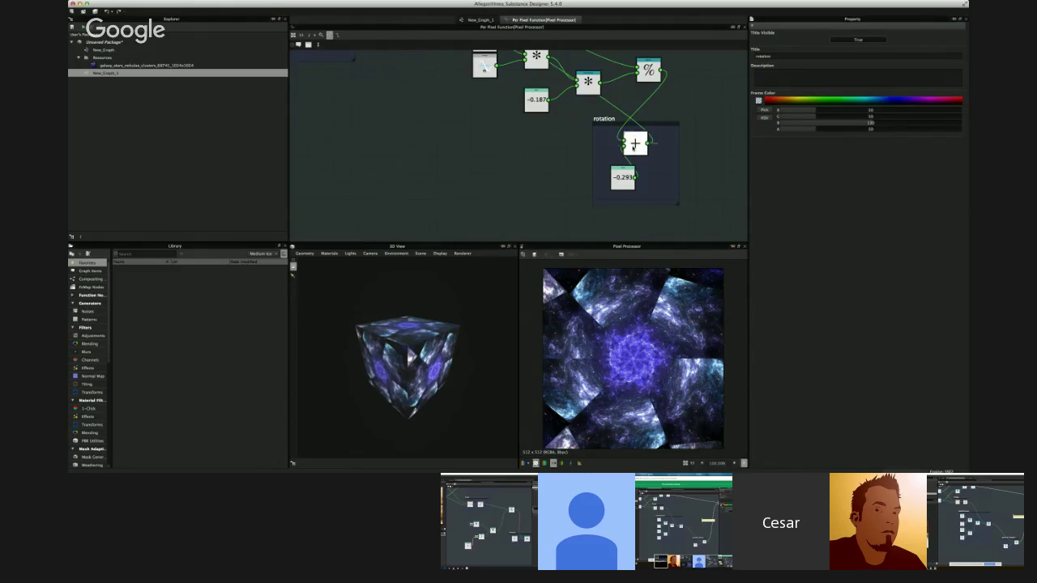
scroll(622, 119, down, 2)
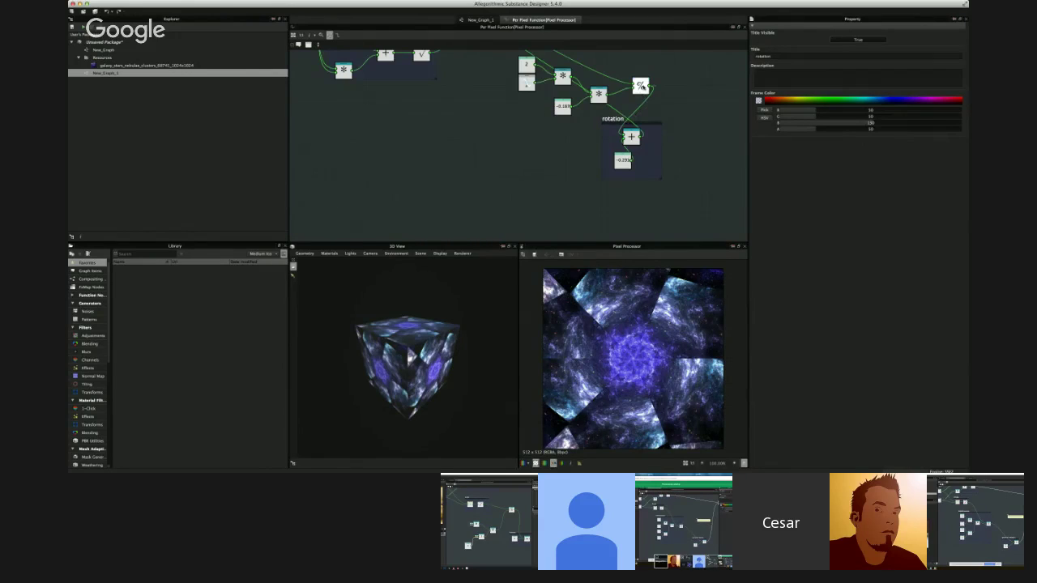
scroll(644, 87, down, 2)
middle_drag(681, 131, 575, 166)
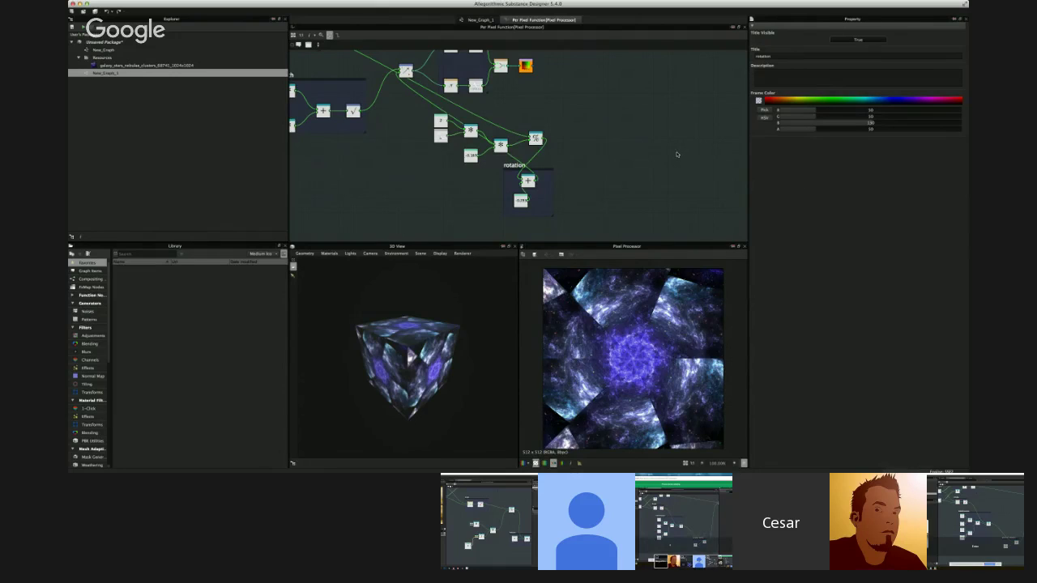
key(1)
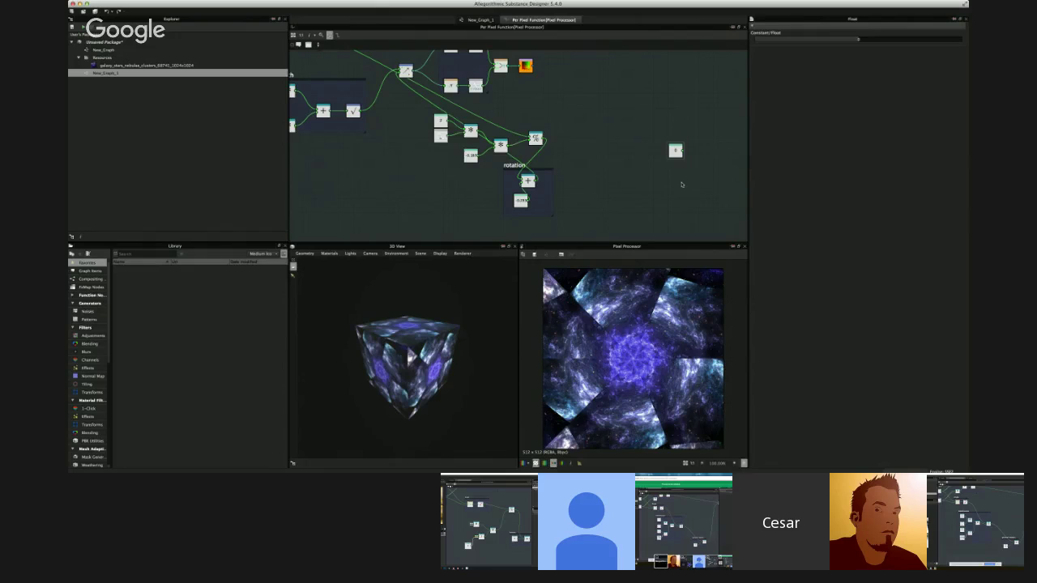
key(1)
key(slash)
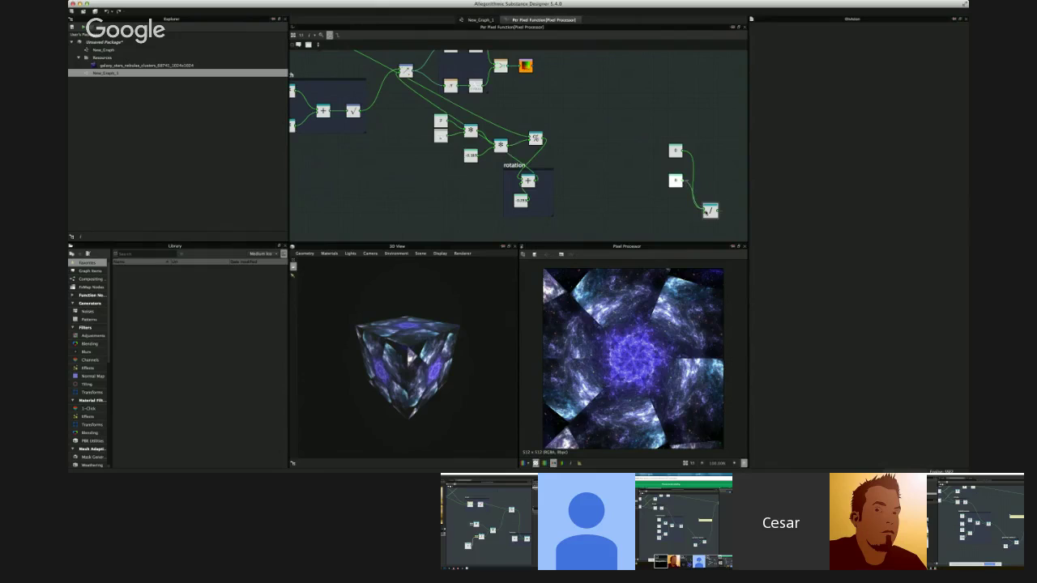
drag(707, 219, 704, 217)
drag(662, 139, 708, 213)
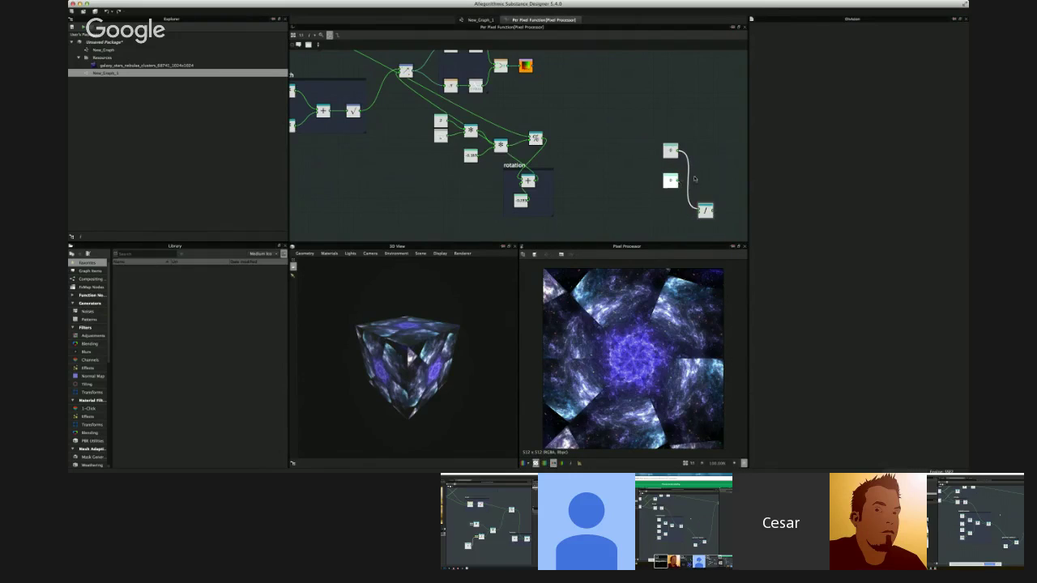
click(702, 174)
drag(679, 182, 703, 212)
Step: Move the two new float constants and the Division node to below the Pi multiplication nodes
drag(675, 151, 496, 169)
drag(671, 150, 416, 156)
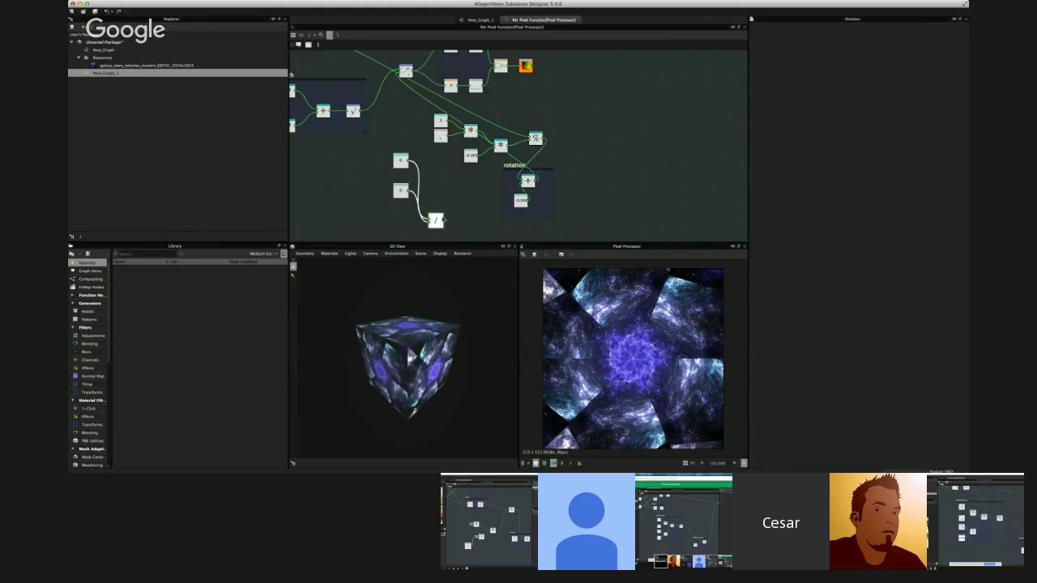
mouse_move(437, 220)
mouse_down()
mouse_move(470, 171)
mouse_move(452, 215)
mouse_up()
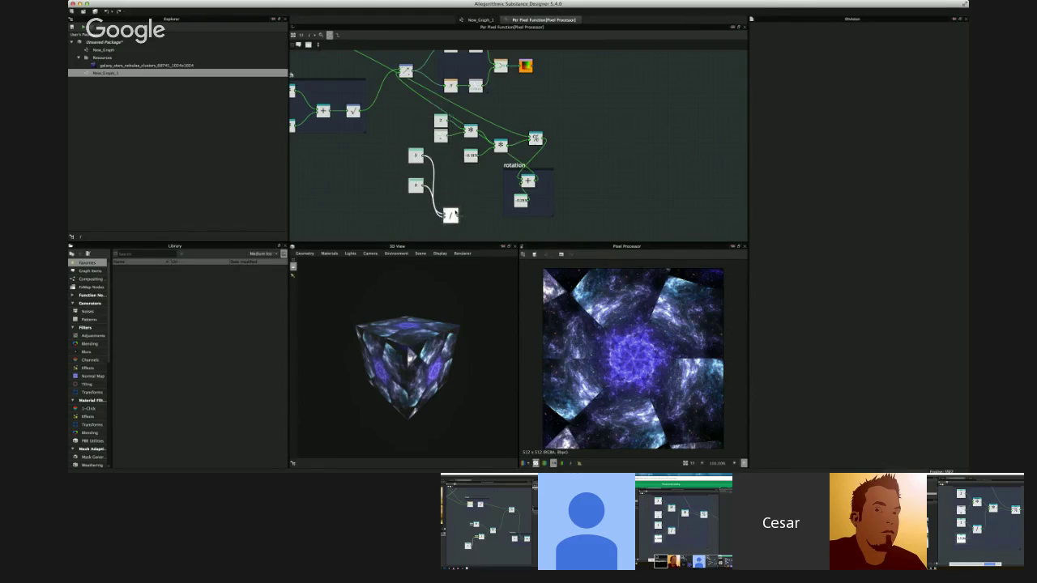
Step: Delete the float constant feeding the second multiplication, connect the Division output in its place, and select the upper new constant
click(481, 154)
key(Delete)
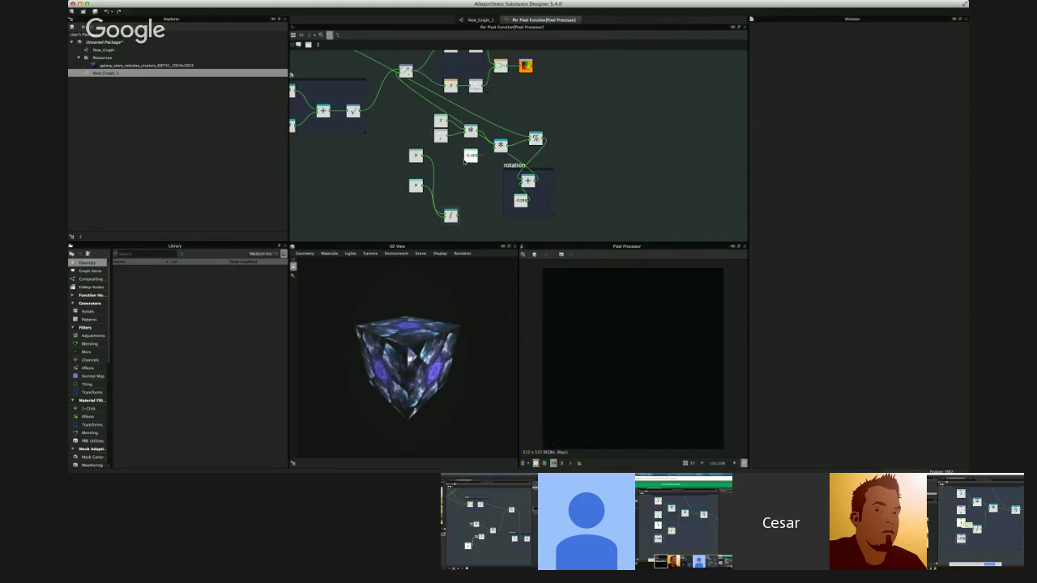
drag(460, 216, 476, 195)
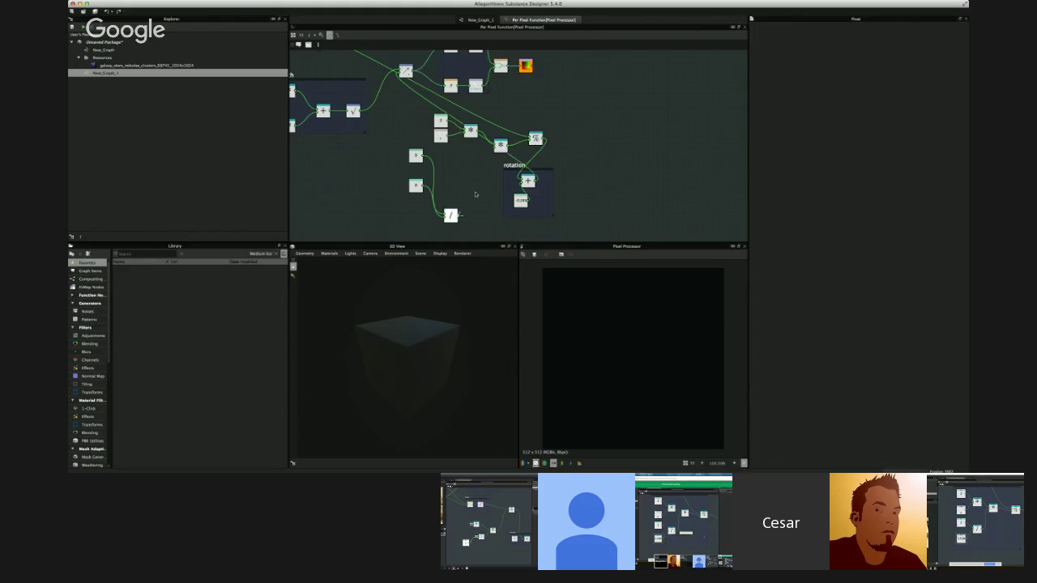
drag(496, 149, 495, 149)
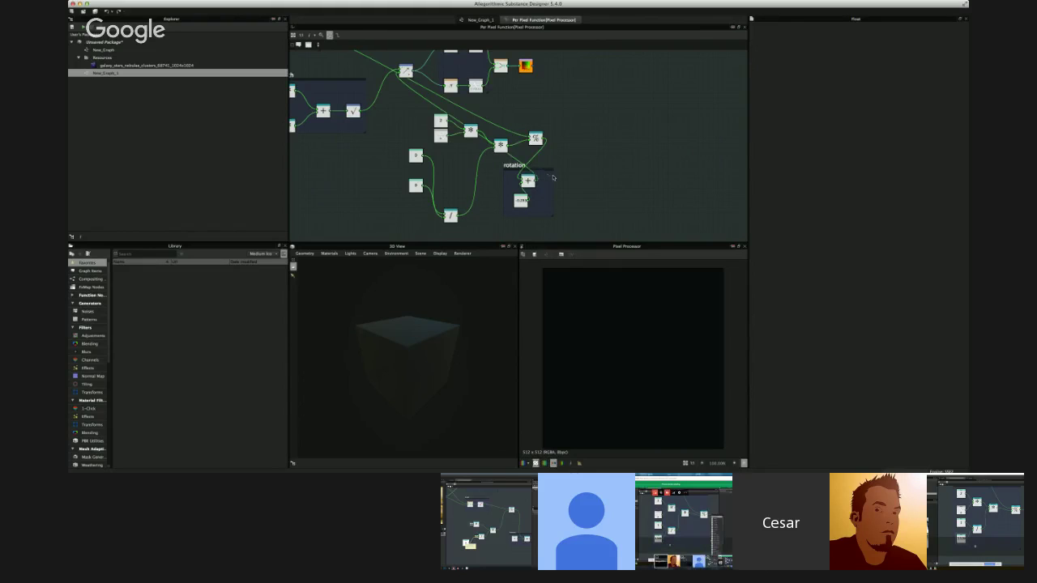
click(417, 155)
drag(868, 39, 874, 42)
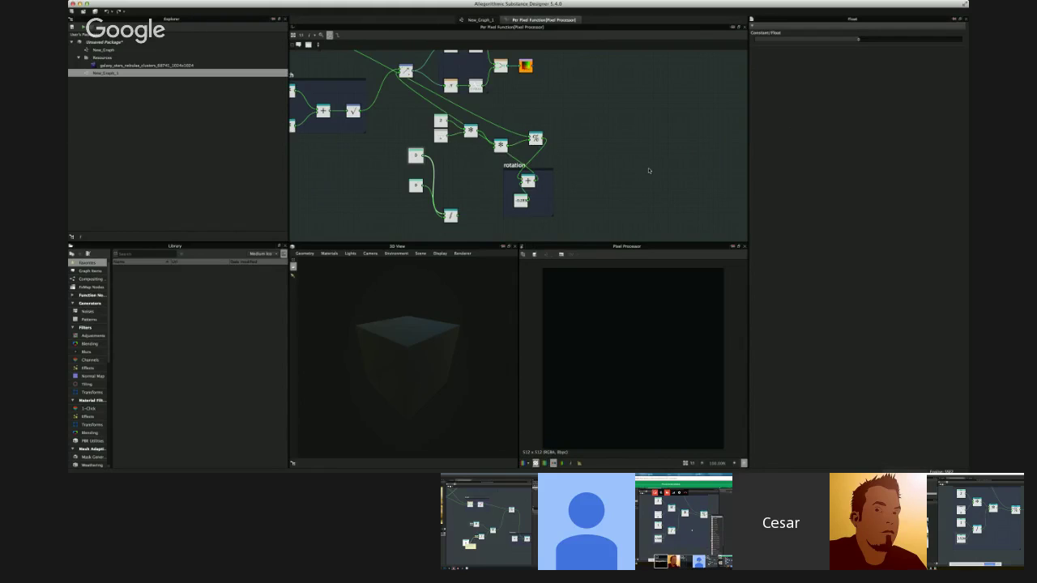
Step: Undo the replacement of the second multiplication's float constant by the Division output
key(super+z)
key(super+z)
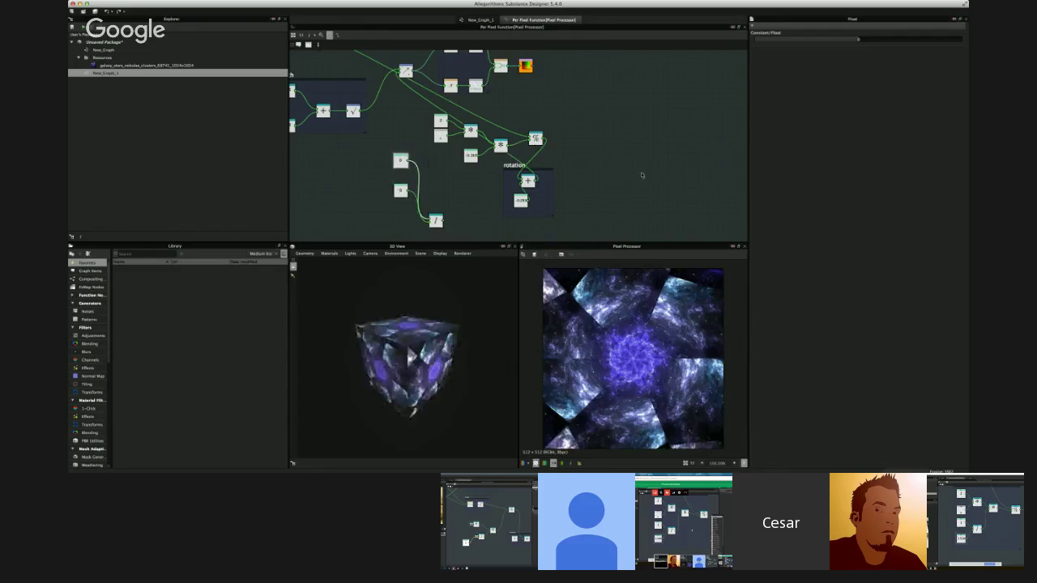
click(607, 195)
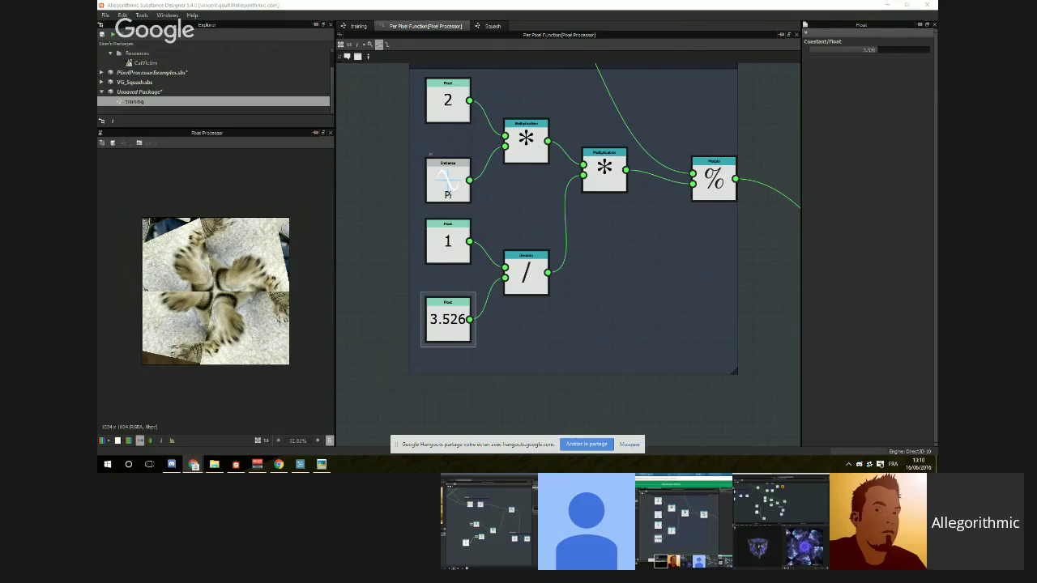
Step: Examine the reference graph's kaleidoscope frame and how it links the Angle frame to the general rotation frame
scroll(656, 252, down, 6)
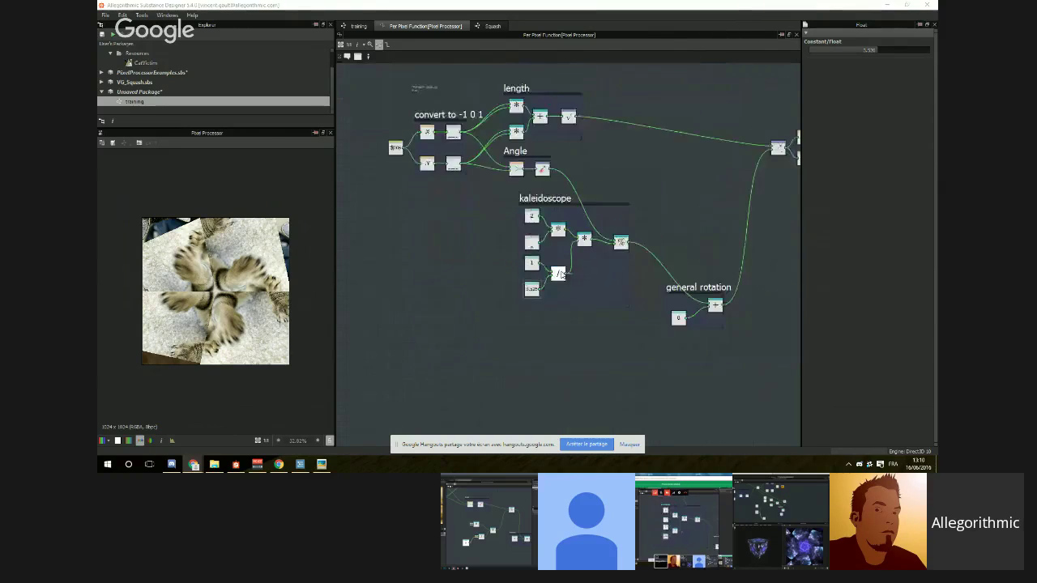
middle_drag(413, 131, 490, 232)
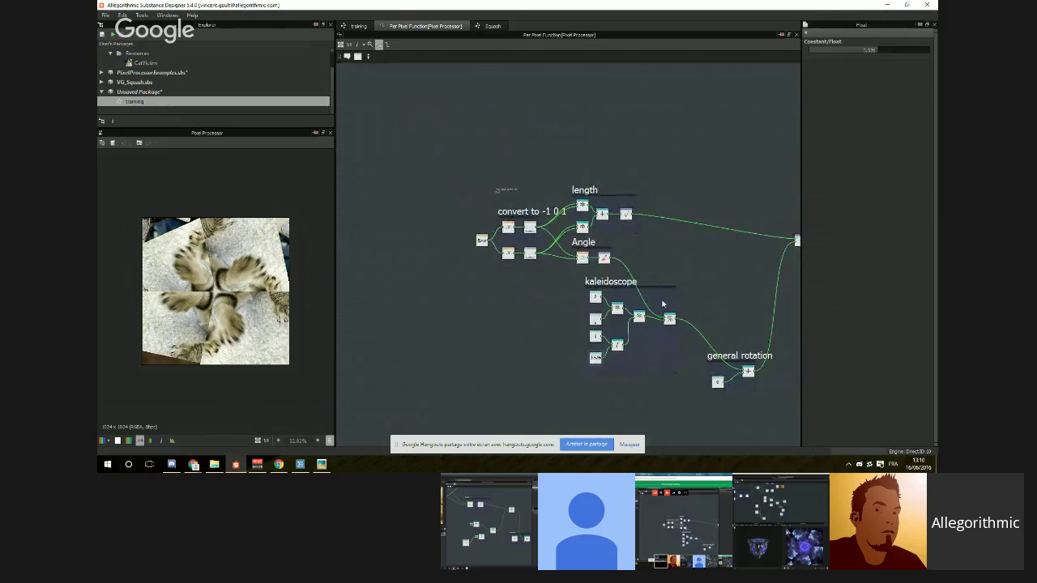
scroll(664, 301, up, 5)
middle_drag(634, 323, 668, 329)
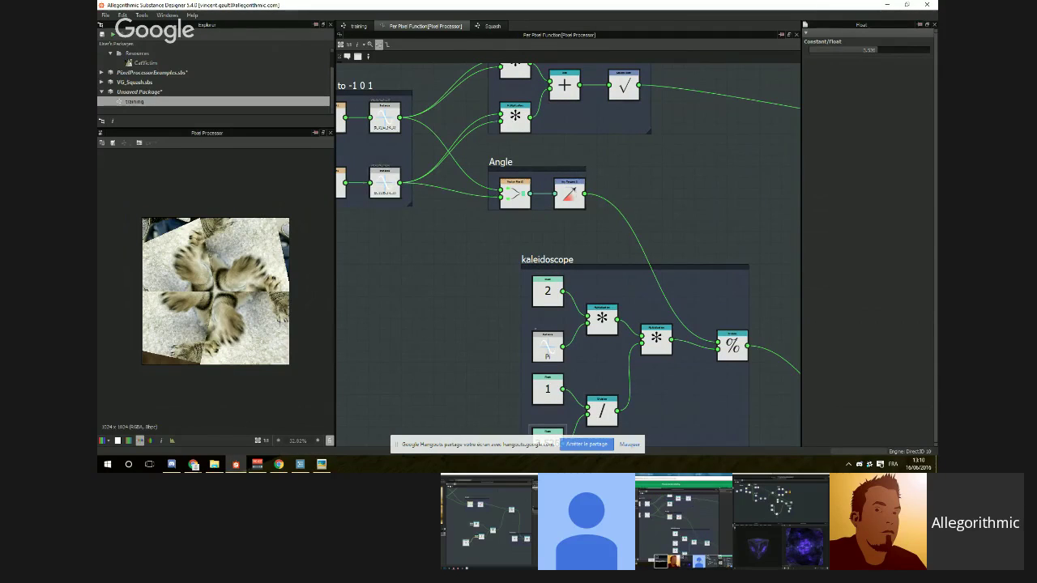
middle_drag(570, 195, 672, 311)
scroll(731, 306, down, 1)
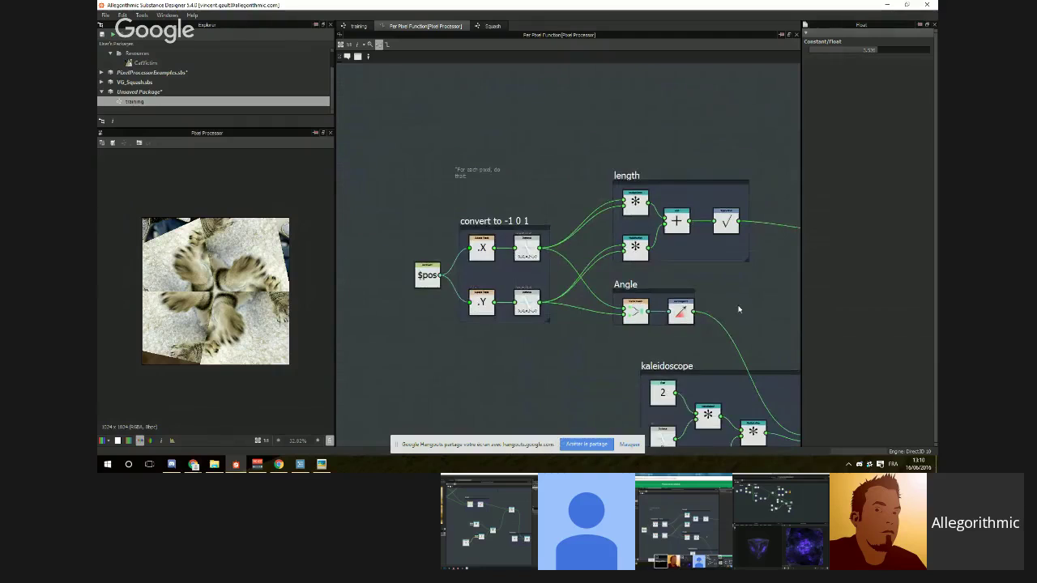
middle_drag(739, 309, 546, 105)
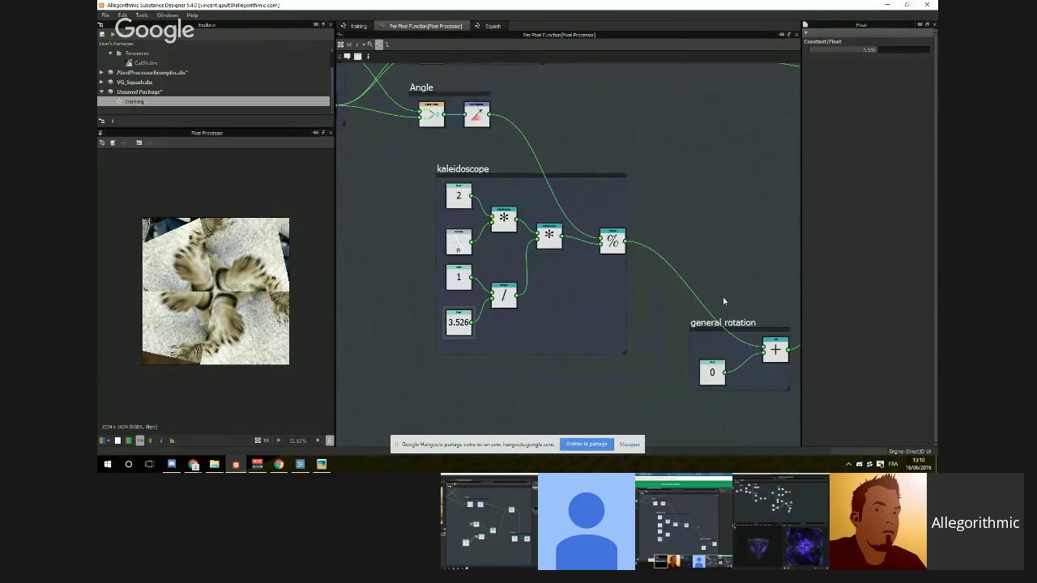
Step: Move the general rotation frame closer to the kaleidoscope frame and place the Modulo node above the kaleidoscope frame
drag(741, 330, 725, 343)
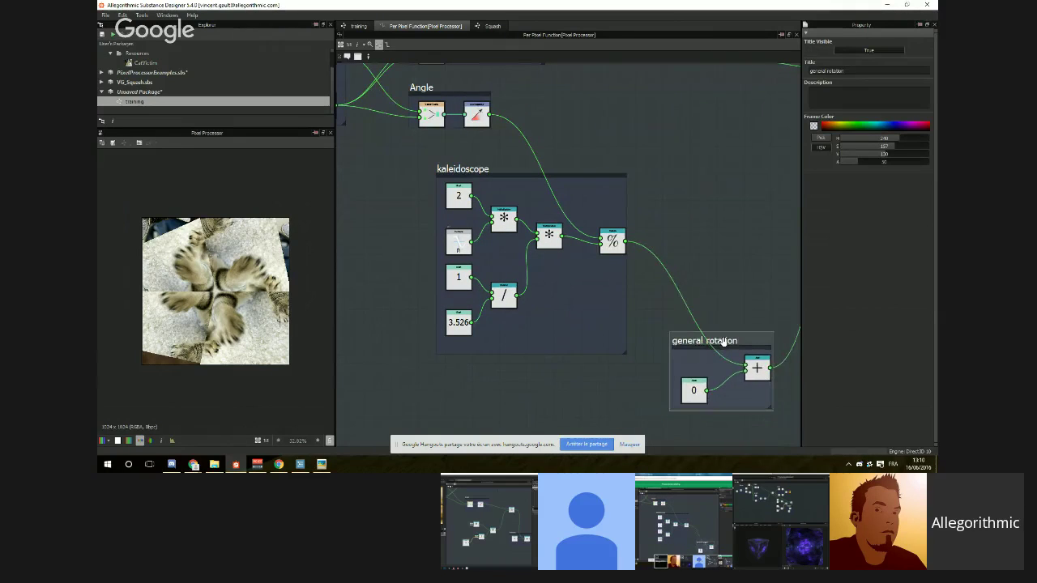
scroll(723, 343, down, 1)
middle_drag(654, 197, 723, 218)
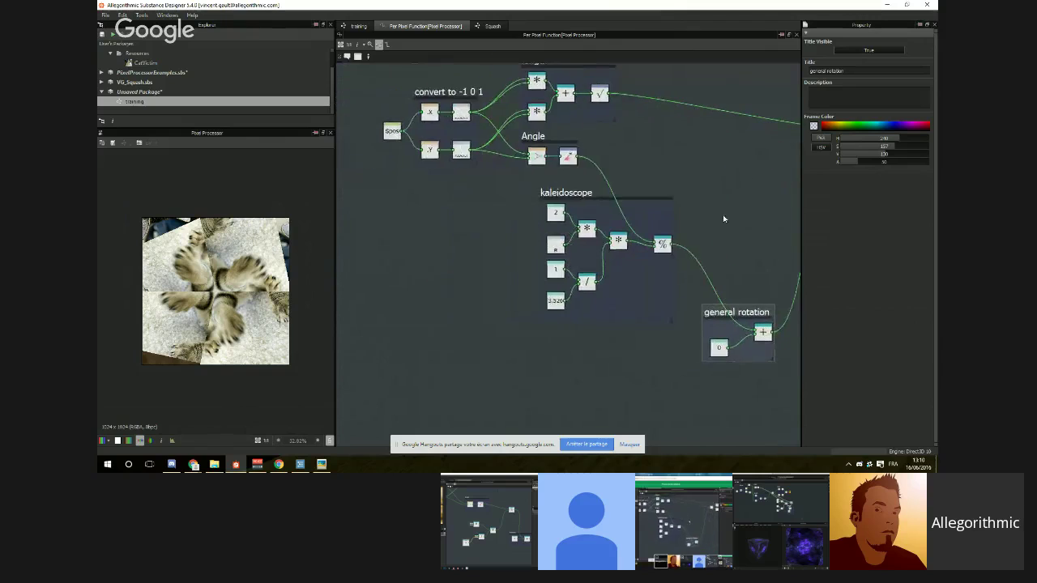
scroll(688, 218, up, 4)
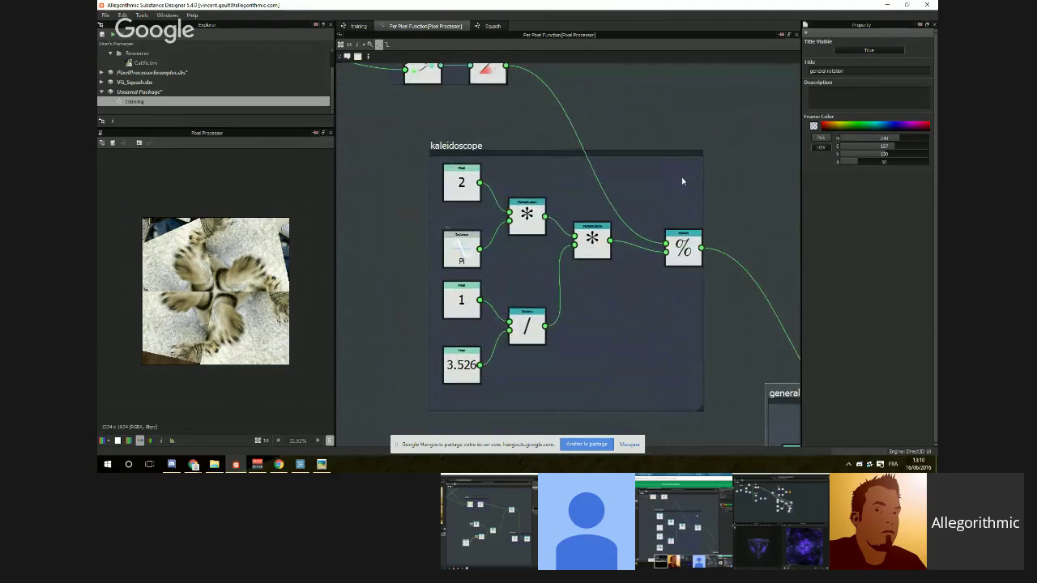
middle_drag(557, 151, 555, 183)
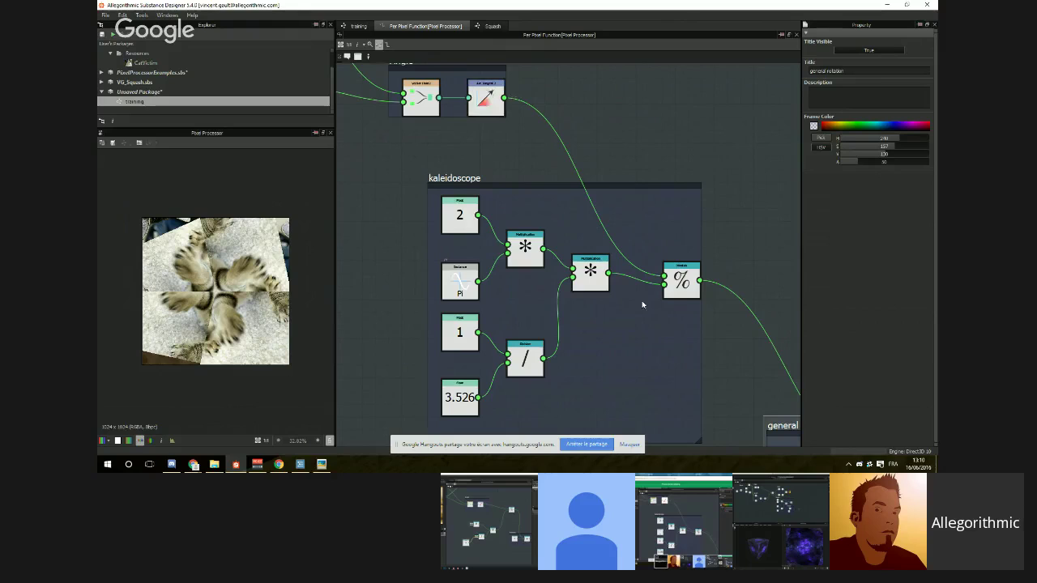
drag(681, 280, 707, 145)
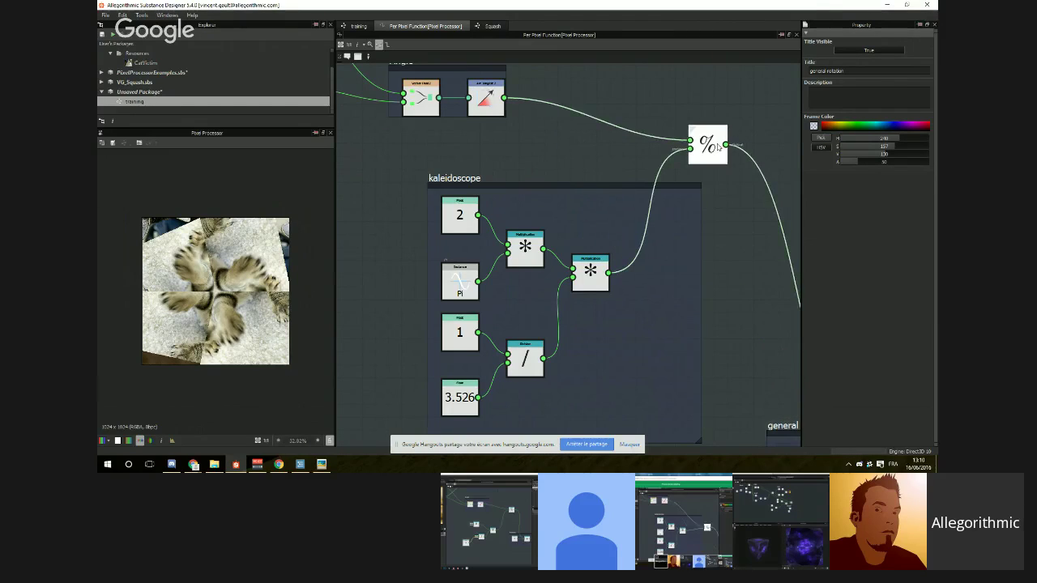
Step: Try the divisor float constant directly as the Modulo node's second input at 0.781, and put it back below the constant 1
drag(478, 396, 716, 147)
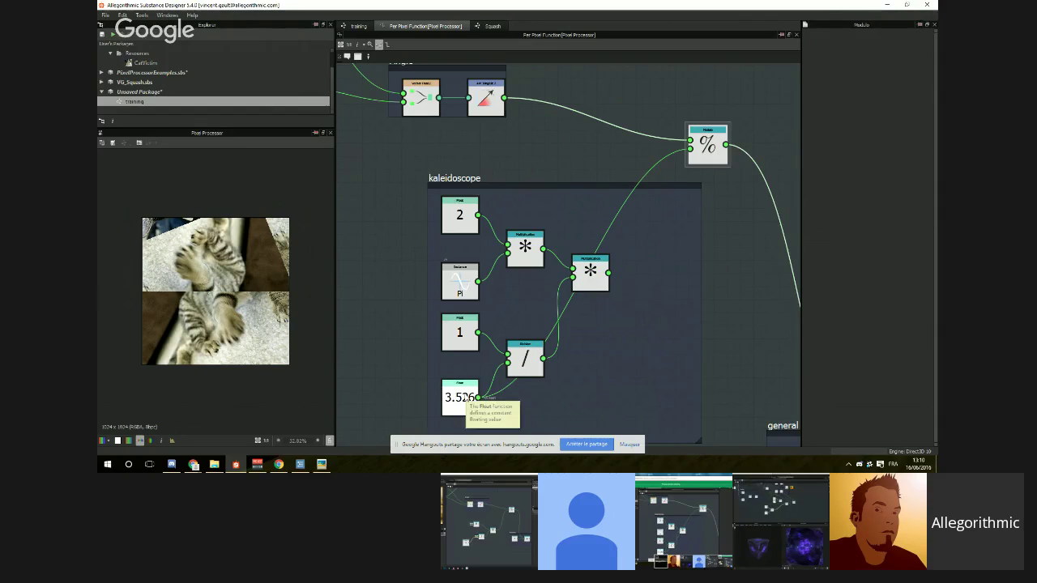
drag(465, 397, 621, 170)
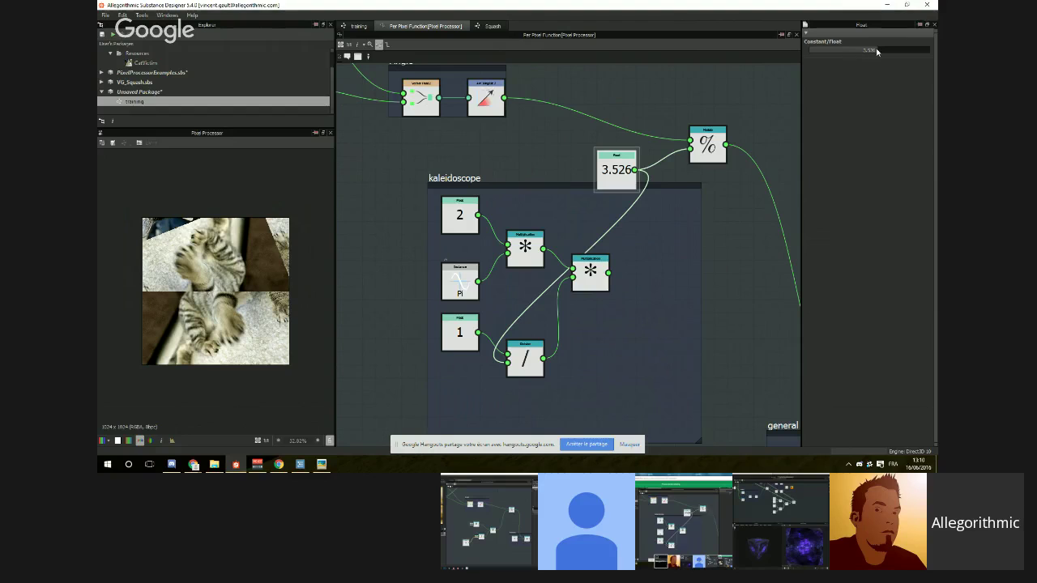
drag(876, 51, 836, 55)
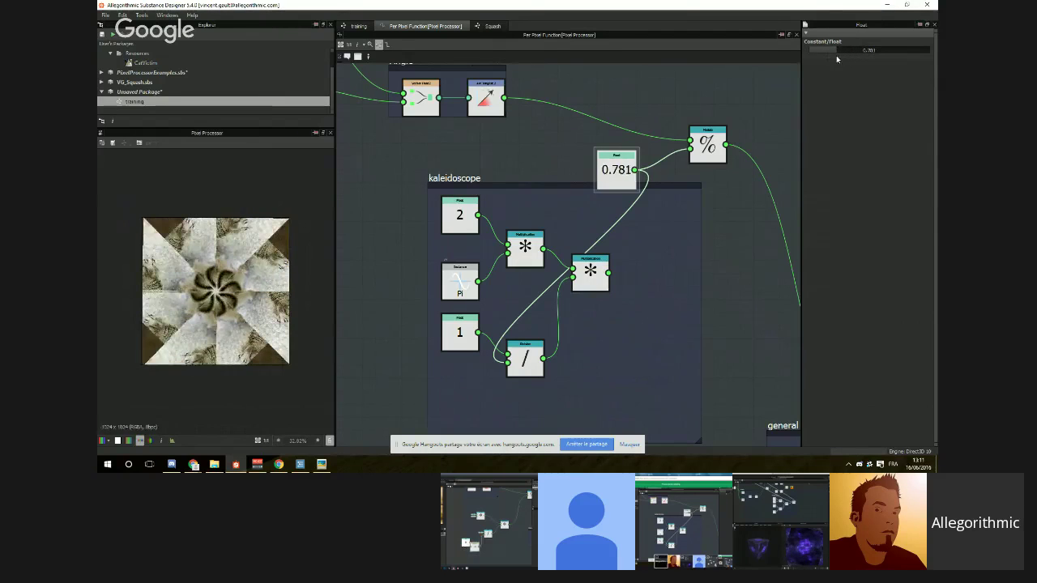
middle_drag(627, 165, 620, 123)
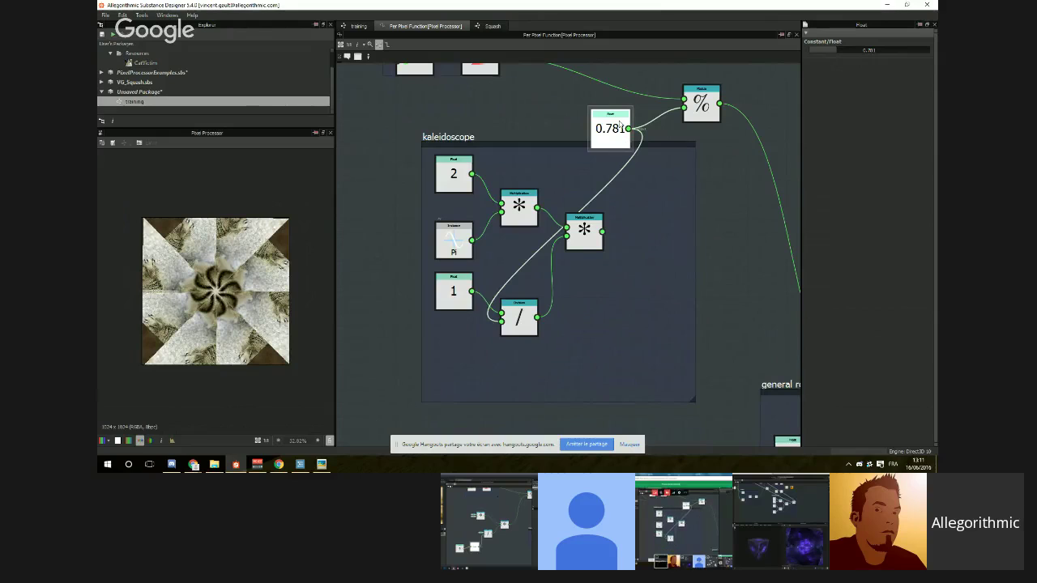
drag(620, 123, 446, 369)
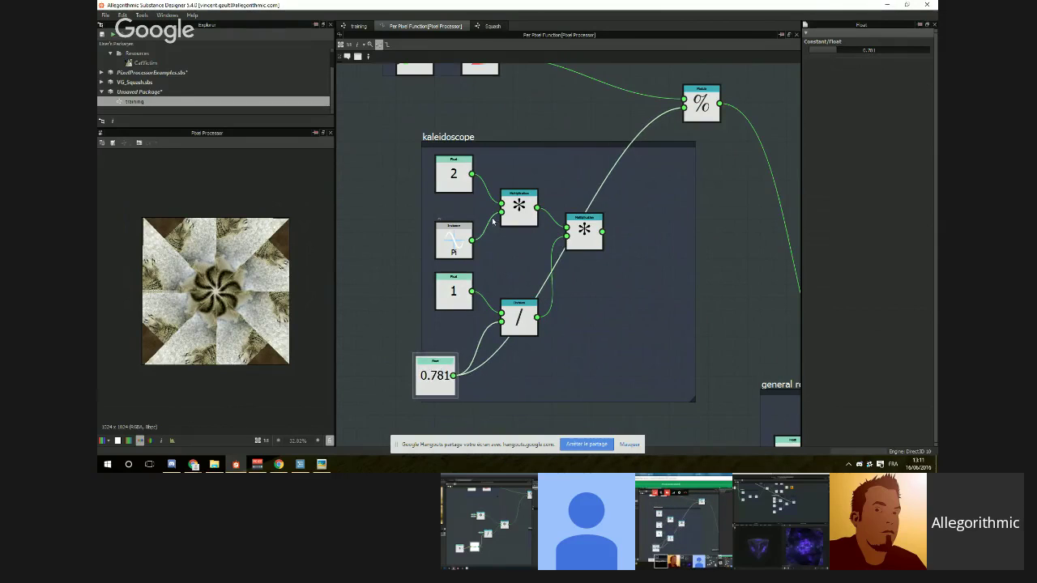
Step: Feed the divisor float constant directly into the second multiplication, link that multiplication to the Modulo node, and place the constant beside it
click(450, 172)
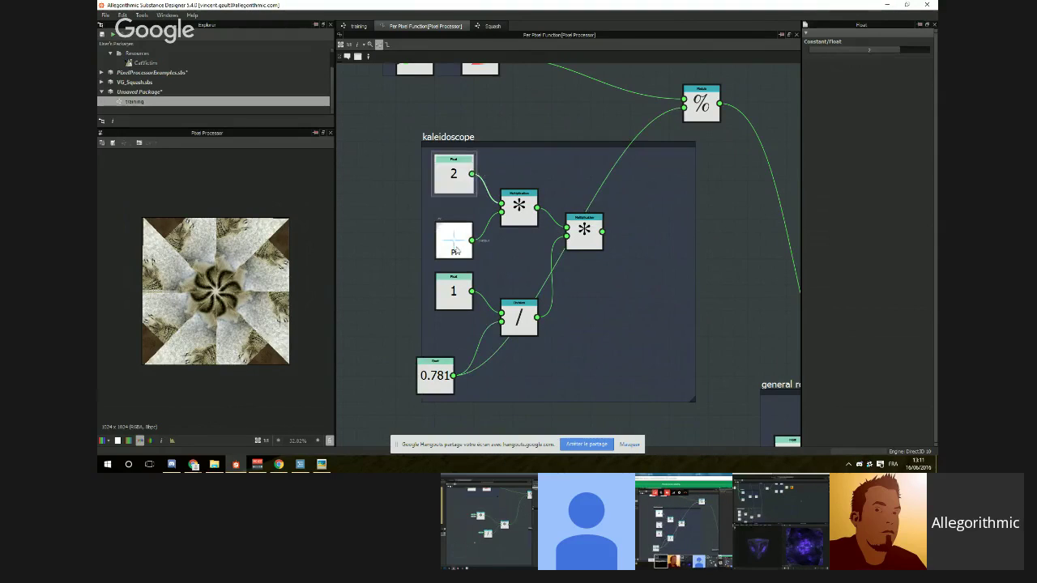
click(455, 243)
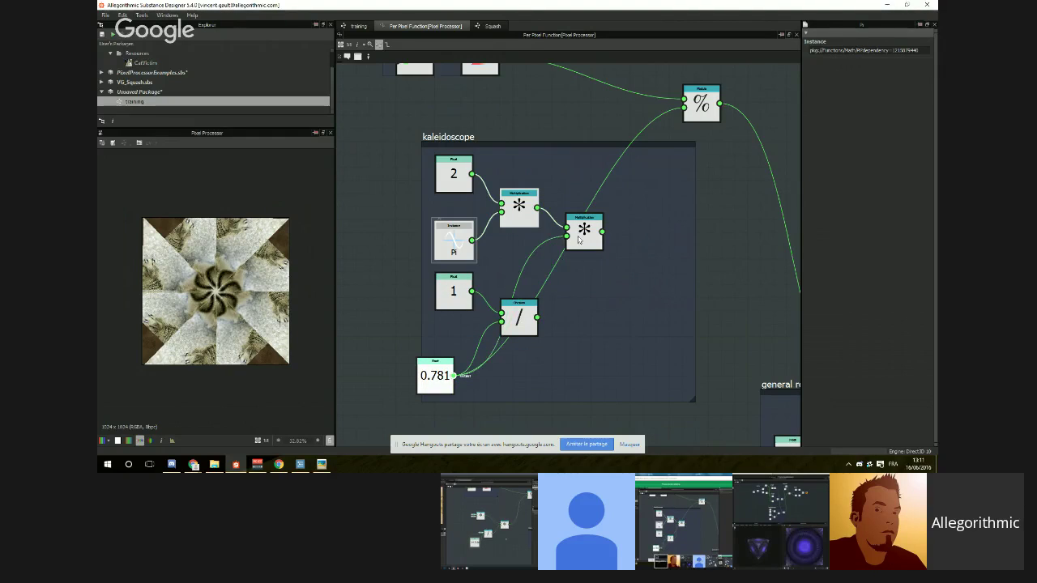
drag(603, 233, 684, 106)
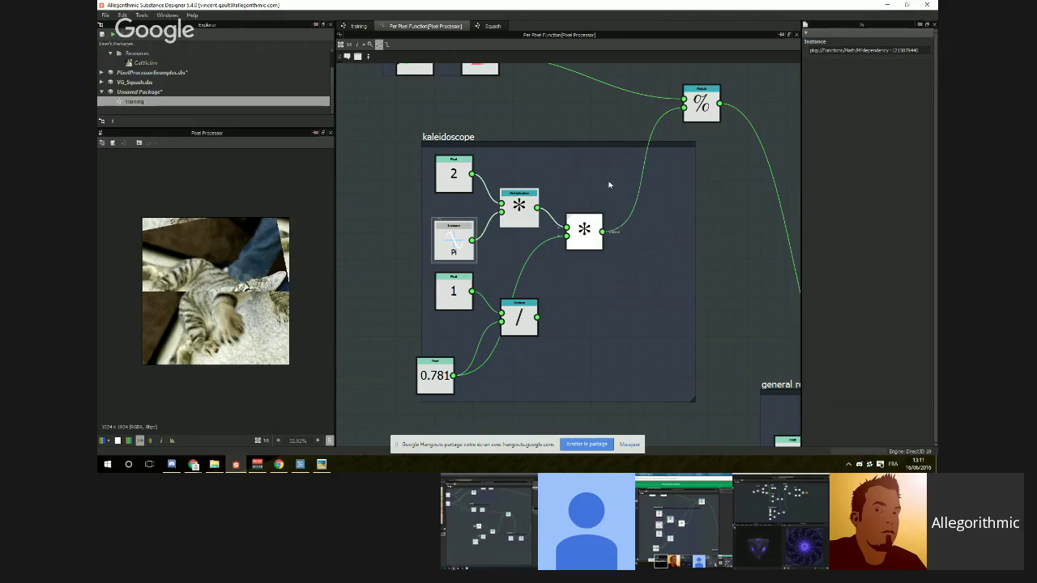
drag(519, 317, 454, 292)
drag(447, 379, 531, 281)
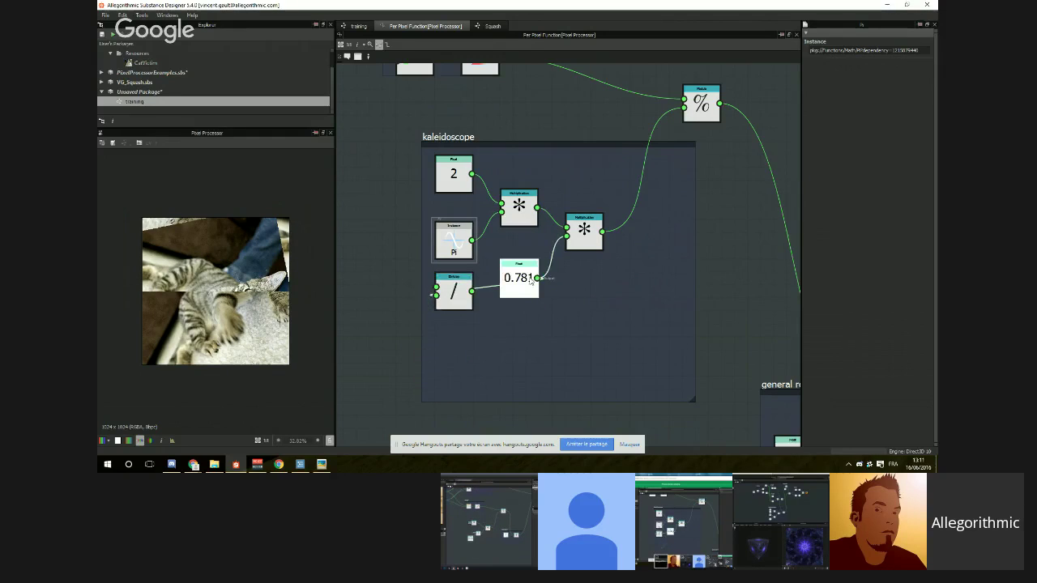
Step: Try the float constant feeding the second multiplication at 0.248, 0.5 and 0.333
click(518, 278)
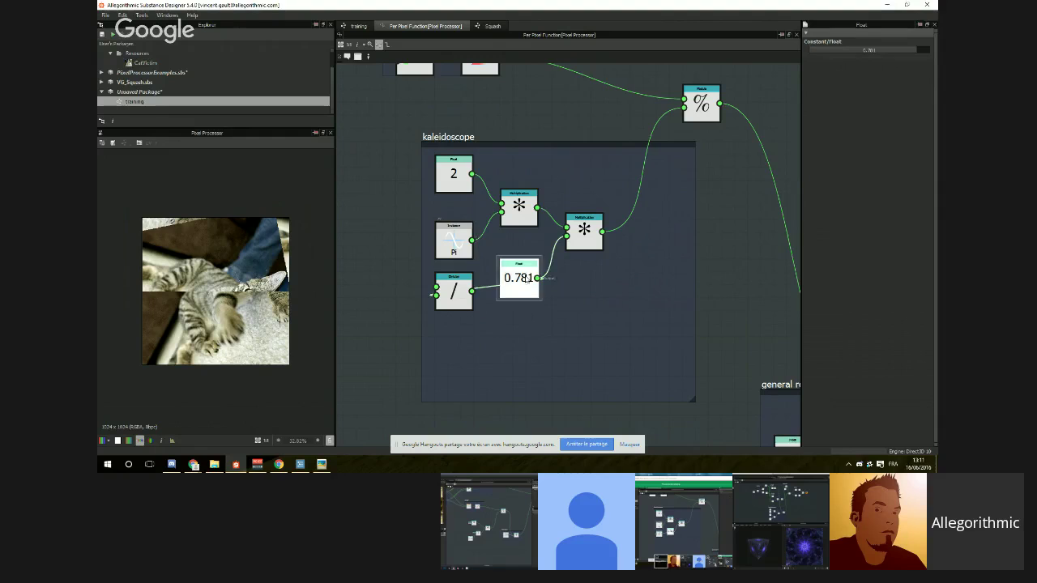
drag(909, 56, 885, 56)
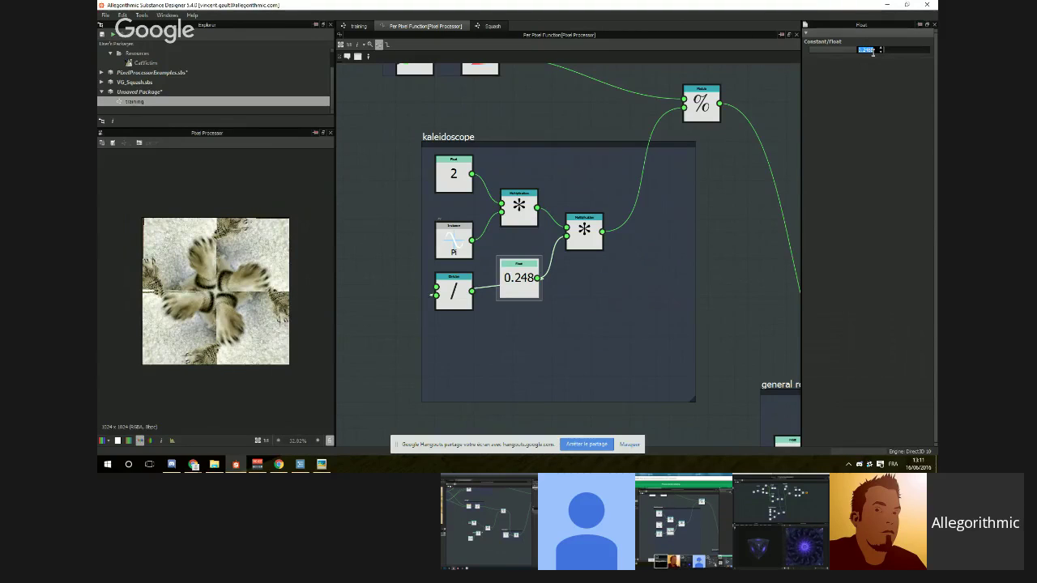
text(.5)
key(Return)
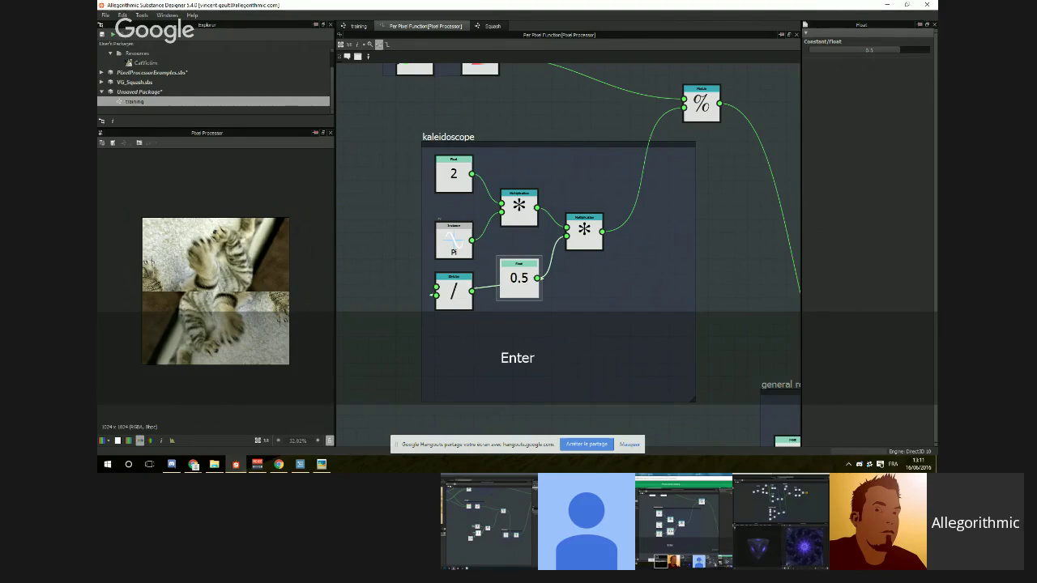
click(877, 50)
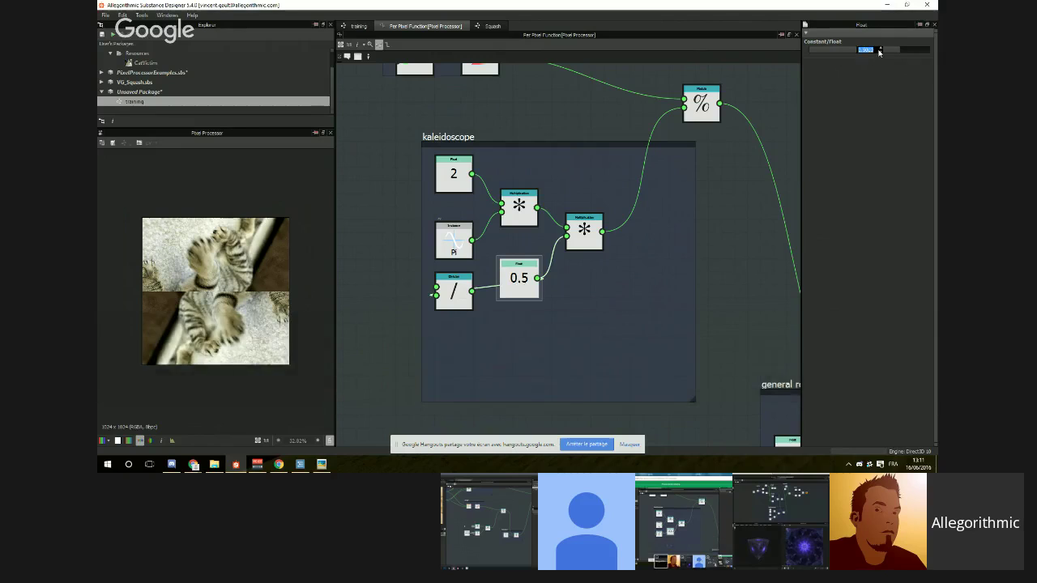
text(.333)
key(Return)
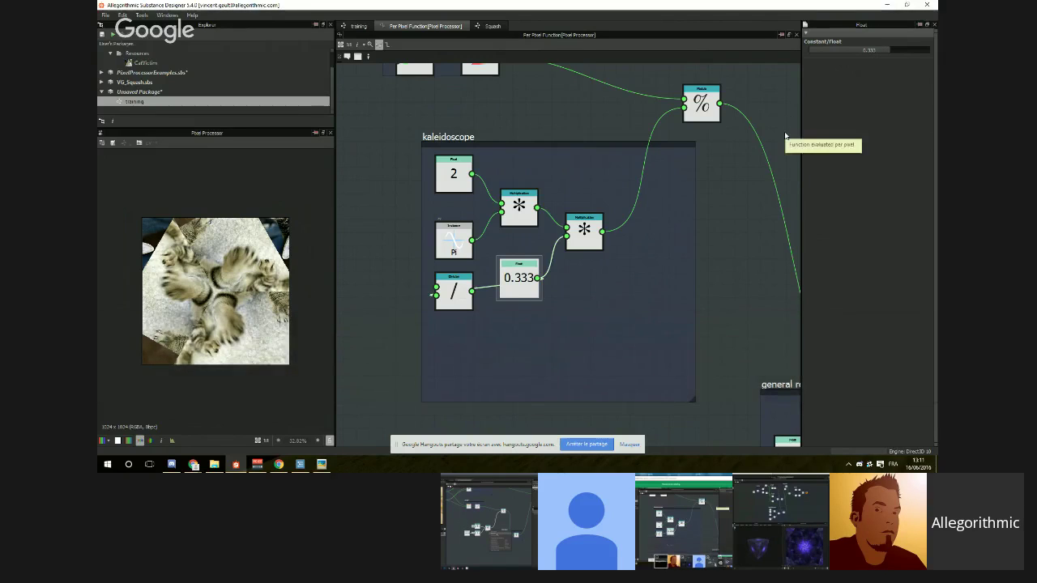
Step: Arrange the float constant below the constant 1 and reconnect the Division output to the second multiplication
drag(472, 277, 437, 392)
drag(482, 329, 529, 330)
mouse_move(443, 384)
mouse_down()
mouse_move(473, 373)
mouse_move(457, 372)
mouse_up()
drag(542, 330, 568, 234)
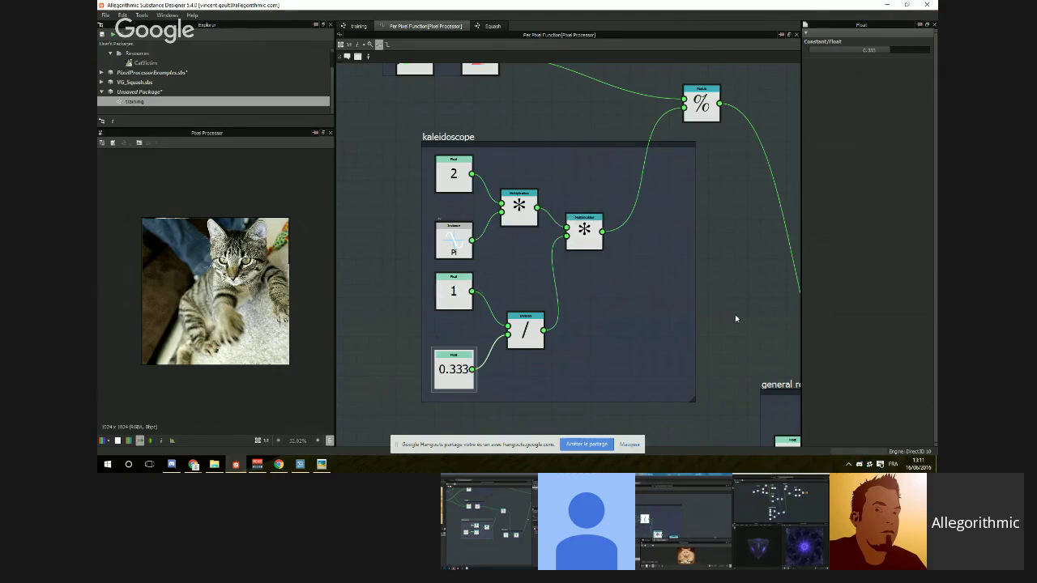
Step: Test the divisor constant of the Division node at 1 and 2, and set it to 3
scroll(738, 338, down, 3)
scroll(738, 342, up, 3)
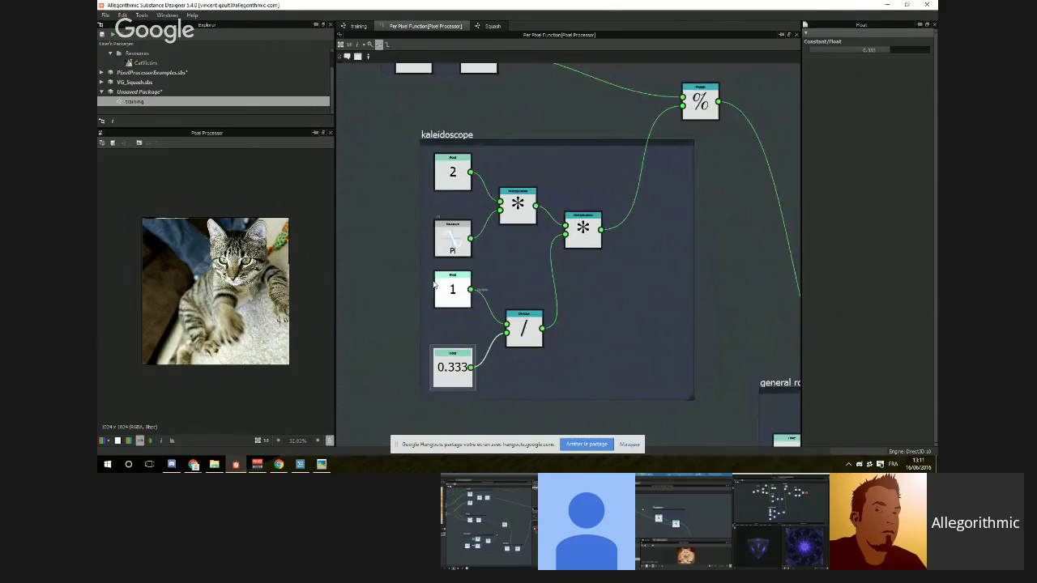
text(1)
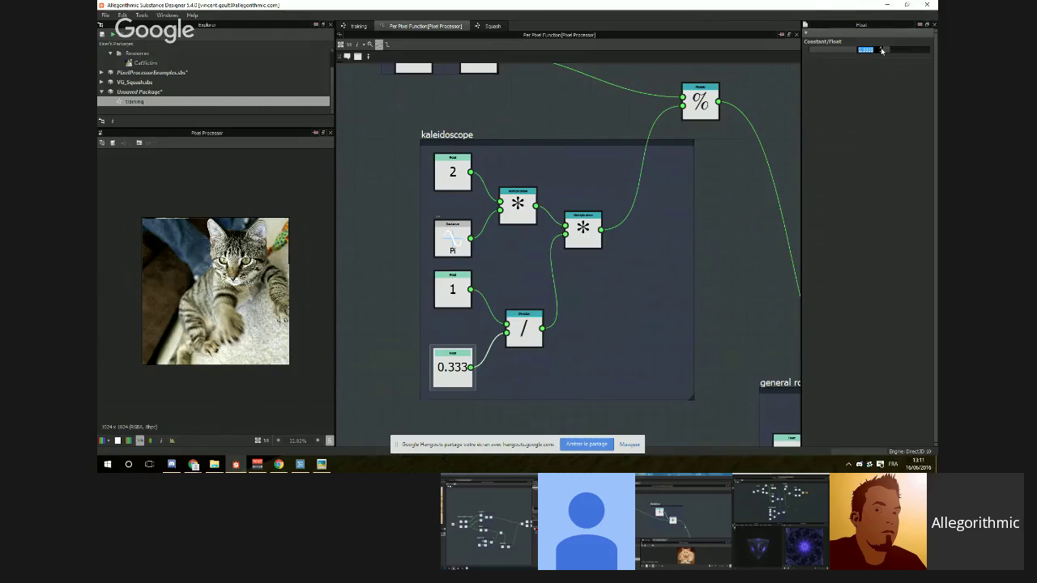
key(Return)
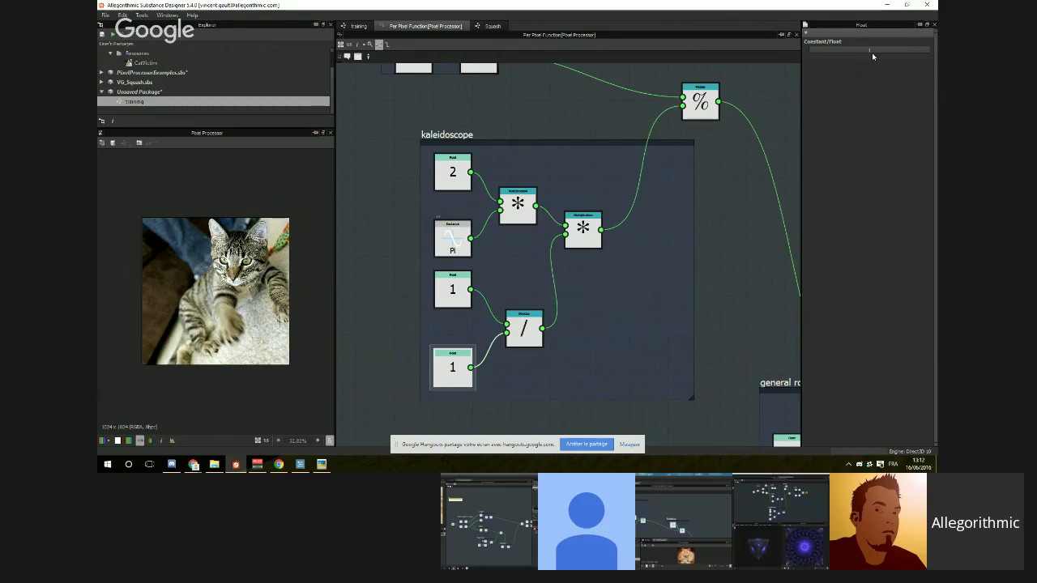
text(2)
key(Return)
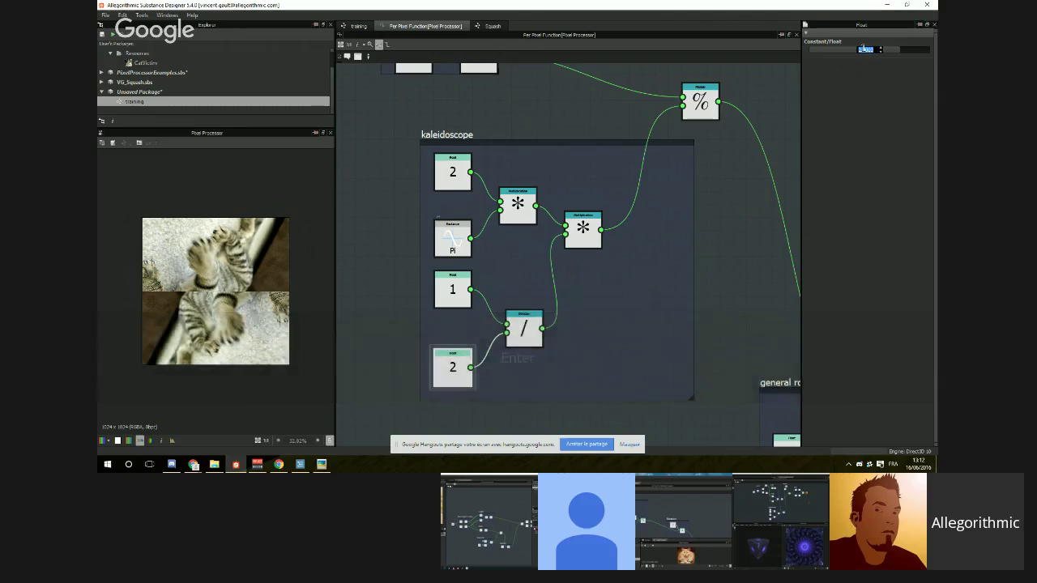
double_click(859, 50)
text(3)
key(Return)
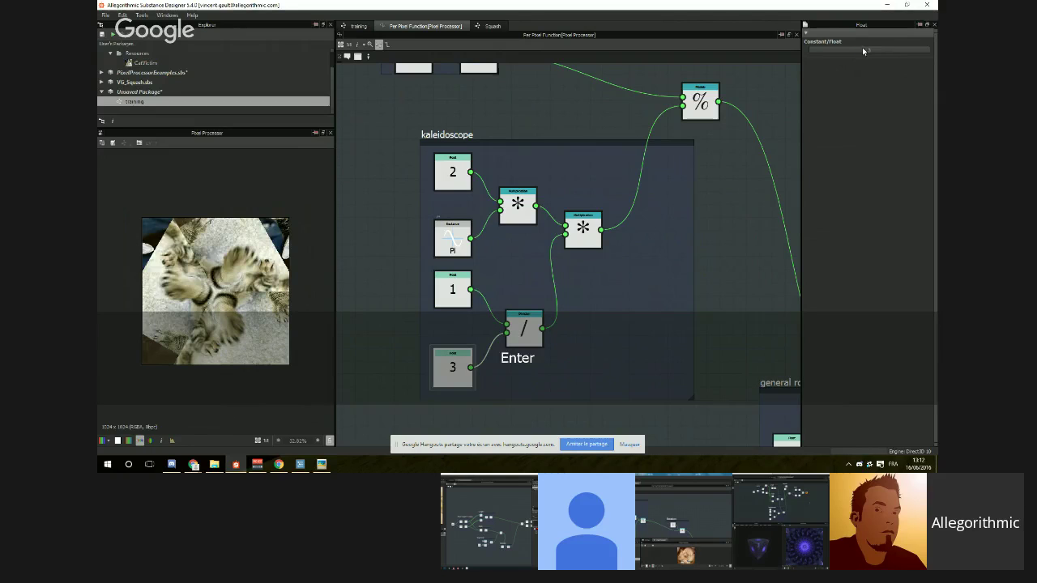
double_click(868, 49)
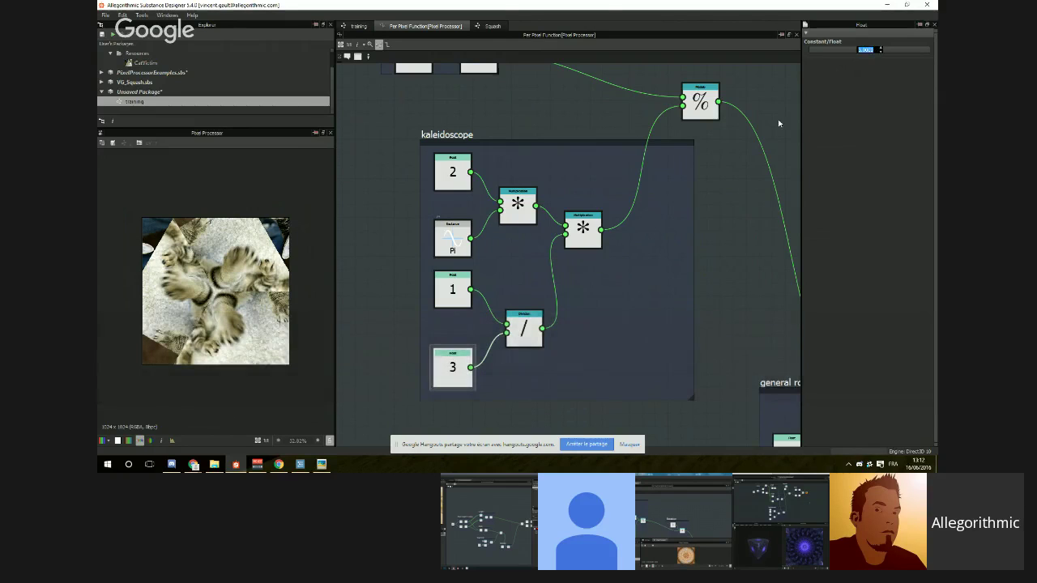
Step: Examine how the Modulo and general rotation lead into the final X/Y conversion and output nodes
scroll(666, 216, down, 3)
middle_drag(666, 216, 618, 213)
middle_drag(641, 142, 416, 268)
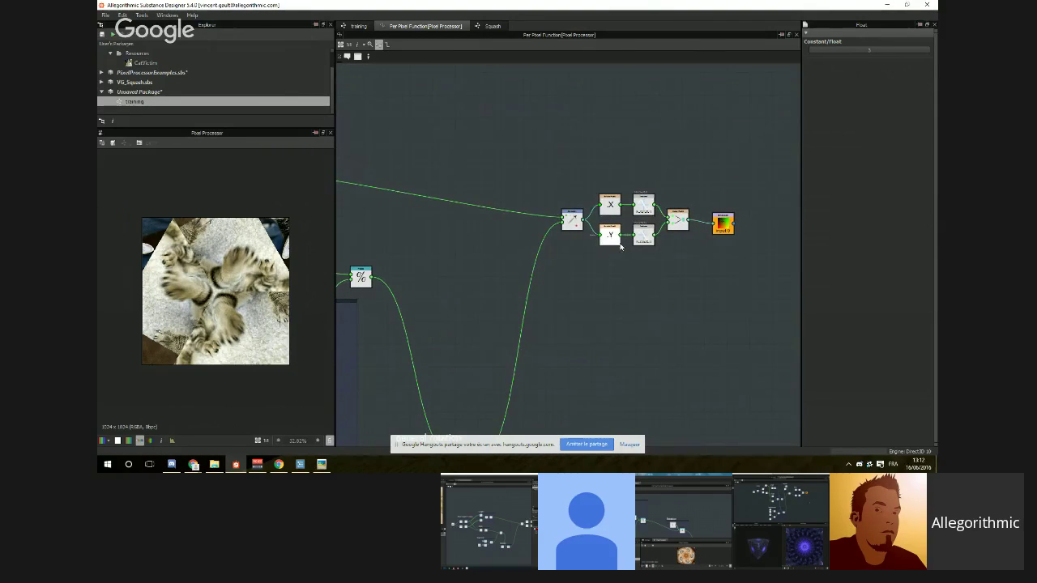
middle_drag(393, 319, 656, 241)
scroll(629, 272, up, 3)
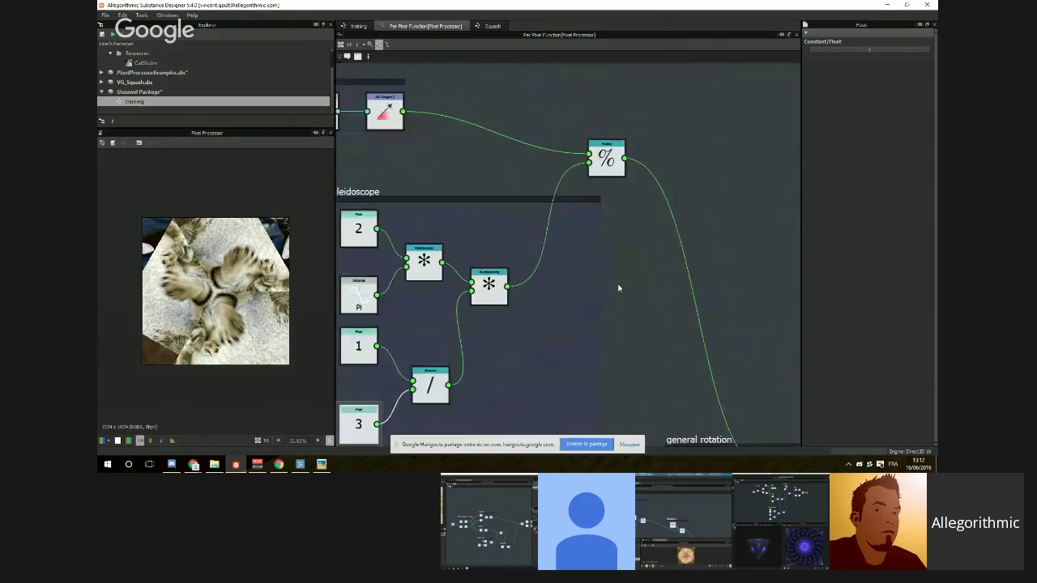
scroll(551, 324, down, 1)
middle_drag(551, 323, 653, 280)
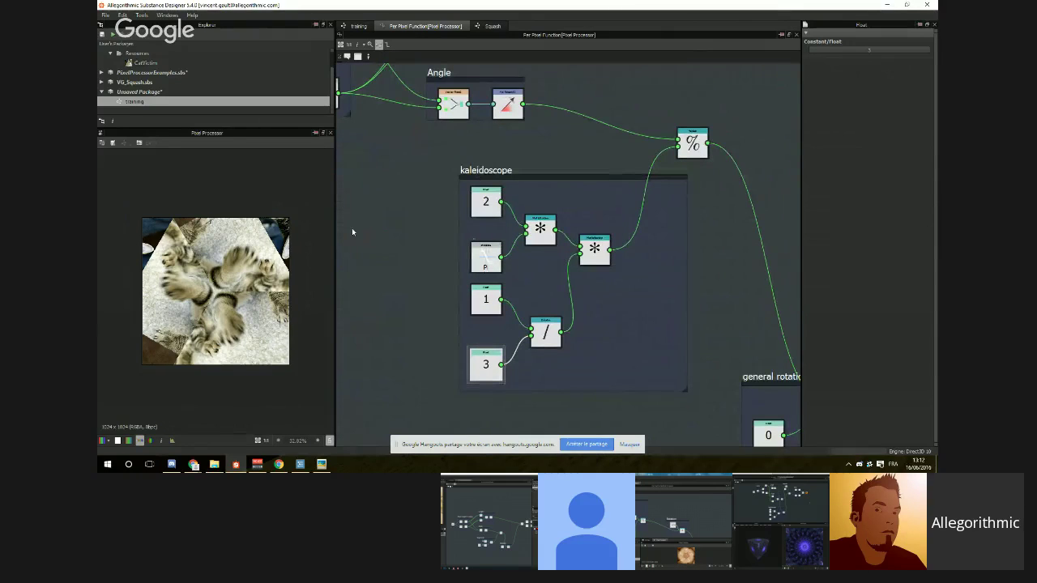
Step: Narrow the kaleidoscope frame around its nodes and shift it slightly away from the Modulo node
drag(684, 390, 647, 389)
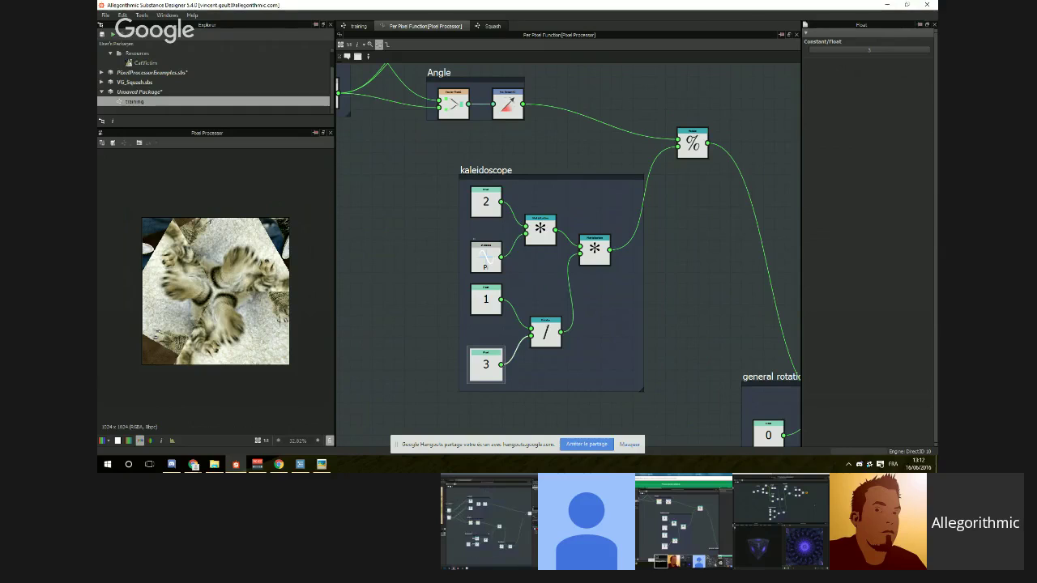
scroll(666, 267, down, 3)
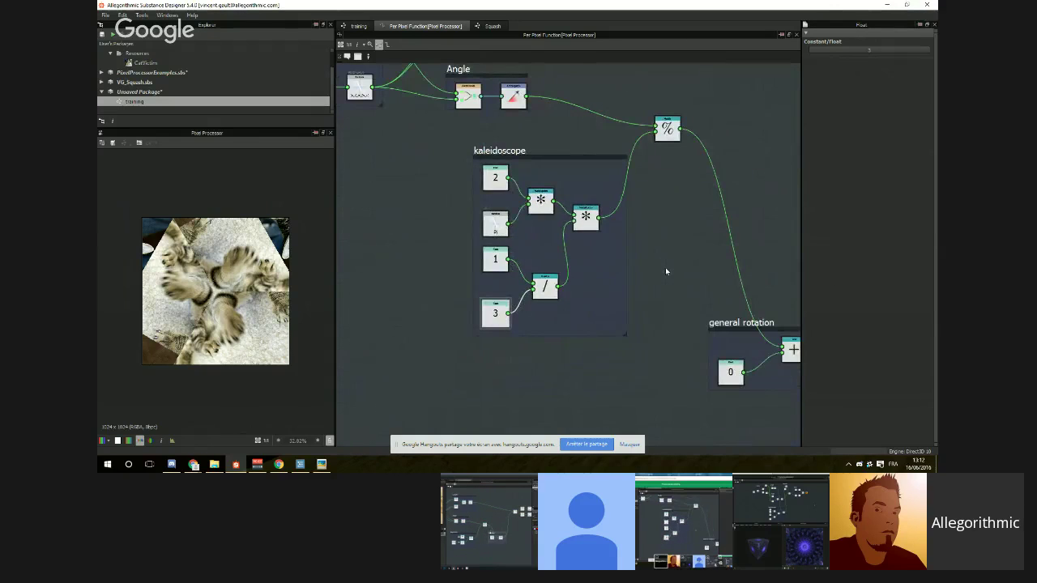
scroll(648, 288, up, 1)
middle_drag(648, 288, 630, 290)
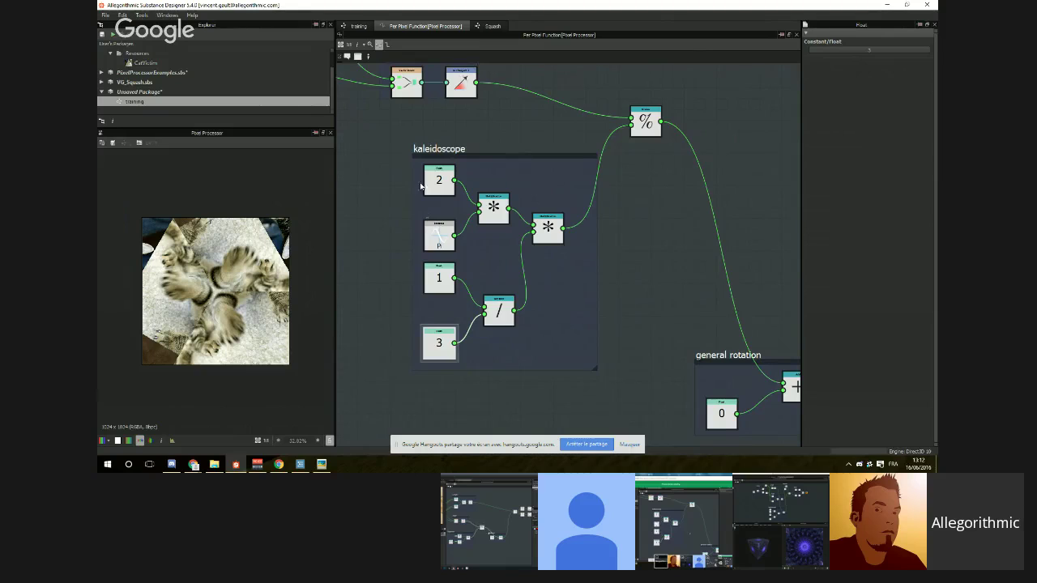
drag(435, 148, 417, 148)
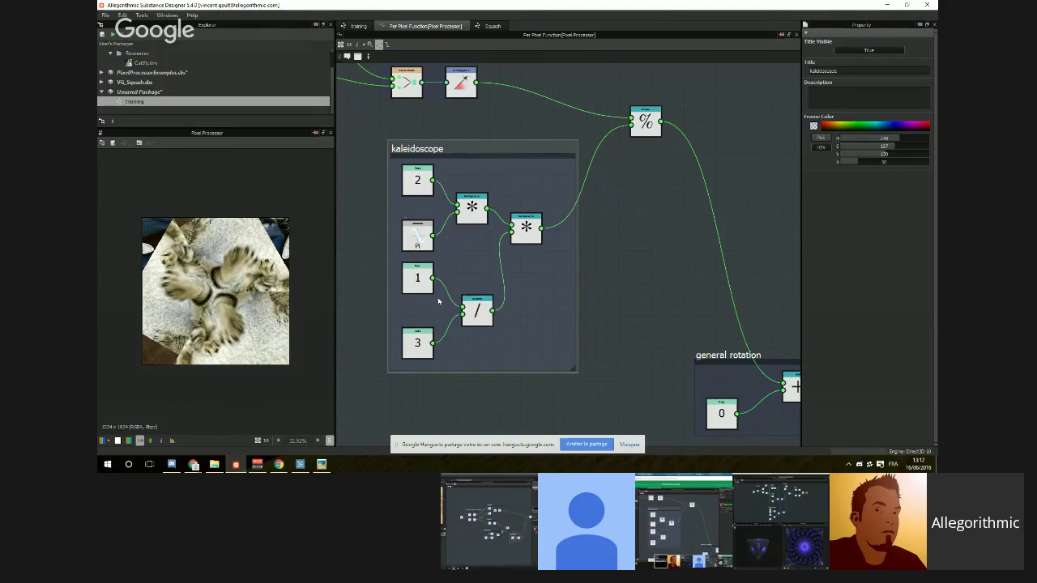
middle_drag(666, 331, 662, 257)
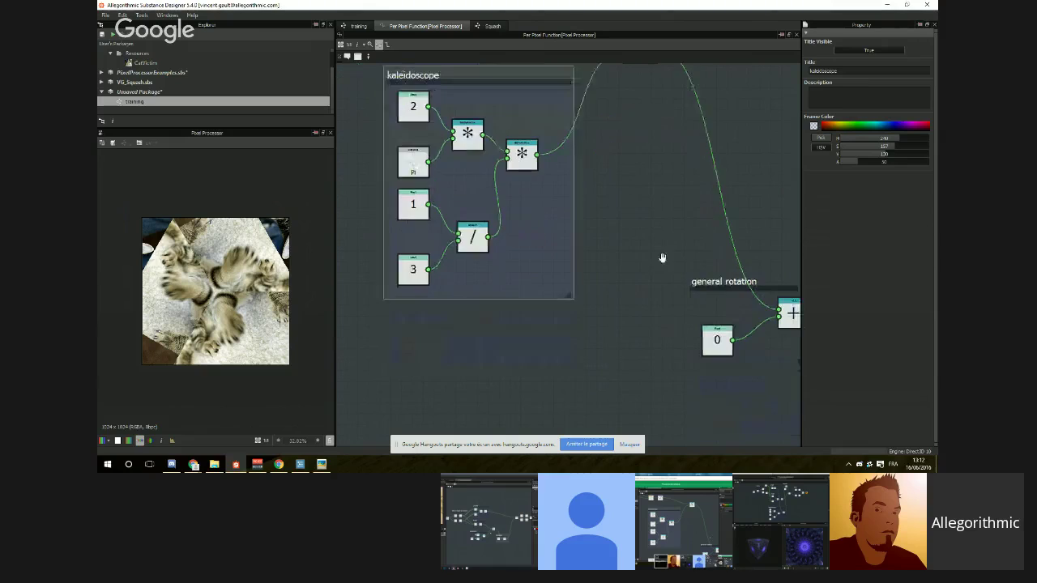
scroll(663, 256, down, 1)
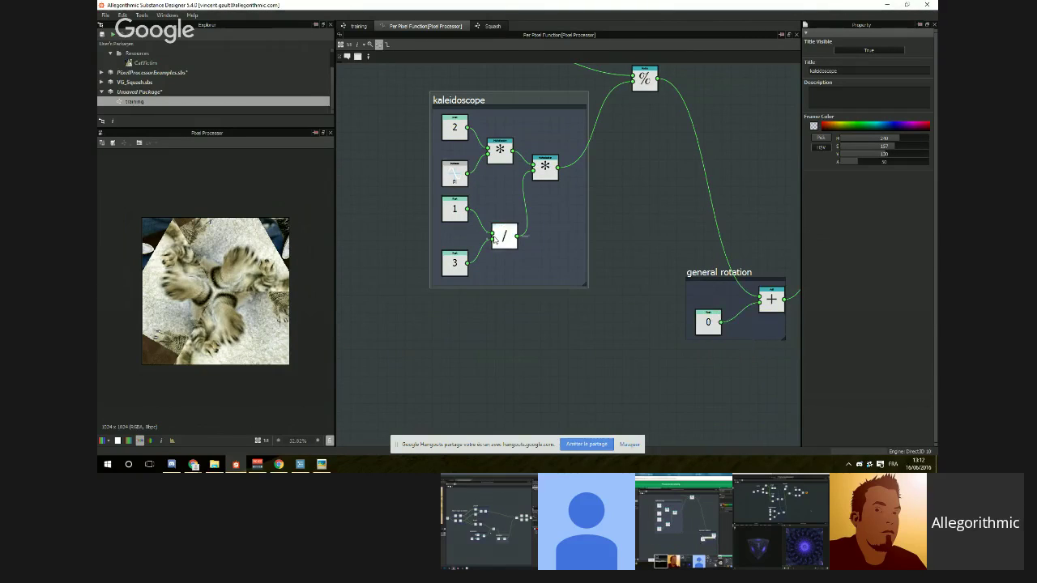
Step: Try the float constant in the general rotation frame at -0.161
click(461, 258)
click(715, 322)
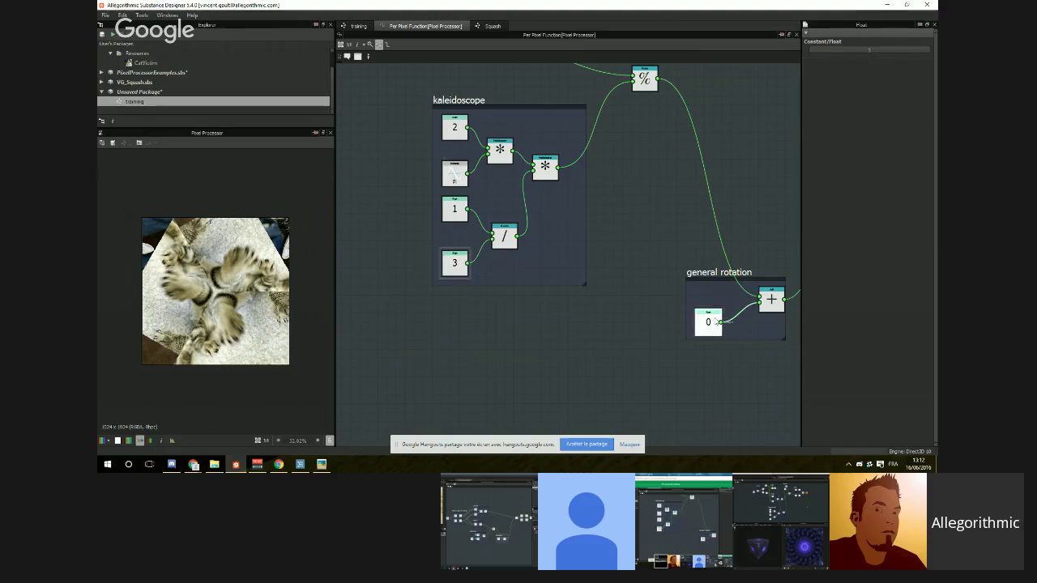
mouse_move(875, 50)
mouse_down()
mouse_move(918, 52)
mouse_move(801, 50)
mouse_move(917, 51)
mouse_move(861, 54)
mouse_up()
scroll(753, 192, down, 3)
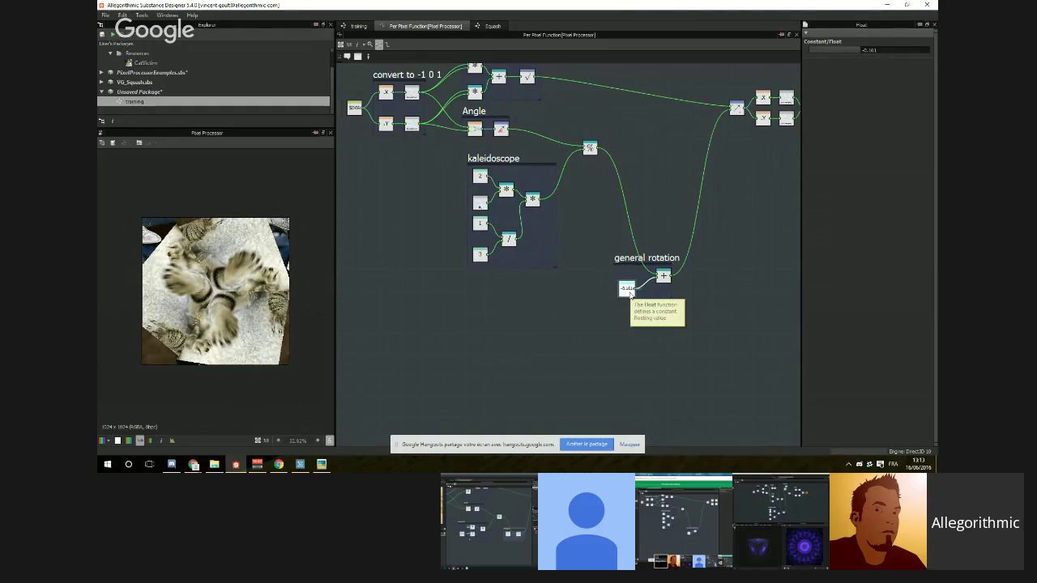
scroll(629, 293, up, 3)
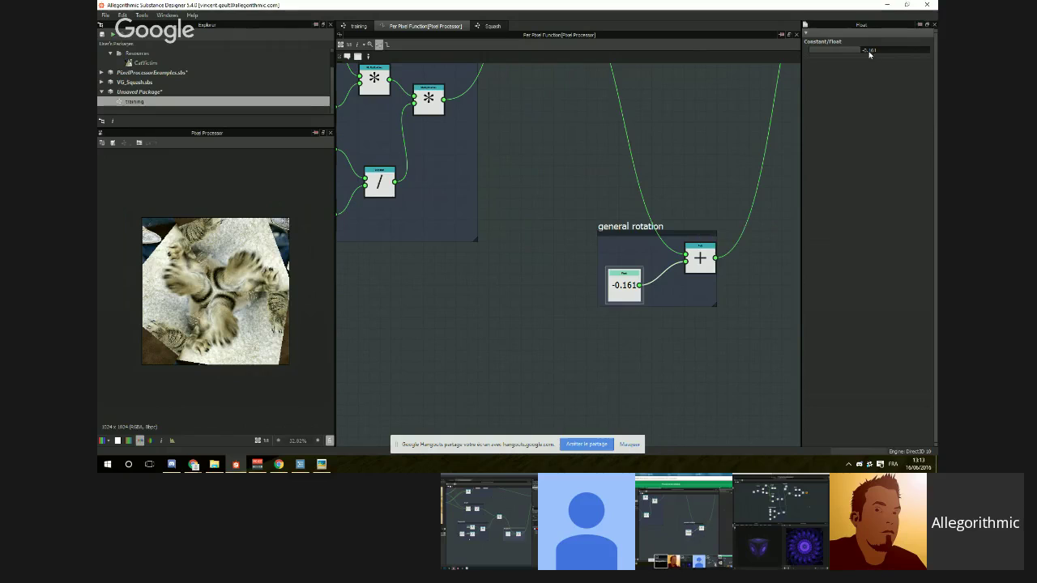
Step: Move the rotation float out of its frame, add a Turns to Degrees node and connect the float to its input
drag(628, 291, 531, 296)
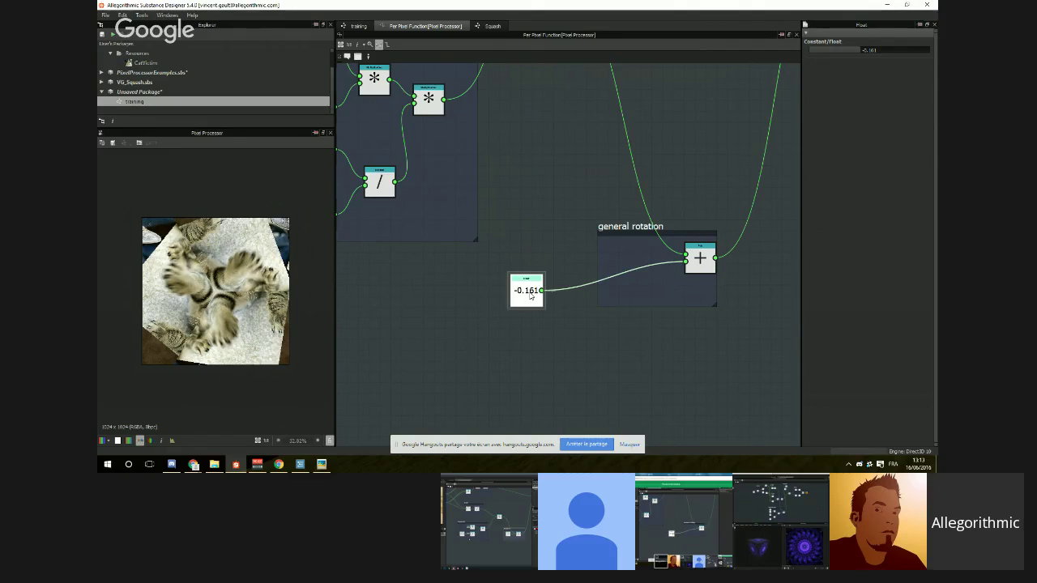
key(space)
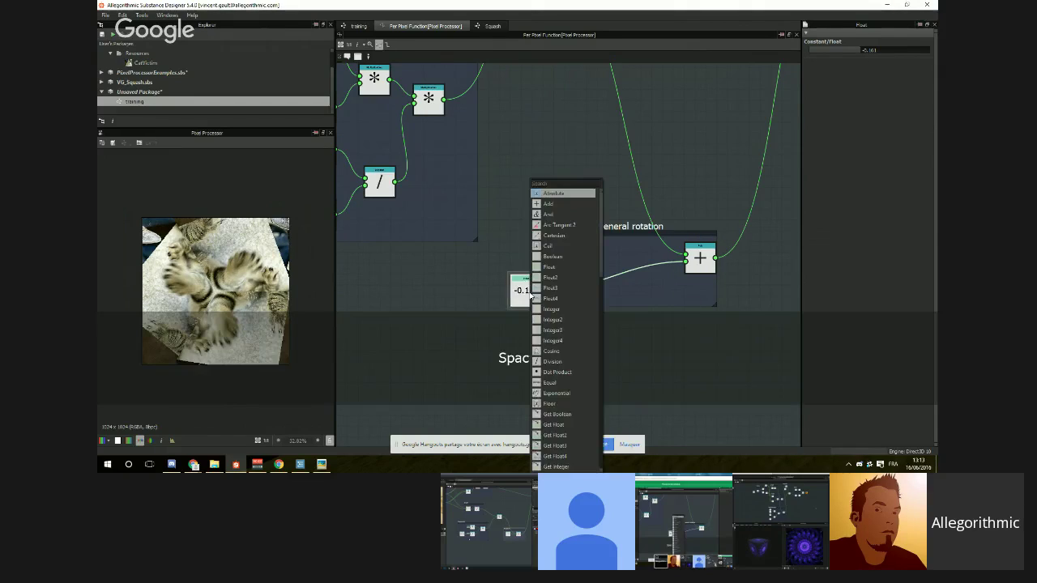
text(de)
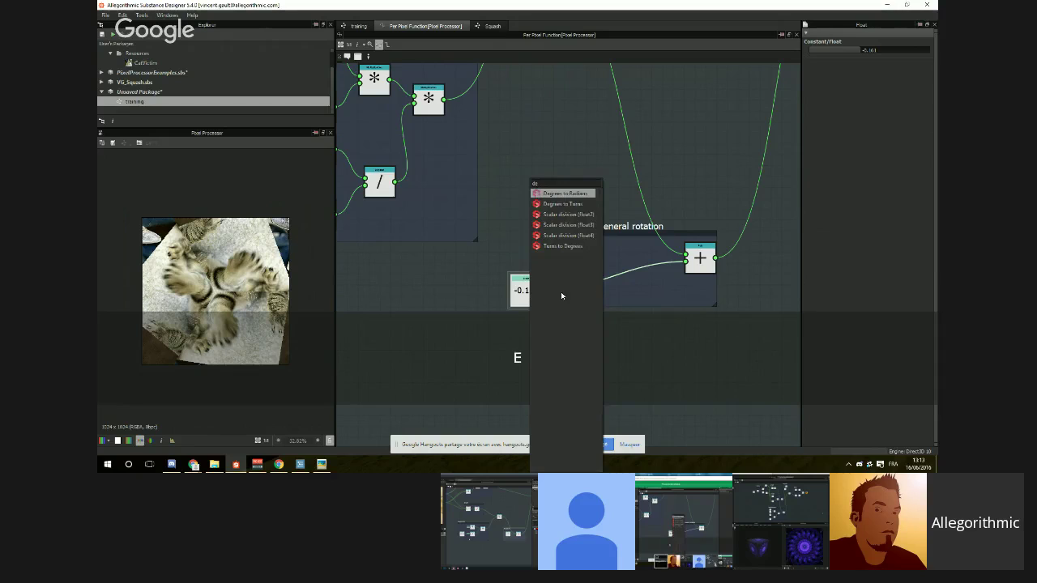
click(572, 248)
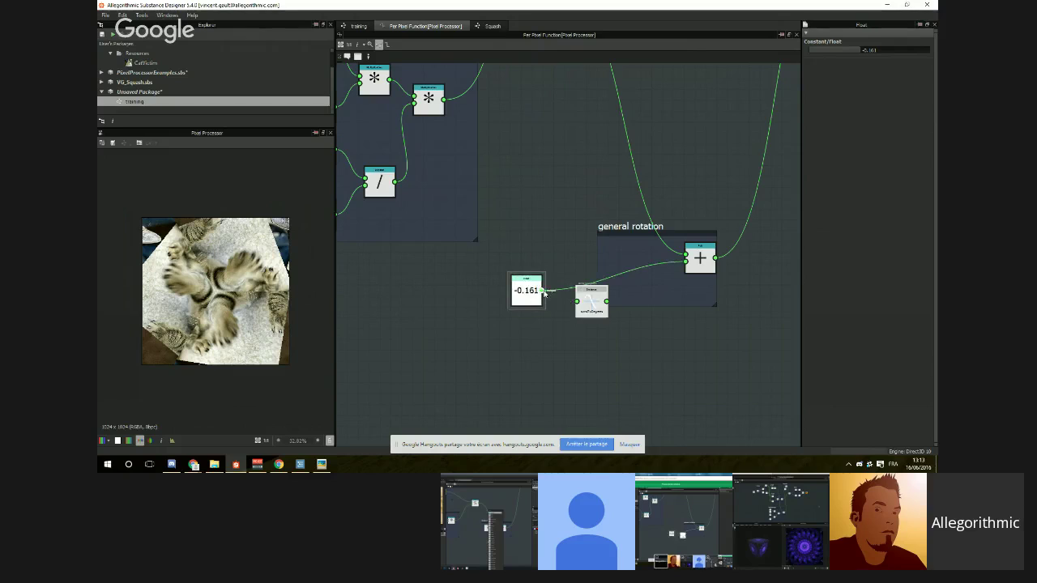
drag(544, 293, 577, 302)
click(551, 300)
click(538, 287)
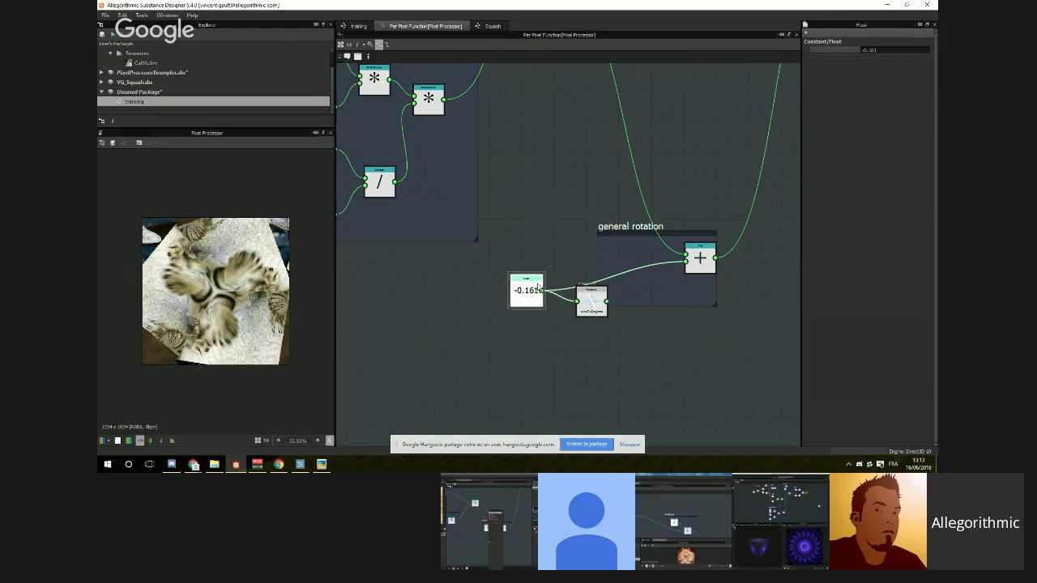
Step: Add a Degrees to Radians node, route the Turns to Degrees output through it into the Add node, and align the float with the chain
scroll(586, 301, up, 3)
click(601, 301)
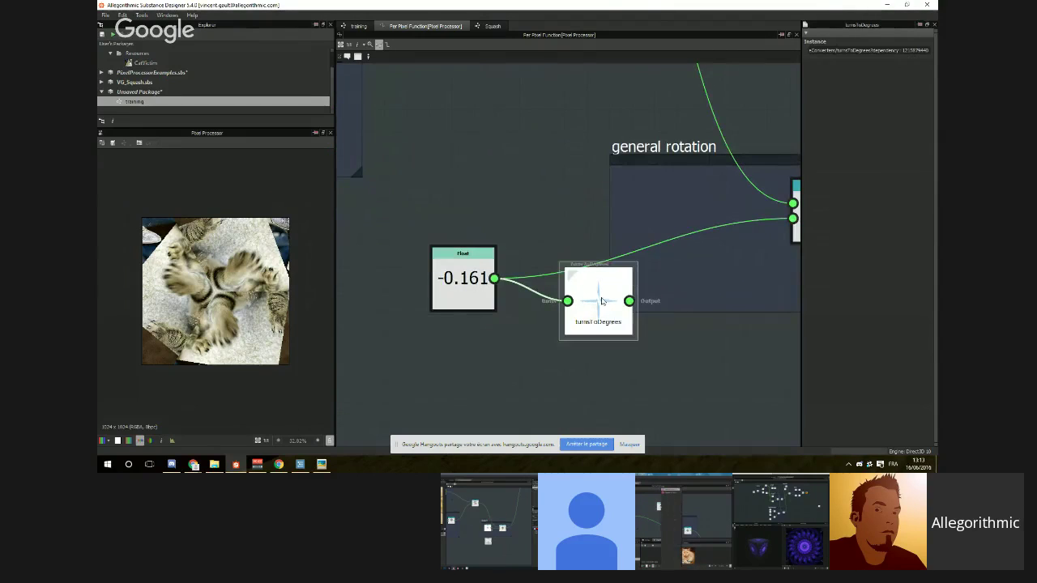
key(space)
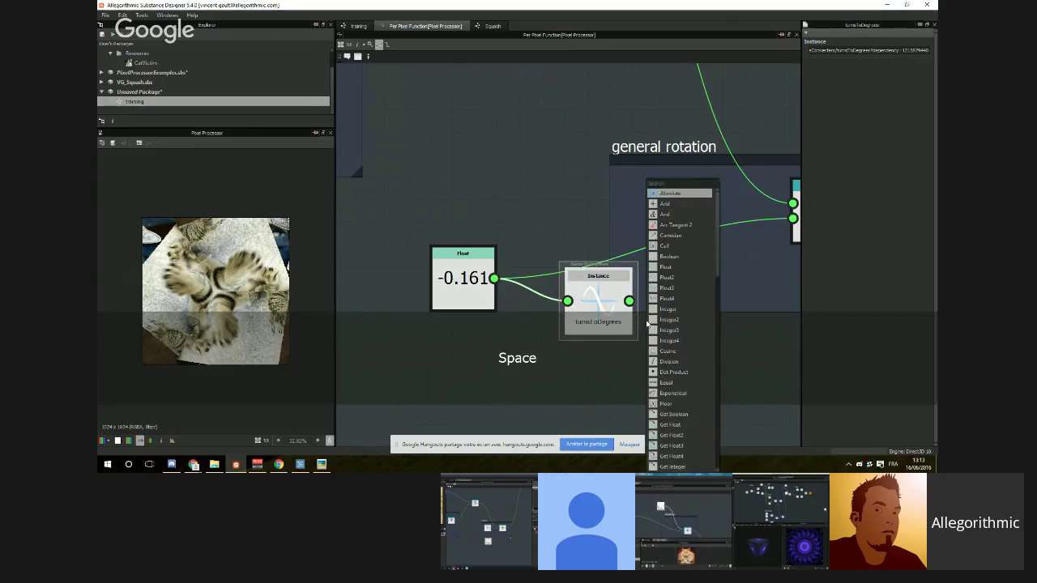
text(de)
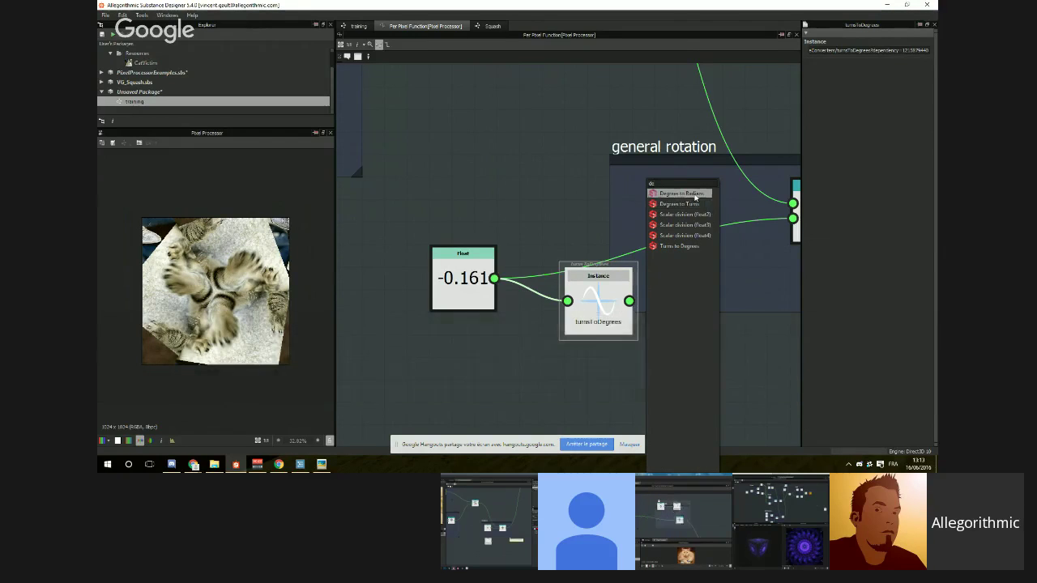
key(Return)
drag(645, 325, 695, 294)
click(684, 285)
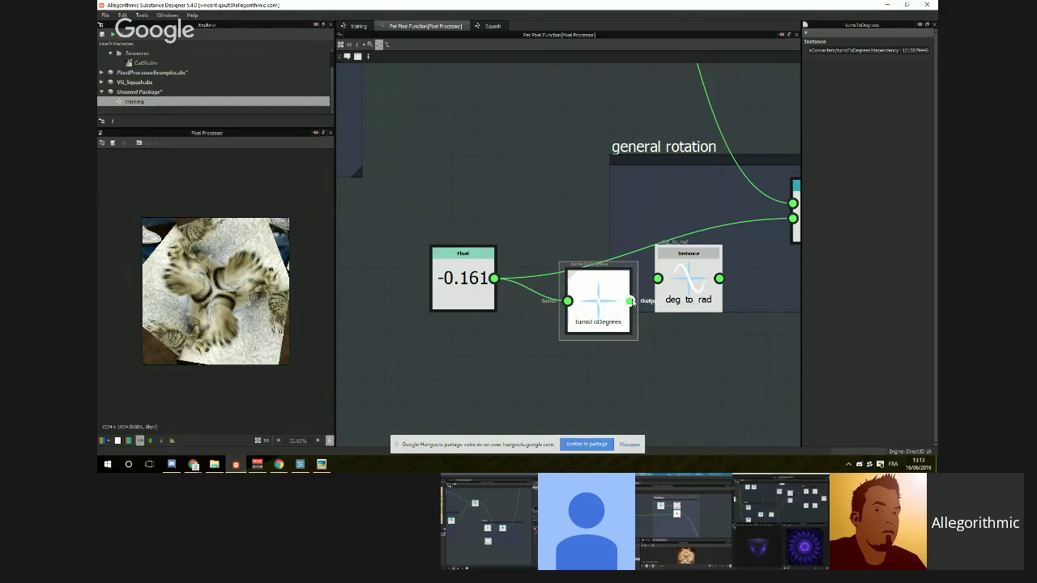
drag(629, 300, 793, 218)
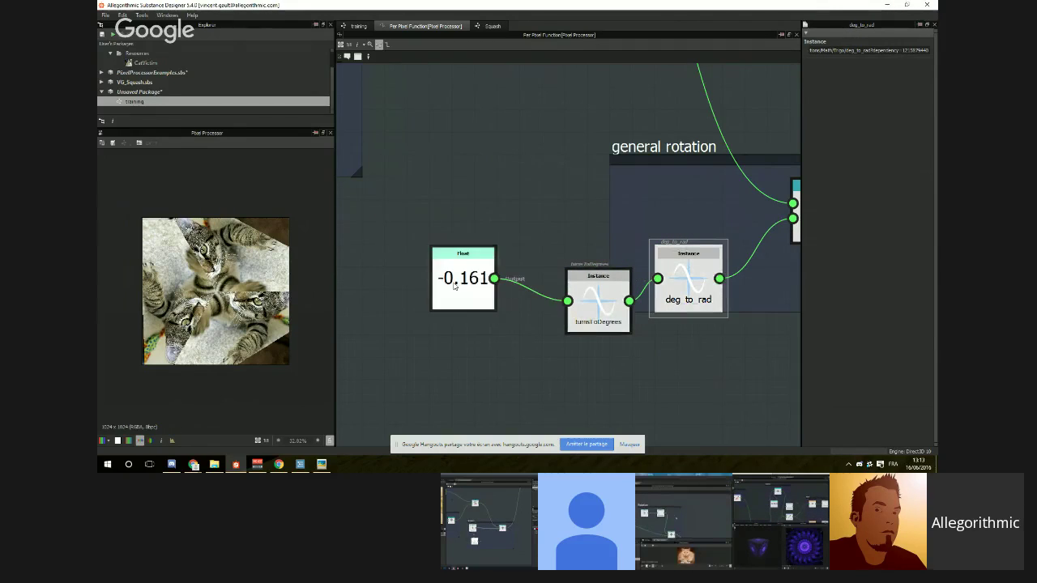
drag(447, 279, 470, 302)
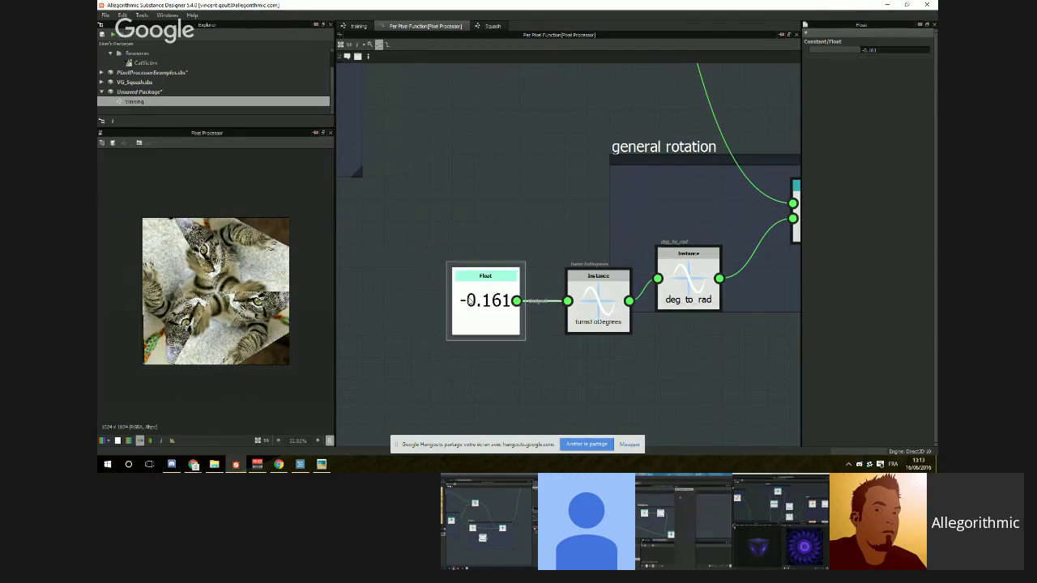
Step: Test the rotation float at -0.073 and 0, and set it to 0.599
click(866, 49)
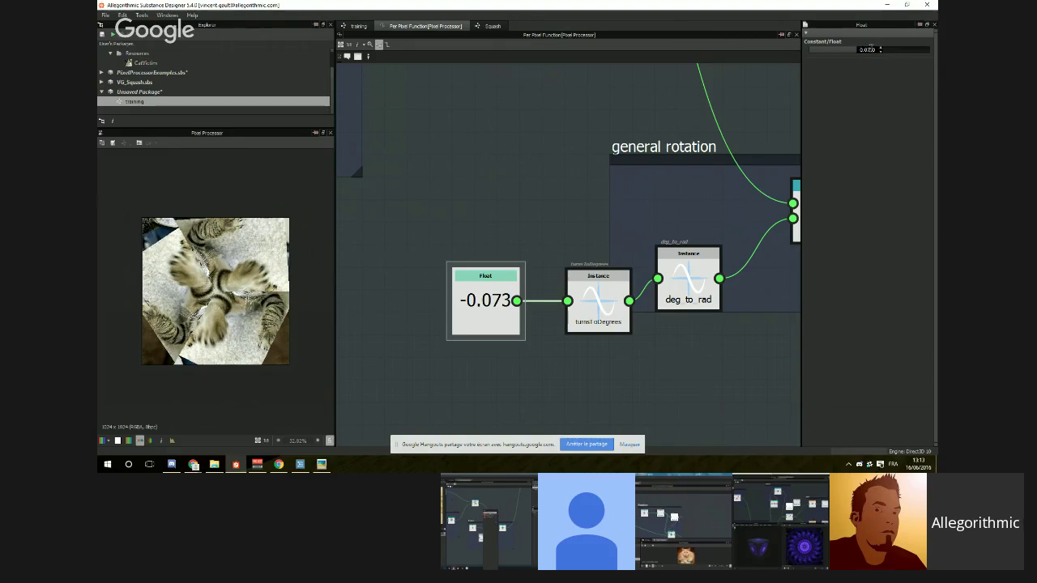
double_click(868, 49)
text(0)
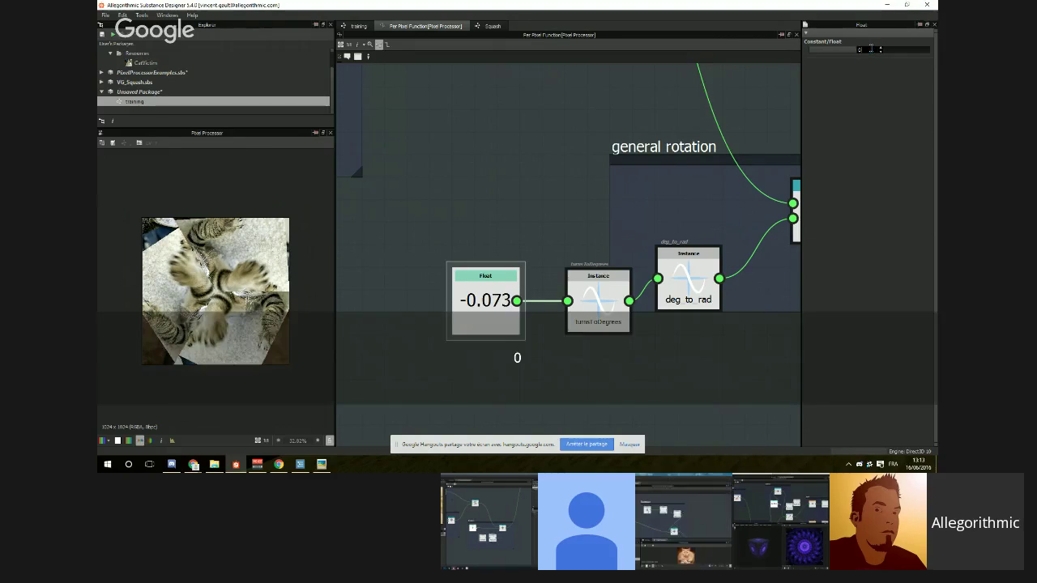
key(Return)
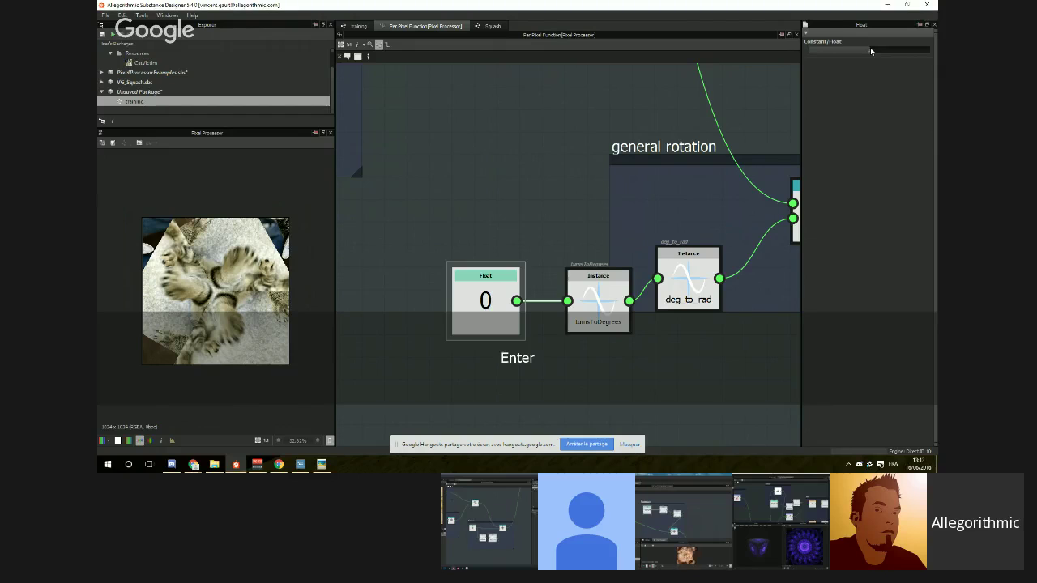
drag(868, 51, 905, 67)
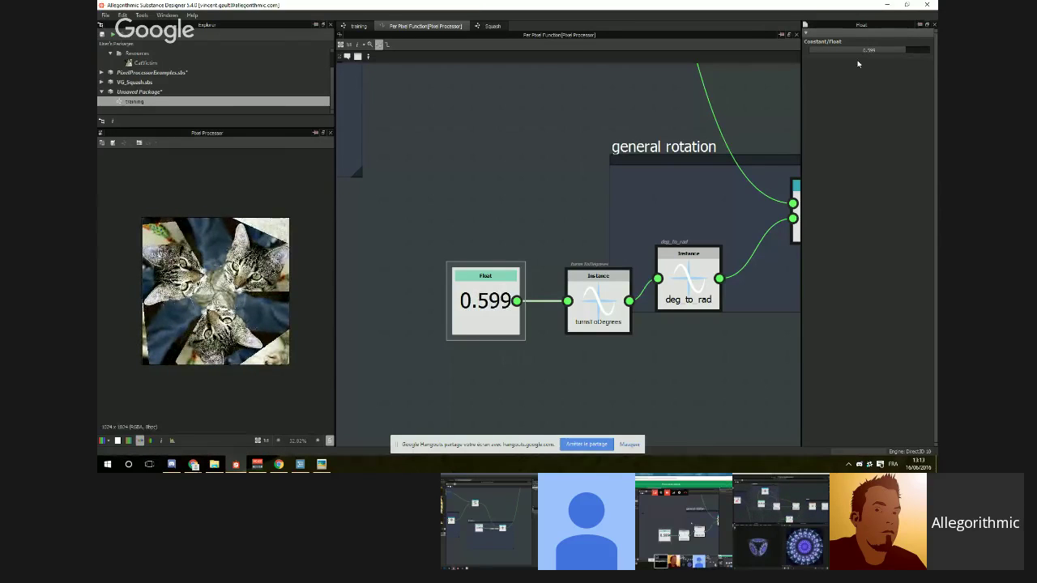
Step: Add a Get Float node beneath the kaleidoscope frame and place a duplicate of it below the rotation float
scroll(567, 290, down, 5)
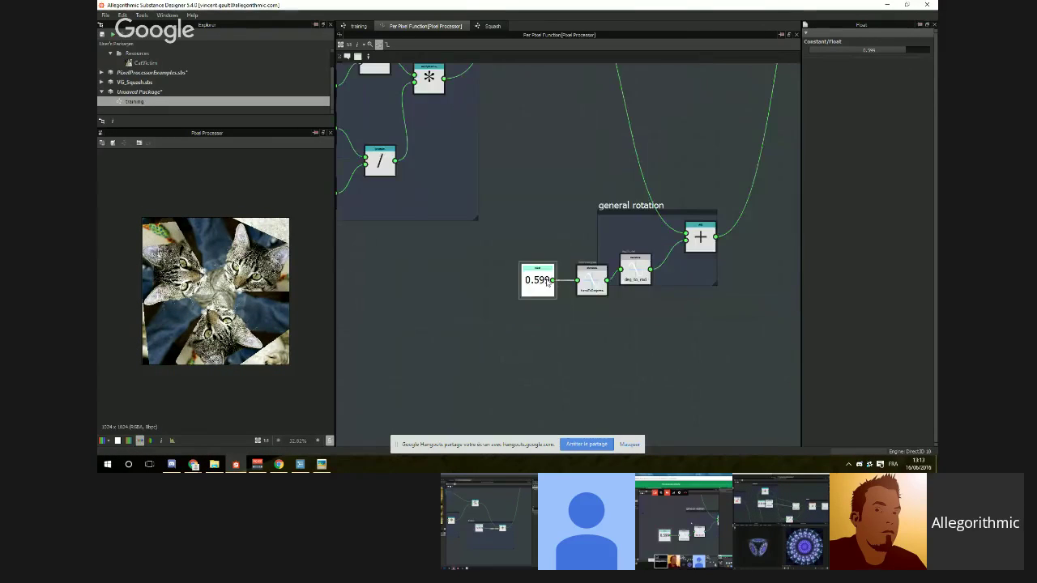
middle_drag(407, 243, 514, 261)
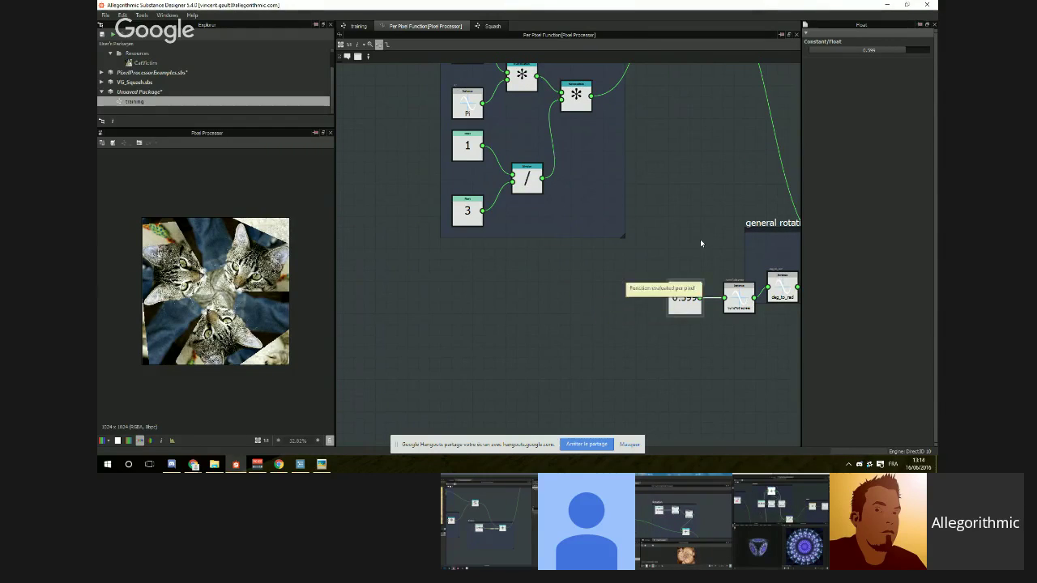
middle_drag(700, 239, 639, 256)
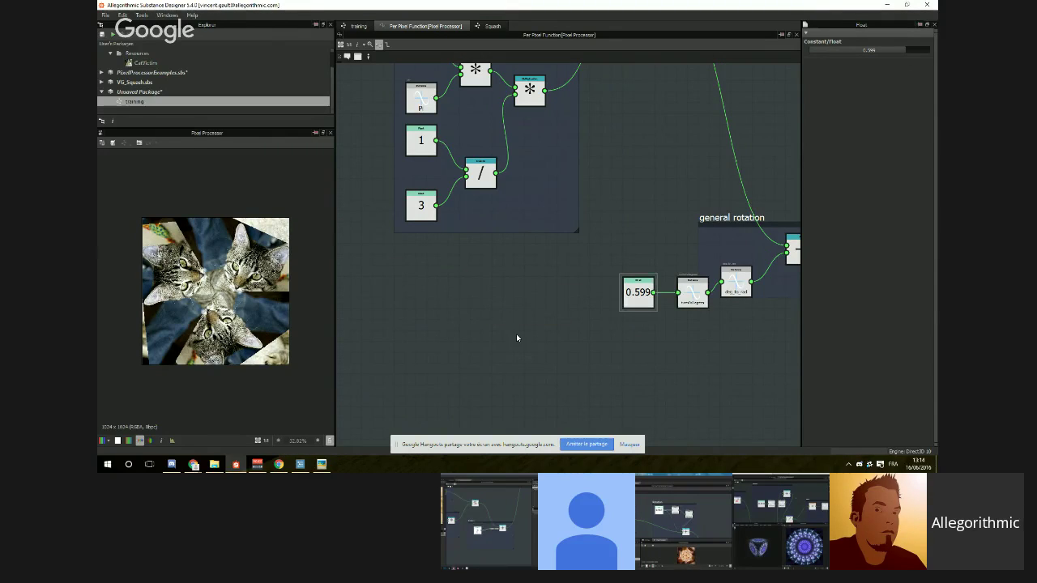
key(space)
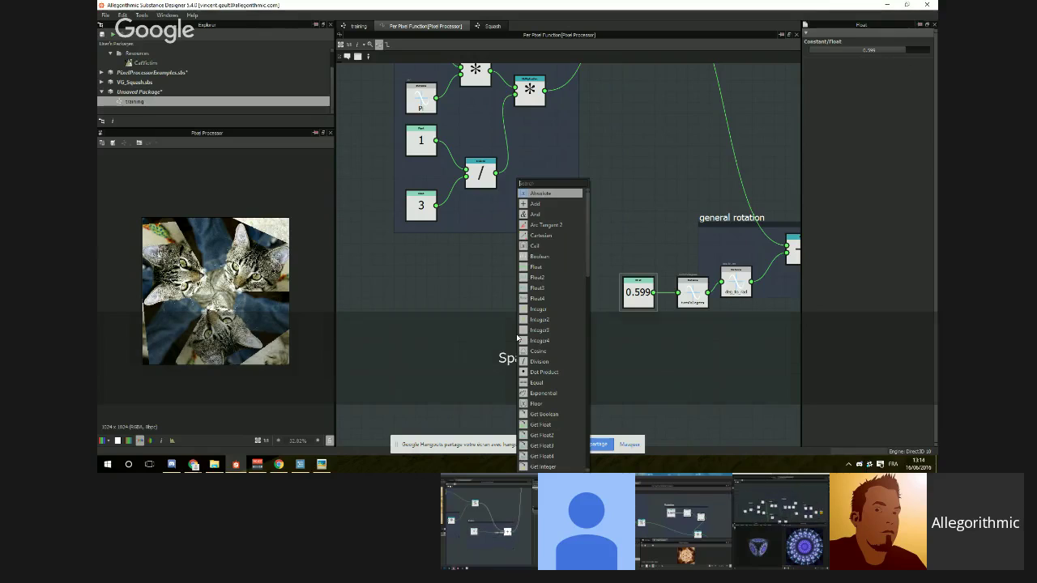
text(get)
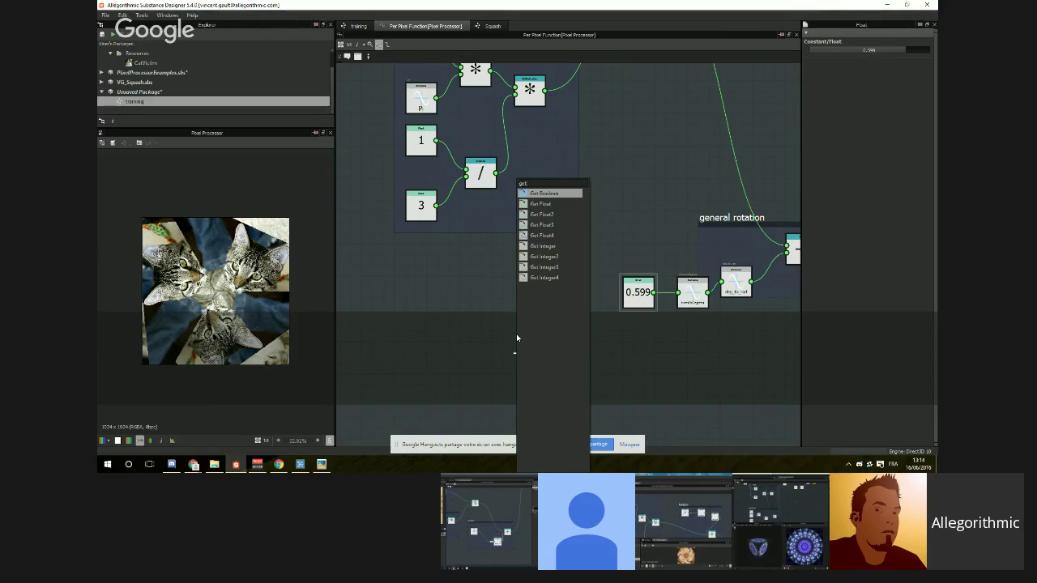
click(551, 203)
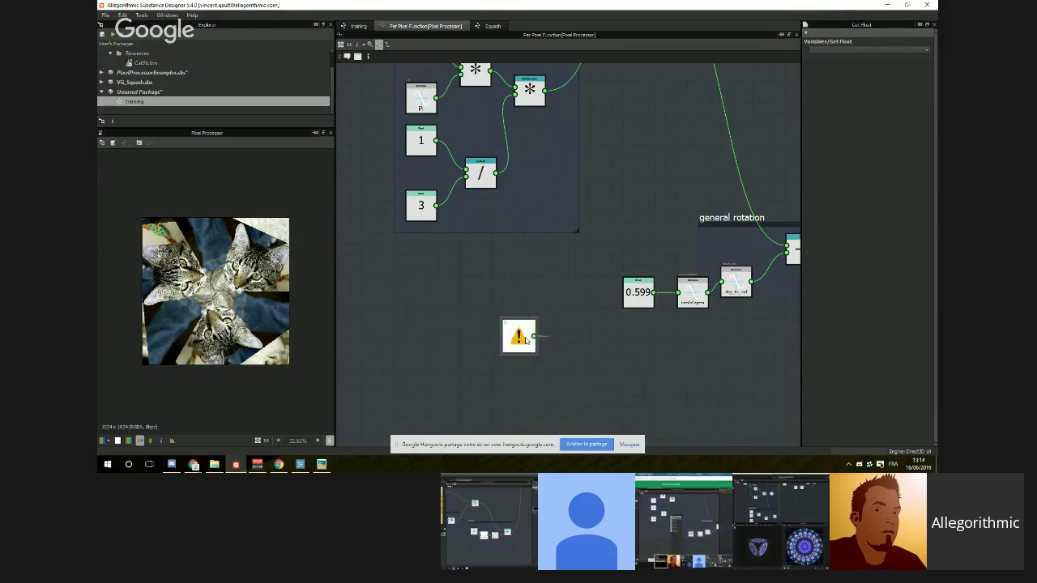
drag(525, 340, 414, 262)
key(ctrl+d)
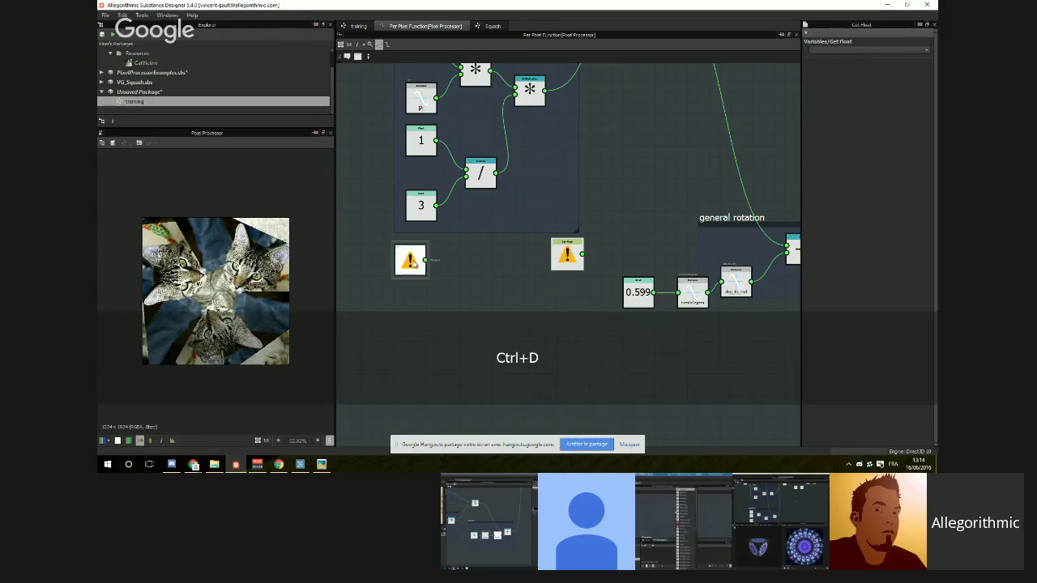
drag(575, 260, 645, 341)
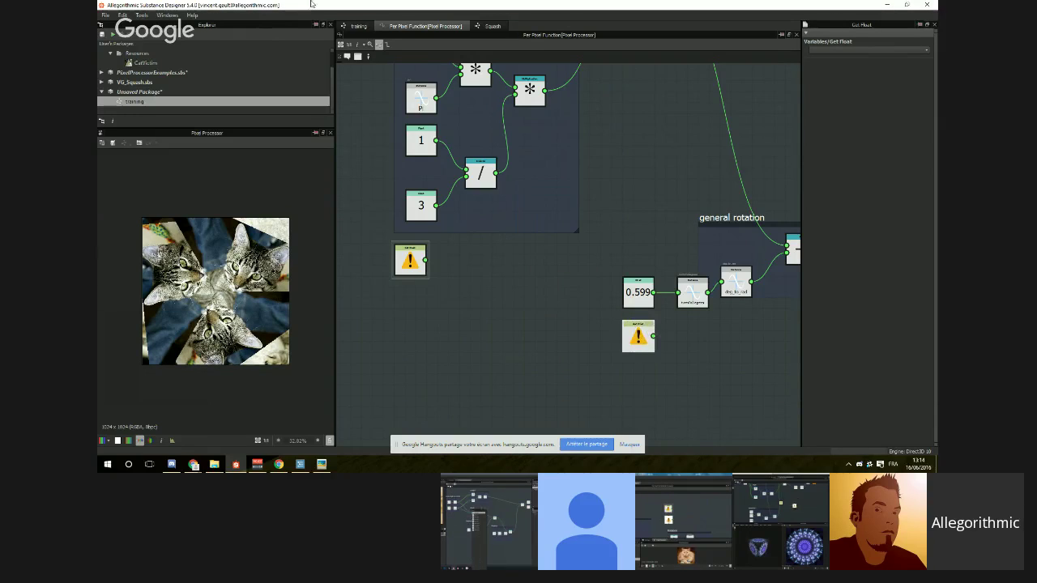
Step: In the training graph, delete the distord Amount input parameter and add two new Float1 input parameters
click(358, 26)
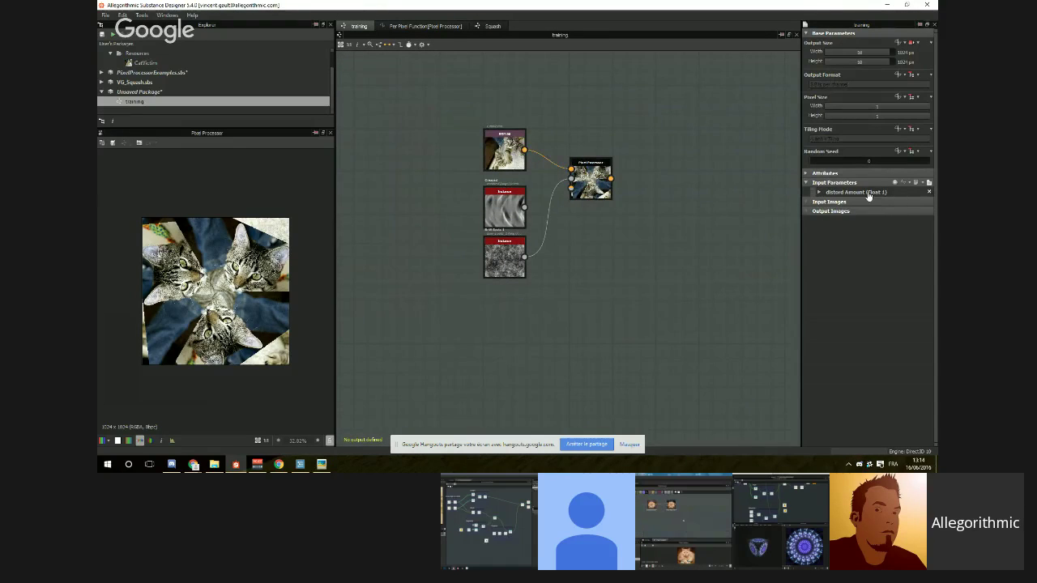
click(930, 192)
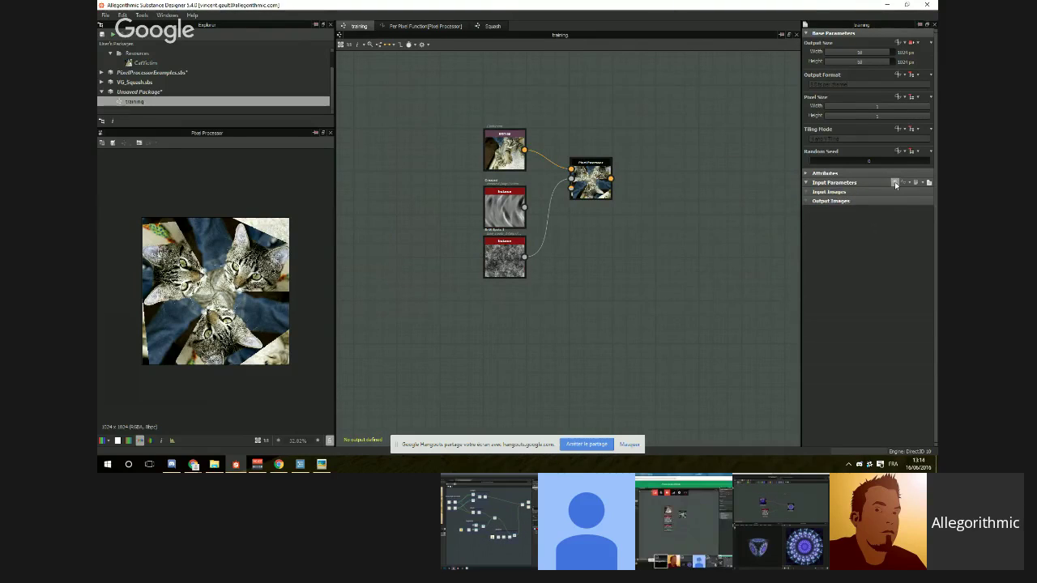
click(895, 183)
click(895, 183)
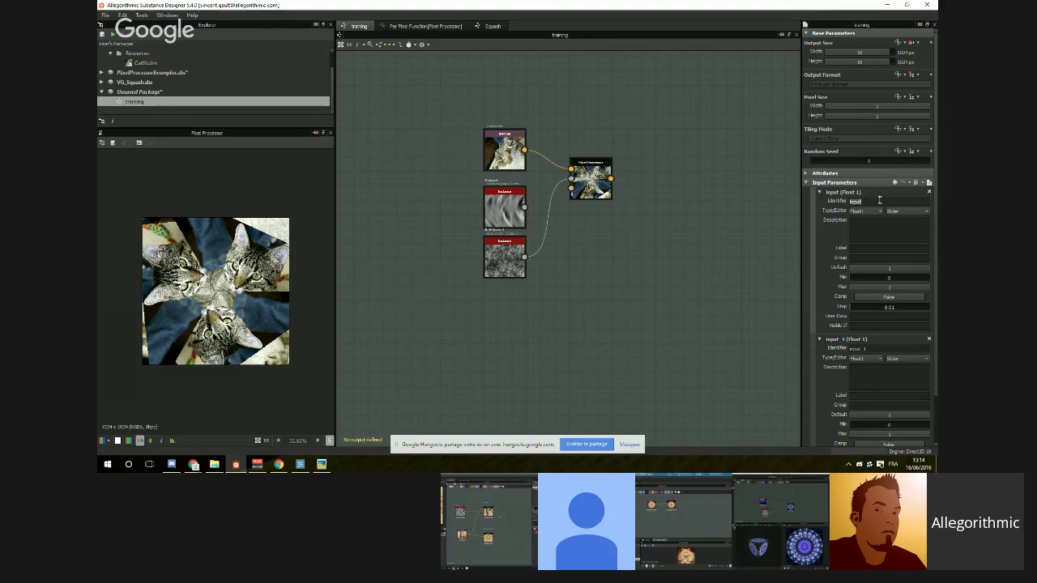
Step: Set the first new input parameter's identifier to generalRotation and copy that identifier
text(genral)
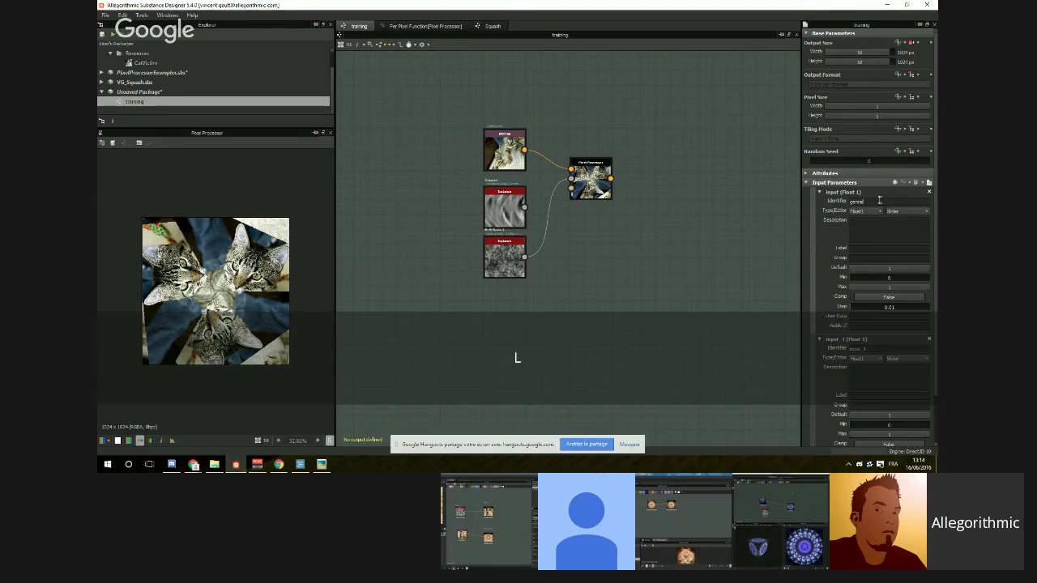
text(Rotatio)
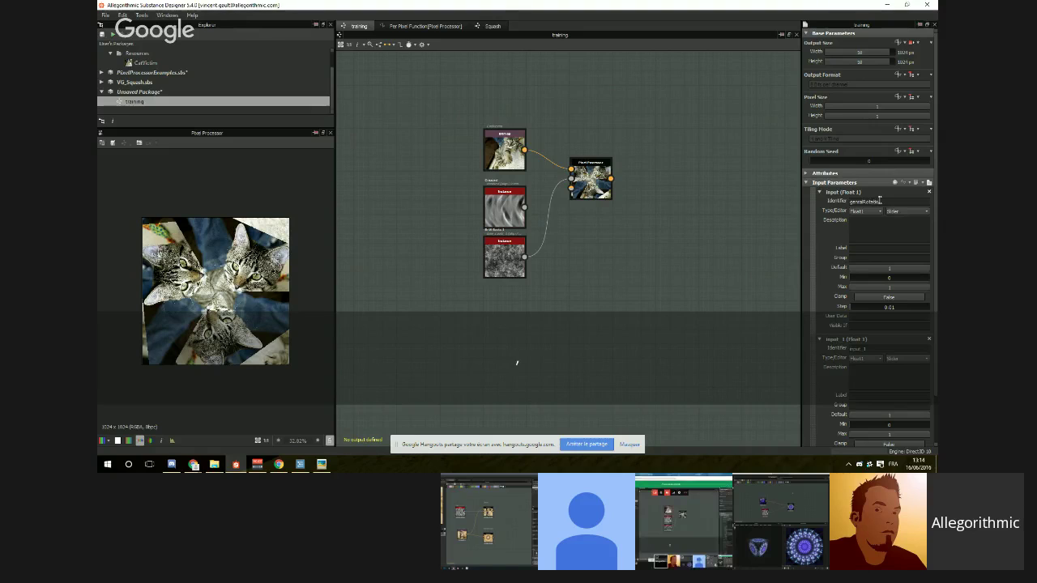
key(BackSpace)
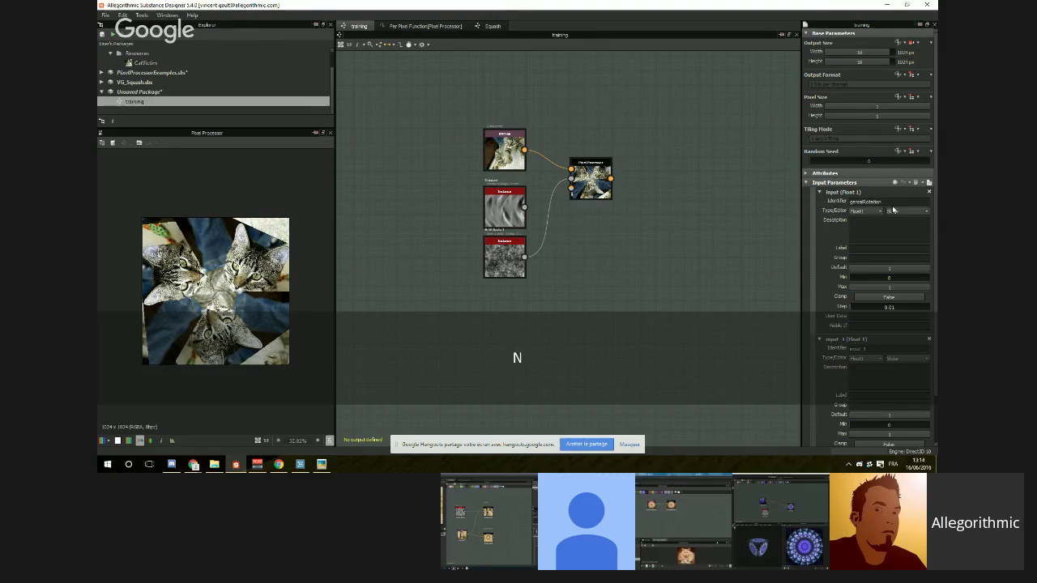
drag(883, 202, 848, 200)
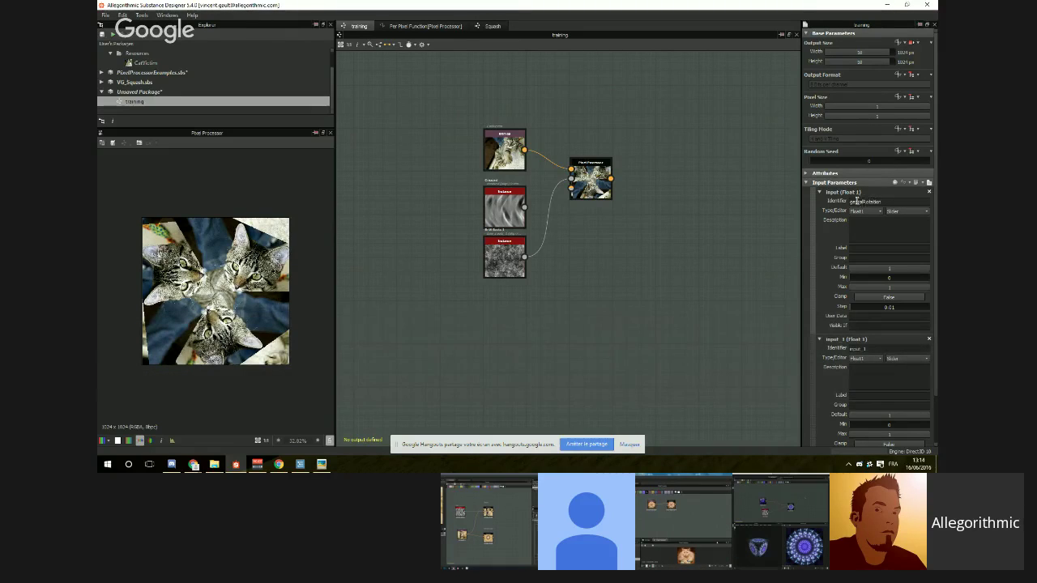
key(Right)
text(e)
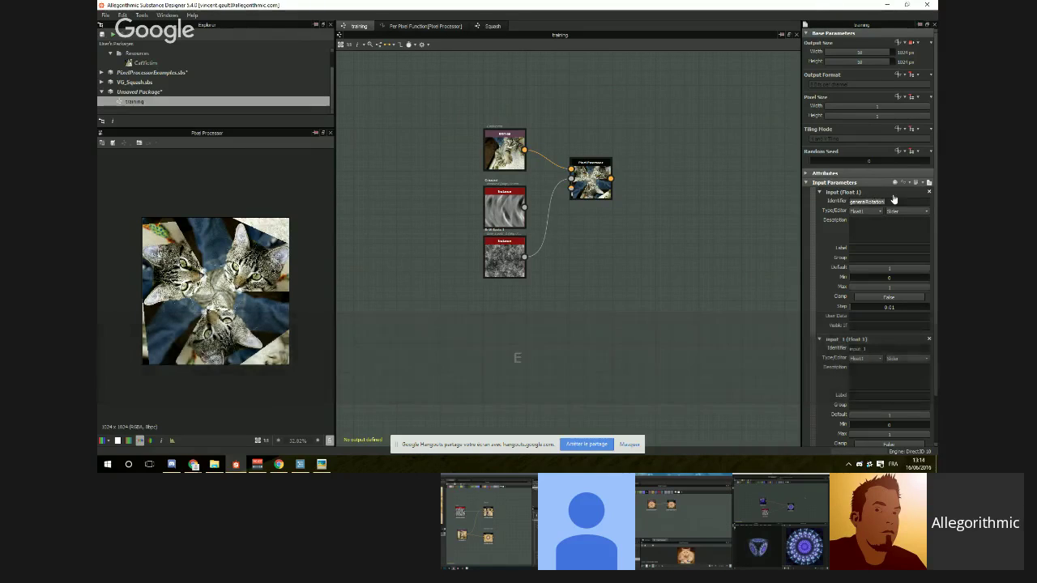
double_click(875, 200)
key(ctrl+c)
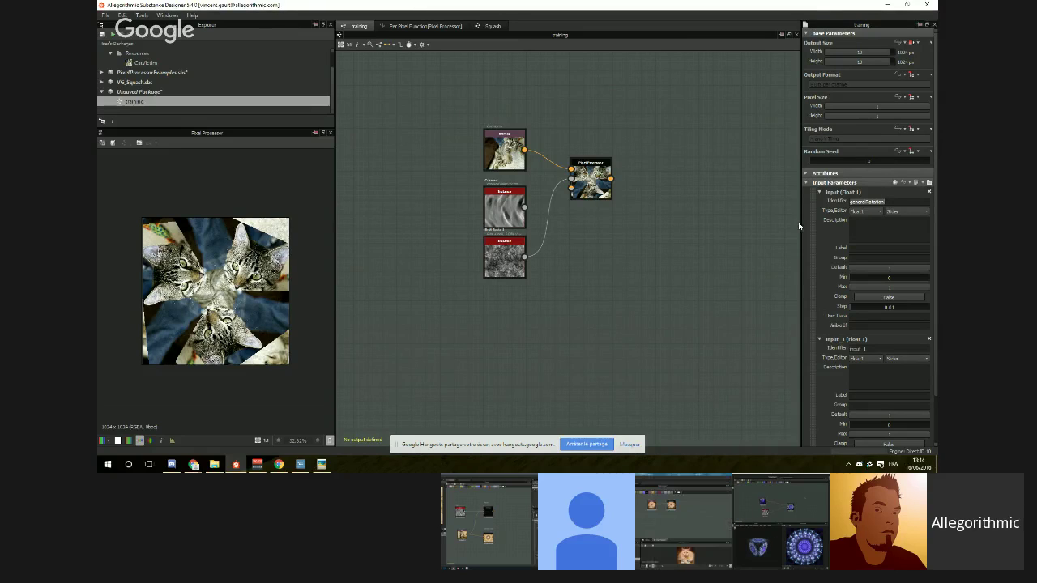
Step: Label the generalRotation input parameter "general Rotation" and collapse its settings
click(871, 250)
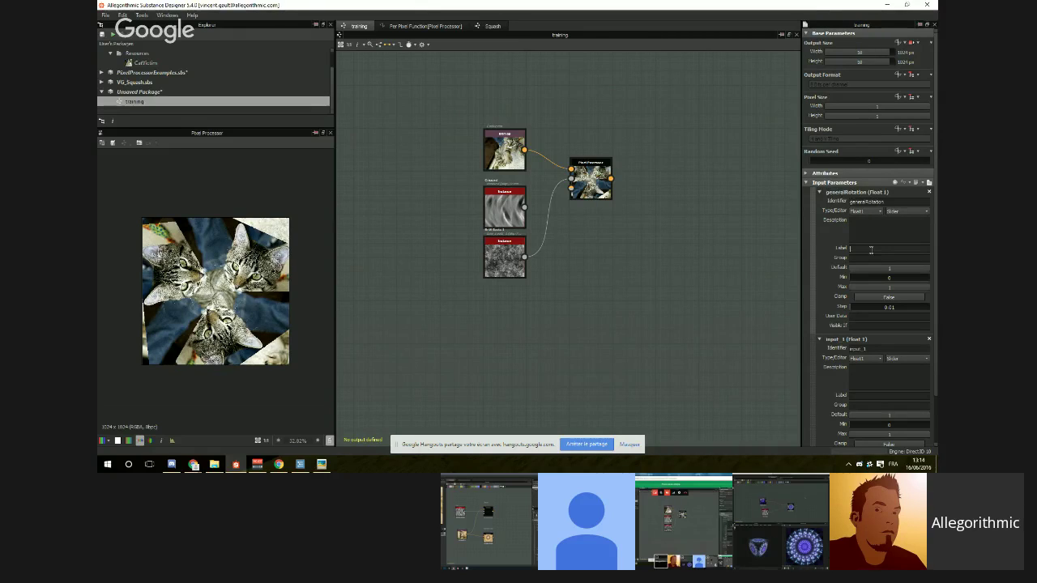
key(ctrl+v)
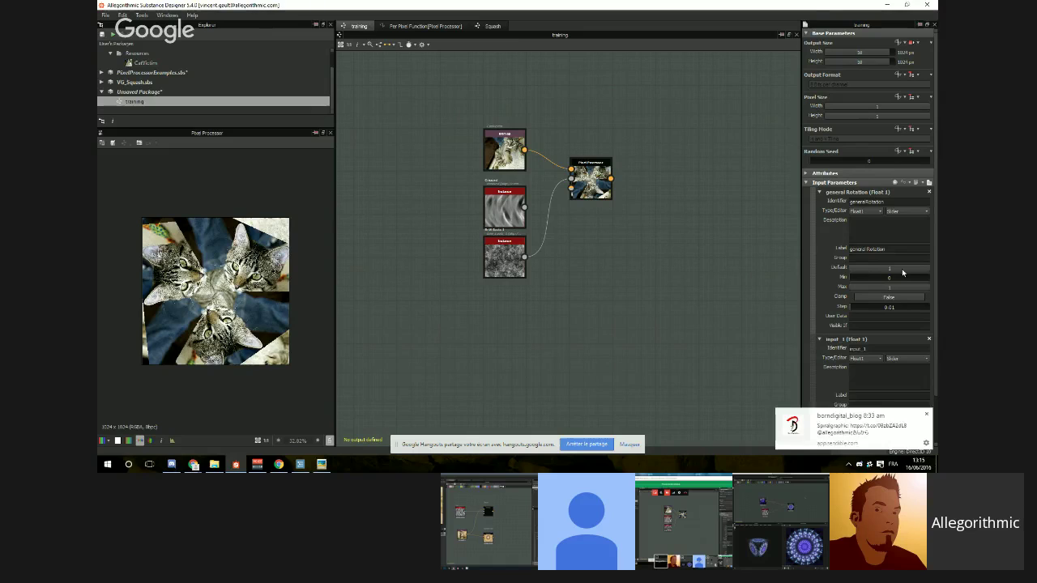
click(819, 193)
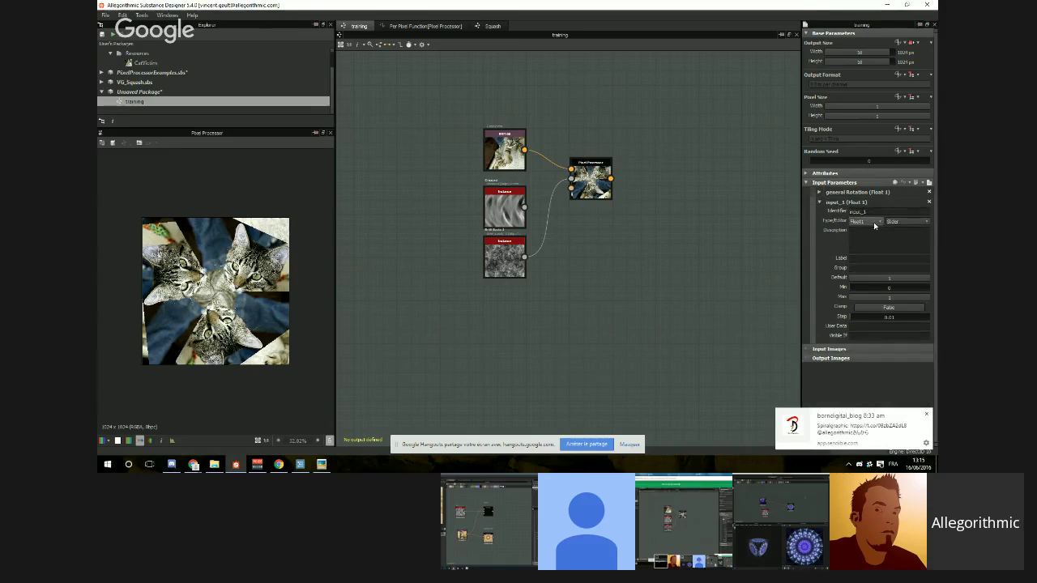
Step: Set both the identifier and the label of the second Float1 input parameter to Slices
double_click(859, 212)
text(Slices)
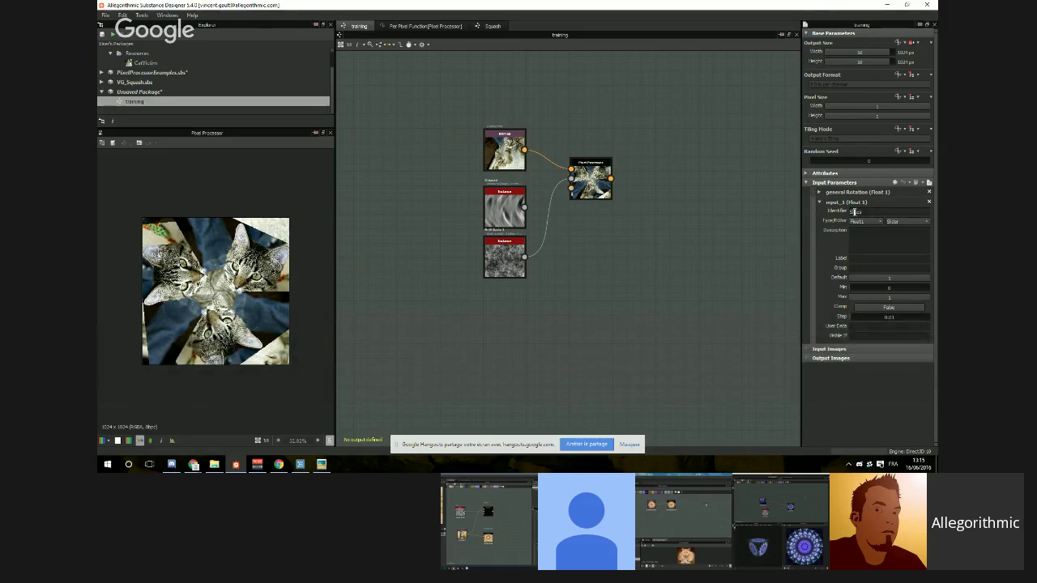
key(ctrl+c)
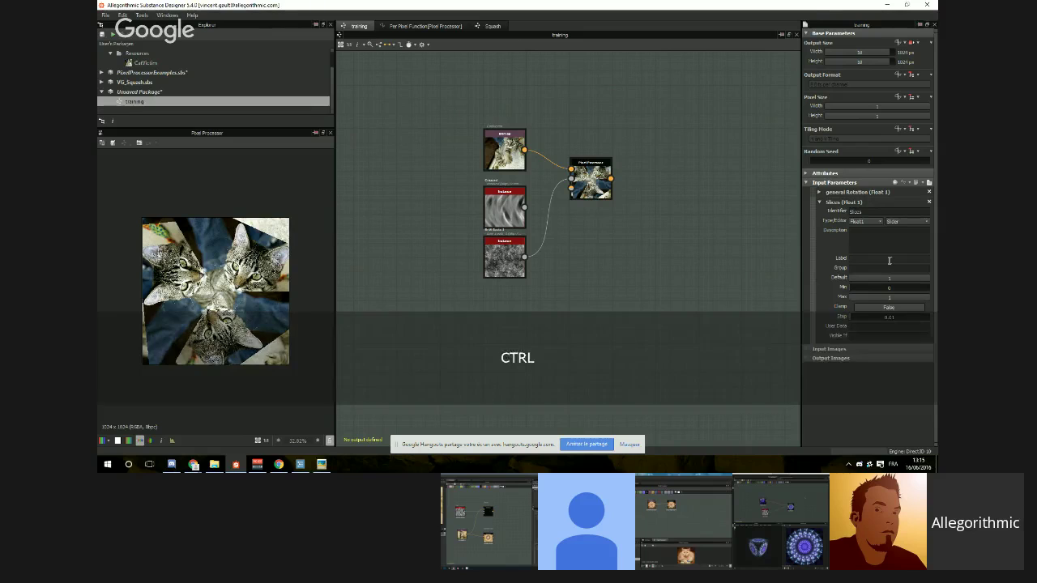
key(ctrl+v)
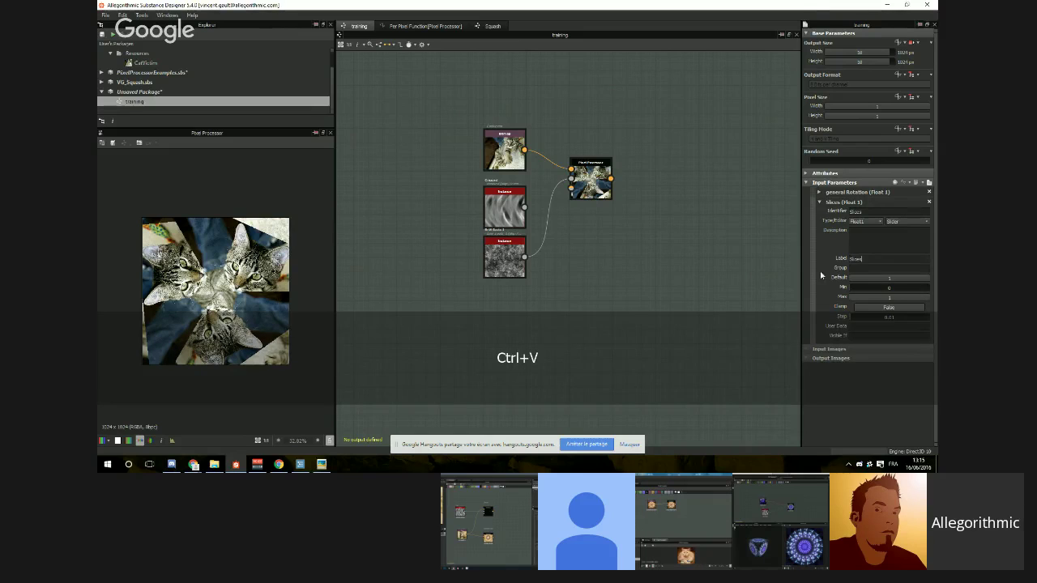
click(820, 201)
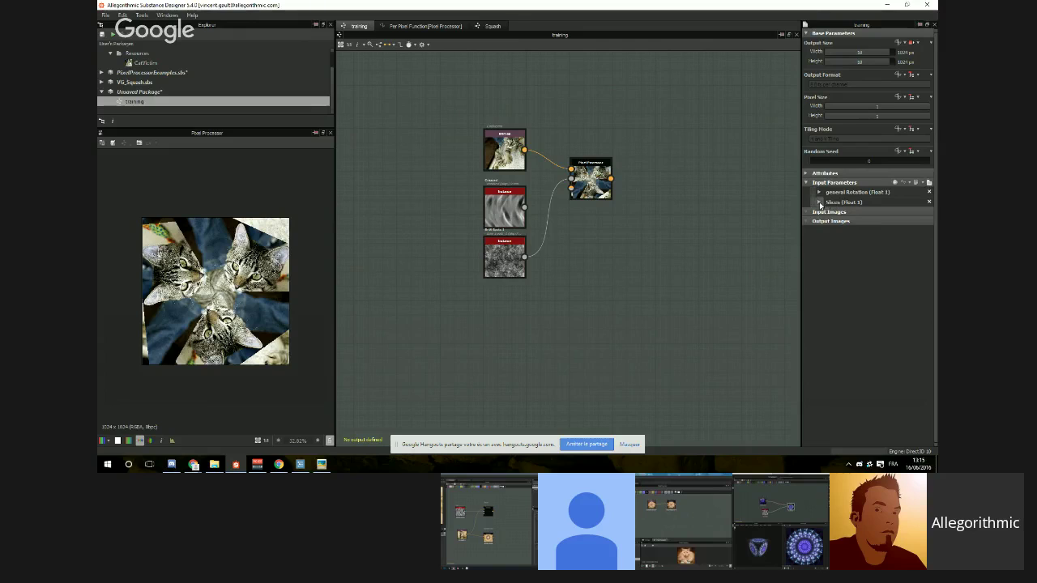
Step: Set the Slices parameter's minimum to 1 and maximum to 20, and the general rotation parameter's default to 0
click(820, 202)
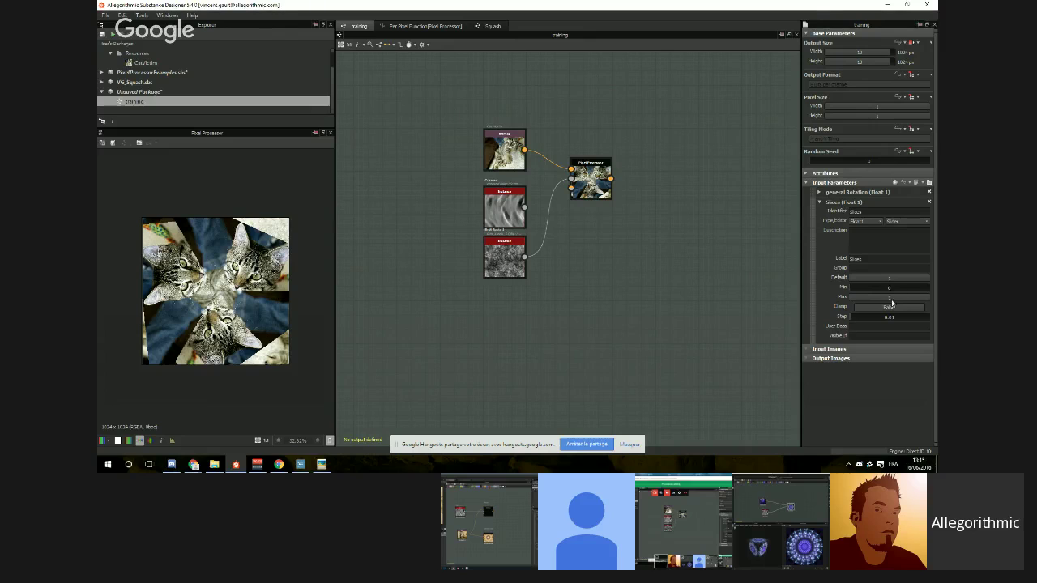
key(Return)
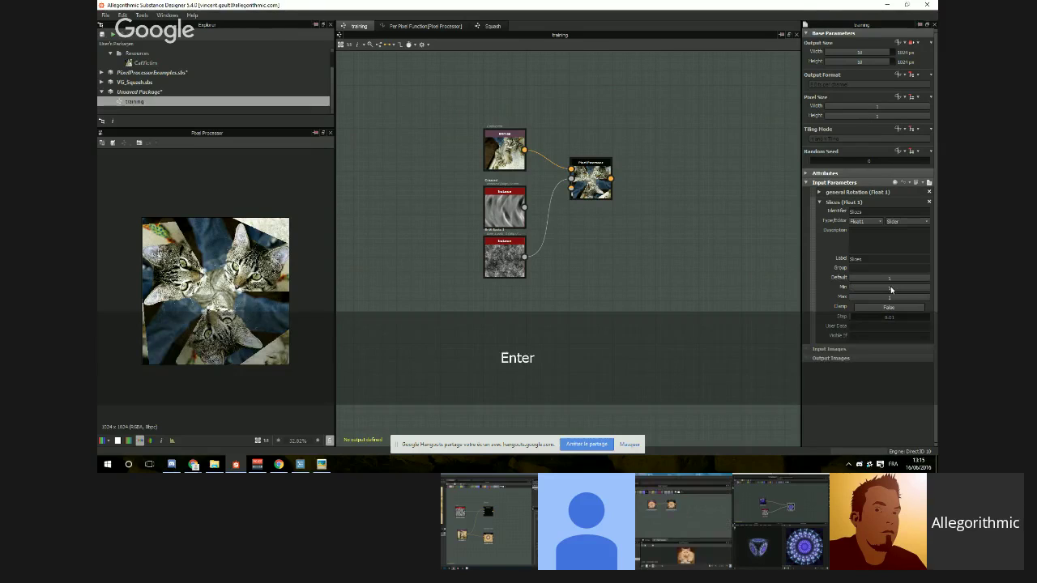
double_click(889, 297)
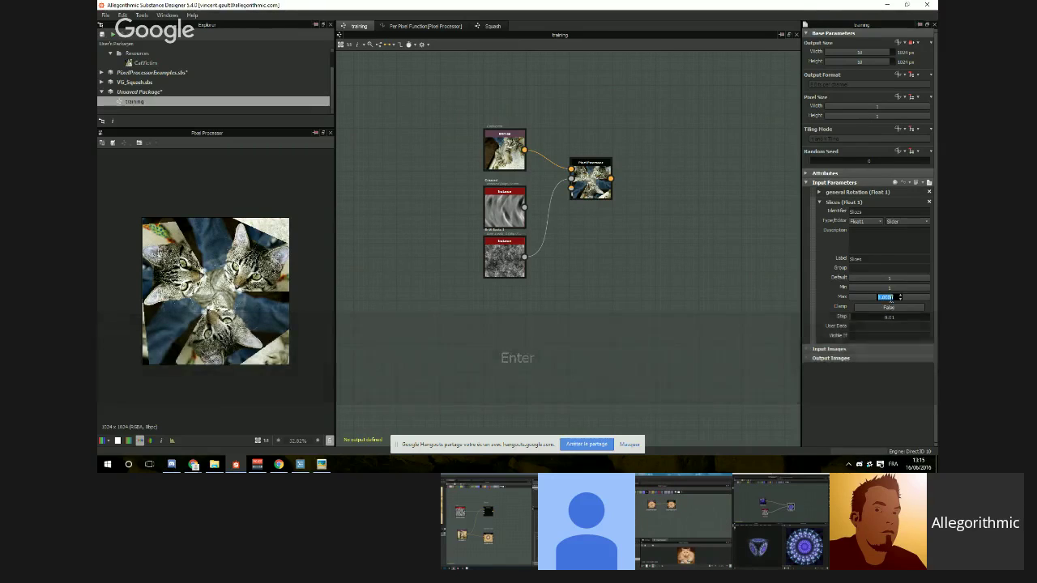
text(20)
key(Return)
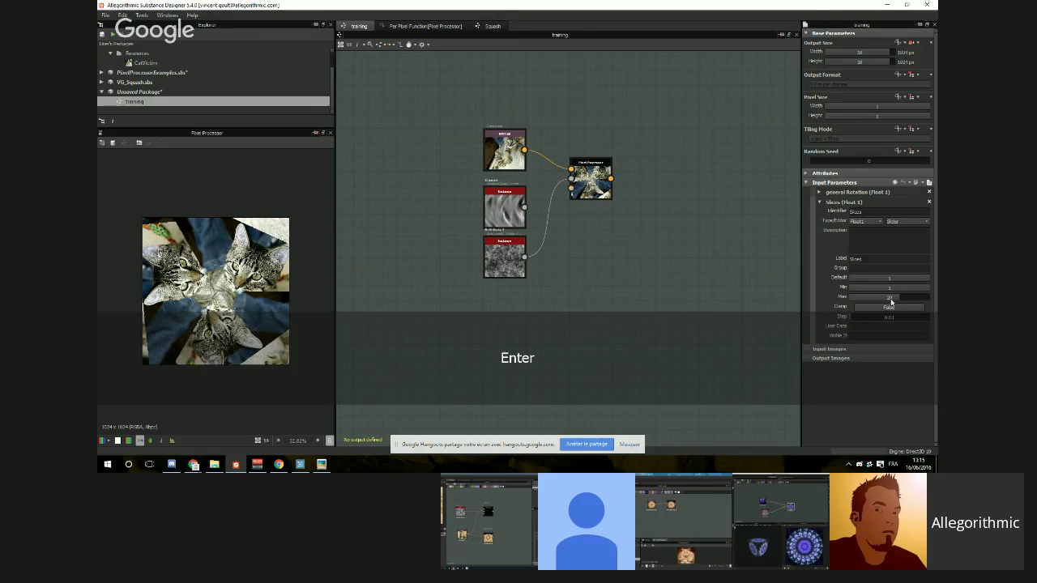
click(819, 202)
click(819, 193)
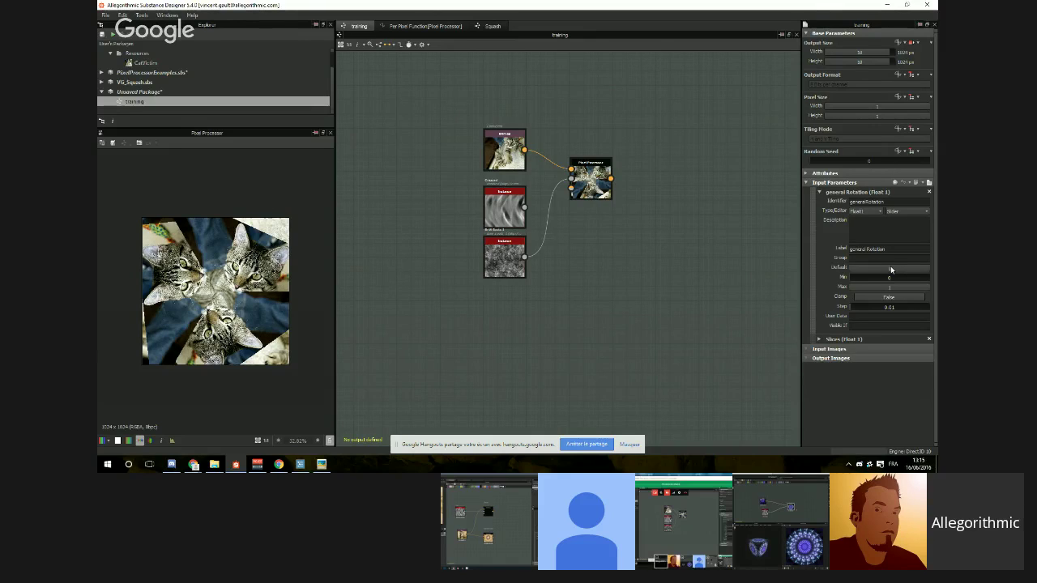
key(Return)
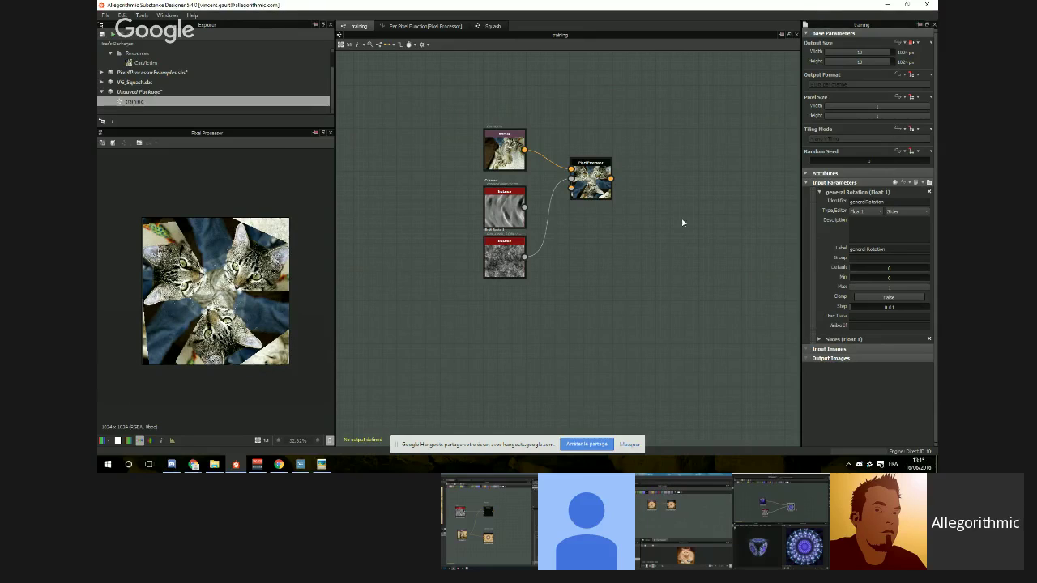
Step: Open the Pixel Processor's per pixel function and assign the Slices variable to the Get Float node beneath the kaleidoscope frame
click(590, 182)
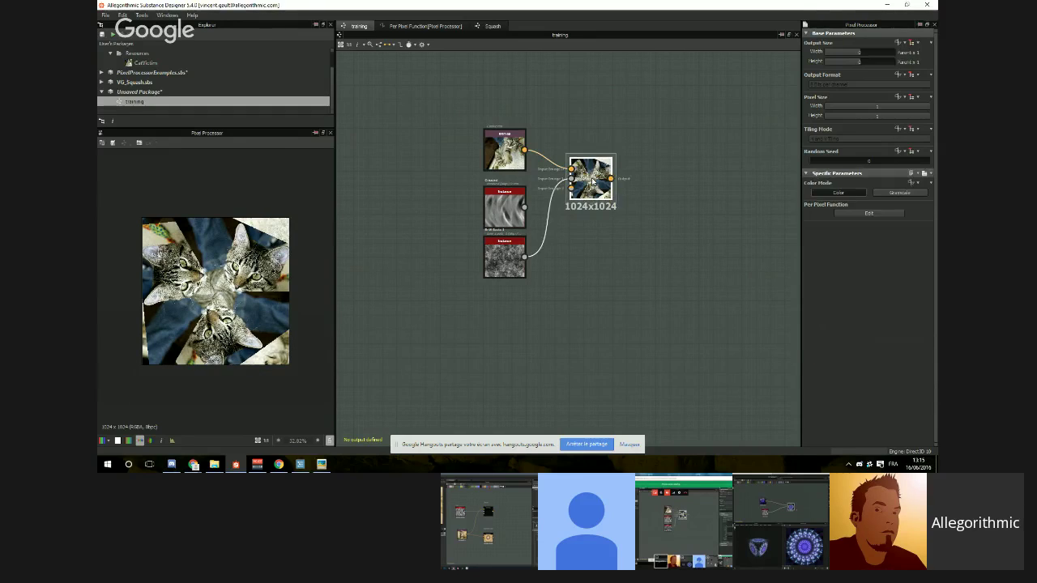
click(875, 214)
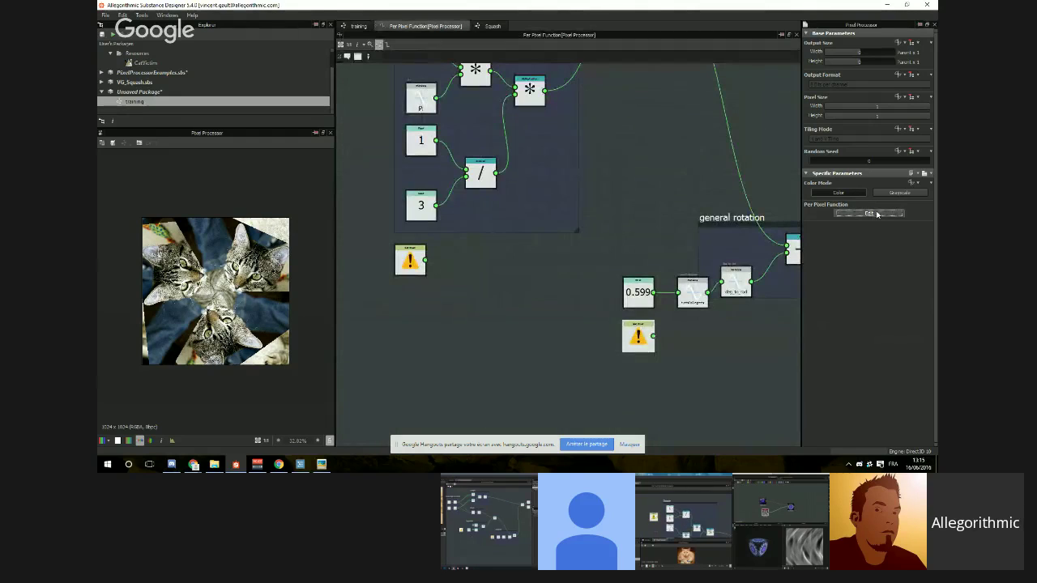
click(417, 265)
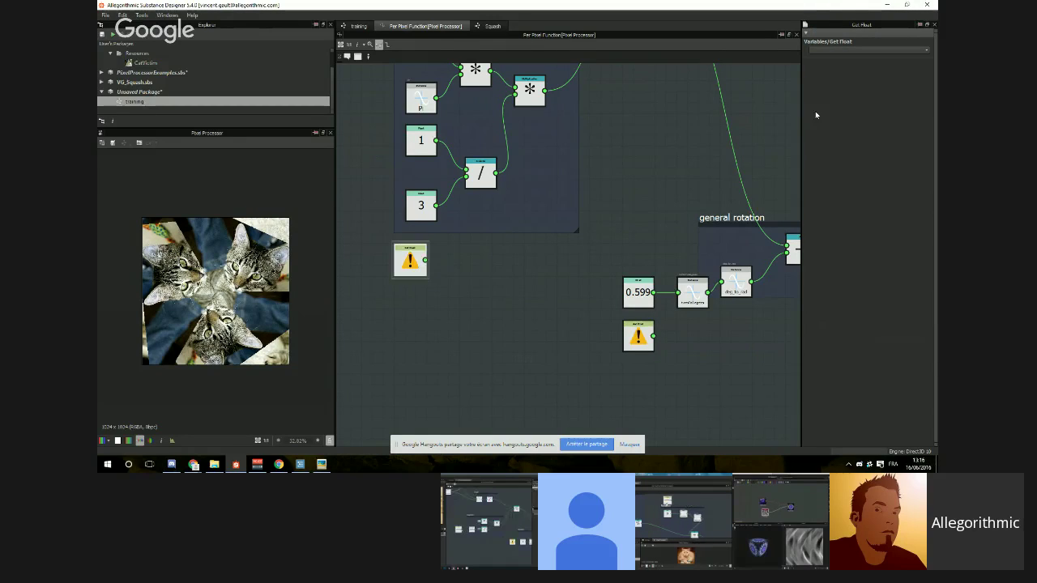
click(918, 51)
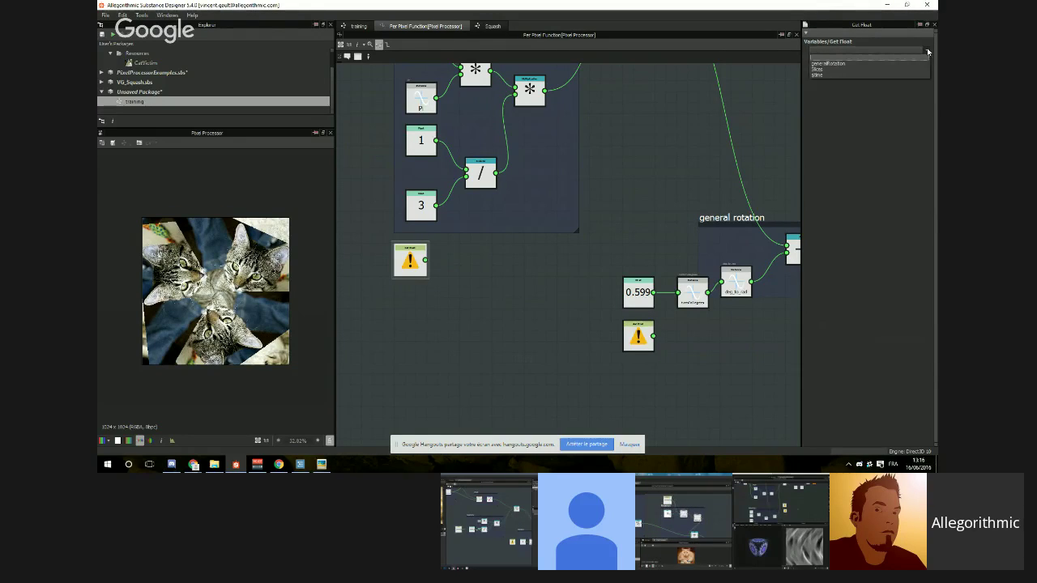
click(831, 71)
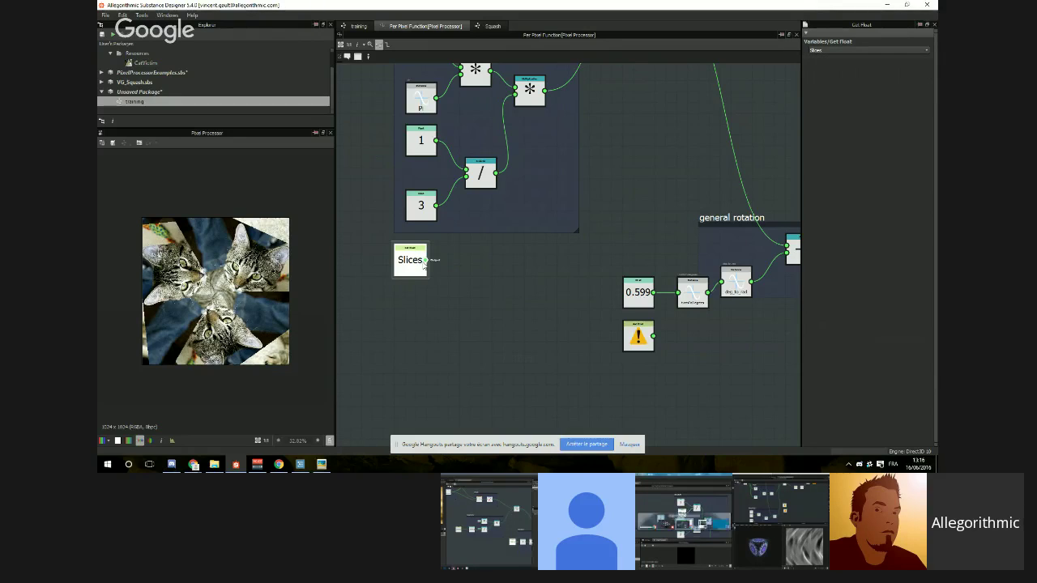
Step: Connect the Slices node to the second input of the kaleidoscope's Division node and delete the constant 3 it replaces
drag(475, 219, 467, 175)
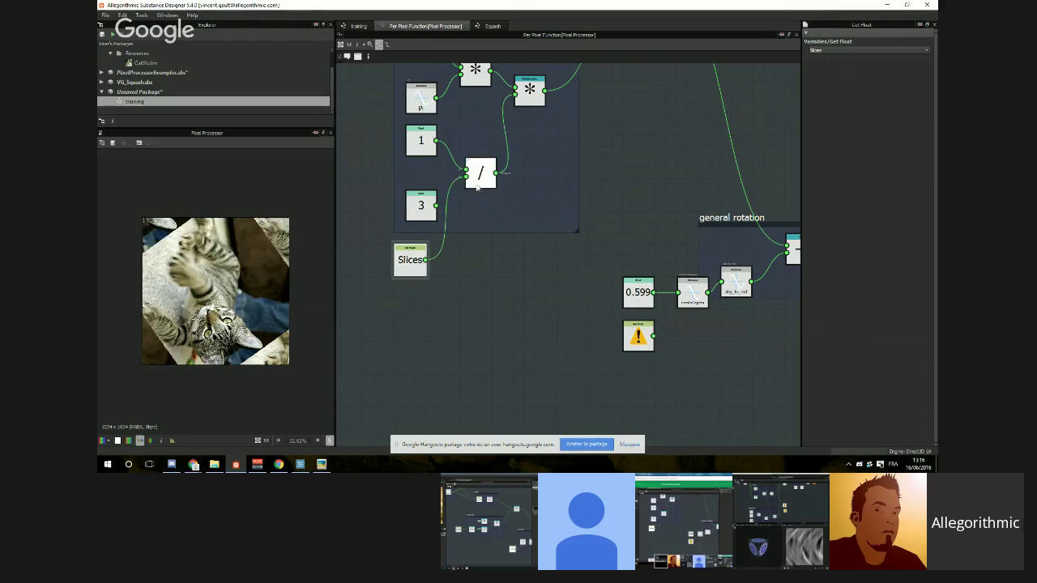
drag(427, 209, 471, 307)
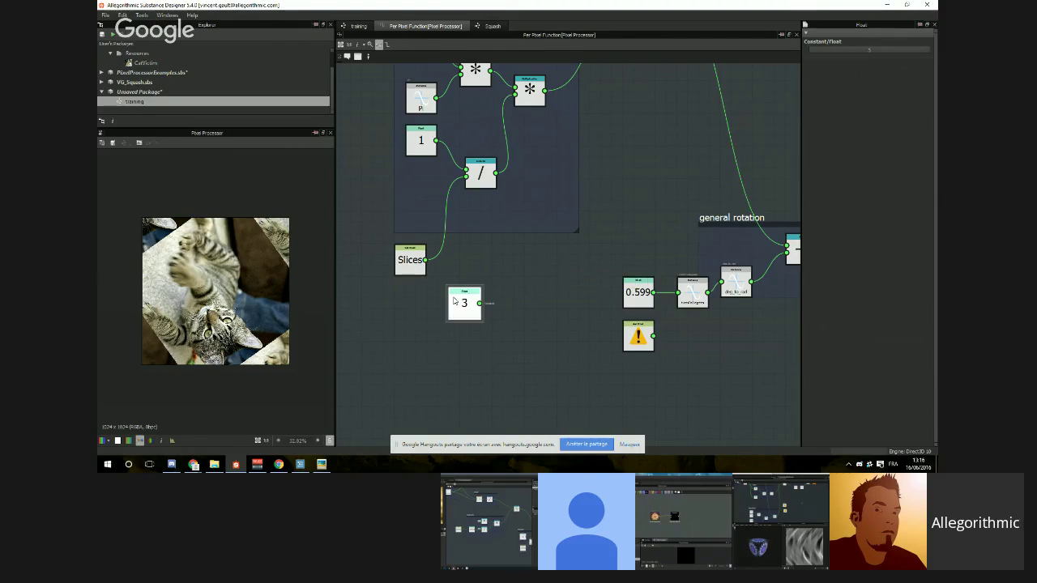
key(Delete)
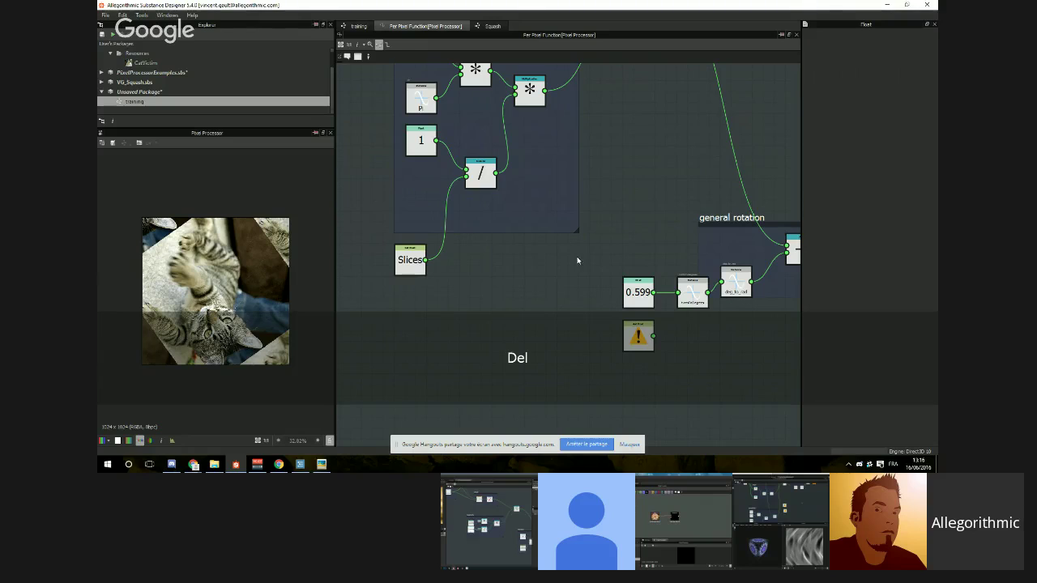
Step: Assign generalRotation to the other Get Float node, connect it in place of the 0.599 constant, and delete that constant
click(638, 337)
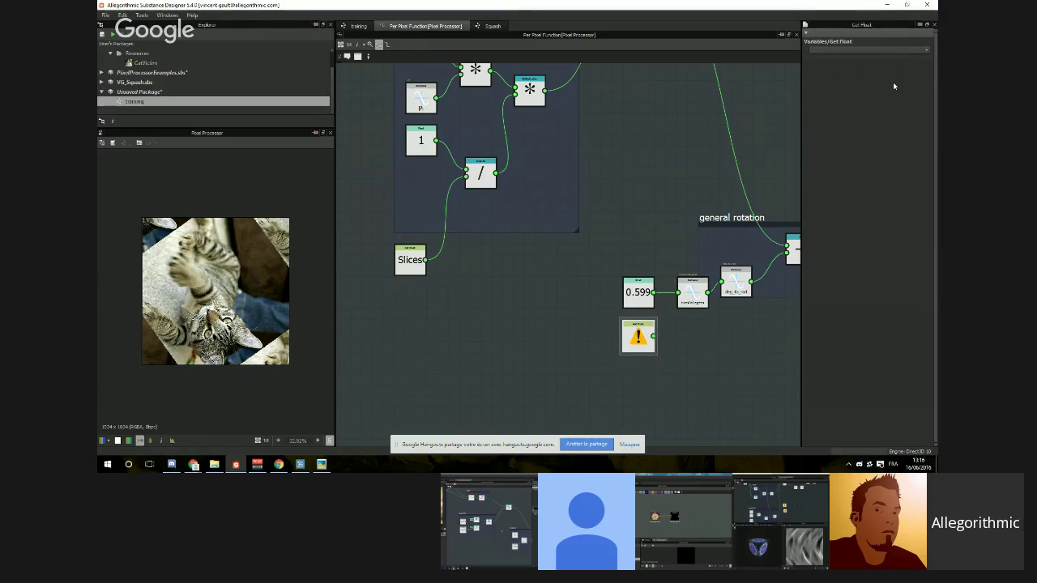
click(927, 52)
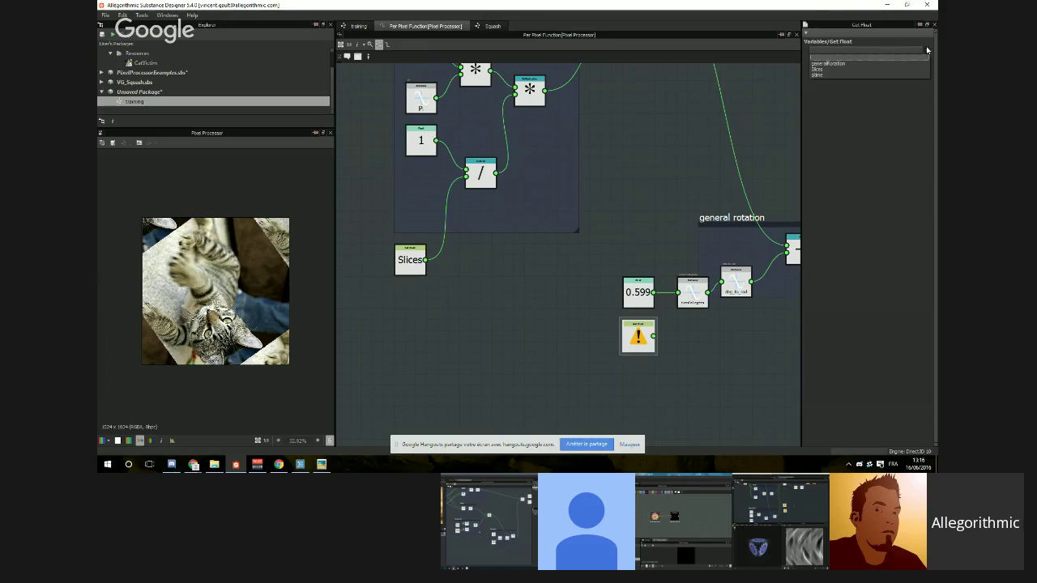
click(879, 64)
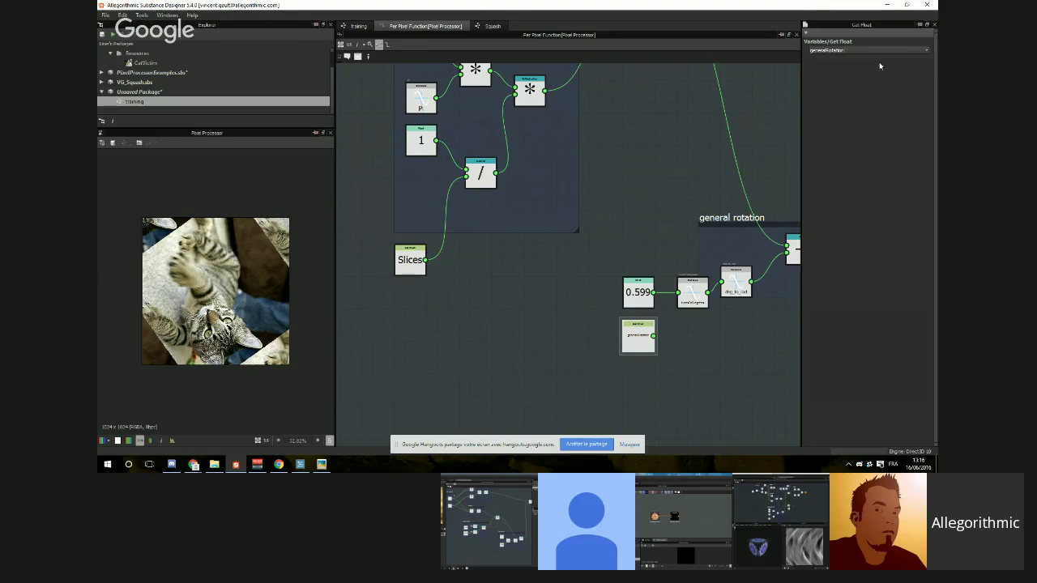
drag(653, 335, 687, 298)
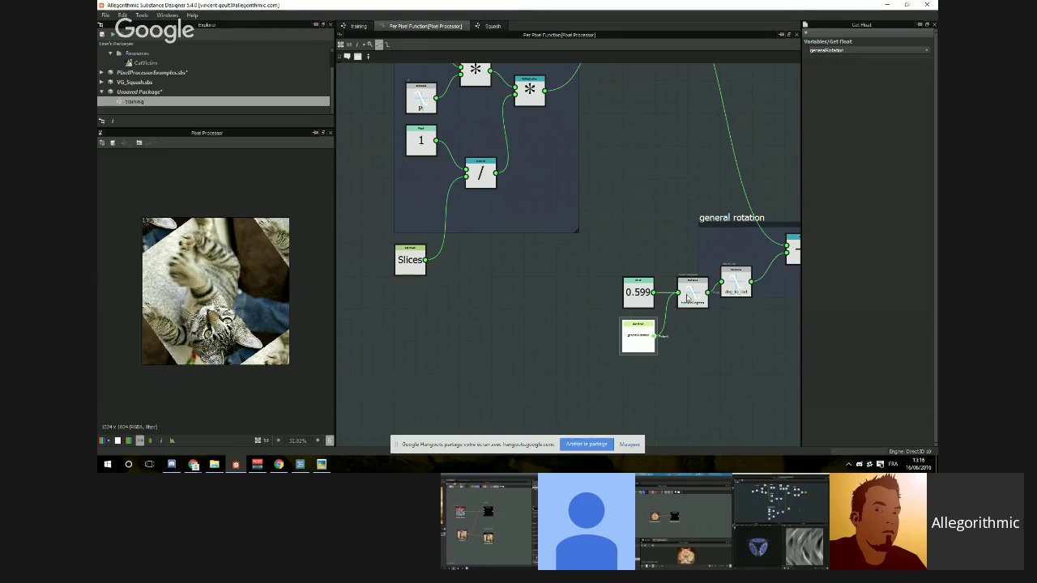
click(640, 294)
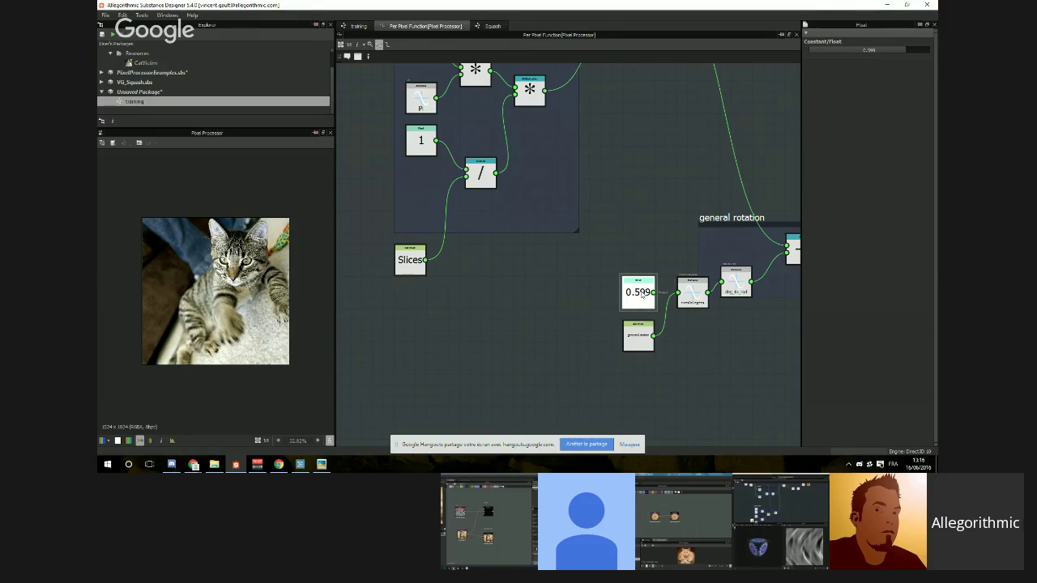
key(Delete)
Step: Add a frame around the Cartesian node and the X/Y conversion nodes that lead to the final sampler
scroll(620, 290, down, 5)
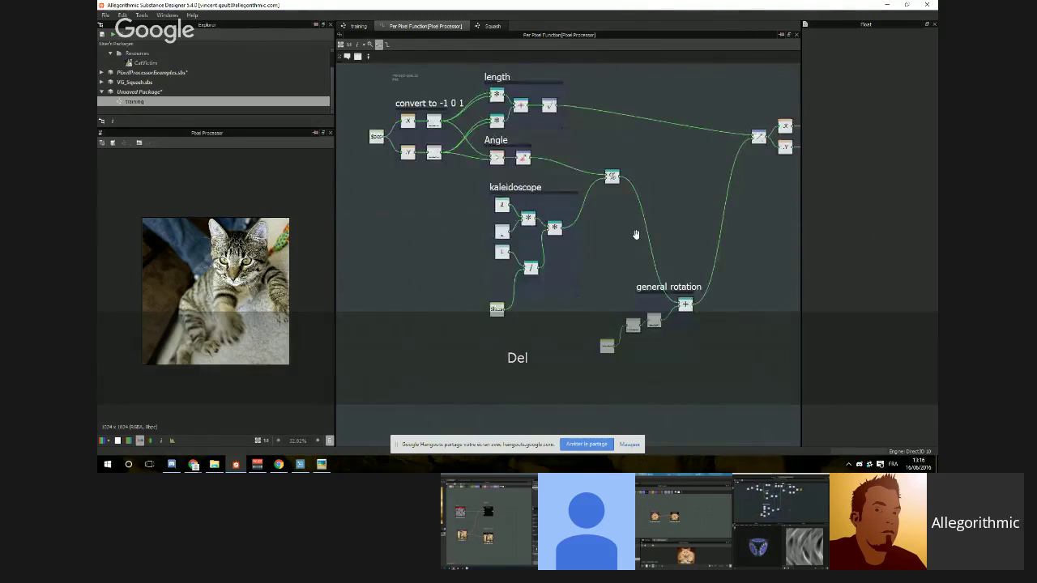
scroll(636, 235, down, 2)
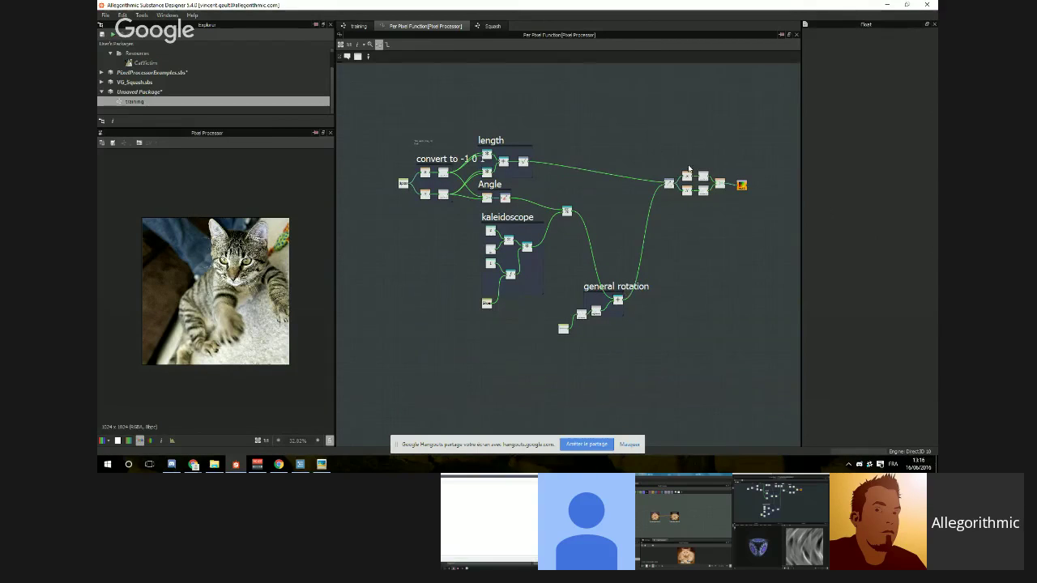
scroll(681, 167, up, 4)
middle_drag(715, 176, 623, 170)
drag(558, 137, 685, 234)
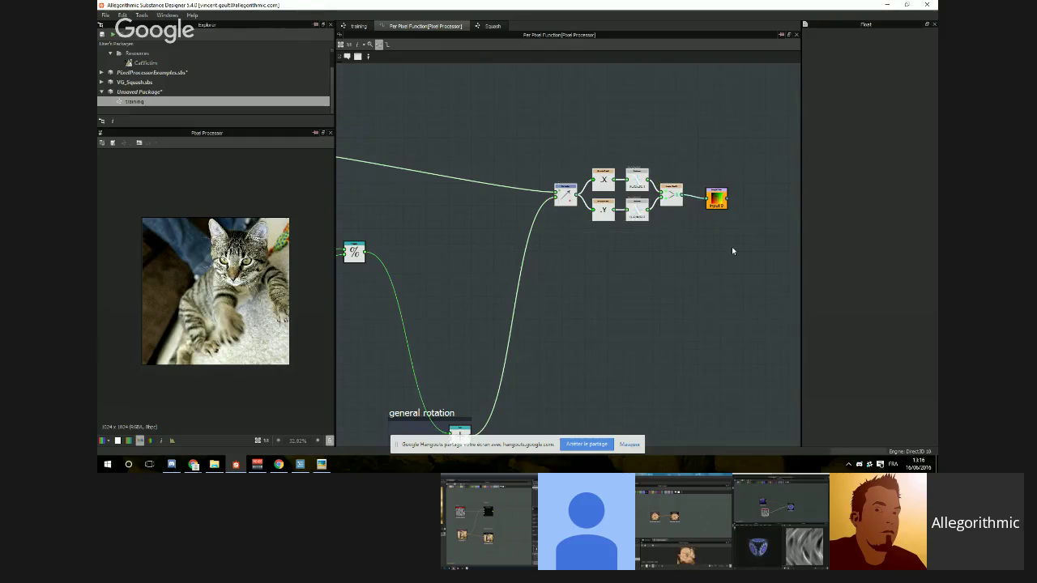
key(space)
text(frame)
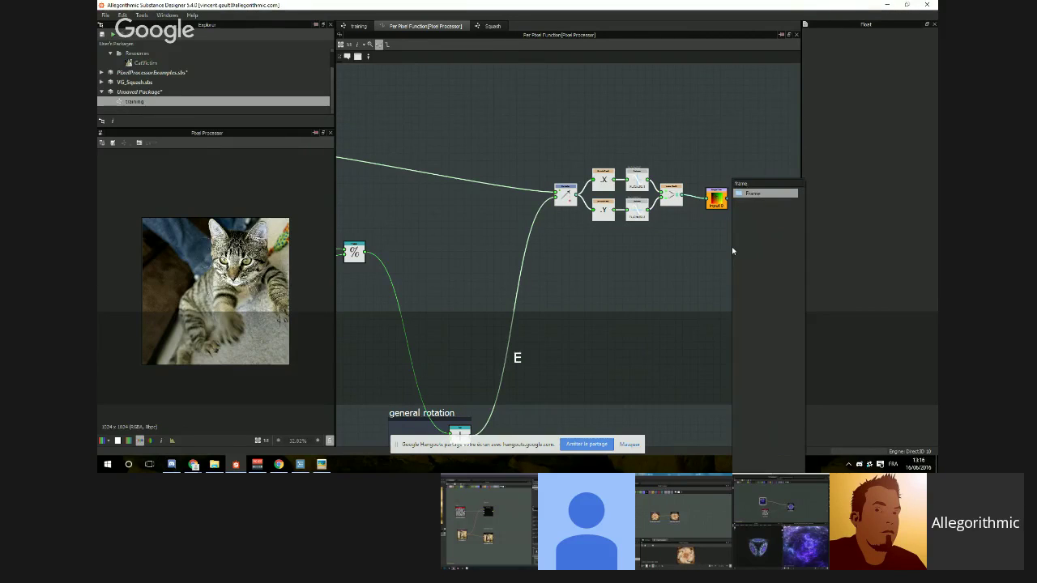
key(Return)
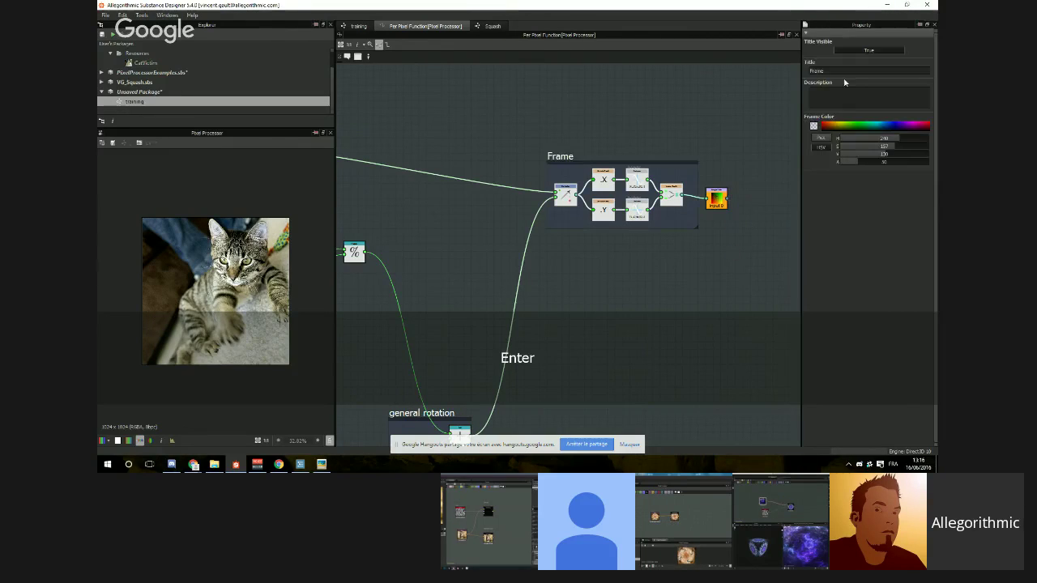
Step: Title the new frame around the conversion nodes "Re- conversion"
double_click(843, 70)
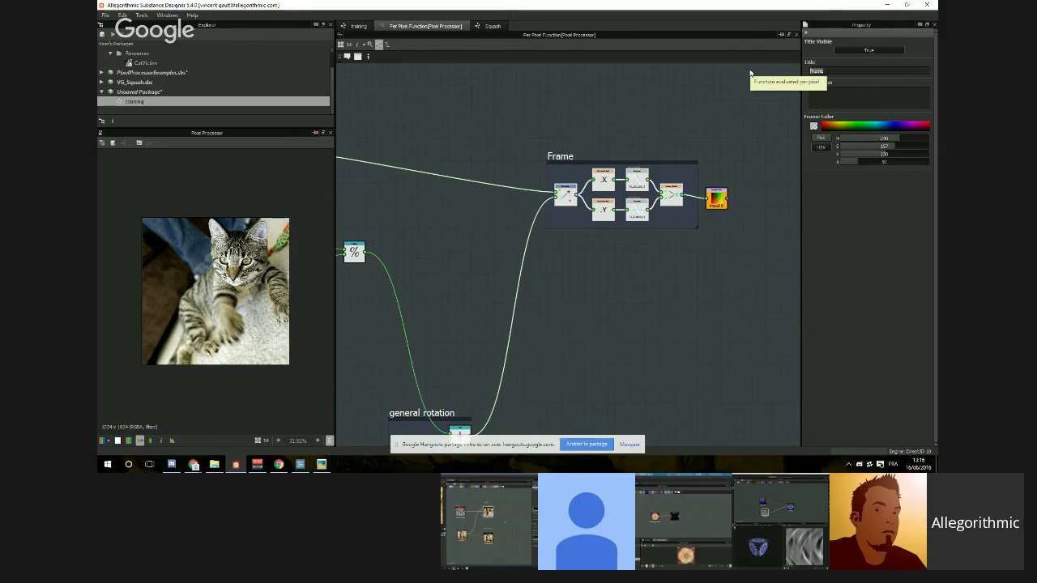
key(shift)
text(E- con)
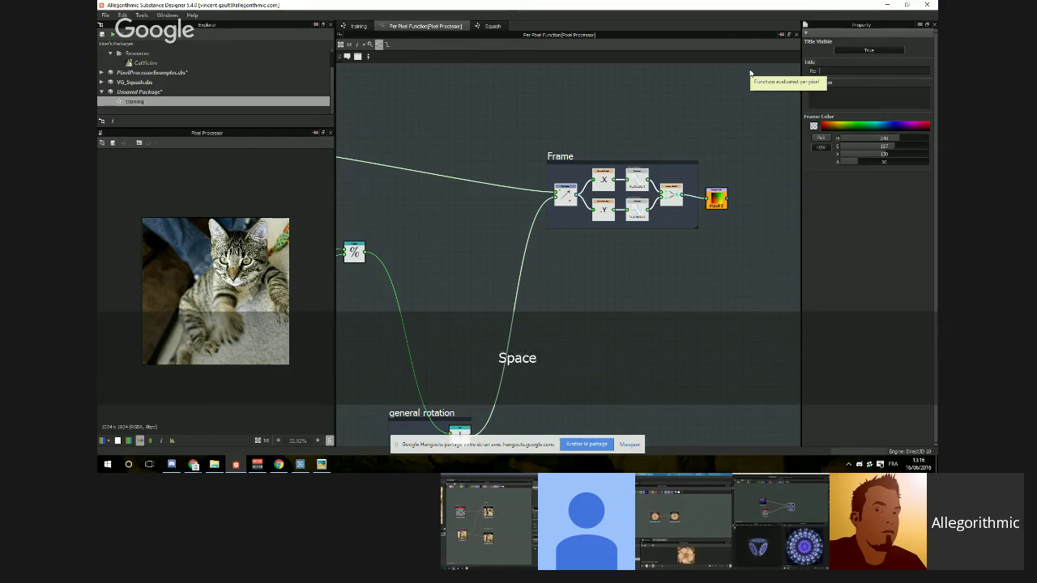
text(version)
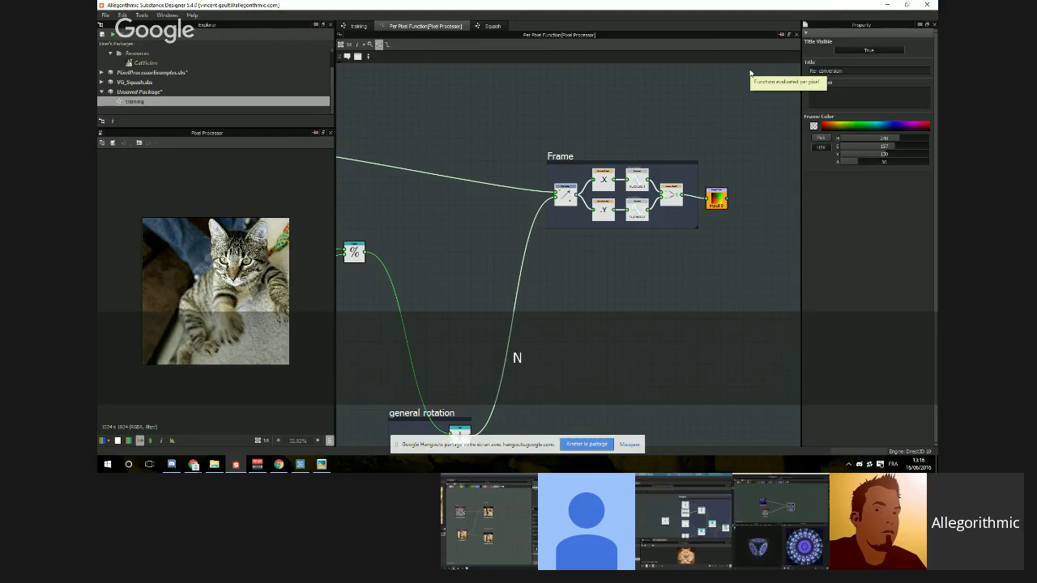
key(Return)
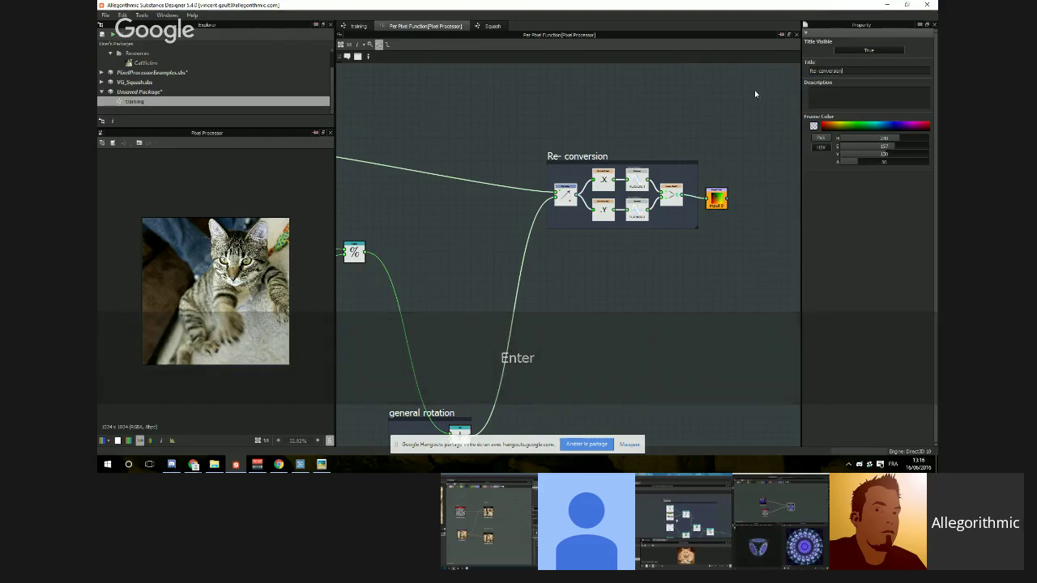
Step: Correct the conversion frame's title to "Re-conversion" by removing the extra space
click(827, 71)
key(BackSpace)
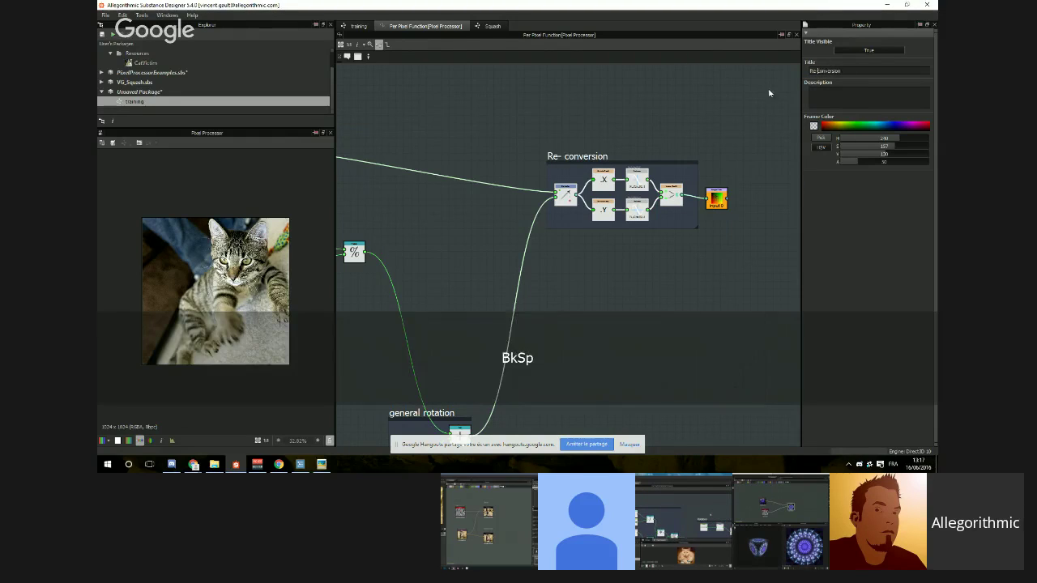
Step: Move the "For each pixel, do that:" comment so that it sits above the $pos node
middle_drag(593, 274, 784, 251)
scroll(785, 251, down, 4)
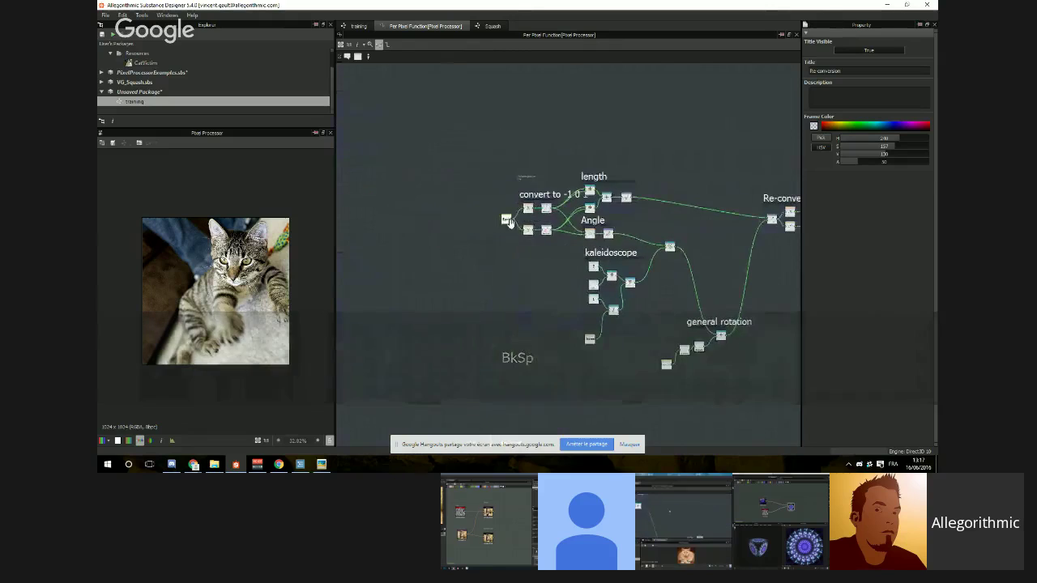
scroll(533, 197, up, 4)
scroll(602, 214, up, 2)
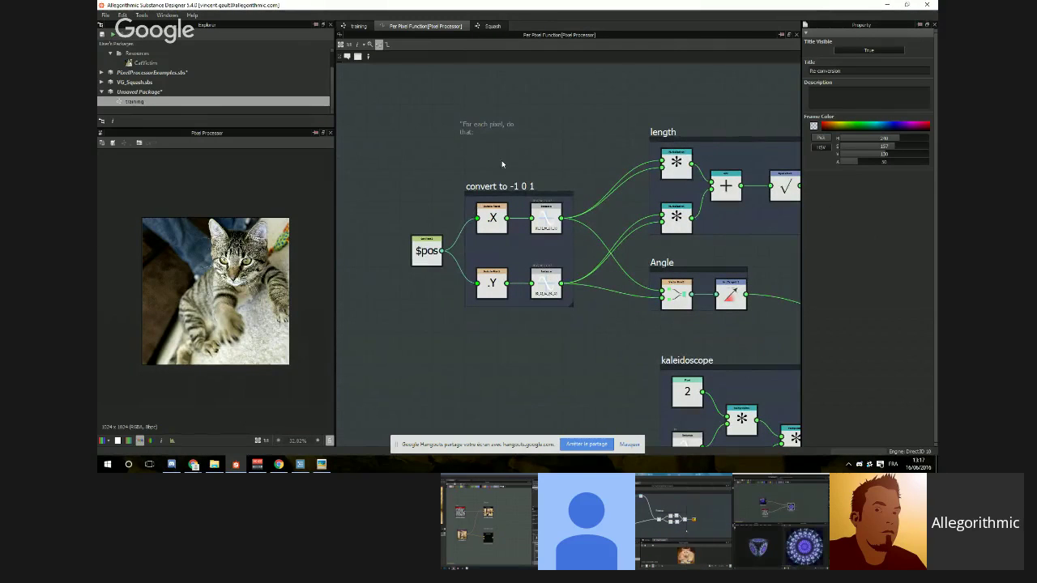
click(413, 258)
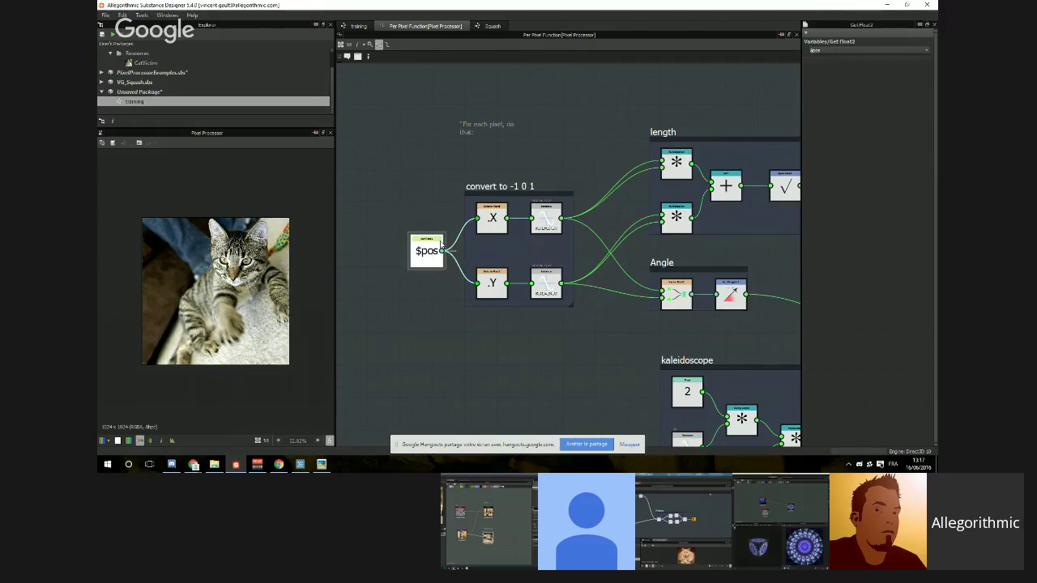
drag(474, 122, 386, 132)
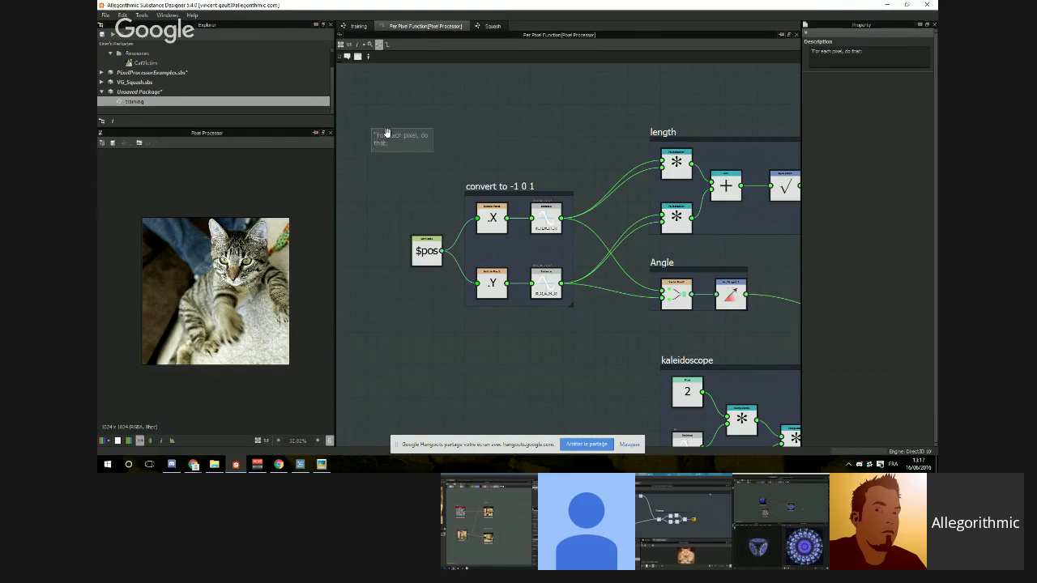
click(425, 251)
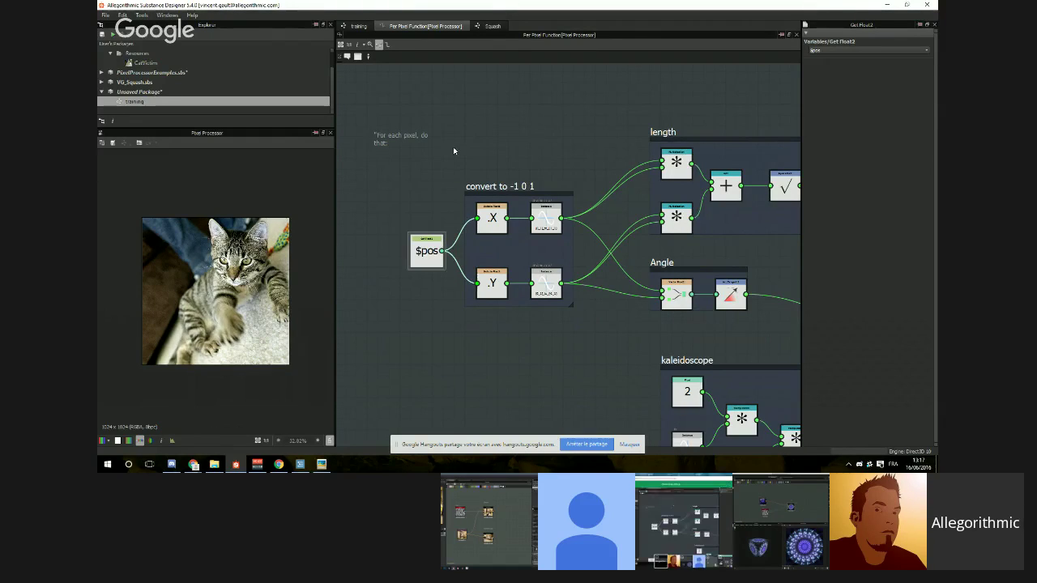
Step: Review the node chain from the "convert to -1 0 1" frame through length, Angle and kaleidoscope to general rotation
drag(466, 150, 587, 349)
click(598, 352)
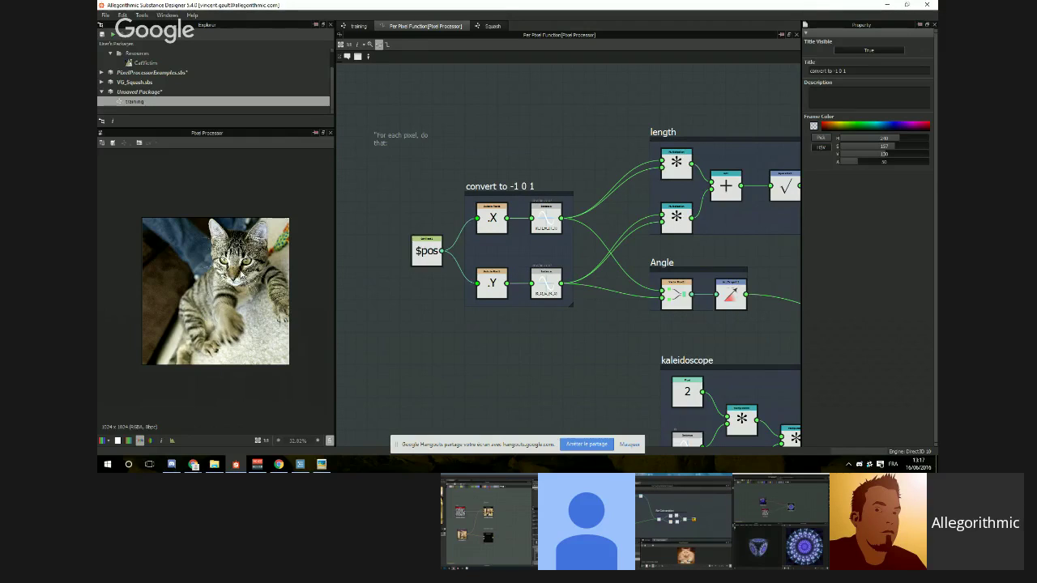
middle_drag(630, 307, 479, 267)
scroll(479, 267, down, 2)
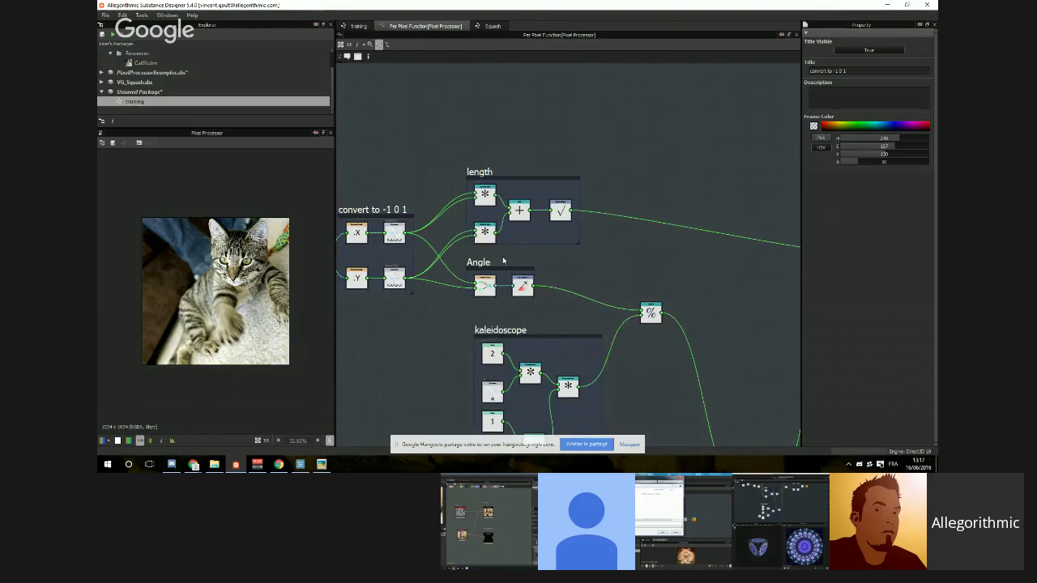
middle_drag(598, 331, 641, 243)
scroll(641, 243, up, 2)
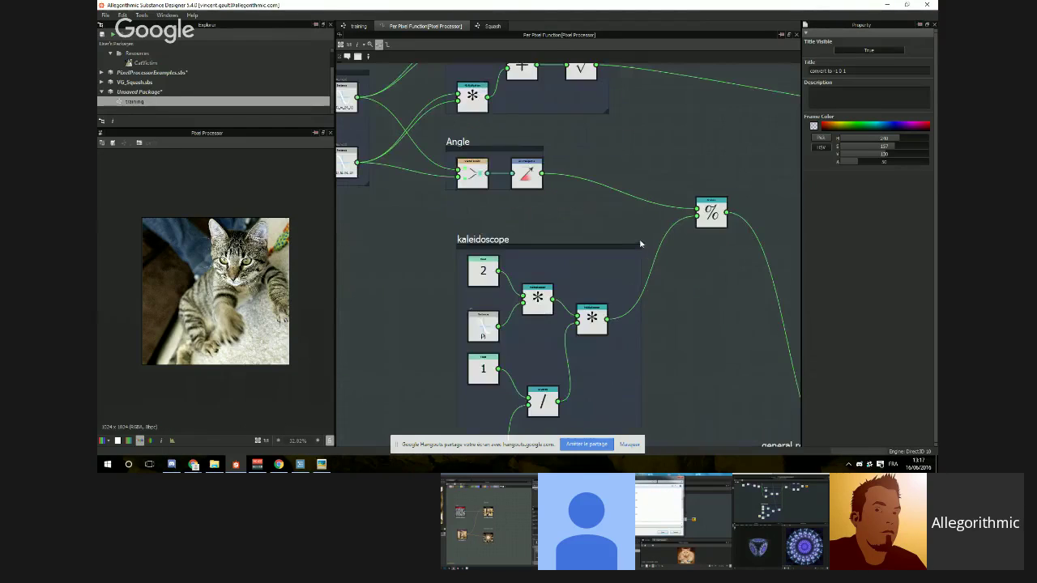
scroll(697, 293, down, 2)
middle_drag(700, 311, 587, 216)
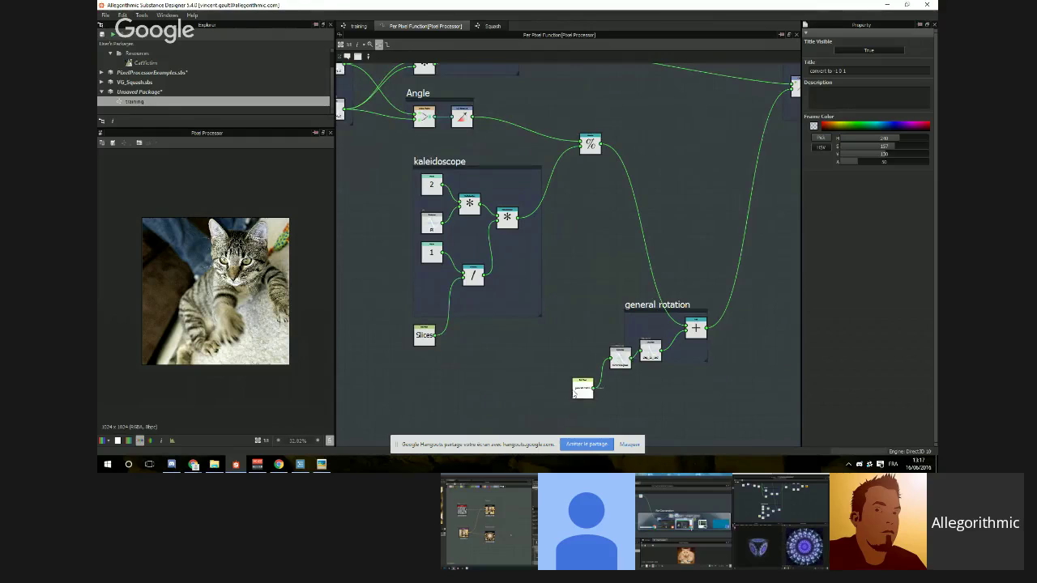
Step: Move the Slices node beside the Division node and the Modulo node beside the last multiplication, both inside the kaleidoscope frame
middle_drag(535, 221, 582, 301)
scroll(581, 300, up, 2)
scroll(581, 297, down, 1)
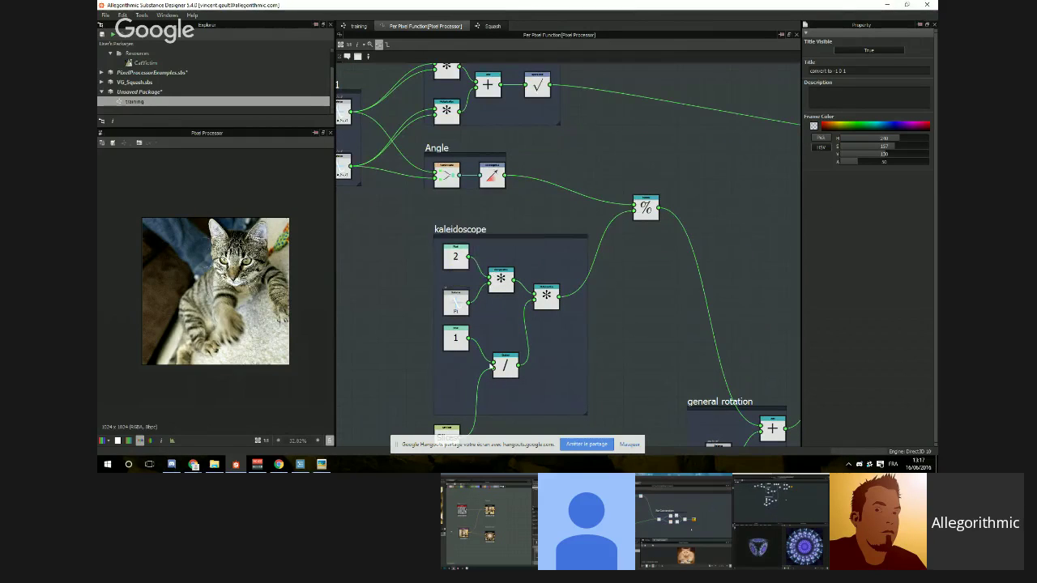
middle_drag(446, 433, 448, 401)
drag(448, 401, 457, 346)
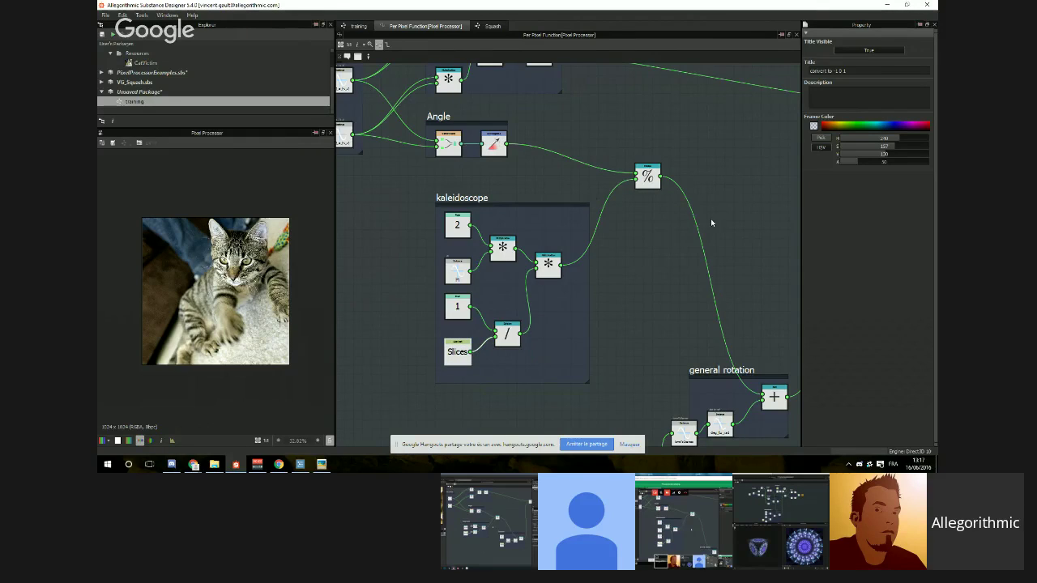
middle_drag(717, 218, 710, 205)
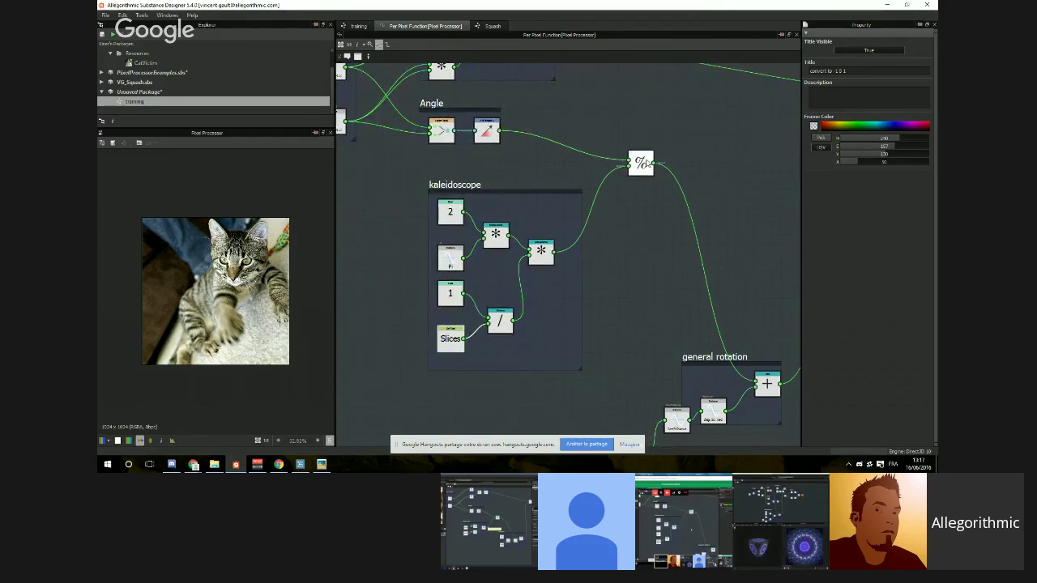
drag(641, 162, 568, 210)
Step: Examine the general rotation frame and the Re-conversion frame's Cartesian, X/Y and Vector Float2 nodes
middle_drag(773, 320, 648, 230)
scroll(648, 230, down, 2)
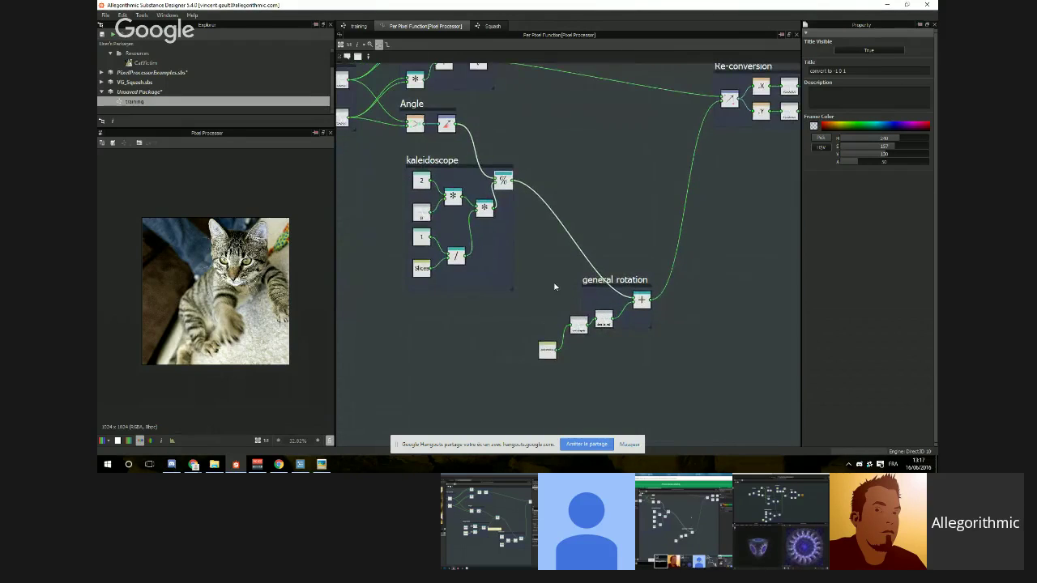
middle_drag(741, 179, 530, 356)
scroll(530, 356, up, 3)
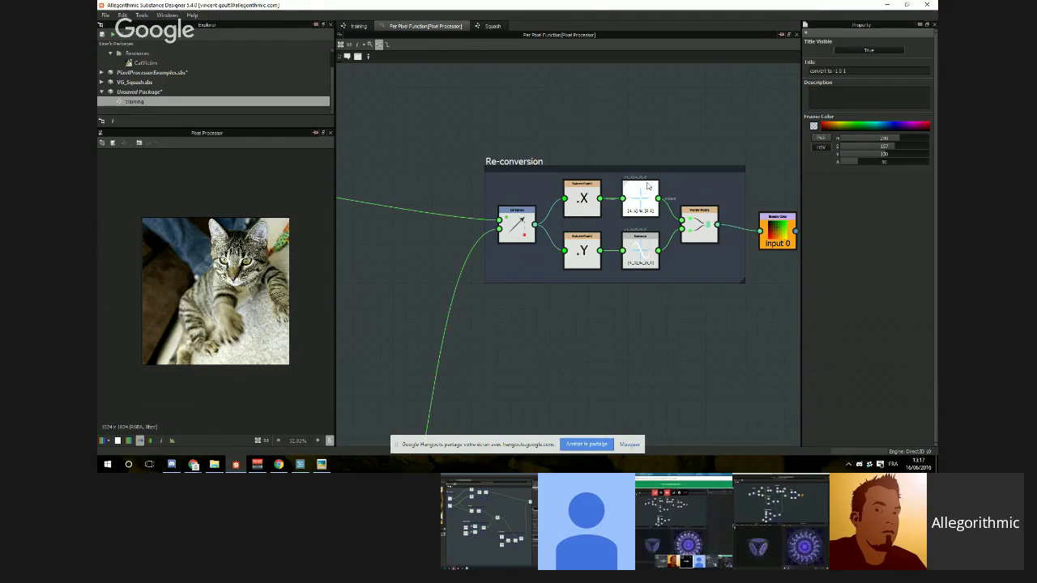
scroll(655, 187, up, 2)
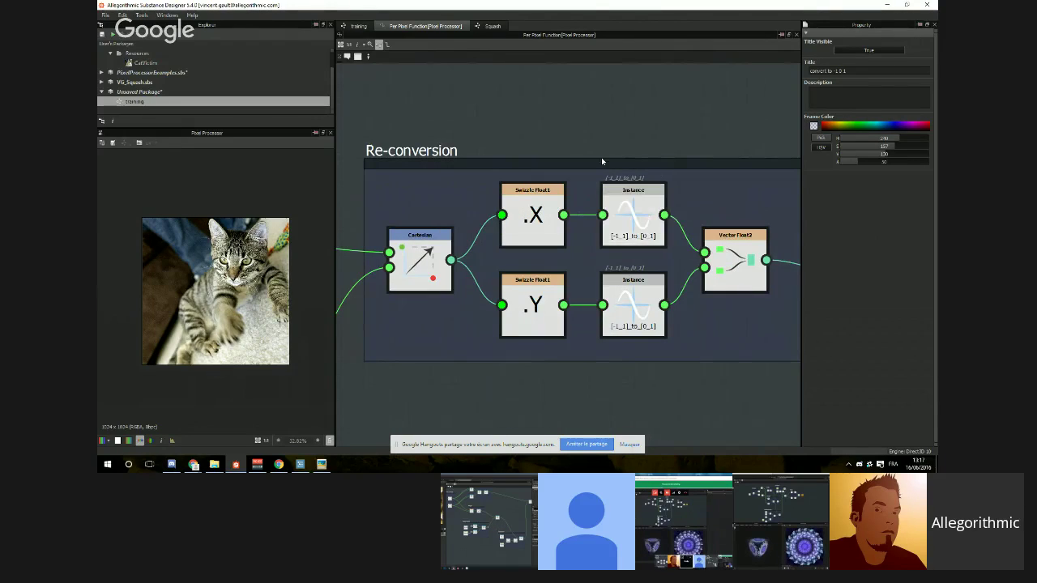
scroll(525, 111, down, 1)
Step: Delete the two grayscale noise instances from the training graph and align the cat Bitmap with the Pixel Processor
click(361, 27)
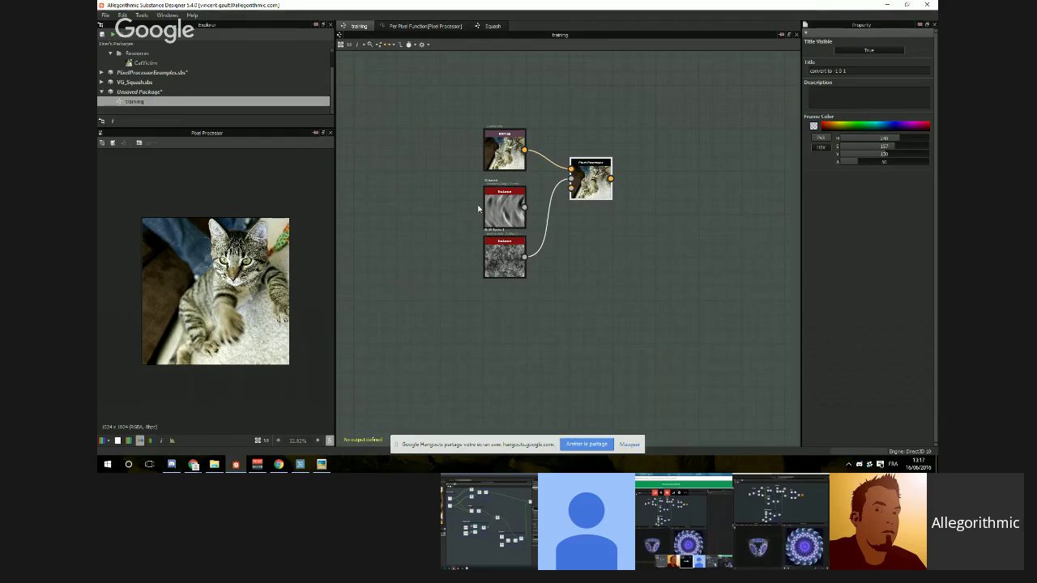
drag(459, 203, 523, 271)
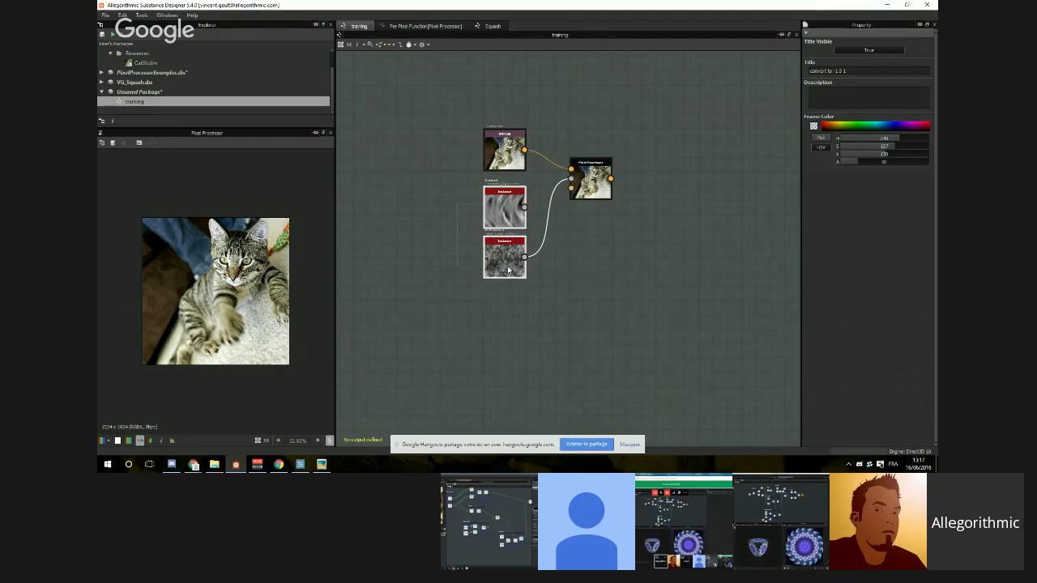
key(Delete)
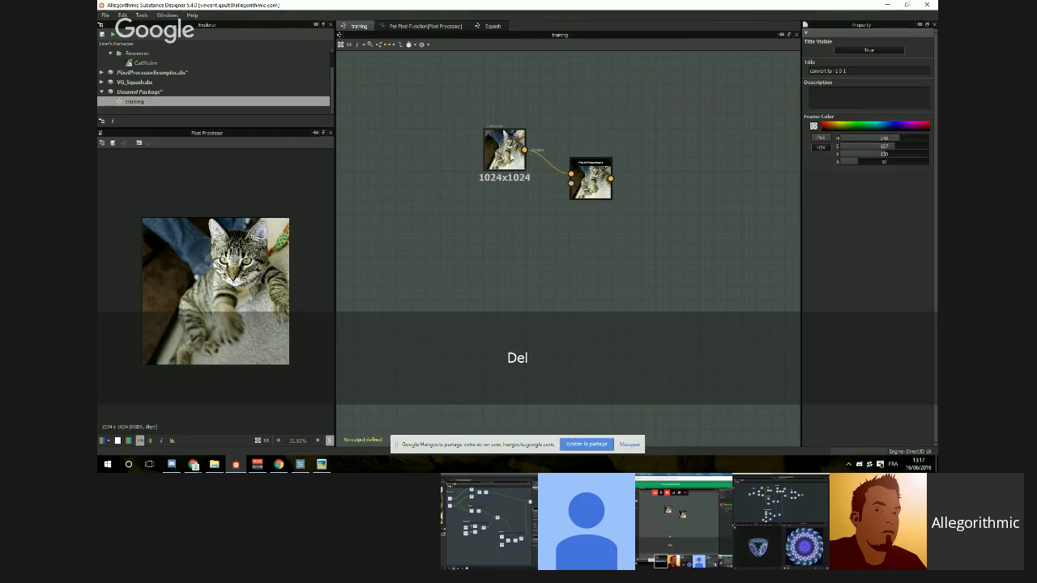
drag(506, 153, 506, 181)
scroll(622, 182, up, 4)
scroll(623, 185, down, 2)
Step: Preview the graph's input parameters, setting general Rotation to about 0.12 and trying a higher Slices value before returning it to 1
click(644, 185)
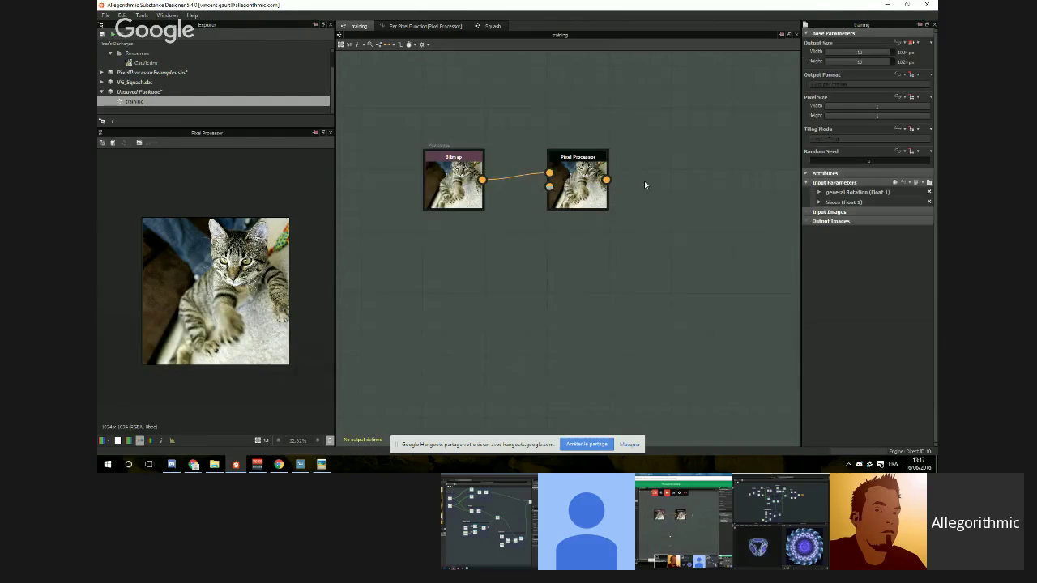
click(929, 183)
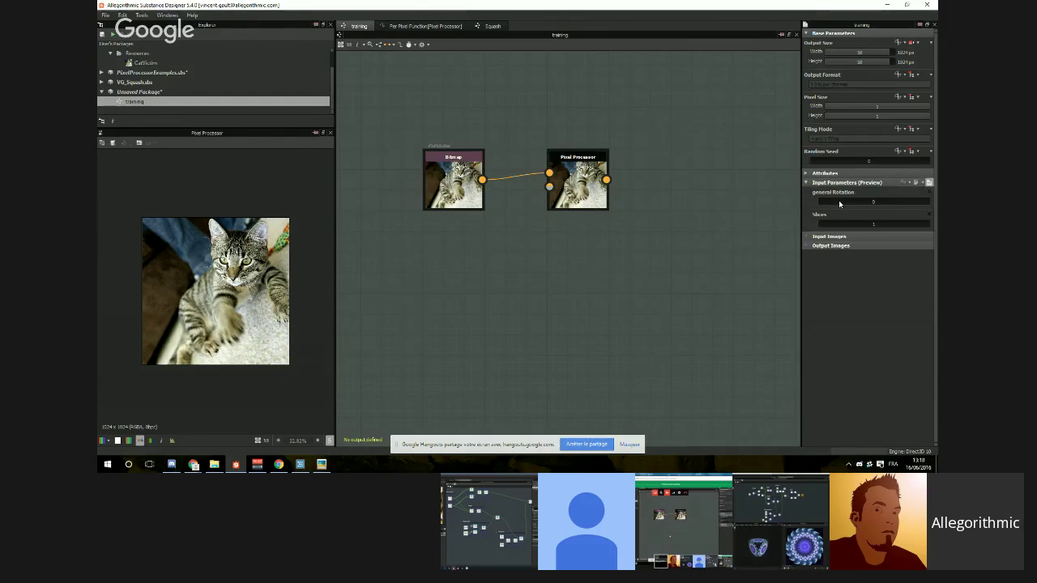
drag(825, 204, 851, 224)
click(925, 374)
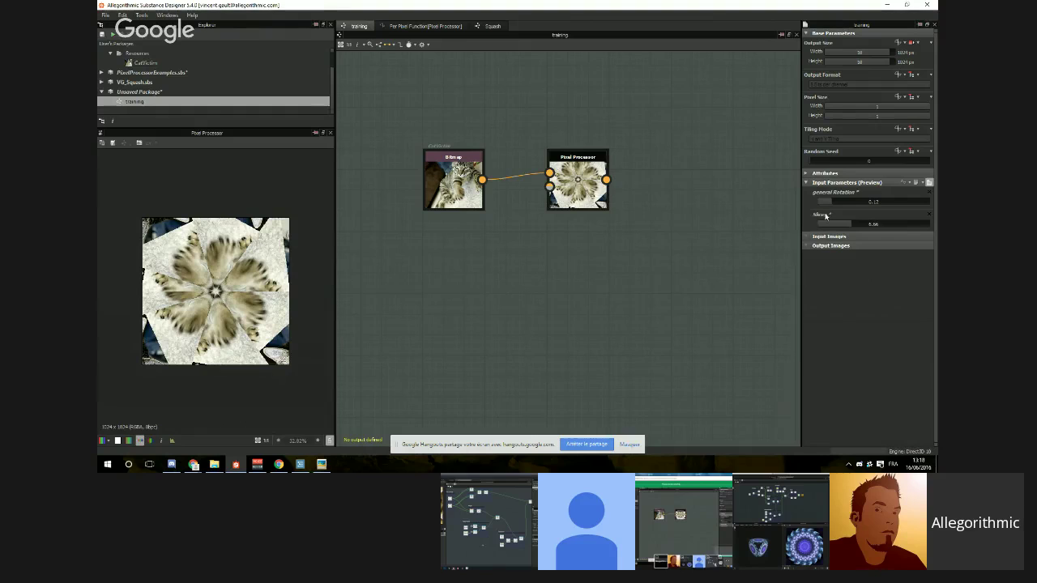
drag(859, 225, 790, 227)
Step: Move the Bitmap node up and add an Input Color node directly below it
scroll(537, 271, up, 2)
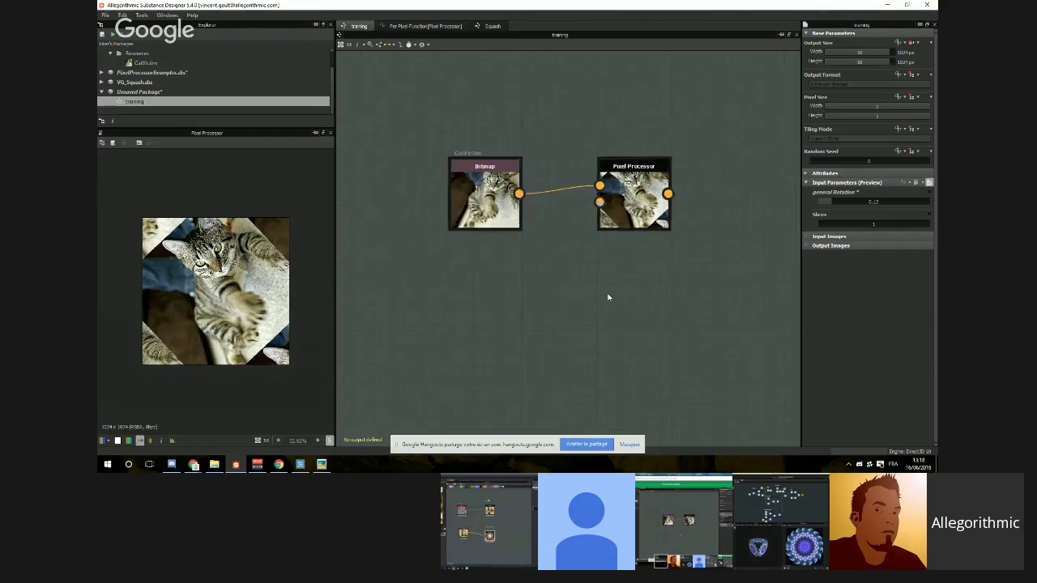
drag(493, 205, 492, 182)
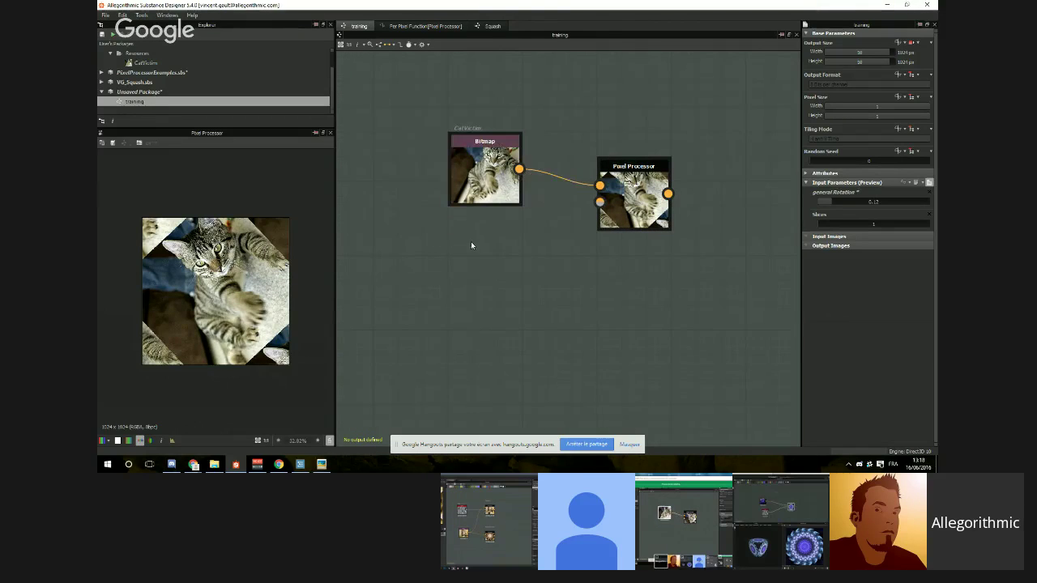
key(space)
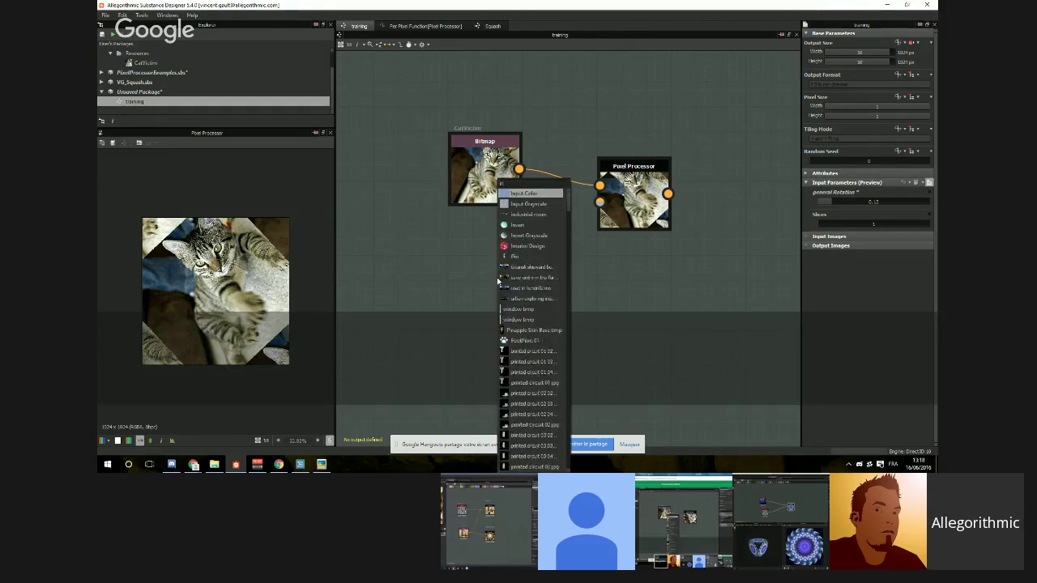
text(input)
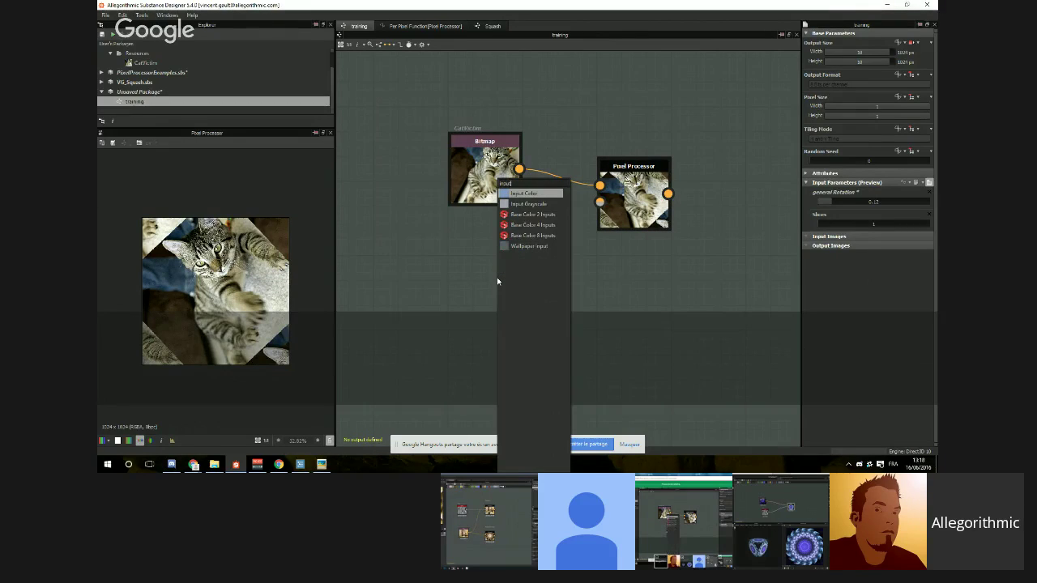
click(525, 194)
drag(520, 268, 533, 311)
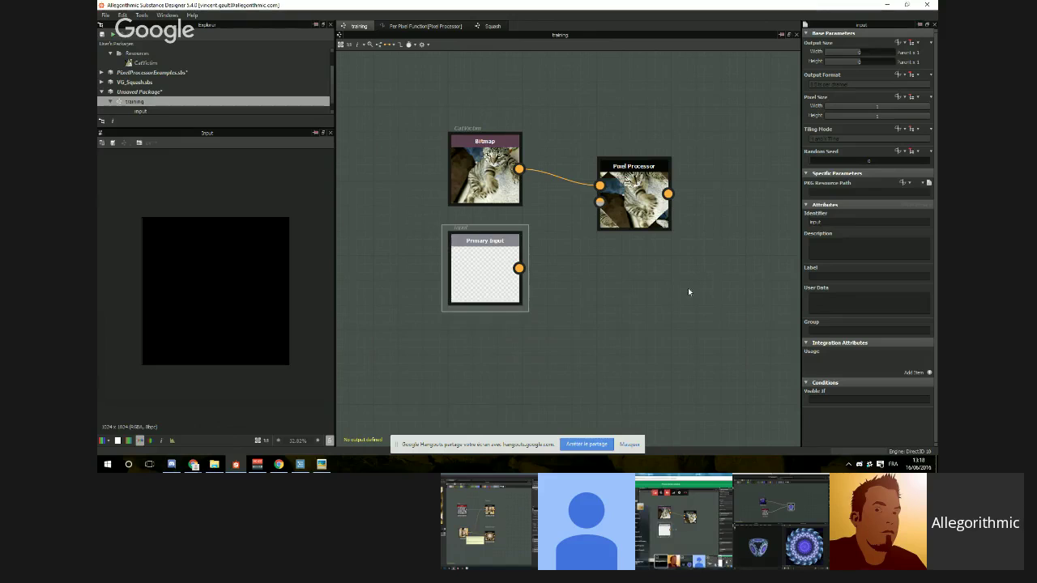
Step: Set the output size of both the input node and the training graph to Relative to Parent
scroll(721, 165, down, 3)
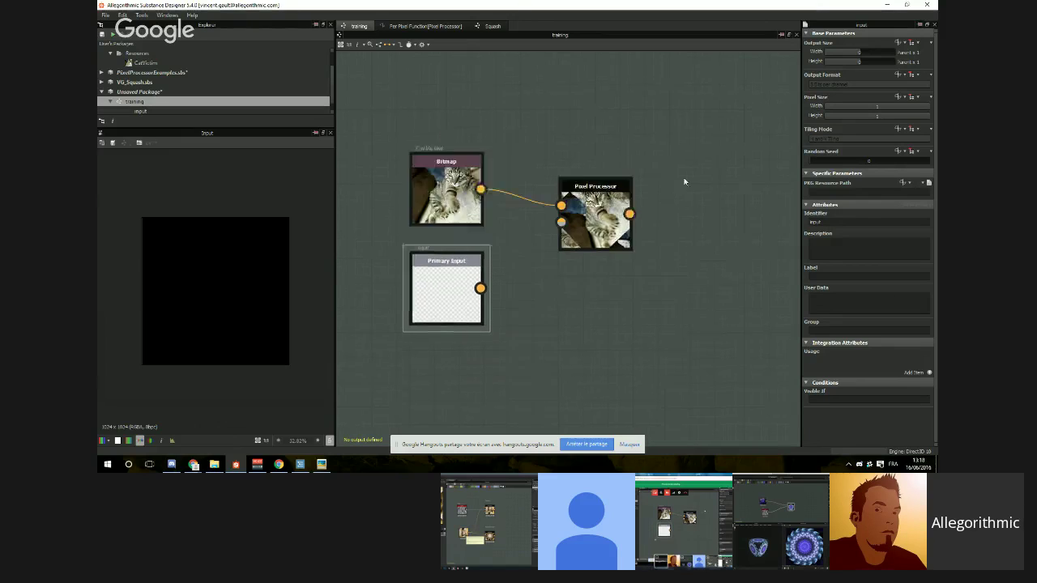
click(912, 42)
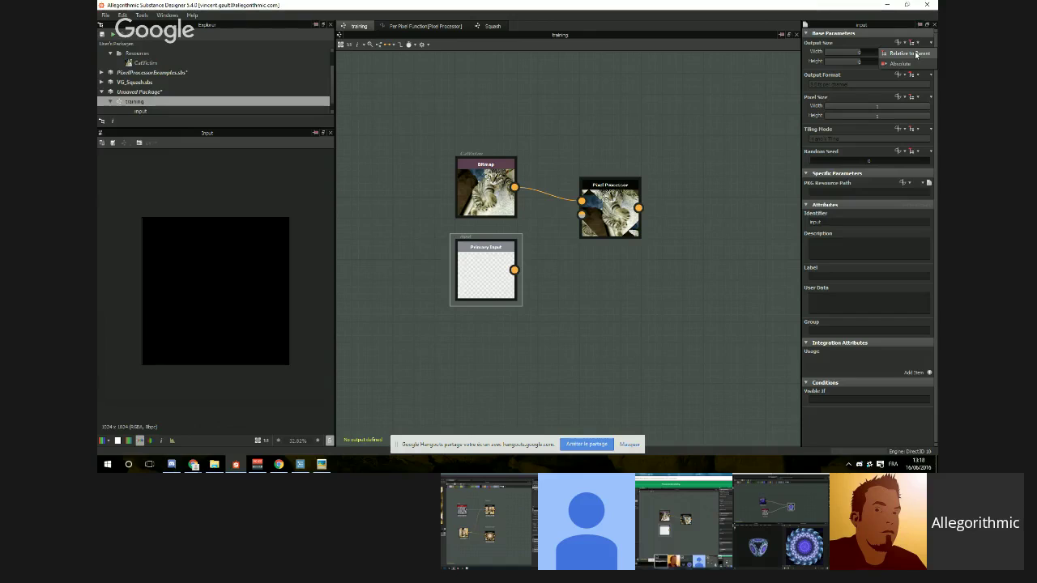
click(915, 54)
click(650, 107)
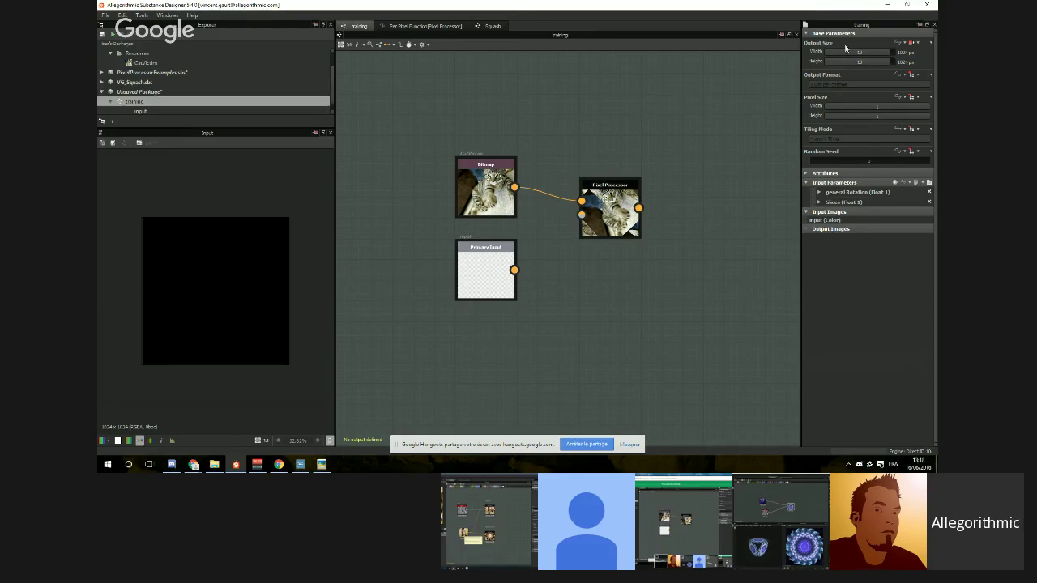
click(914, 42)
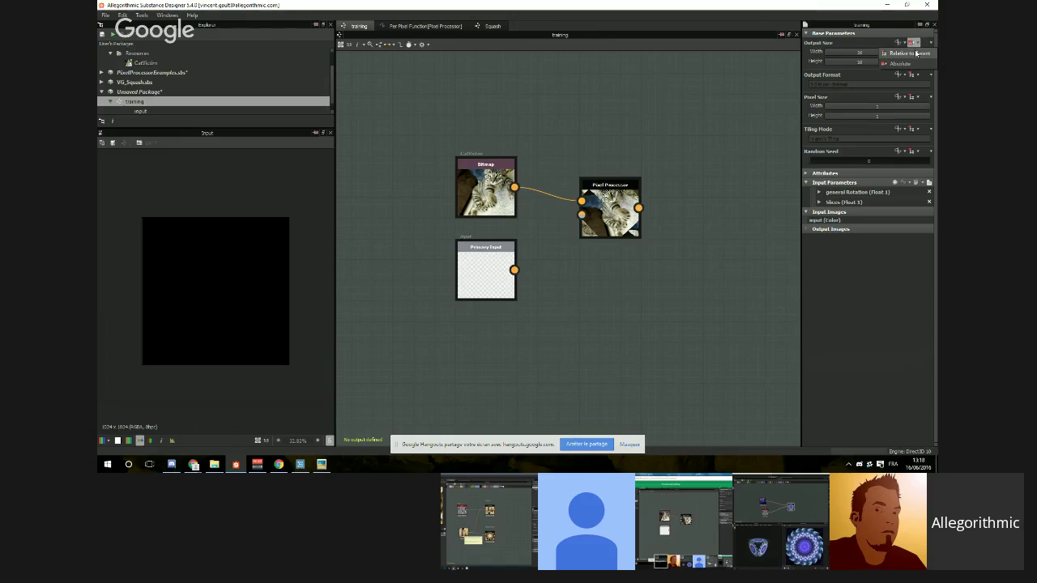
click(916, 54)
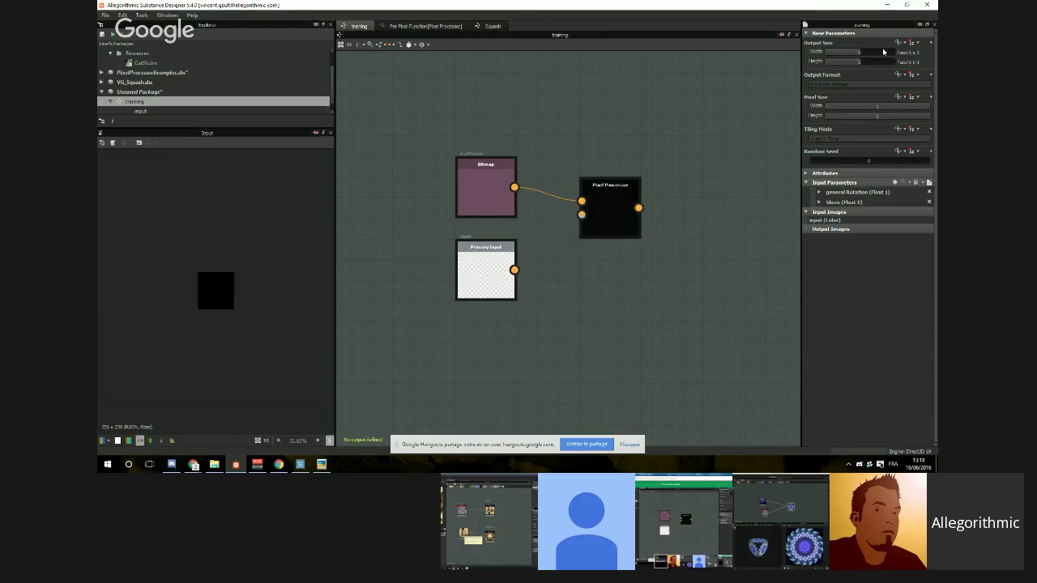
Step: Display the Pixel Processor's output and inspect the CatVictim bitmap and its resolution
double_click(618, 211)
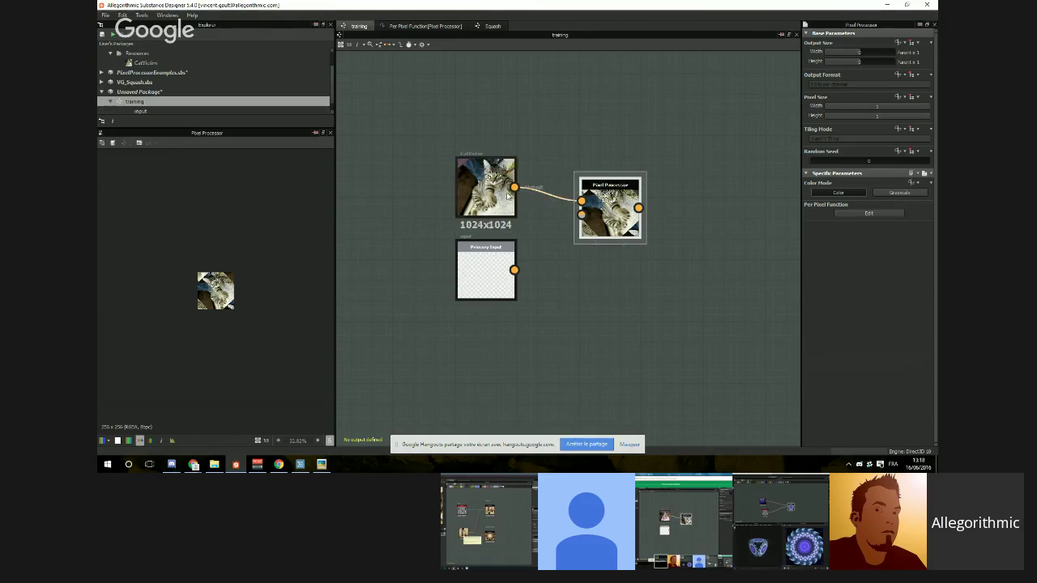
scroll(486, 204, up, 3)
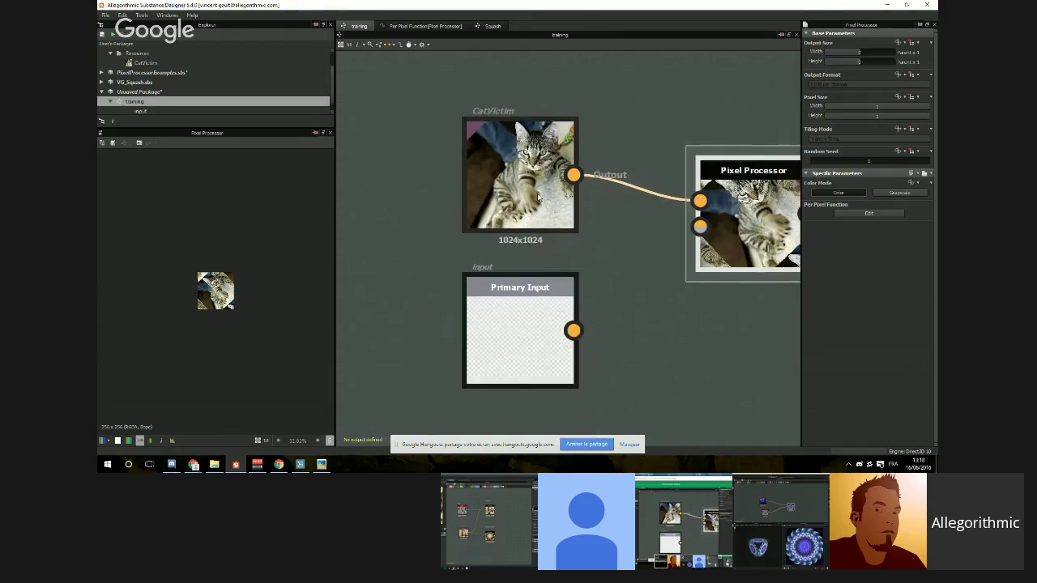
scroll(537, 196, up, 1)
middle_drag(645, 137, 607, 135)
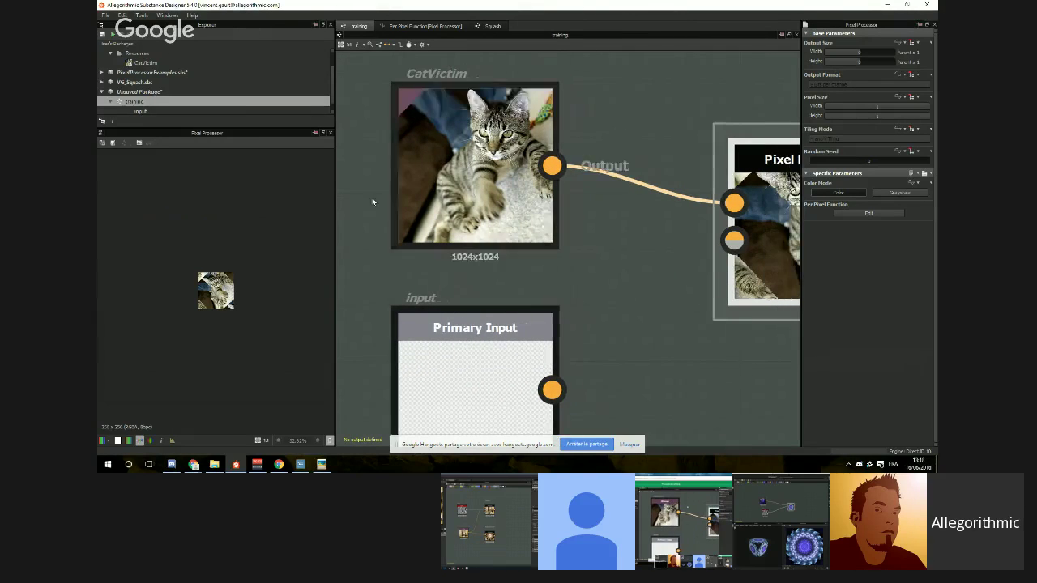
Step: View the Pixel Processor's result fitted and at 100% zoom, and display the training graph's own properties
click(257, 442)
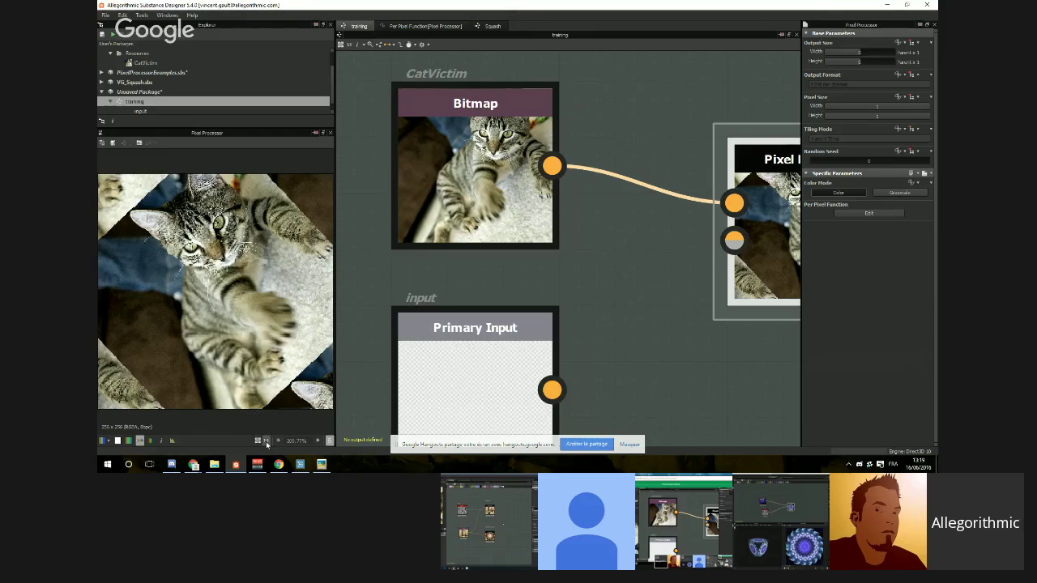
click(267, 442)
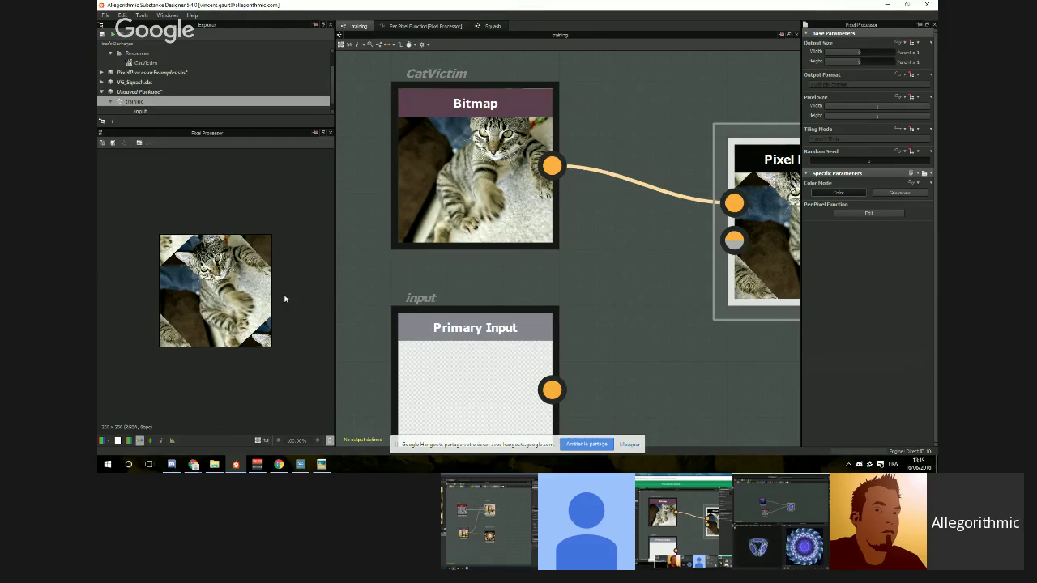
scroll(648, 251, down, 1)
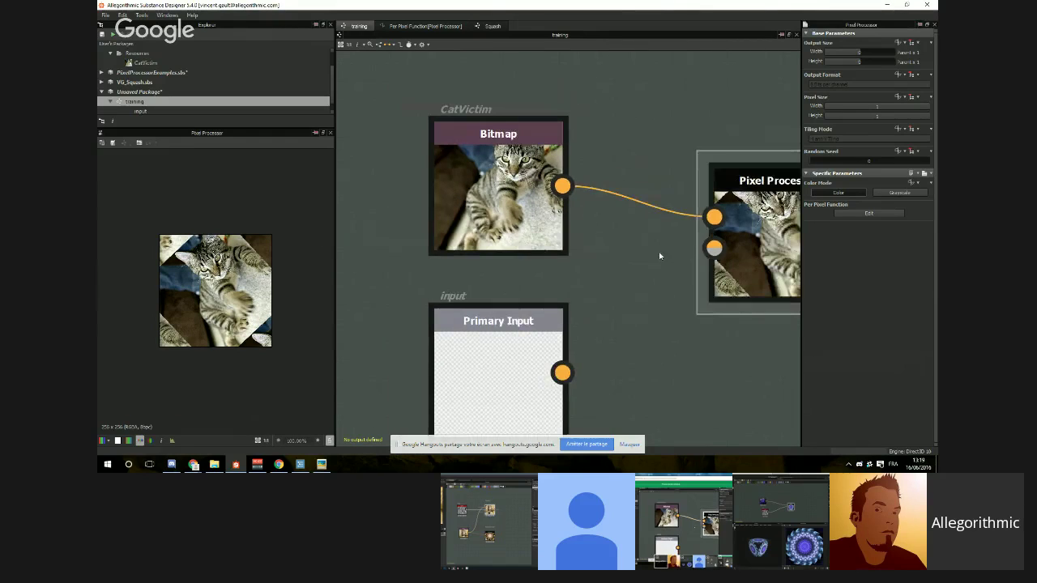
click(710, 350)
middle_drag(710, 350, 604, 329)
scroll(554, 332, down, 1)
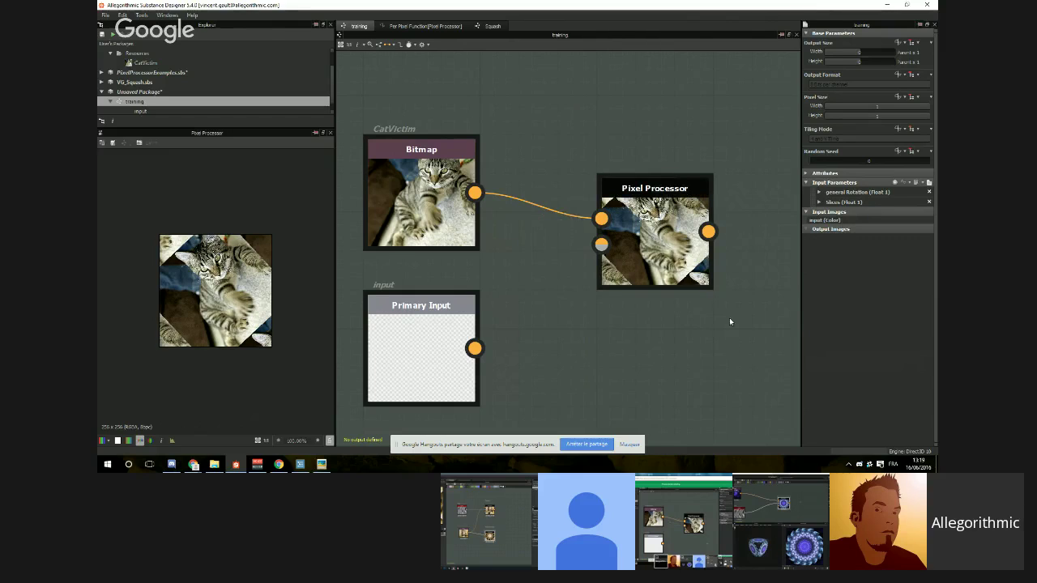
scroll(729, 318, down, 3)
middle_drag(751, 249, 652, 256)
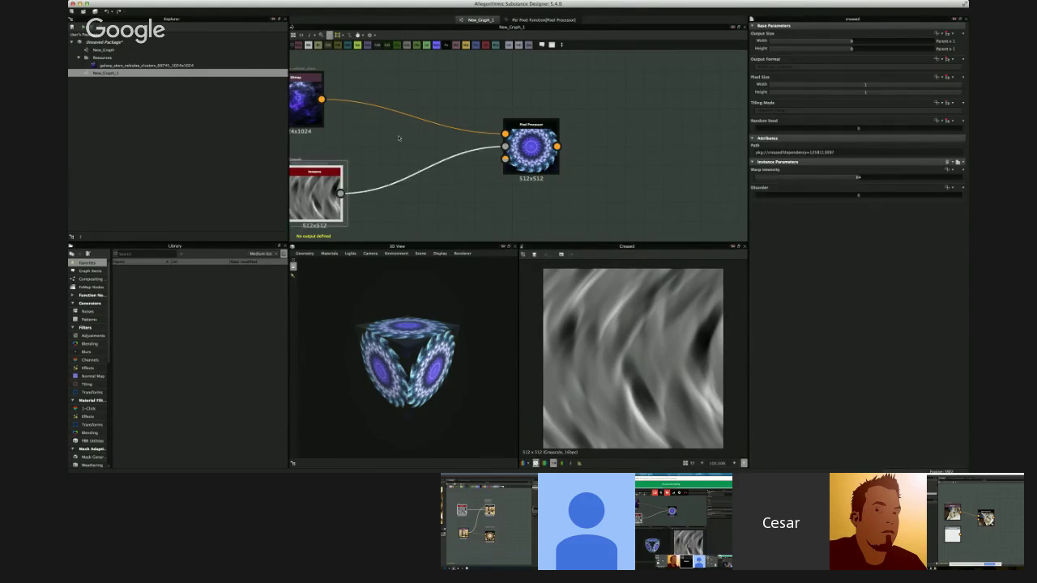
Step: Rename the two input parameters of New_Graph_1 as Slices and rotation
click(398, 138)
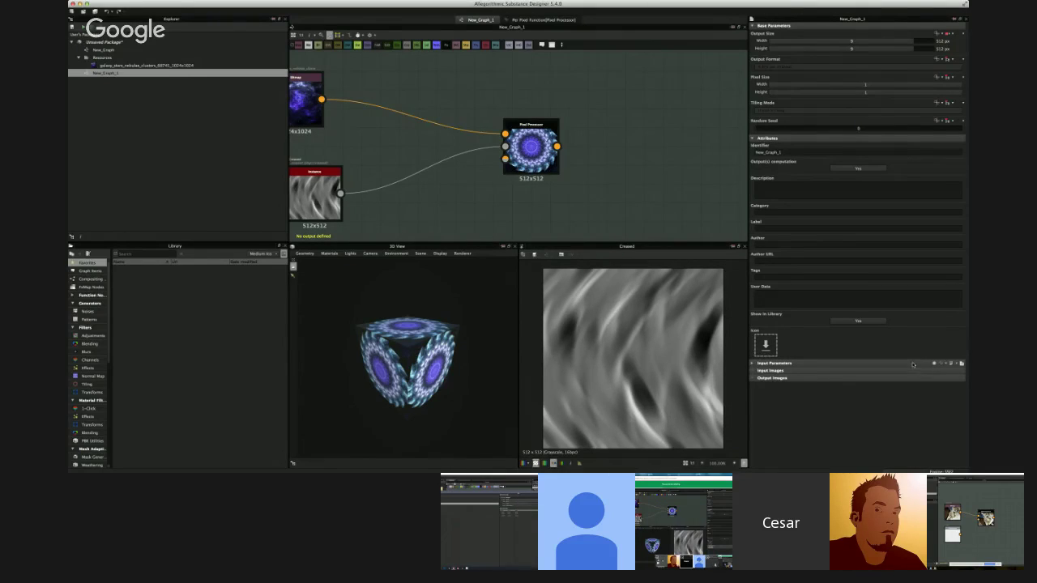
click(752, 363)
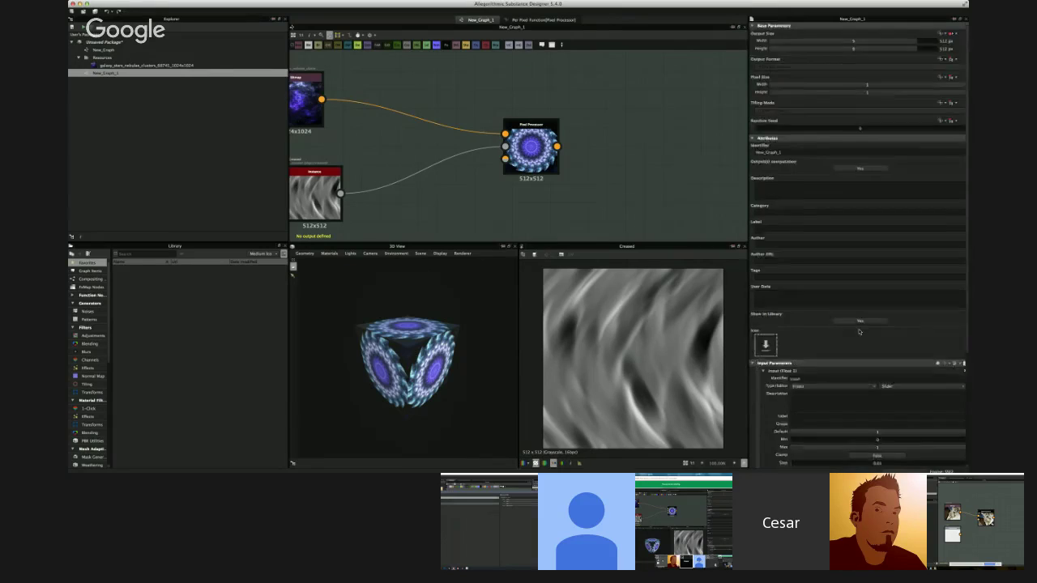
scroll(859, 331, down, 3)
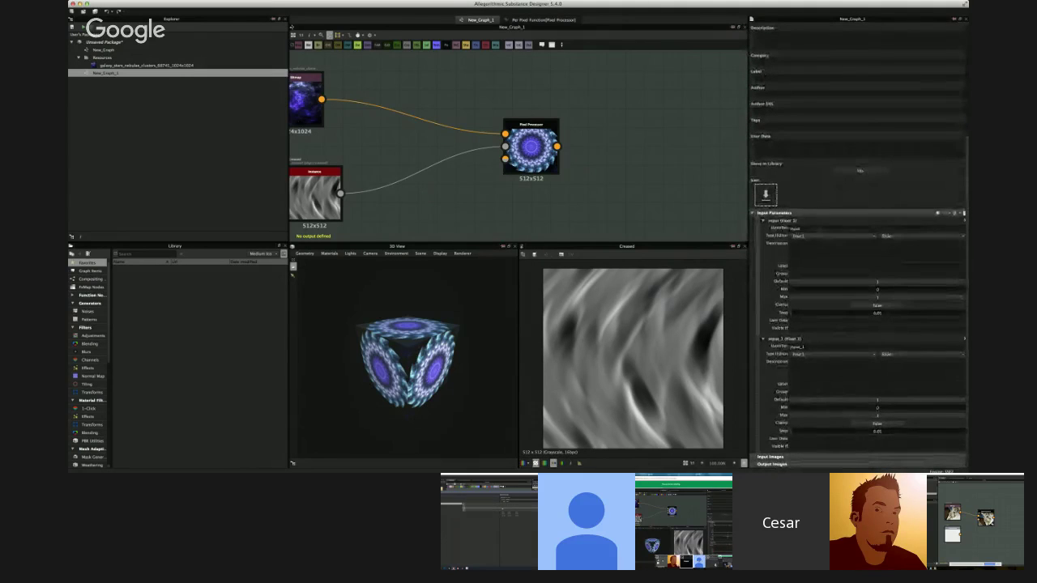
drag(805, 229, 611, 189)
text(Move)
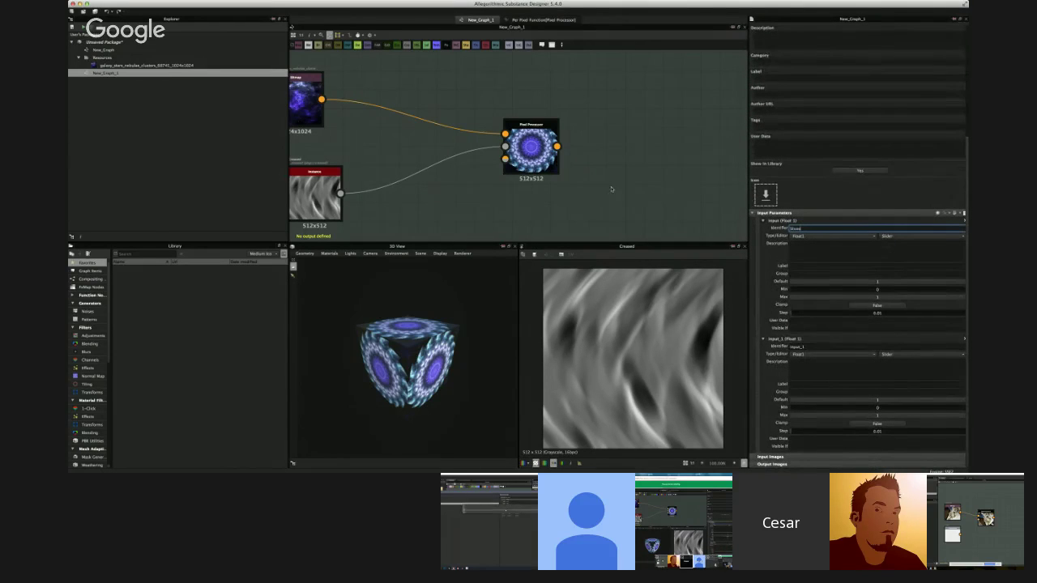
click(834, 346)
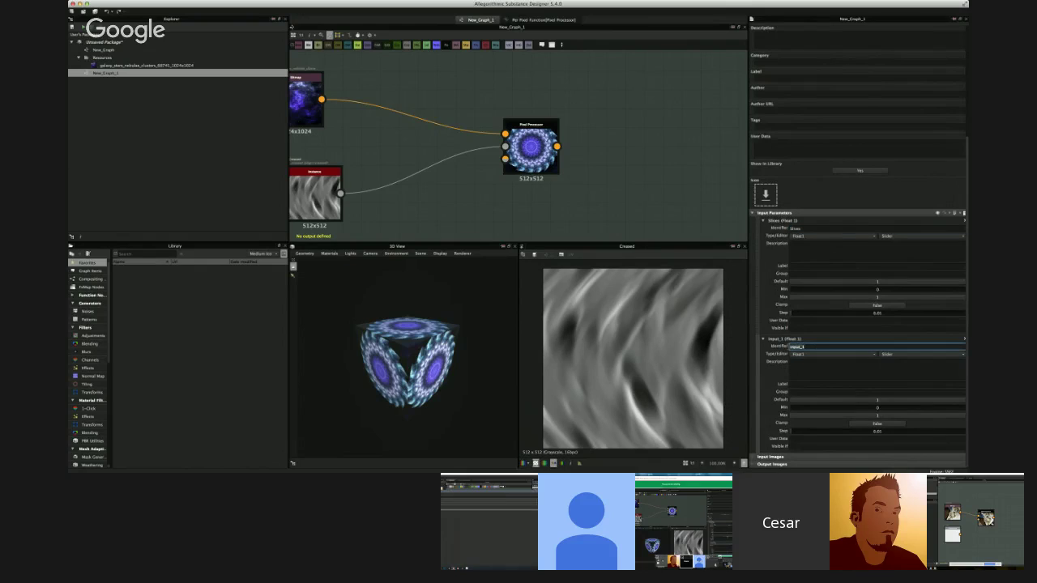
drag(834, 347, 742, 338)
text(rotatio)
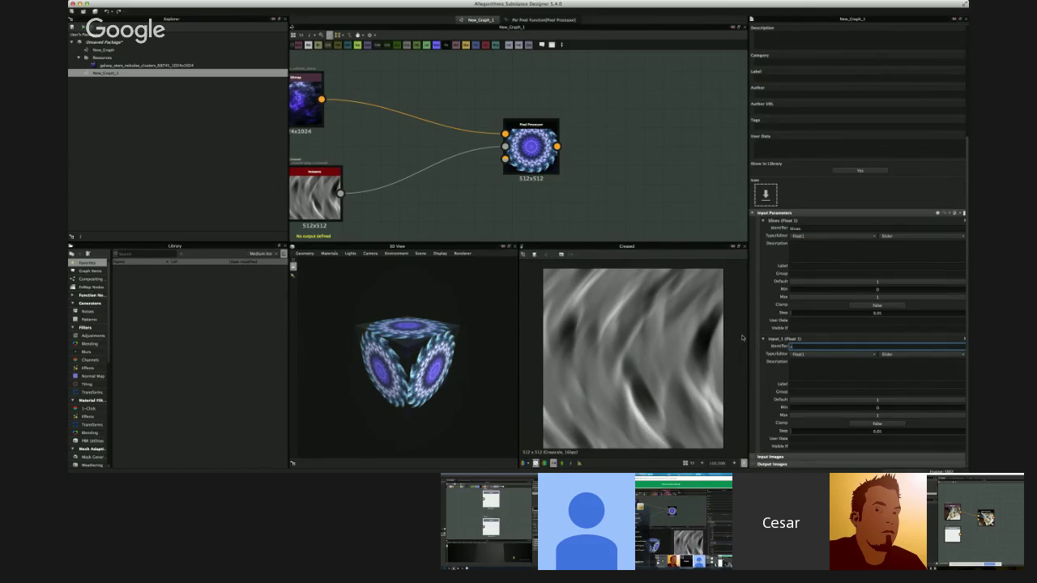
text(n)
key(Return)
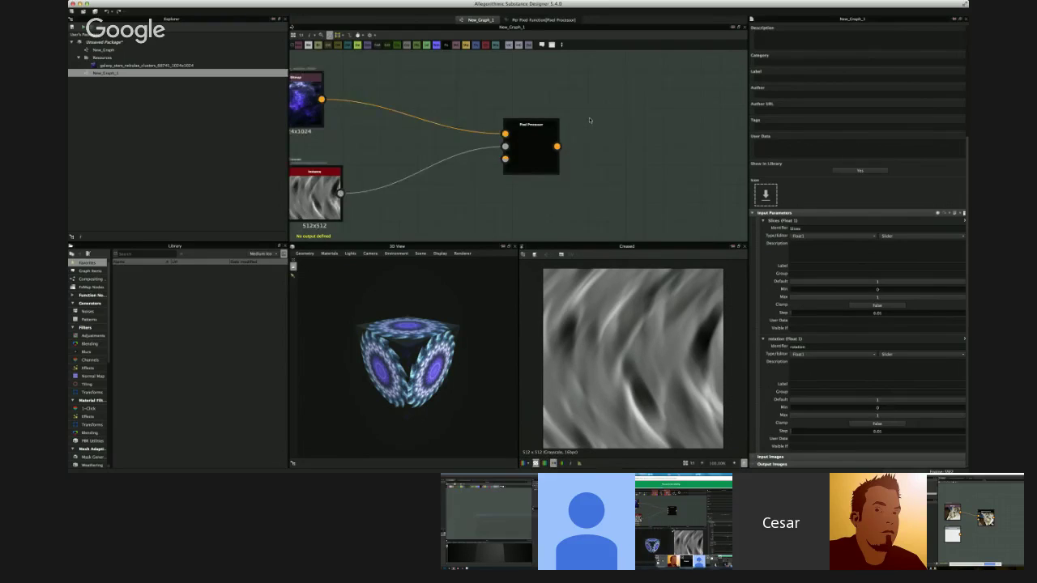
Step: Assign the rotation variable to the Get Float node in the per-pixel function's rotation frame
scroll(591, 120, down, 3)
click(543, 19)
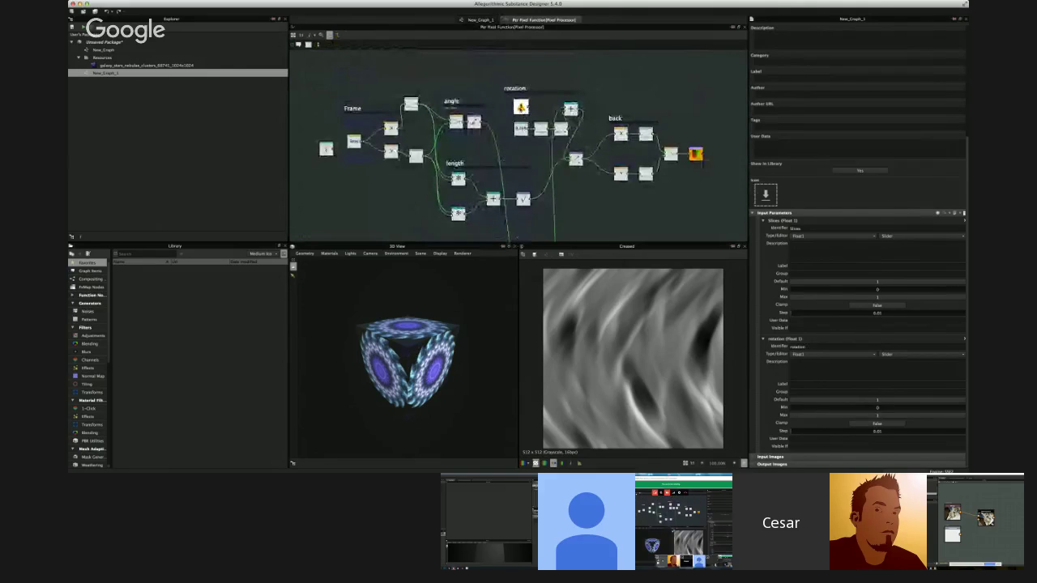
click(521, 107)
click(768, 40)
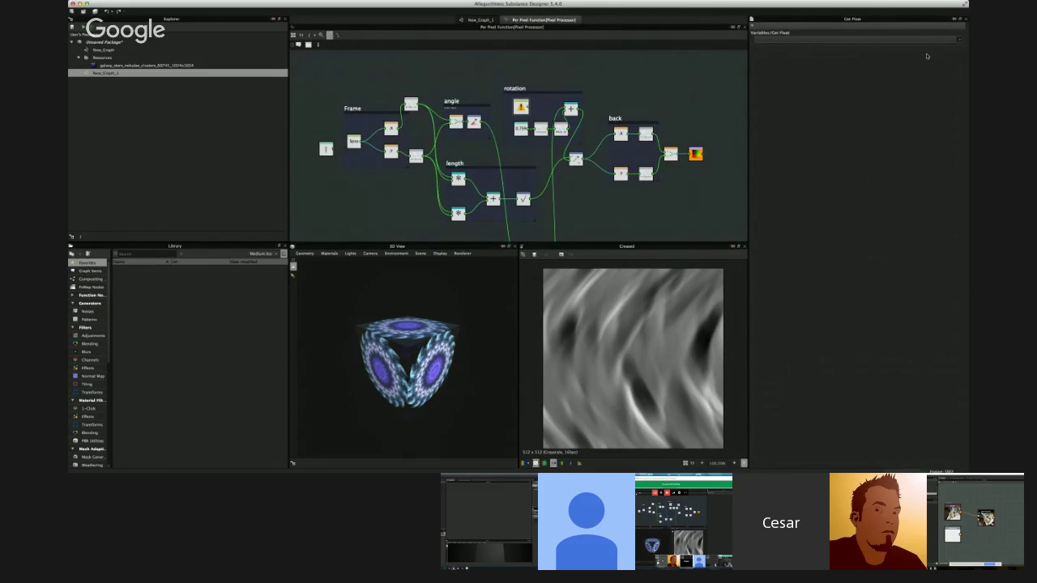
click(926, 56)
Step: Connect the rotation variable in place of the 0.759 constant in the rotation frame and delete that constant
scroll(526, 124, up, 3)
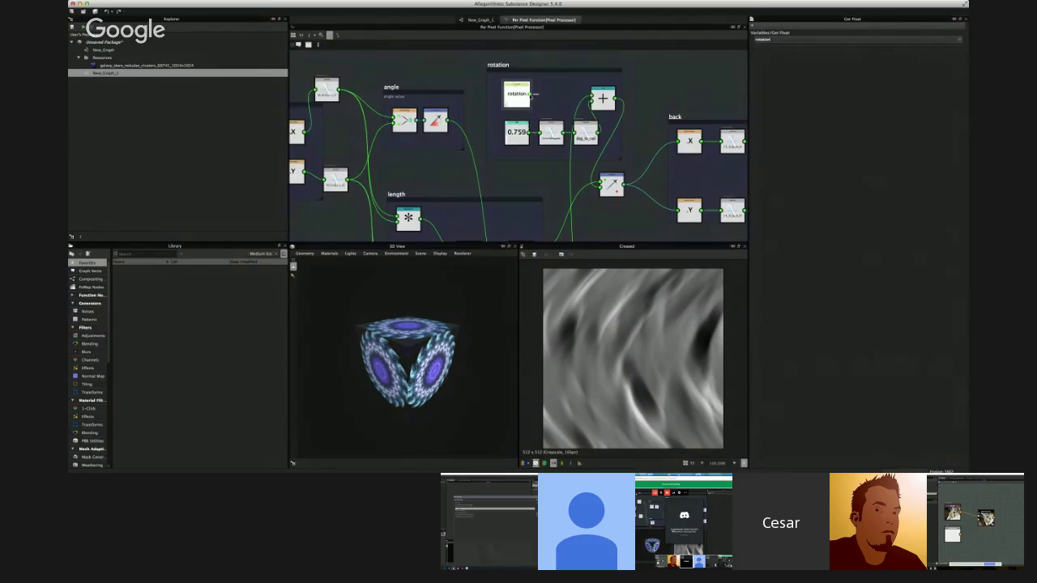
click(520, 136)
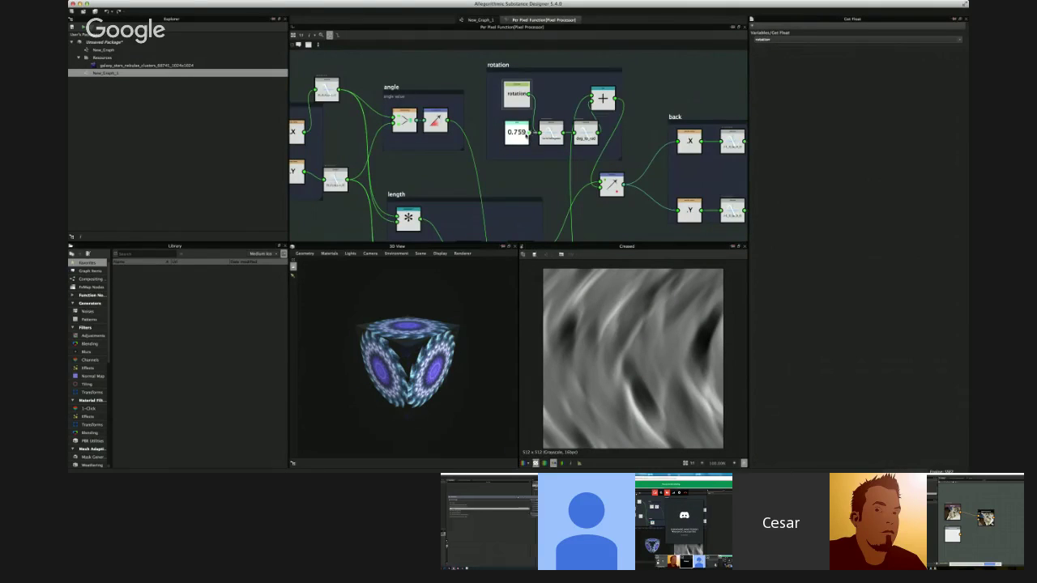
click(489, 143)
scroll(489, 143, down, 4)
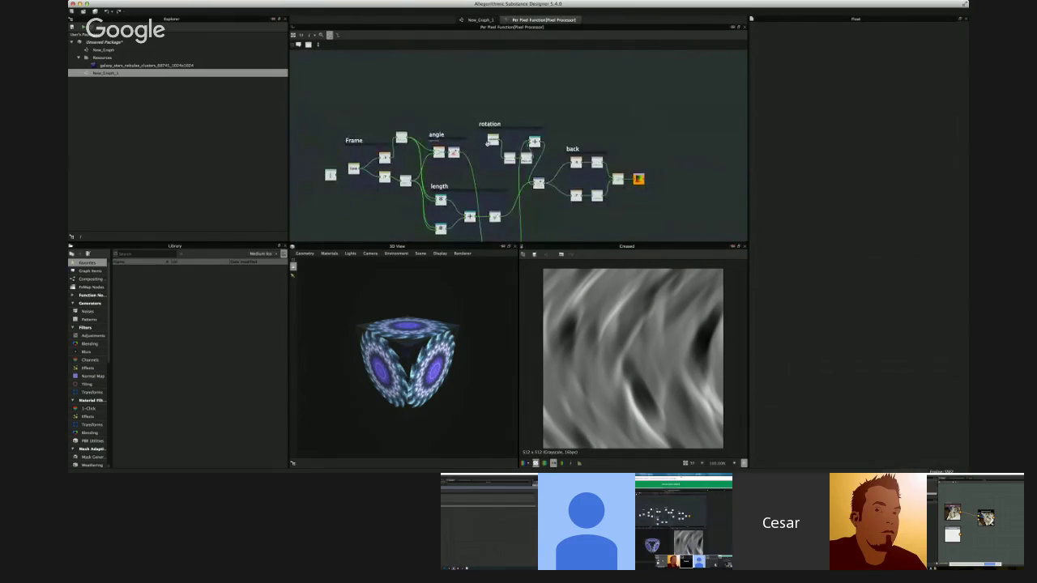
middle_drag(474, 220, 526, 77)
click(461, 182)
drag(467, 181, 491, 191)
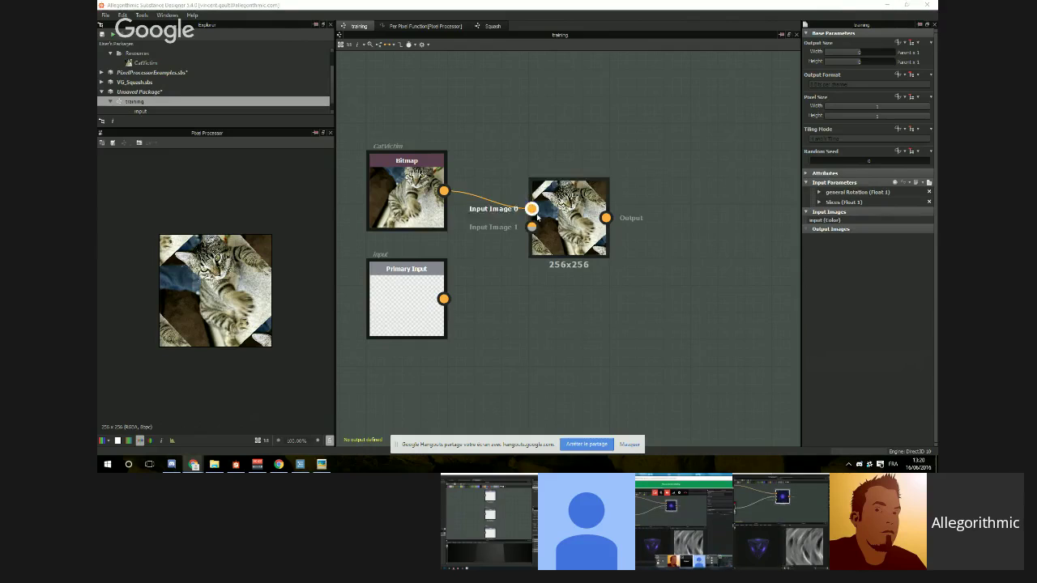
Step: Shift the Pixel Processor node slightly right in the training graph, and move the length frame up in its per-pixel function
drag(564, 212, 592, 213)
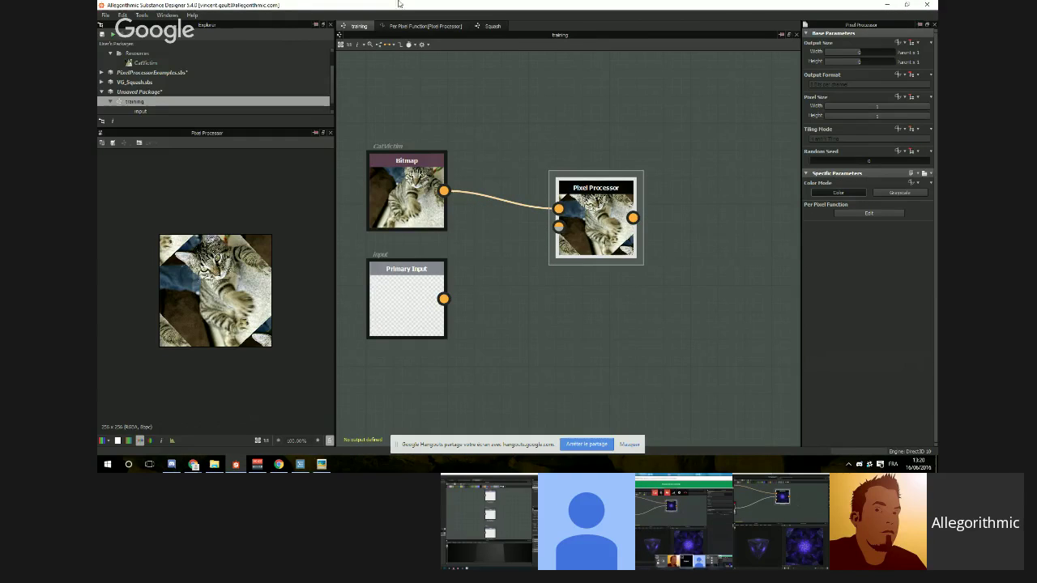
click(414, 27)
scroll(582, 310, down, 6)
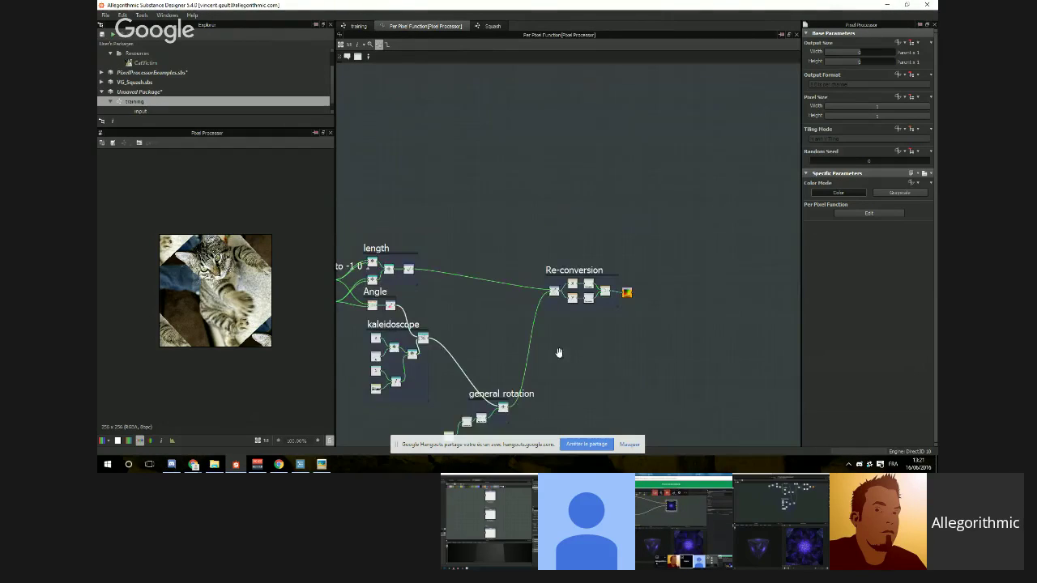
middle_drag(559, 351, 659, 270)
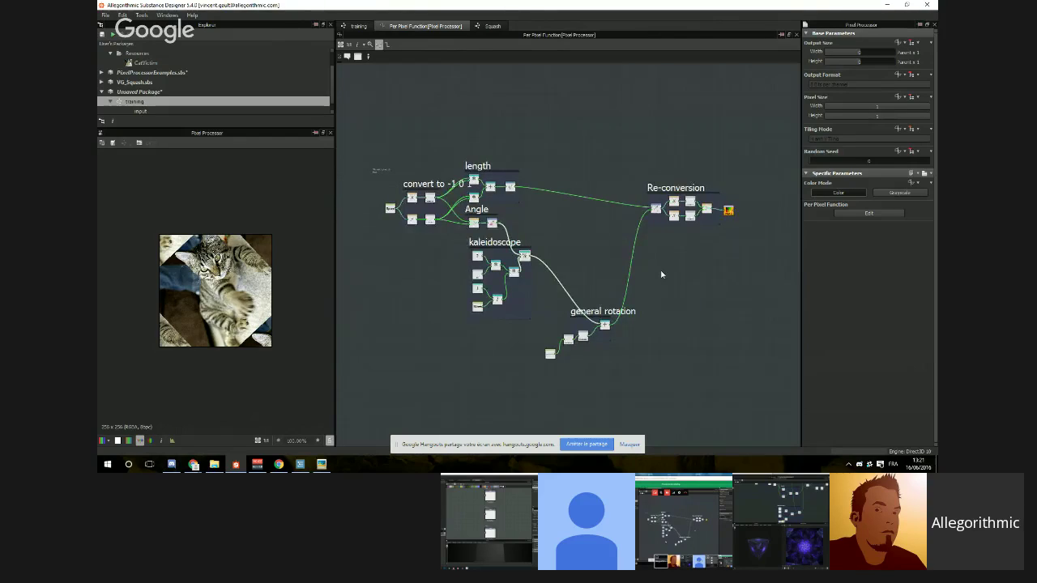
scroll(661, 275, up, 2)
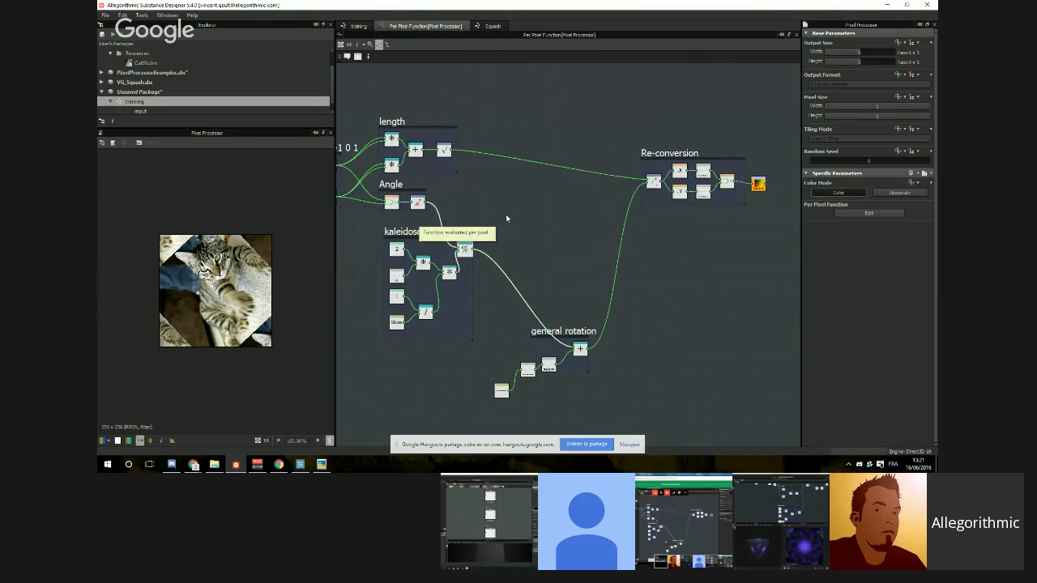
middle_drag(574, 227, 688, 211)
middle_drag(579, 163, 575, 284)
drag(501, 230, 503, 198)
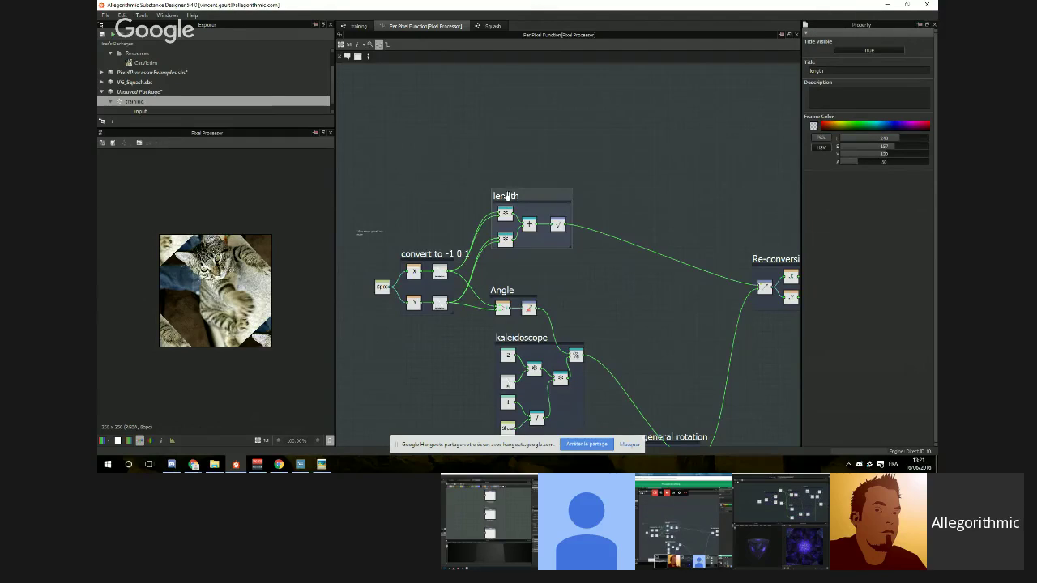
Step: Enlarge the Explorer area so that more of the package tree fits, and clear its selection
scroll(330, 89, down, 1)
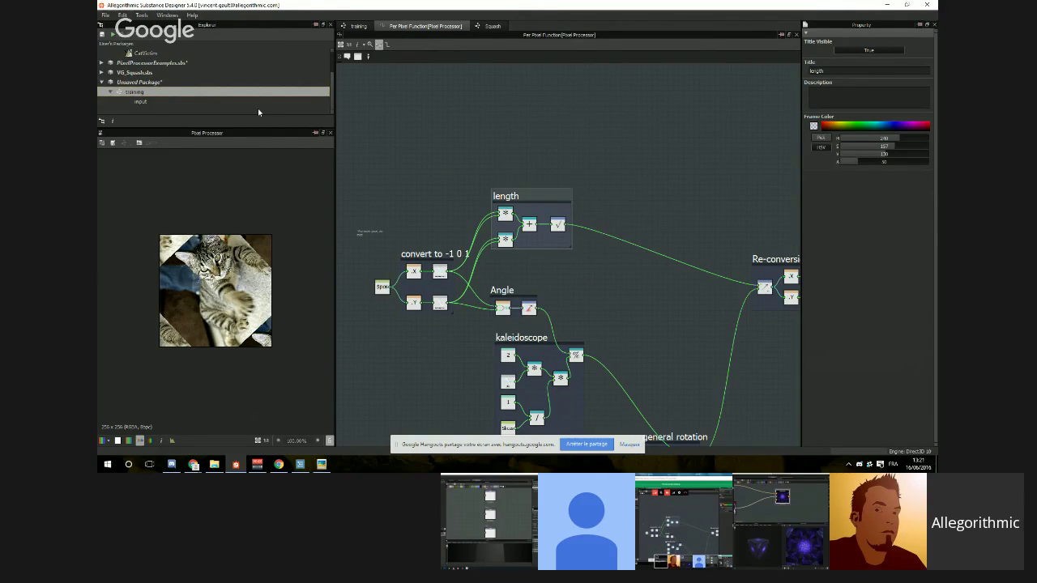
drag(238, 128, 238, 185)
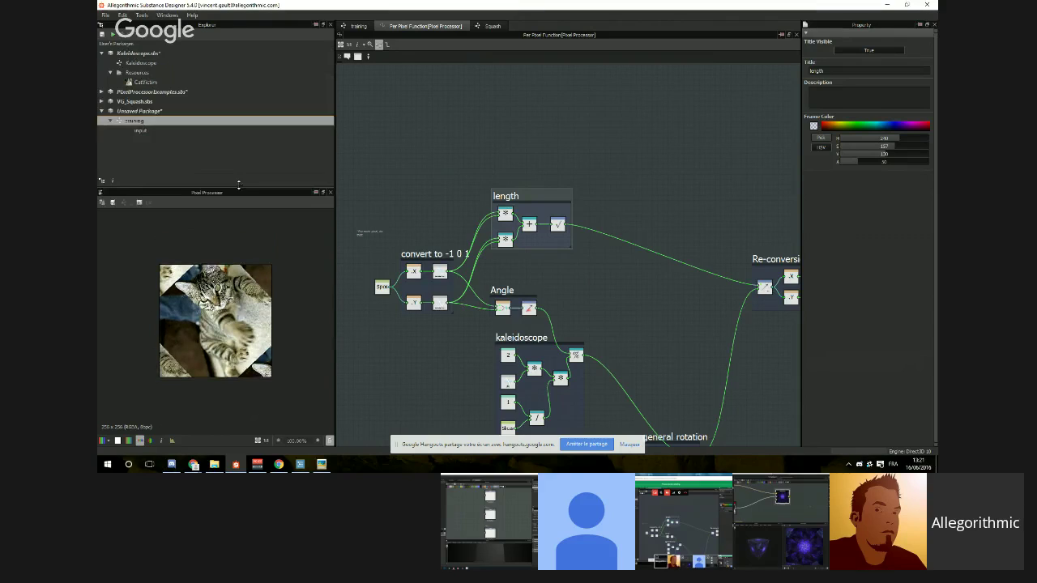
click(223, 157)
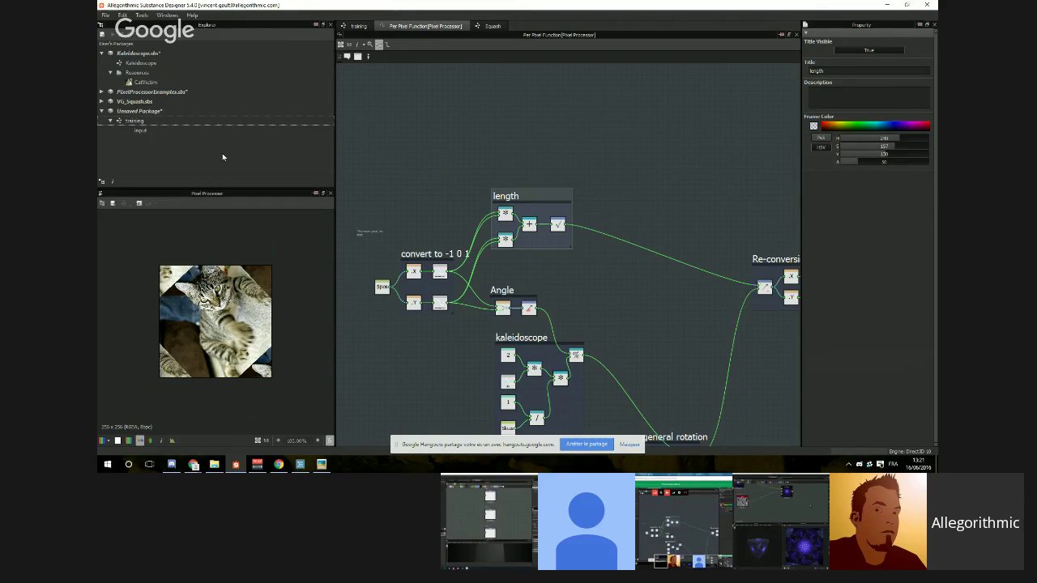
Step: Create a function graph named lengthAngle from the contents of the length and Angle frames, and open it
scroll(539, 203, up, 4)
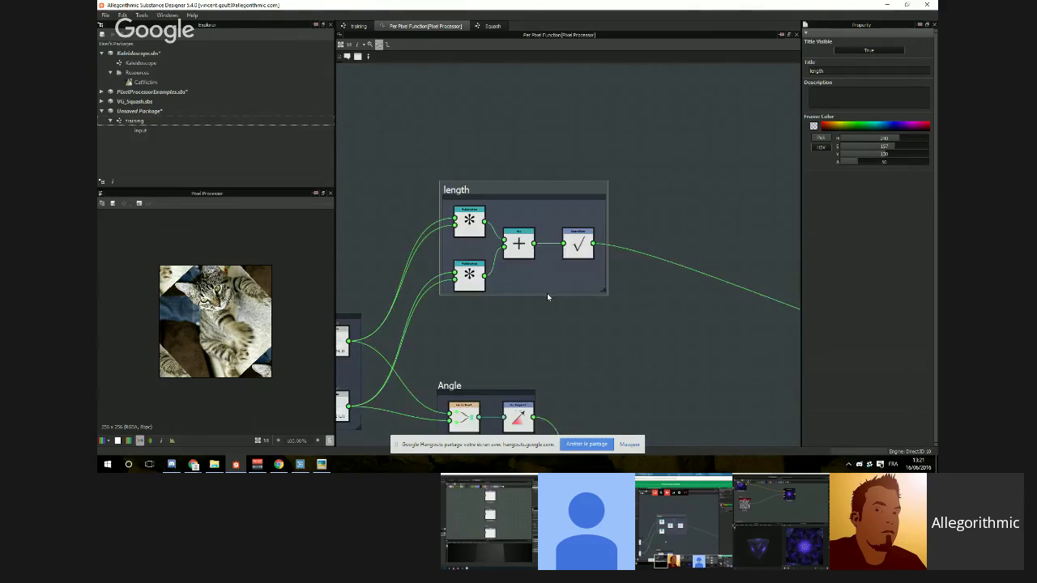
scroll(546, 156, down, 2)
middle_drag(546, 294, 599, 189)
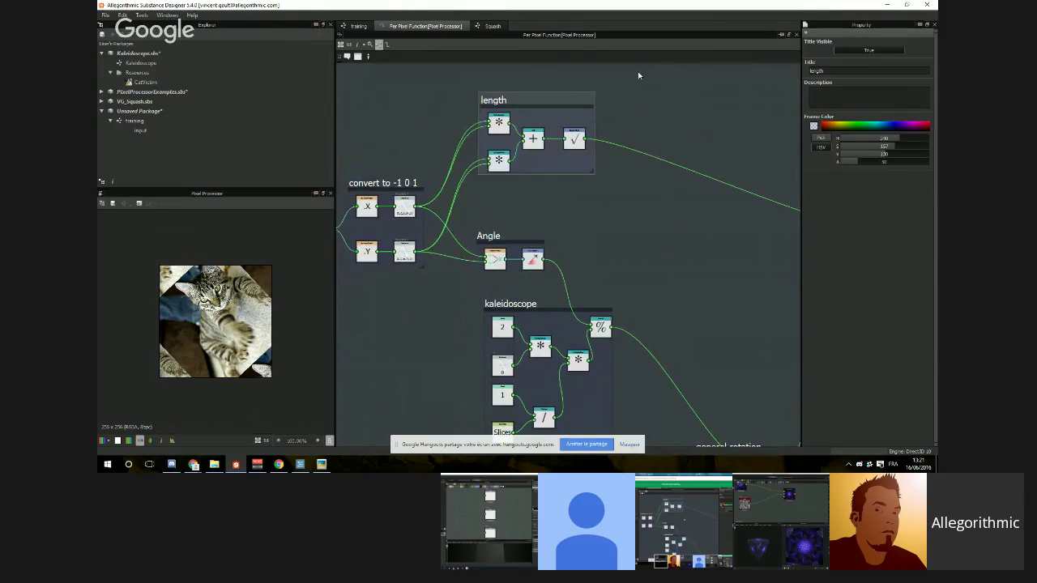
drag(627, 79, 463, 284)
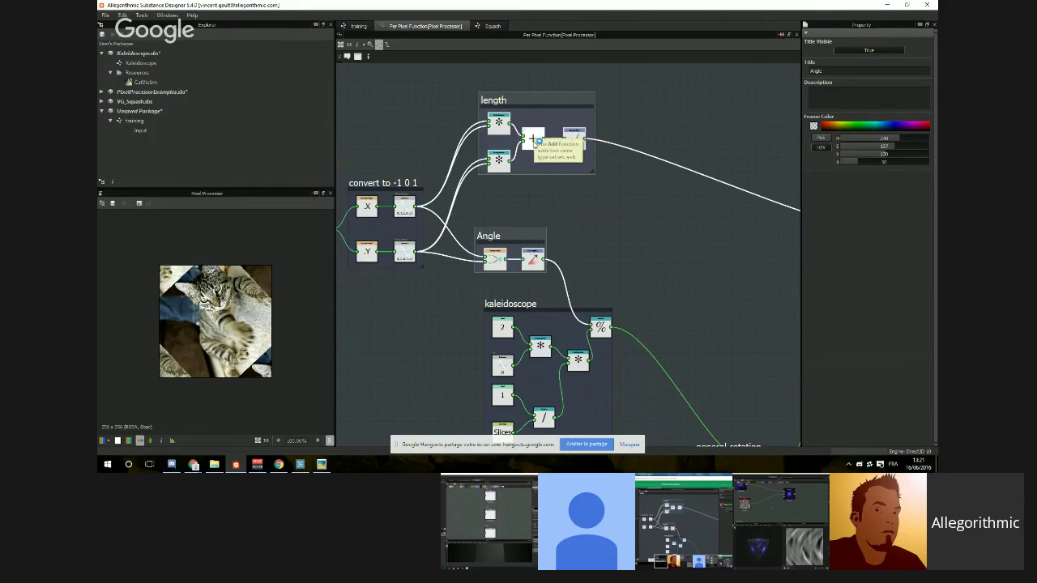
drag(448, 75, 638, 277)
right_click(569, 135)
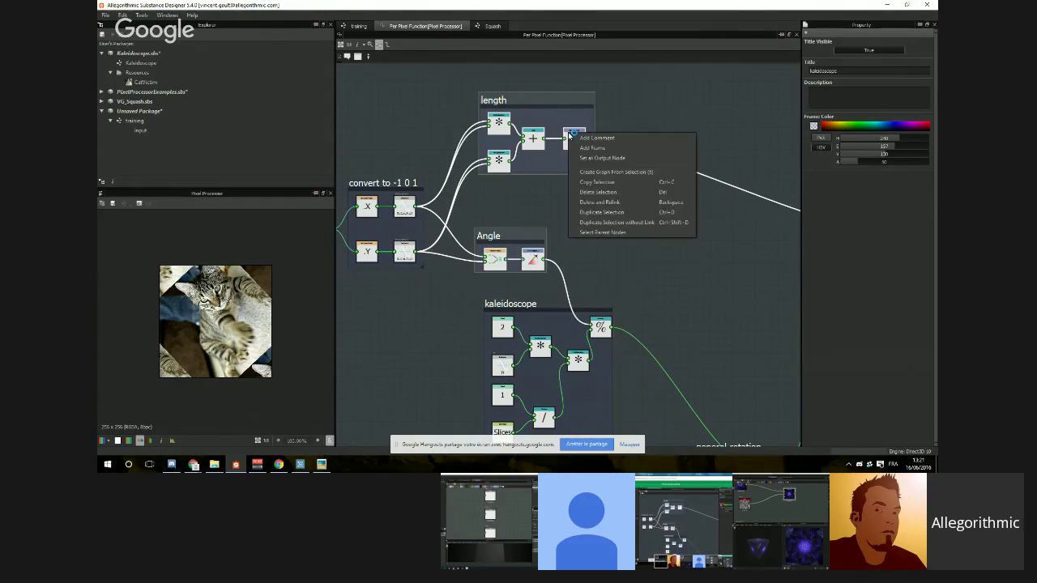
click(639, 173)
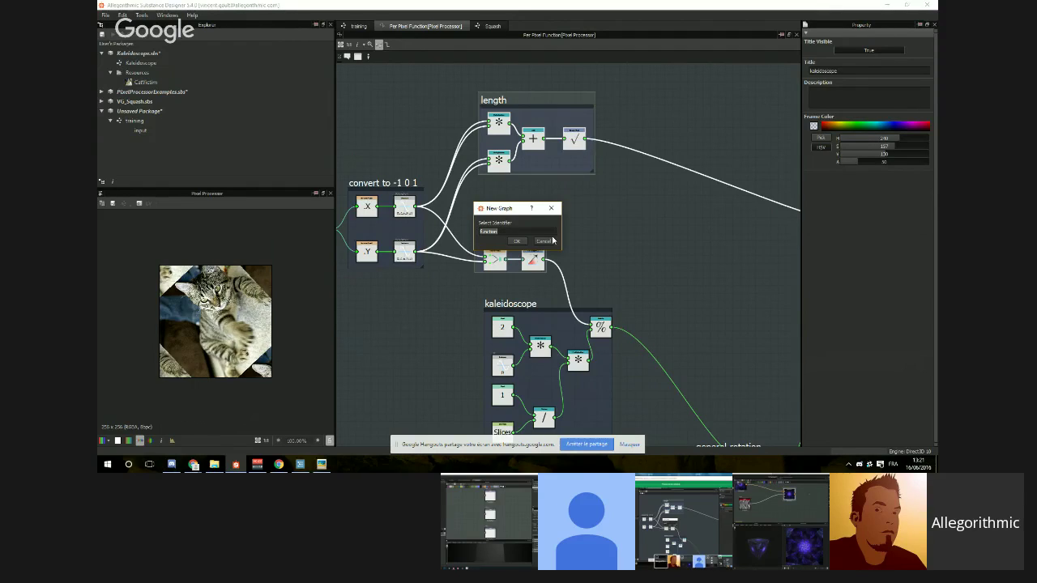
text(length)
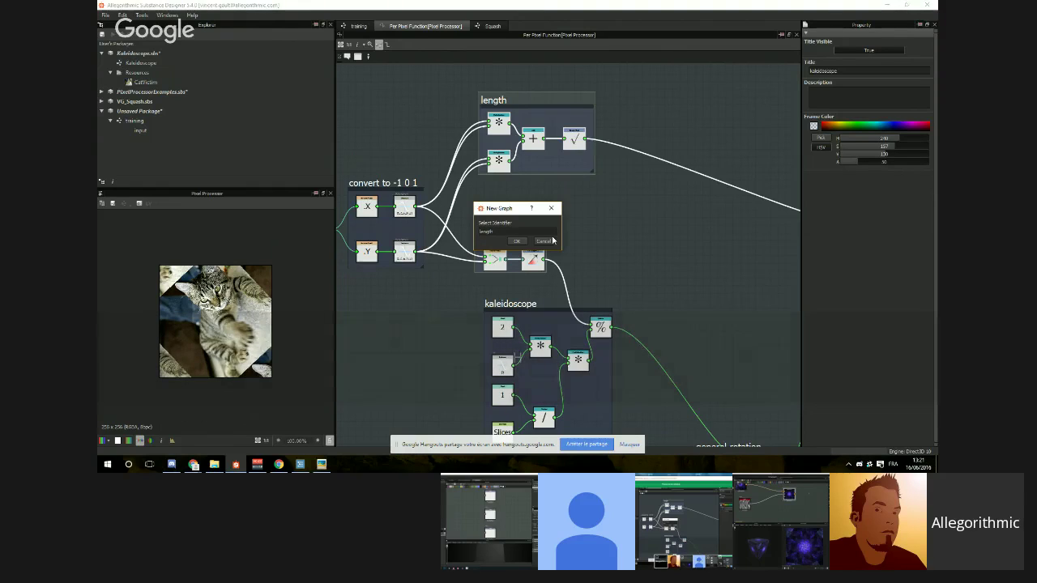
text(Angle)
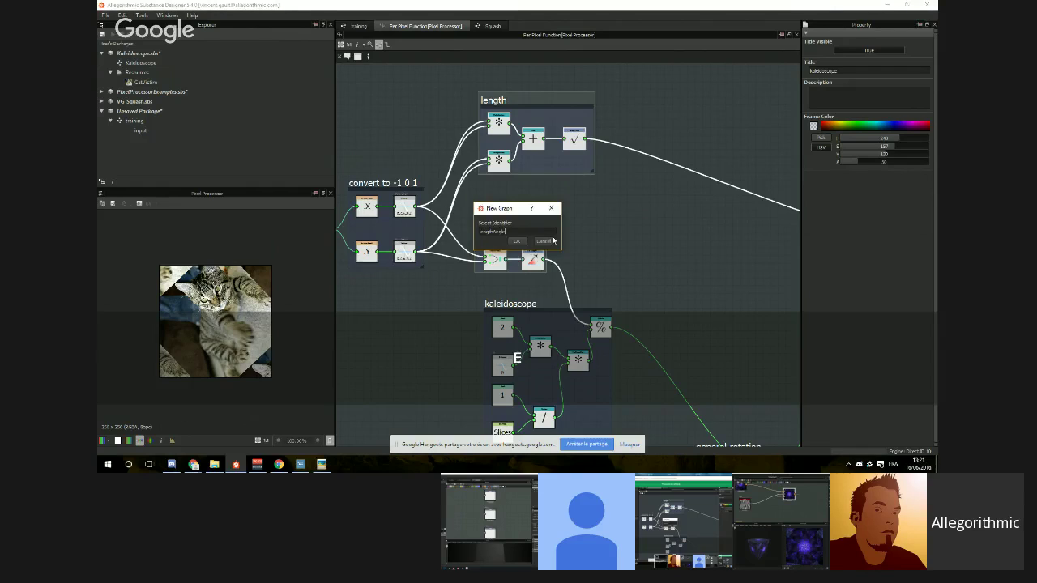
key(Return)
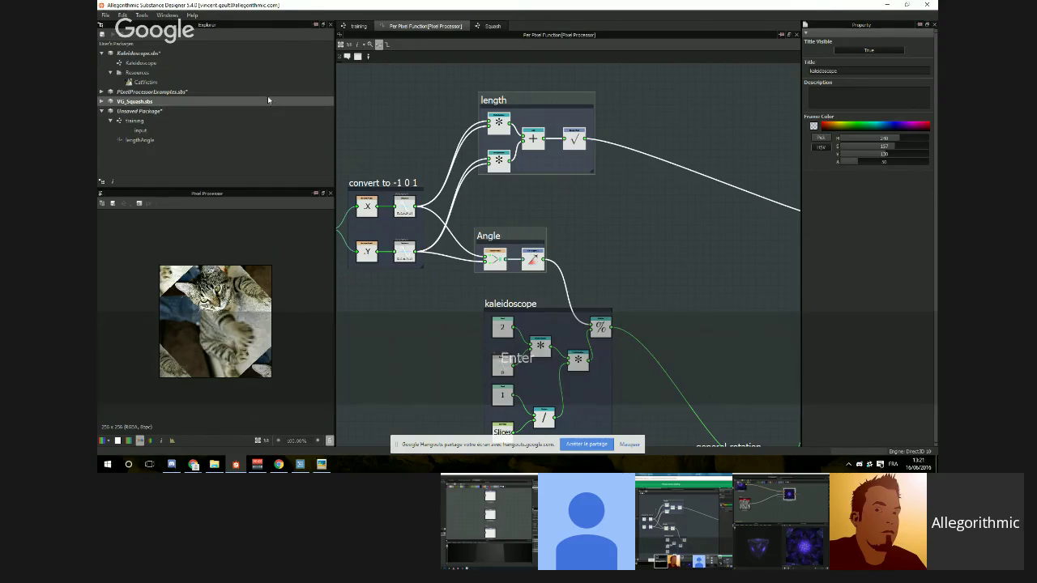
double_click(139, 140)
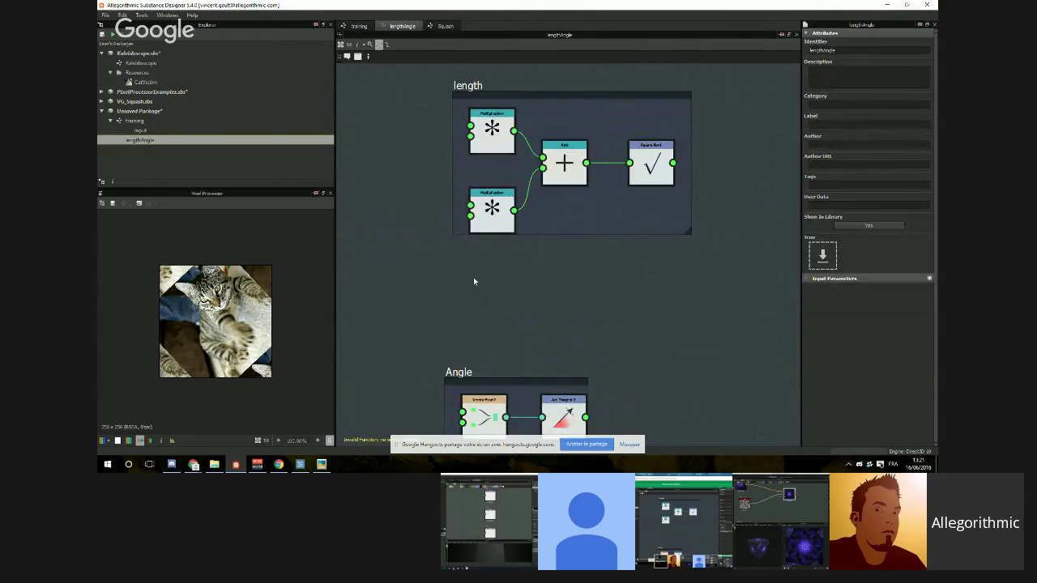
key(f)
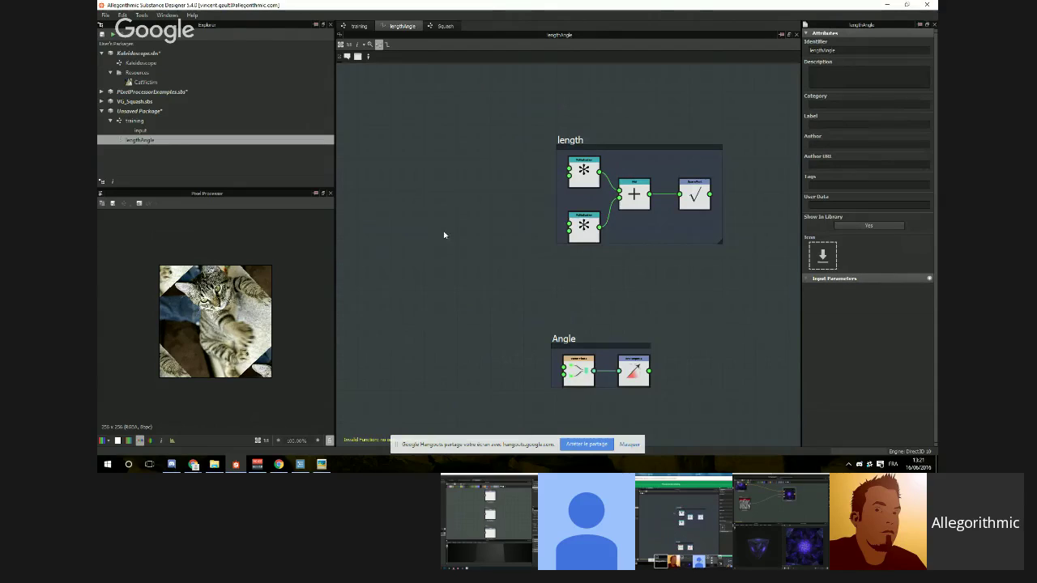
key(space)
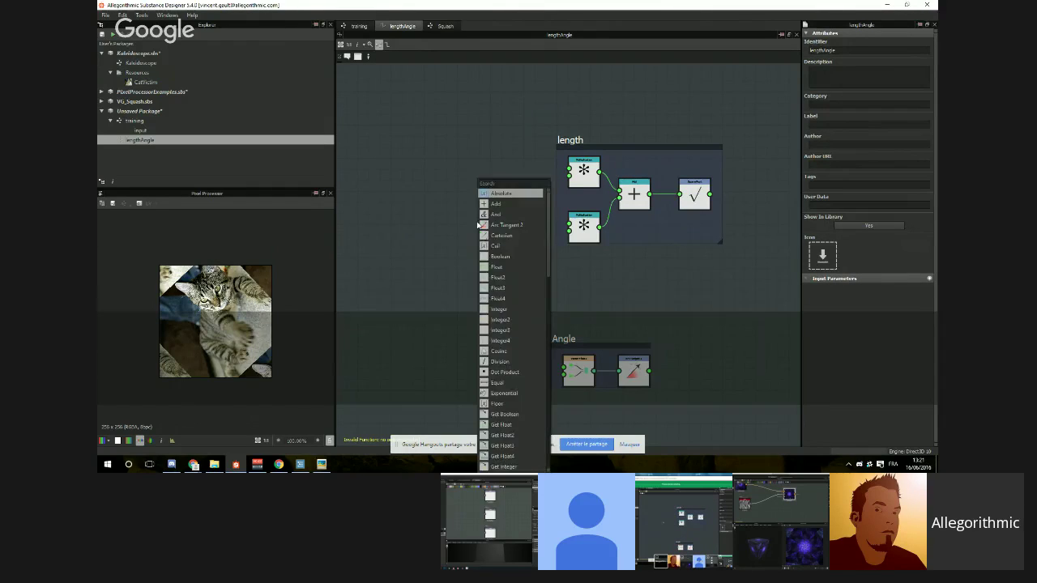
click(441, 201)
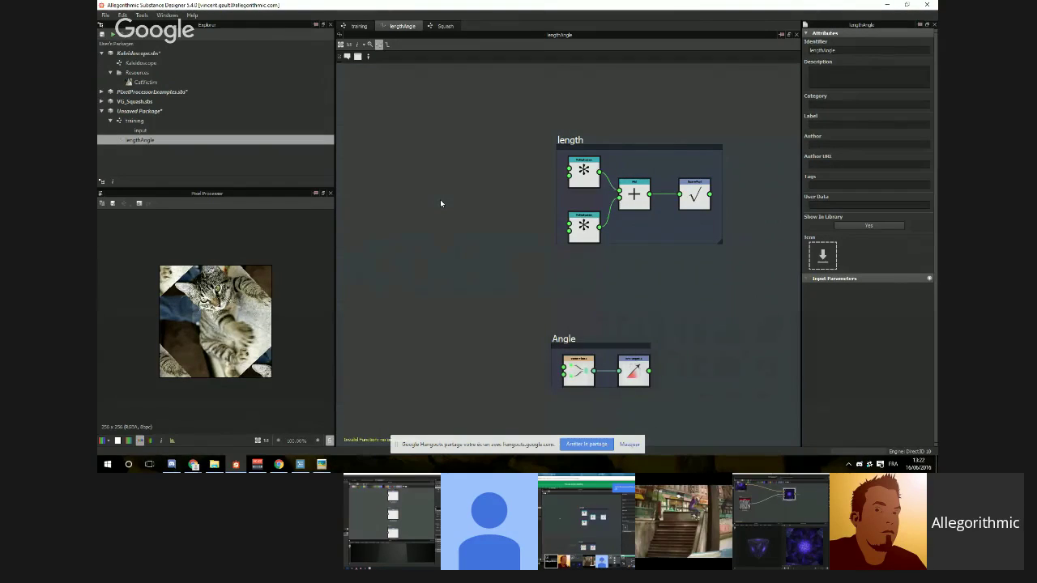
Step: Remove the lengthAngle function graph from the unsaved package
right_click(190, 144)
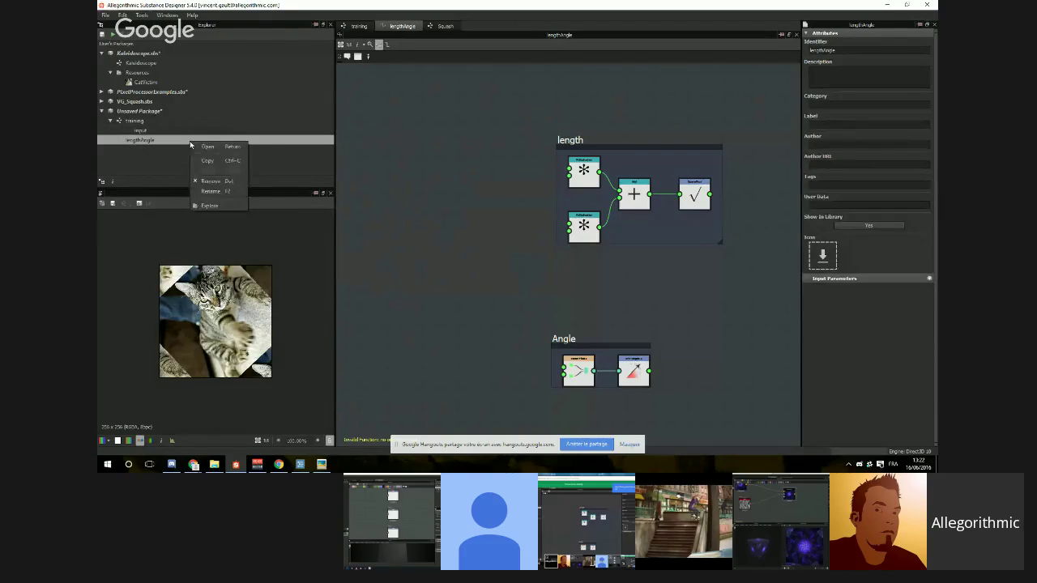
click(208, 181)
click(537, 237)
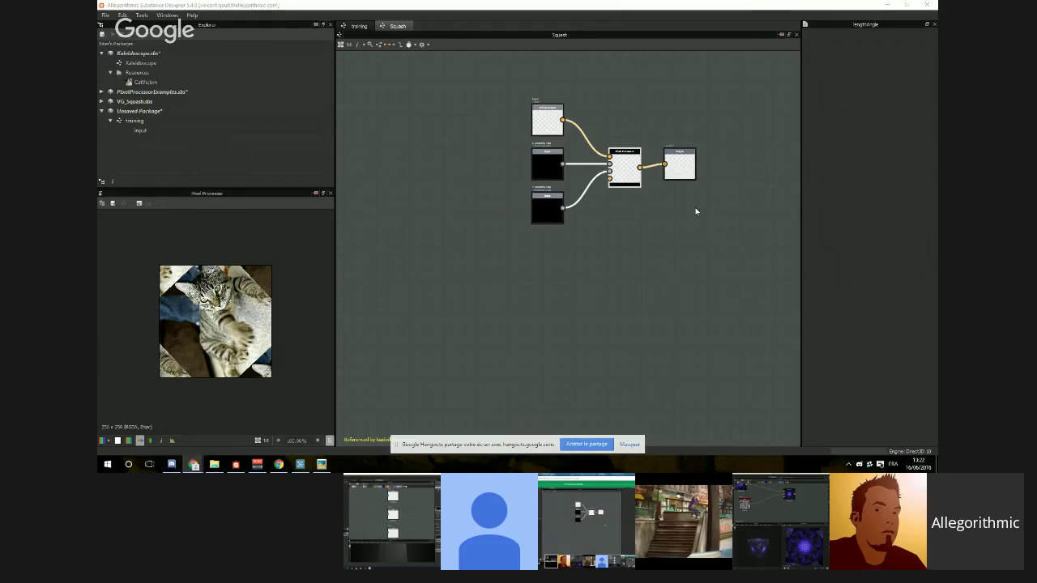
Step: Open the Examples graph of the PixelProcessorExamples package for viewing, and collapse that package in the package tree
middle_drag(694, 211, 639, 203)
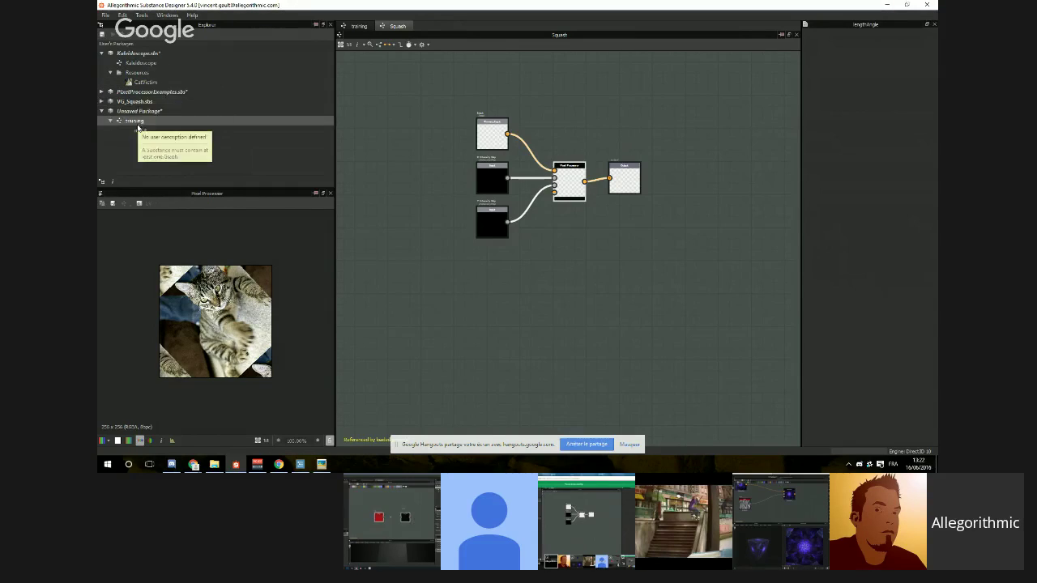
click(122, 92)
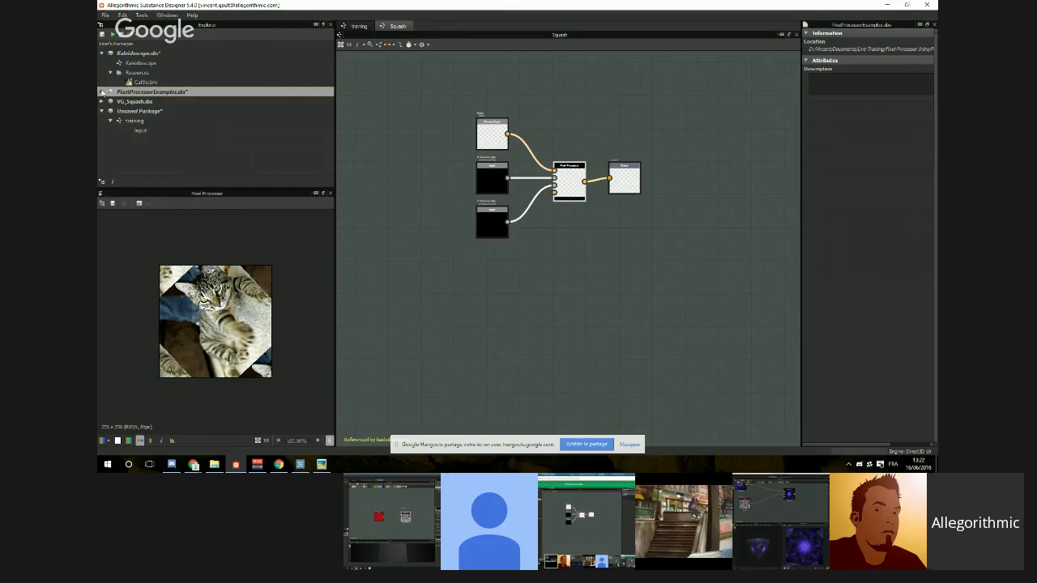
click(110, 91)
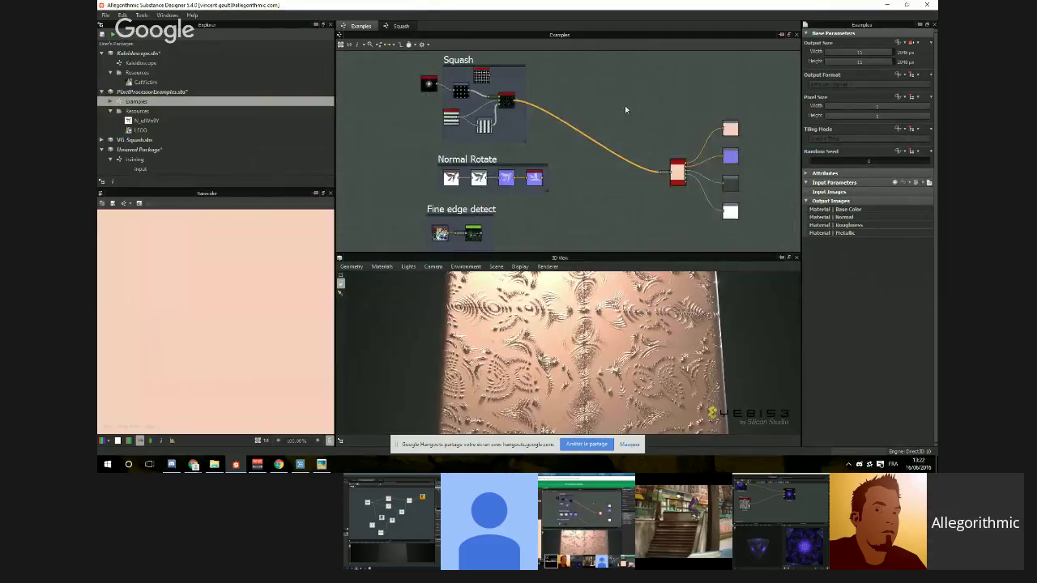
scroll(625, 105, up, 1)
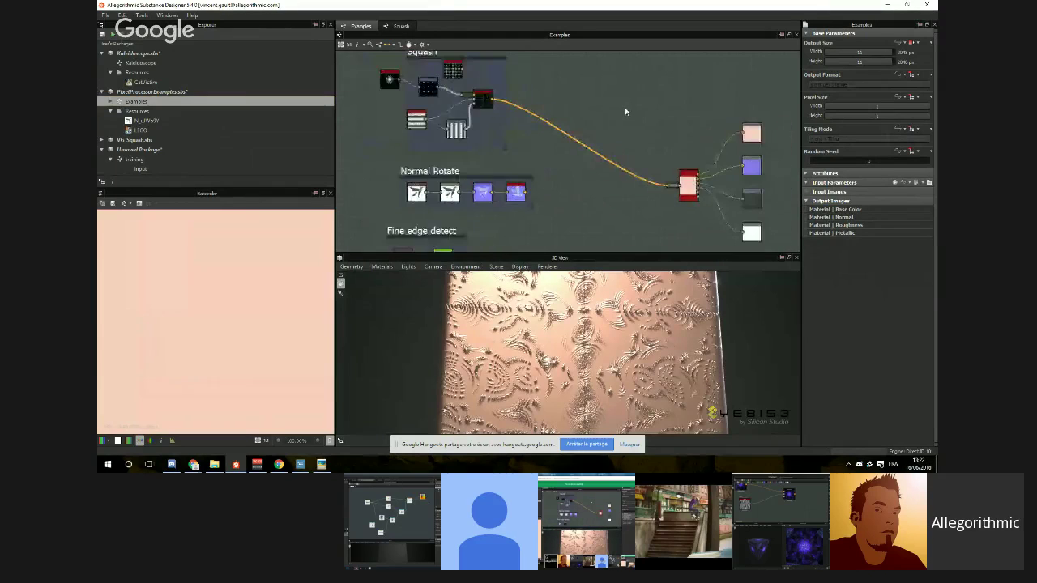
click(102, 91)
Step: Reopen the training graph and the per-pixel function of its Pixel Processor, and examine the kaleidoscope frame
double_click(135, 120)
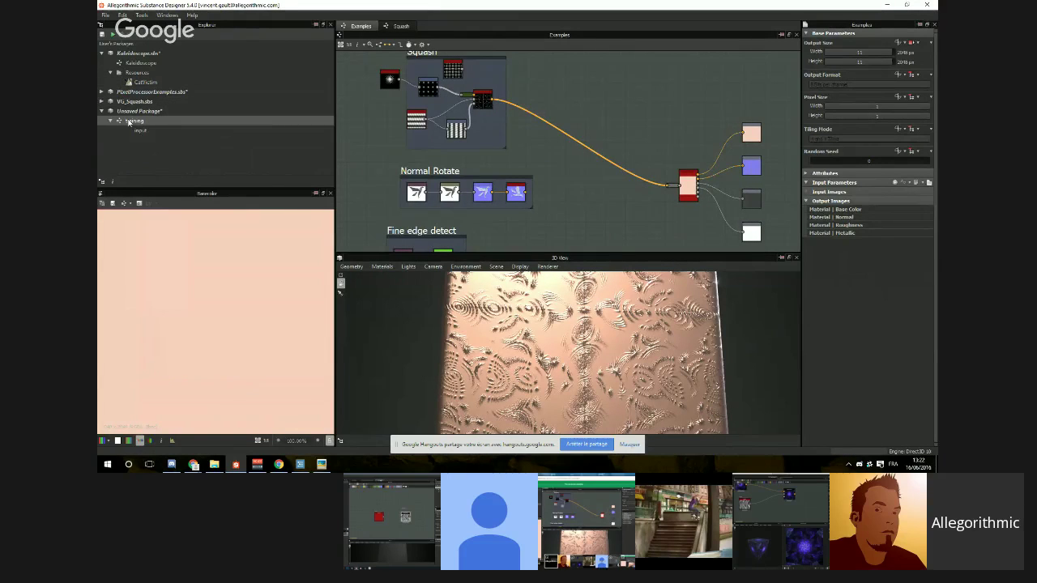
click(670, 127)
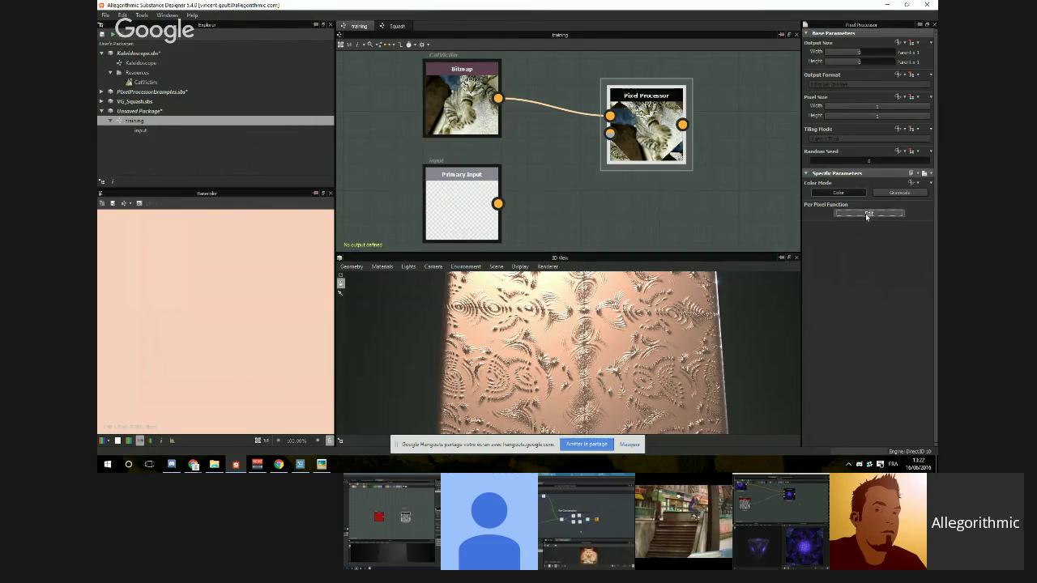
click(868, 213)
scroll(723, 199, up, 5)
middle_drag(520, 156, 722, 197)
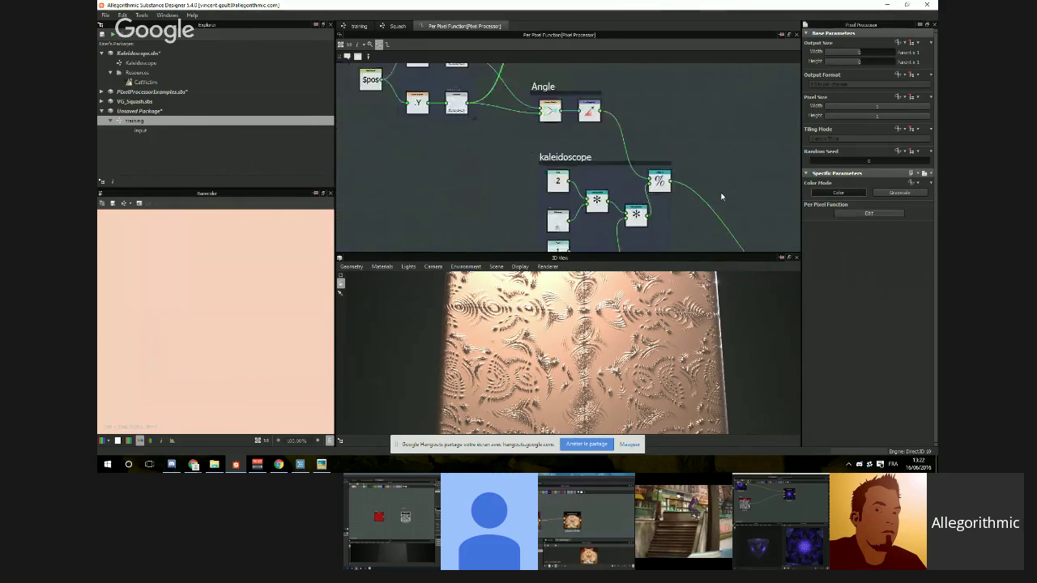
scroll(723, 197, down, 3)
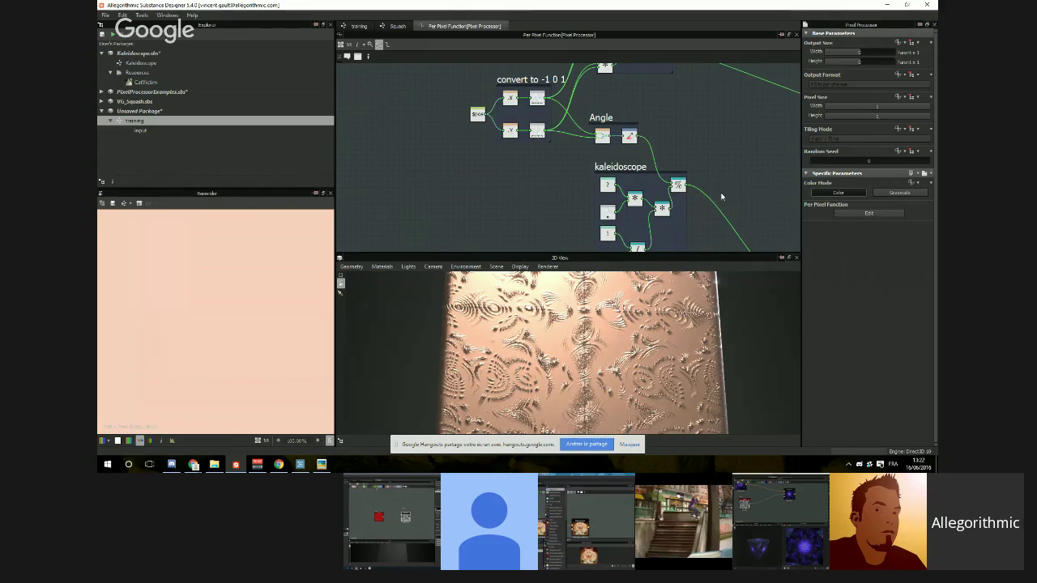
middle_drag(722, 196, 649, 165)
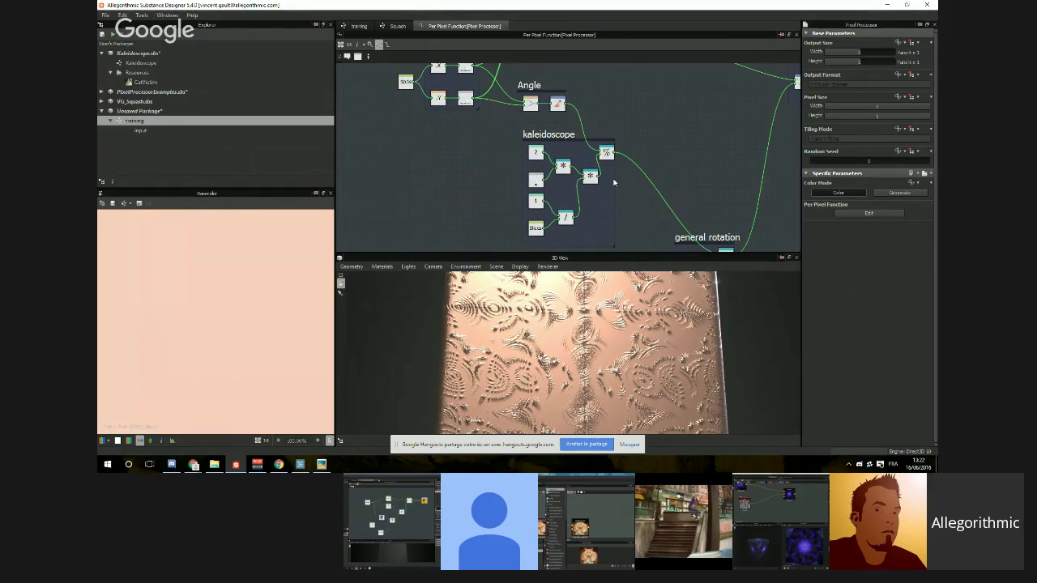
middle_drag(558, 203, 634, 167)
scroll(569, 178, up, 2)
scroll(569, 179, down, 2)
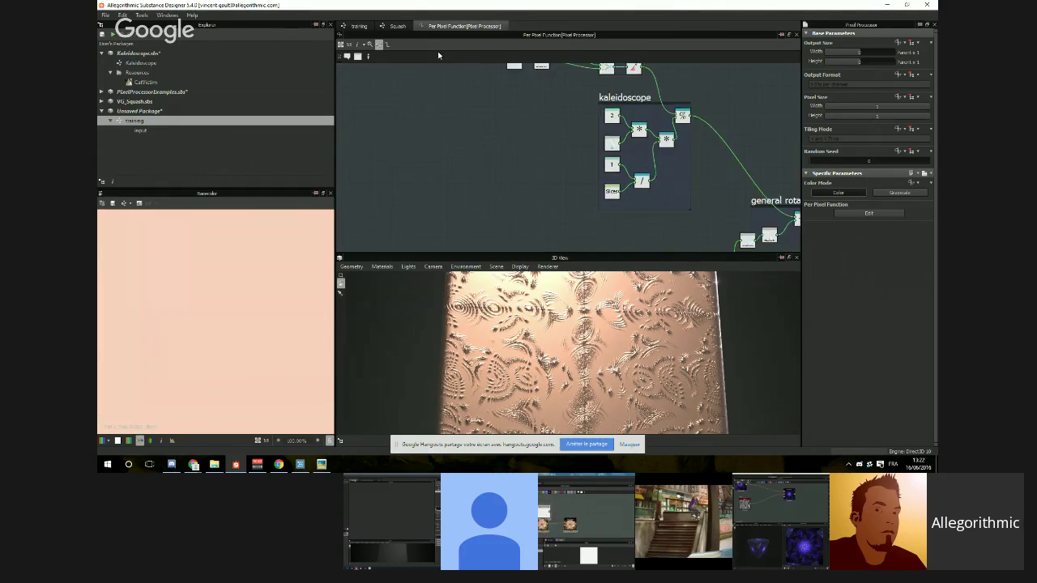
Step: Set the step of the training graph's Slices input parameter to 1
click(357, 26)
click(654, 206)
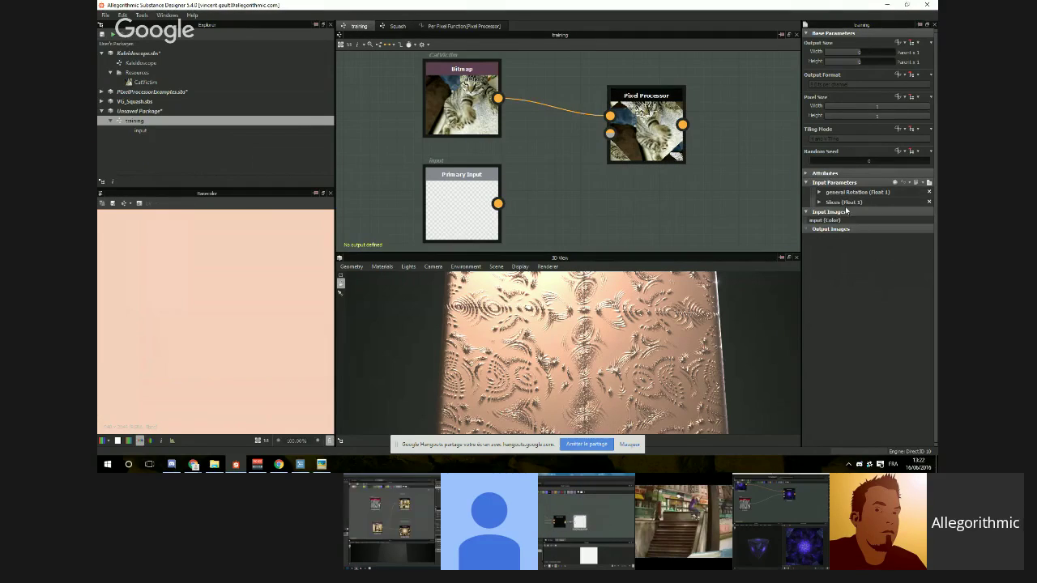
click(820, 202)
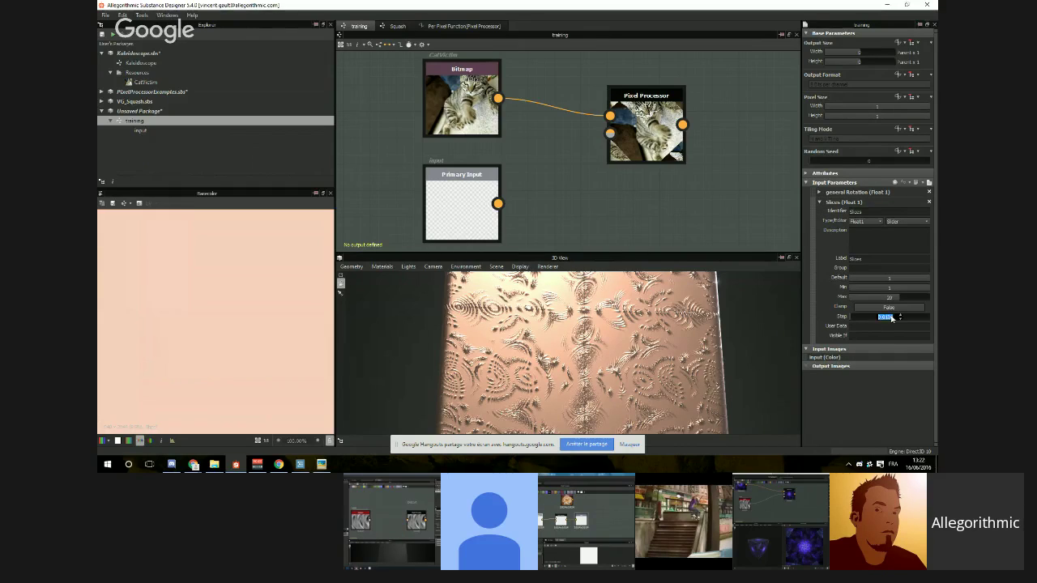
key(Return)
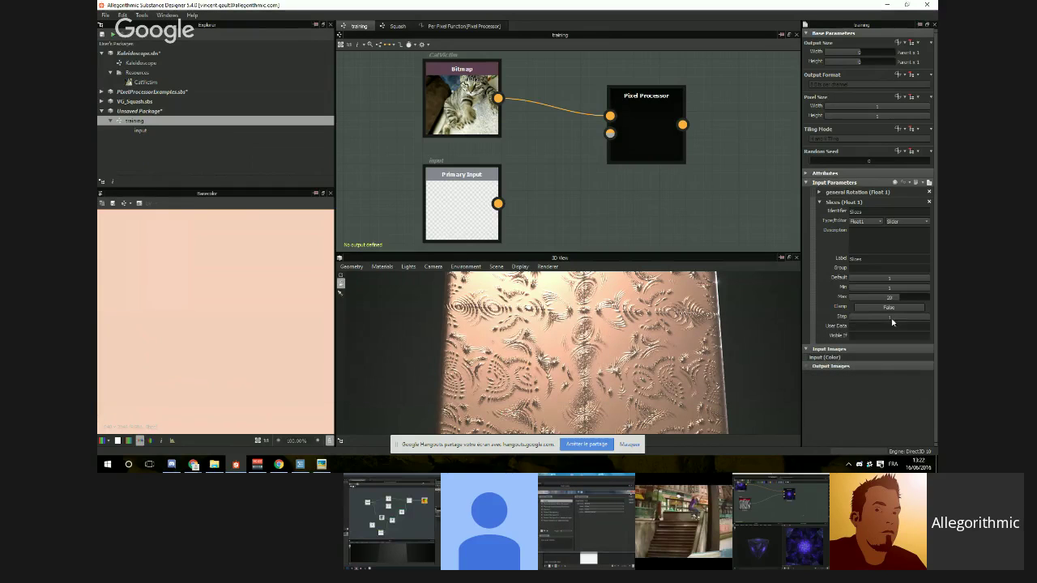
Step: Display the Pixel Processor output and preview the graph's input parameters, testing a fractional Slices value such as 4.5
click(660, 139)
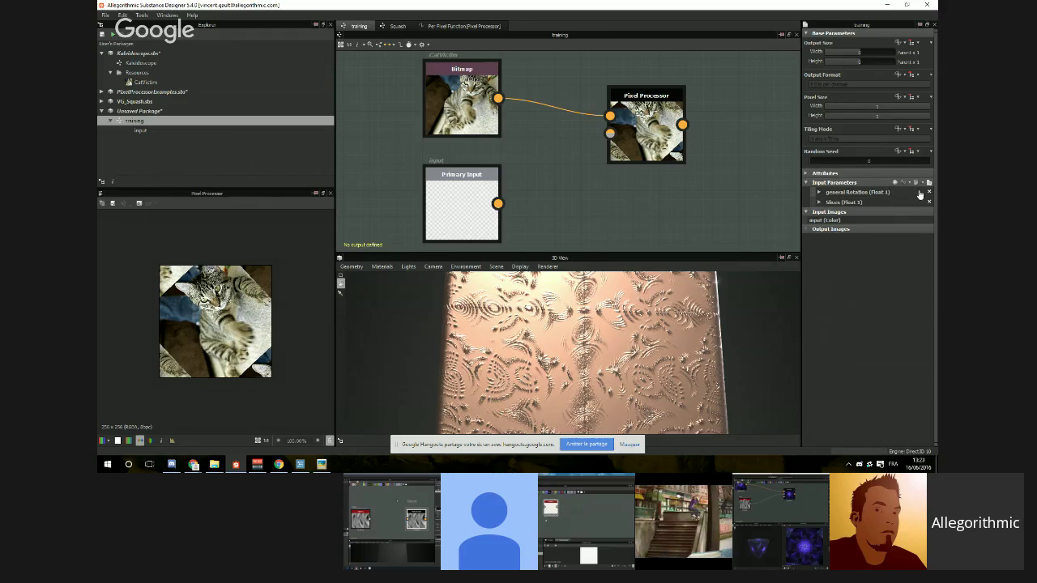
click(928, 183)
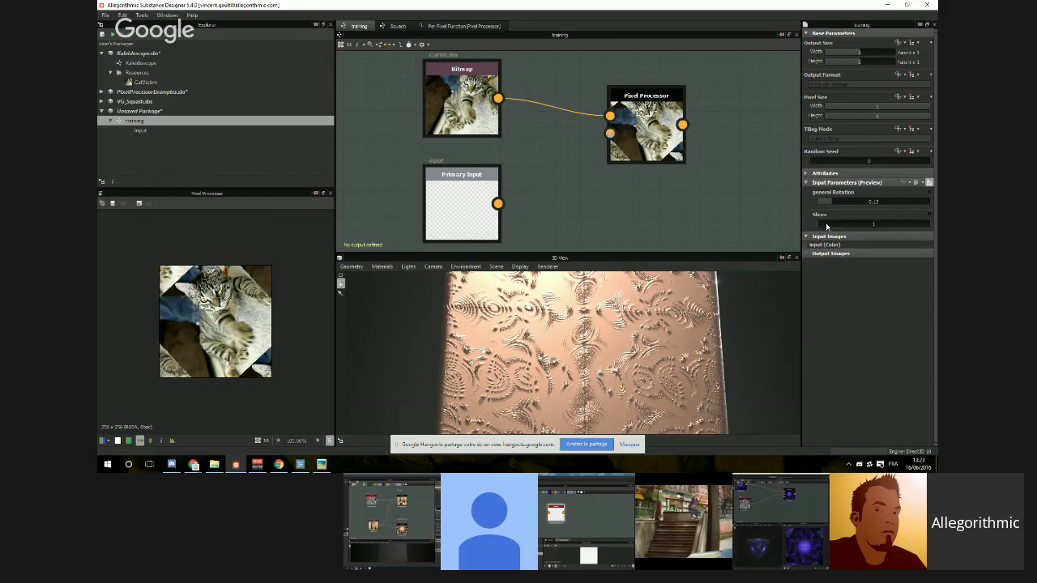
drag(834, 223, 874, 227)
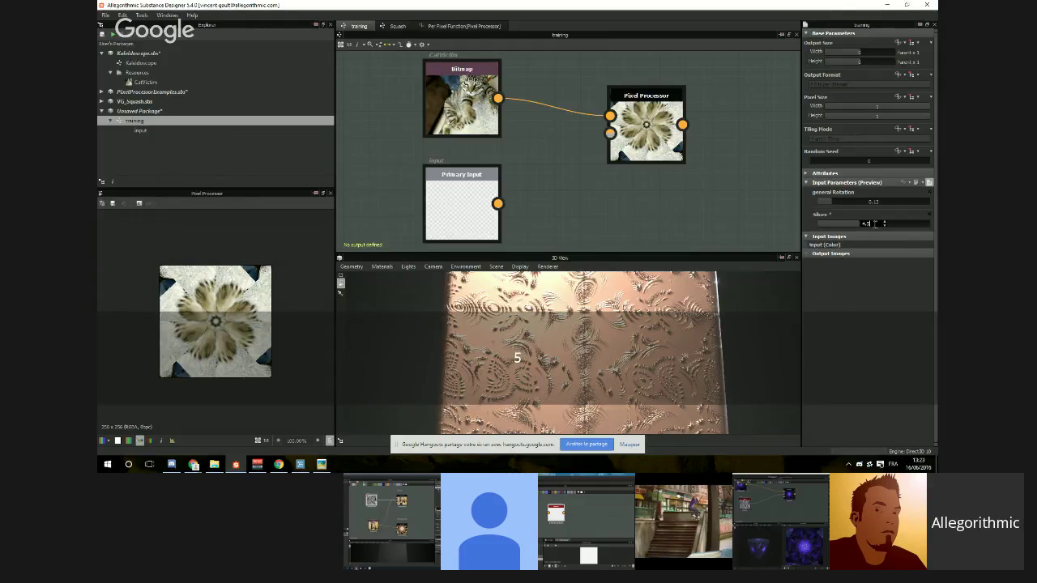
text(5)
key(Return)
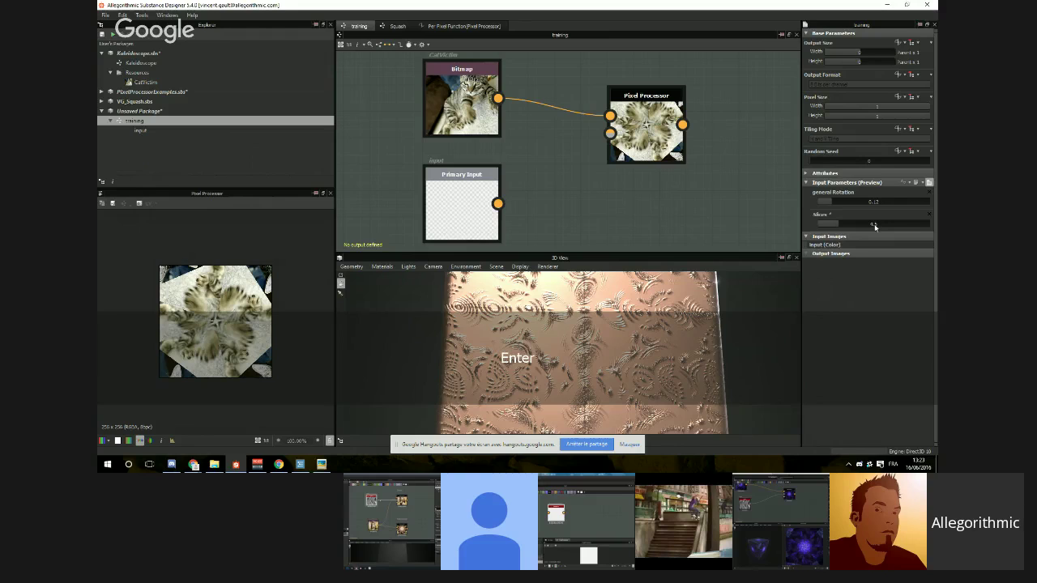
double_click(874, 226)
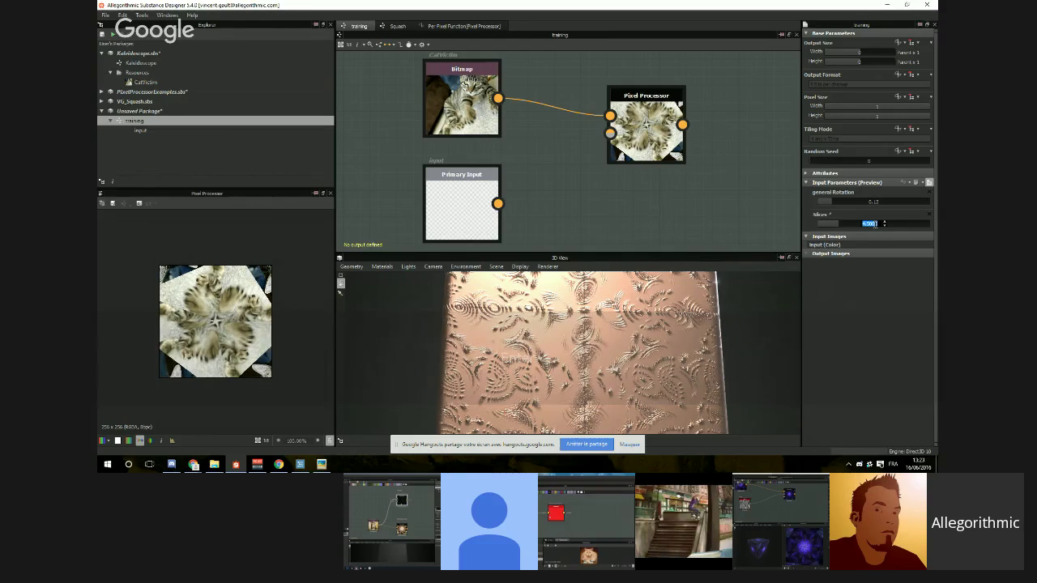
key(Return)
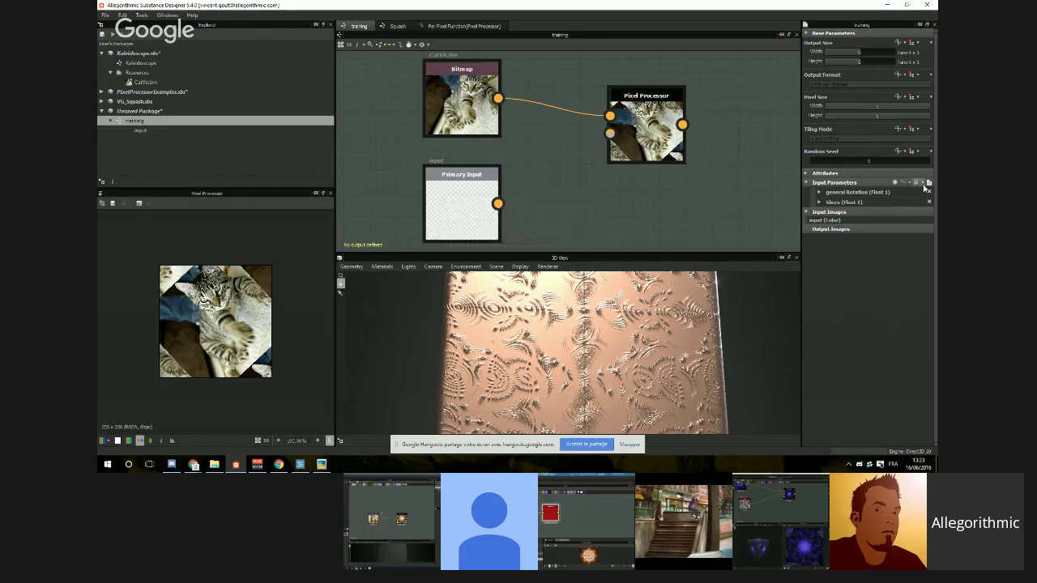
Step: Add an input parameter to the training graph with type Integer1 and identifier sliceInt
click(924, 184)
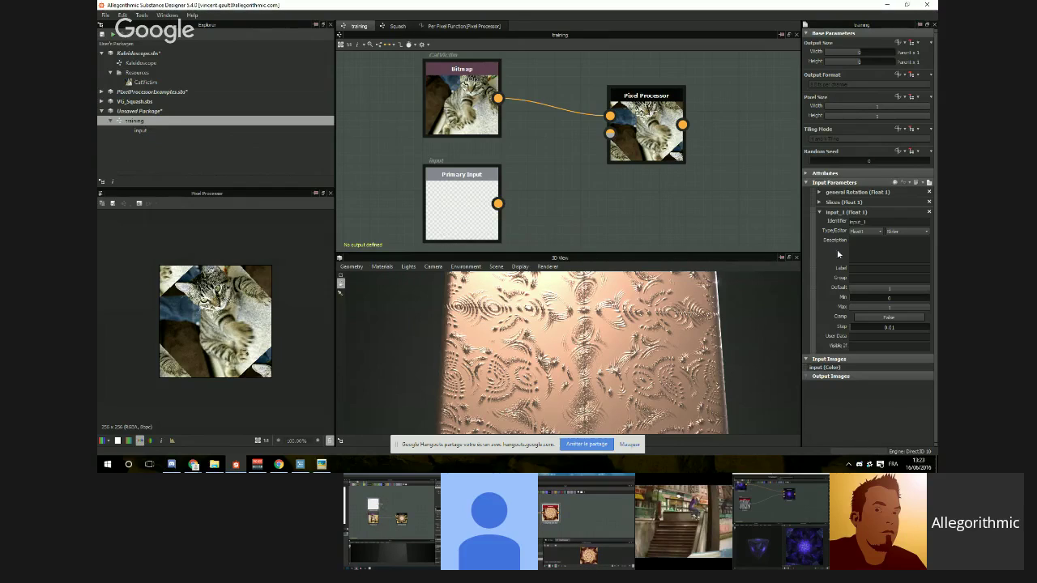
click(872, 232)
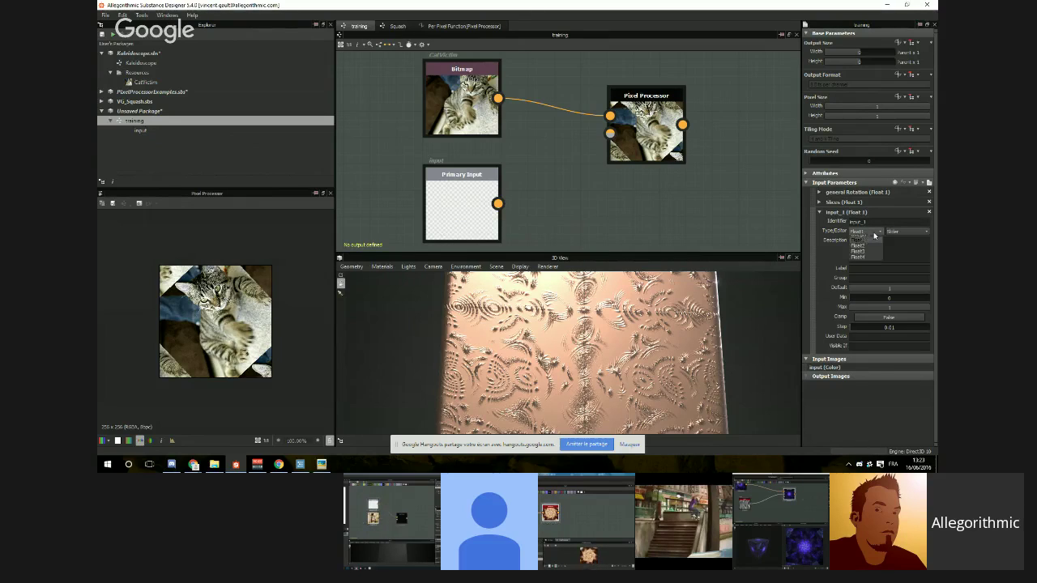
click(872, 245)
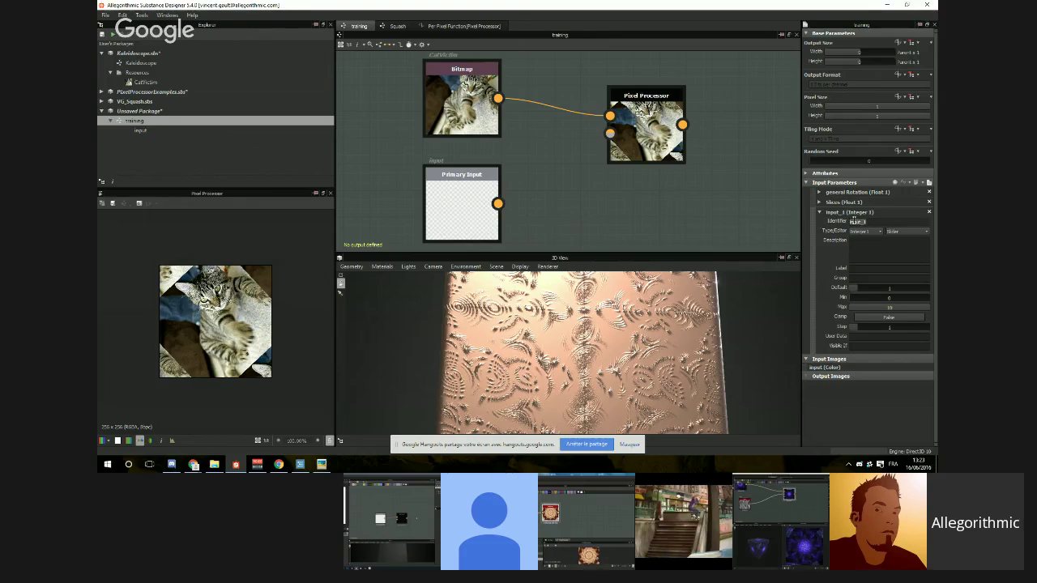
text(cPoint)
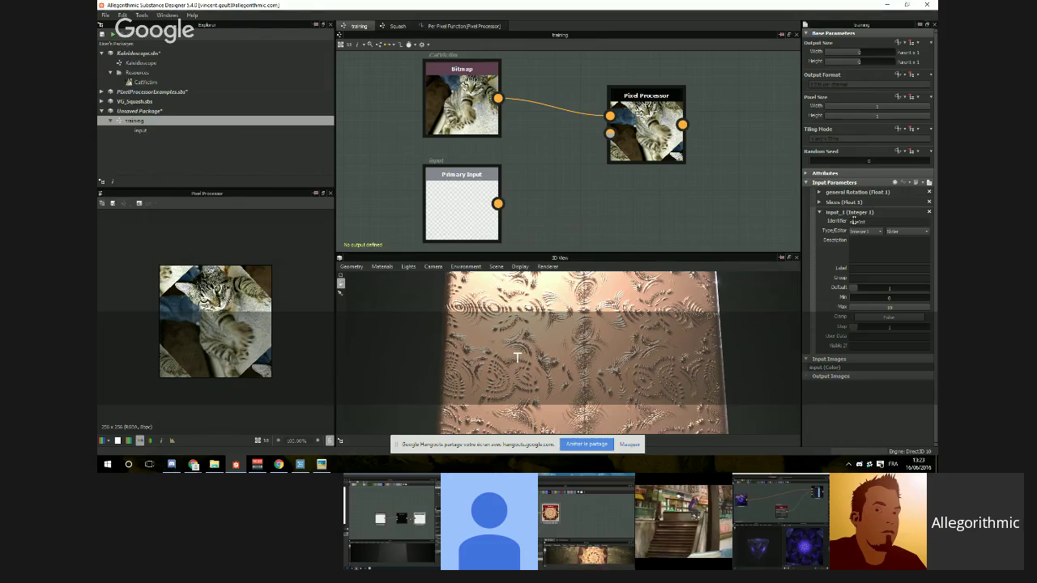
key(Return)
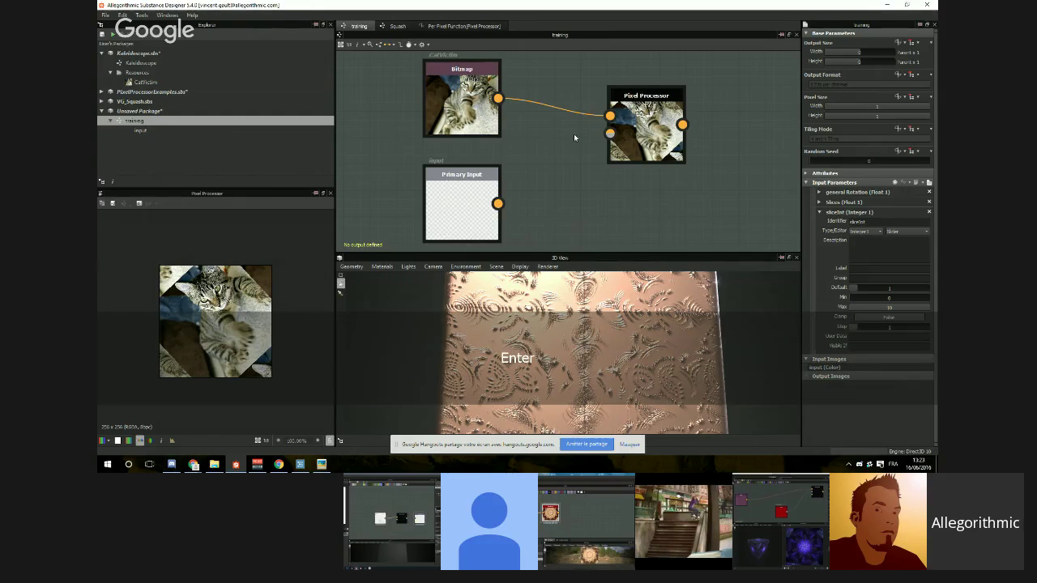
Step: In the Pixel Processor's per-pixel function, add a Get Integer node near the Slices node and make it read sliceInt
click(646, 134)
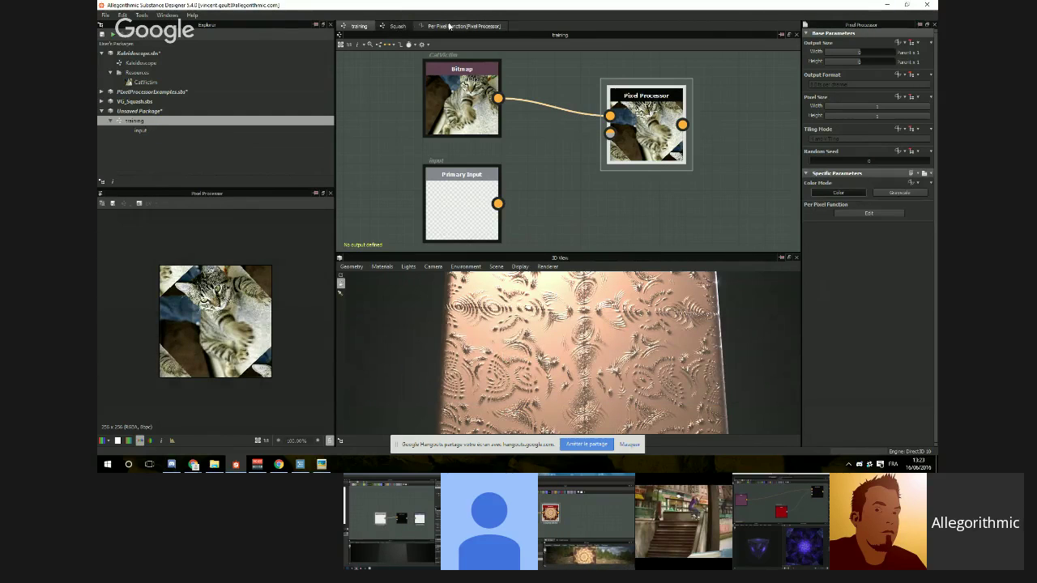
click(847, 213)
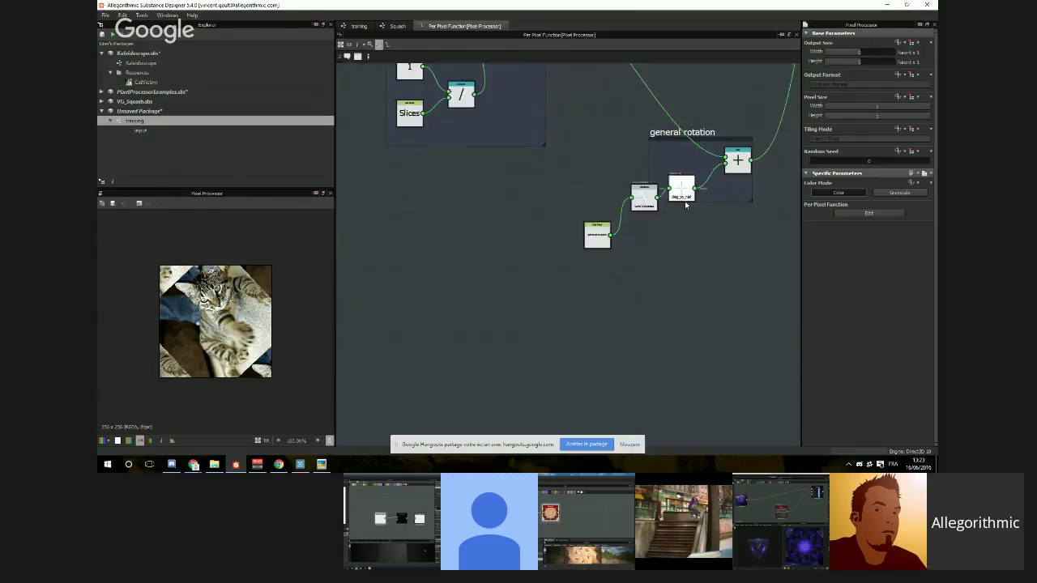
middle_drag(685, 202, 683, 249)
scroll(684, 250, up, 4)
middle_drag(380, 127, 729, 275)
scroll(684, 257, down, 3)
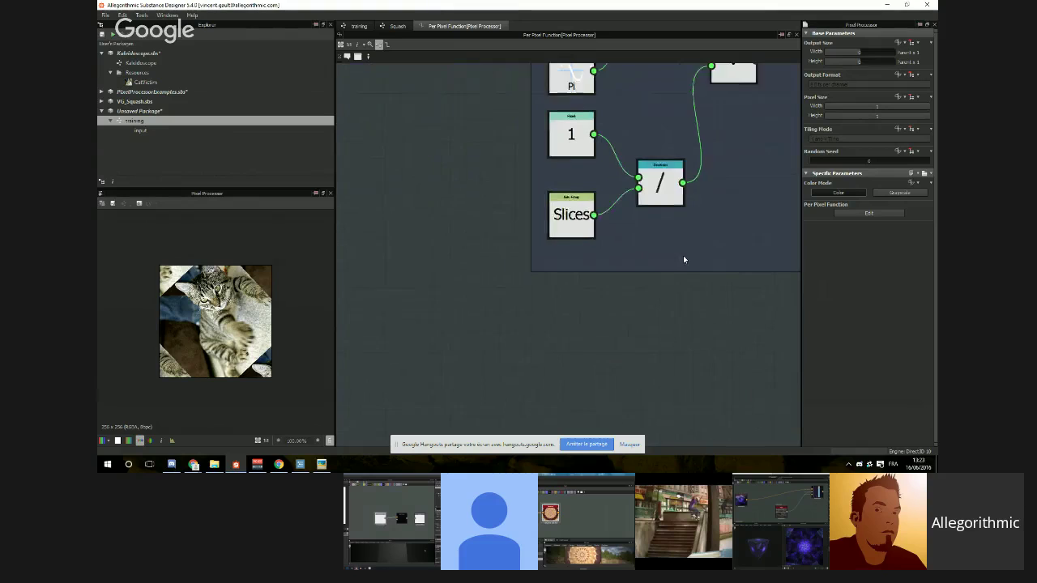
key(space)
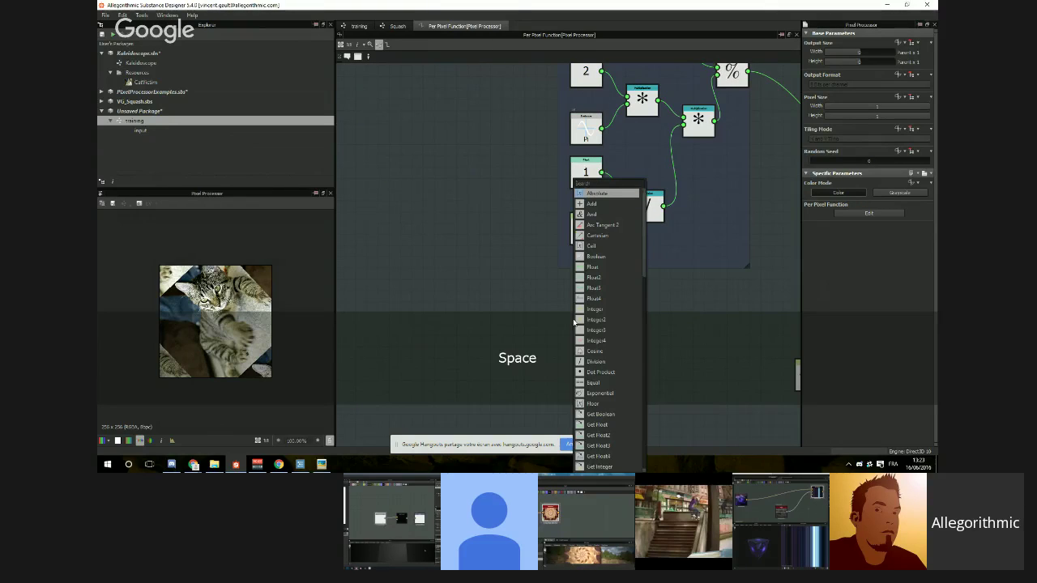
text(get )
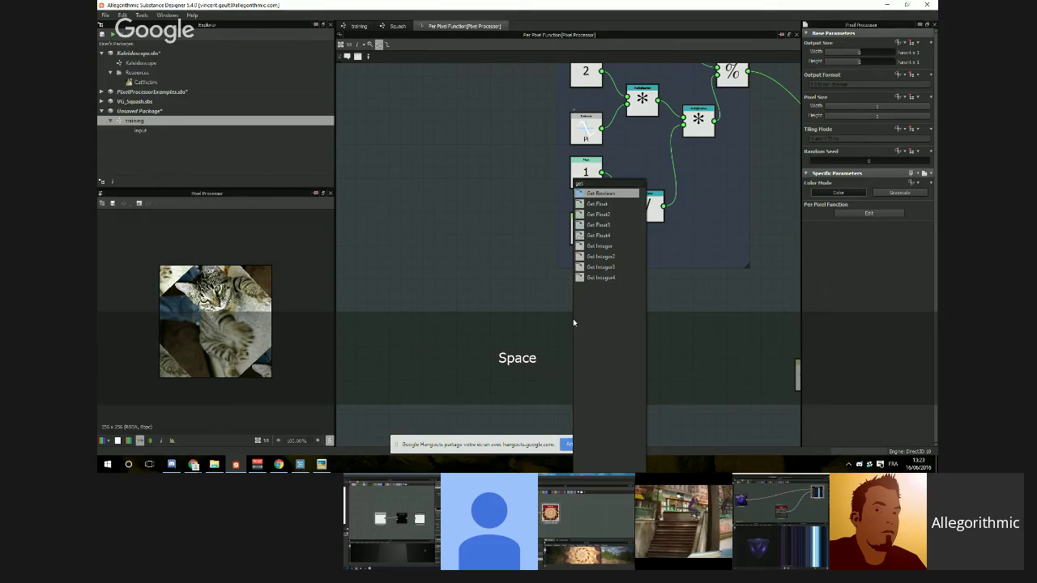
text(i)
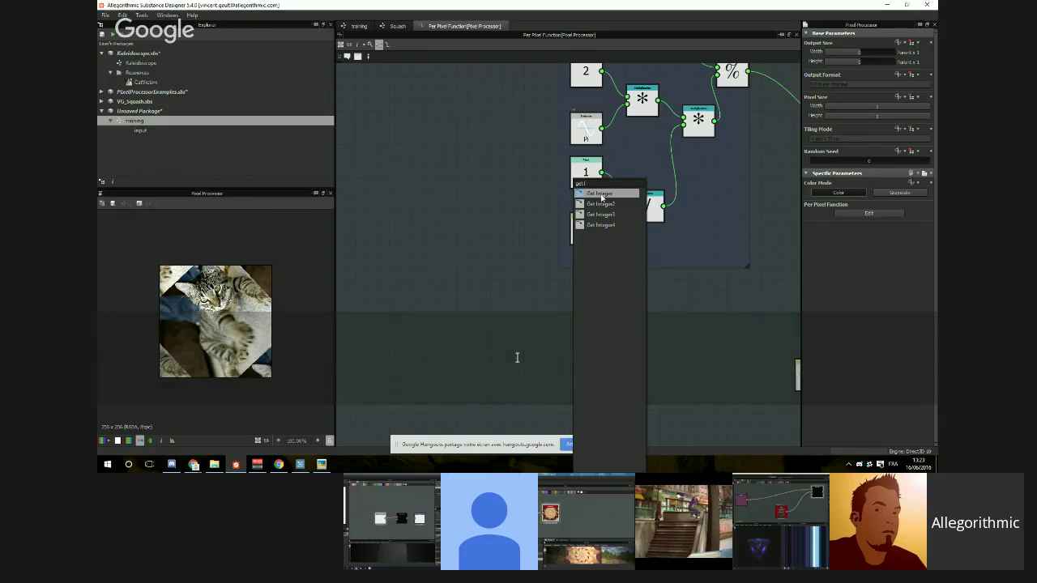
click(603, 197)
drag(577, 315, 508, 270)
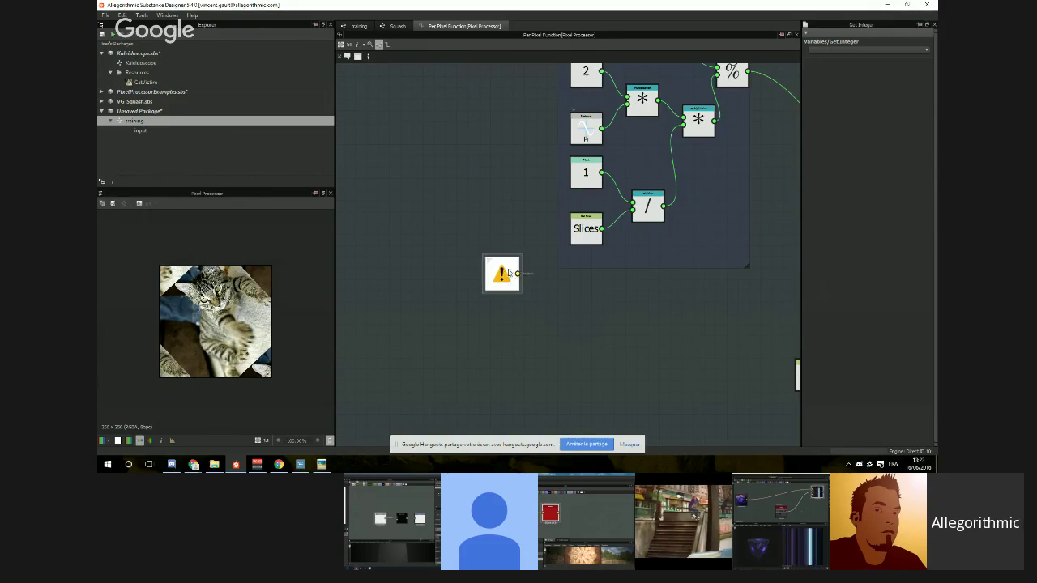
click(883, 50)
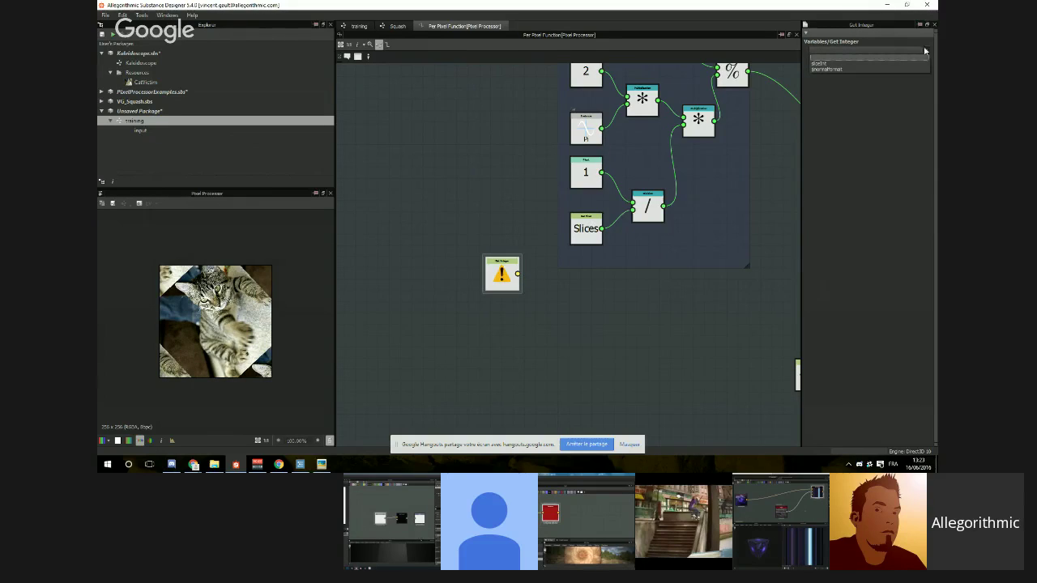
click(885, 64)
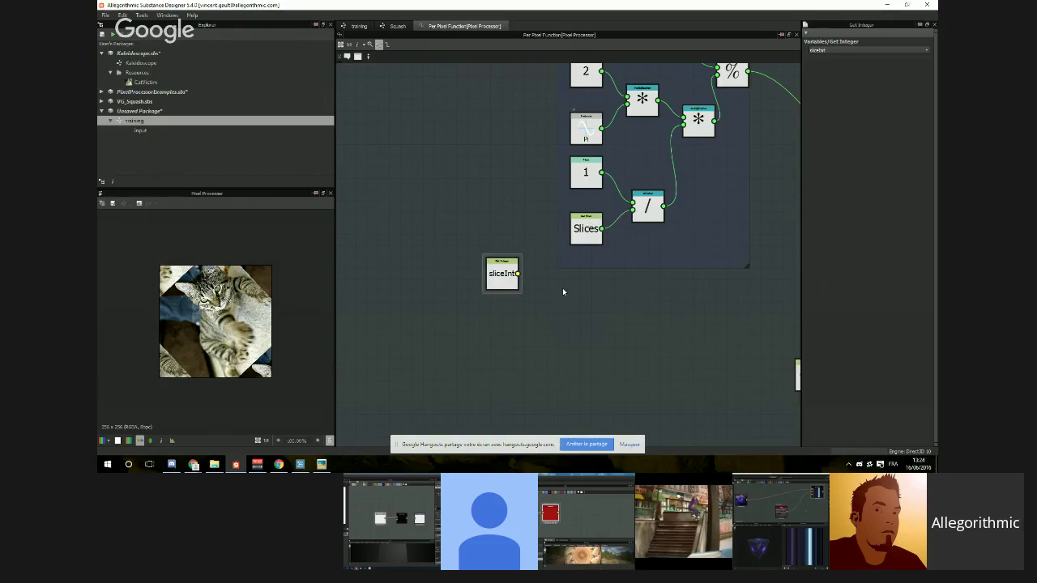
Step: Convert sliceInt with a To Float node, feed it into the Division in place of Slices, and align the two nodes
key(space)
text(to)
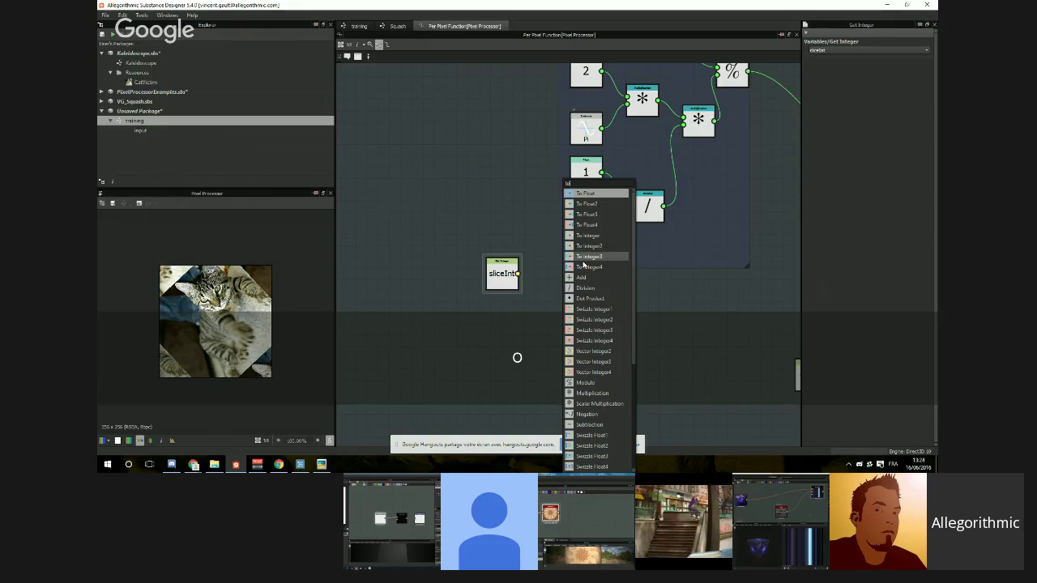
click(587, 194)
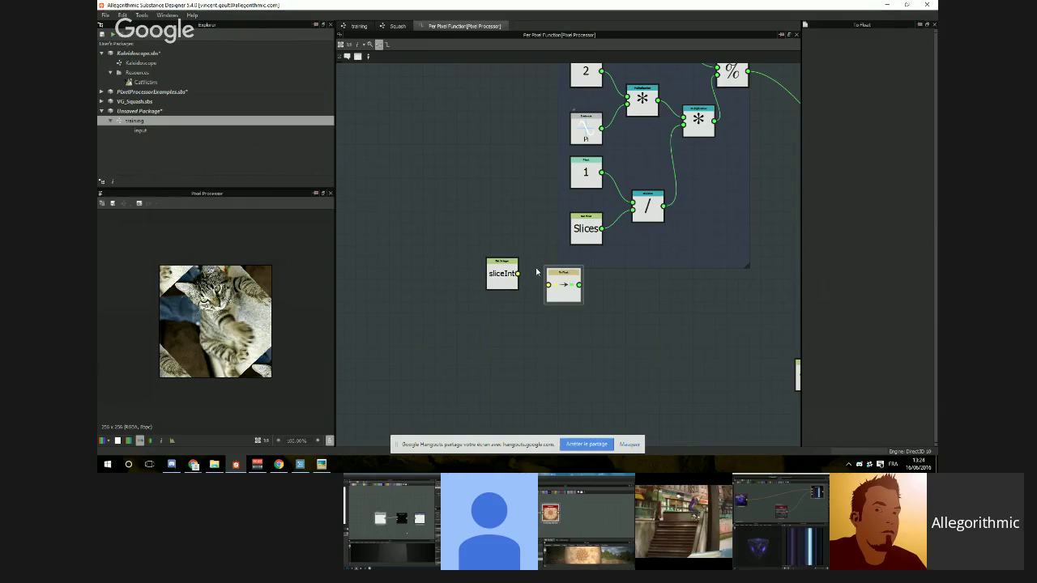
drag(578, 284, 633, 212)
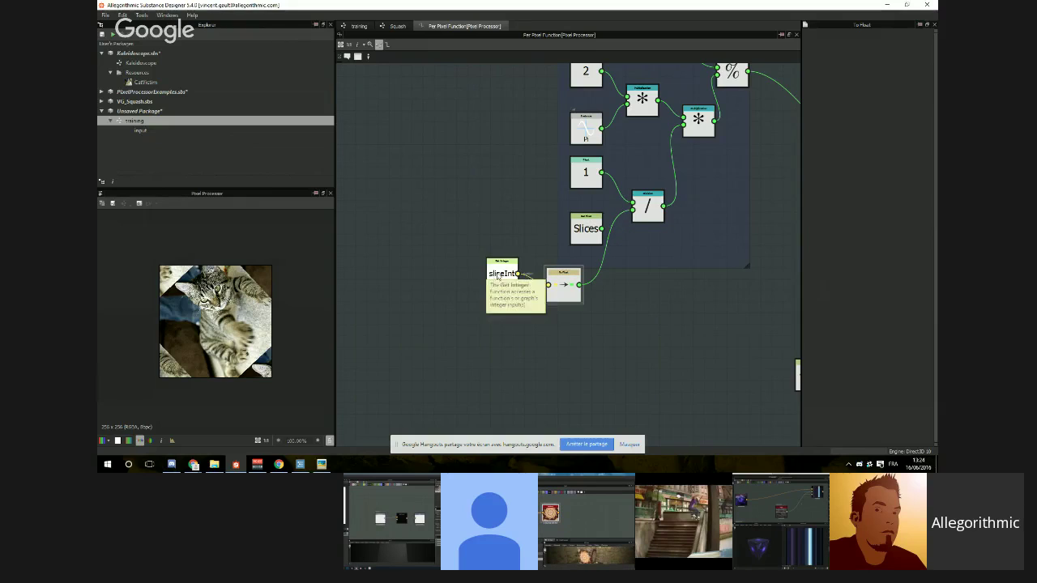
drag(487, 275, 503, 287)
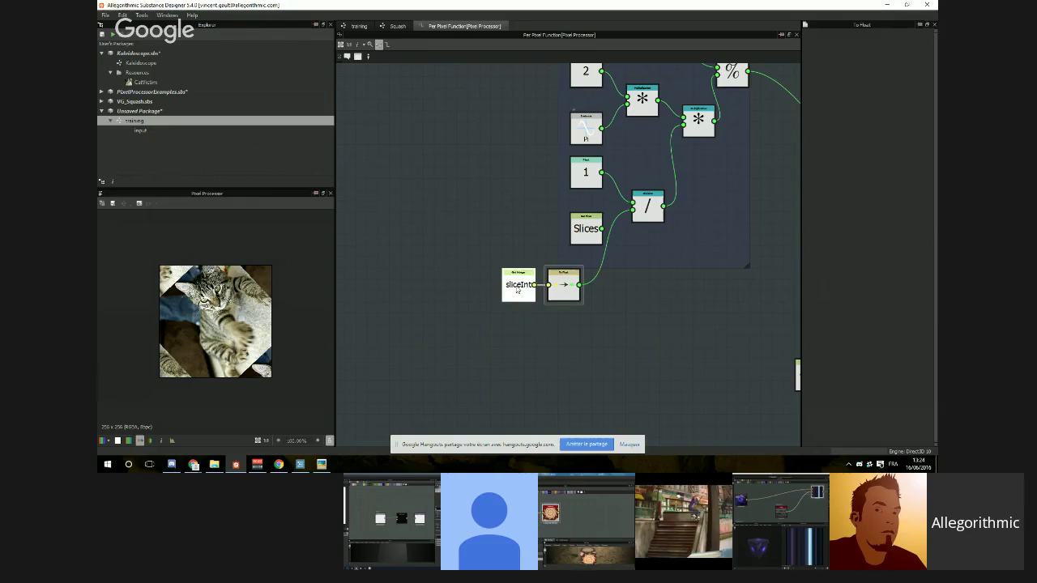
Step: Return to the training graph and preview its input parameters, testing a sliceInt value of 2
click(359, 26)
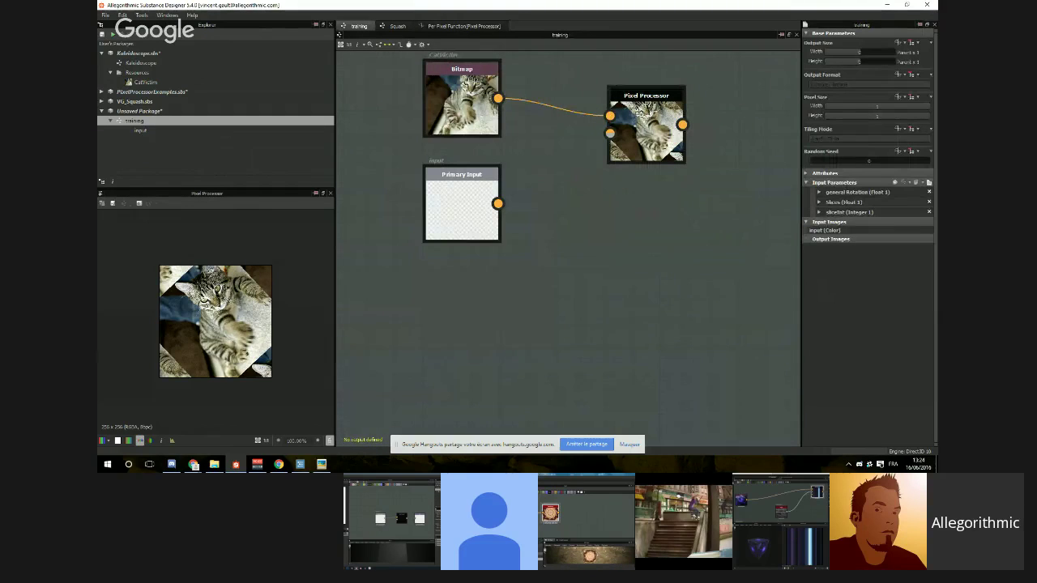
click(928, 183)
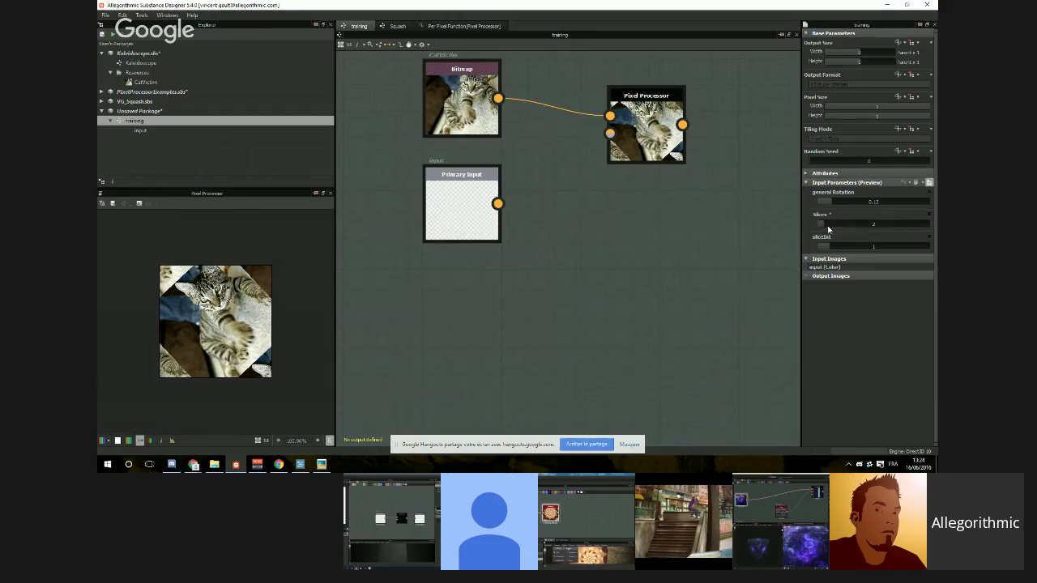
drag(833, 248, 856, 247)
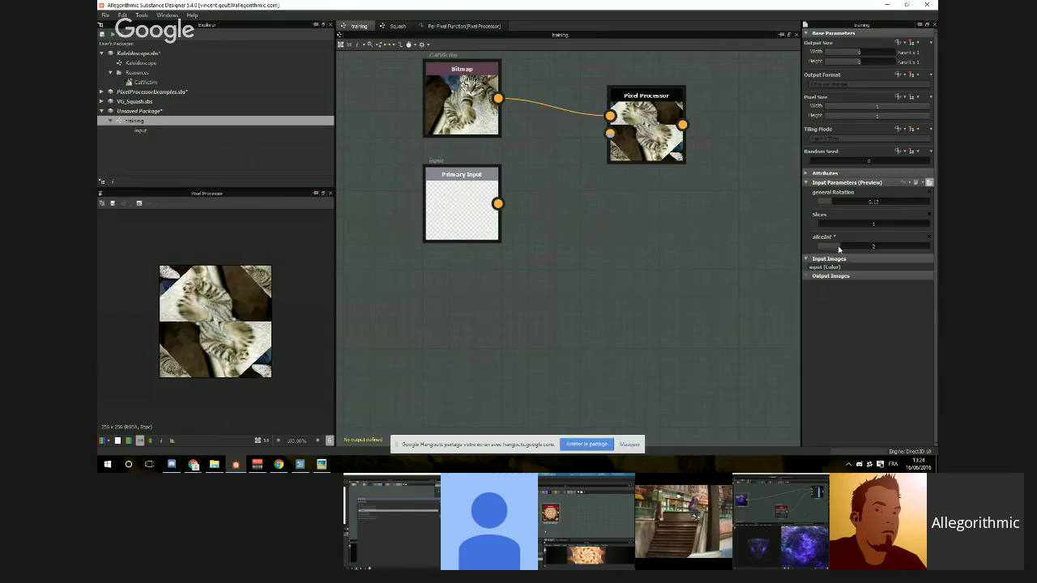
mouse_move(839, 250)
mouse_down()
mouse_move(820, 250)
mouse_move(847, 250)
mouse_move(821, 253)
mouse_move(854, 237)
mouse_up()
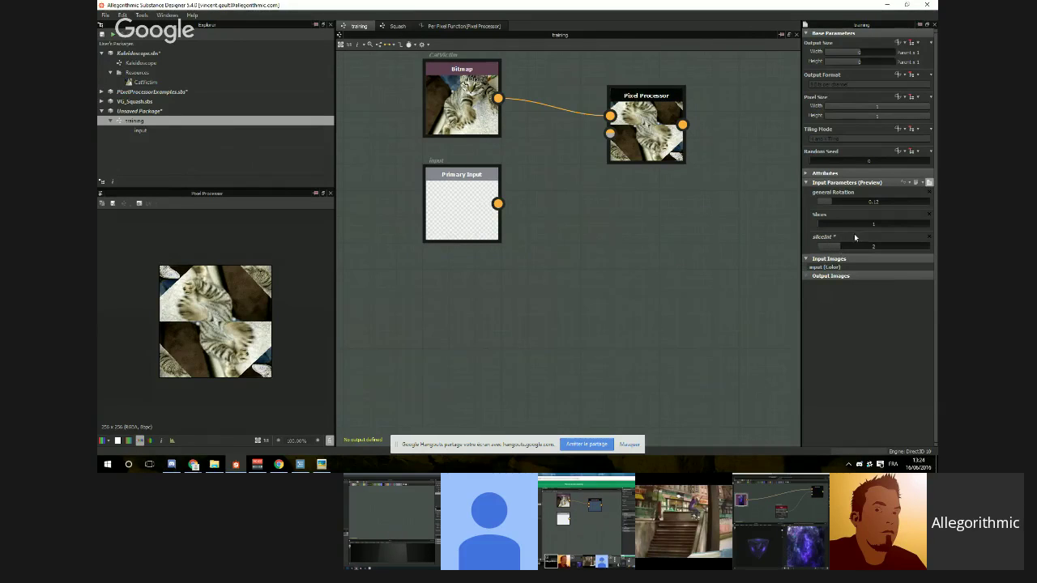
Step: Set the minimum of the training graph's sliceInt input parameter to 1
click(836, 245)
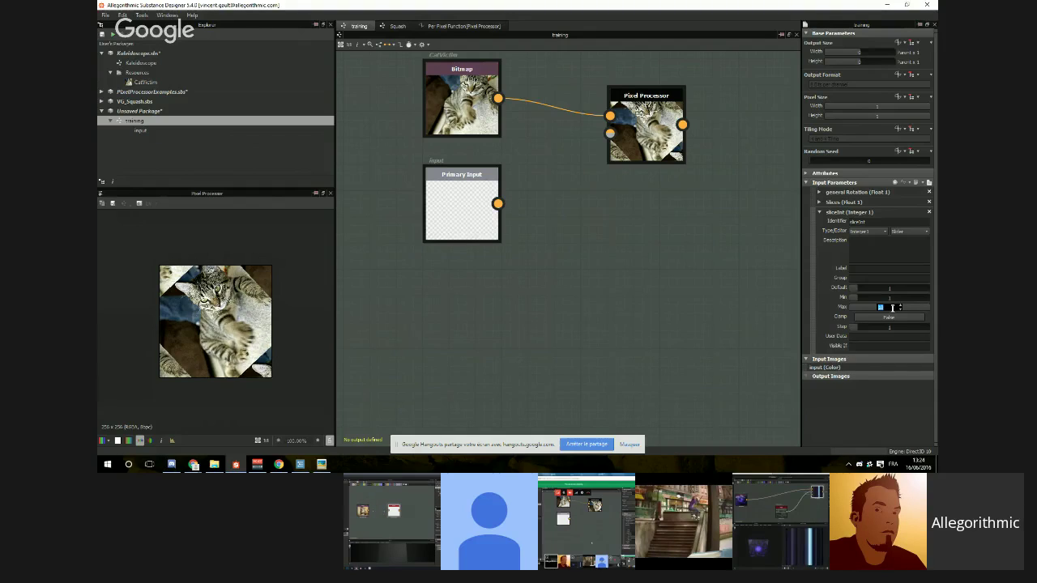
key(Return)
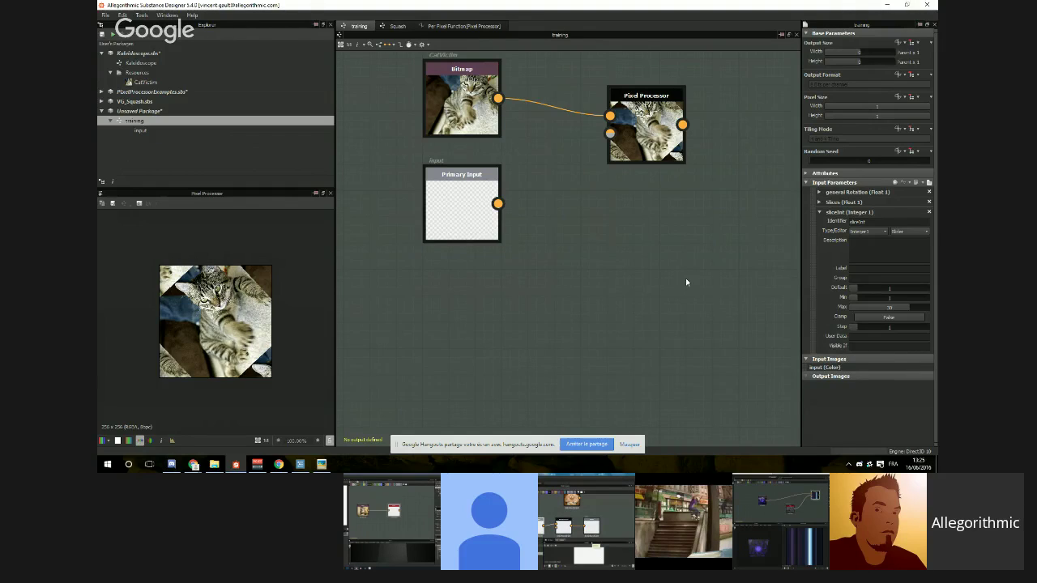
key(space)
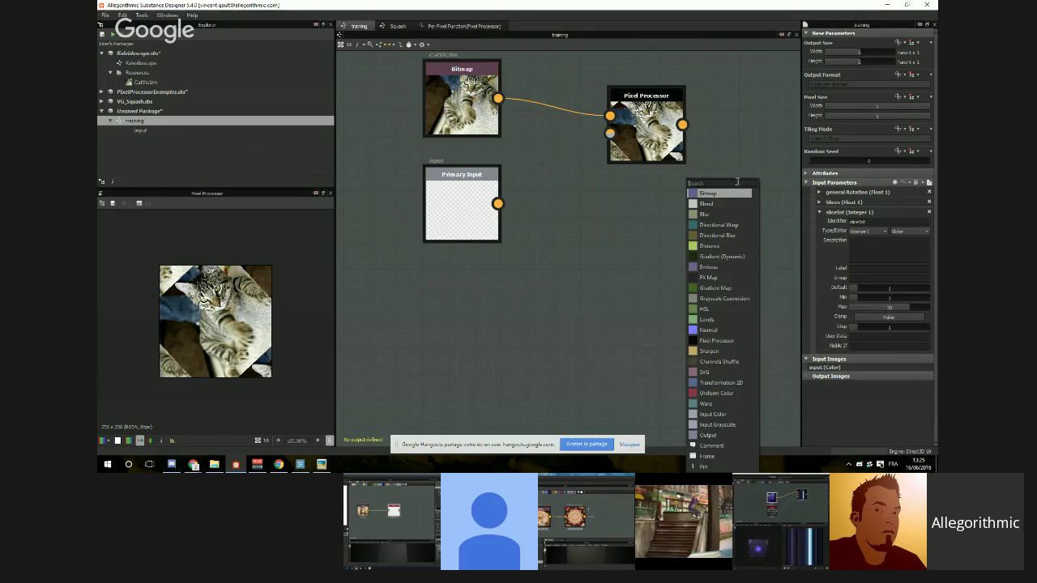
click(592, 216)
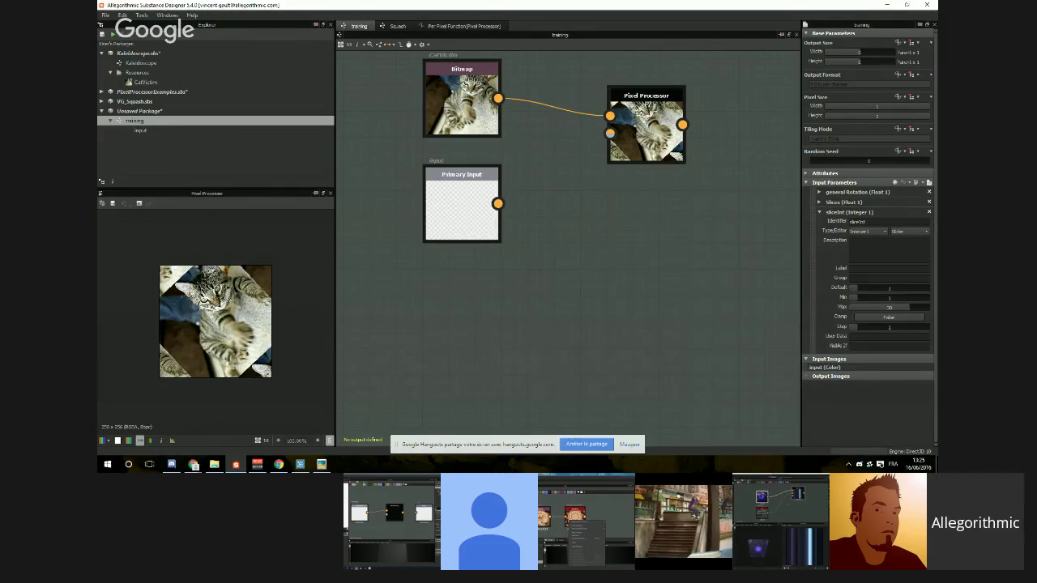
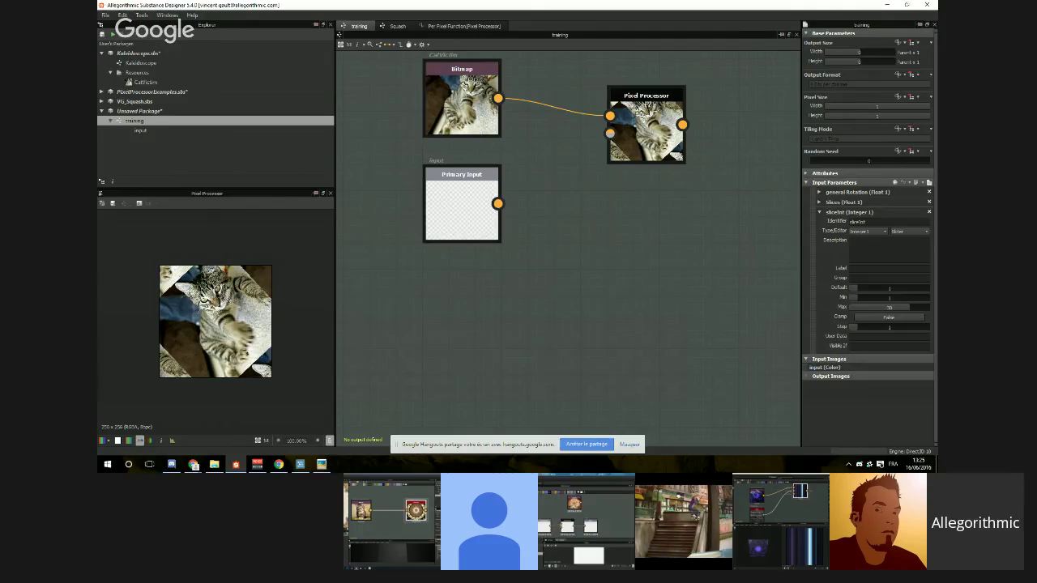
Step: Open the PixelProcessor graph and the Test graph of the PixelProcessor package, and examine the kaleidoscope instance applied to the cat bitmap
double_click(161, 392)
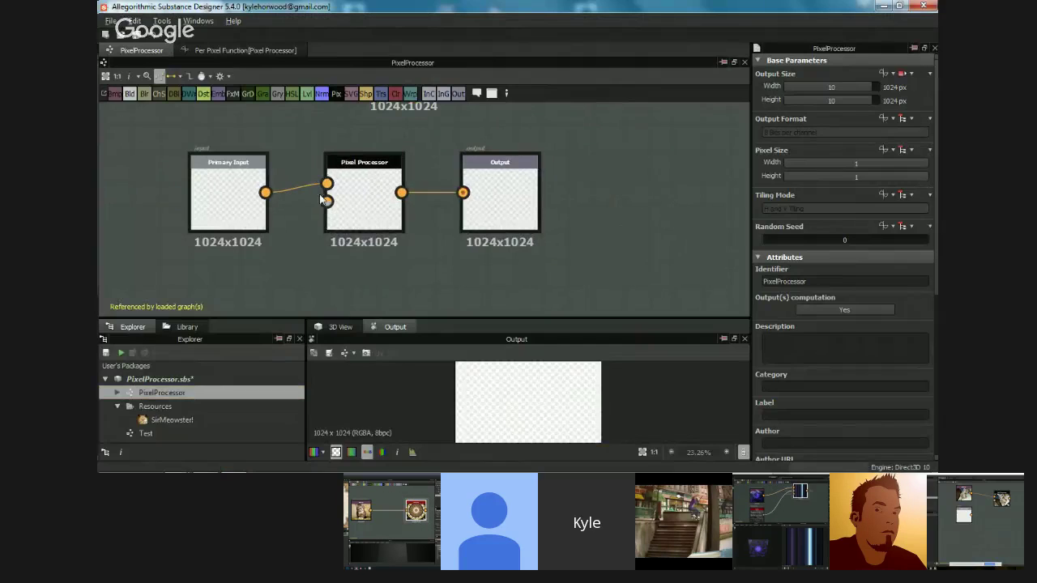
middle_drag(527, 254, 546, 259)
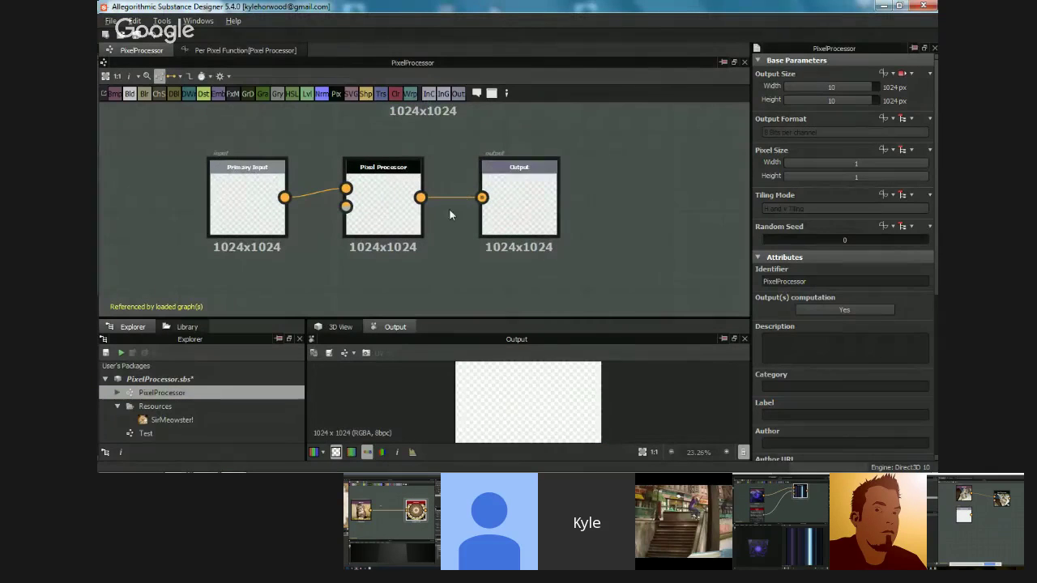
middle_drag(533, 207, 540, 222)
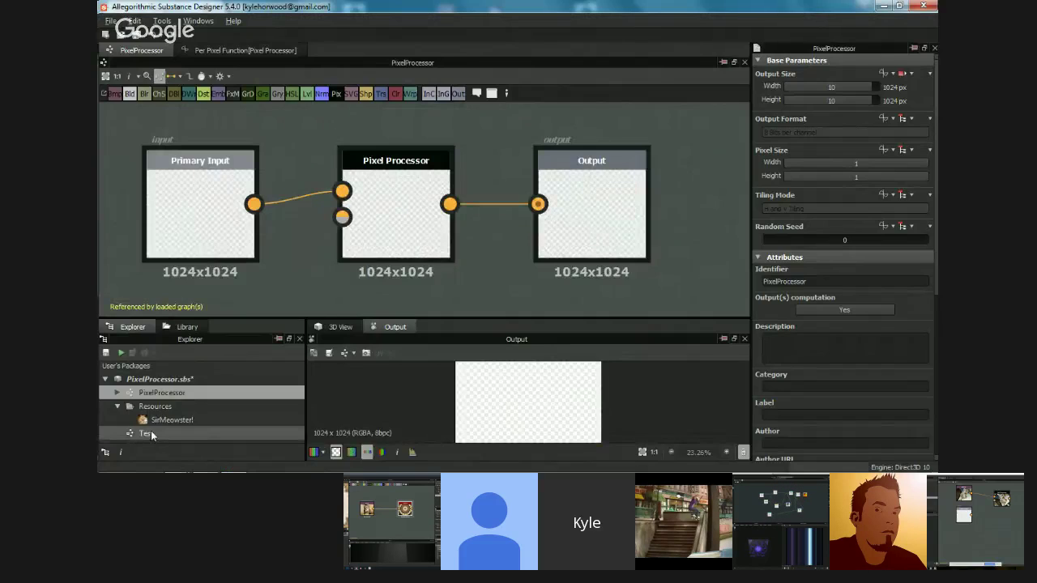
double_click(150, 430)
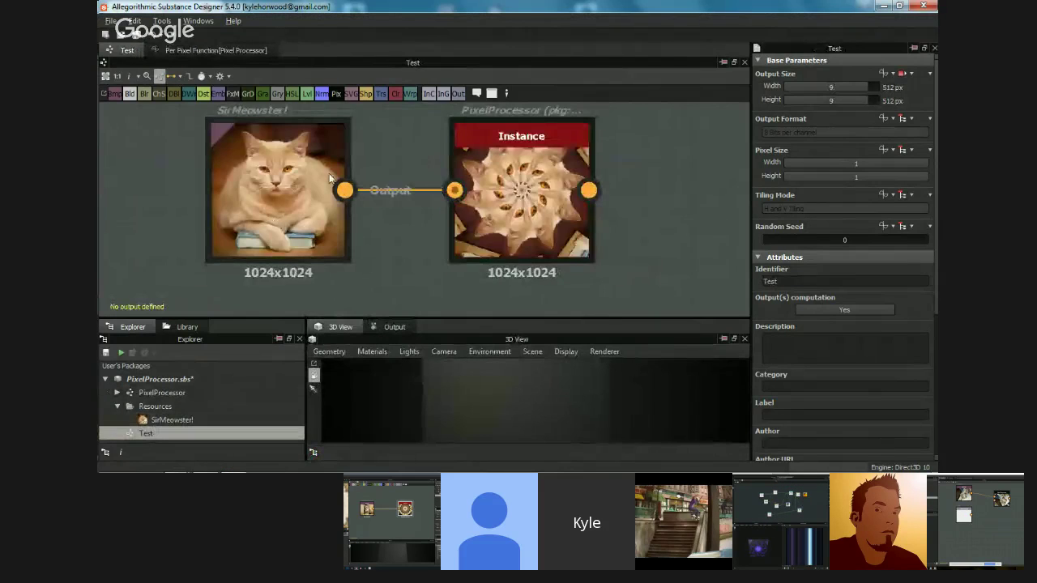
click(161, 380)
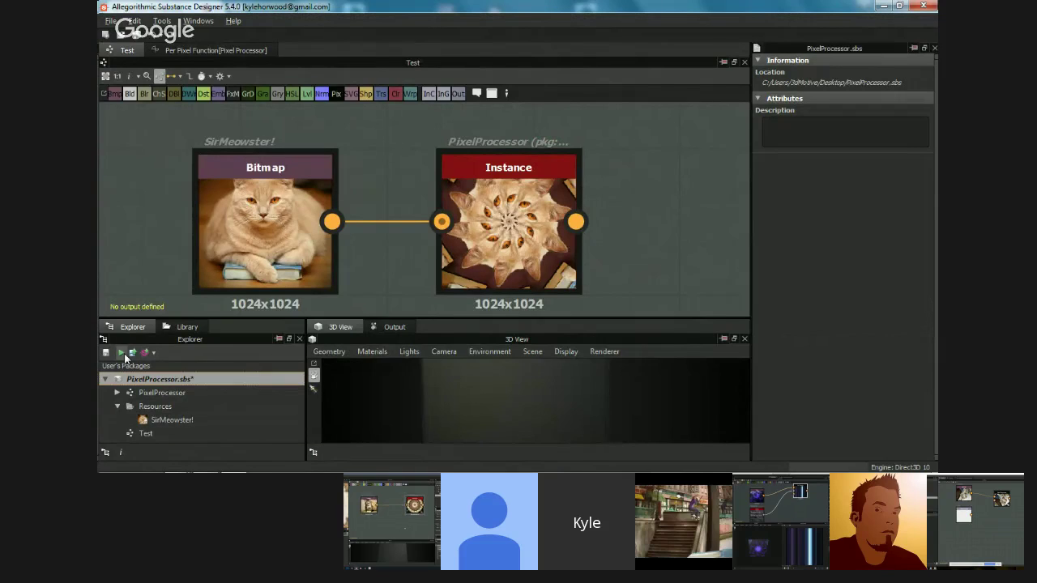
scroll(520, 207, down, 3)
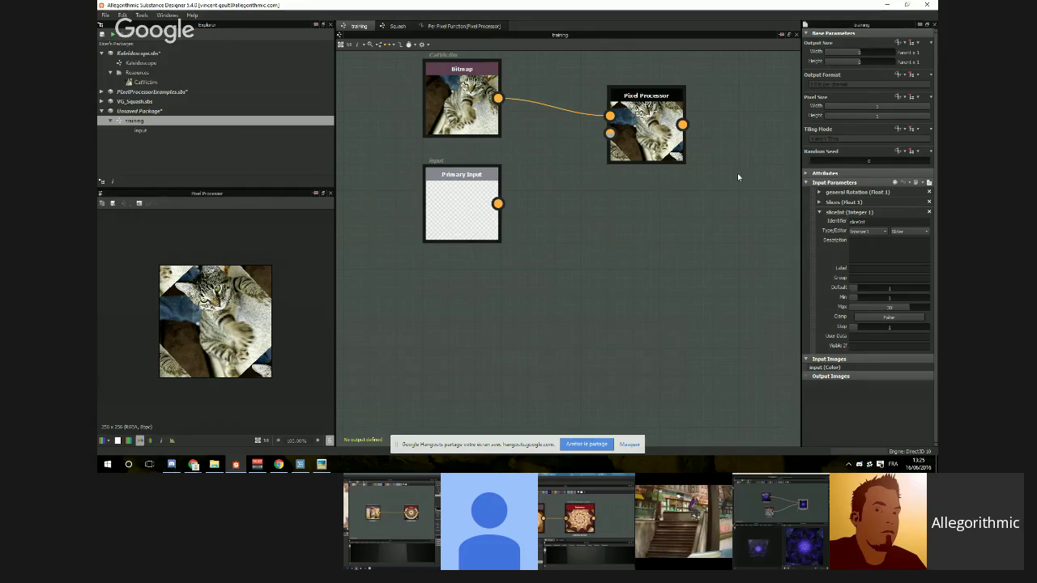
Step: Move the Pixel Processor node of the training graph closer to the Bitmap node, level with it
middle_drag(737, 176, 737, 247)
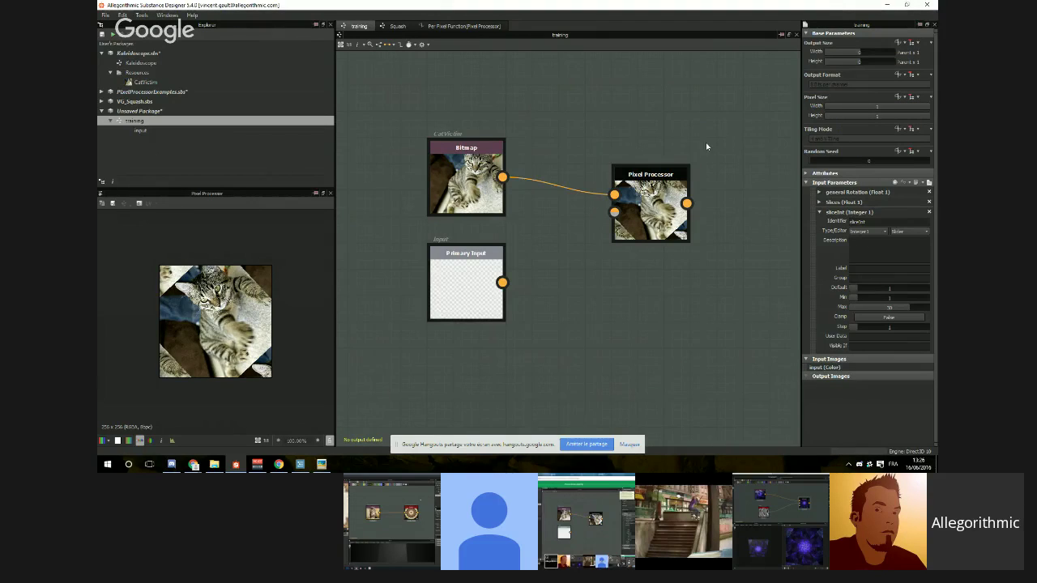
middle_drag(530, 185, 557, 175)
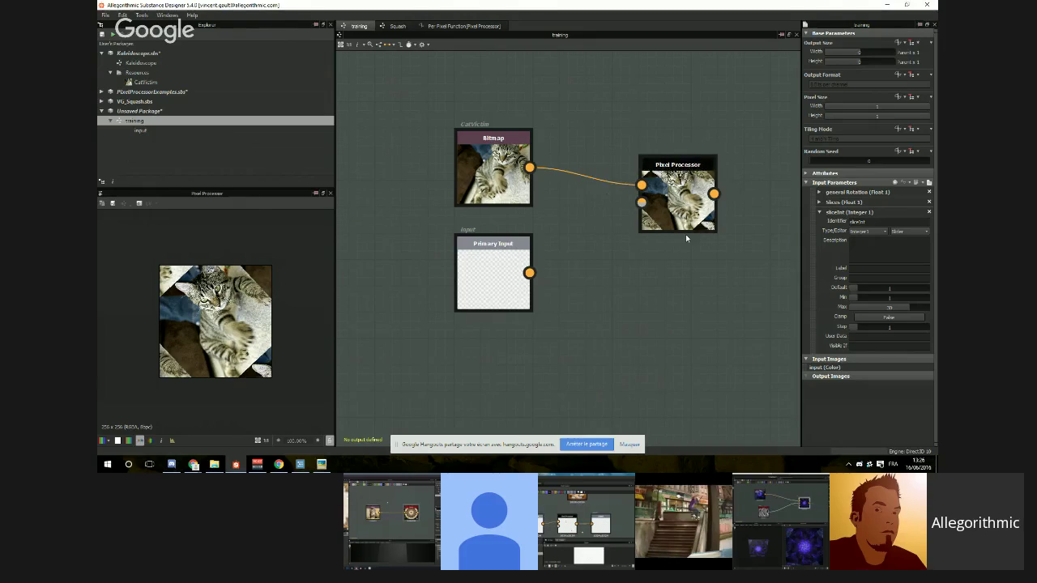
drag(687, 190, 630, 163)
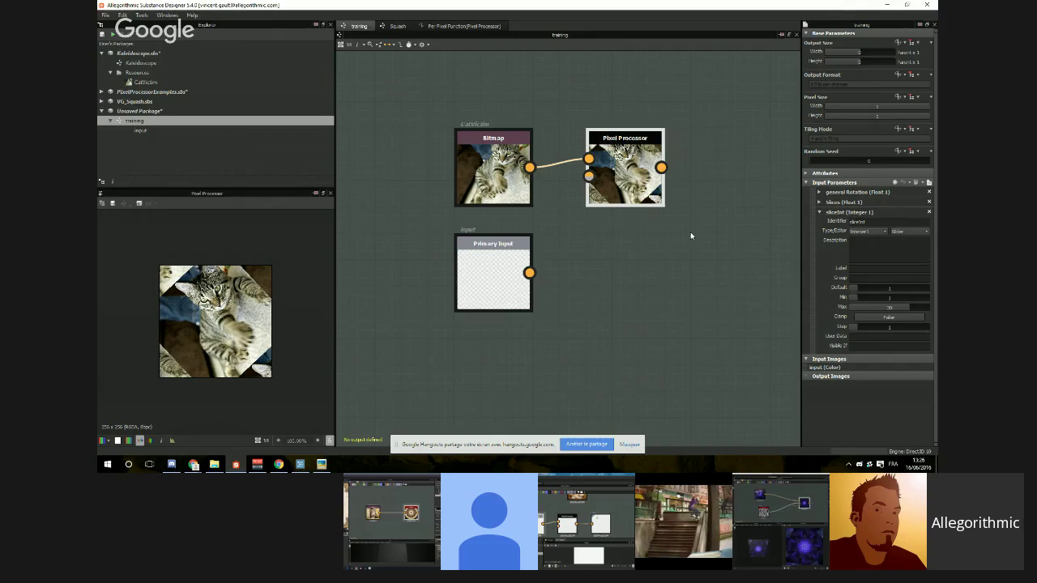
scroll(656, 290, down, 4)
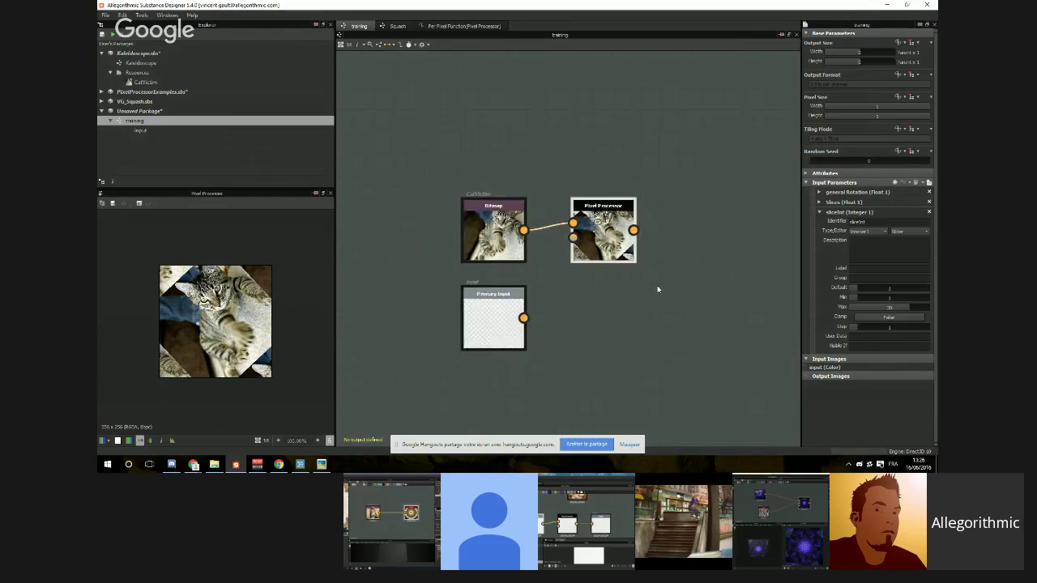
scroll(653, 294, up, 3)
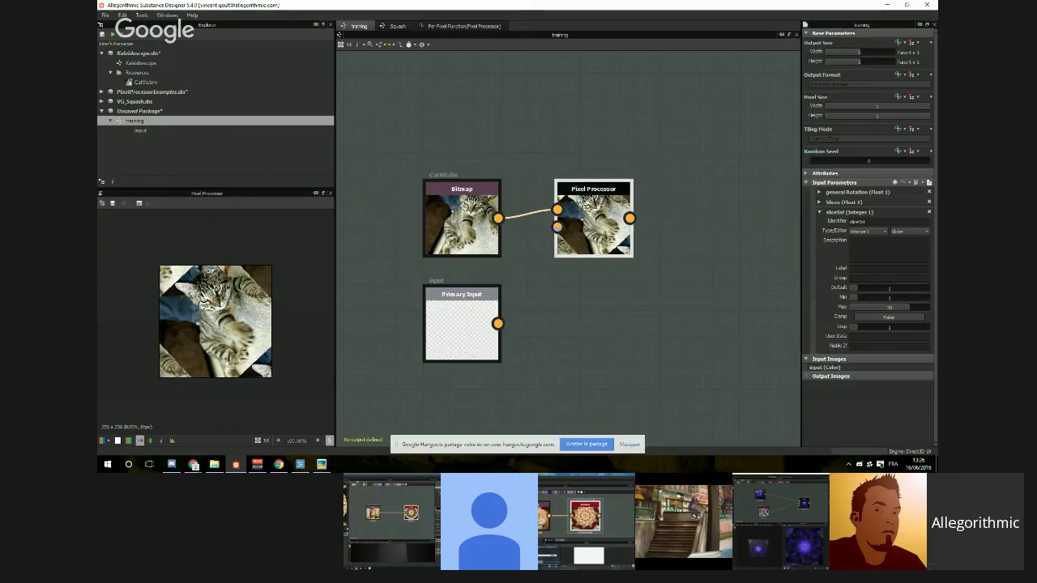
Step: Create a new graph in a new package from the Painter Filter (generic) template, keeping the name New Graph
click(106, 15)
click(120, 28)
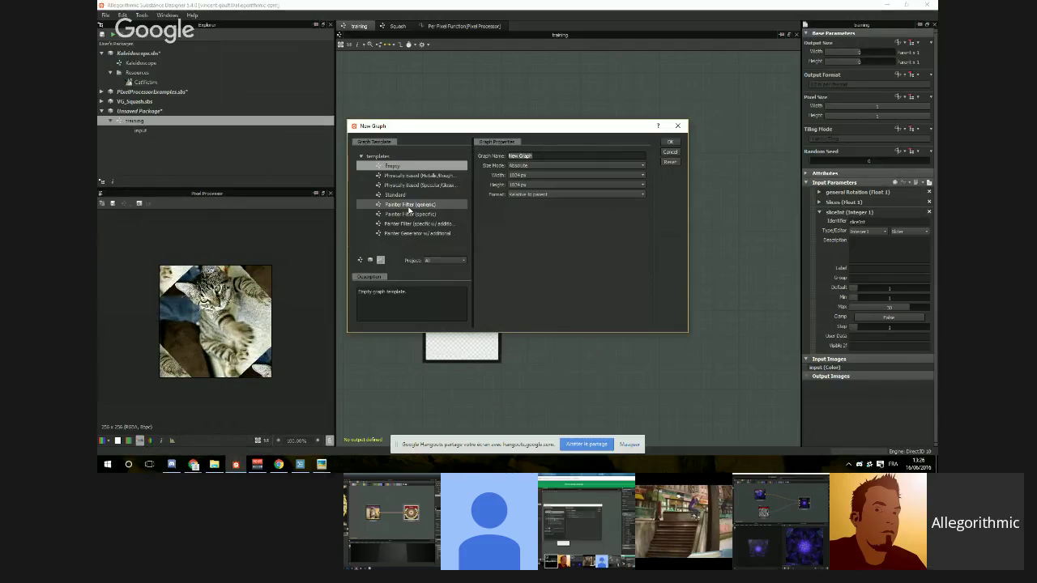
click(359, 223)
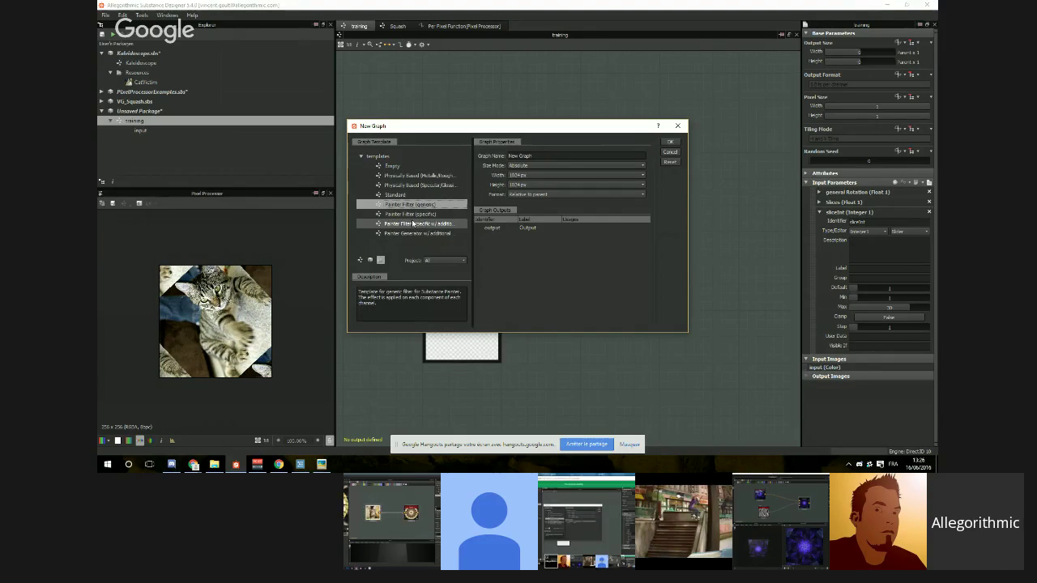
click(414, 216)
click(412, 206)
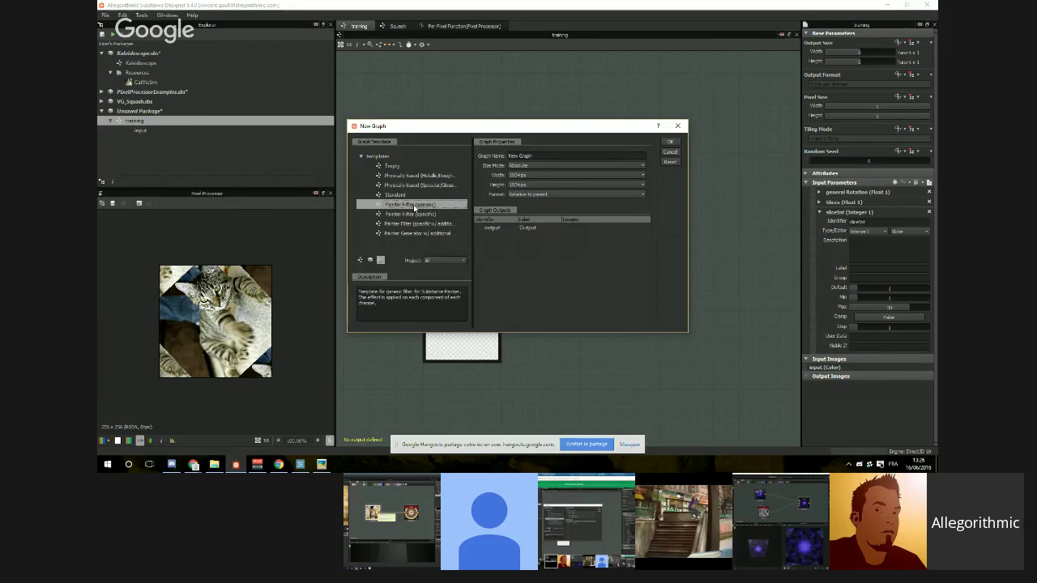
click(670, 141)
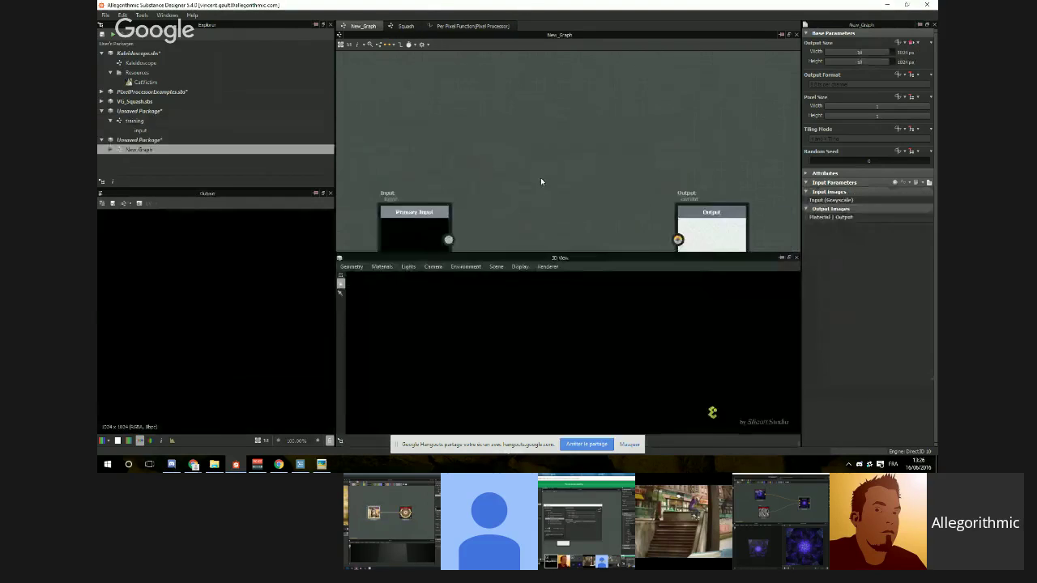
Step: Set the new graph's output size width and height to be relative to the parent
middle_drag(540, 177, 548, 108)
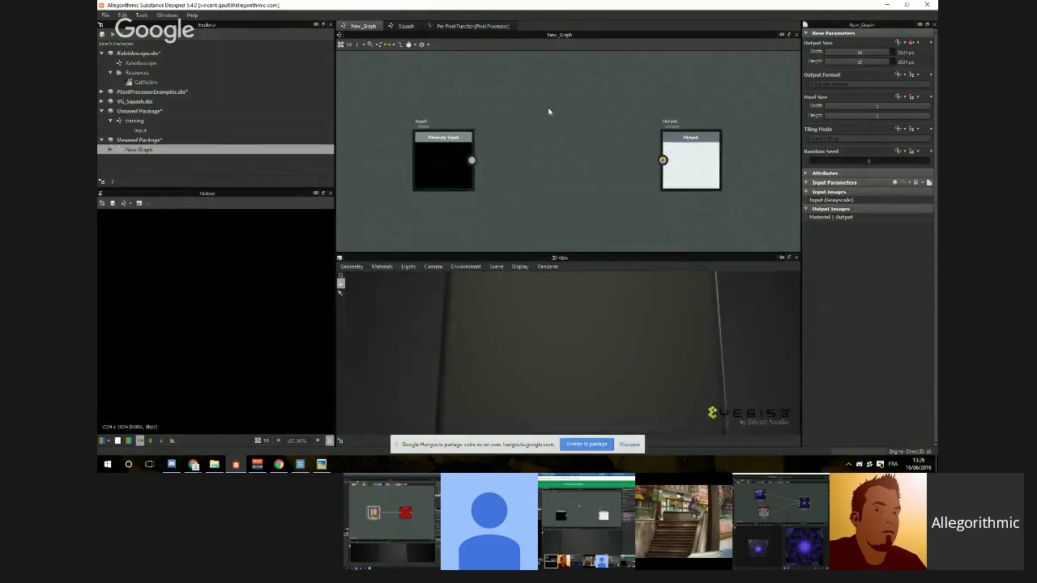
click(911, 42)
click(905, 53)
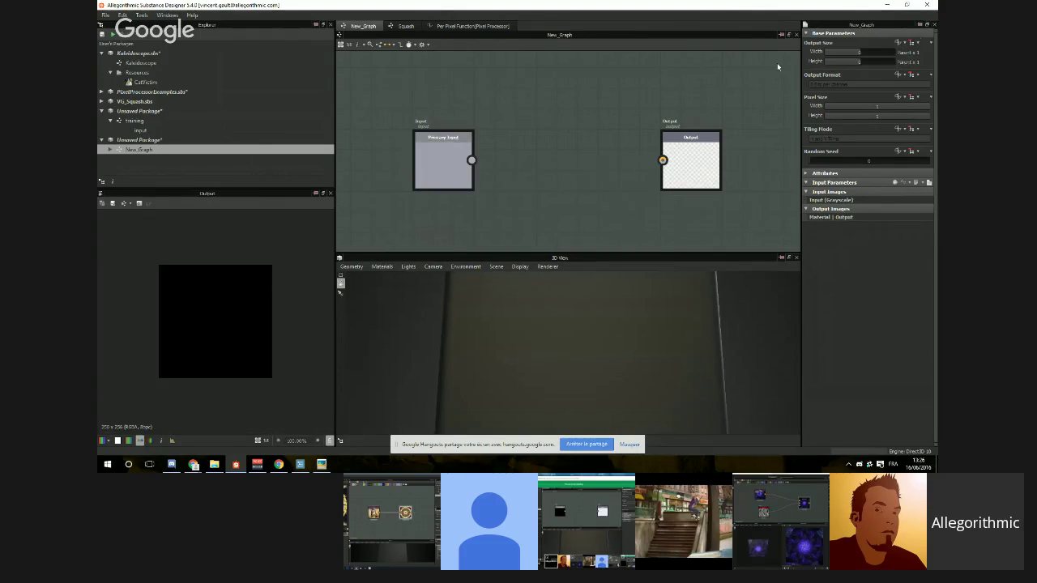
Step: Move the Primary Input node farther from the Output node to make room between them
drag(447, 158, 405, 155)
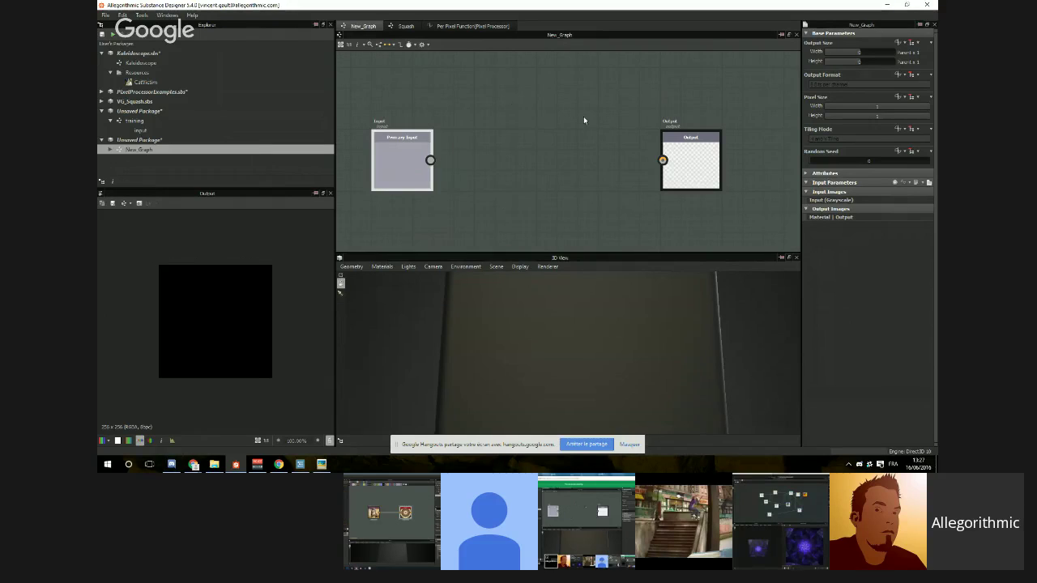
scroll(407, 149, up, 2)
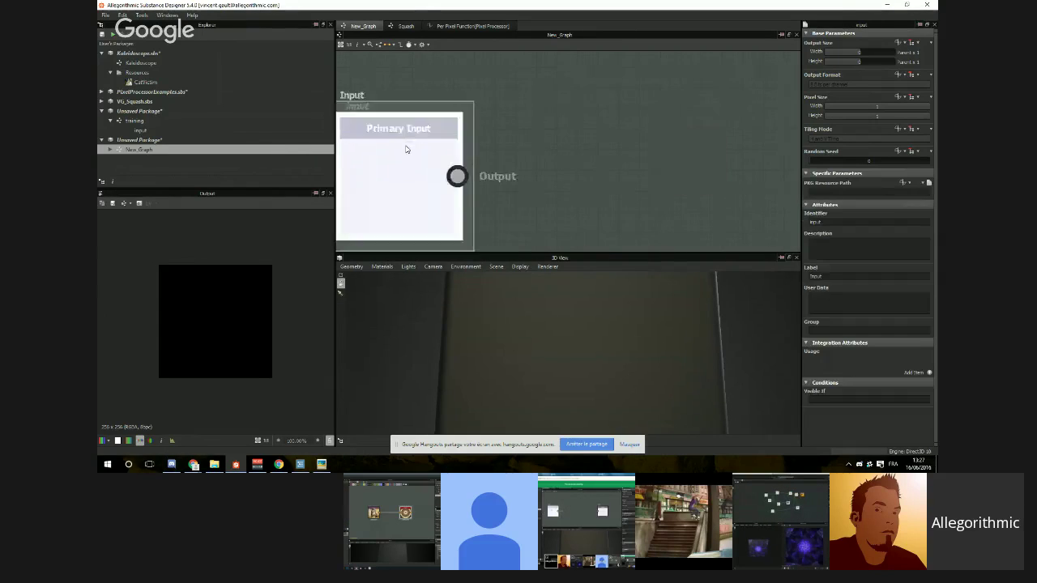
scroll(407, 148, down, 1)
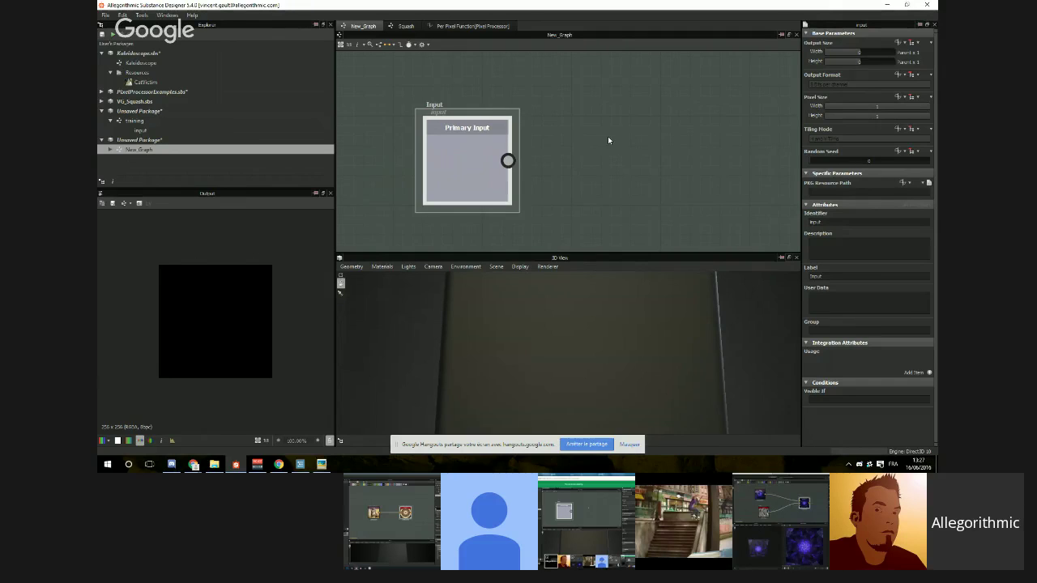
key(f)
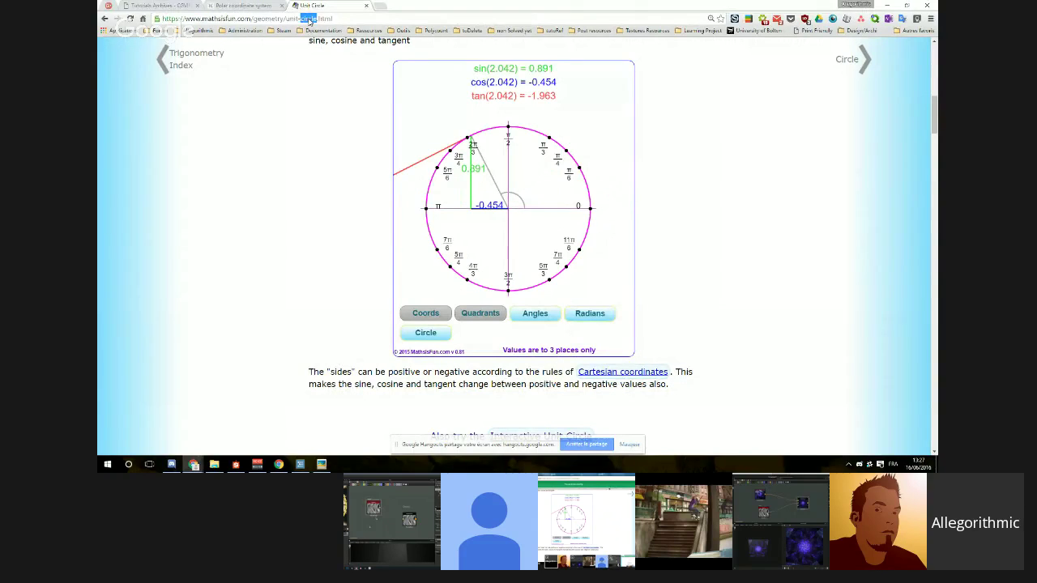
Step: Switch to the browser, open share.allegorithmic.com and browse the Filters/Effects category
click(308, 18)
text(share.allegorithmic.com)
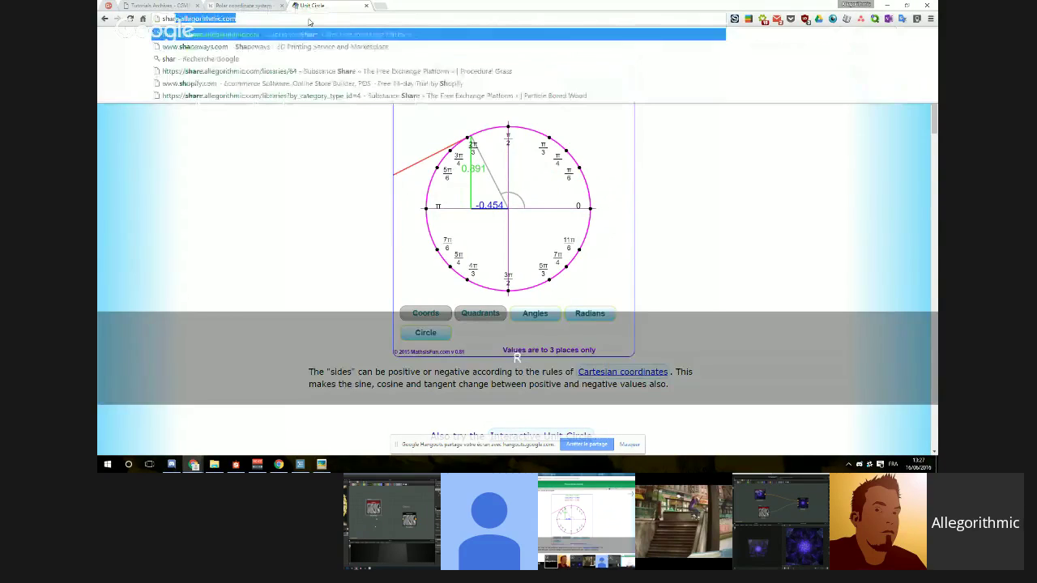
key(Return)
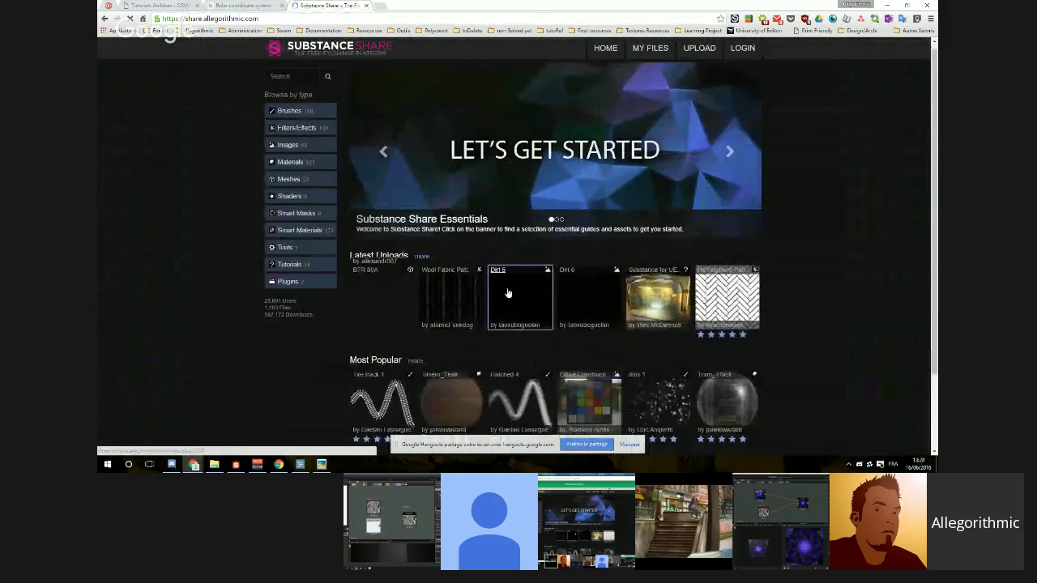
scroll(509, 294, down, 2)
scroll(321, 154, up, 1)
scroll(320, 154, up, 1)
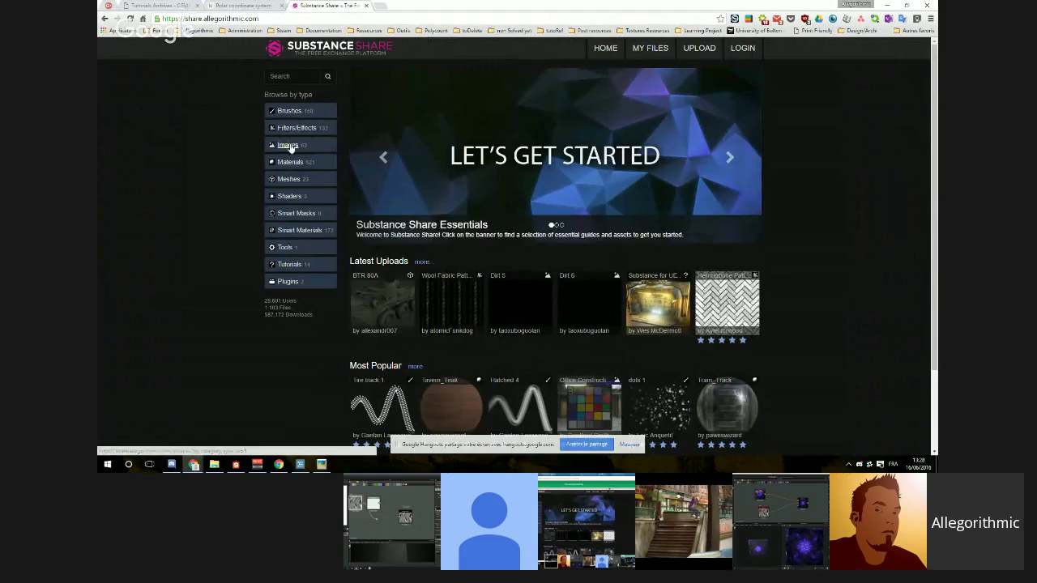
click(299, 130)
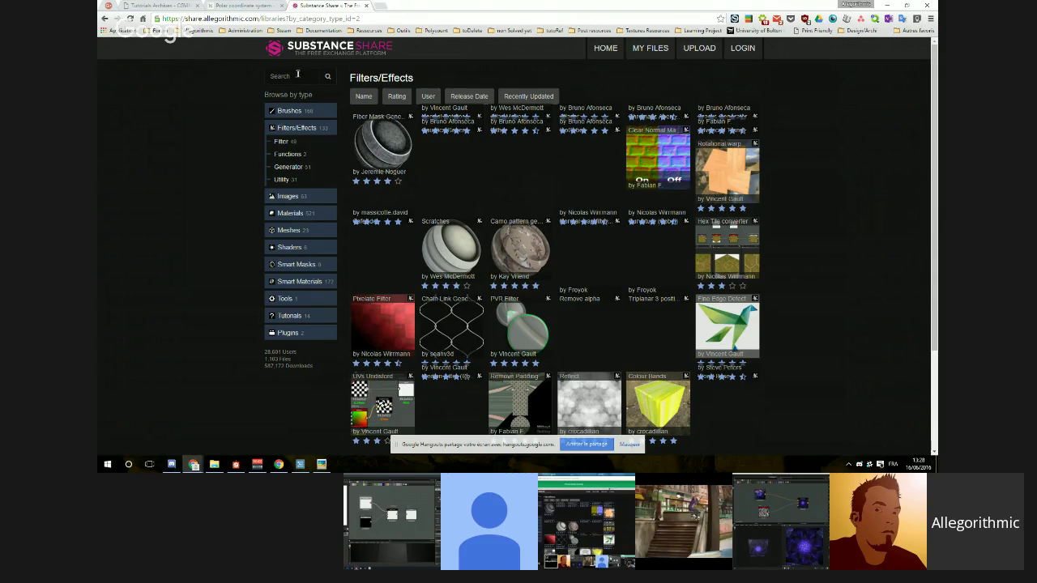
Step: Open the Substance Store at store.allegorithmic.com
click(341, 18)
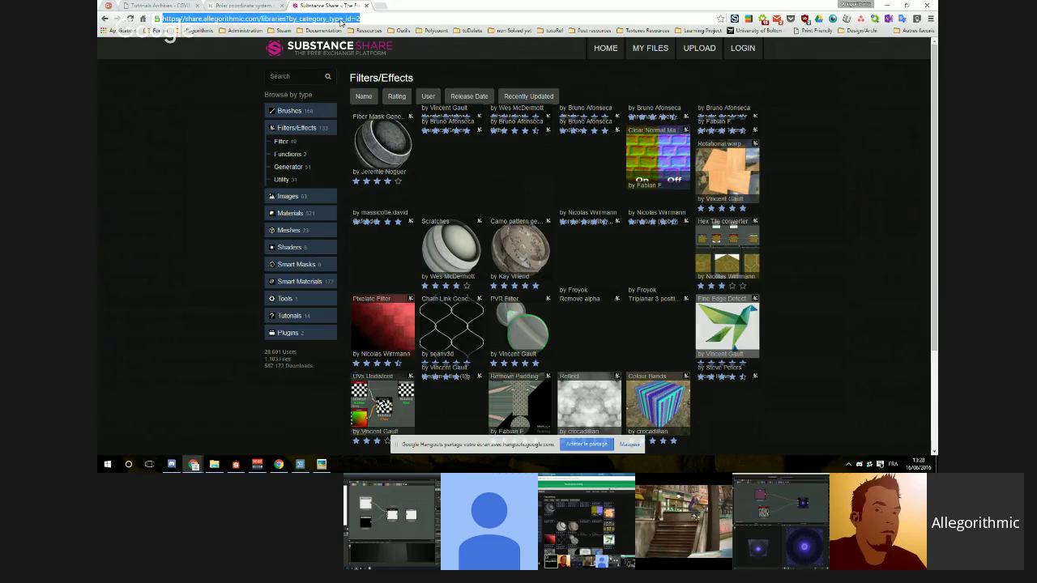
text(store.allegorithmic.com)
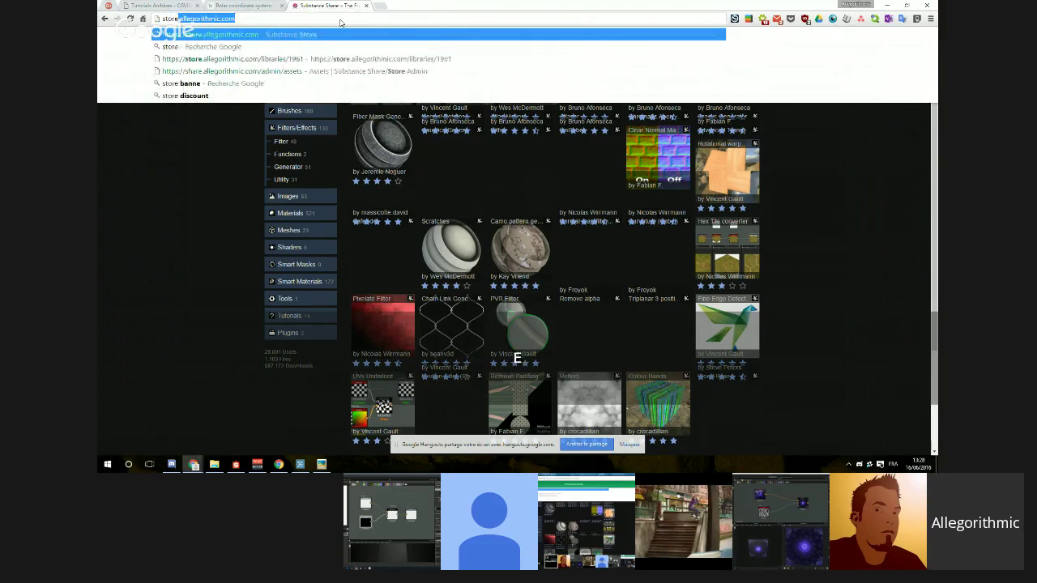
key(Return)
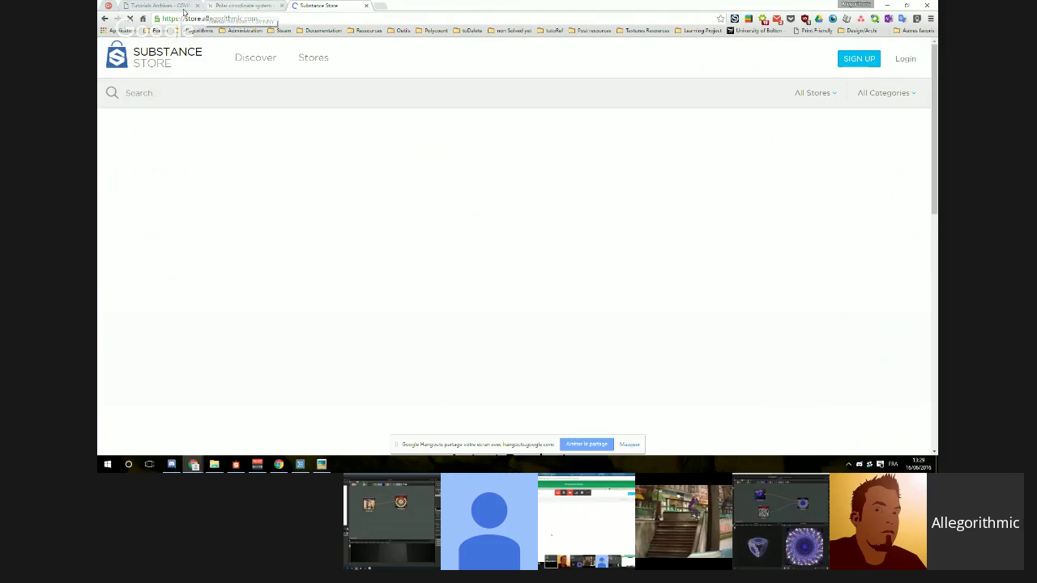
Step: Browse the blog's Tutorials category with its site menu expanded, and close that page to return to the Substance Store
click(154, 6)
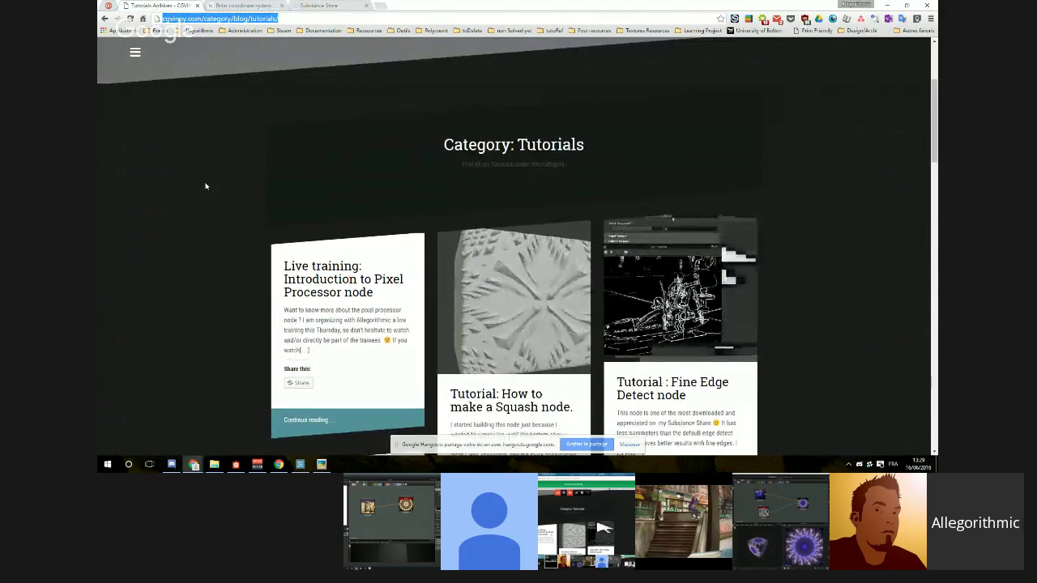
scroll(205, 186, down, 2)
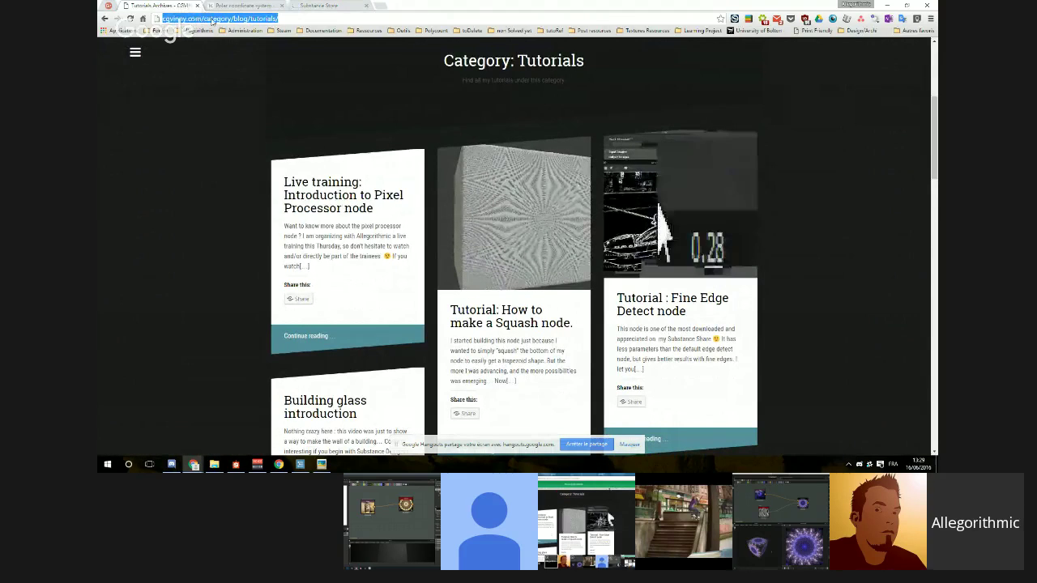
click(133, 53)
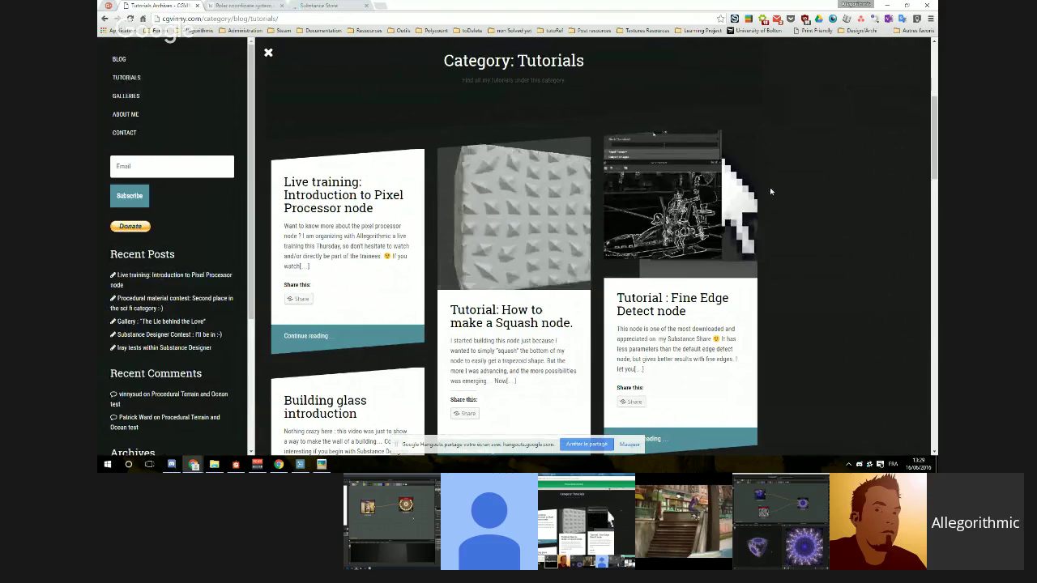
scroll(771, 191, down, 4)
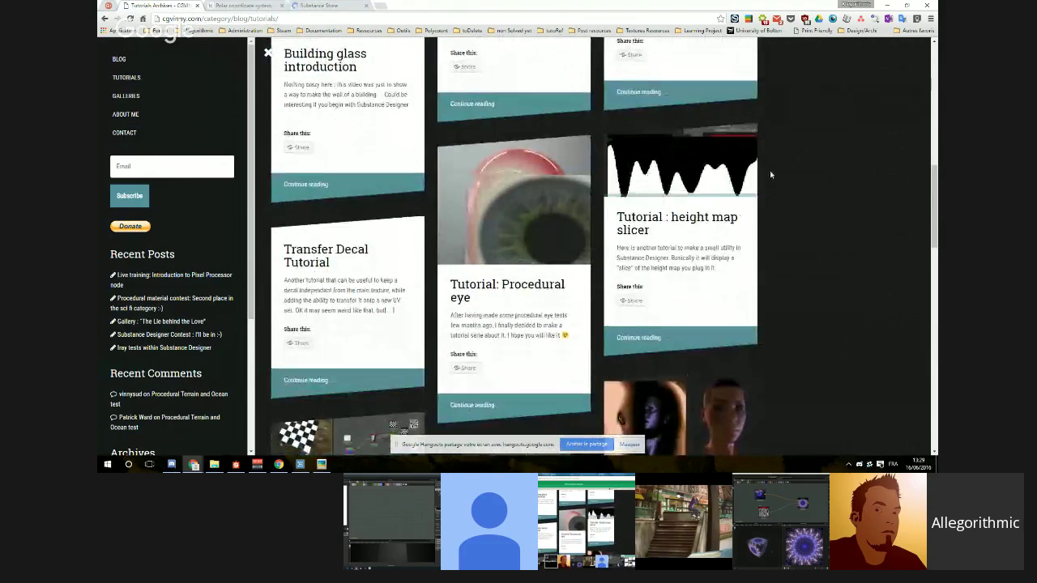
scroll(771, 174, down, 1)
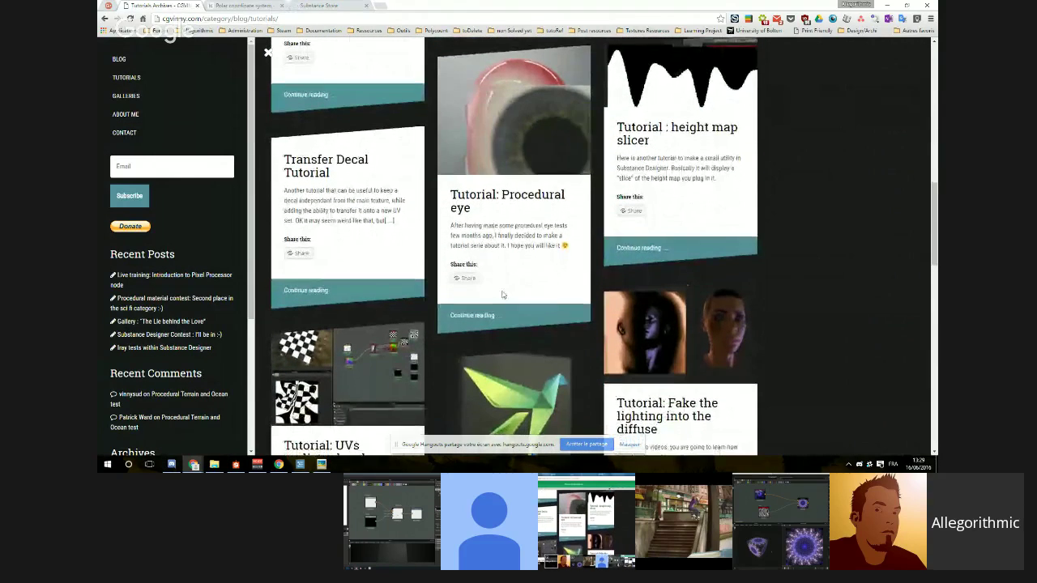
scroll(503, 294, down, 4)
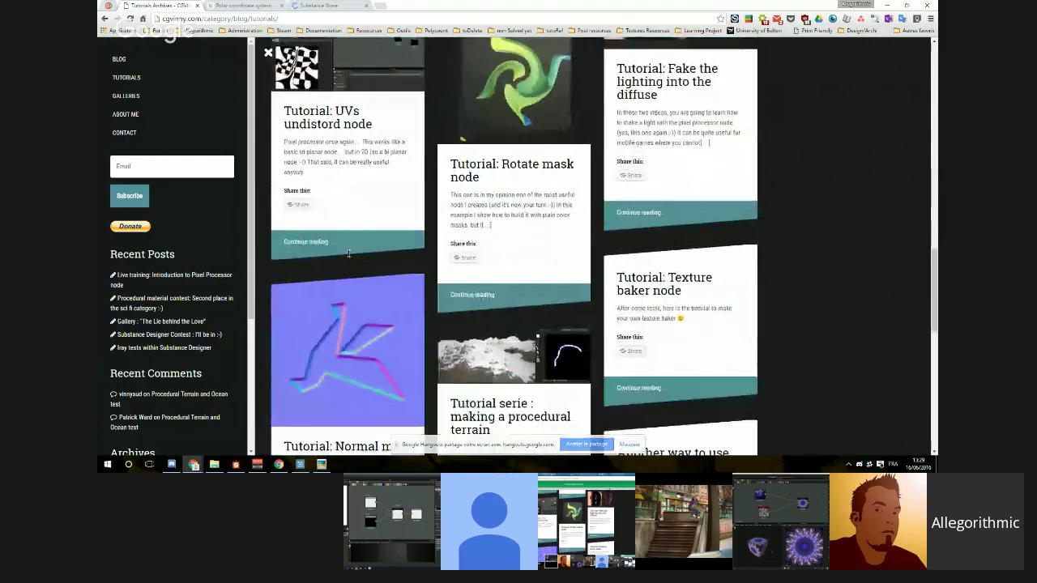
scroll(349, 253, down, 1)
scroll(348, 253, down, 1)
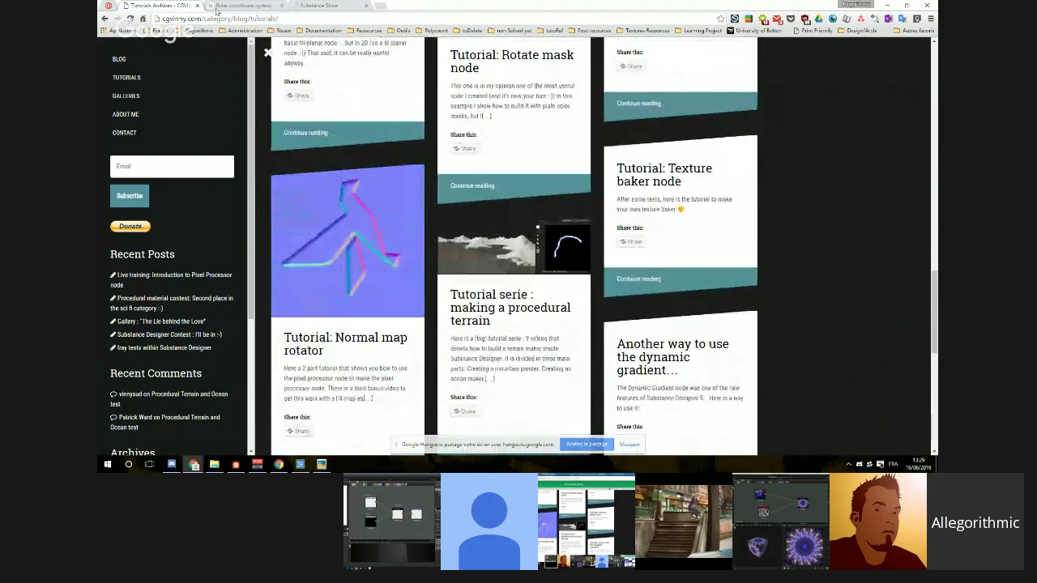
click(196, 5)
click(243, 6)
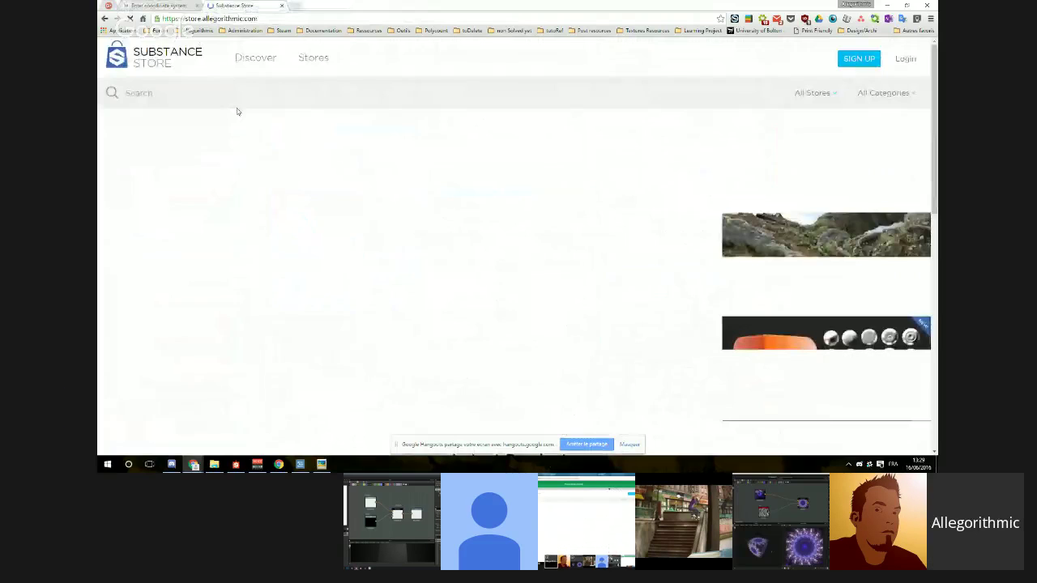